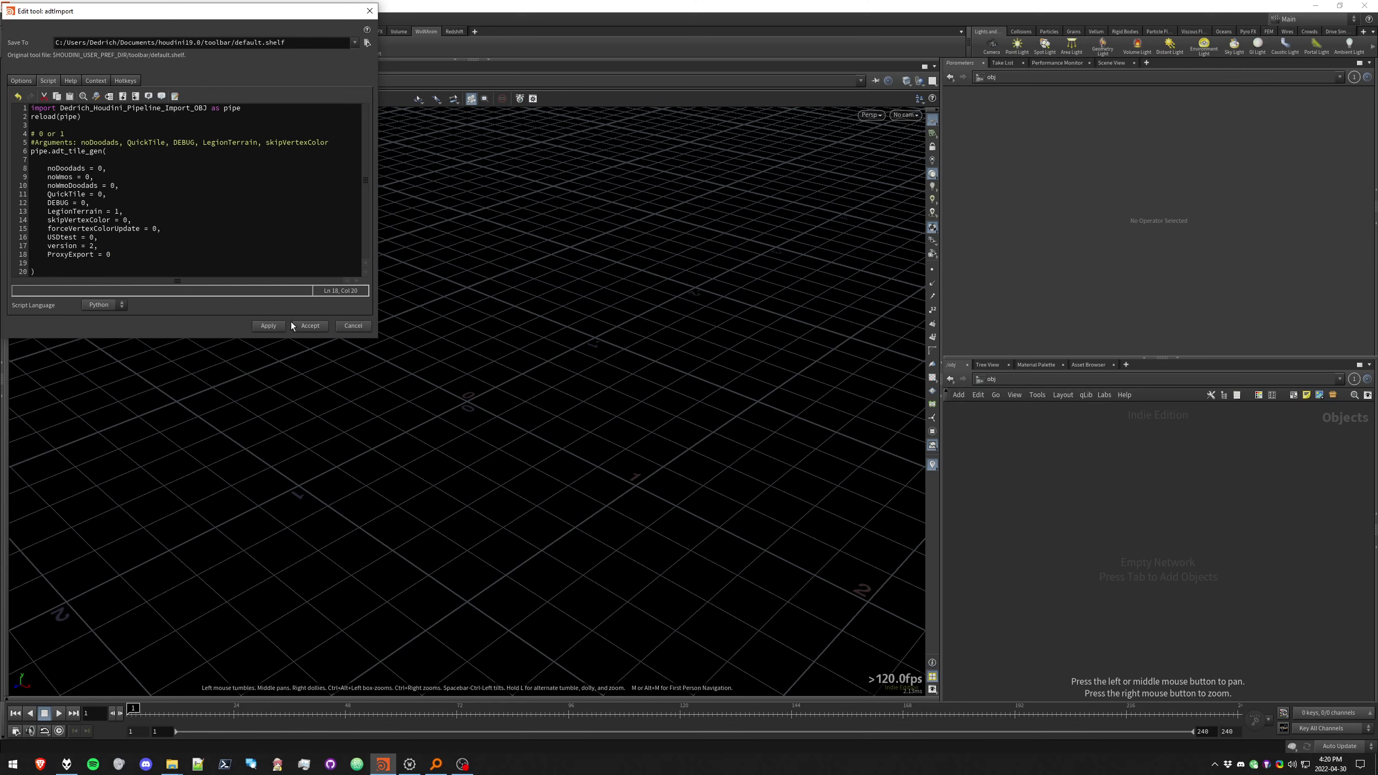
# Accept the adtImport script settings and open the Broken Isles (Troll Raid) map in wow.export by filtering the maps for "troll"
pyautogui.click(304, 326)
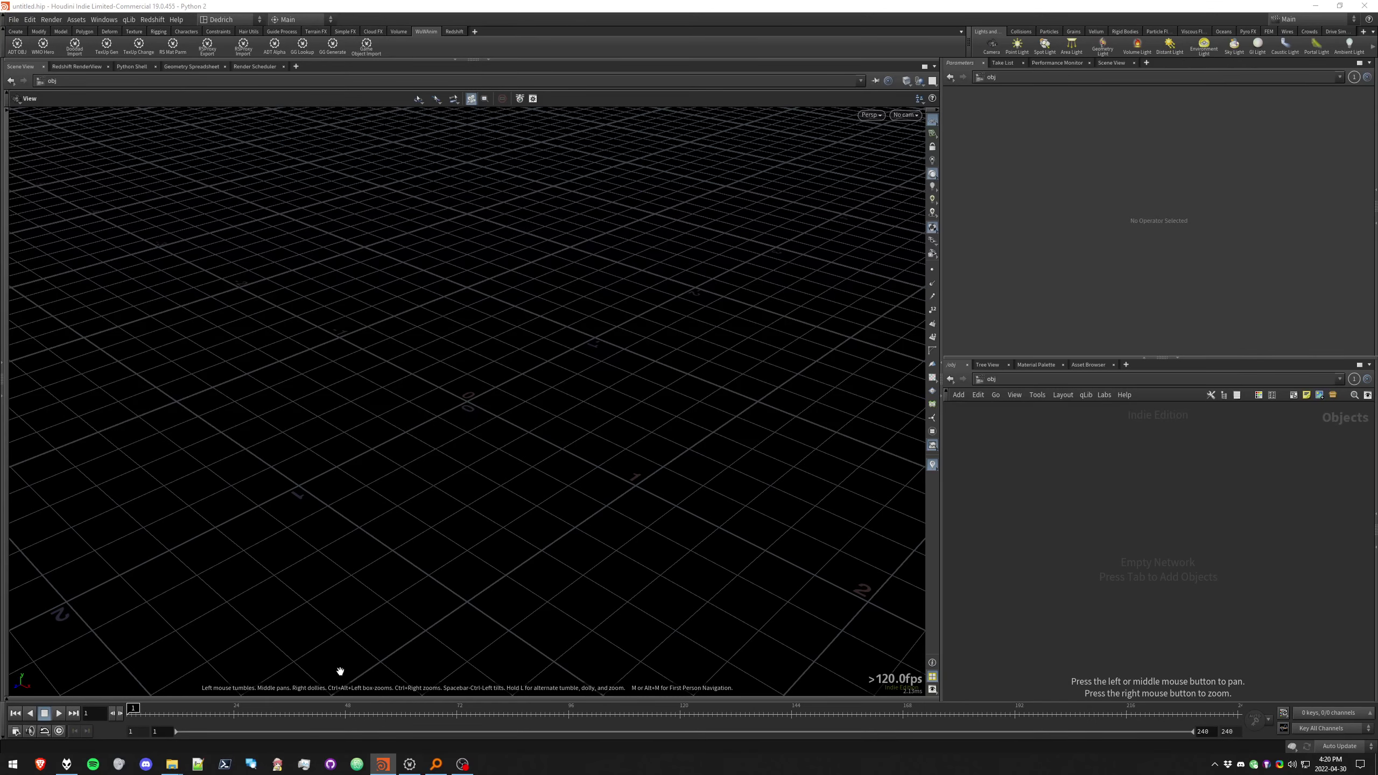
pyautogui.click(408, 764)
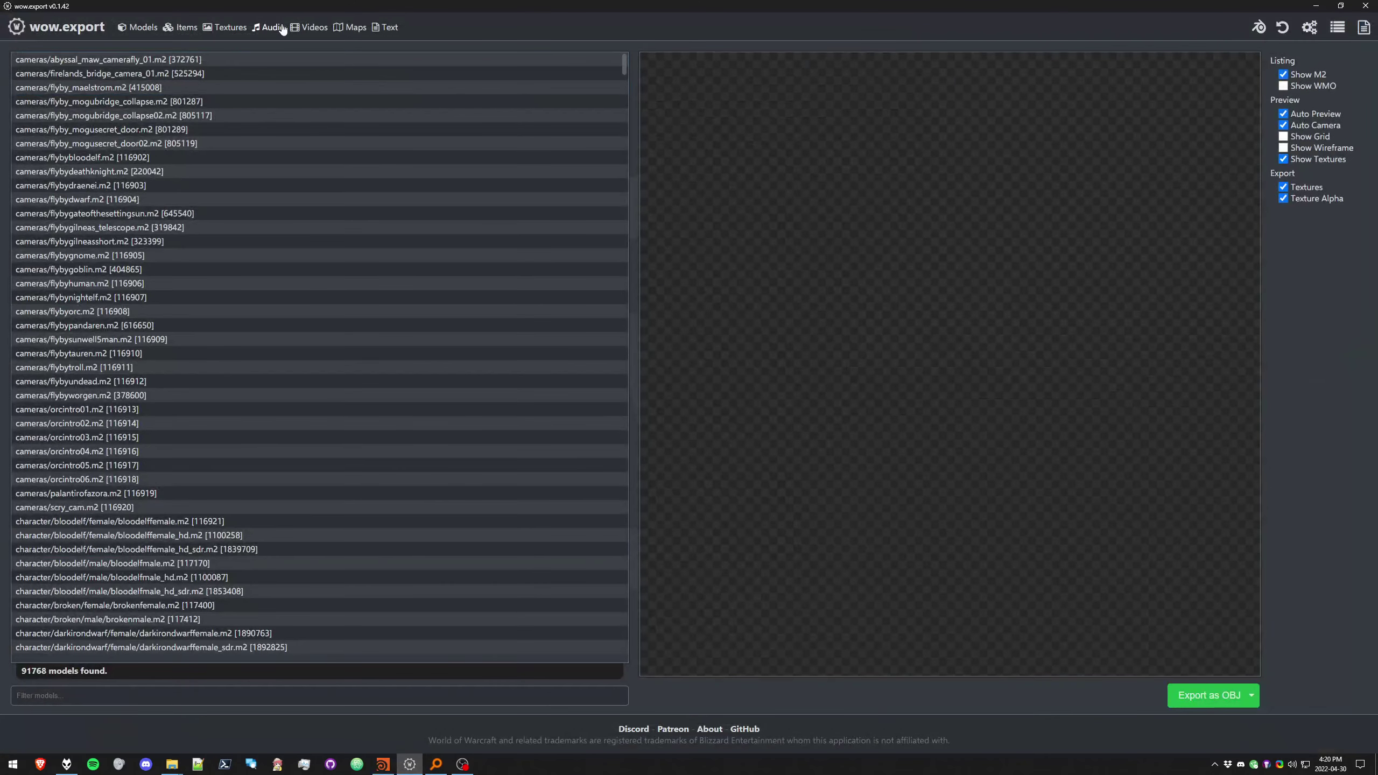
pyautogui.click(366, 29)
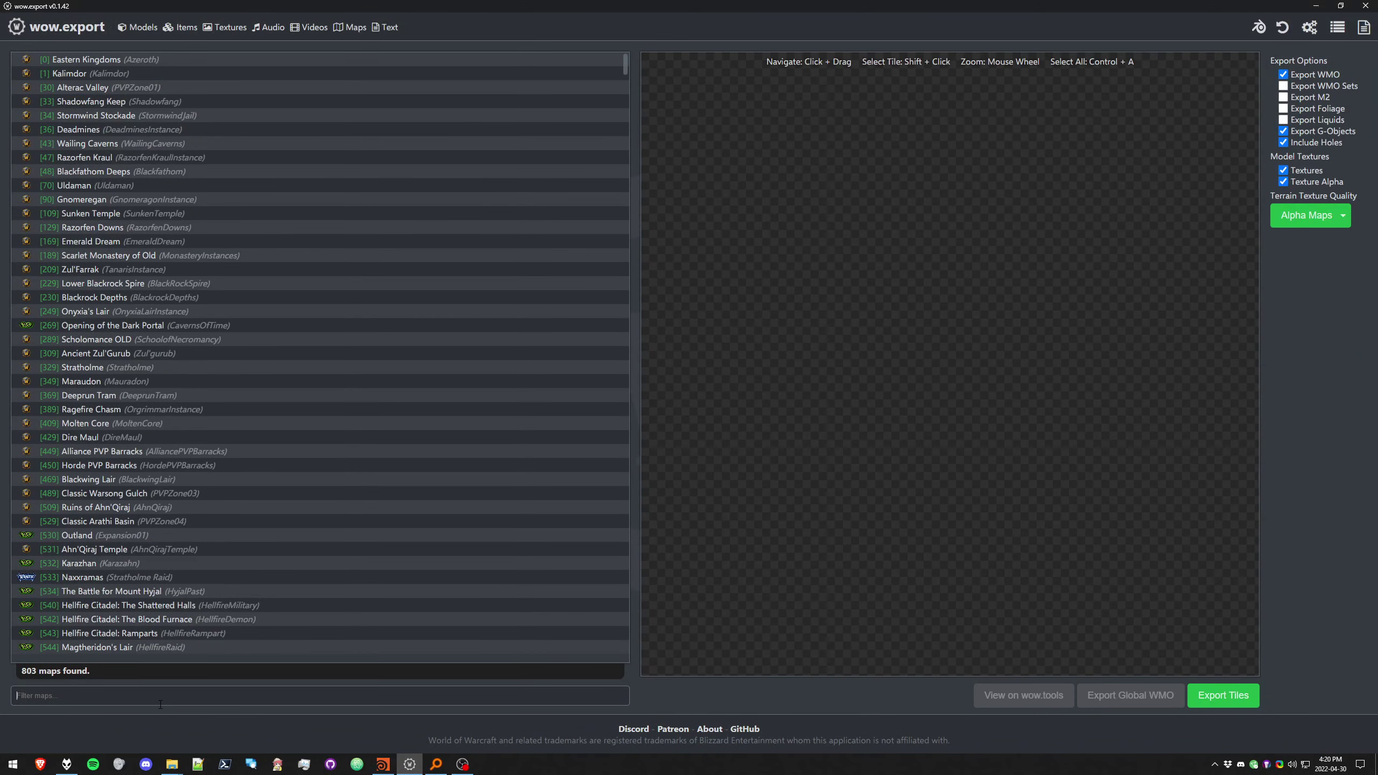
pyautogui.write('troll')
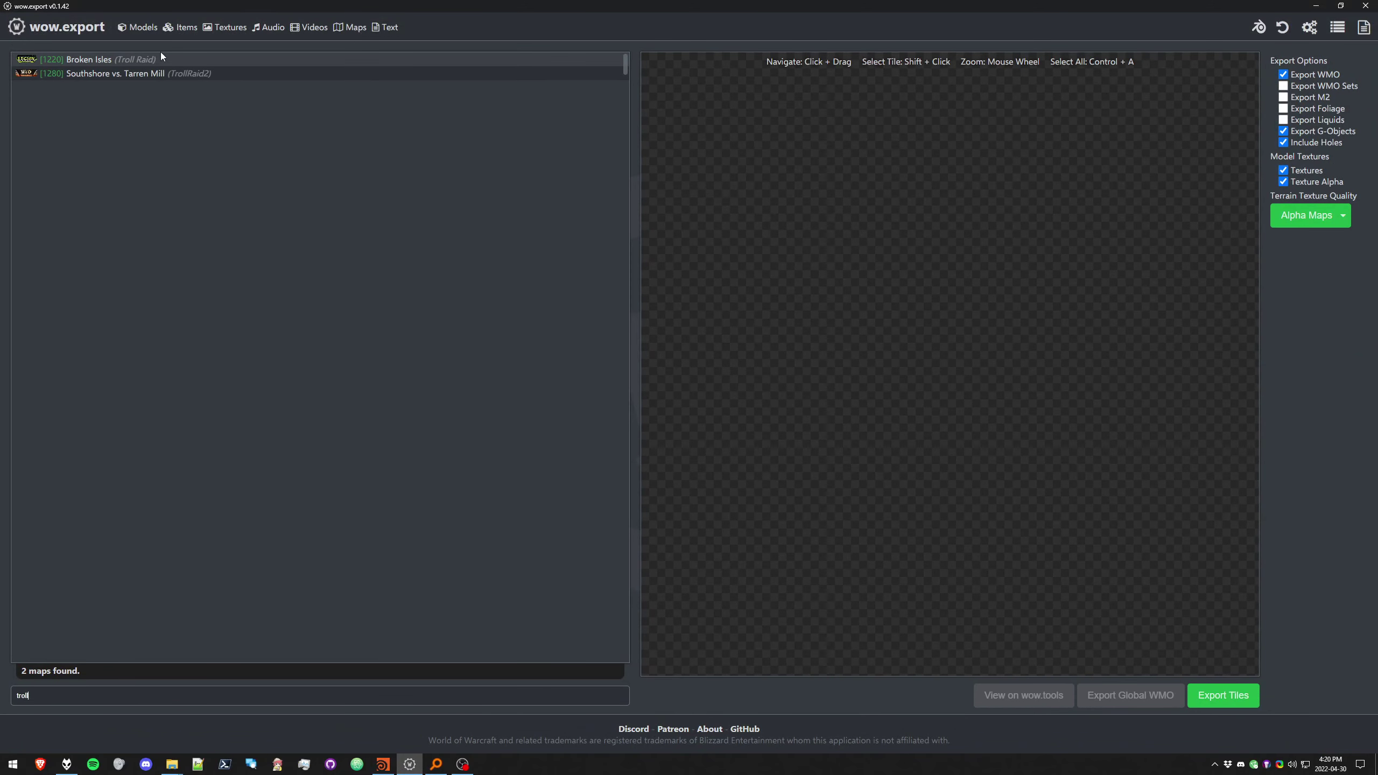
pyautogui.click(161, 58)
# Find the tile coordinates of the mountain area in the north of the Broken Isles map
pyautogui.scroll(-5, 998, 380)
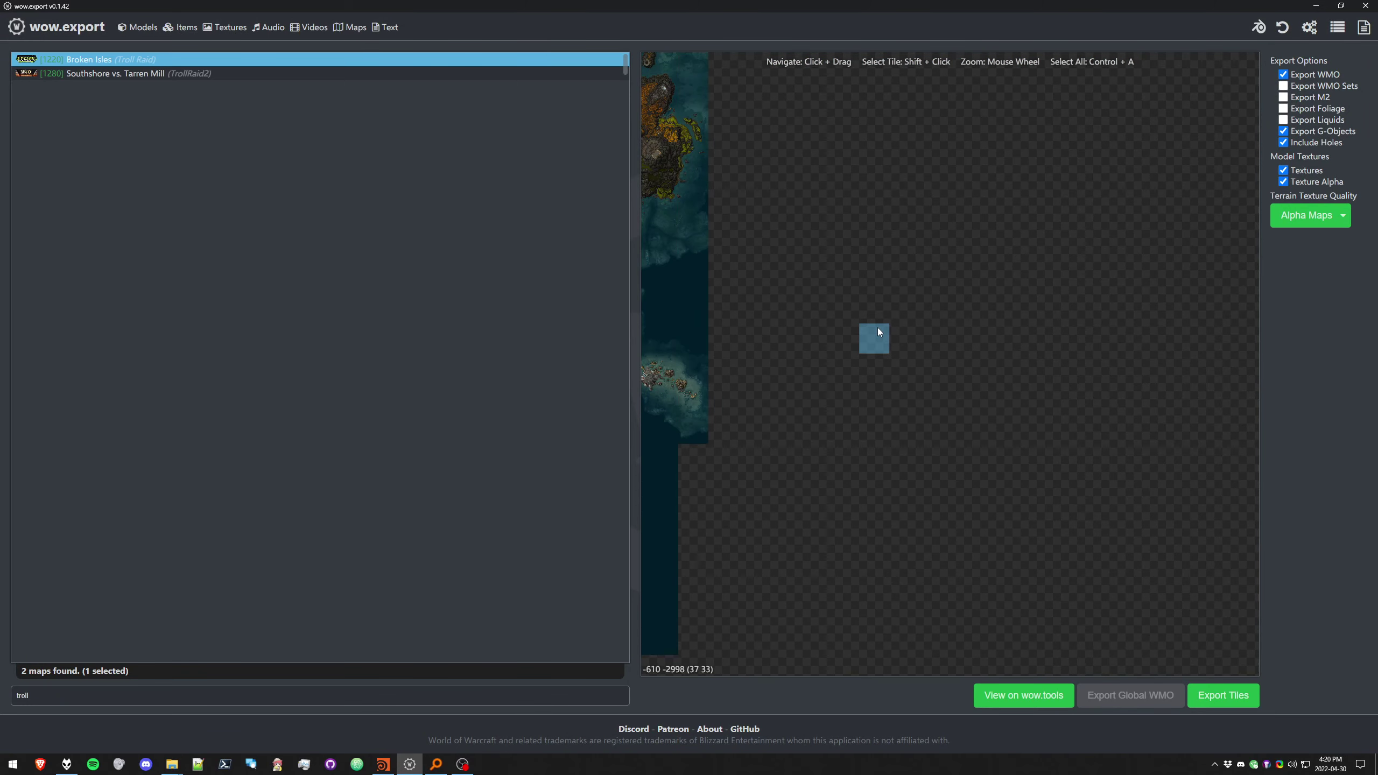
pyautogui.moveTo(924, 310); pyautogui.dragTo(1053, 448)
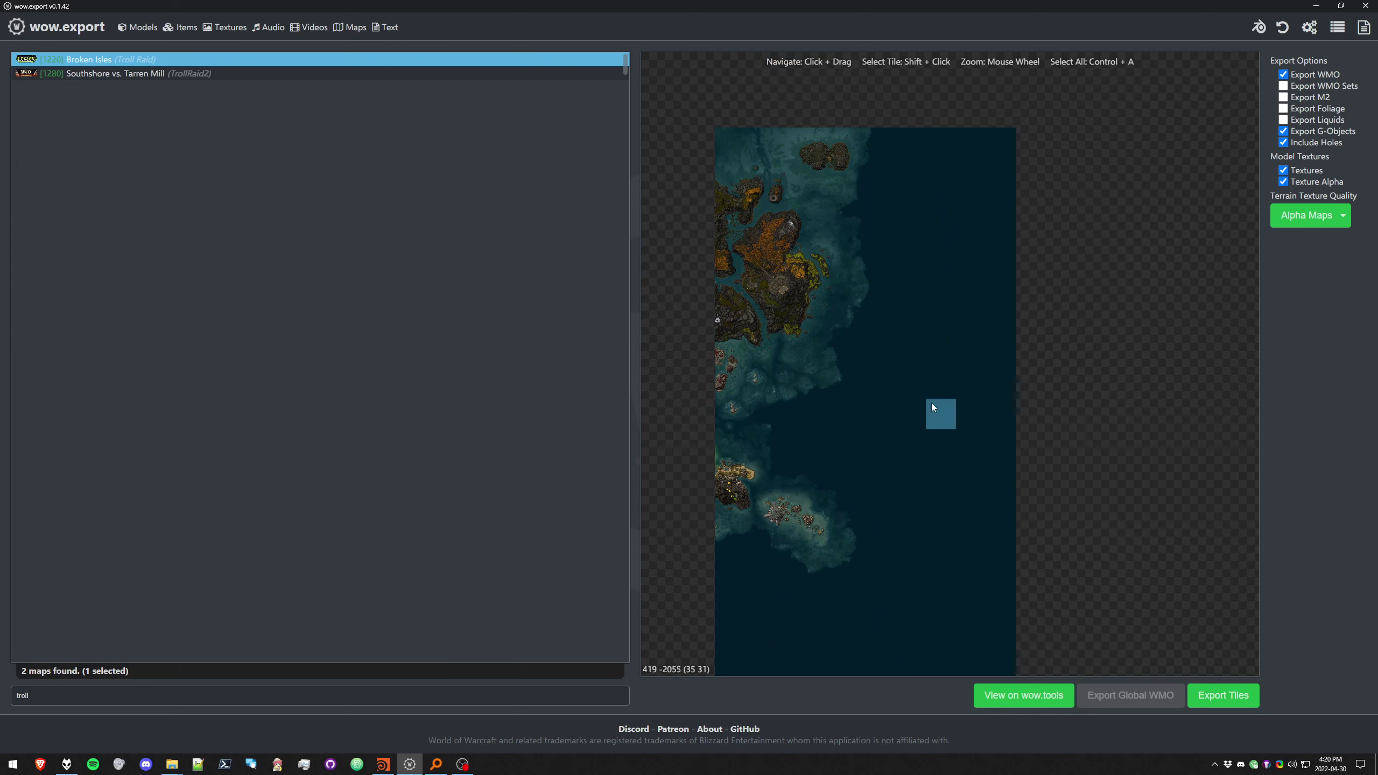
pyautogui.moveTo(931, 402); pyautogui.dragTo(1161, 460)
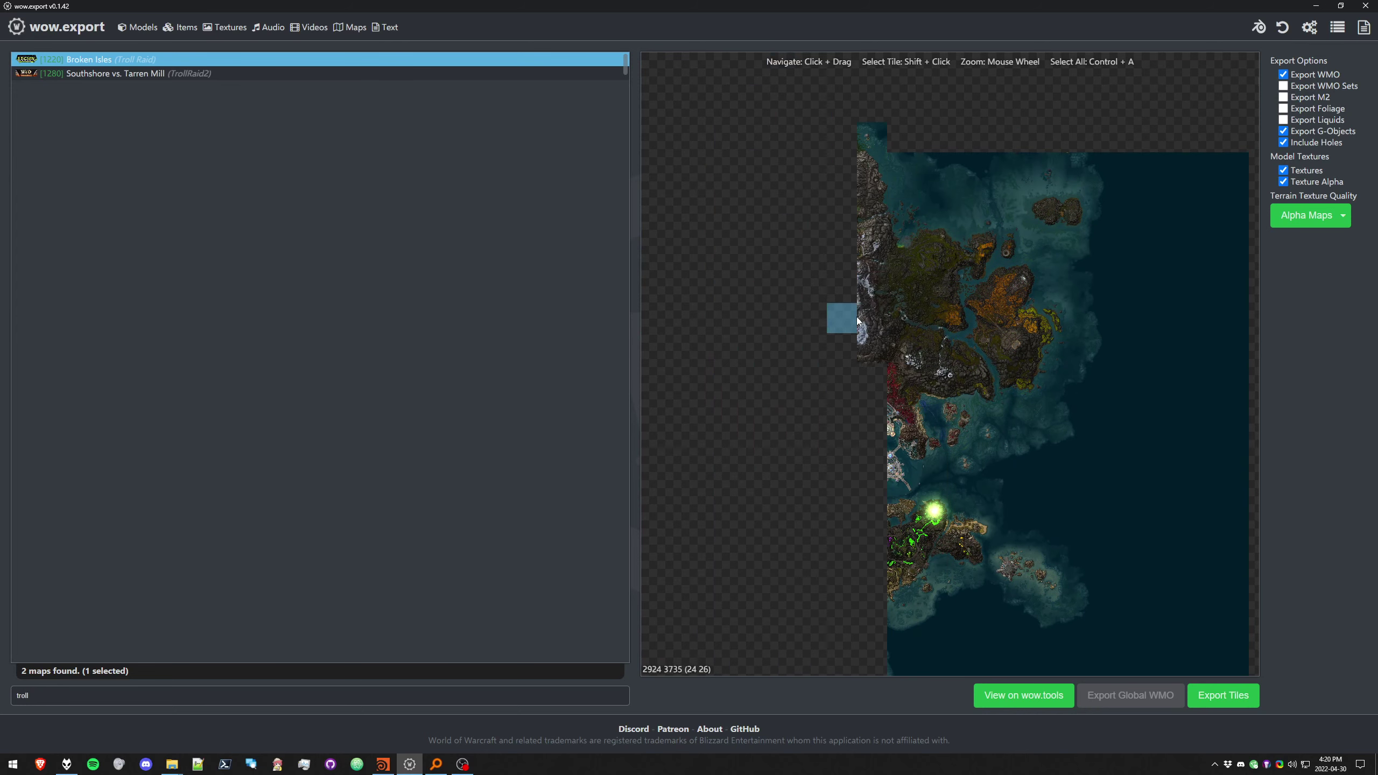
pyautogui.scroll(1, 858, 307)
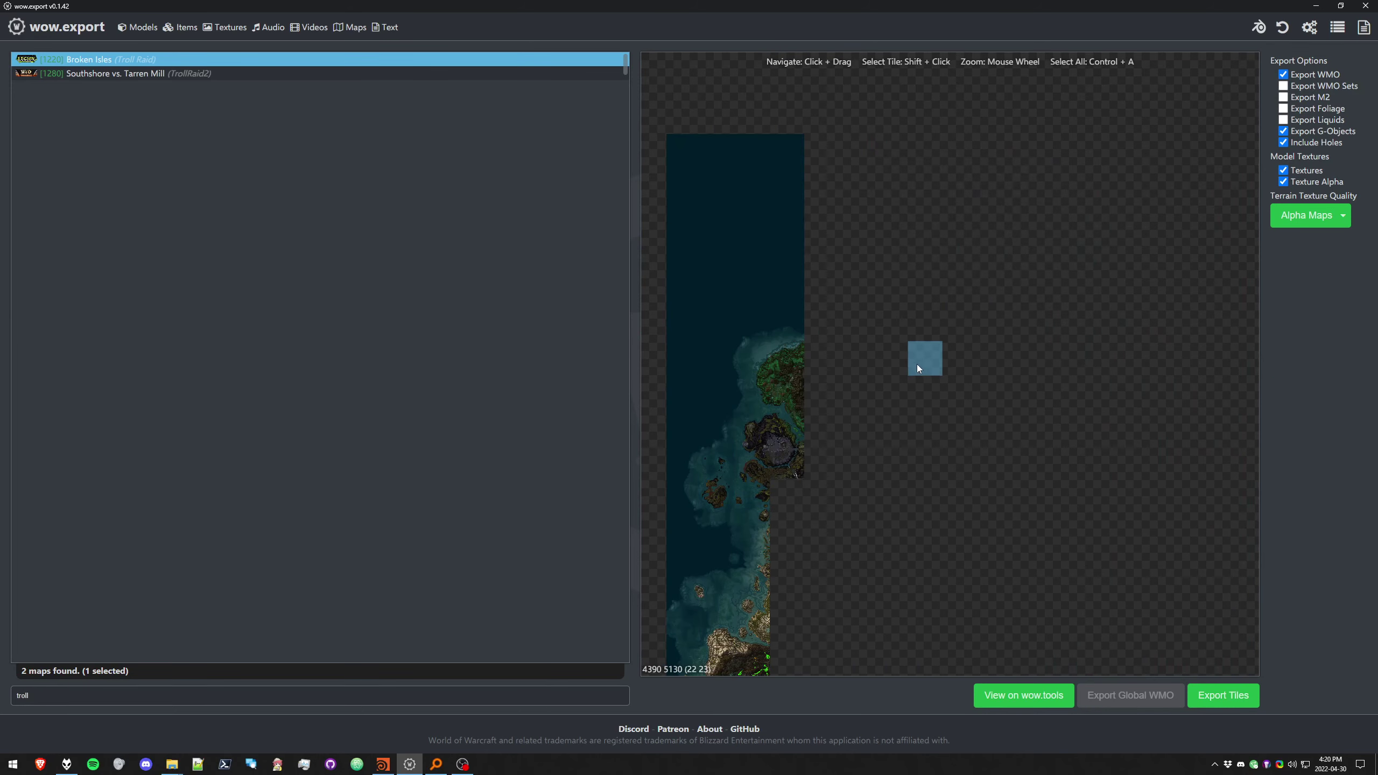
pyautogui.moveTo(917, 365); pyautogui.dragTo(796, 329)
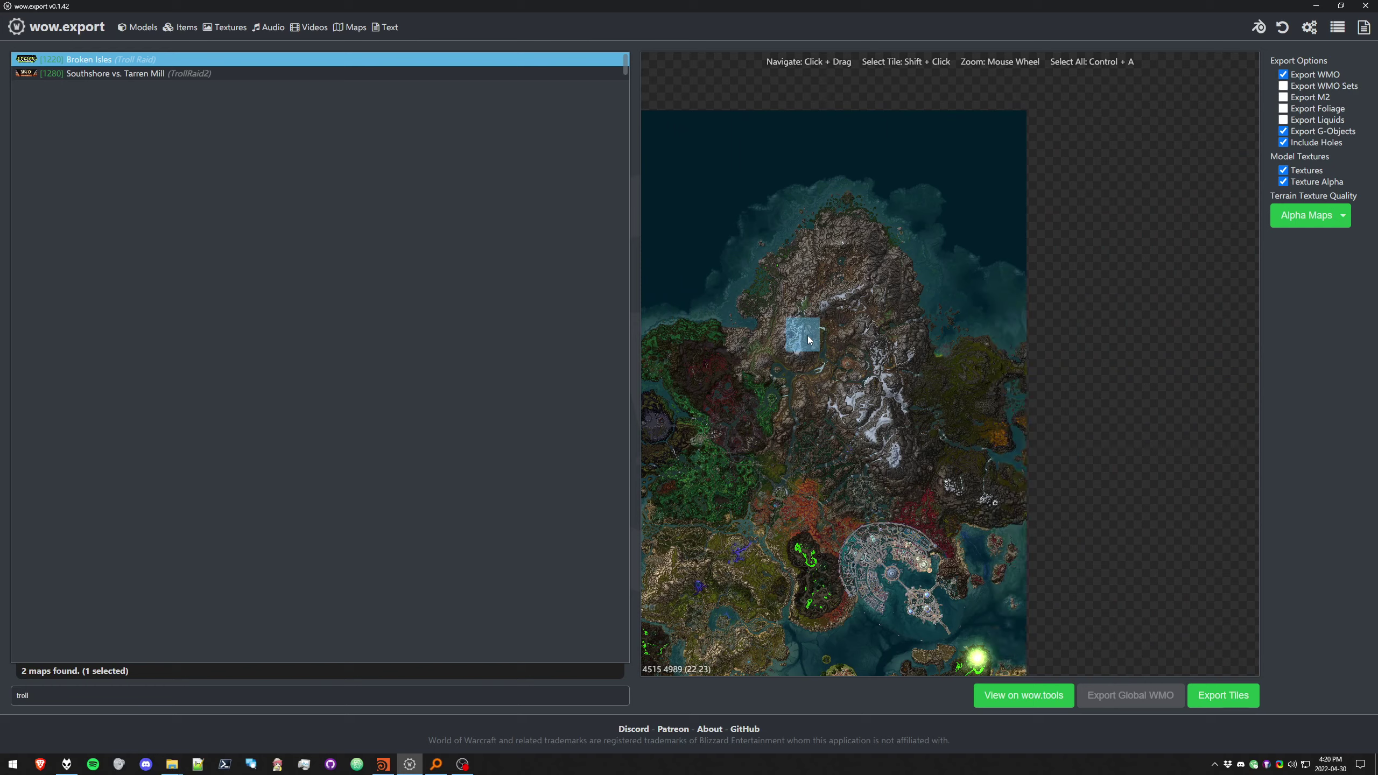
# Switch to Houdini, import adt_22_23.obj from the trollraid maps folder with the ADT import tool, and close the console when done
pyautogui.click(383, 764)
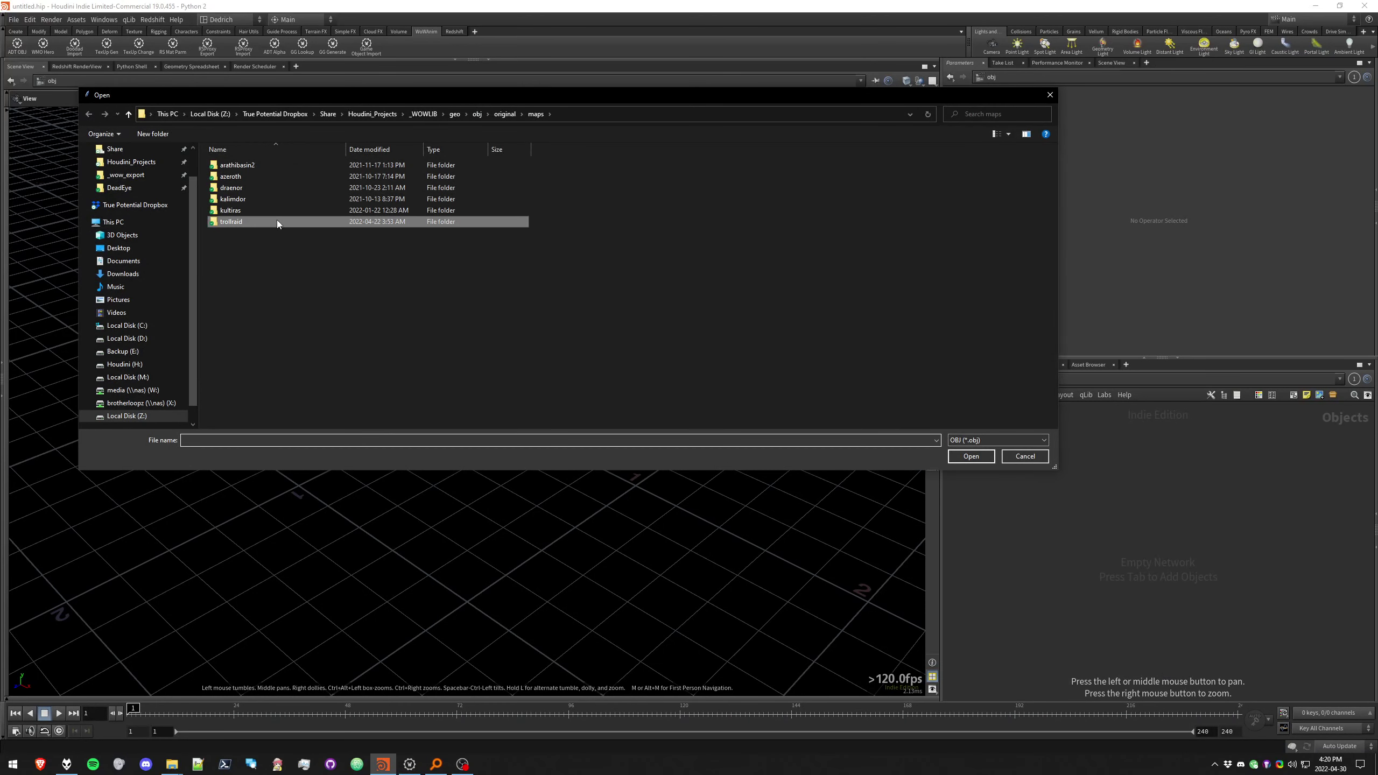
pyautogui.write('adt')
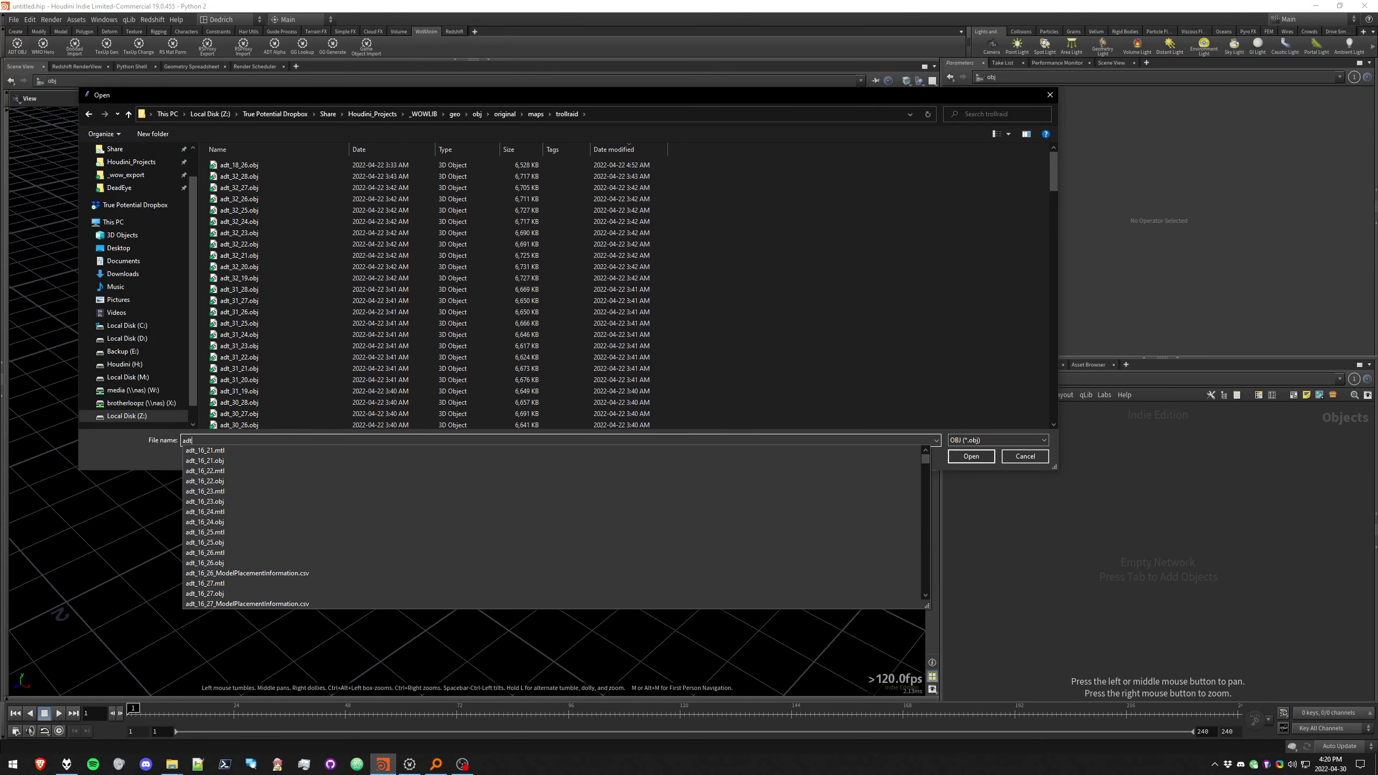
pyautogui.write('_22_23')
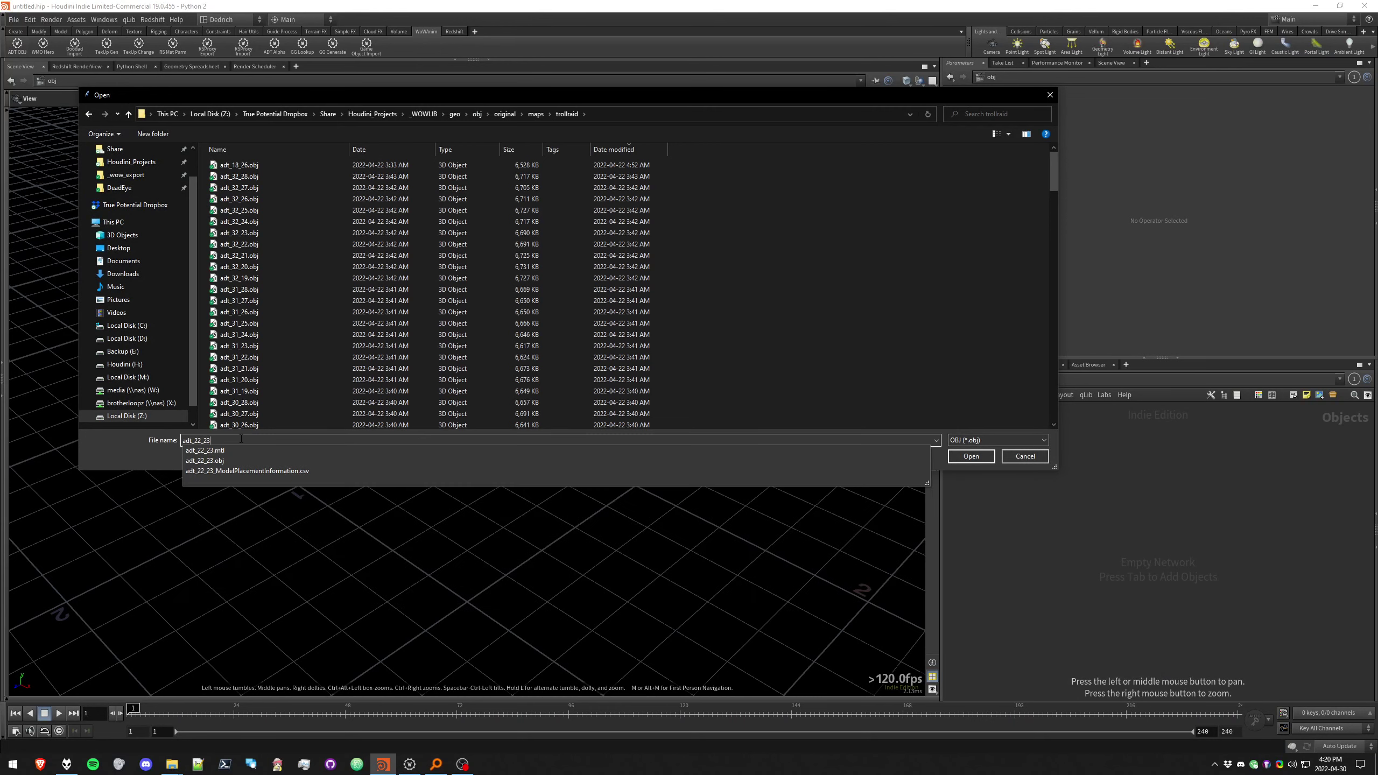
pyautogui.press('Down')
pyautogui.press('Down')
pyautogui.press('Return')
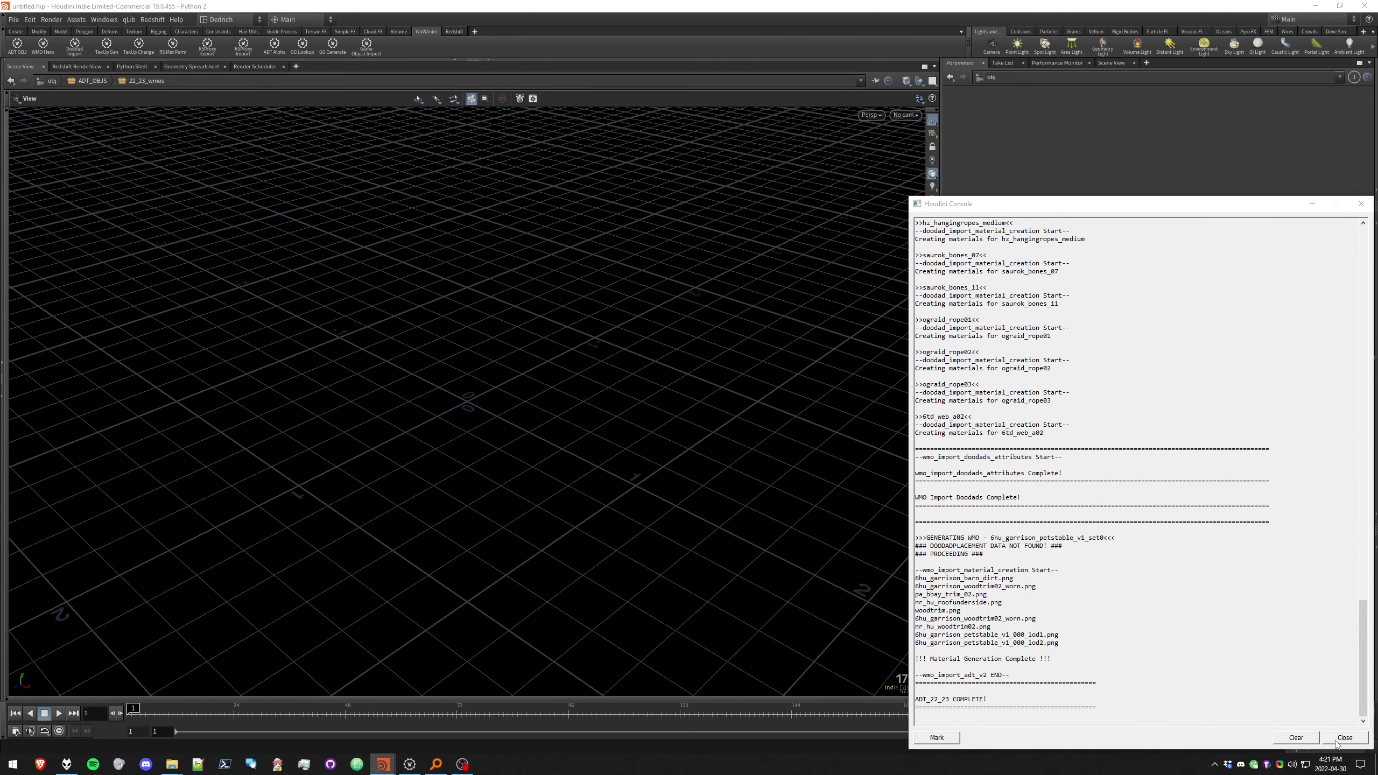
pyautogui.click(1359, 739)
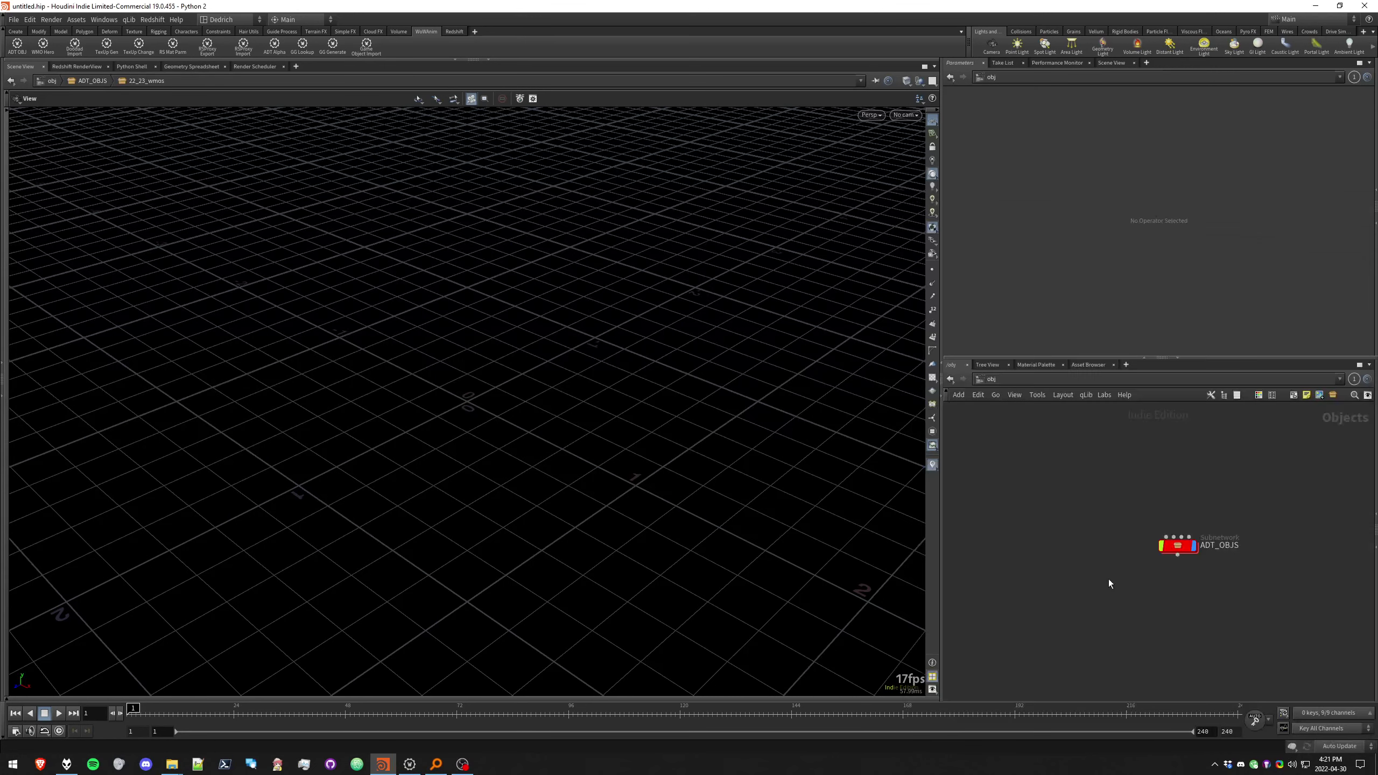
# Frame the whole imported tile in the viewport and hide the reference grid
pyautogui.moveTo(1171, 551); pyautogui.dragTo(1137, 572)
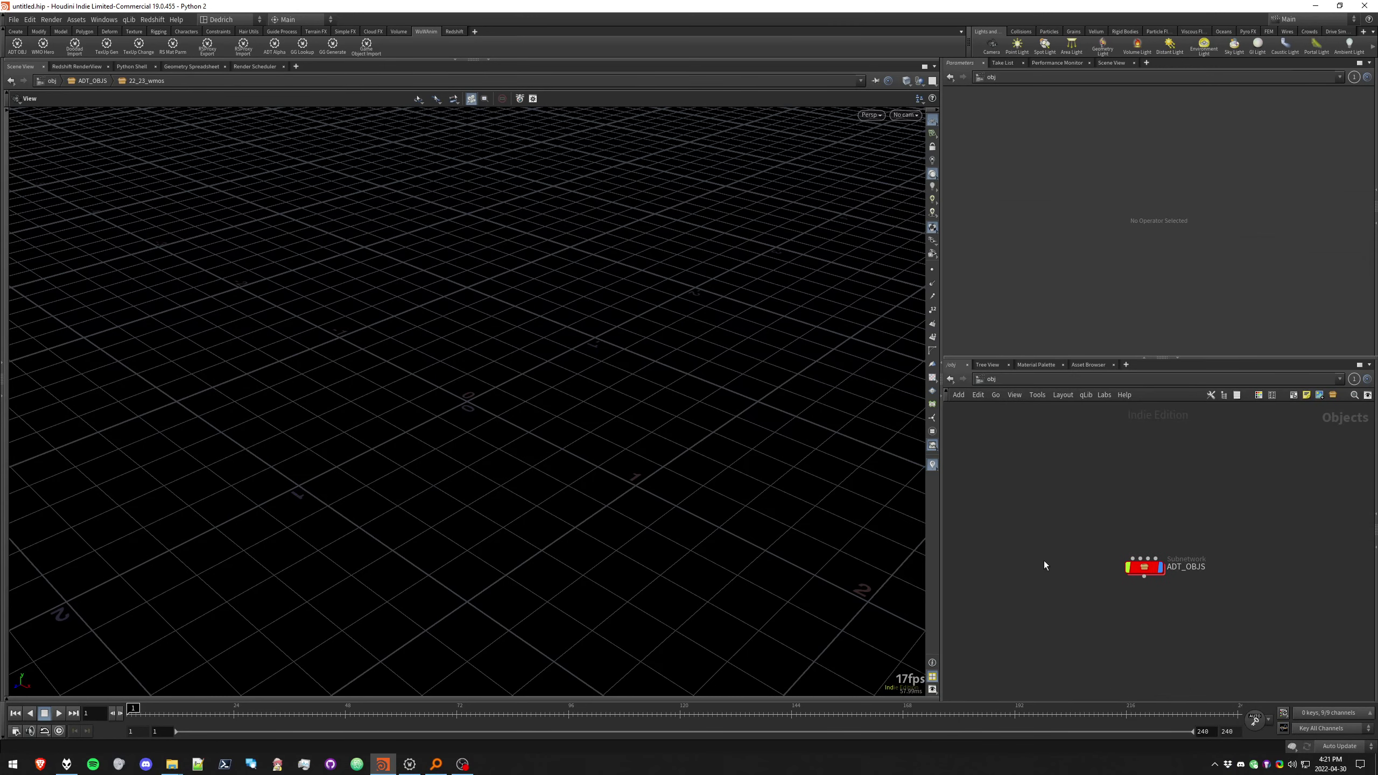
pyautogui.hotkey('space', 'a')
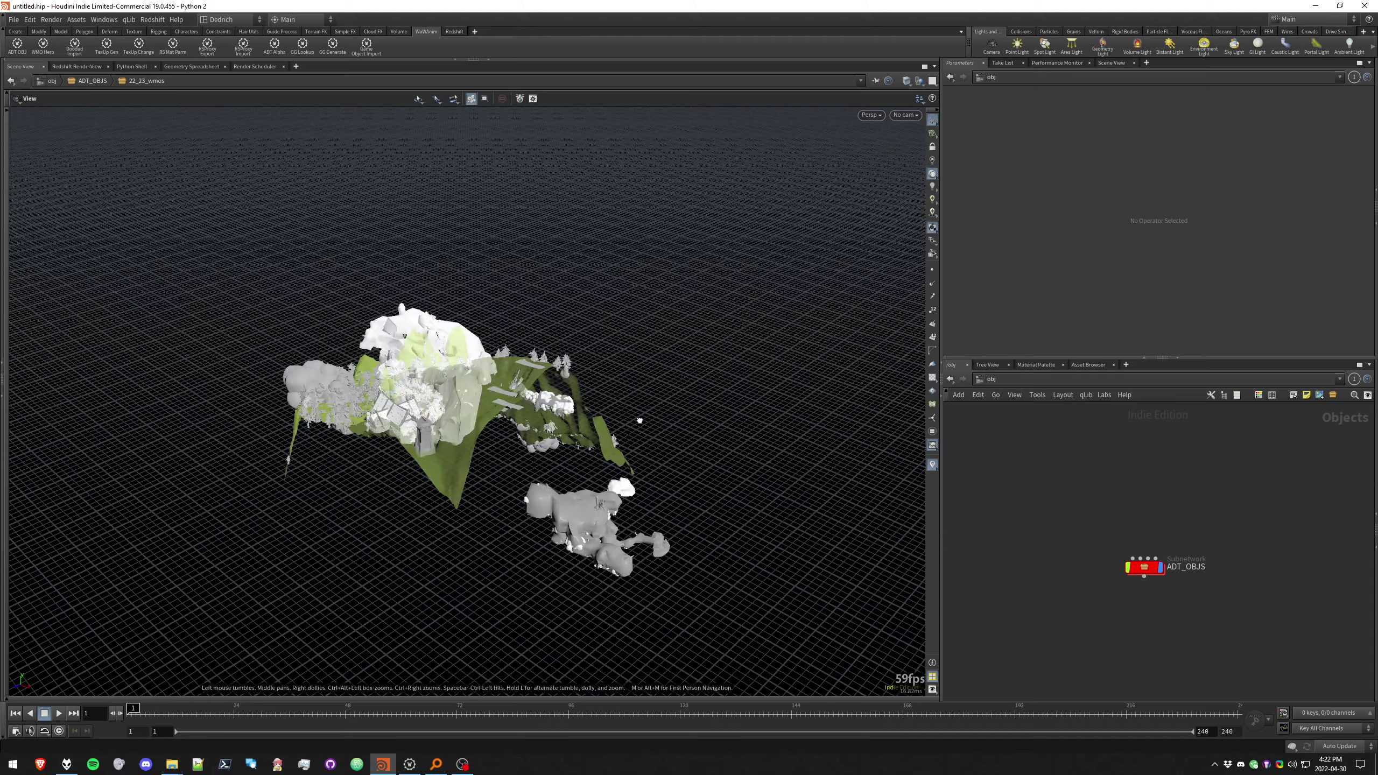
pyautogui.moveTo(640, 421); pyautogui.dragTo(603, 347)
pyautogui.moveTo(602, 347); pyautogui.dragTo(673, 350, button='right')
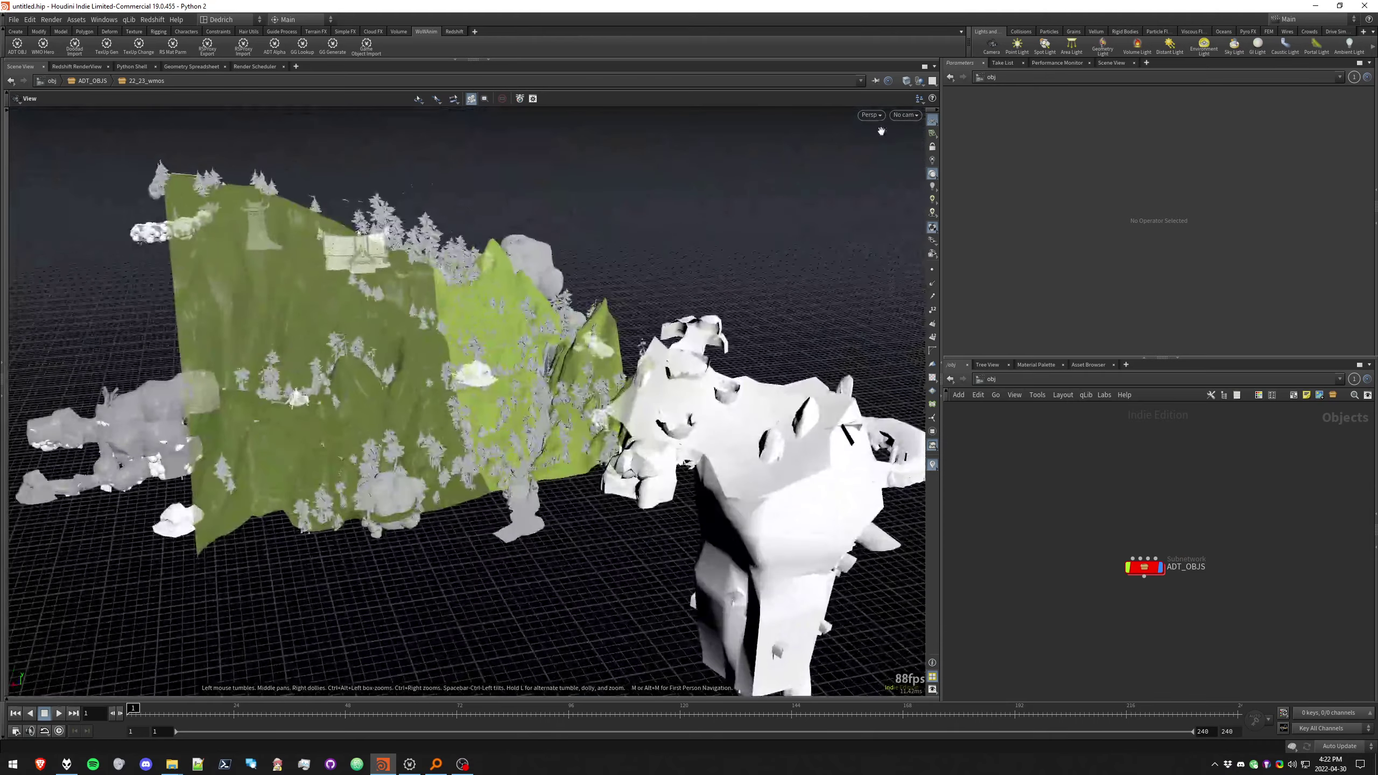
pyautogui.click(931, 120)
# Examine the imported terrain and its placed models from several angles, closing in on the large building
pyautogui.moveTo(568, 331); pyautogui.dragTo(535, 304)
pyautogui.moveTo(534, 305); pyautogui.dragTo(686, 262, button='right')
pyautogui.moveTo(534, 287); pyautogui.dragTo(408, 352)
pyautogui.moveTo(408, 352); pyautogui.dragTo(674, 353, button='right')
pyautogui.moveTo(674, 354); pyautogui.dragTo(407, 392)
pyautogui.click(931, 82)
pyautogui.click(923, 94)
pyautogui.moveTo(691, 396); pyautogui.dragTo(1004, 391, button='right')
pyautogui.moveTo(564, 369); pyautogui.dragTo(476, 341)
pyautogui.moveTo(476, 341); pyautogui.dragTo(502, 170, button='right')
# Inspect the large hall's interior and its furnishings using first-person navigation
pyautogui.press('w')
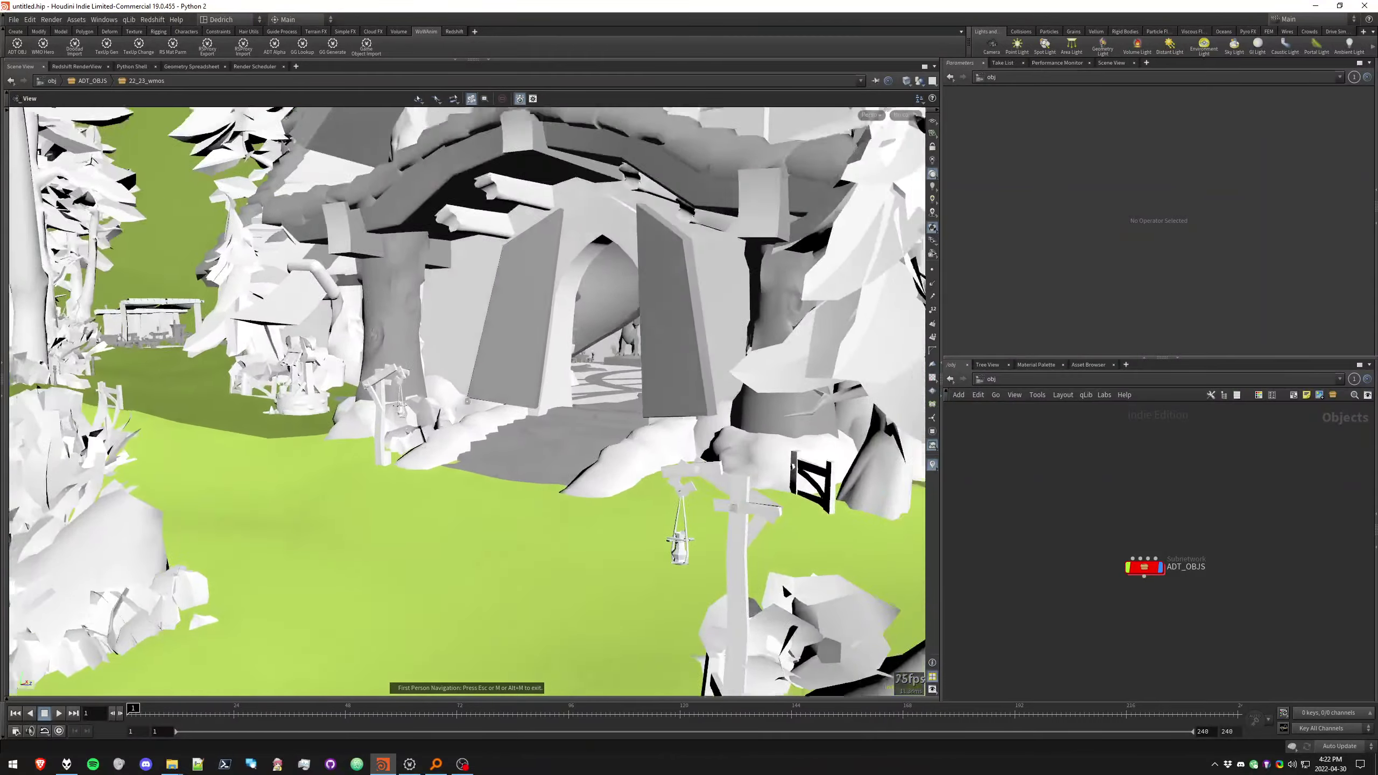
pyautogui.scroll(-3, 467, 401)
pyautogui.press('w')
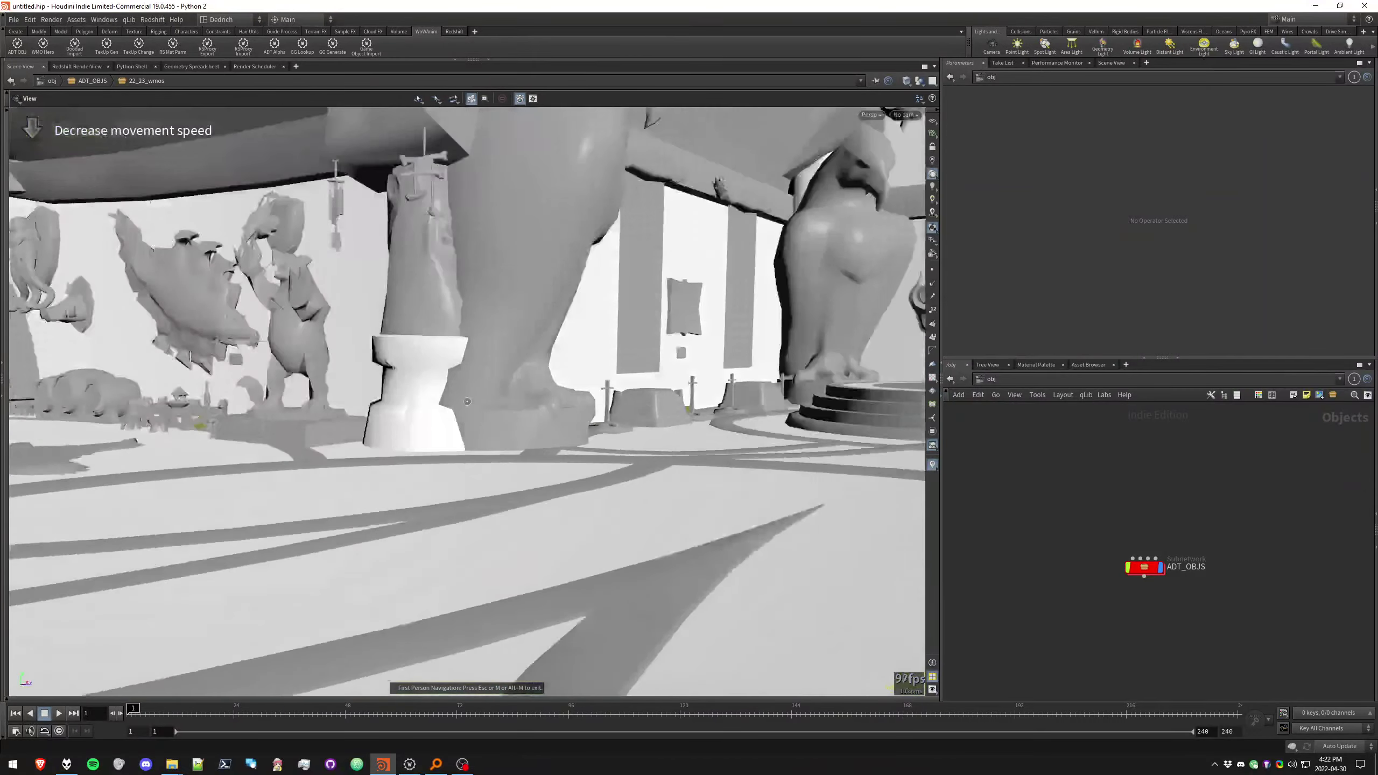
pyautogui.press('w')
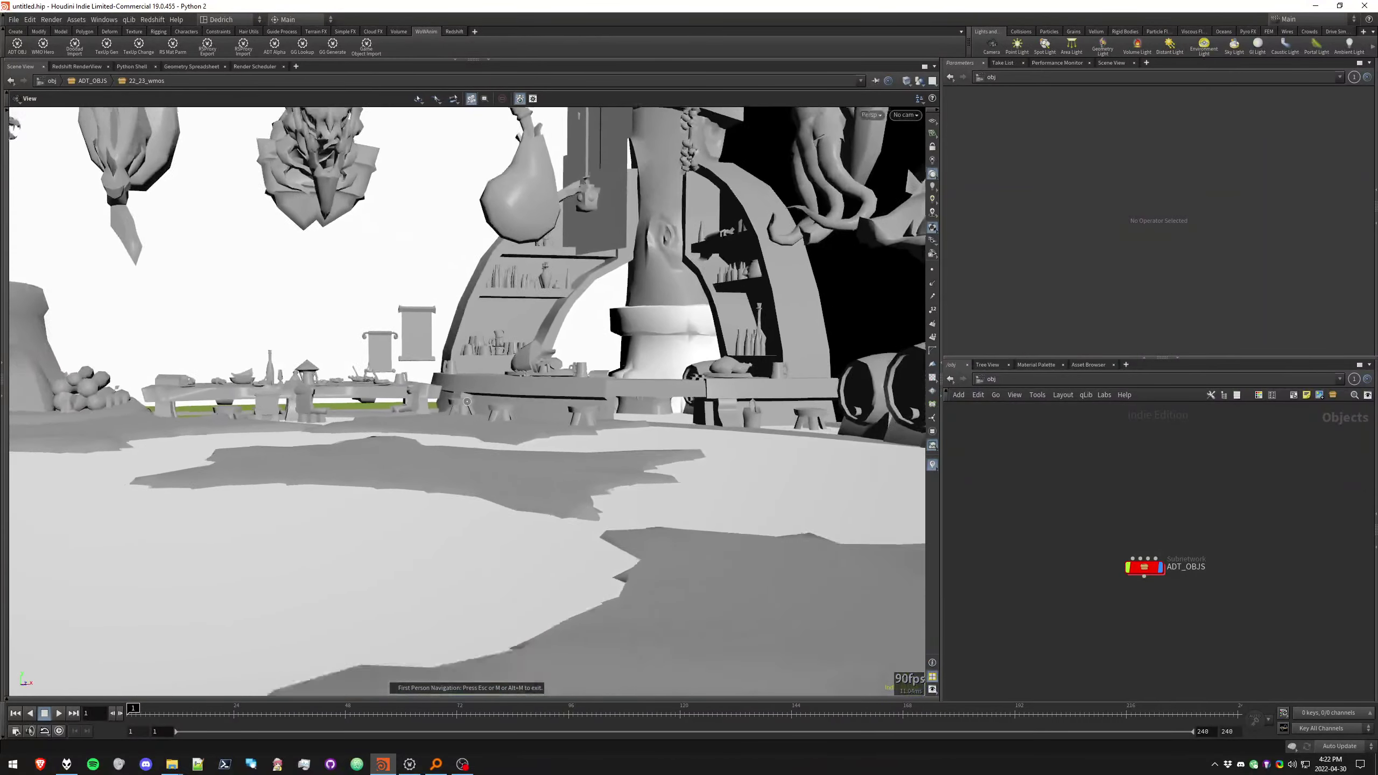
pyautogui.scroll(2, 467, 402)
pyautogui.press('w')
pyautogui.scroll(2, 467, 402)
# Examine the whole mountain tile from outside the hall and end first-person navigation
pyautogui.press('s')
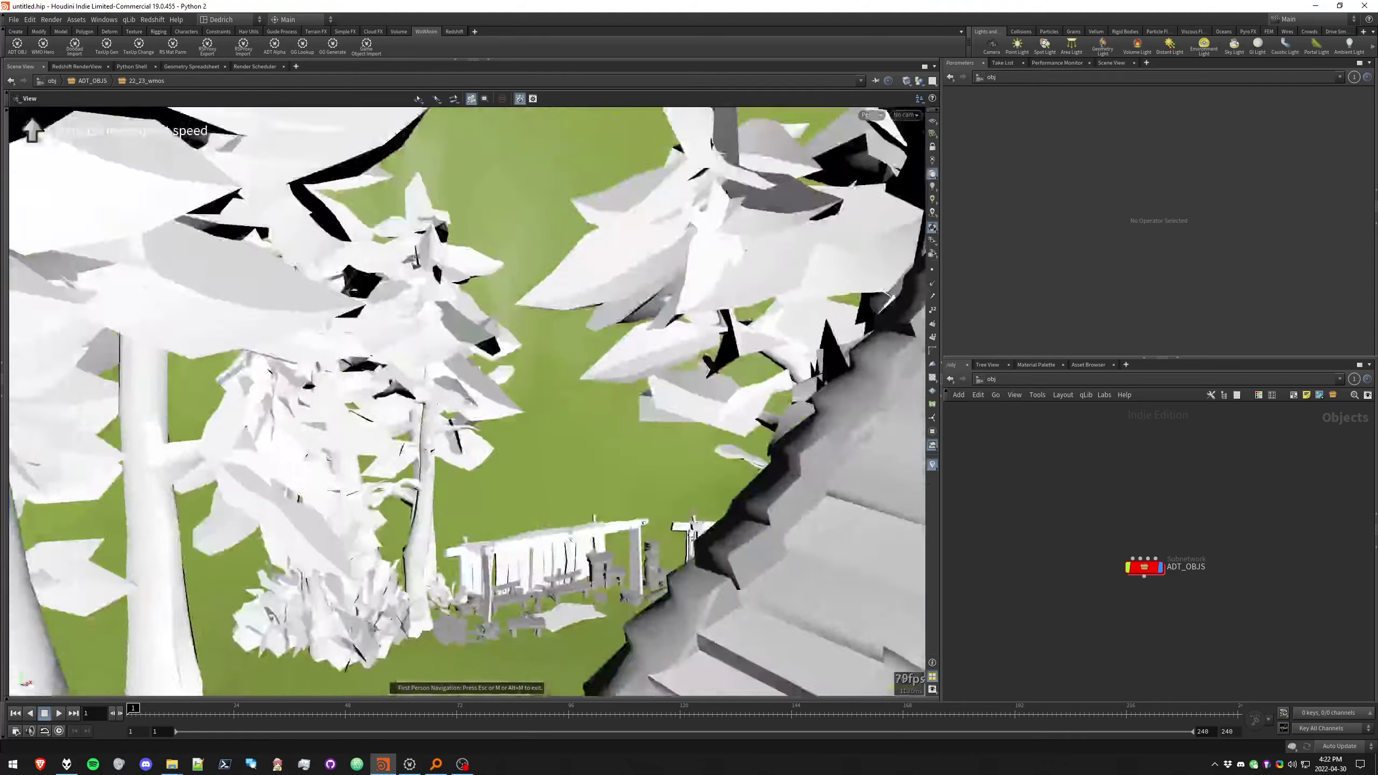
pyautogui.scroll(2, 467, 402)
pyautogui.press('s')
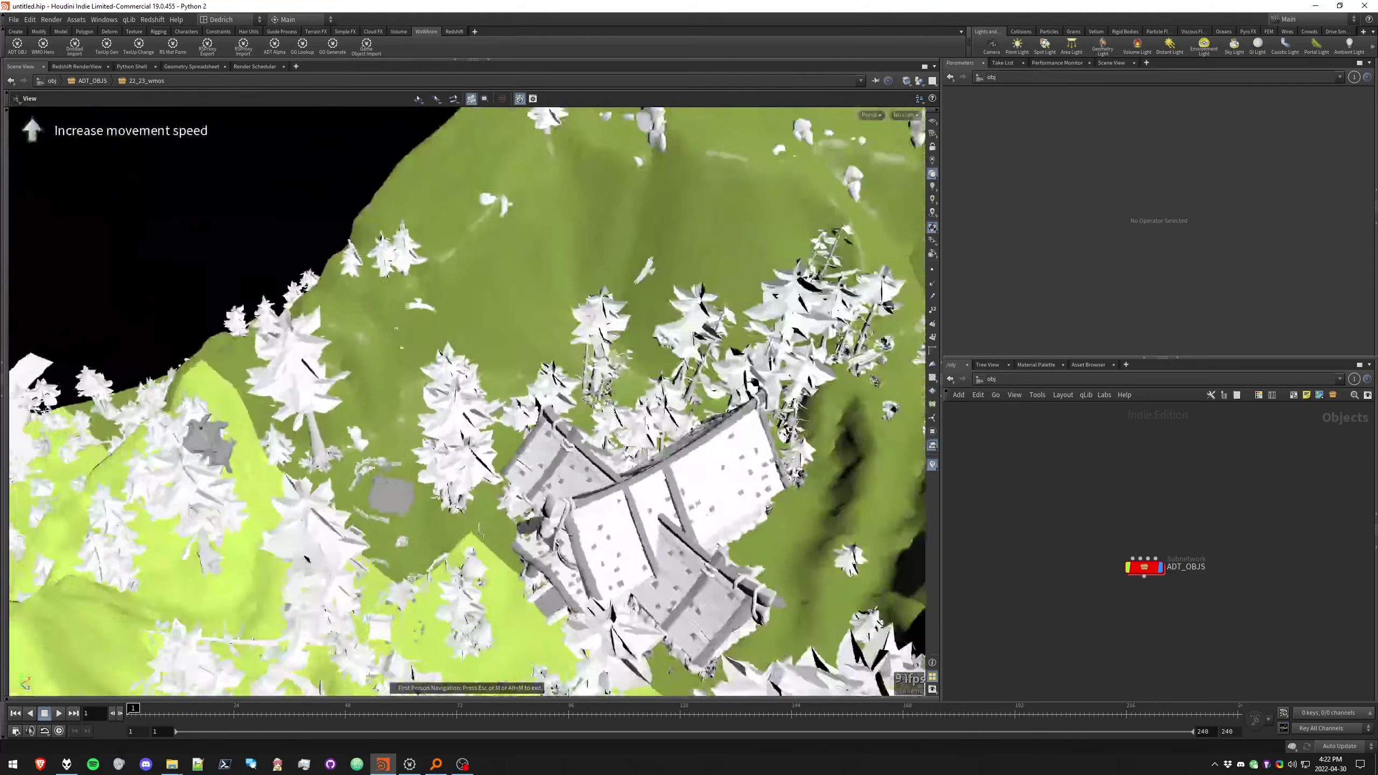
pyautogui.scroll(-2, 467, 401)
pyautogui.press('d')
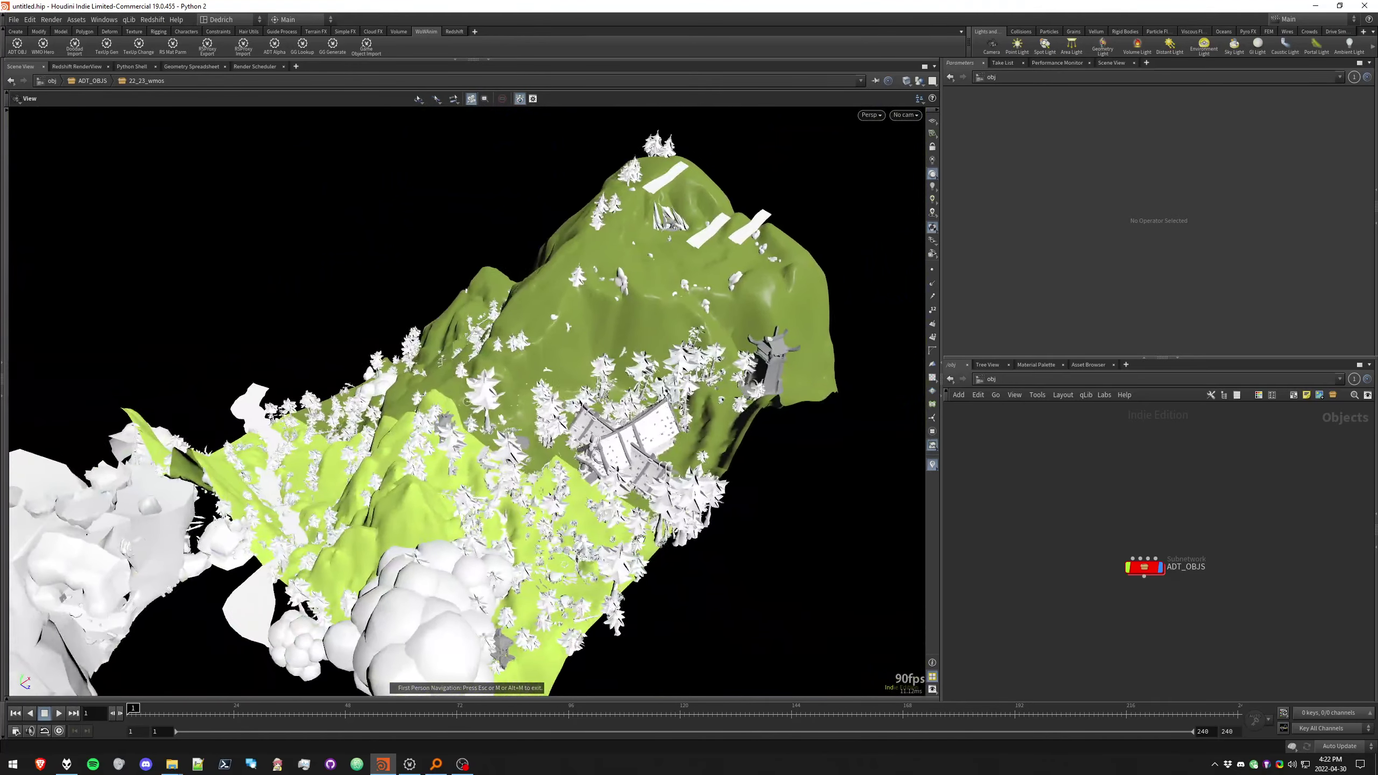
pyautogui.press('a')
pyautogui.press('d')
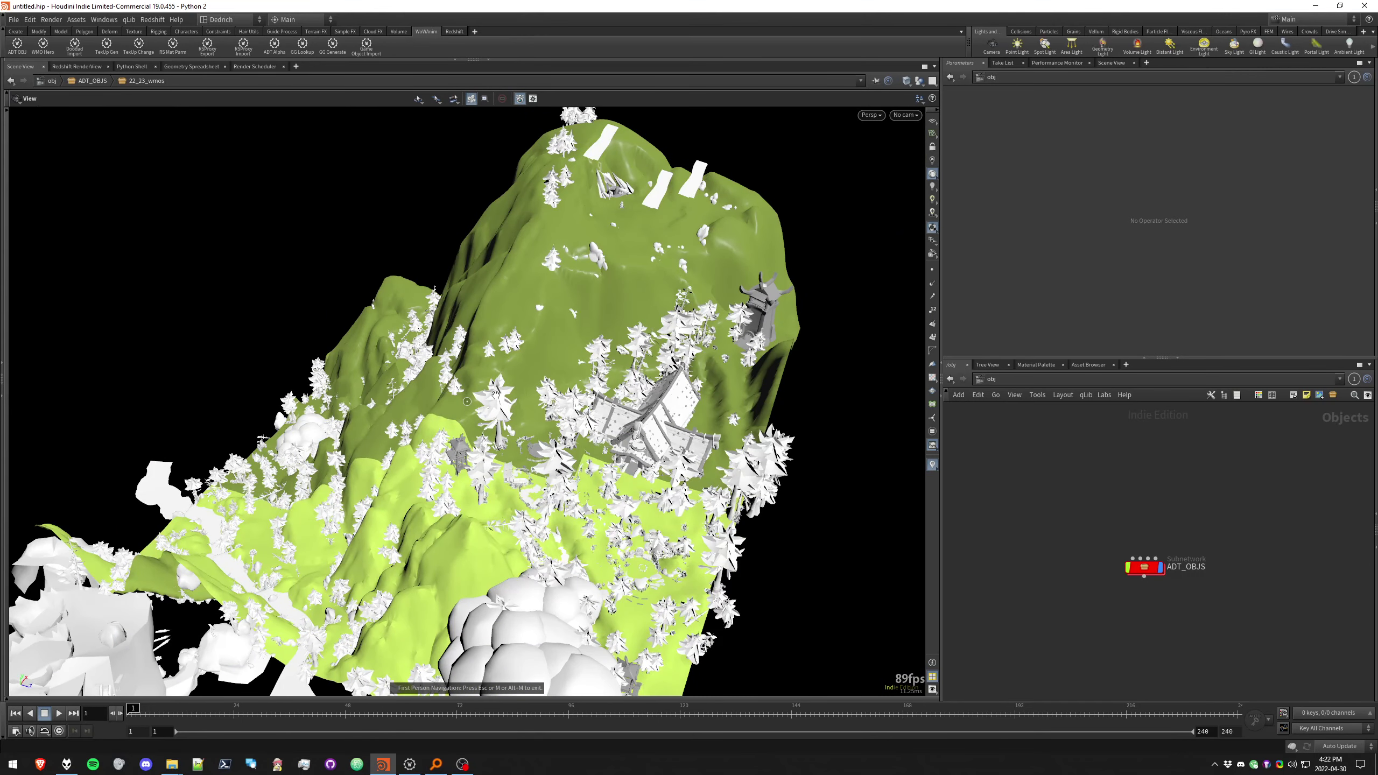
pyautogui.rightClick(494, 395)
pyautogui.press('Escape')
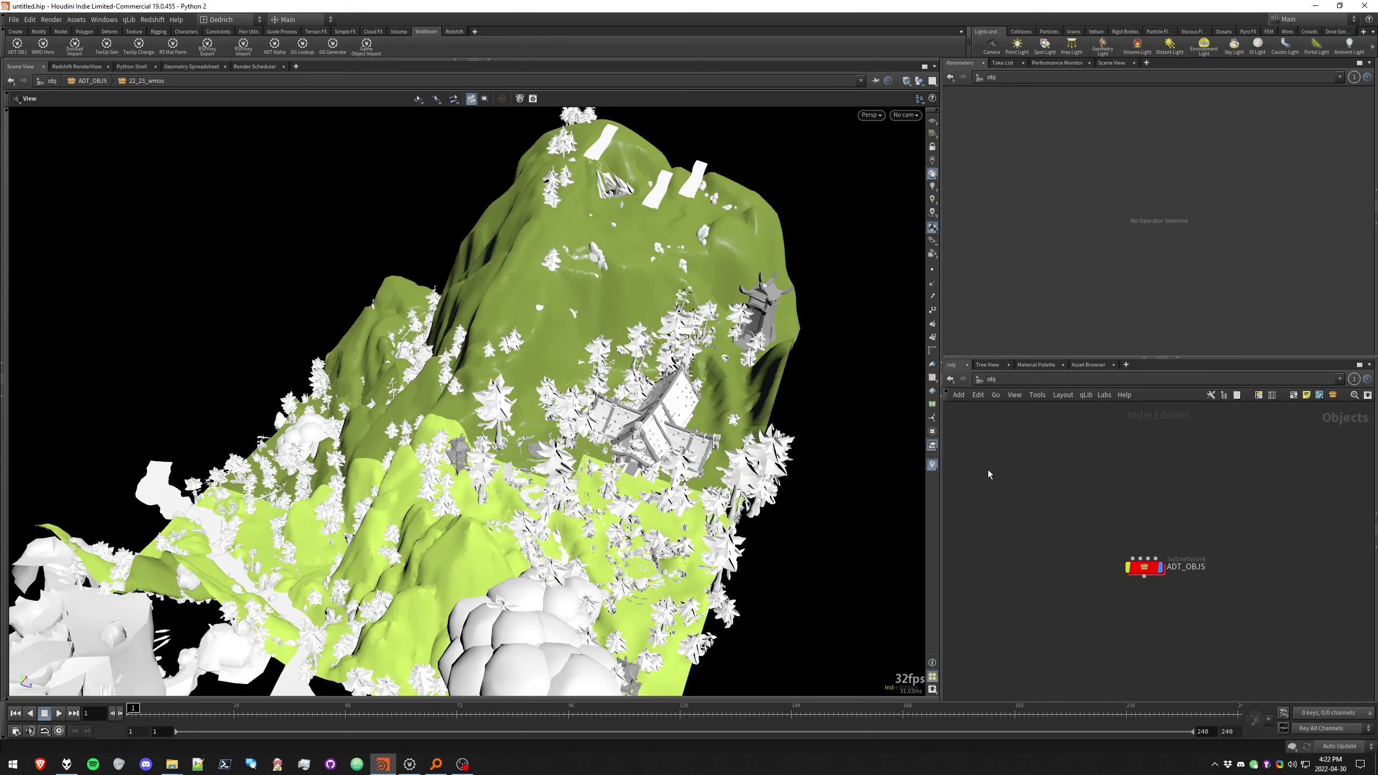
# Select the ADT_OBJS subnetwork, set its Viewport Display to 1, and return it to 0
pyautogui.moveTo(1017, 541); pyautogui.dragTo(1076, 634)
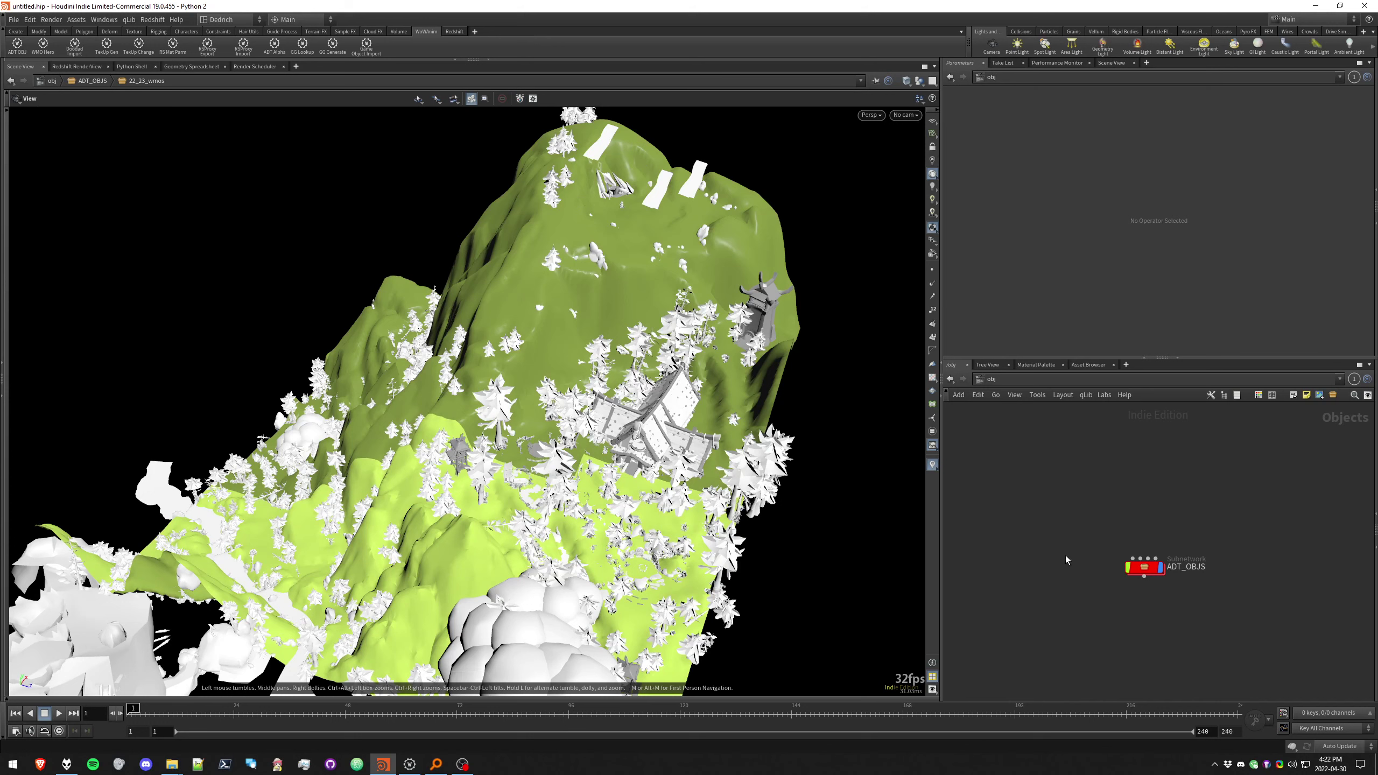
pyautogui.scroll(2, 1139, 542)
pyautogui.moveTo(1052, 506); pyautogui.dragTo(1275, 635)
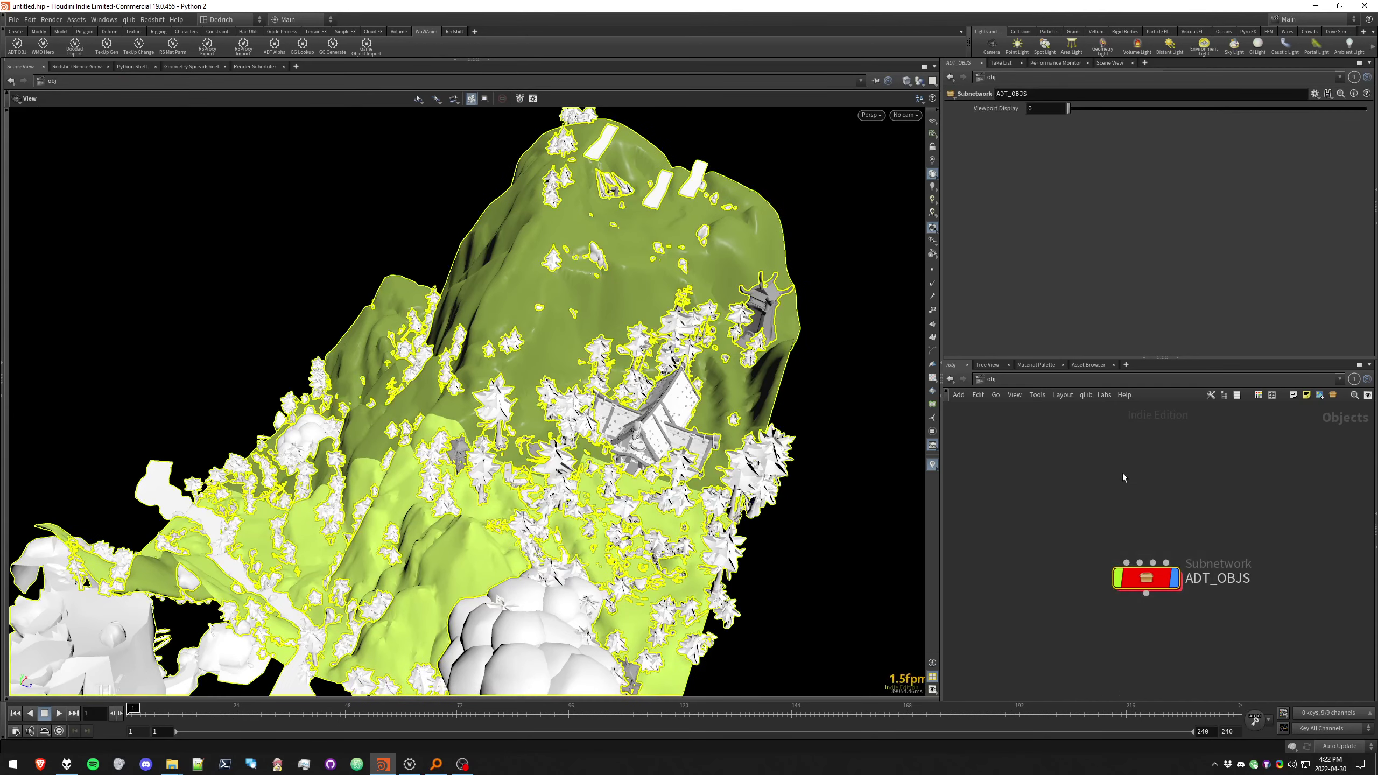
pyautogui.moveTo(1025, 517); pyautogui.dragTo(1261, 663)
pyautogui.click(1044, 504)
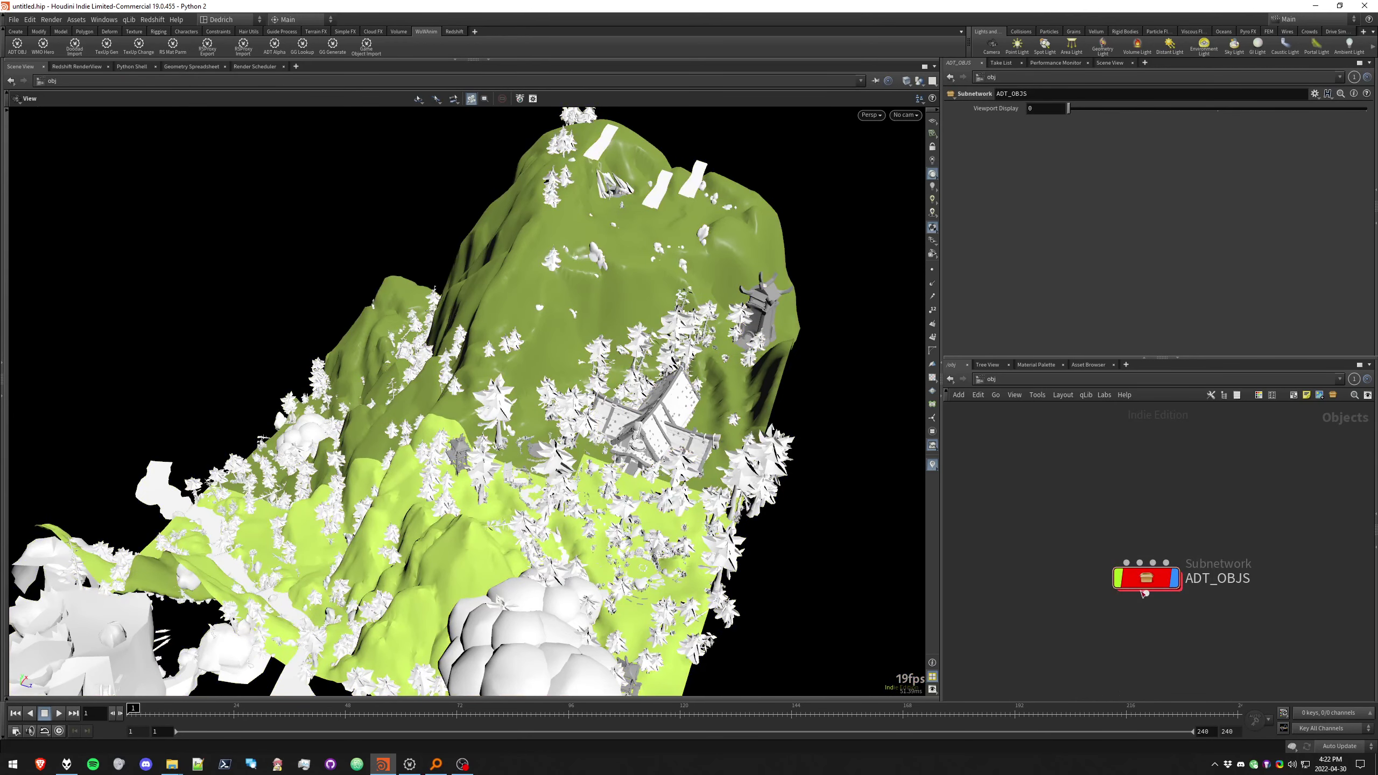
pyautogui.moveTo(1143, 589)
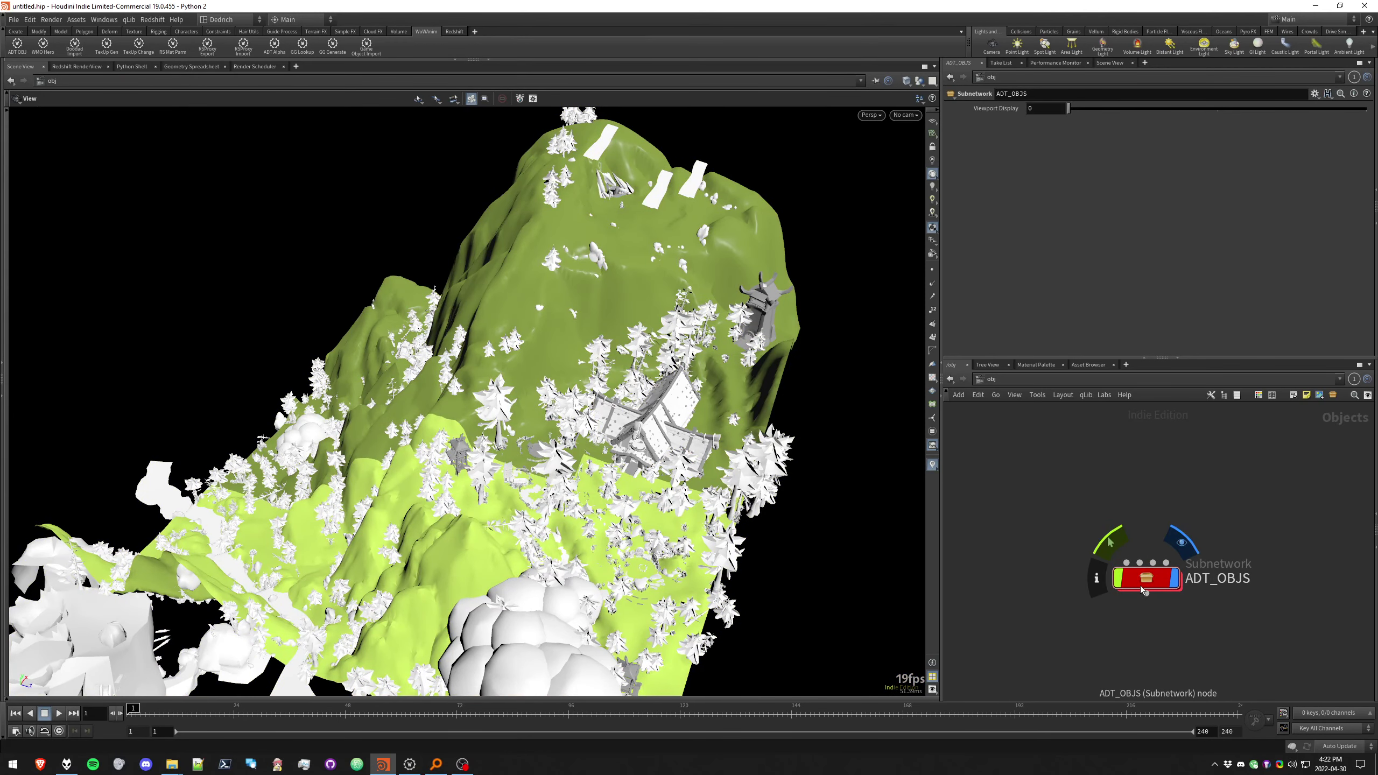
pyautogui.click(1216, 111)
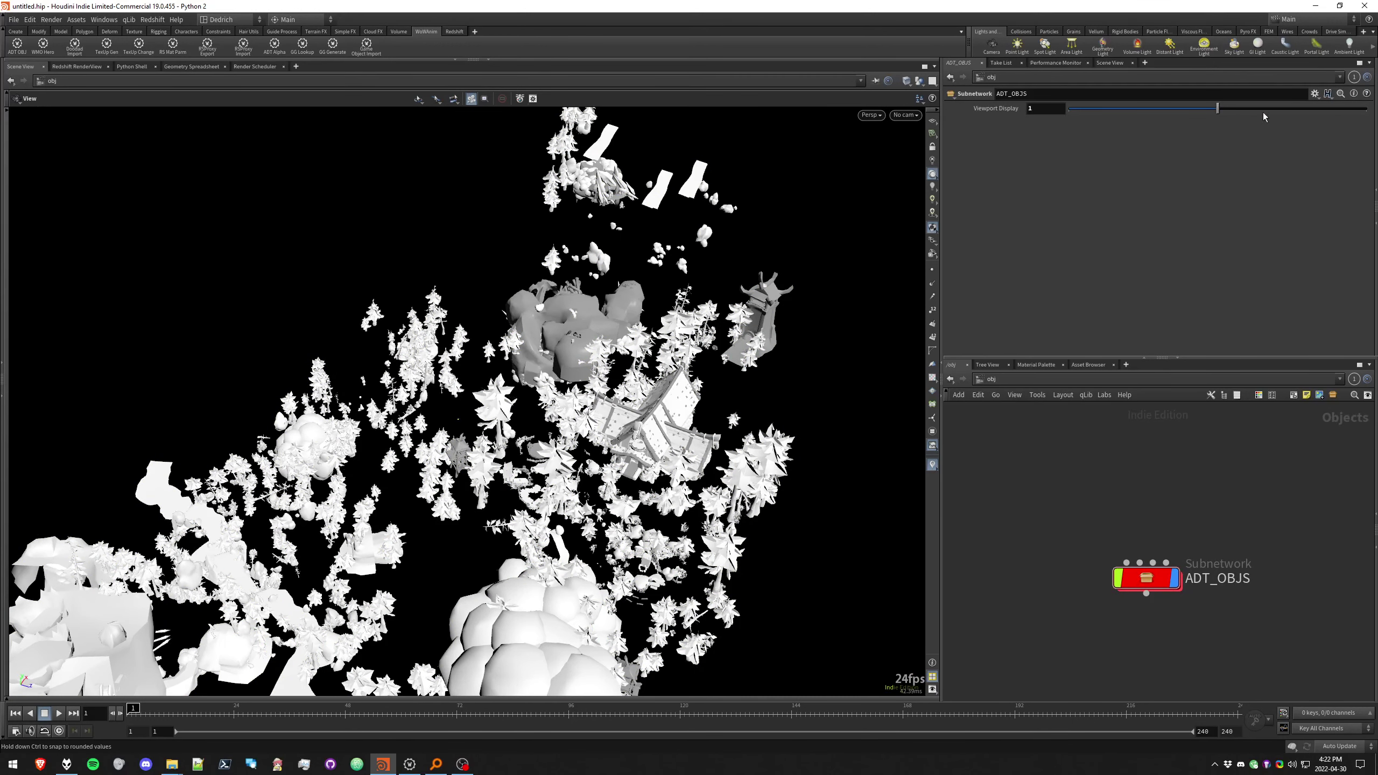
pyautogui.click(1064, 112)
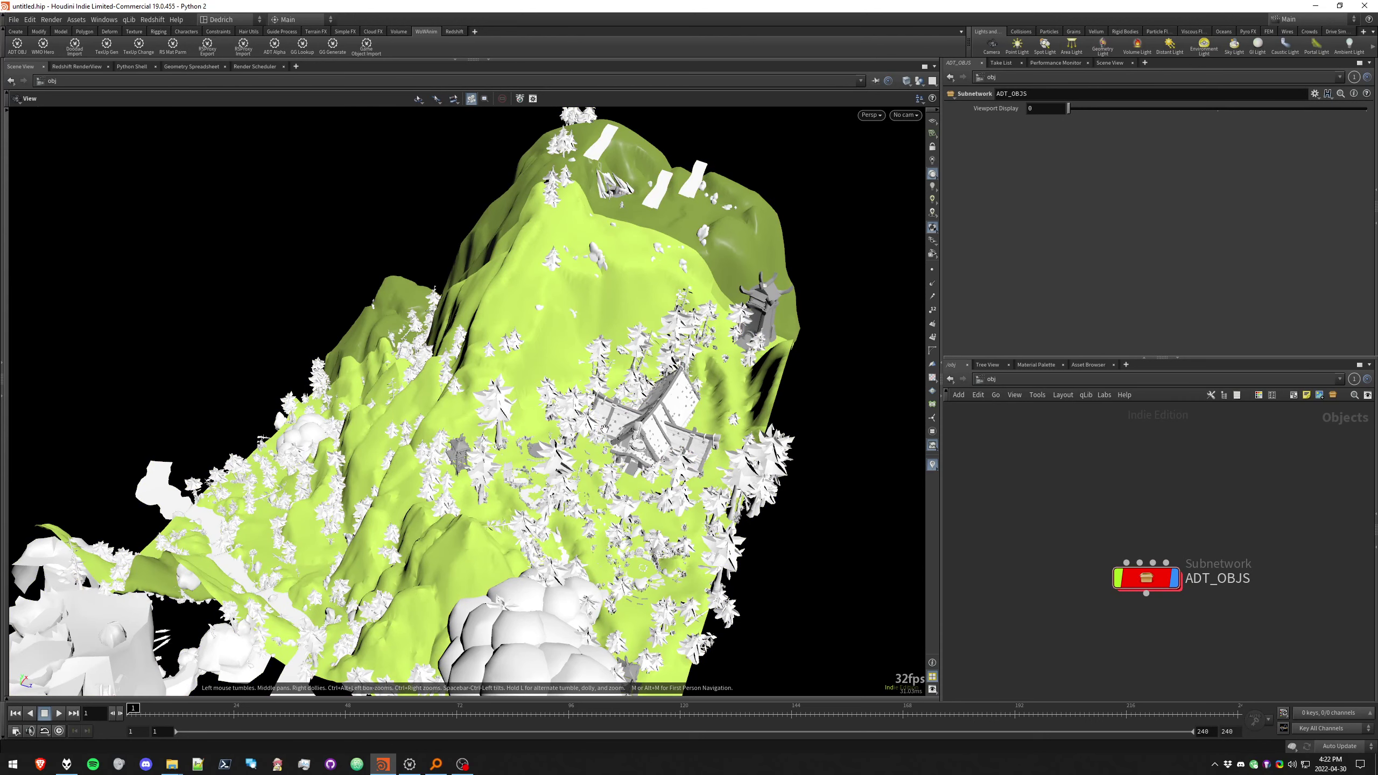
# Open the ADT_OBJS subnetwork and look over its terrain, doodads, WMO and Python script nodes
pyautogui.moveTo(1138, 583)
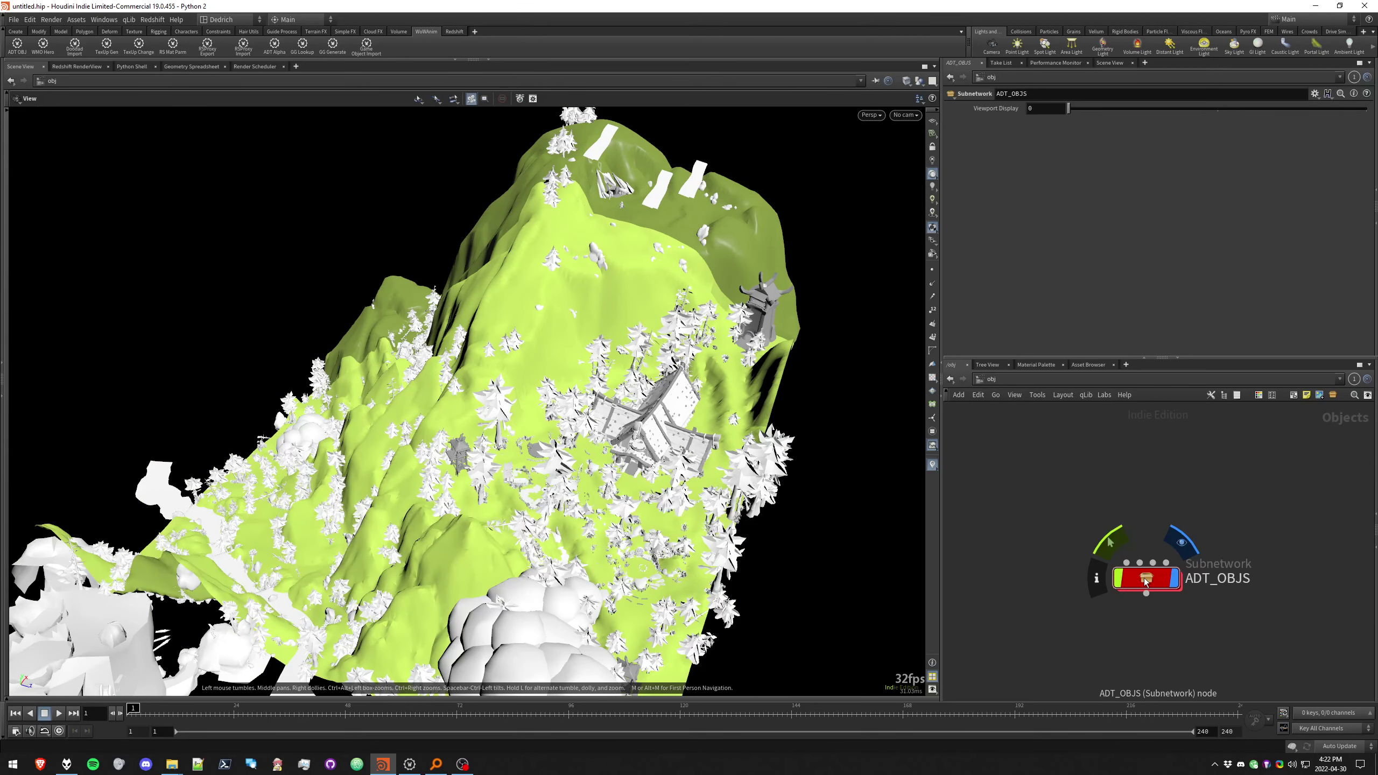
pyautogui.doubleClick(1146, 579)
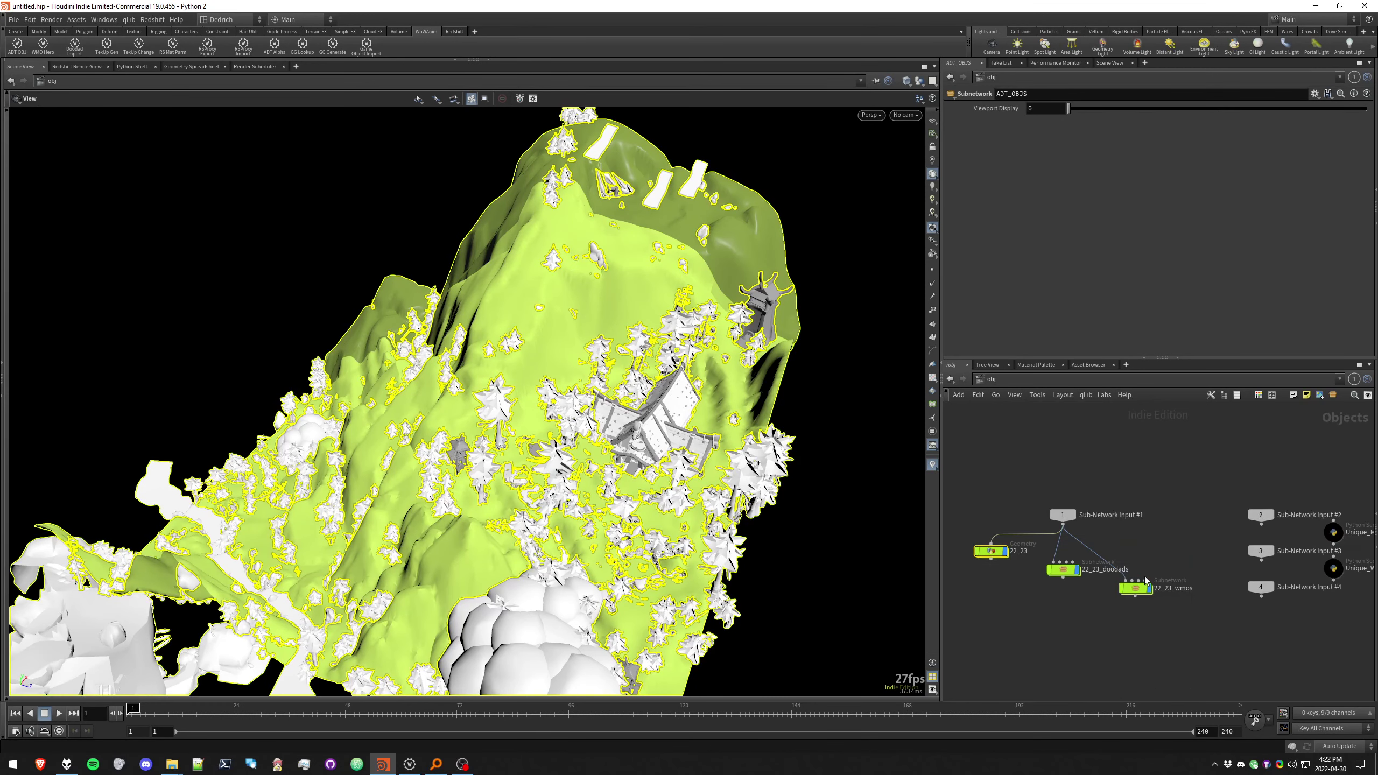
pyautogui.scroll(4, 1027, 599)
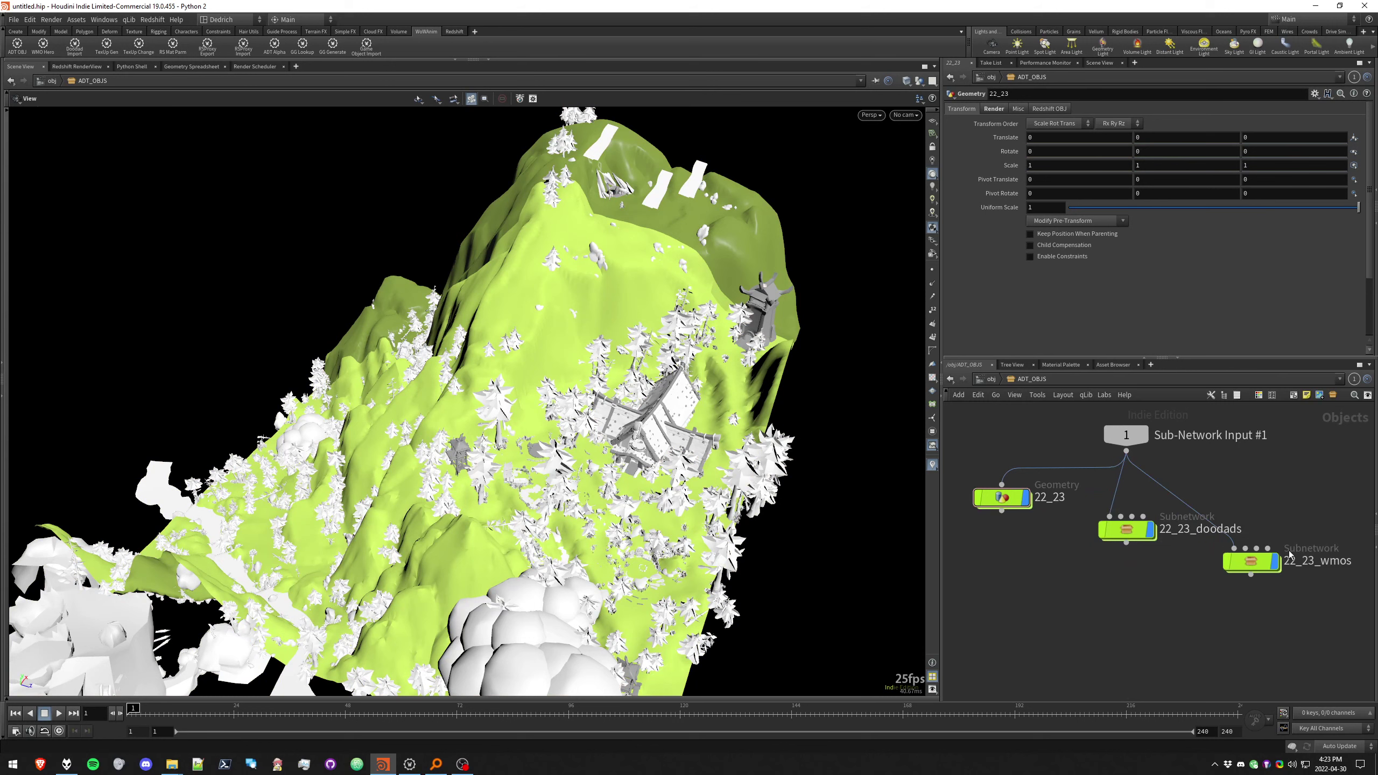
pyautogui.doubleClick(1250, 561)
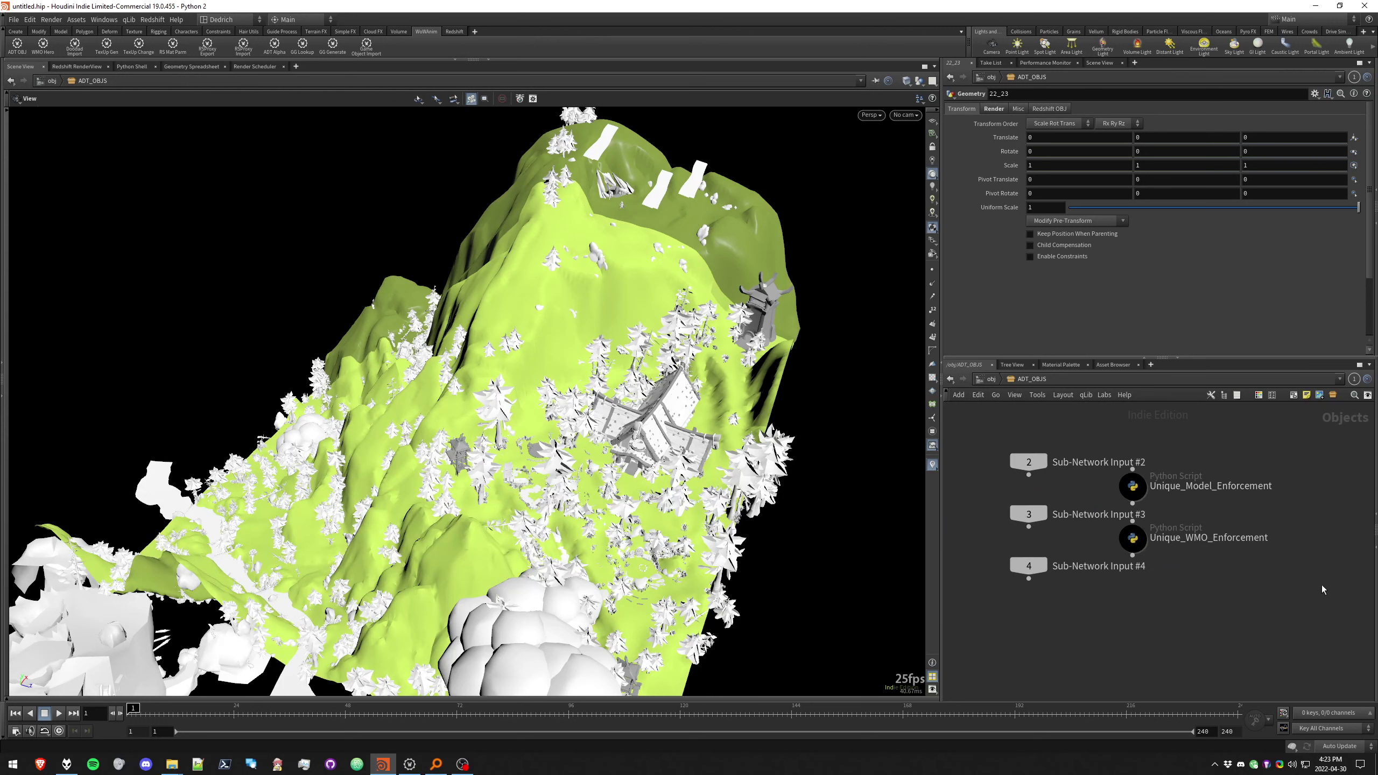
# Read through the stored ID lists in the Unique_WMO_Enforcement and Unique_Model_Enforcement Python script nodes
pyautogui.click(1207, 538)
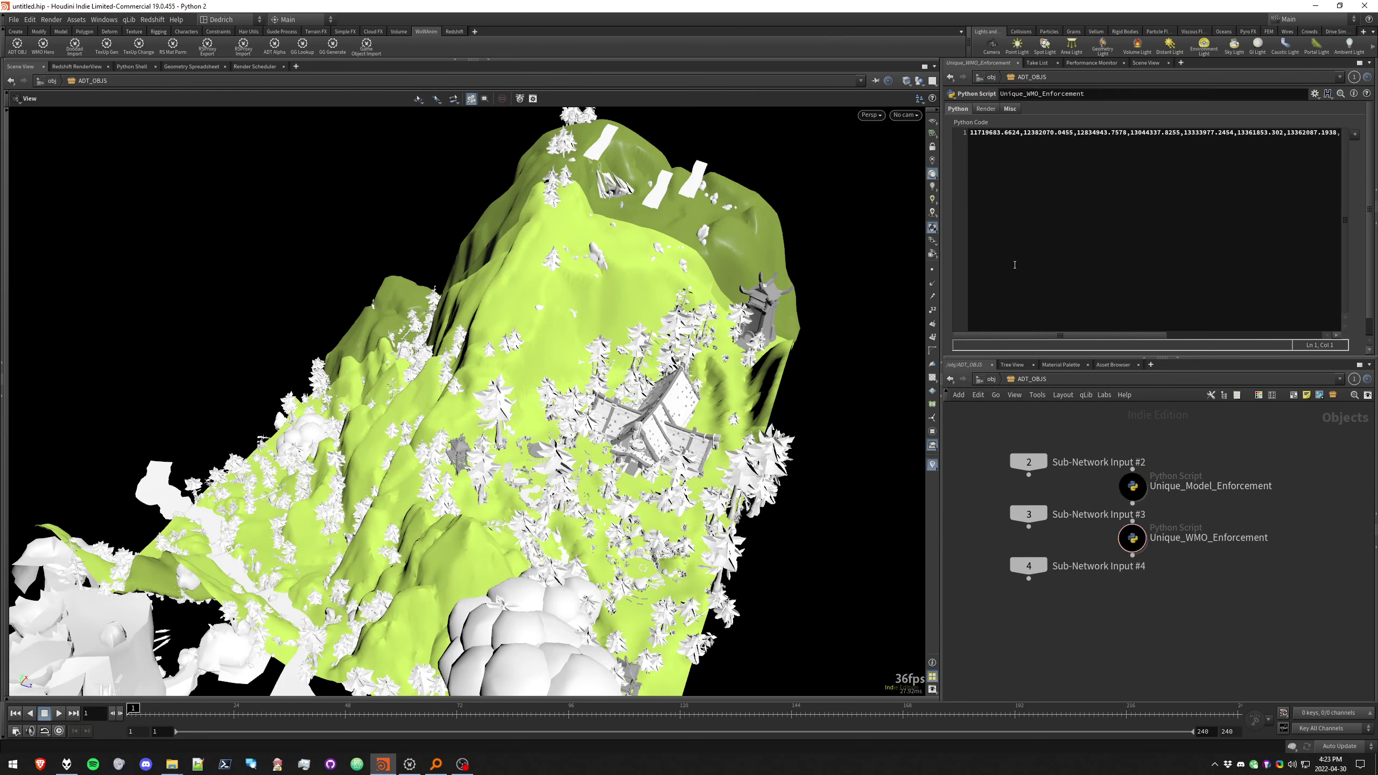
pyautogui.moveTo(1035, 331); pyautogui.dragTo(1225, 328)
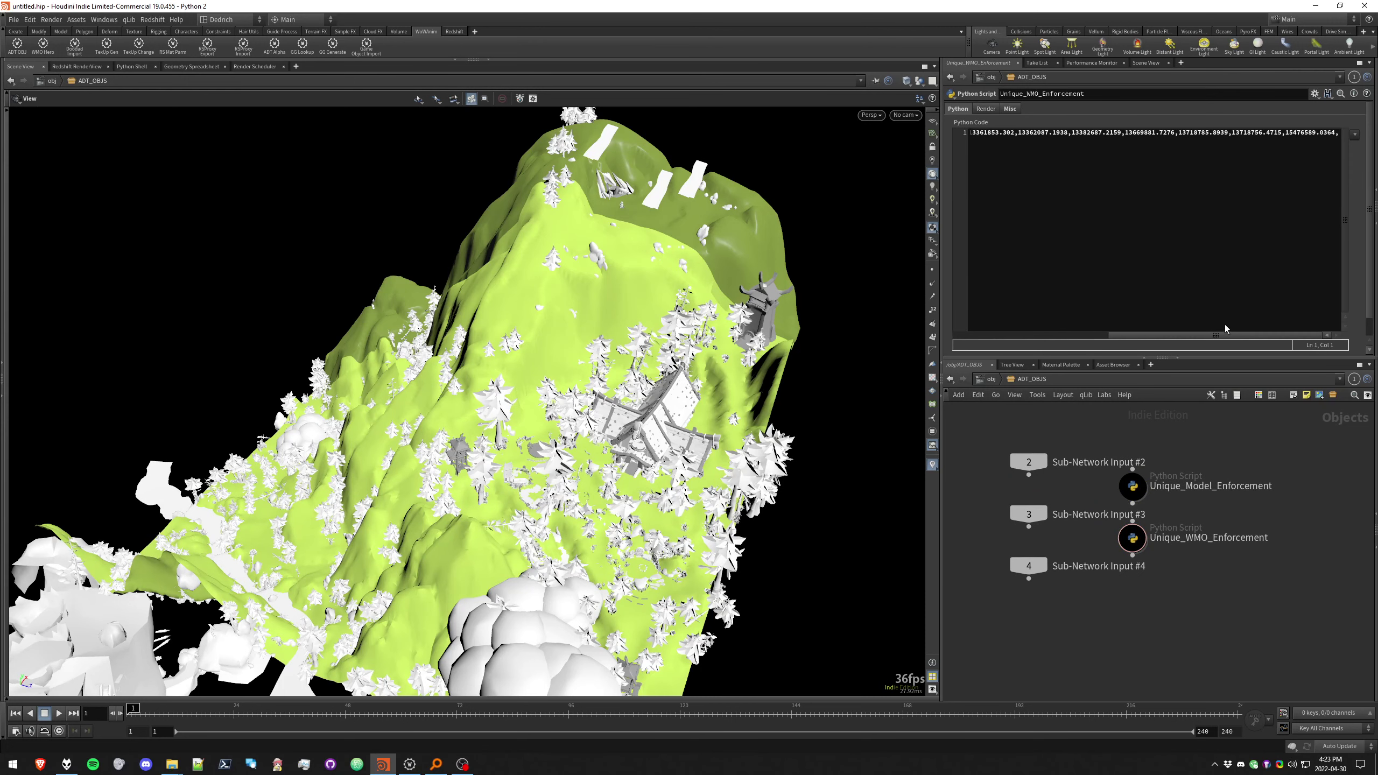
pyautogui.moveTo(1198, 448); pyautogui.dragTo(1118, 500)
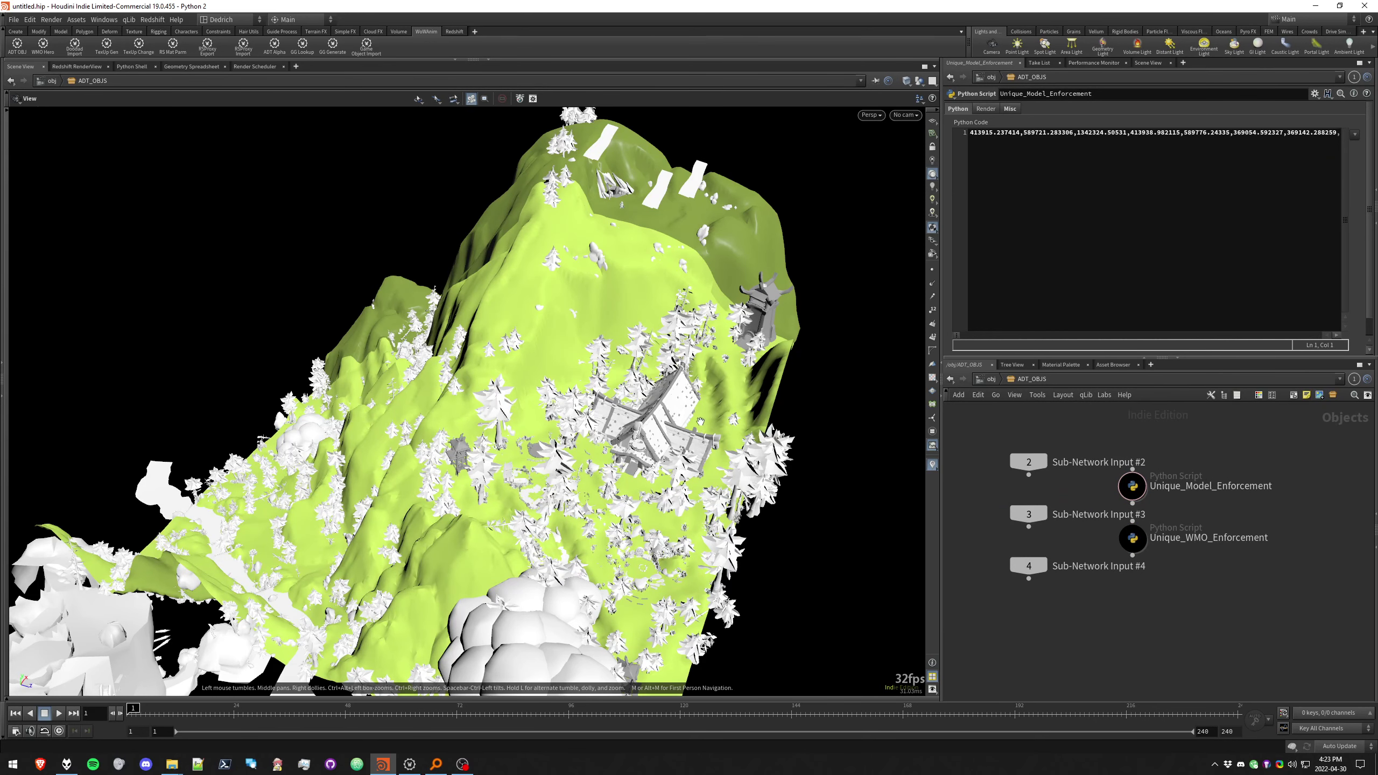
# Examine the trees, rocks and overhanging models along the terrain tile's border from near and far
pyautogui.moveTo(700, 421); pyautogui.dragTo(357, 415, button='right')
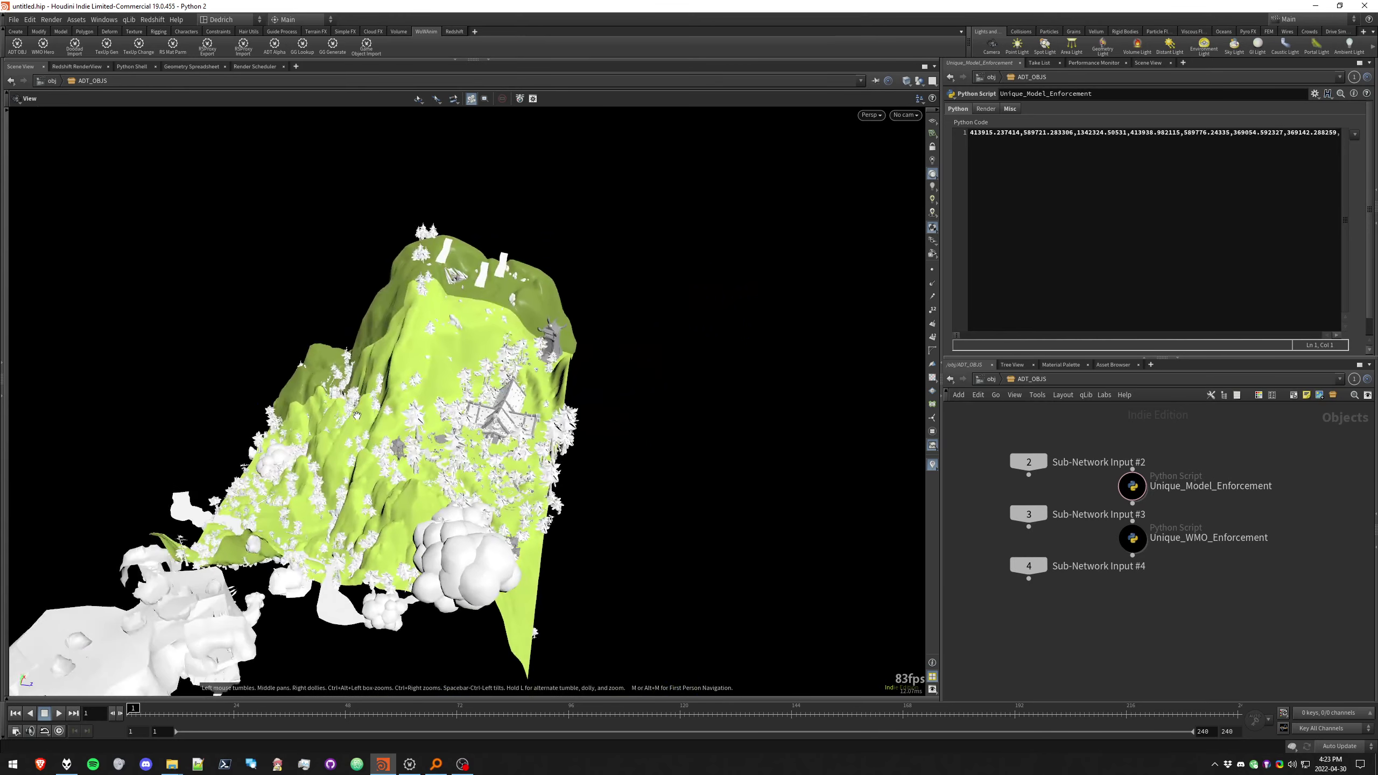
pyautogui.moveTo(357, 416); pyautogui.dragTo(316, 387)
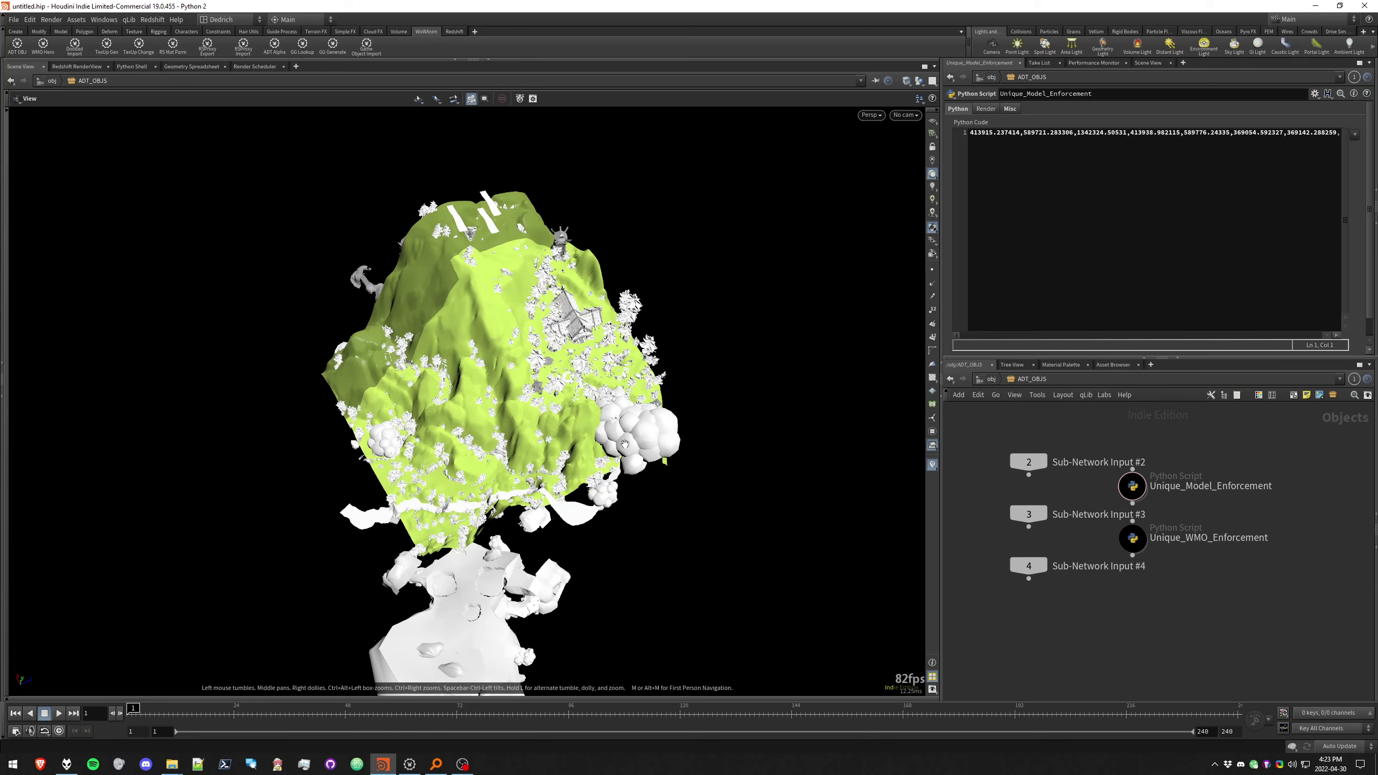
pyautogui.moveTo(340, 509); pyautogui.dragTo(391, 478)
pyautogui.scroll(10, 434, 478)
pyautogui.scroll(10, 305, 415)
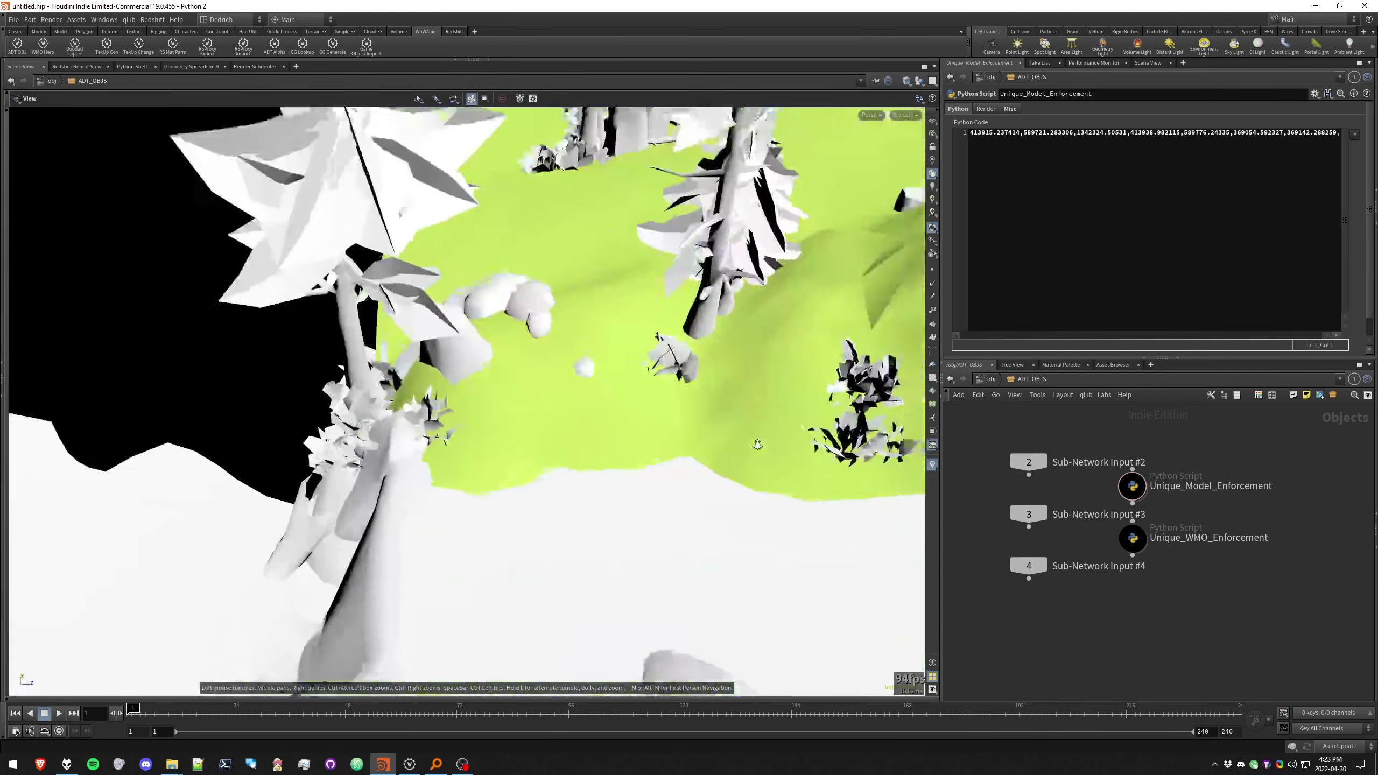
pyautogui.moveTo(329, 368); pyautogui.dragTo(448, 407)
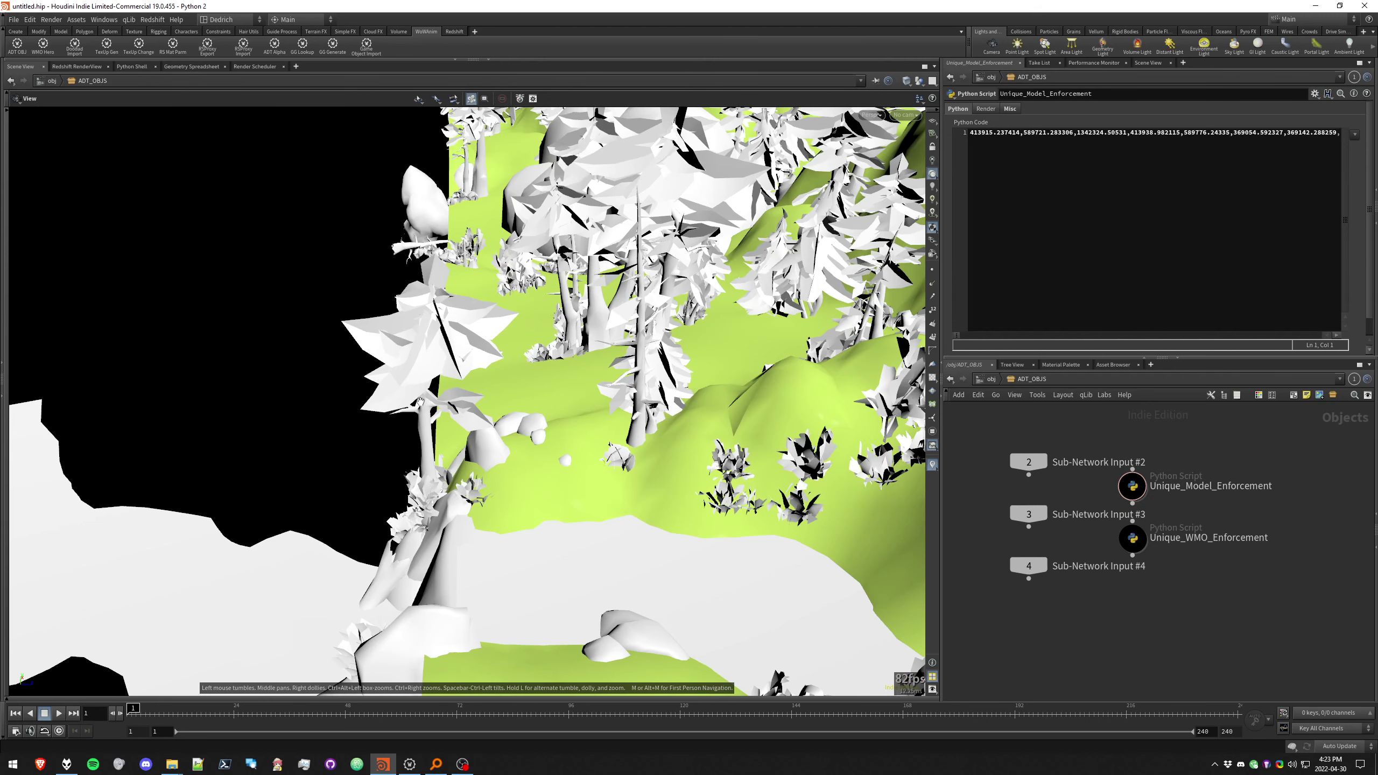
pyautogui.moveTo(439, 447); pyautogui.dragTo(442, 504)
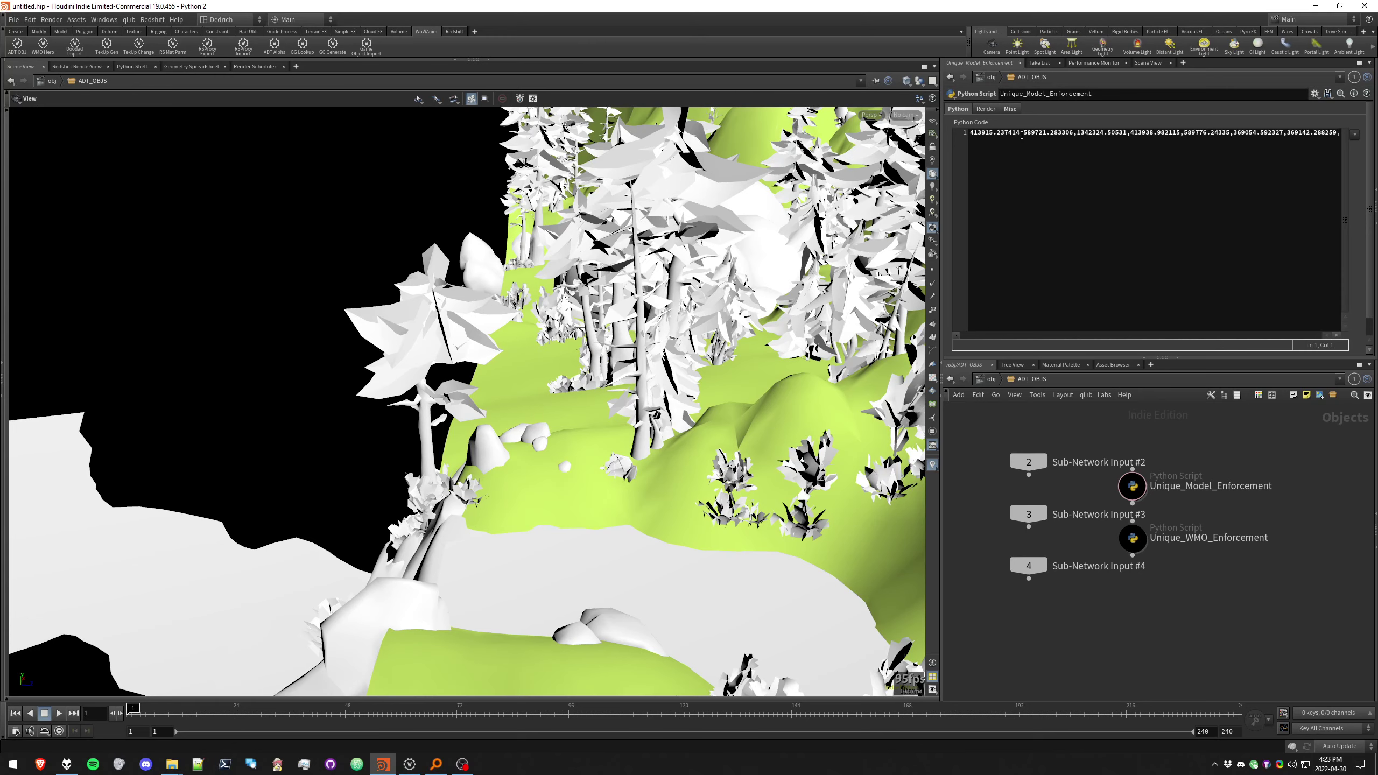
pyautogui.moveTo(423, 420); pyautogui.dragTo(202, 520)
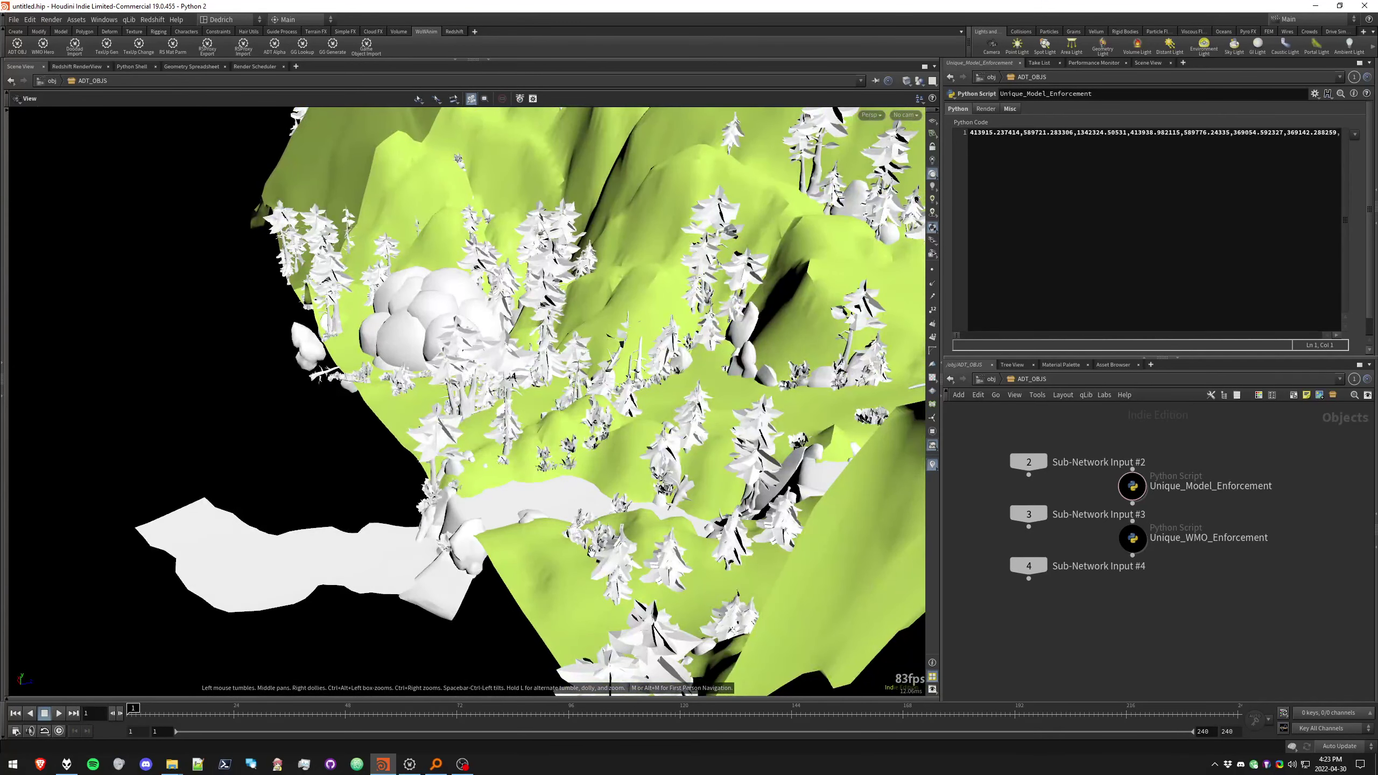
pyautogui.moveTo(443, 451); pyautogui.dragTo(403, 459)
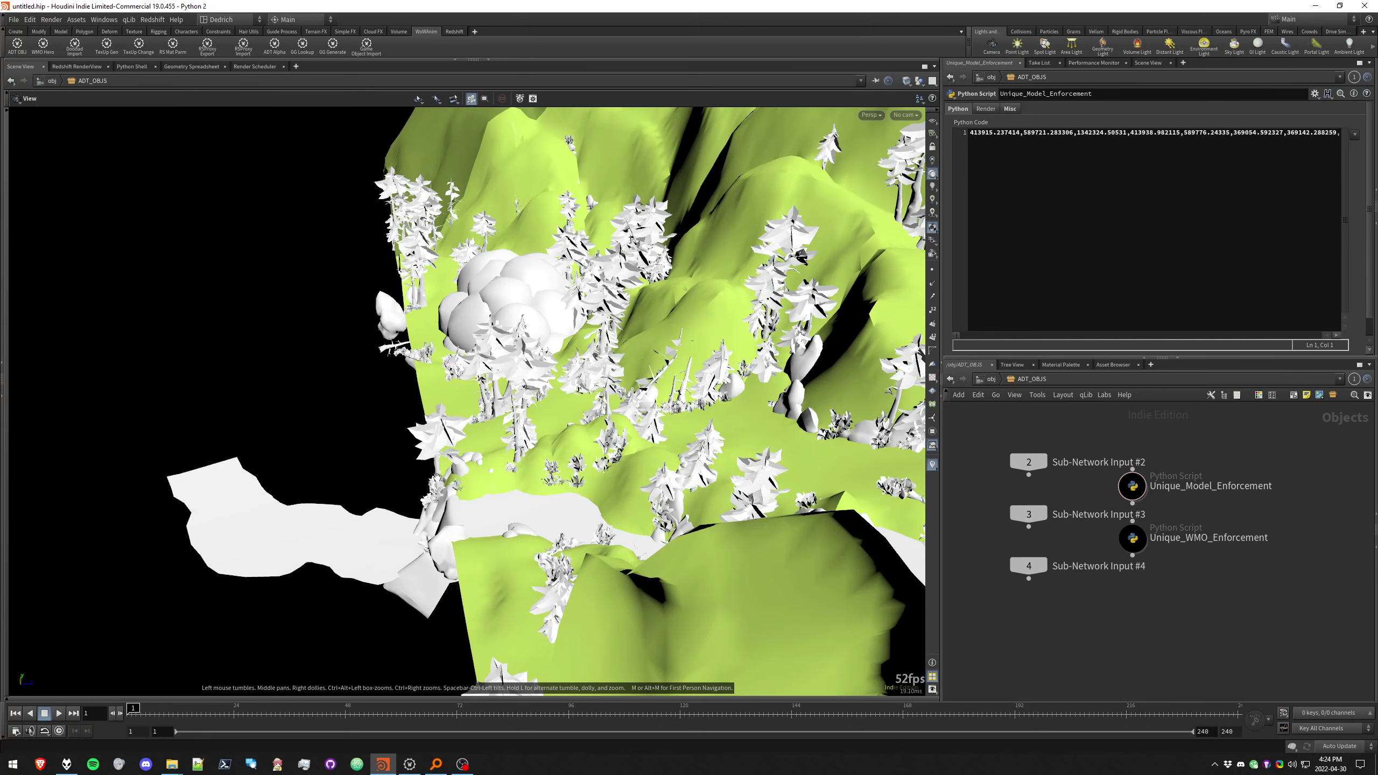
pyautogui.scroll(3, 493, 368)
pyautogui.moveTo(454, 330); pyautogui.dragTo(486, 362)
pyautogui.scroll(5, 444, 354)
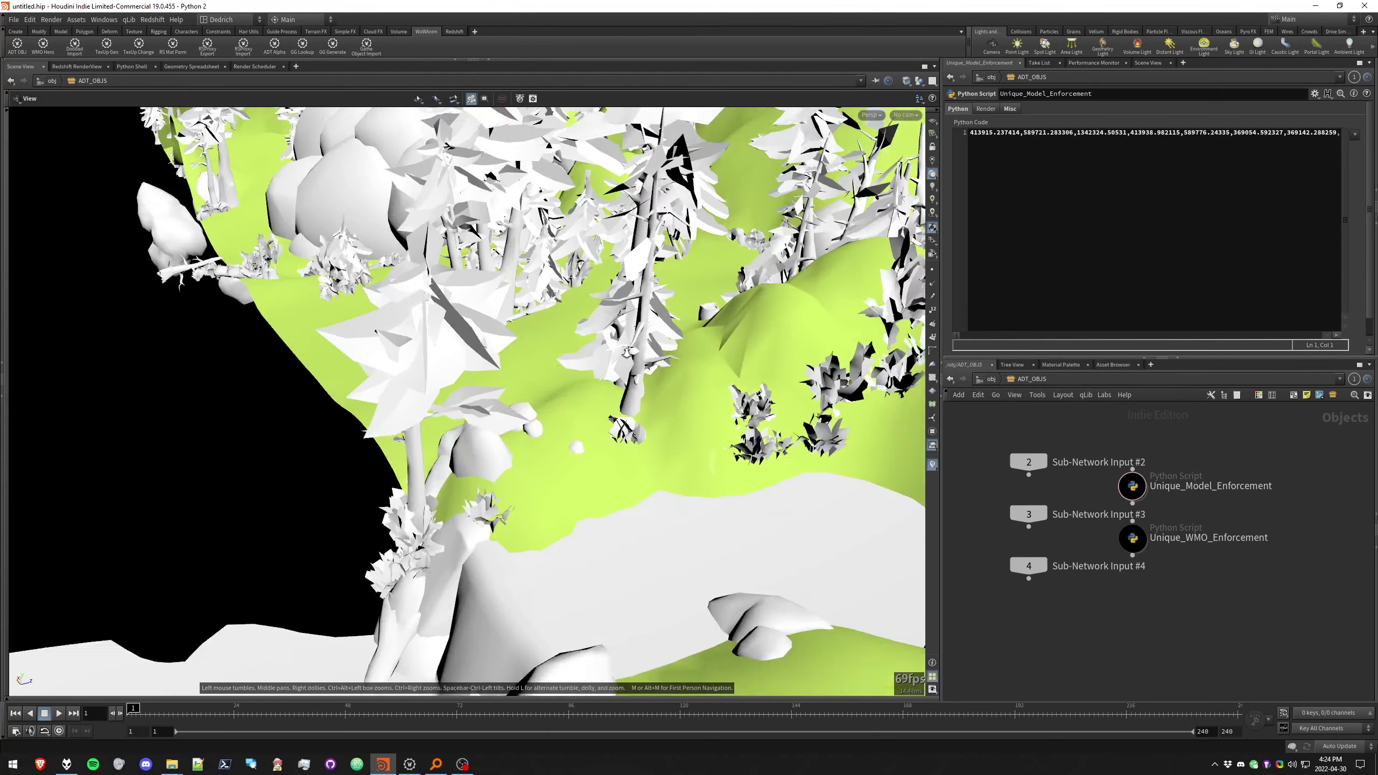
pyautogui.scroll(-4, 546, 473)
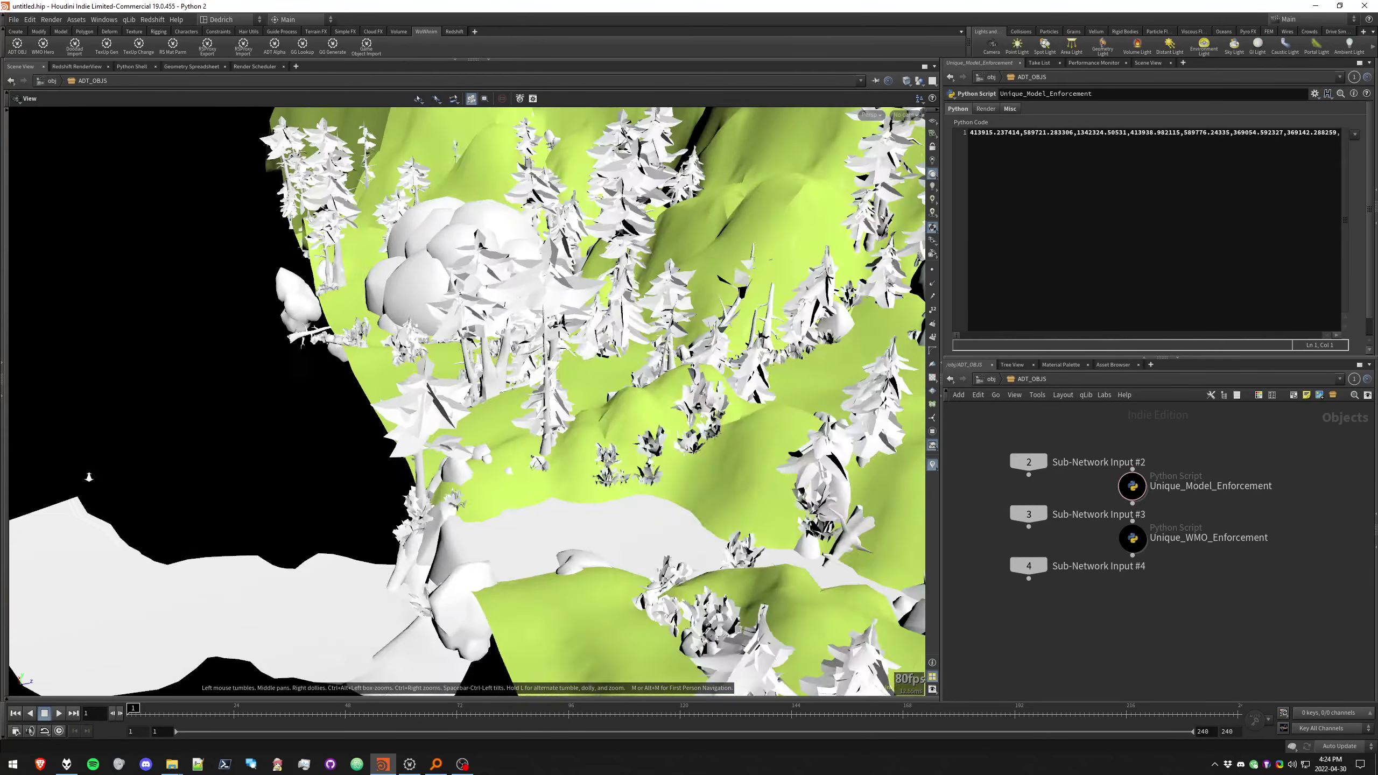
pyautogui.moveTo(331, 426); pyautogui.dragTo(872, 429)
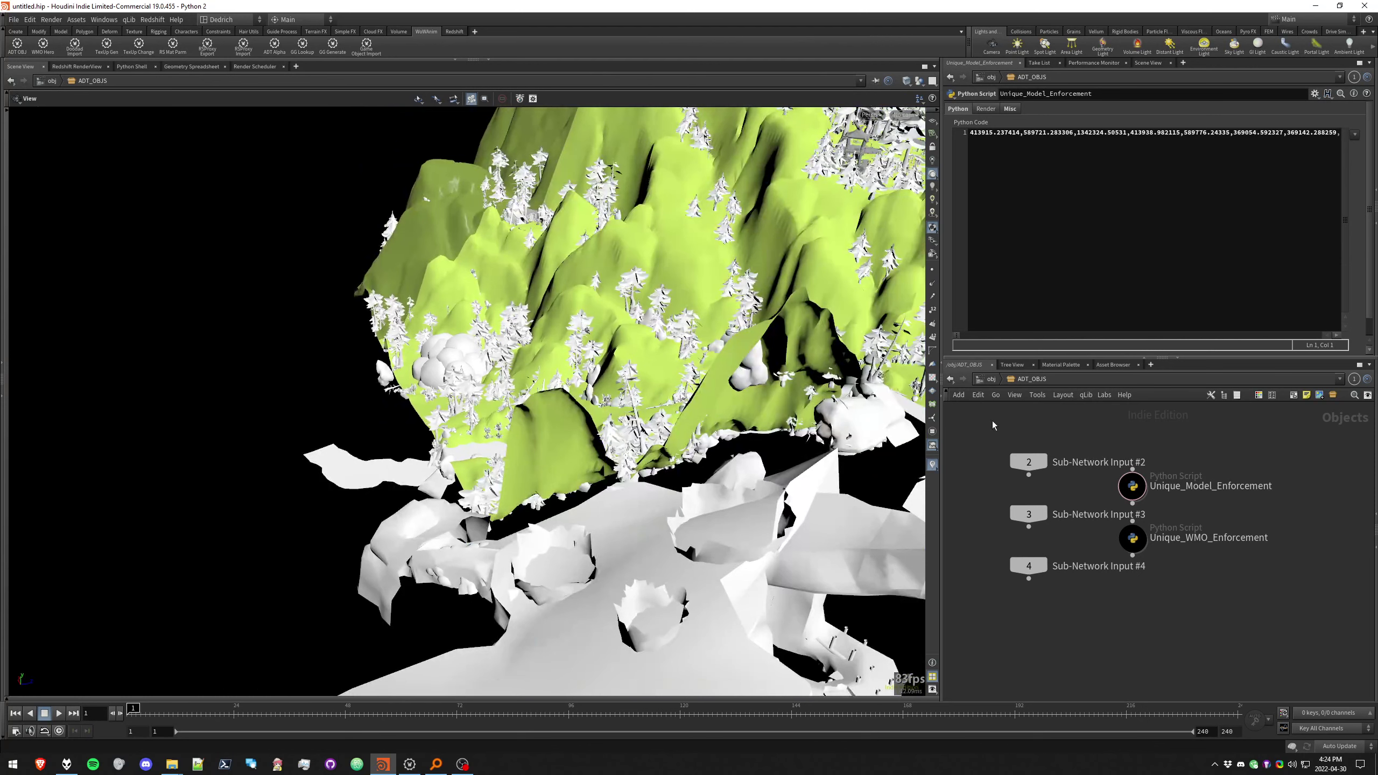
# Frame the whole scene and open the 22_23 terrain geometry node to show its internal network
pyautogui.scroll(-5, 1139, 510)
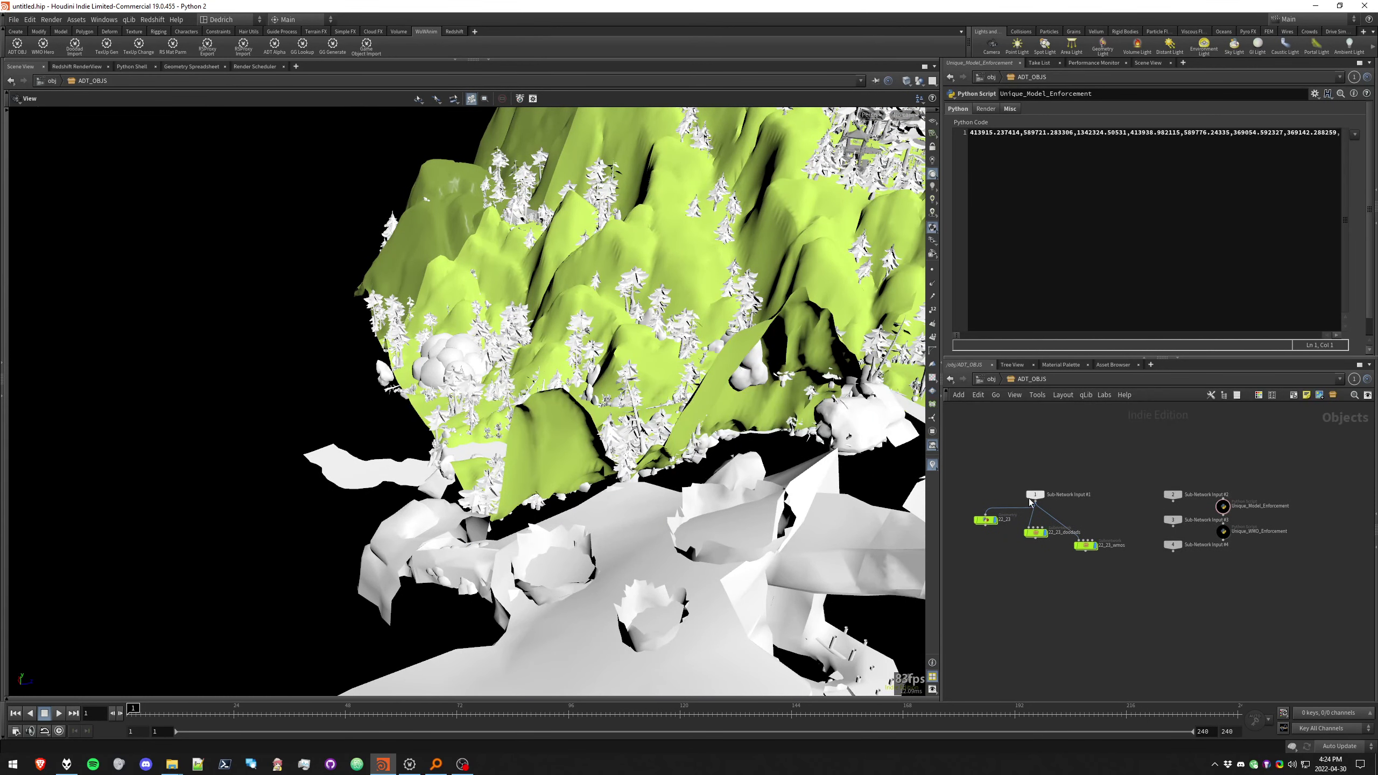
pyautogui.press('f')
pyautogui.moveTo(543, 380); pyautogui.dragTo(692, 382)
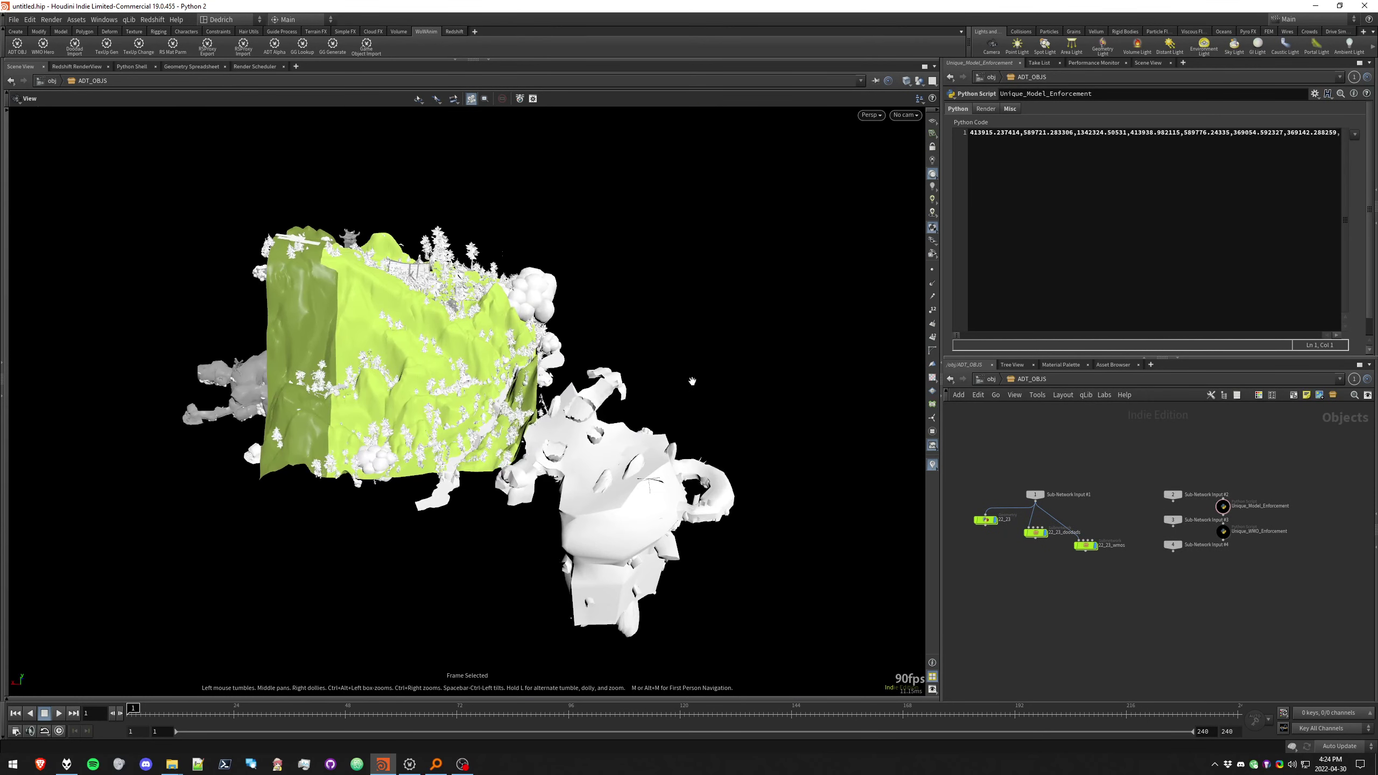
pyautogui.doubleClick(985, 520)
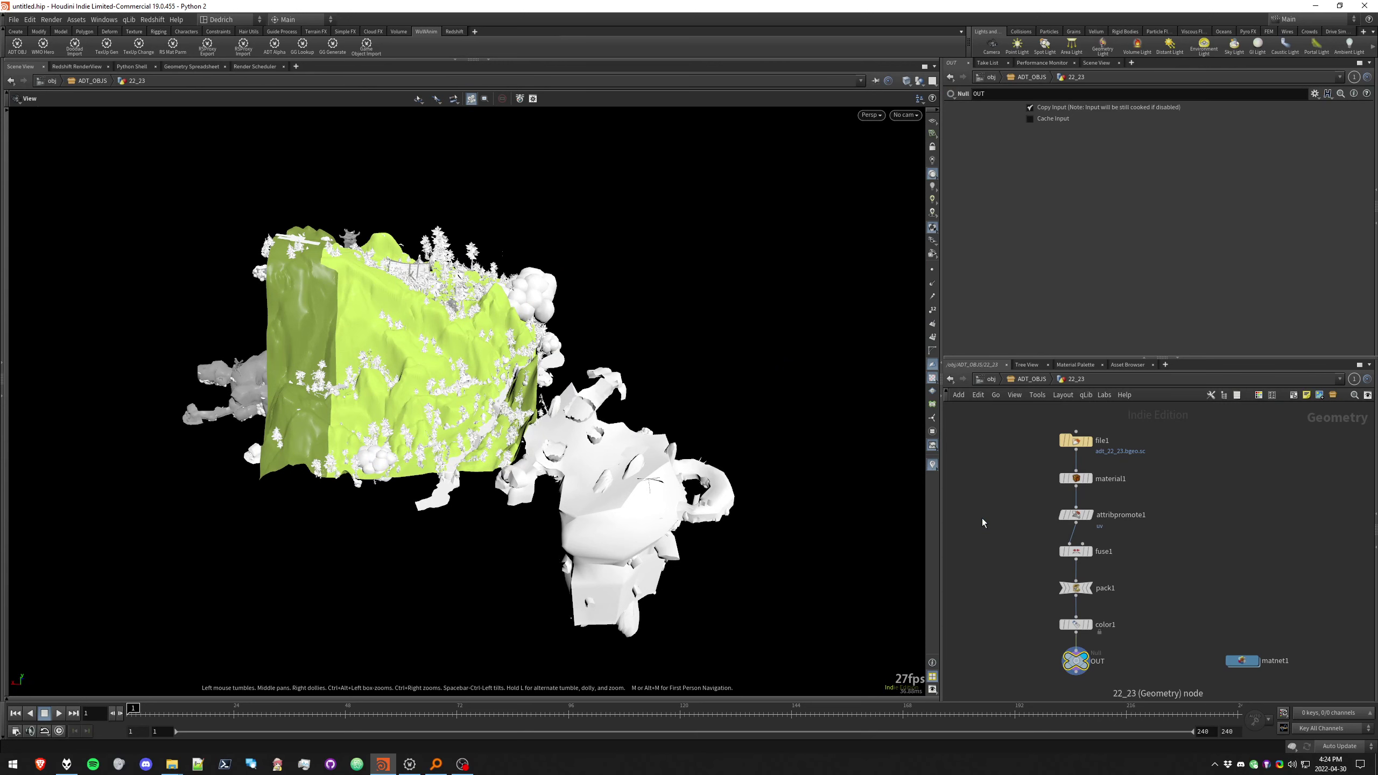
pyautogui.press('u')
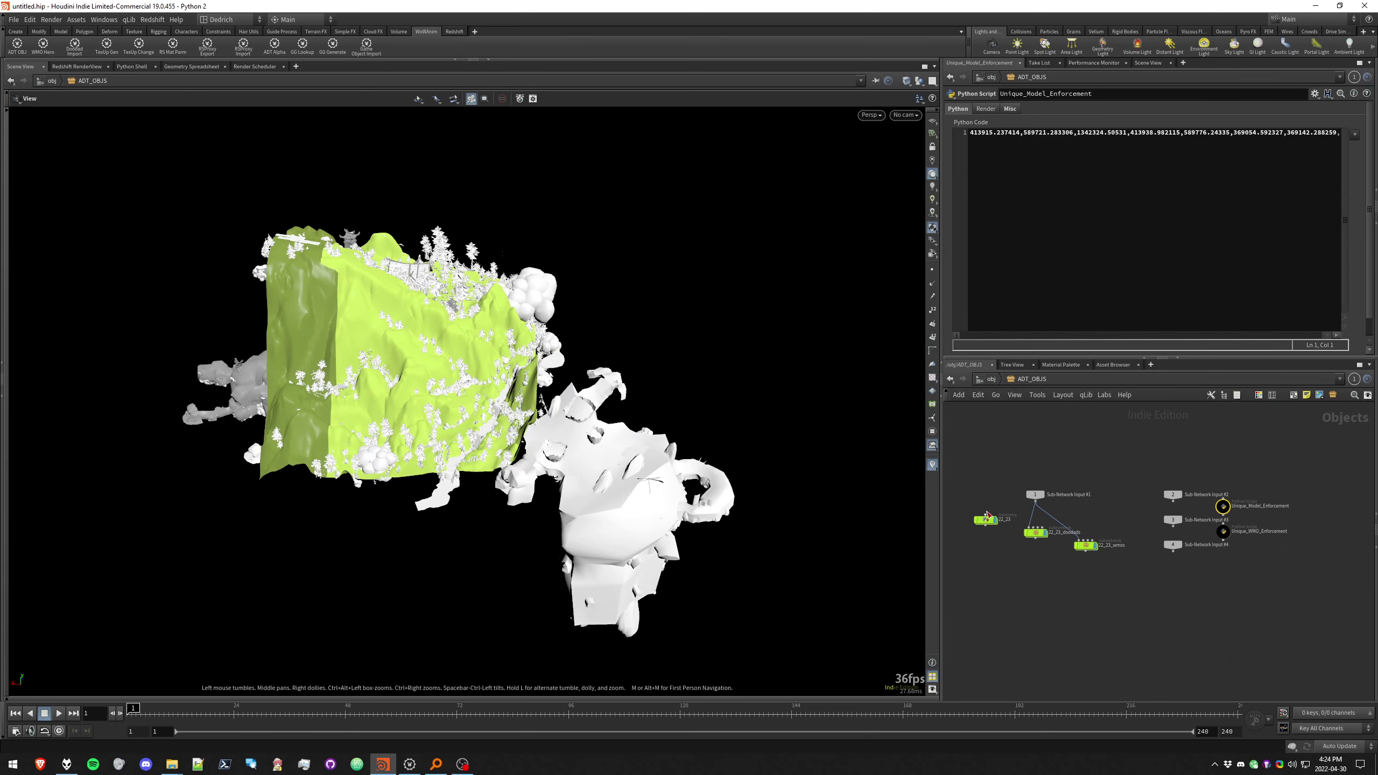
pyautogui.doubleClick(987, 519)
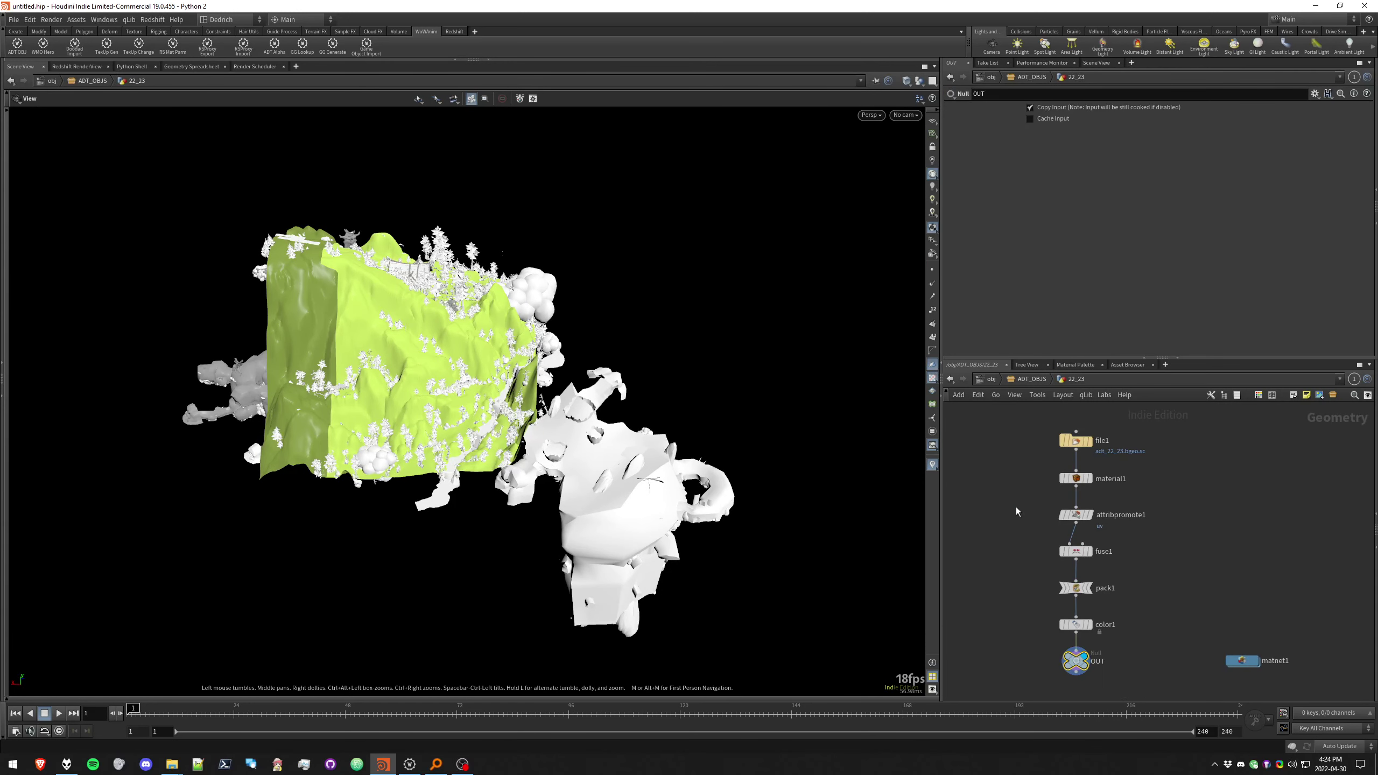
pyautogui.scroll(3, 1043, 462)
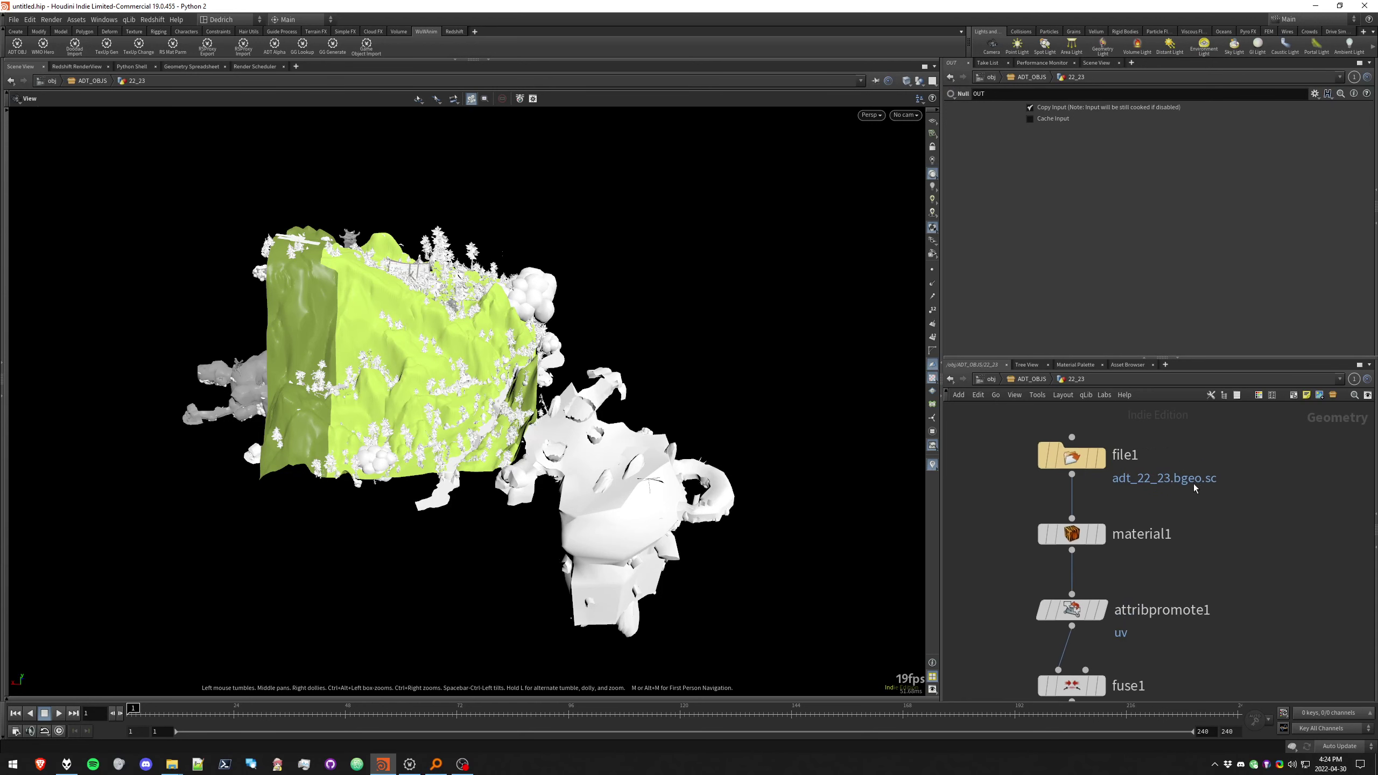
# Display the file1 node's geometry and hide the other objects in the viewport
pyautogui.click(1082, 463)
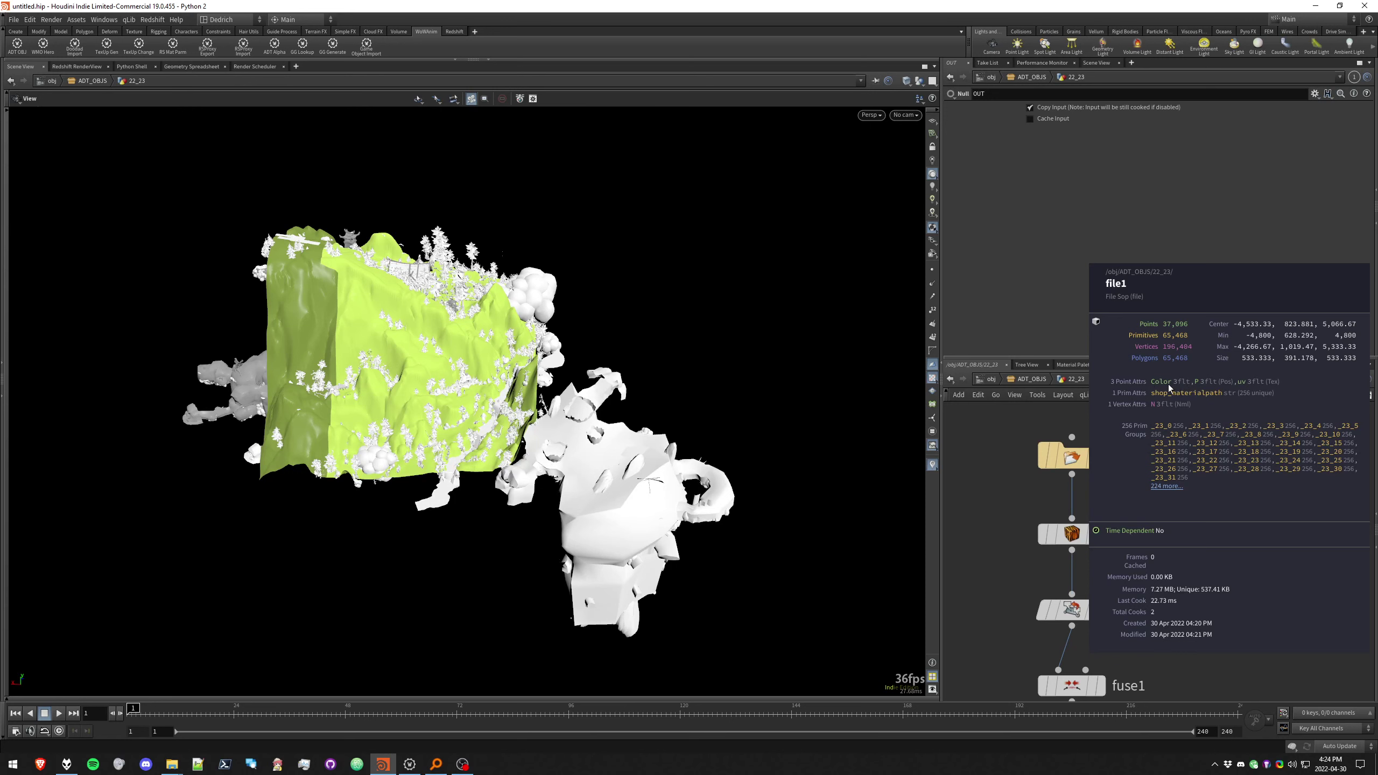
pyautogui.click(1100, 459)
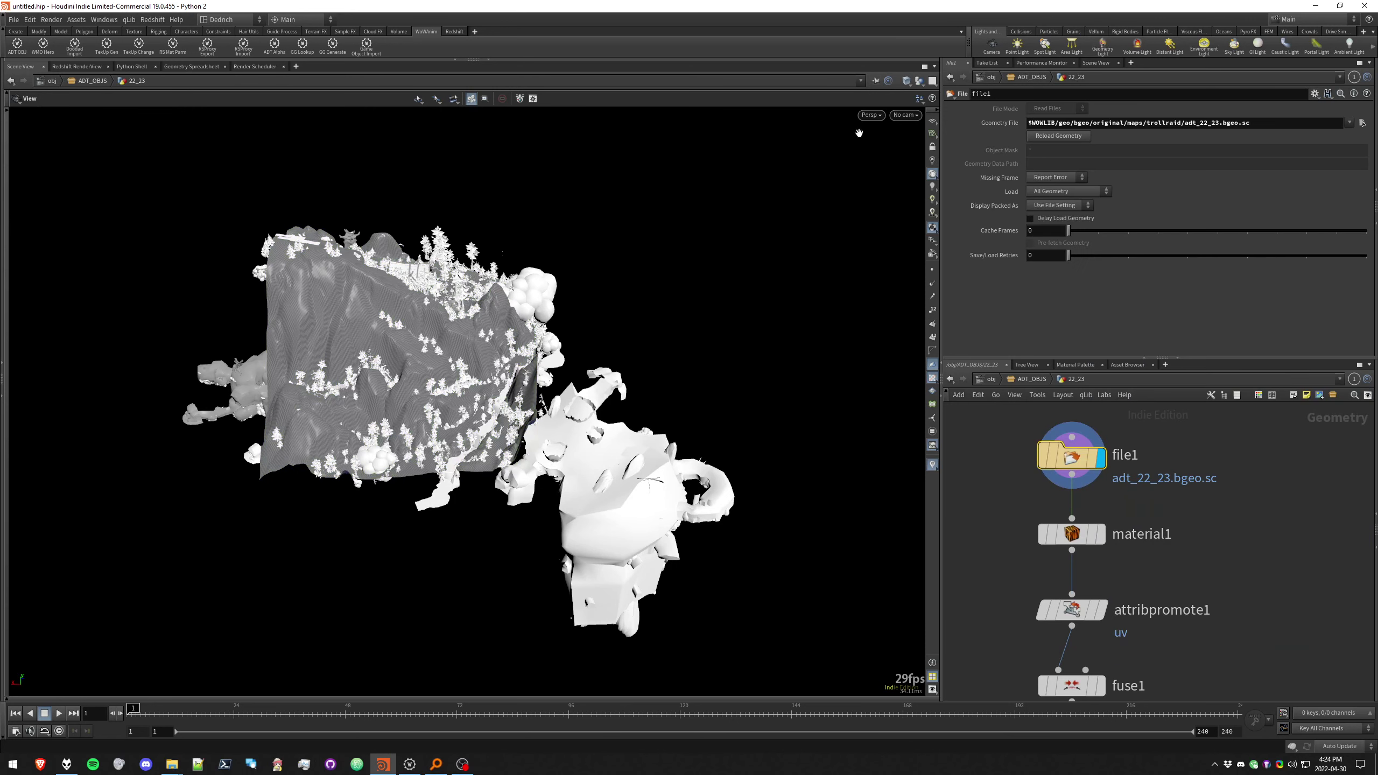
pyautogui.click(924, 84)
pyautogui.click(935, 115)
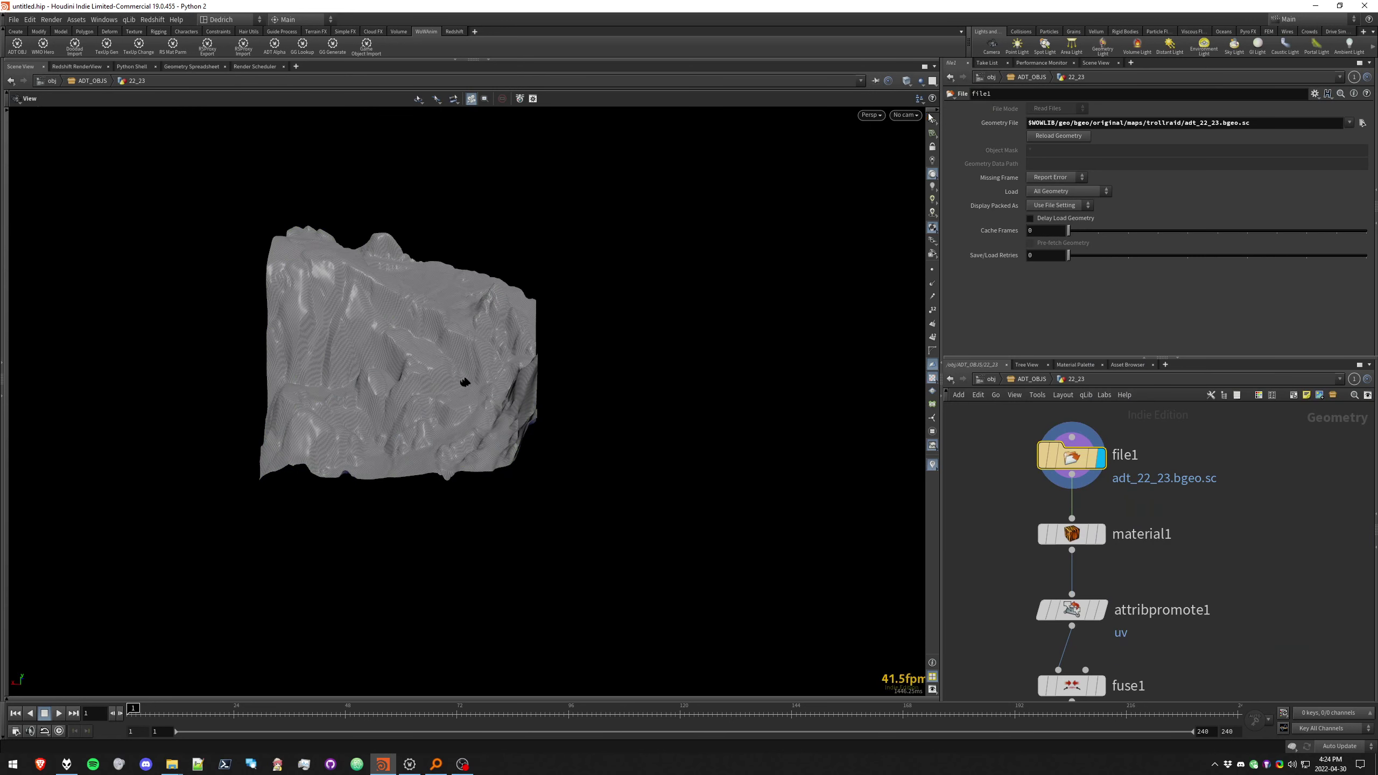
pyautogui.click(933, 376)
pyautogui.moveTo(380, 385); pyautogui.dragTo(498, 380, button='right')
pyautogui.moveTo(499, 380); pyautogui.dragTo(543, 475, button='middle')
pyautogui.moveTo(542, 475); pyautogui.dragTo(592, 447, button='right')
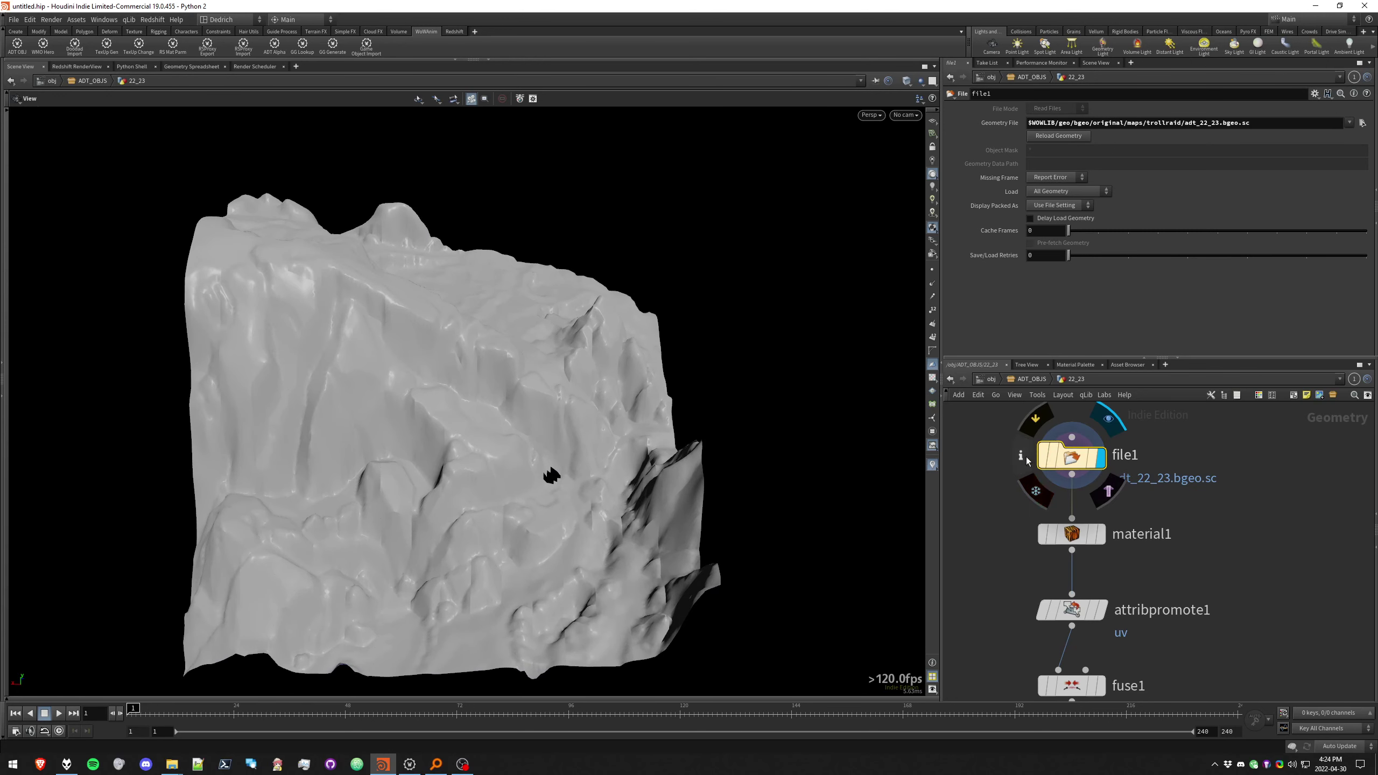
# Visualize the Color point attribute on the terrain from the file1 node's information
pyautogui.click(1020, 455)
pyautogui.click(1110, 359)
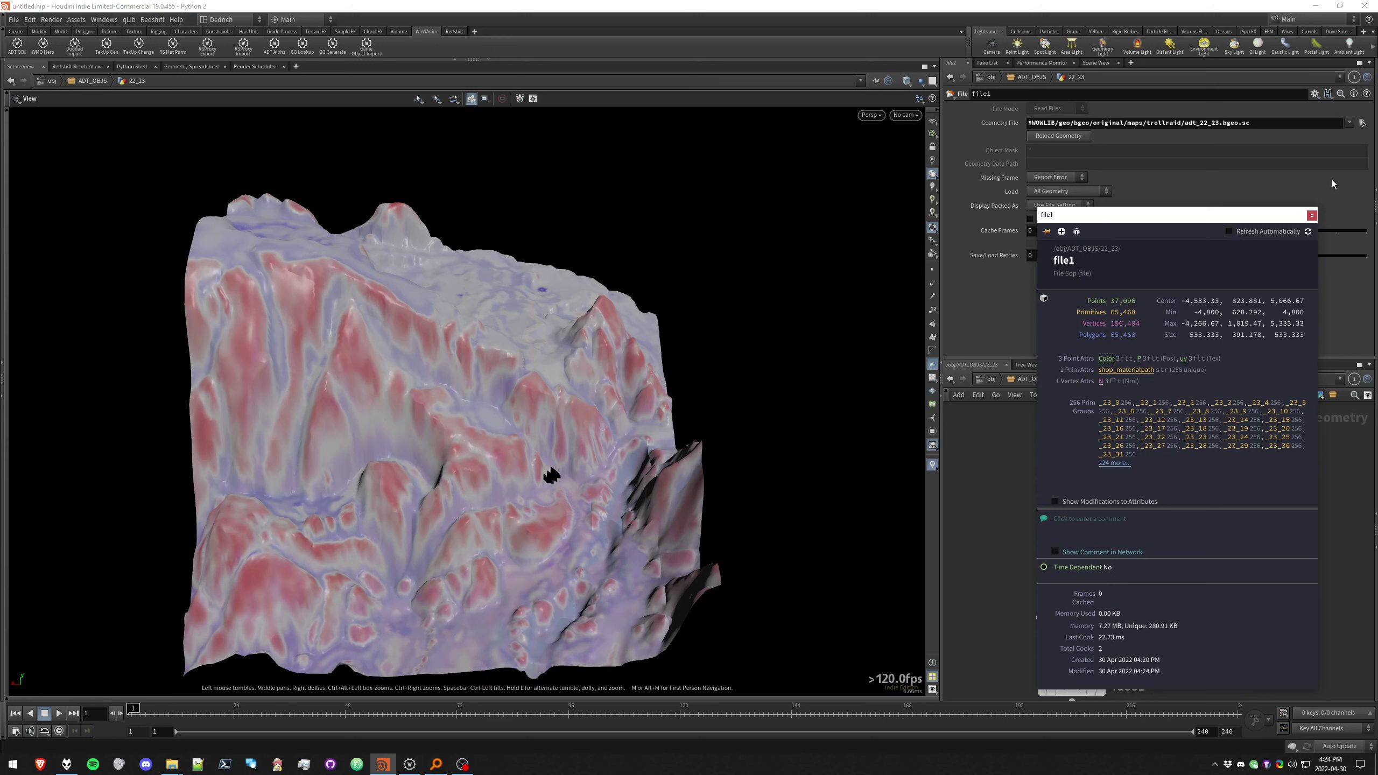
pyautogui.click(1311, 216)
# Set the Color visualizer's ramp to the Infra-Red preset and close its settings
pyautogui.rightClick(934, 465)
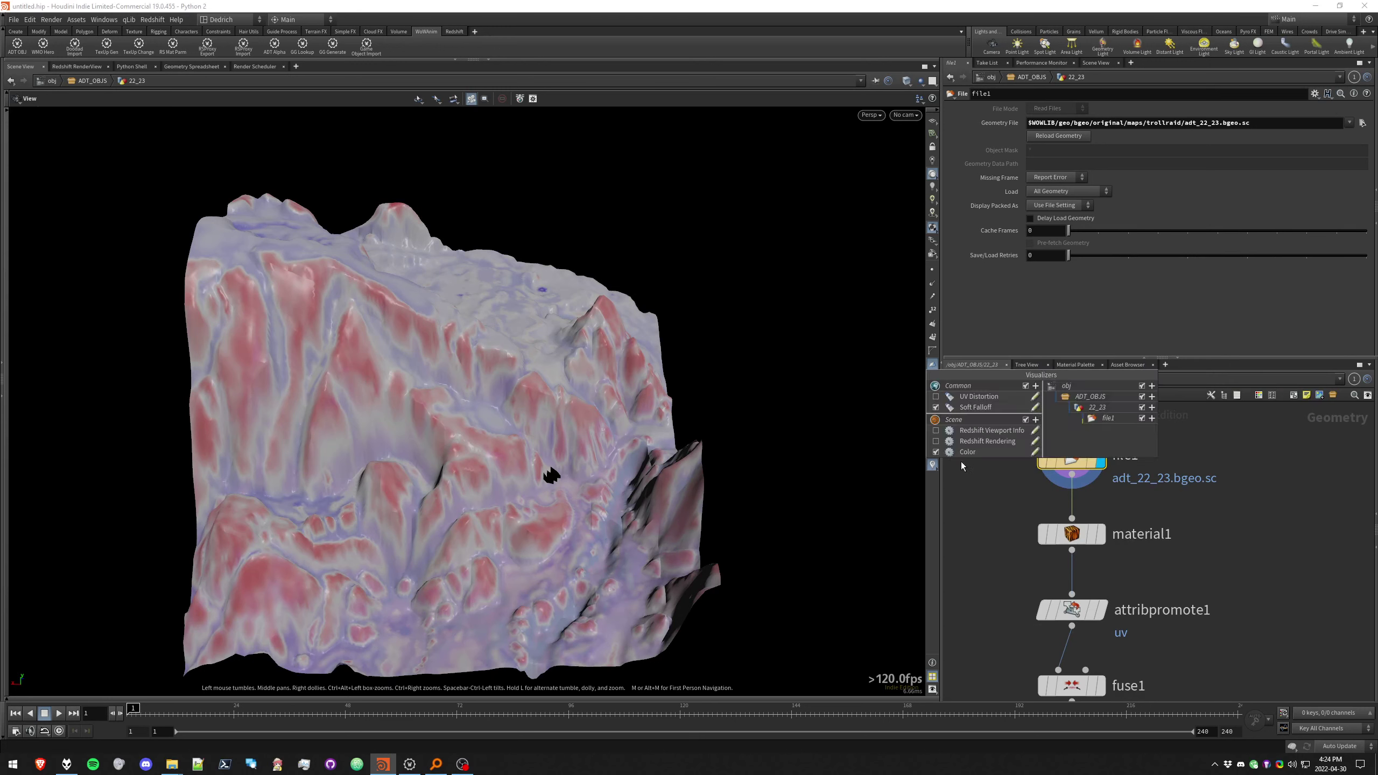
pyautogui.click(1031, 456)
pyautogui.click(1015, 477)
pyautogui.click(1010, 492)
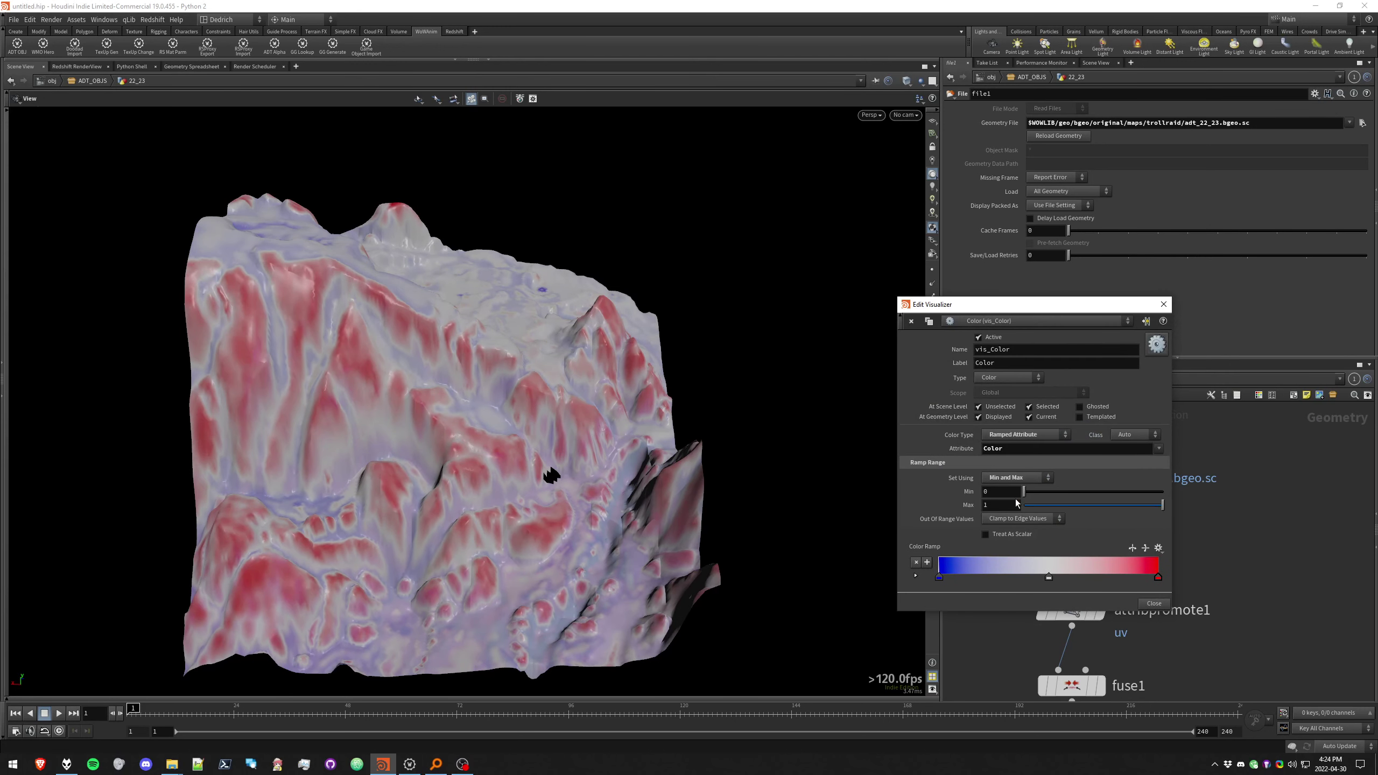
pyautogui.click(1158, 548)
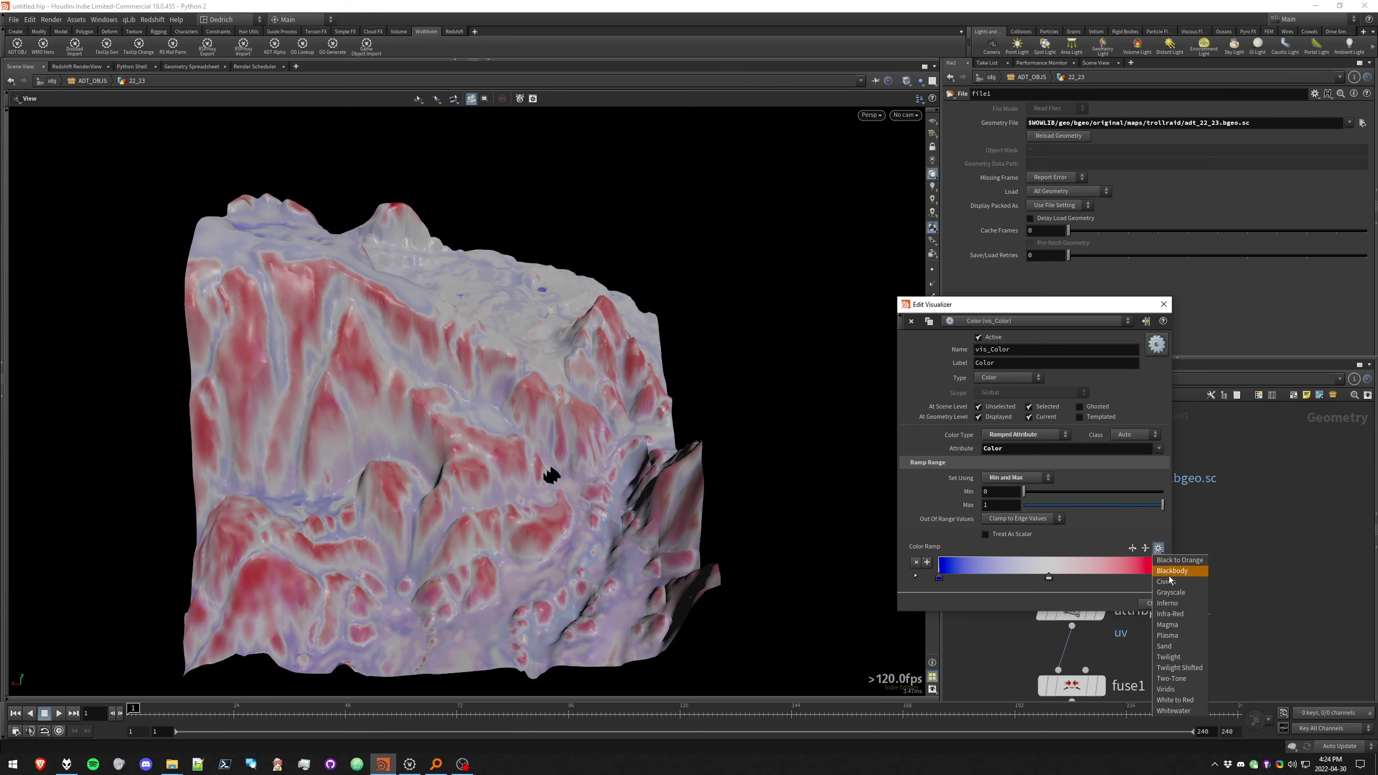
pyautogui.click(1188, 613)
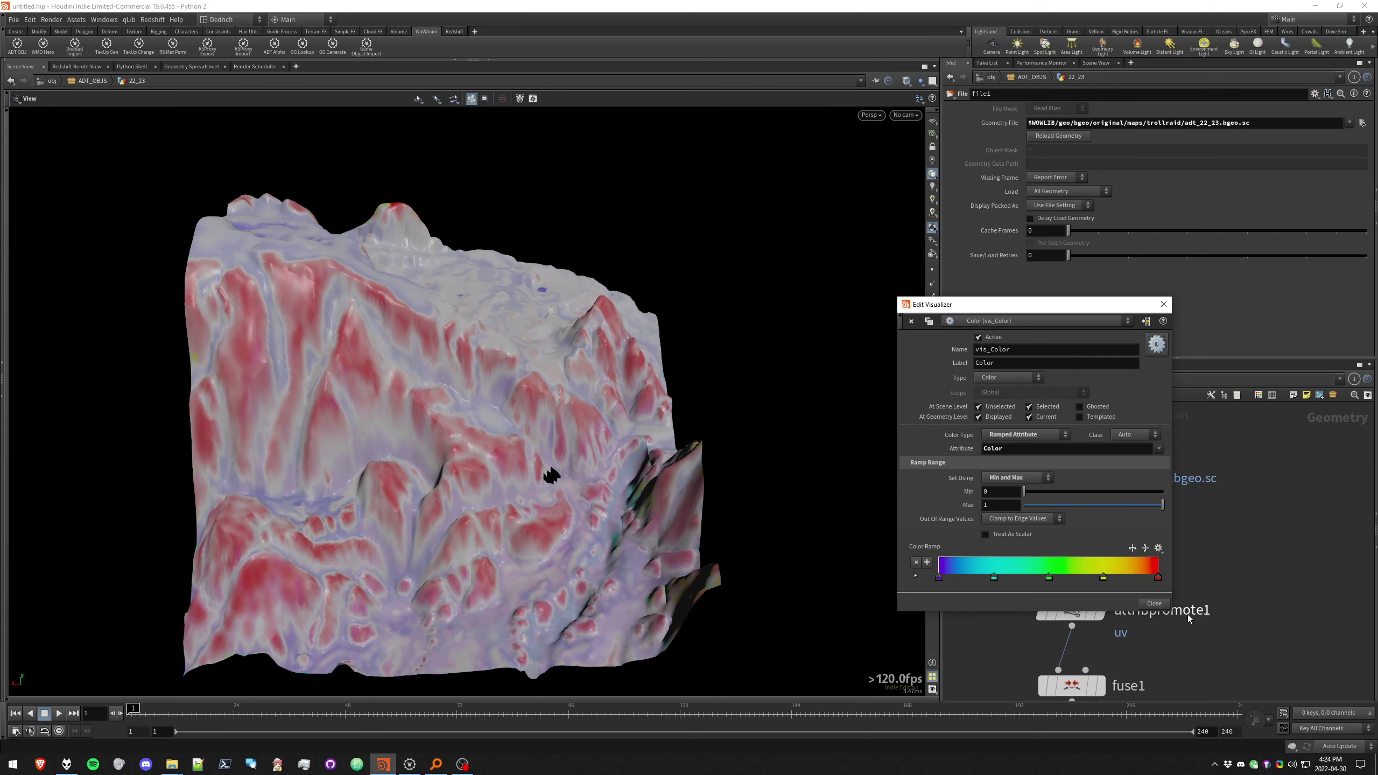
pyautogui.click(1163, 305)
# Examine the Color attribute over the mountain's slopes and peaks and compare it with the Color visualizer's ramp settings
pyautogui.moveTo(542, 344); pyautogui.dragTo(385, 315)
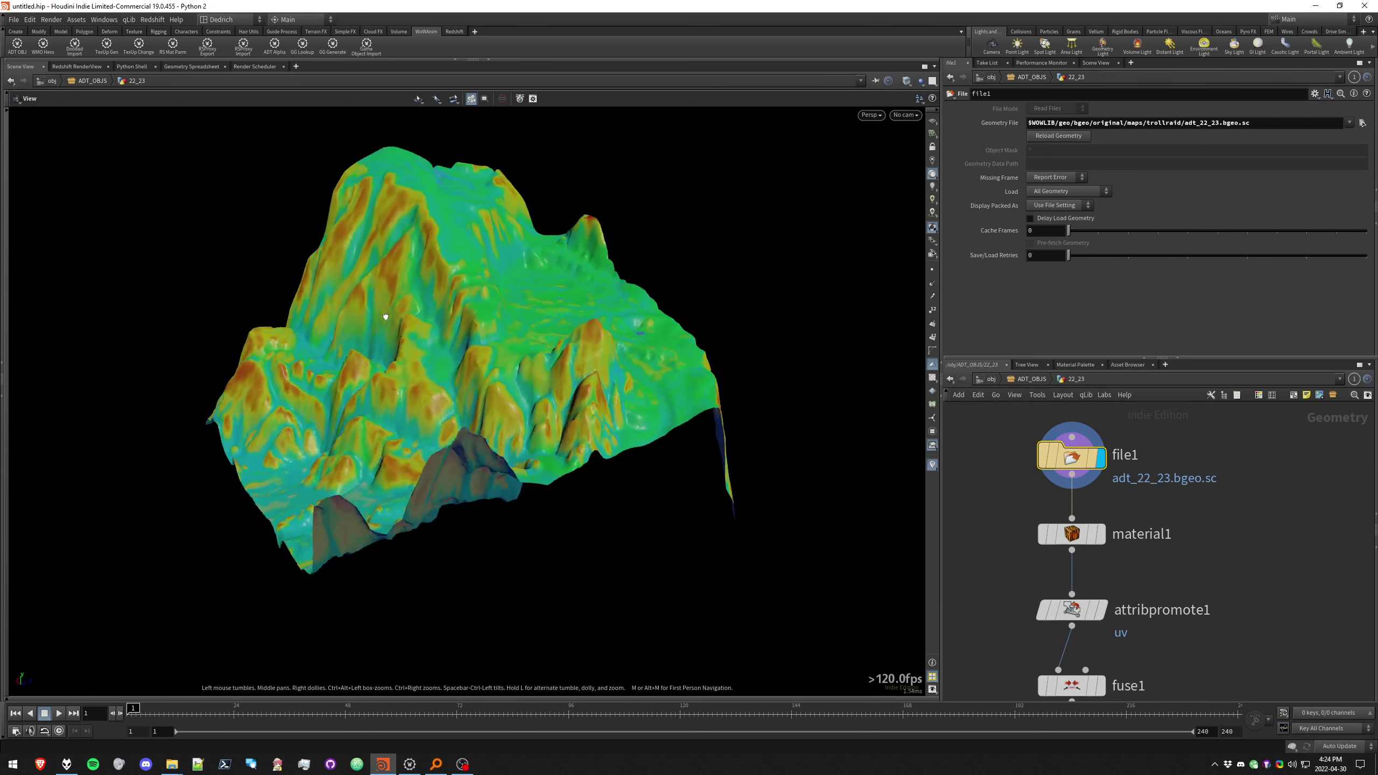
pyautogui.moveTo(386, 314); pyautogui.dragTo(615, 336, button='right')
pyautogui.moveTo(615, 336); pyautogui.dragTo(870, 477)
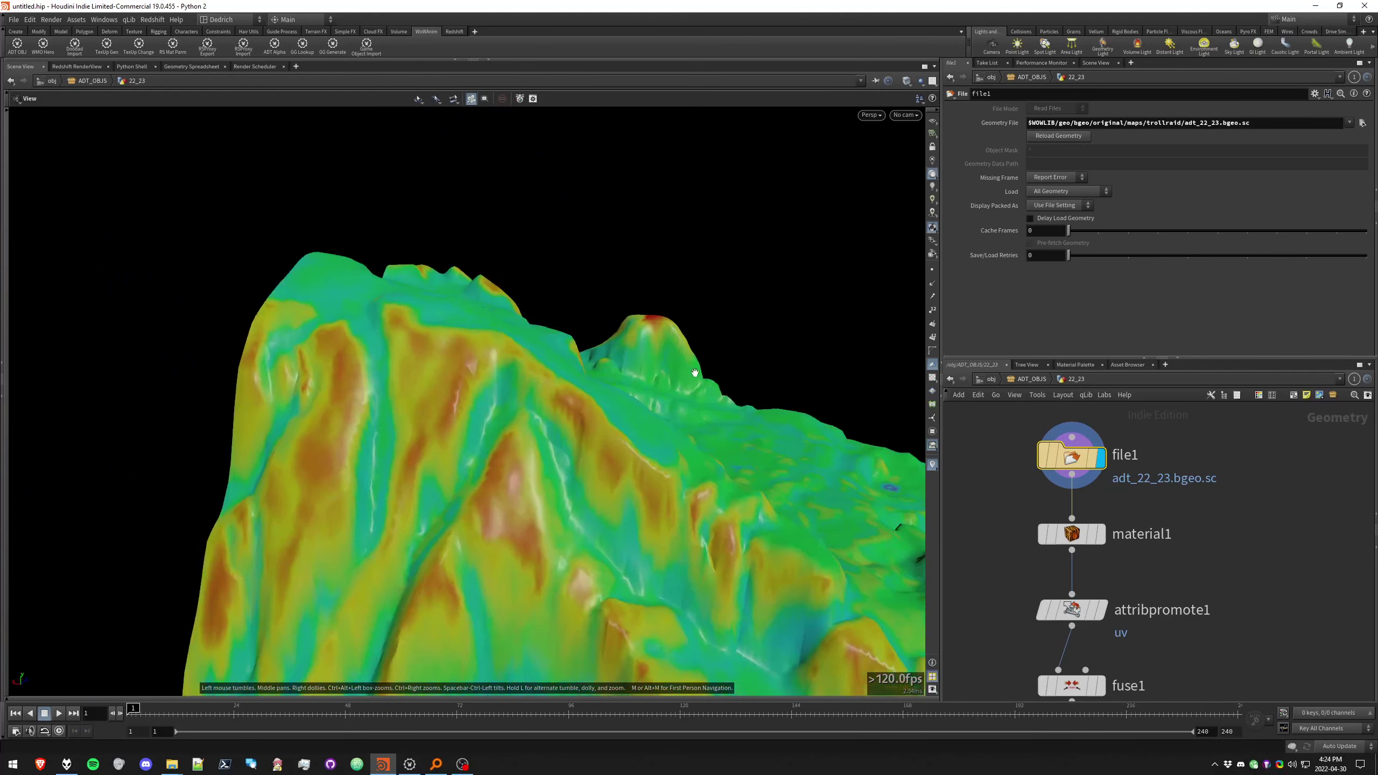
pyautogui.click(933, 465)
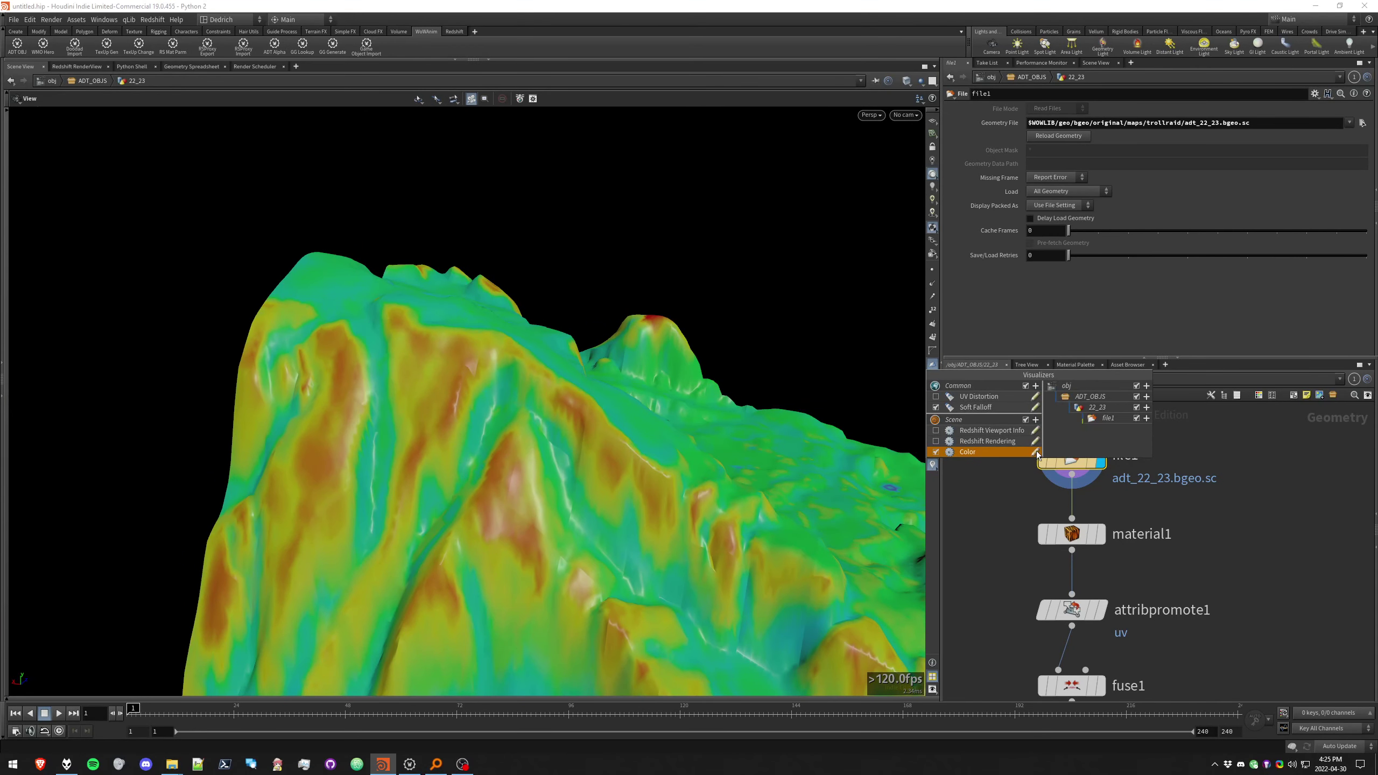
pyautogui.click(1037, 457)
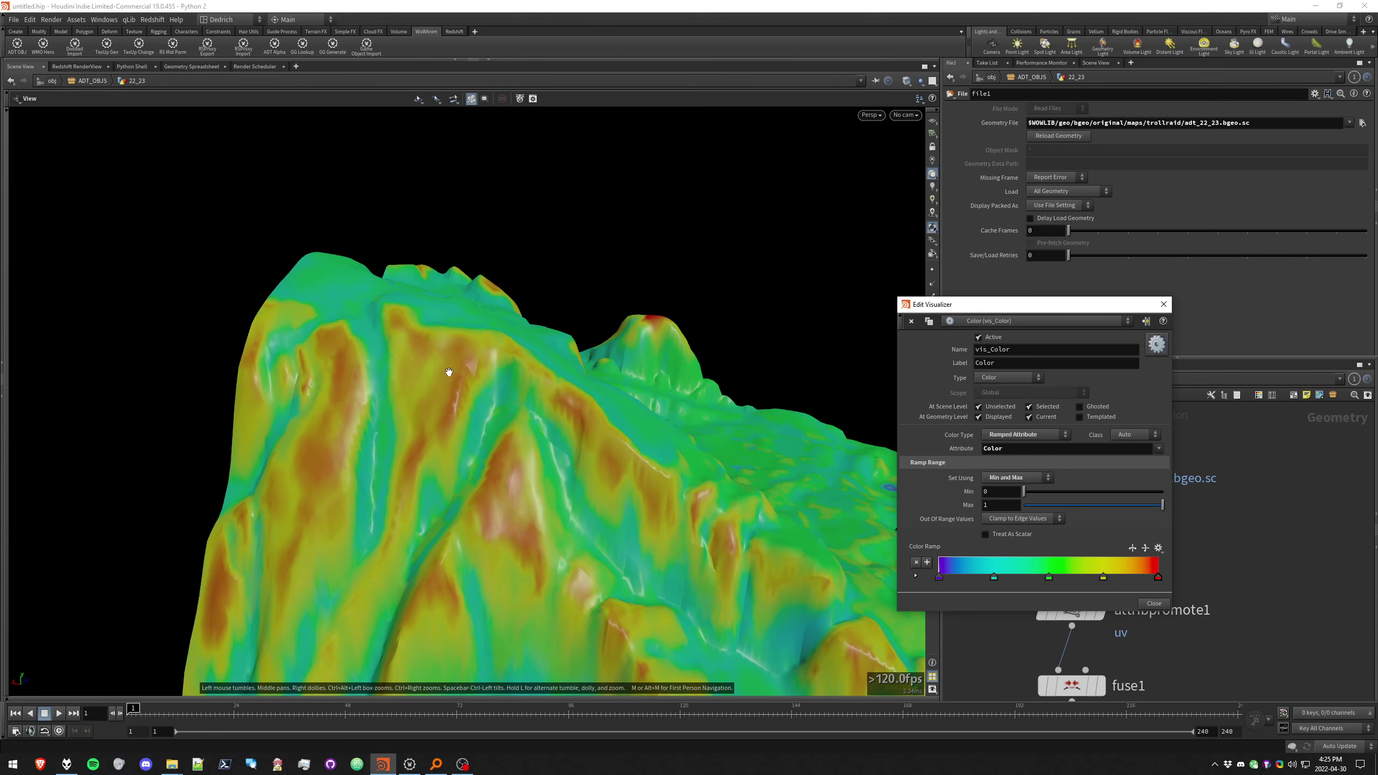
pyautogui.moveTo(448, 372); pyautogui.dragTo(330, 386)
pyautogui.moveTo(515, 354); pyautogui.dragTo(483, 441)
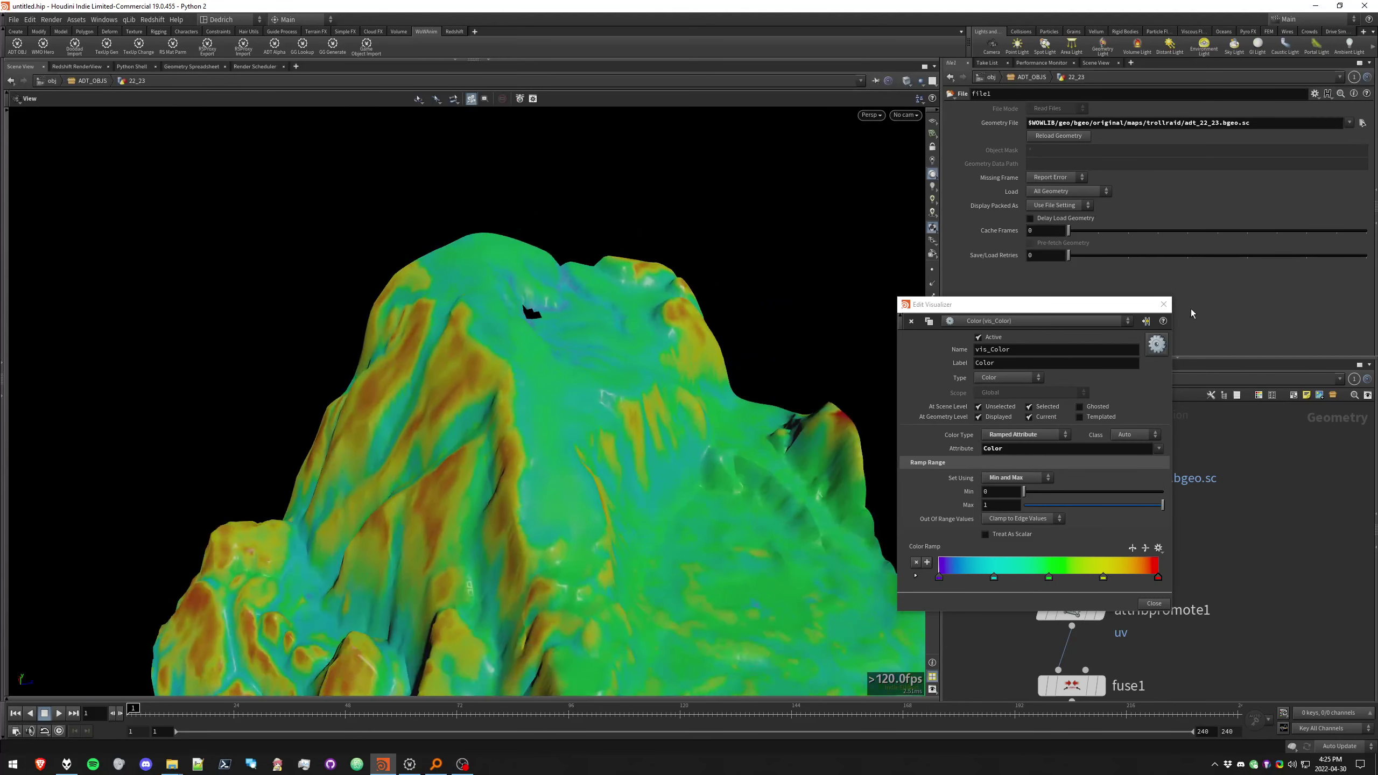
pyautogui.click(1164, 304)
# Display the output of the material1 node in the terrain network
pyautogui.moveTo(1174, 536); pyautogui.dragTo(1156, 514, button='middle')
pyautogui.scroll(-3, 1124, 436)
pyautogui.scroll(-1, 1128, 450)
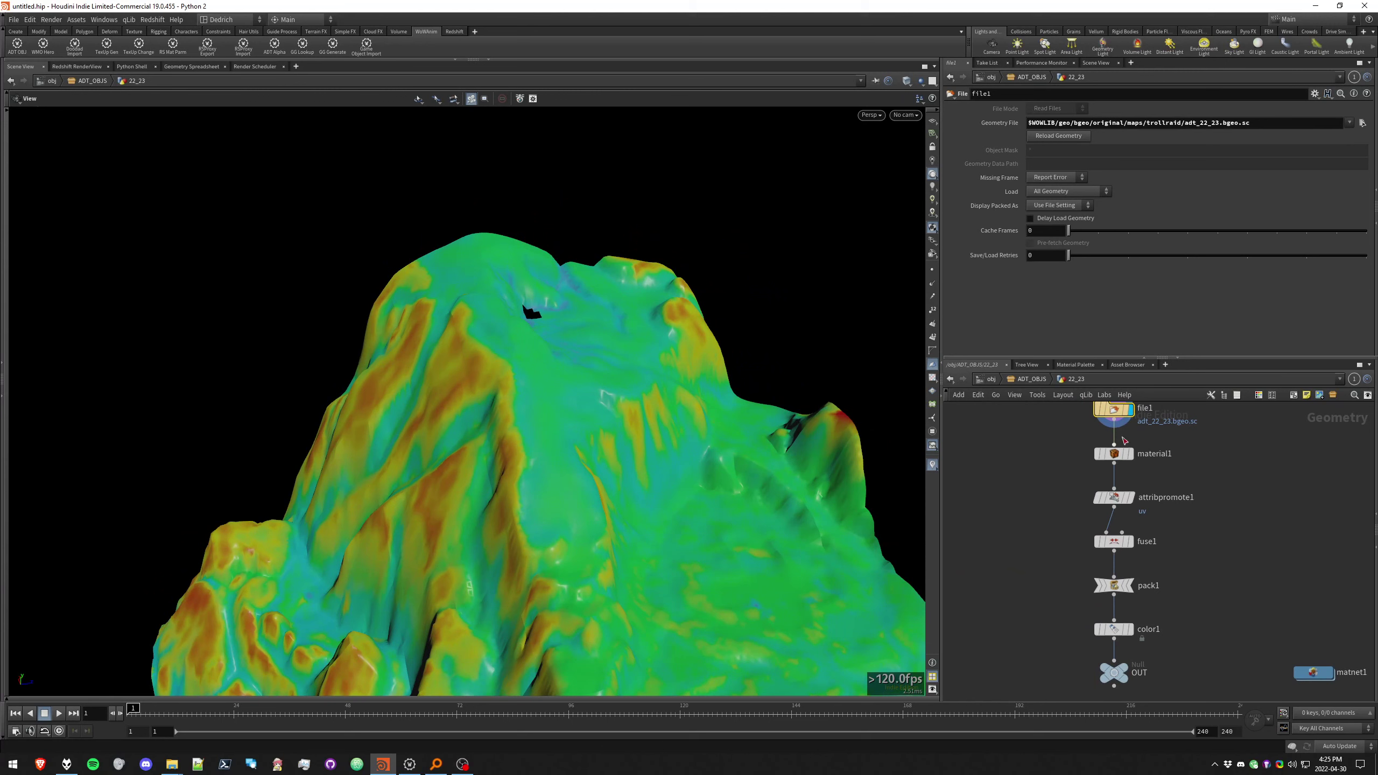
pyautogui.click(1129, 454)
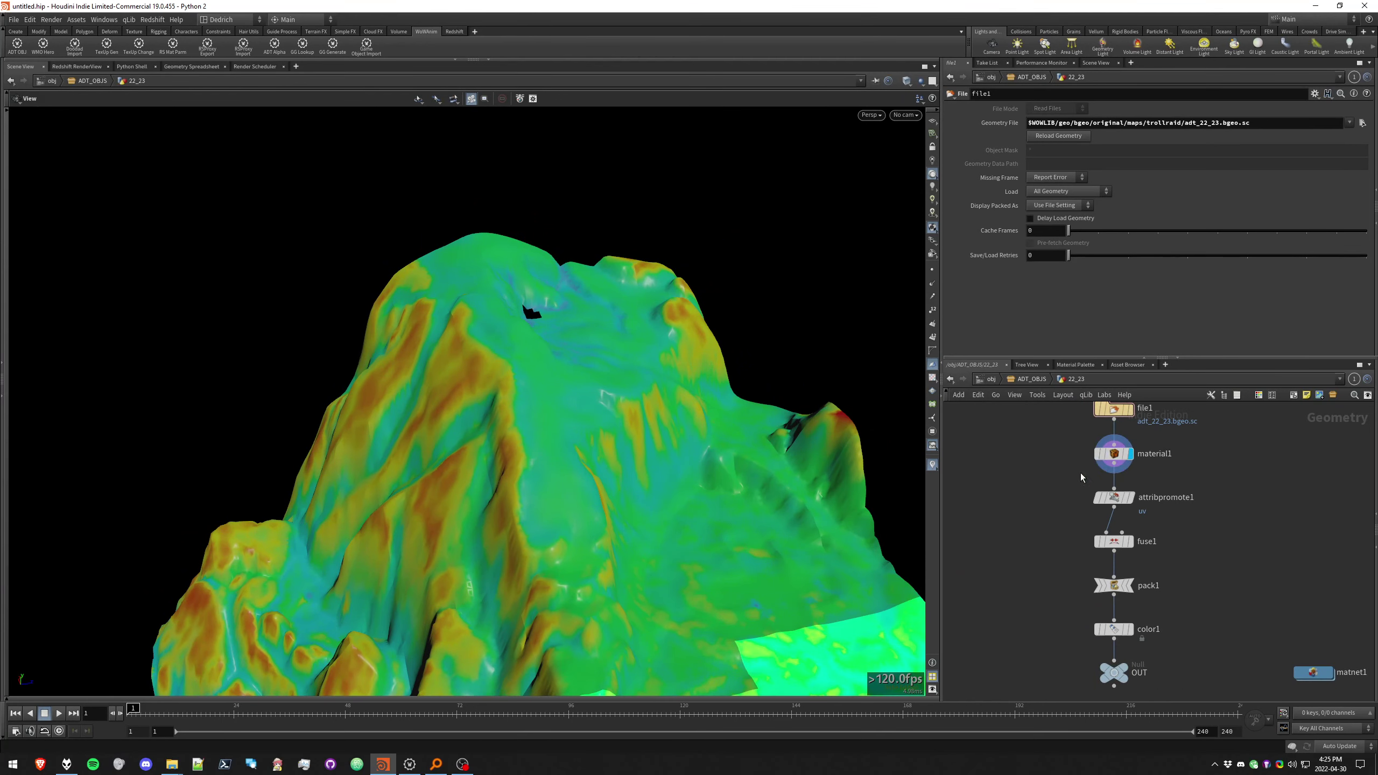
# Compare the terrain as output by the file1 node and by the material1 node from a higher viewpoint
pyautogui.moveTo(707, 470); pyautogui.dragTo(569, 455)
pyautogui.moveTo(1205, 460); pyautogui.dragTo(1079, 397)
pyautogui.click(1129, 410)
pyautogui.click(1130, 453)
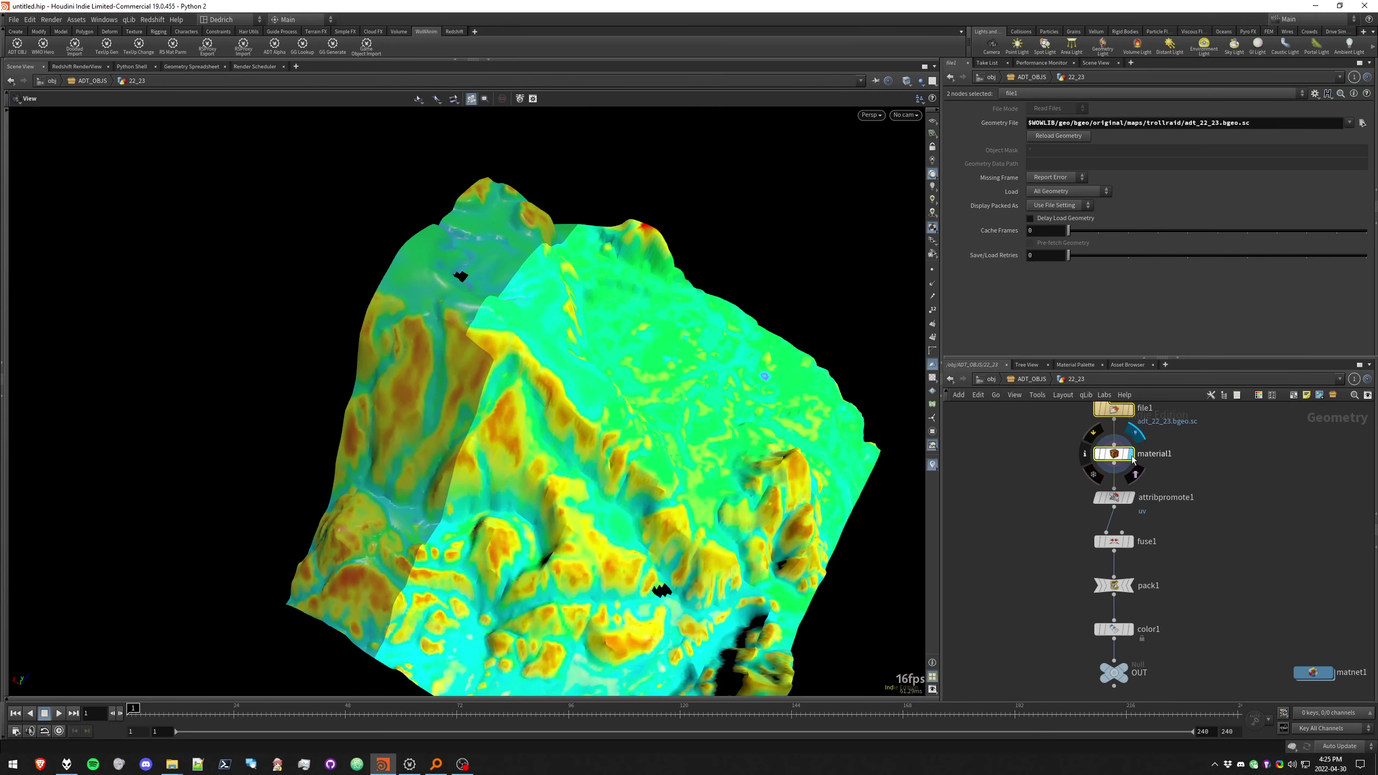
pyautogui.click(1130, 411)
pyautogui.click(1130, 454)
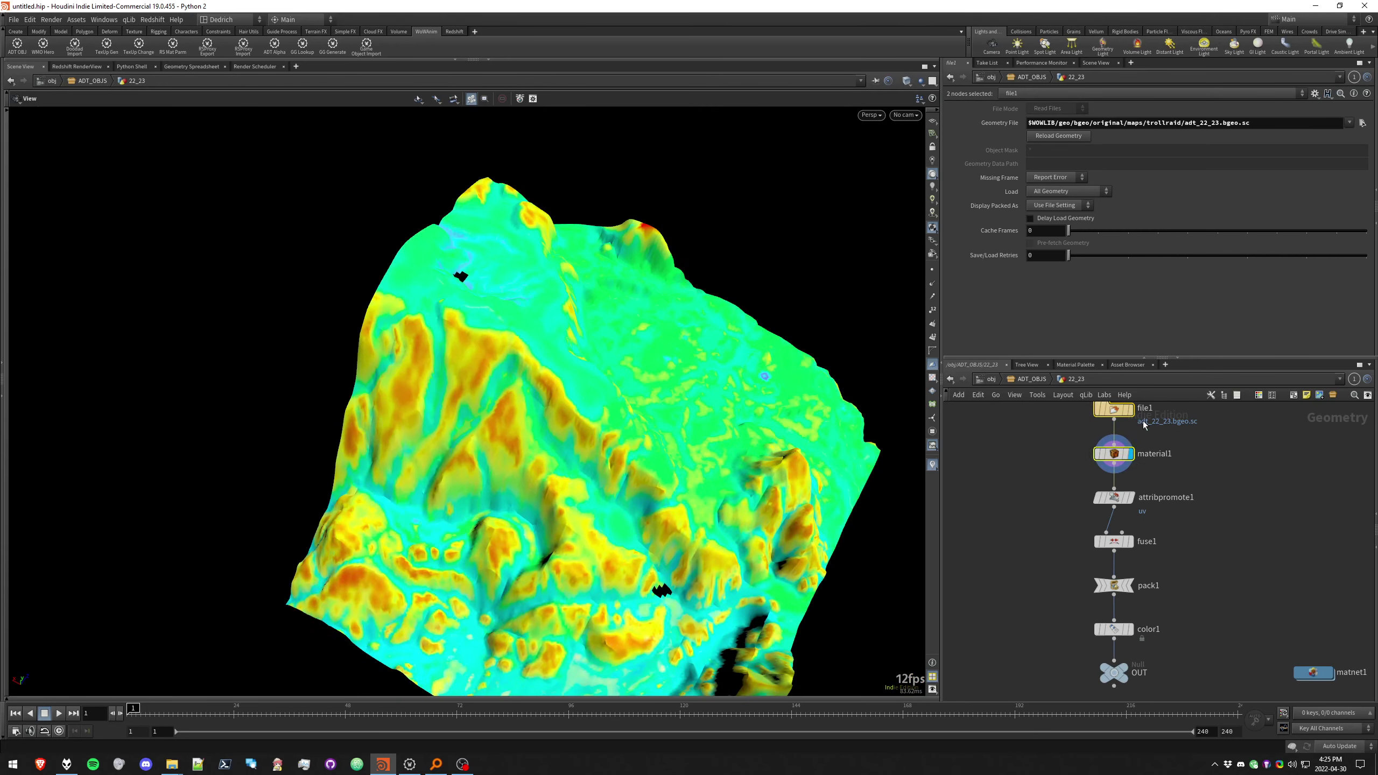
pyautogui.moveTo(667, 409); pyautogui.dragTo(705, 429)
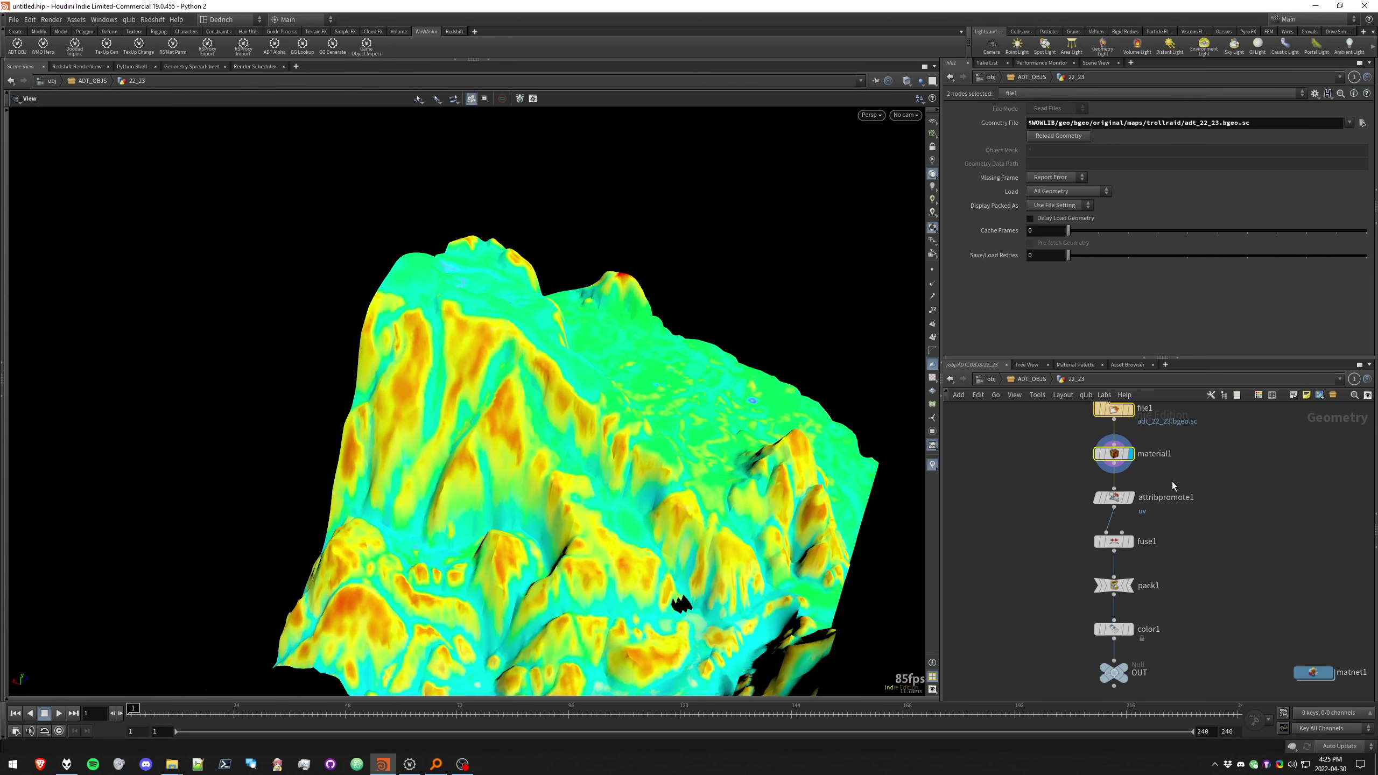
# Display the attribpromote1 output and the fuse1 output in turn and inspect the mountain's slopes up close
pyautogui.click(1100, 501)
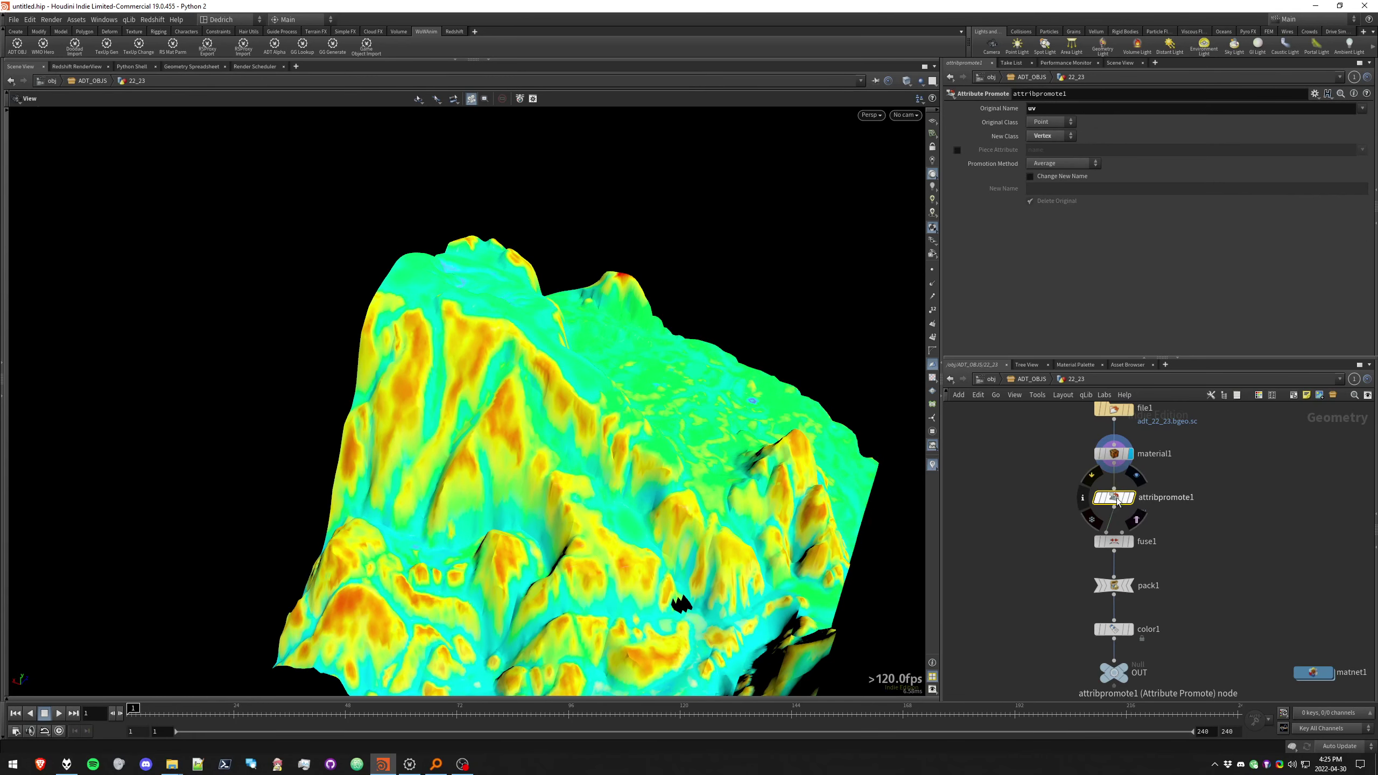
pyautogui.click(1136, 476)
pyautogui.click(1083, 498)
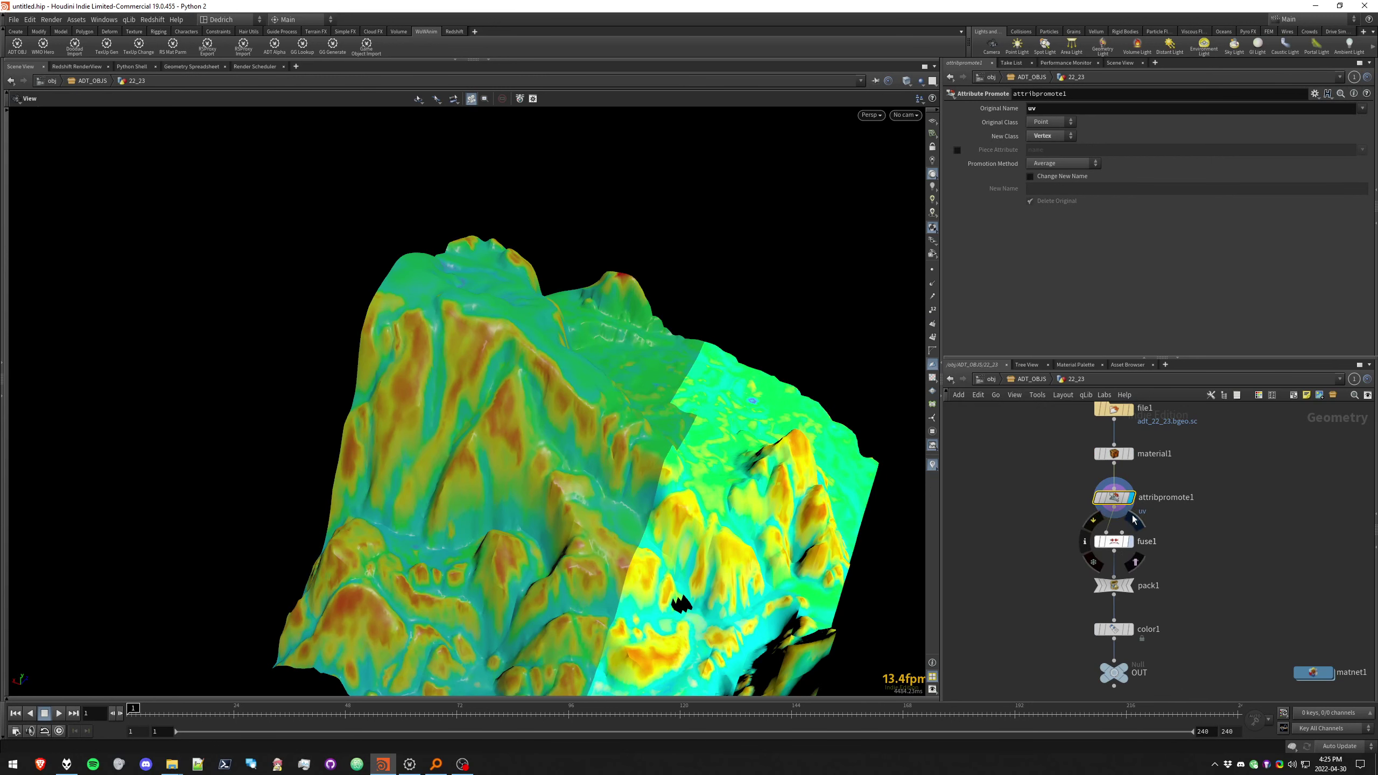
pyautogui.click(1133, 520)
pyautogui.moveTo(571, 393); pyautogui.dragTo(521, 383)
pyautogui.moveTo(521, 383); pyautogui.dragTo(1036, 452, button='right')
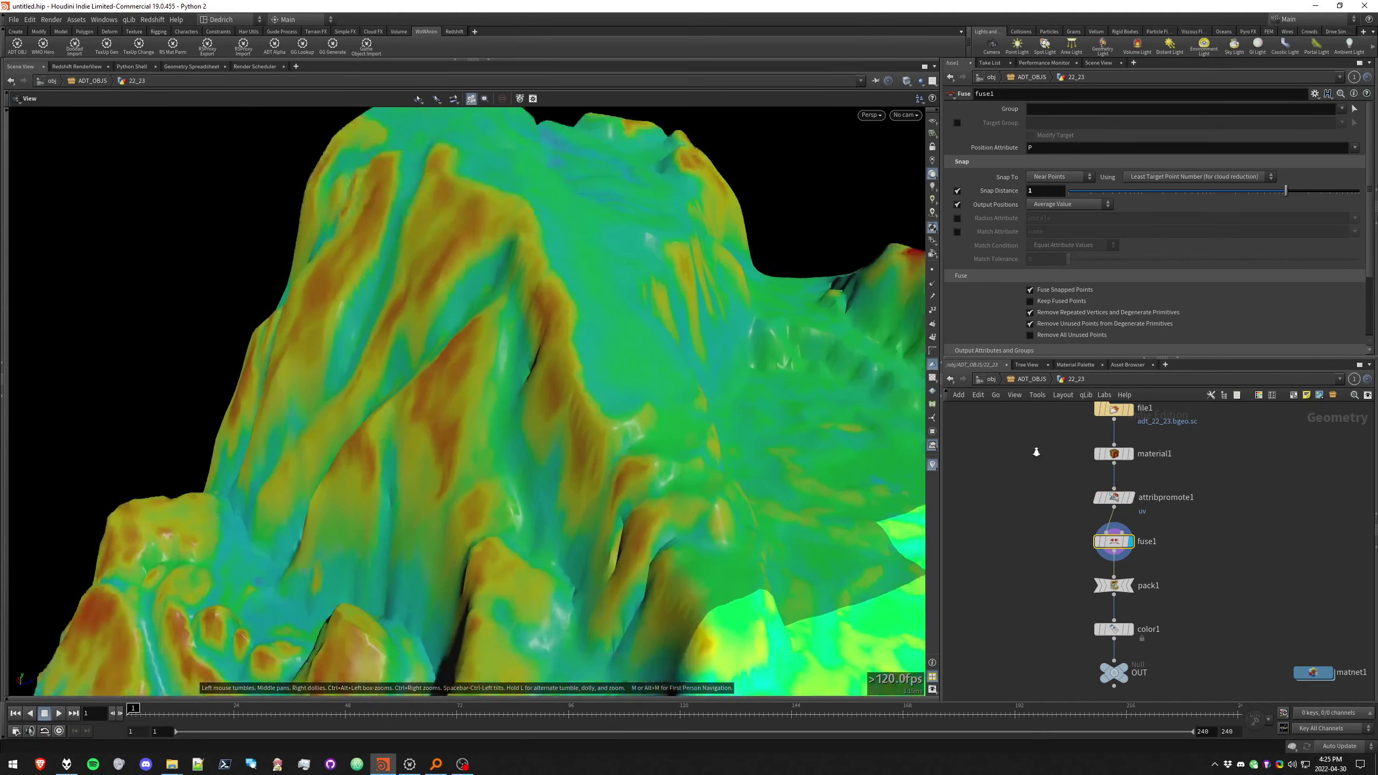
pyautogui.moveTo(675, 426)
pyautogui.mouseDown()
pyautogui.moveTo(852, 390)
pyautogui.moveTo(680, 425)
pyautogui.mouseUp()
pyautogui.moveTo(679, 425); pyautogui.dragTo(700, 473, button='right')
pyautogui.moveTo(700, 473); pyautogui.dragTo(778, 496, button='middle')
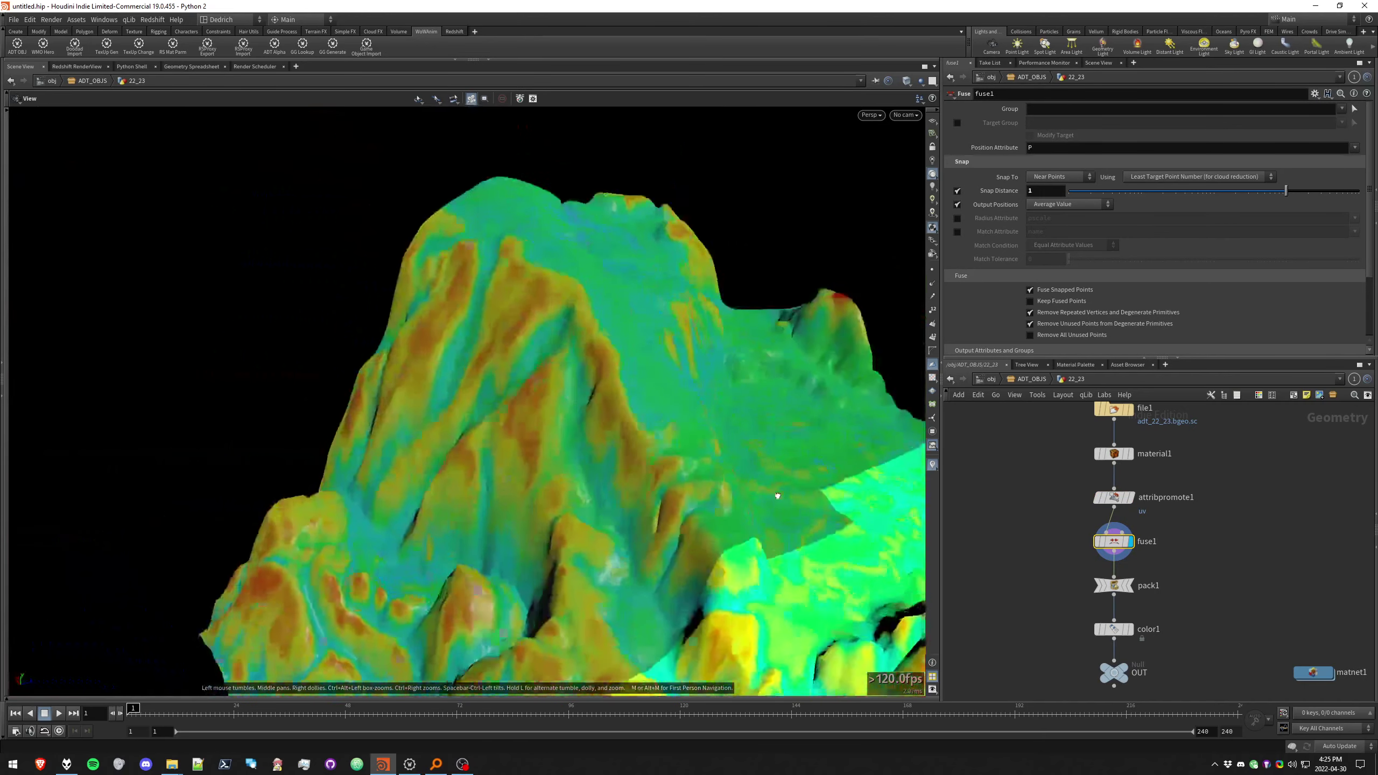
# Display the terrain's output up to the color1 node and view it among the other objects in ADT_OBJS
pyautogui.click(1128, 585)
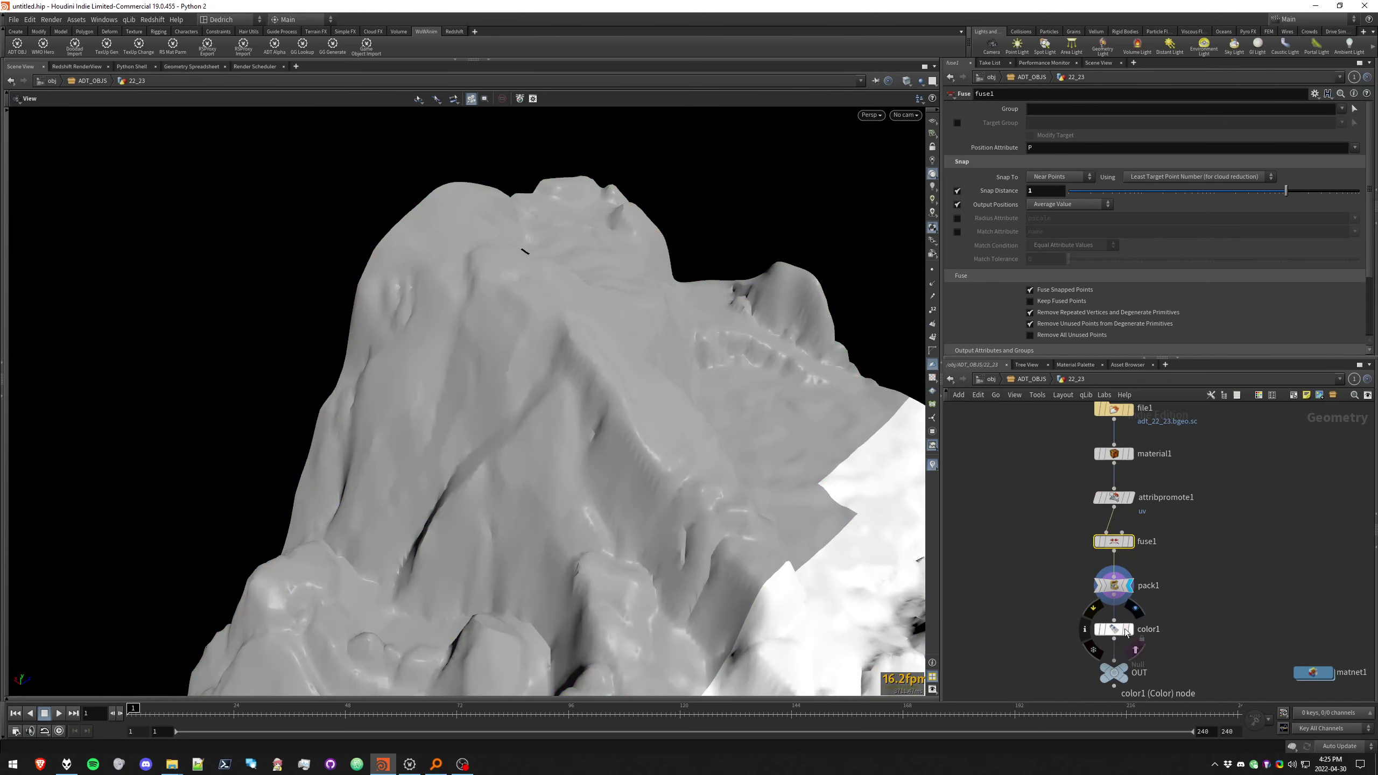
pyautogui.click(1126, 630)
pyautogui.click(1044, 379)
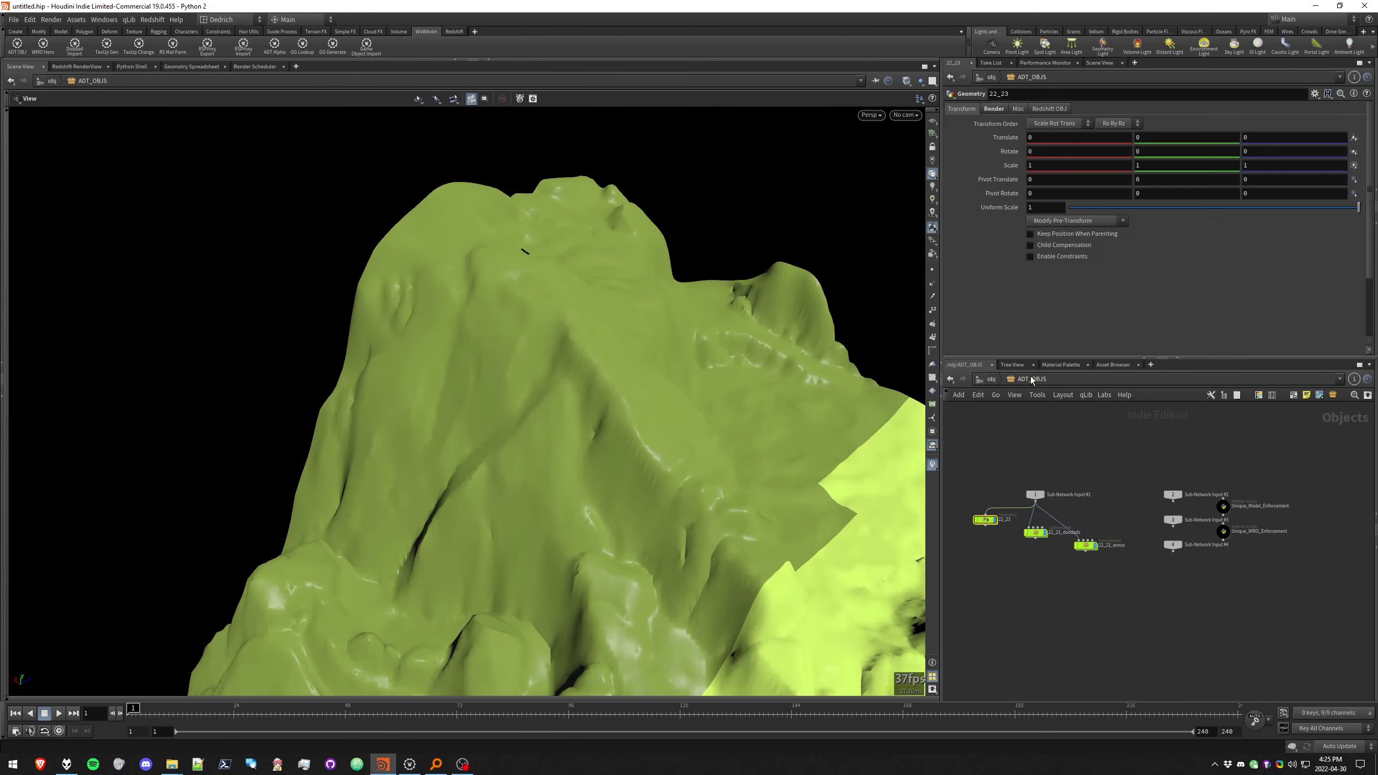
pyautogui.scroll(-4, 803, 470)
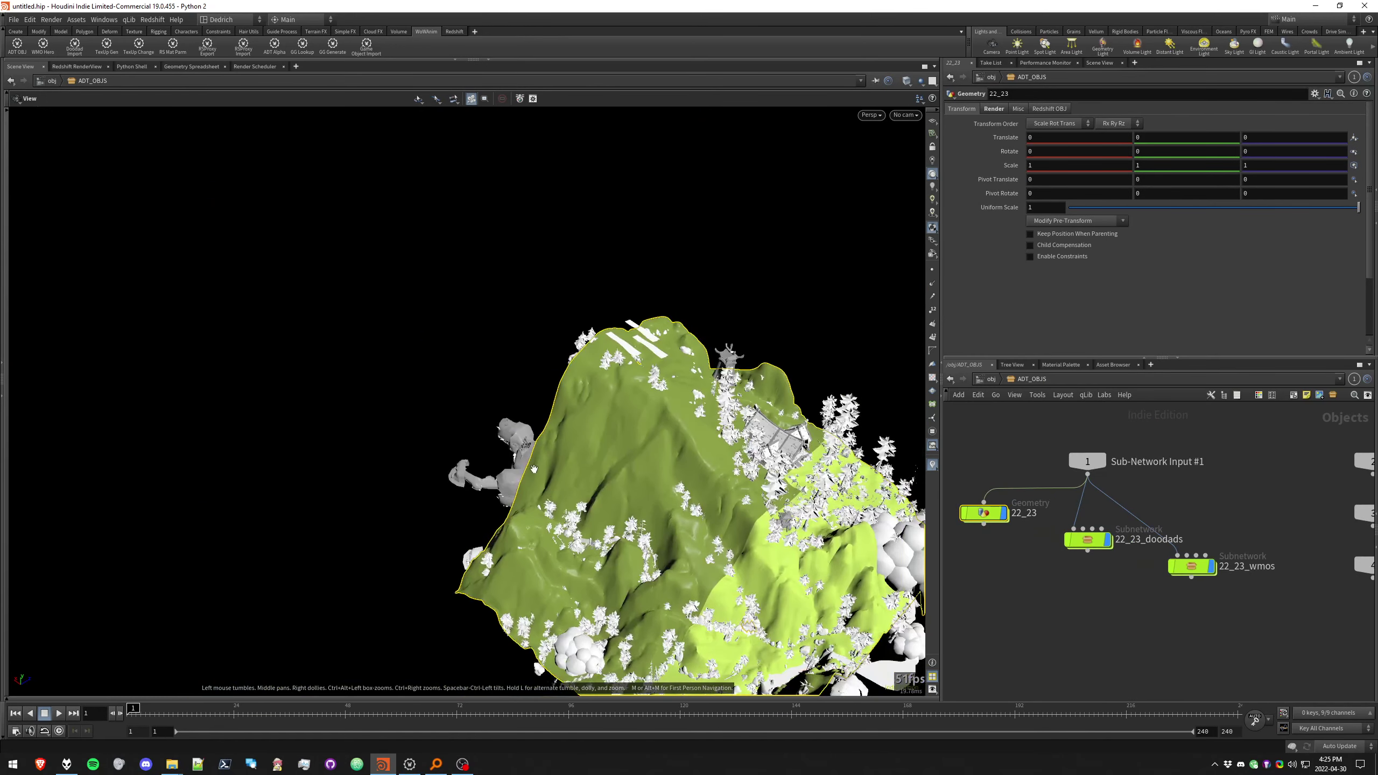
pyautogui.moveTo(659, 378); pyautogui.dragTo(591, 414)
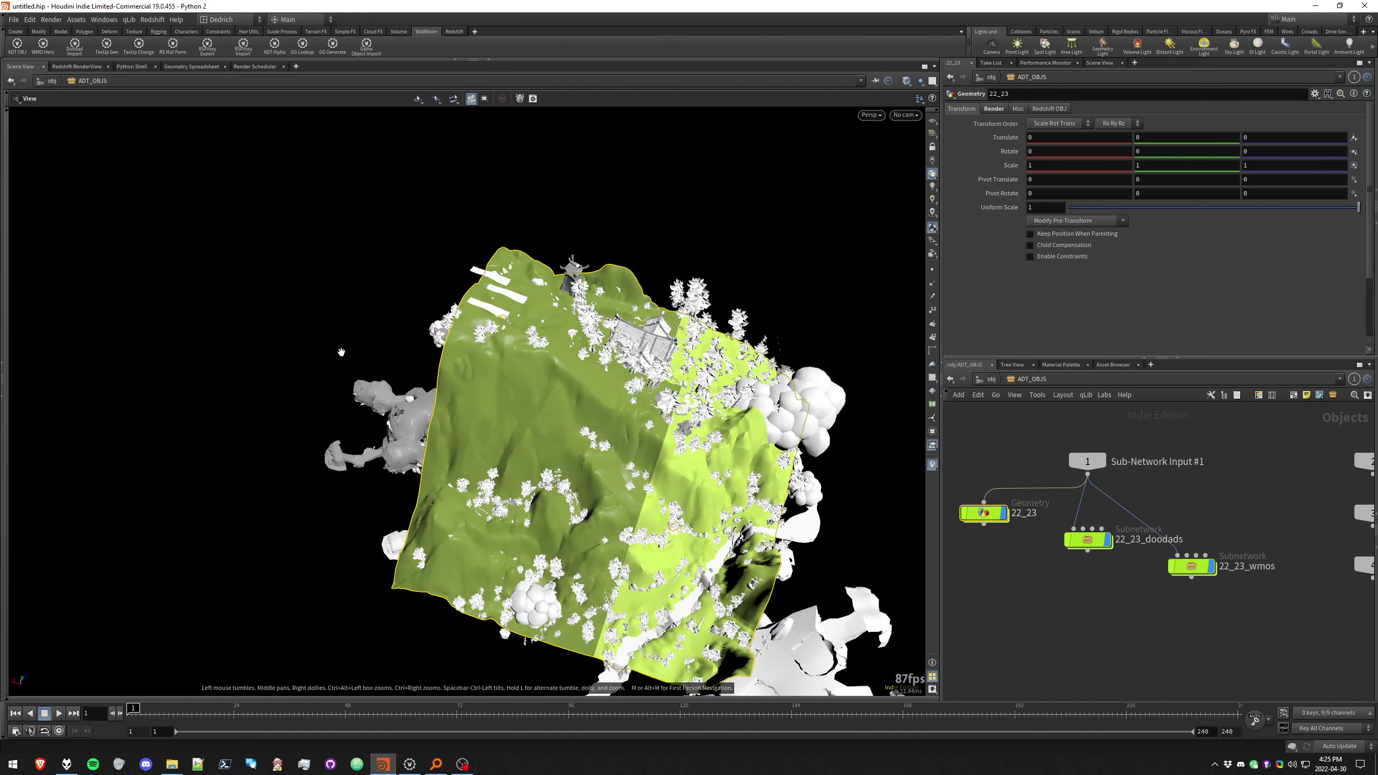
pyautogui.click(949, 380)
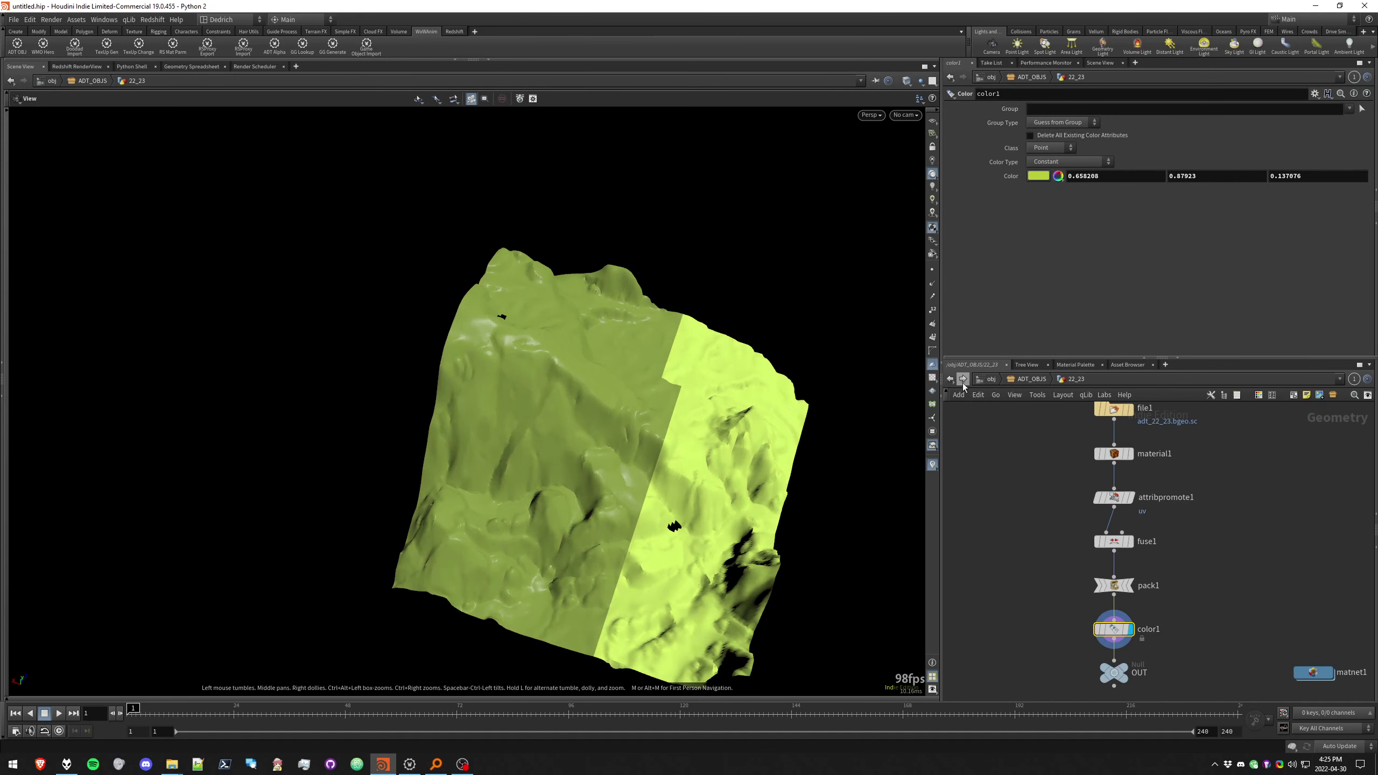
pyautogui.click(1008, 381)
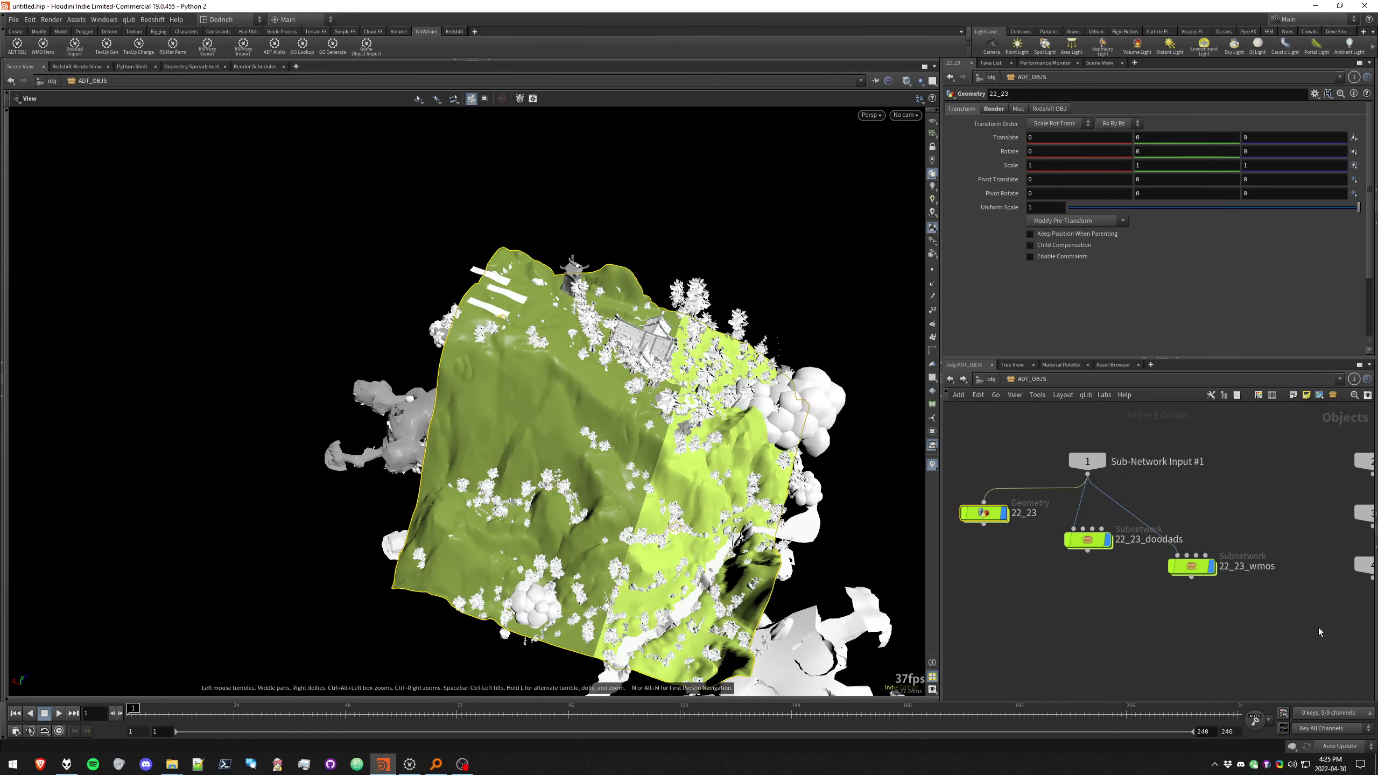
# Hide the 22_23_doodads and 22_23_wmos subnetworks in ADT_OBJS and return to the object level
pyautogui.keyDown('shift'); pyautogui.click(1093, 546); pyautogui.keyUp('shift')
pyautogui.click(1107, 540)
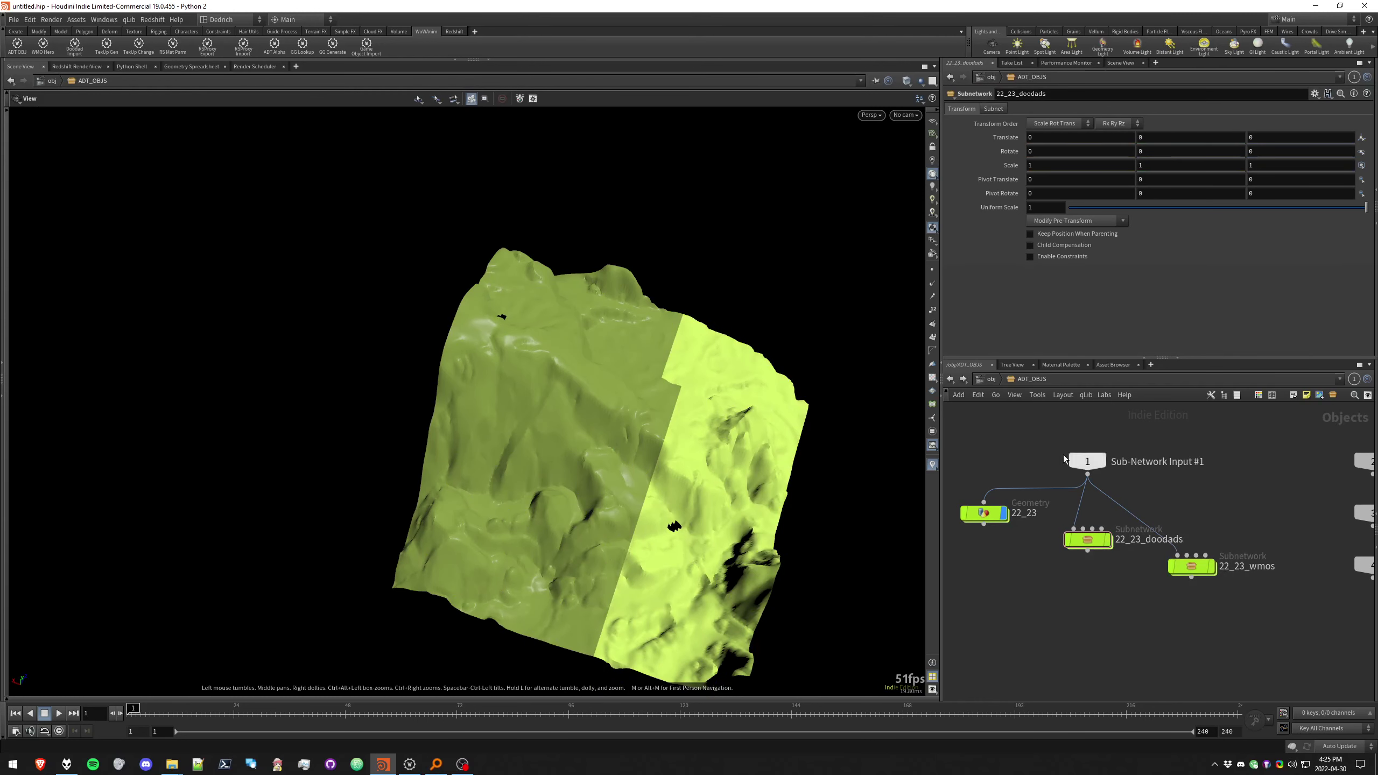
pyautogui.click(987, 381)
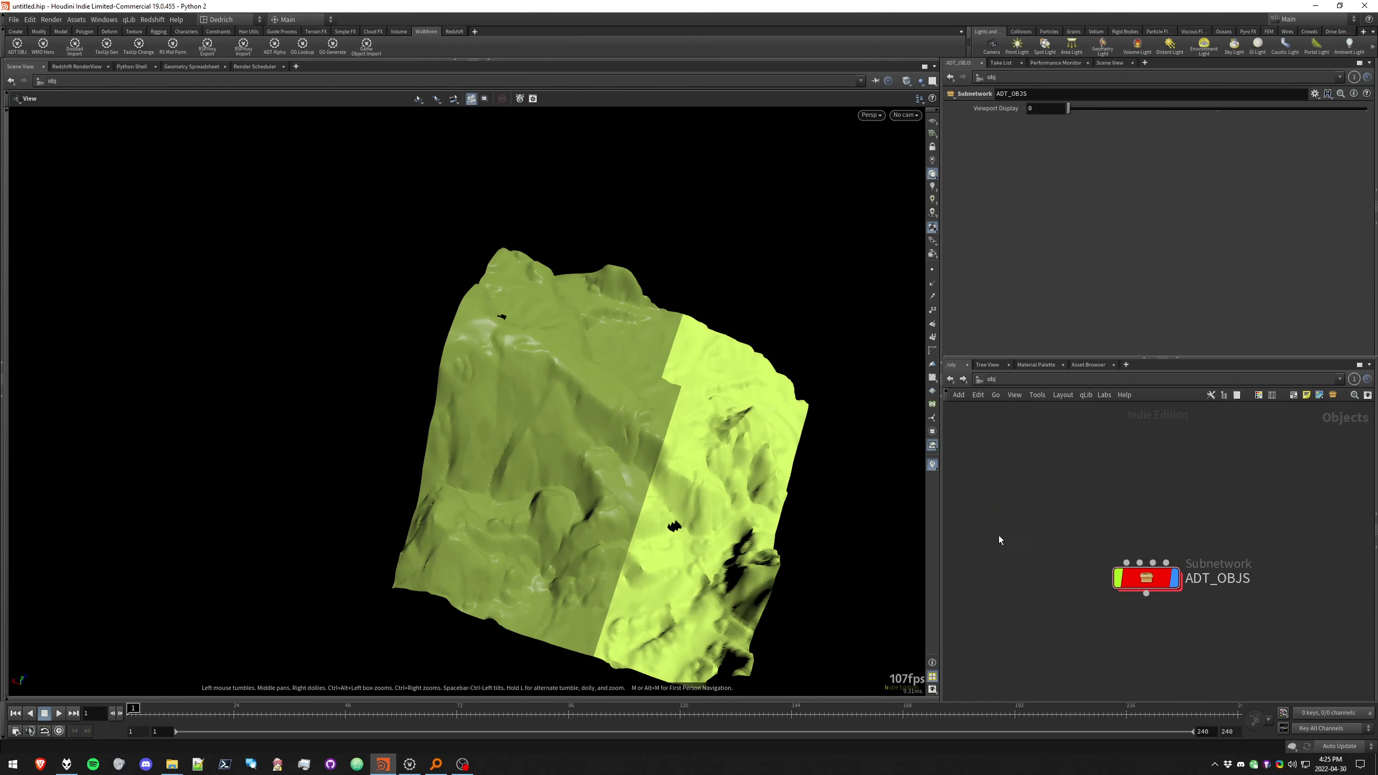
# Add an RSLightDome light beside the ADT_OBJS subnetwork
pyautogui.press('Tab')
pyautogui.write('red')
pyautogui.press('BackSpace')
pyautogui.press('BackSpace')
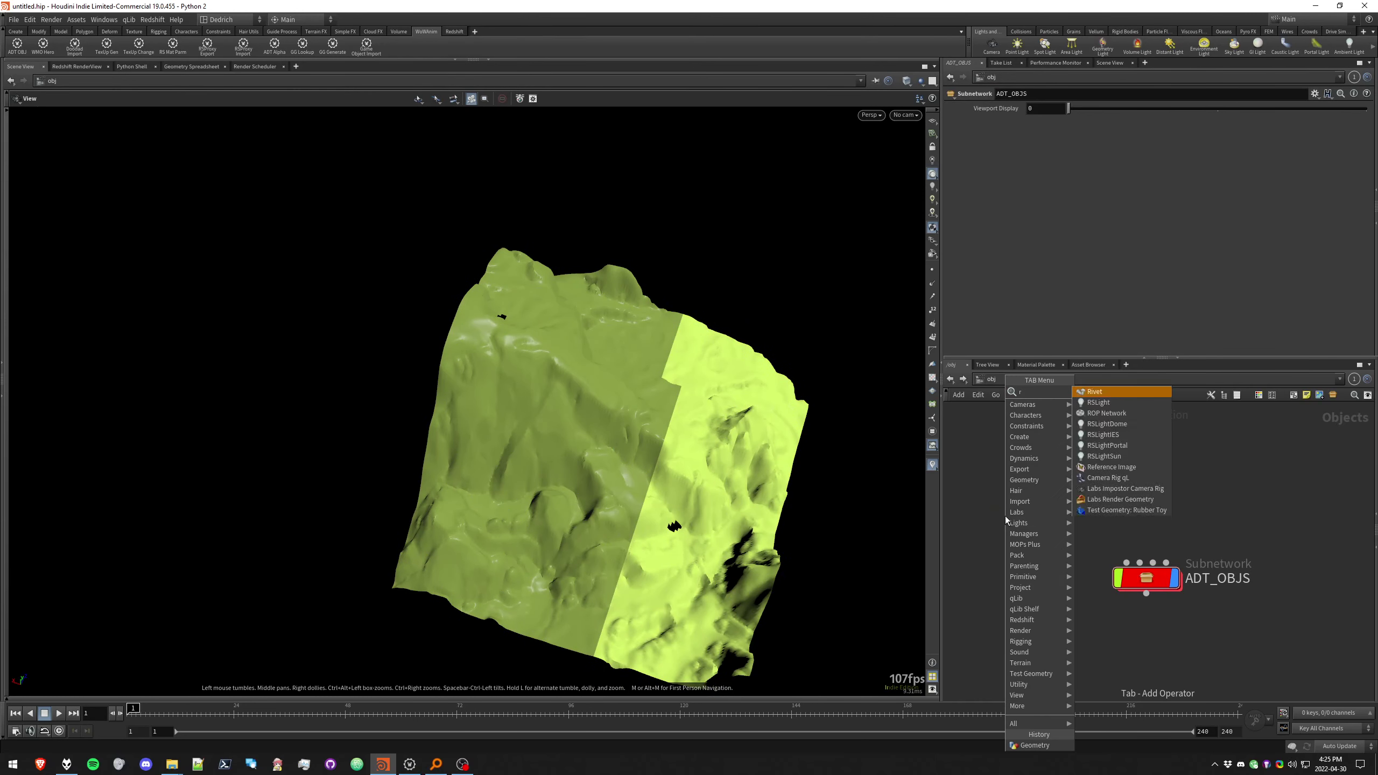
pyautogui.write('slightd')
pyautogui.press('Return')
pyautogui.click(1006, 516)
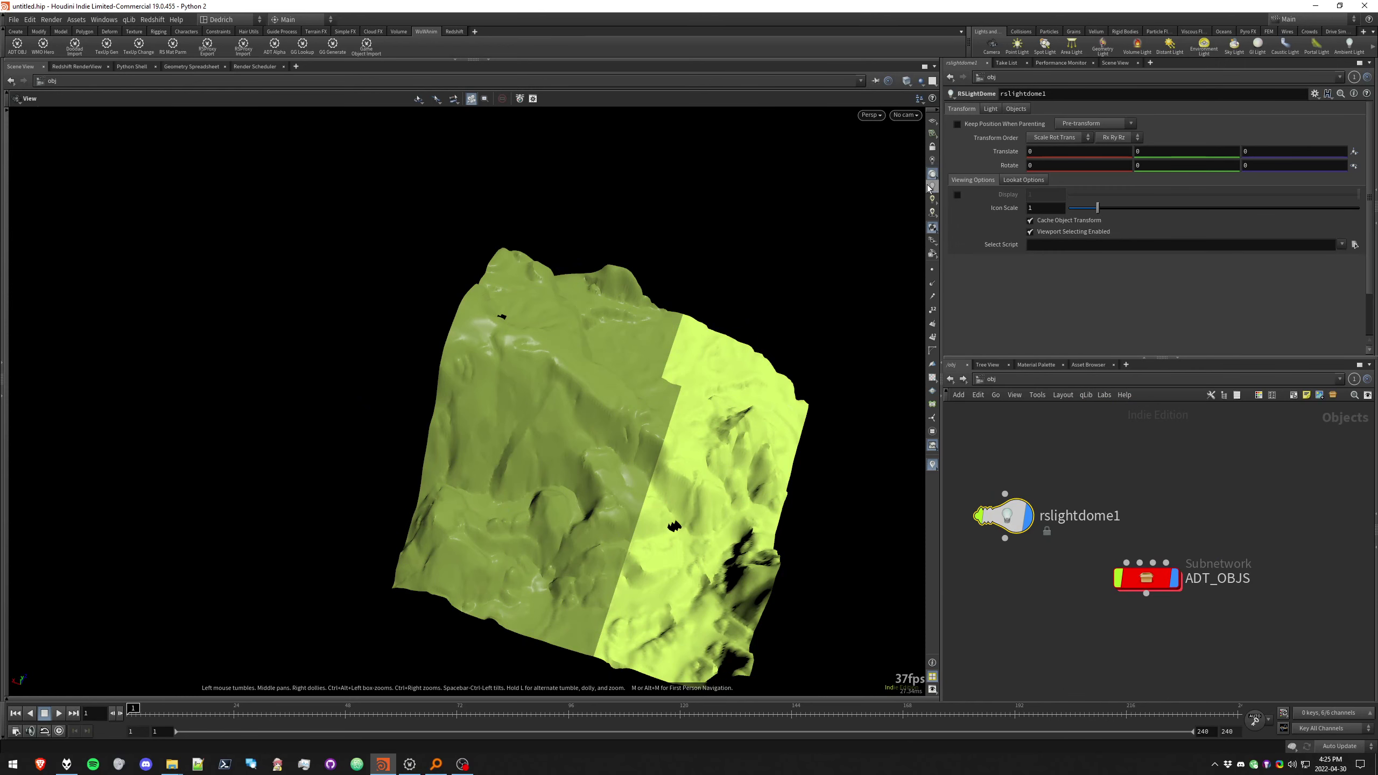
# Create a new camera from the current view of the terrain and turn off display of the camera and the dome light
pyautogui.click(904, 115)
pyautogui.click(916, 148)
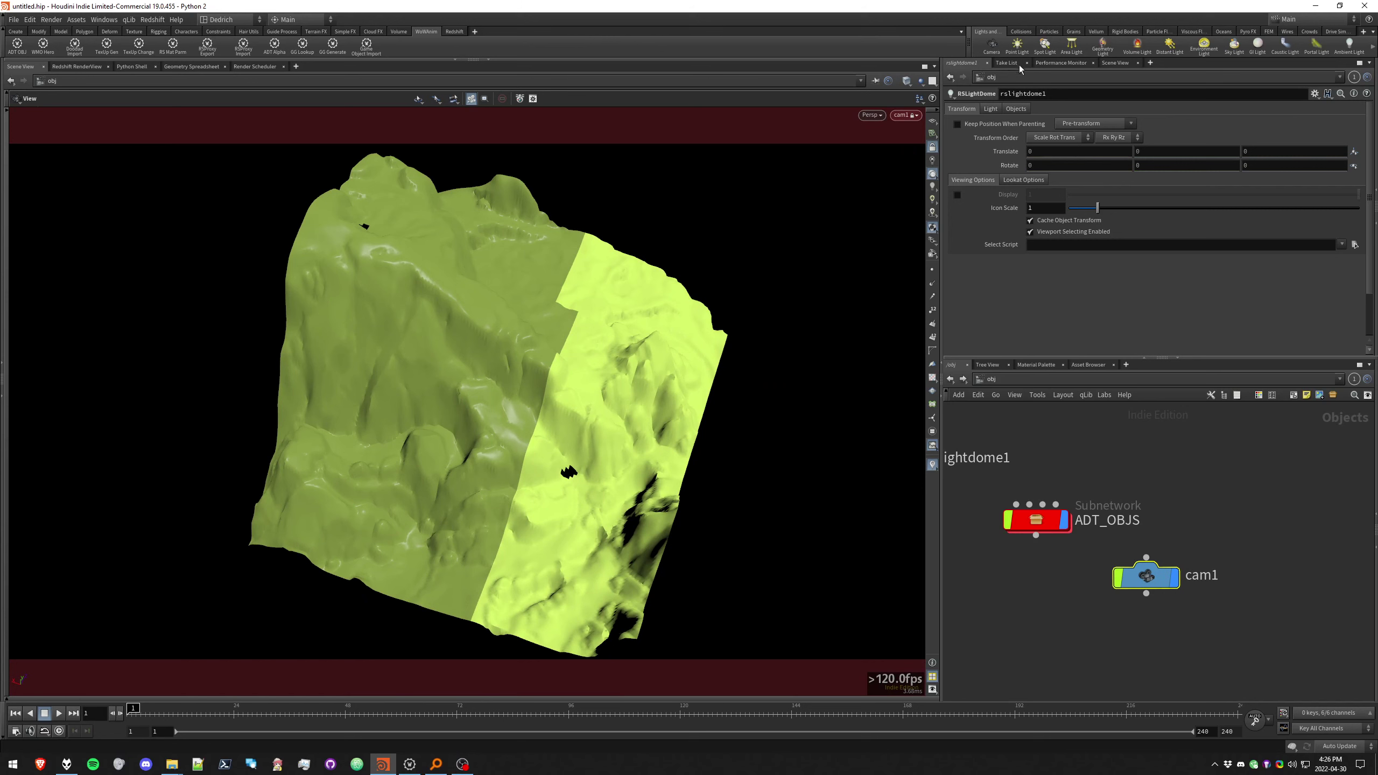
pyautogui.click(1116, 62)
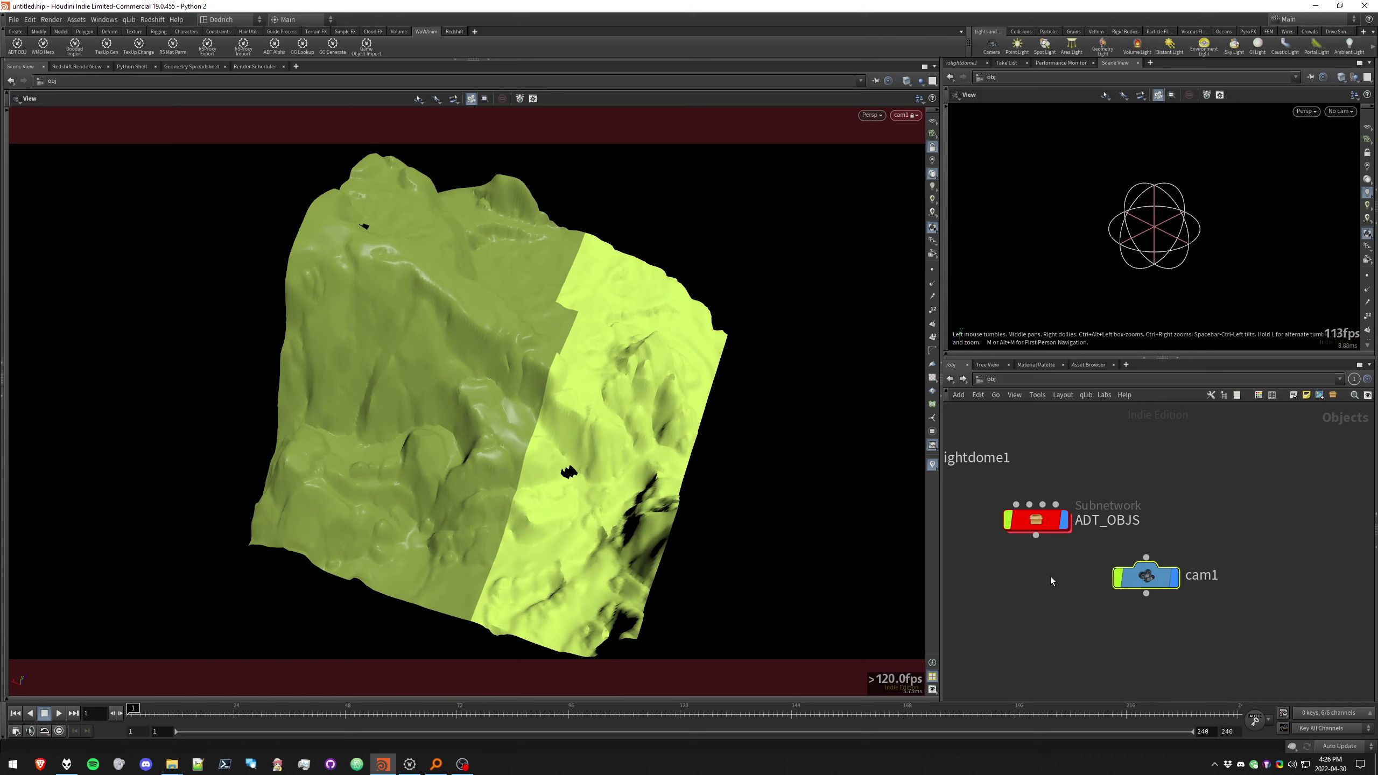
pyautogui.moveTo(1101, 603); pyautogui.dragTo(1220, 638, button='middle')
pyautogui.click(1293, 611)
pyautogui.click(1037, 493)
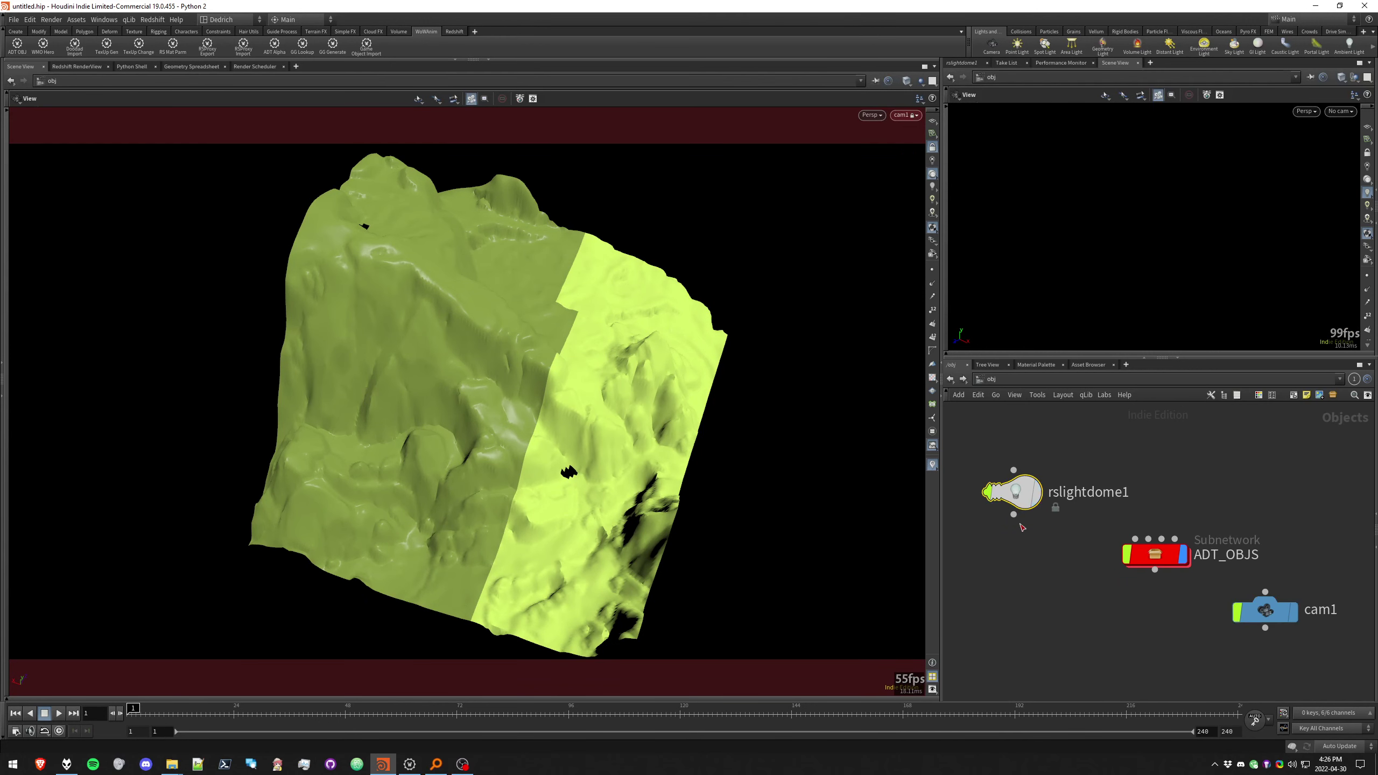
pyautogui.click(1022, 527)
# Frame the terrain in the second scene view and look through cam1 there
pyautogui.press('f')
pyautogui.moveTo(1163, 241); pyautogui.dragTo(1310, 270)
pyautogui.moveTo(1248, 276); pyautogui.dragTo(1221, 202, button='middle')
pyautogui.click(1340, 111)
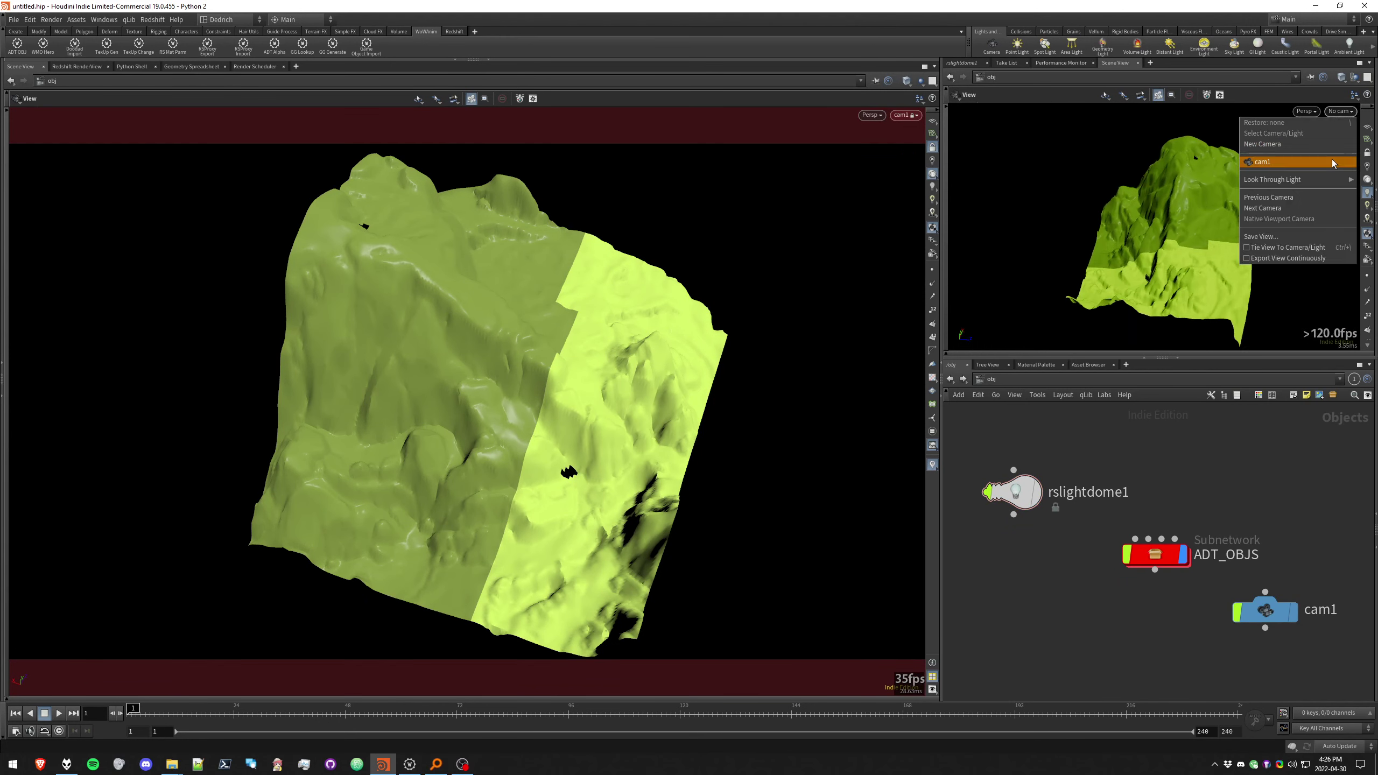
pyautogui.click(1332, 162)
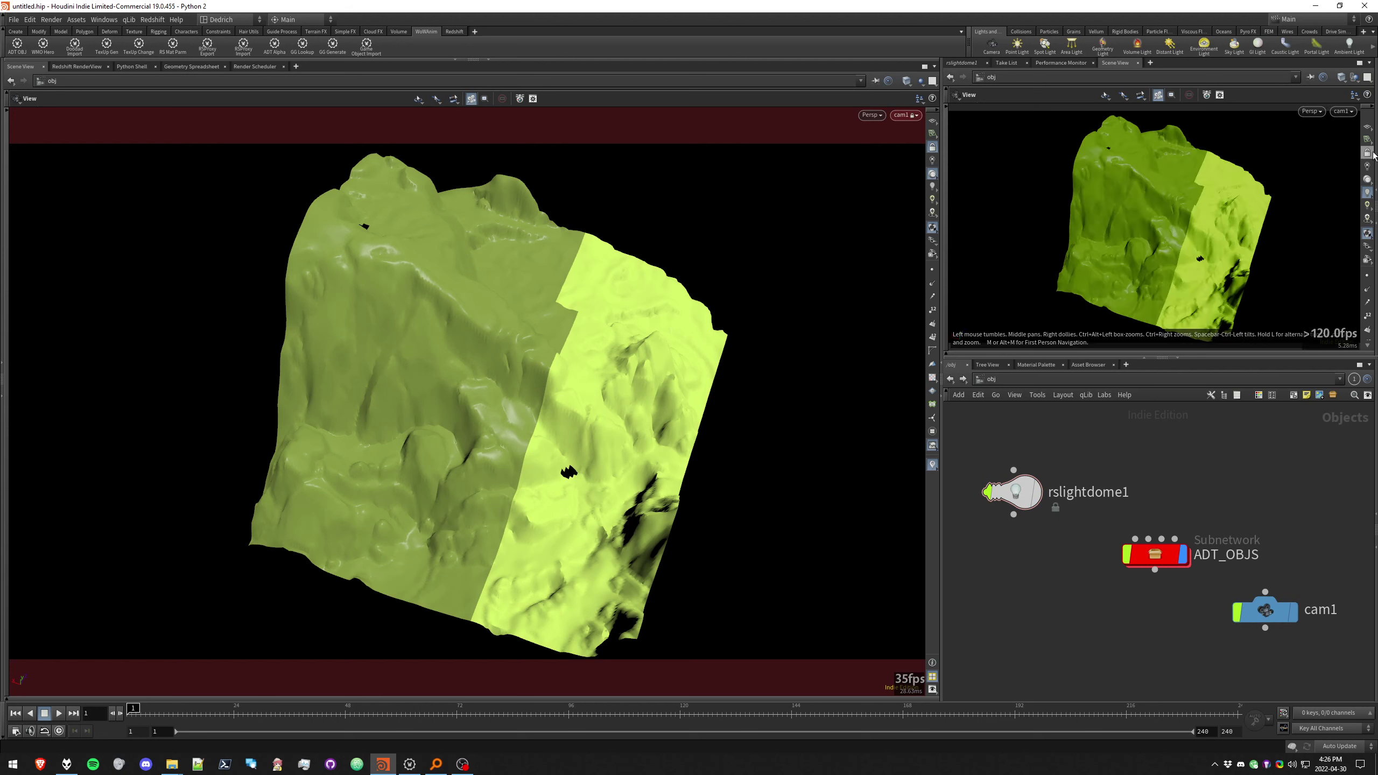
# Start an interactive Redshift render of the terrain and move cam1 close to the snow-streaked rocky slope
pyautogui.click(79, 67)
pyautogui.click(30, 96)
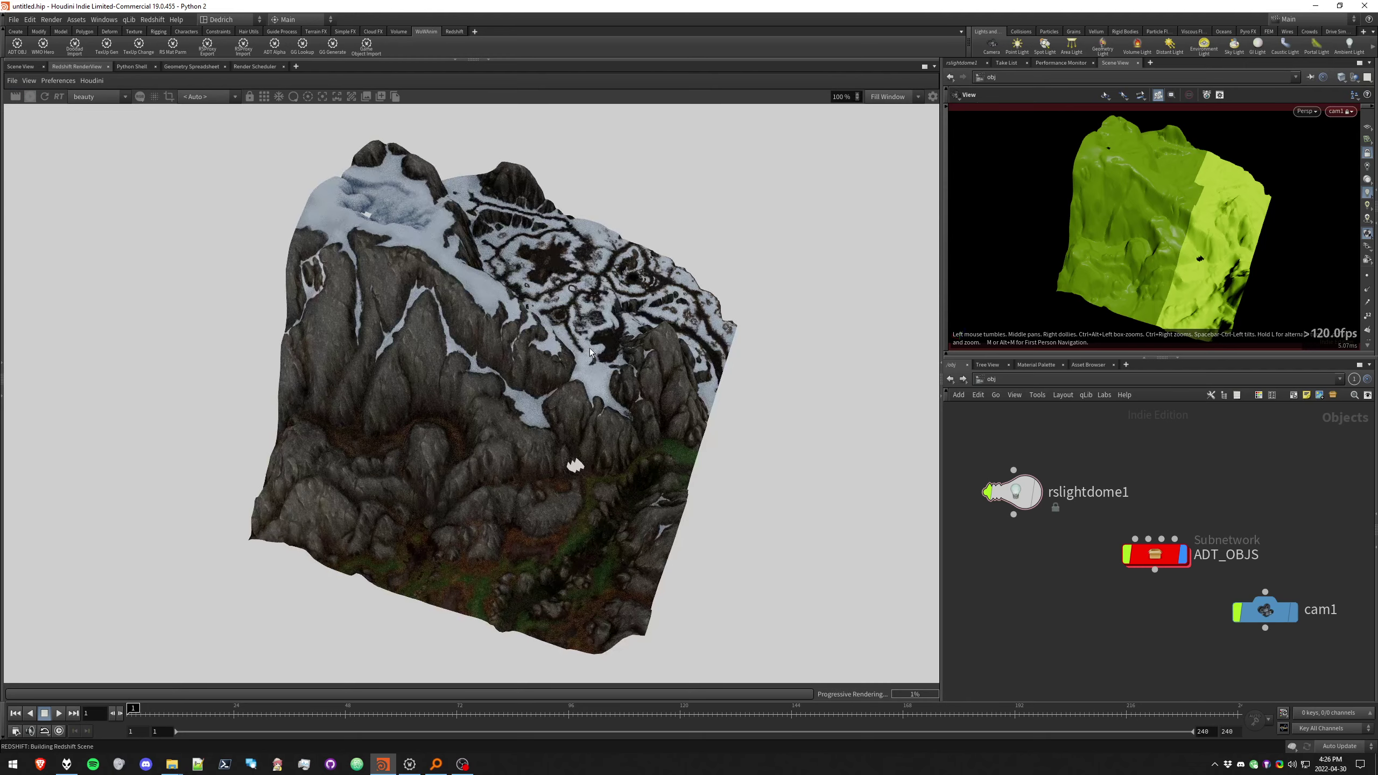
pyautogui.moveTo(1184, 172); pyautogui.dragTo(1163, 228, button='right')
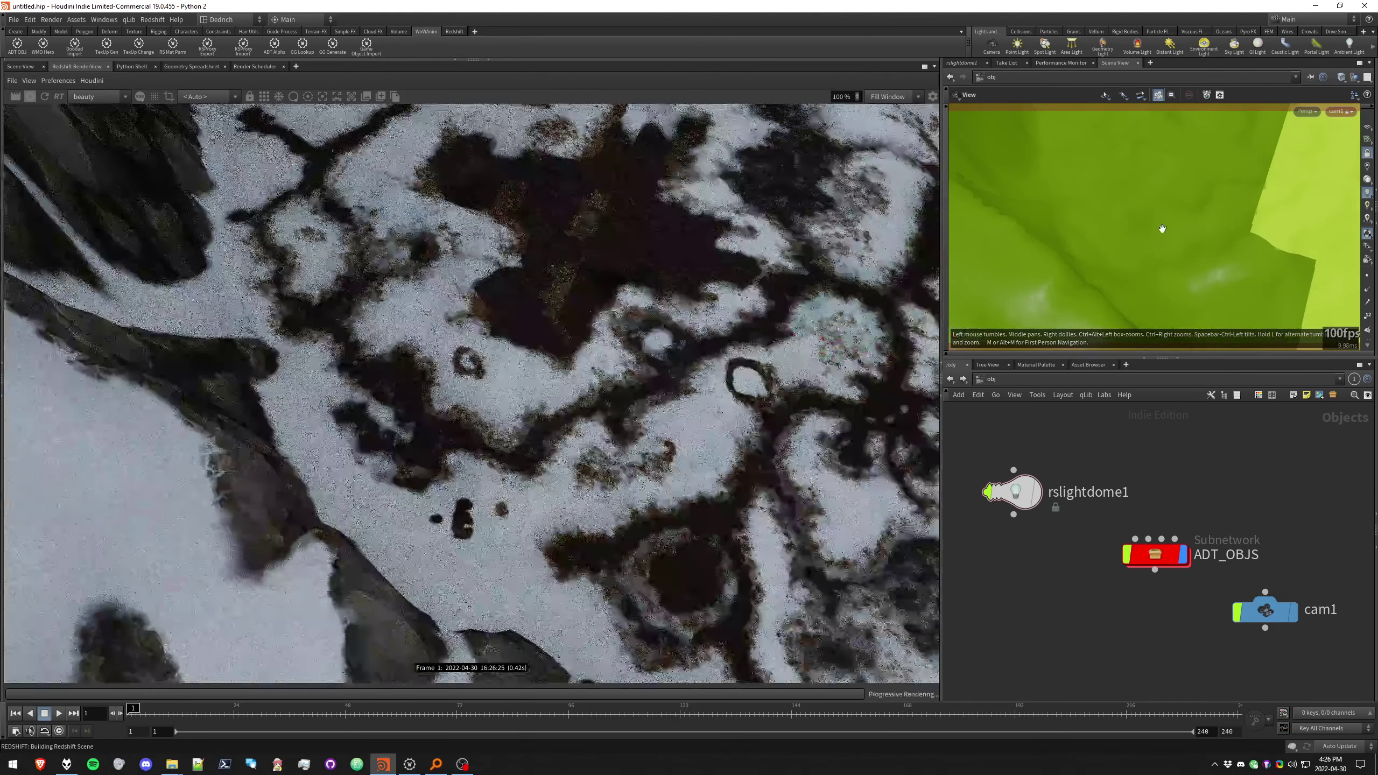
pyautogui.moveTo(1162, 227); pyautogui.dragTo(1101, 190)
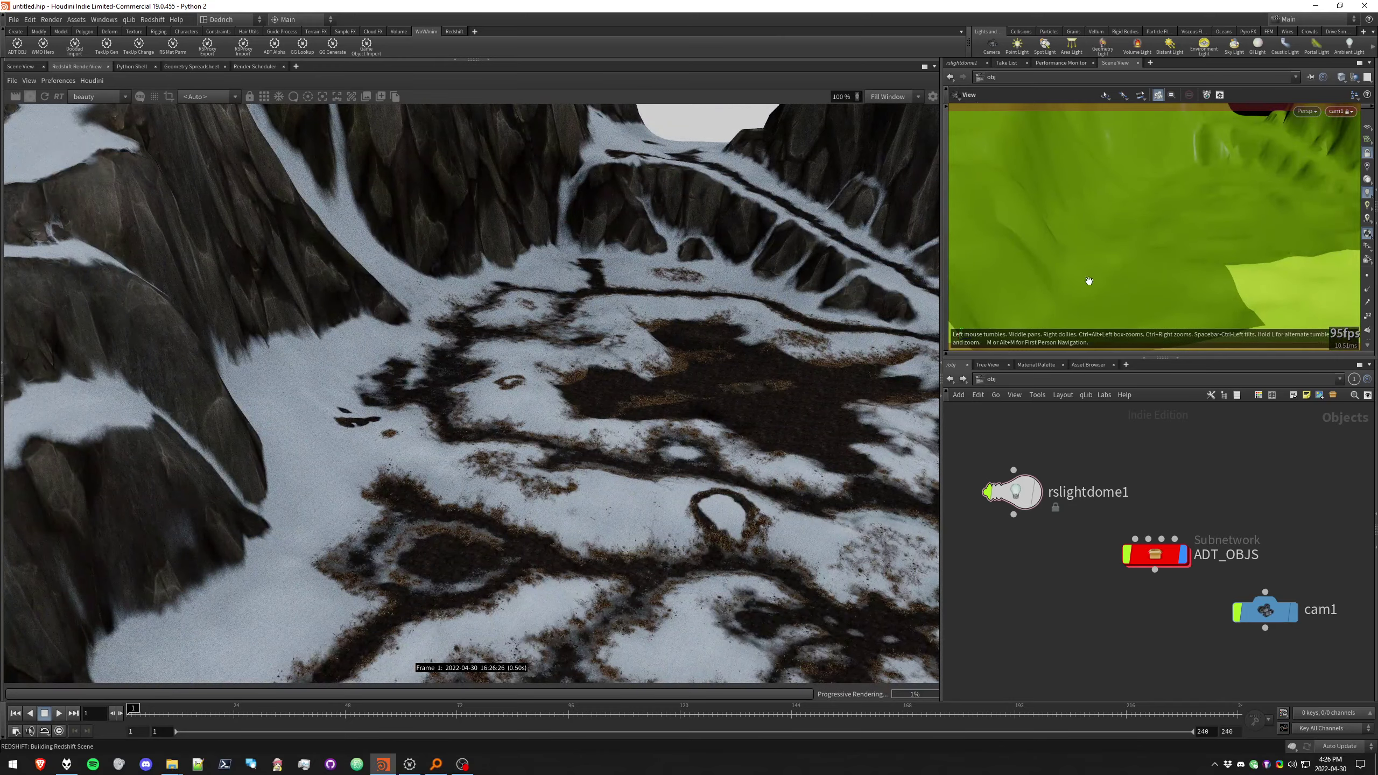
pyautogui.moveTo(1083, 283); pyautogui.dragTo(1192, 257)
pyautogui.moveTo(1193, 257); pyautogui.dragTo(1201, 259, button='middle')
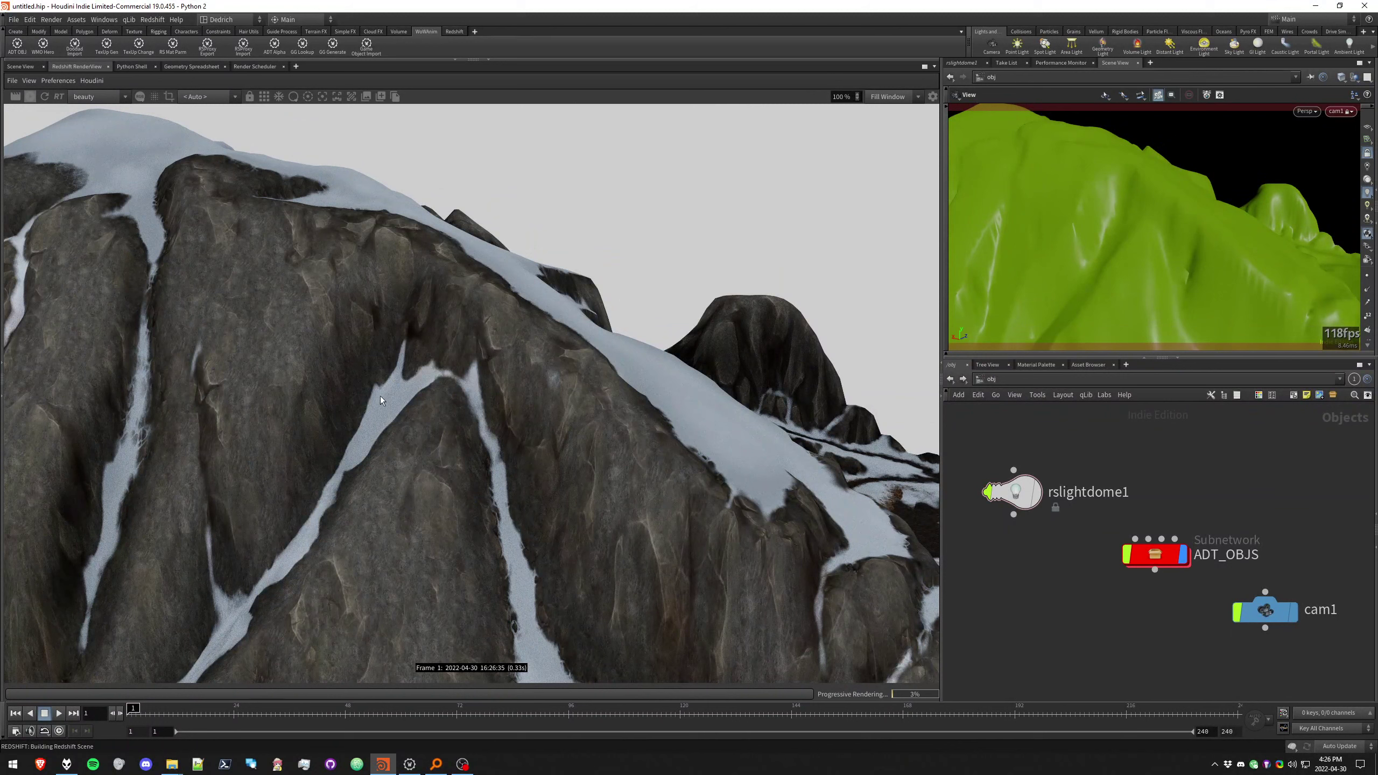
# Stop the interactive render and start a full render of the current camera view
pyautogui.click(29, 98)
pyautogui.click(17, 99)
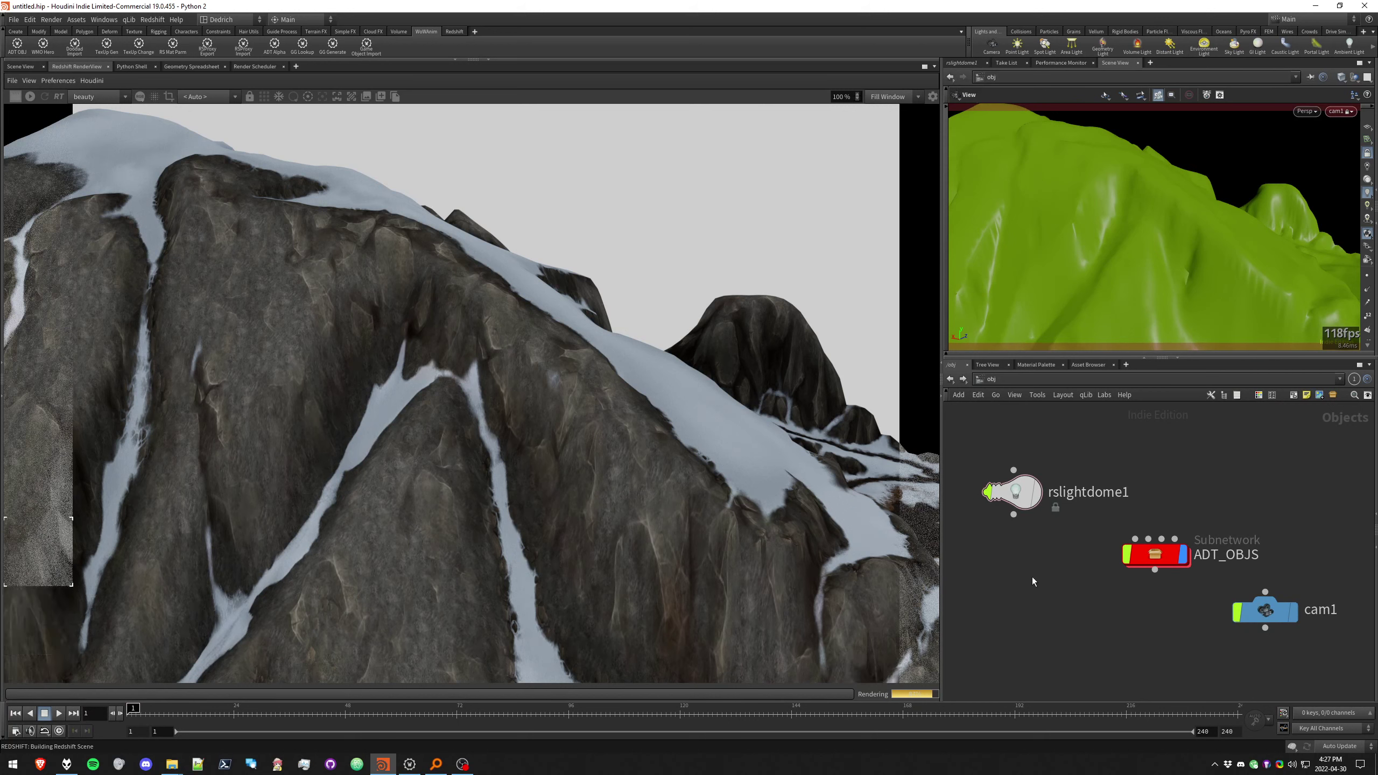
# Review the Redshift render settings of the Redshift_ROP1 node in the output network, and return to the object network
pyautogui.press('n')
pyautogui.click(1027, 536)
pyautogui.click(1120, 531)
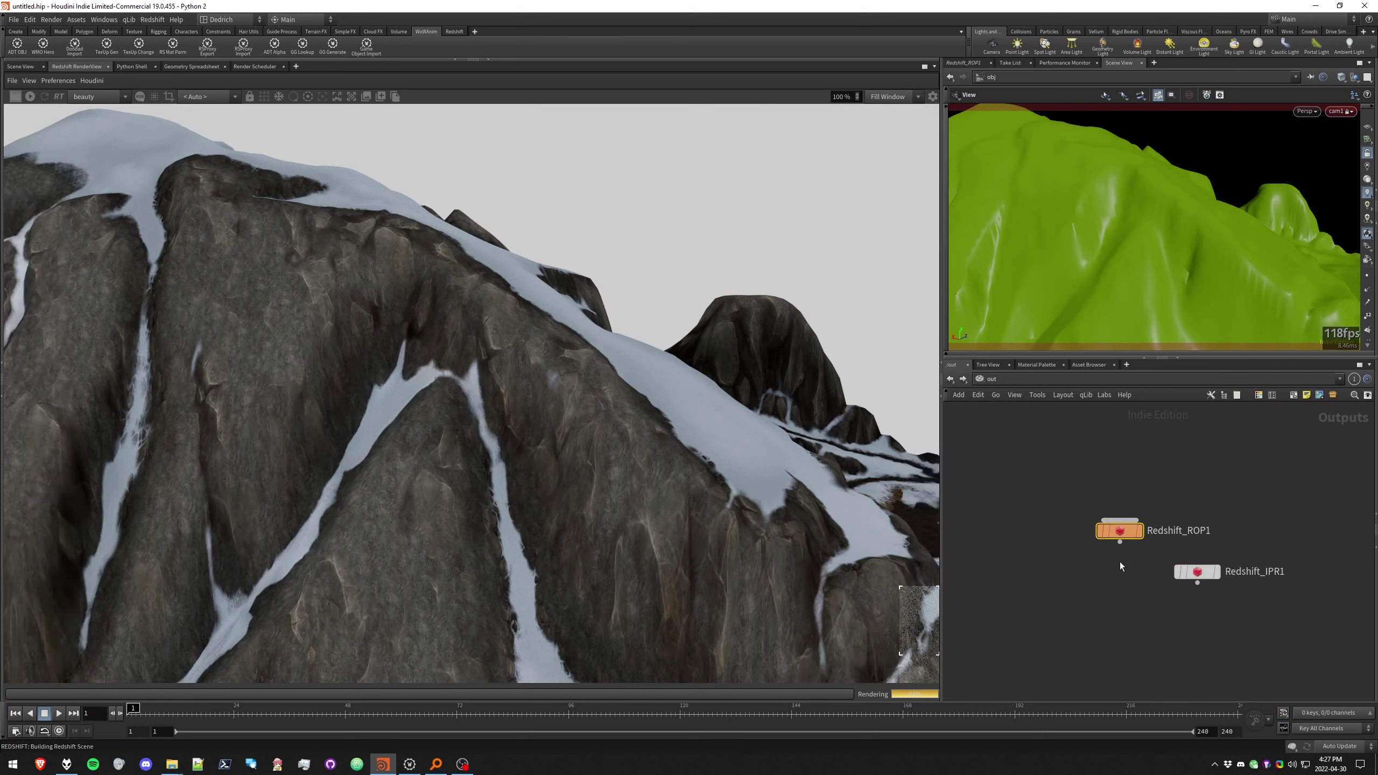
pyautogui.press('p')
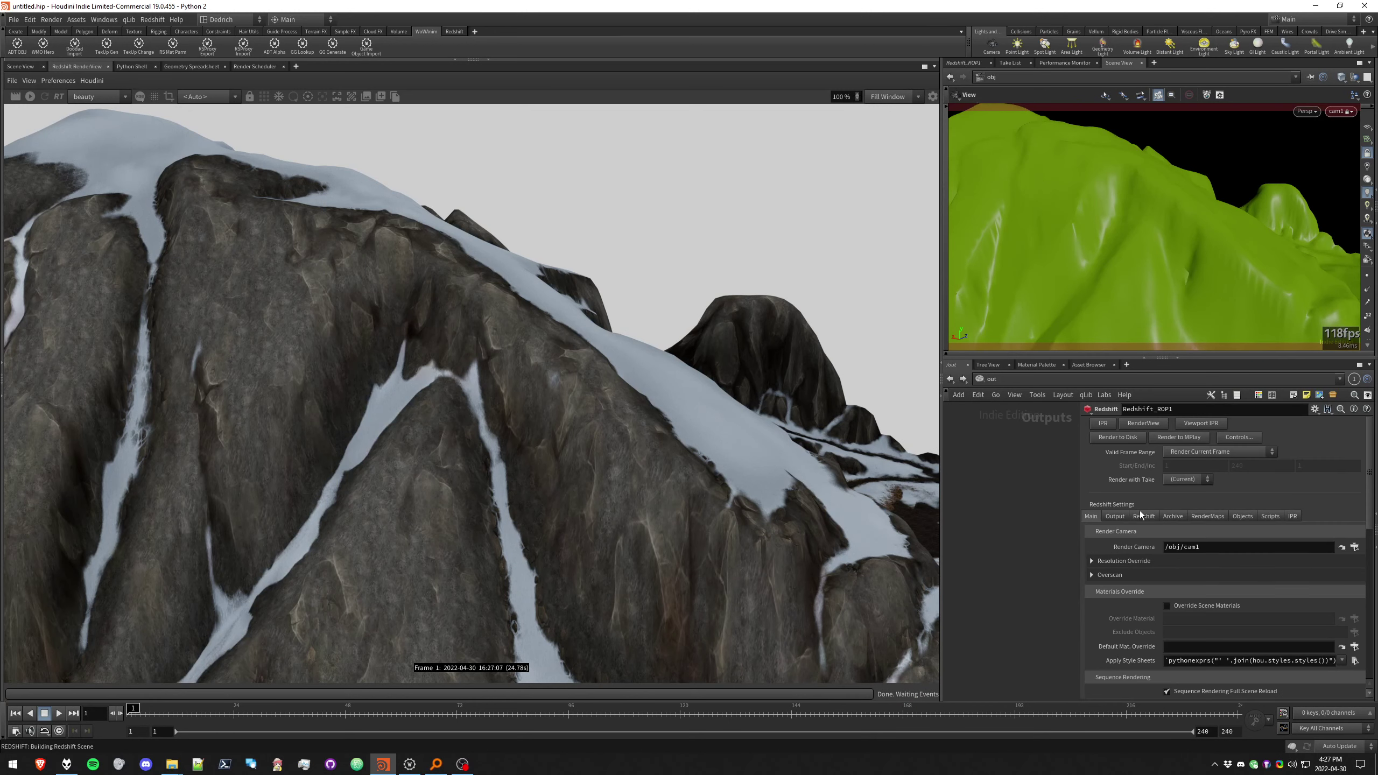
pyautogui.click(1134, 516)
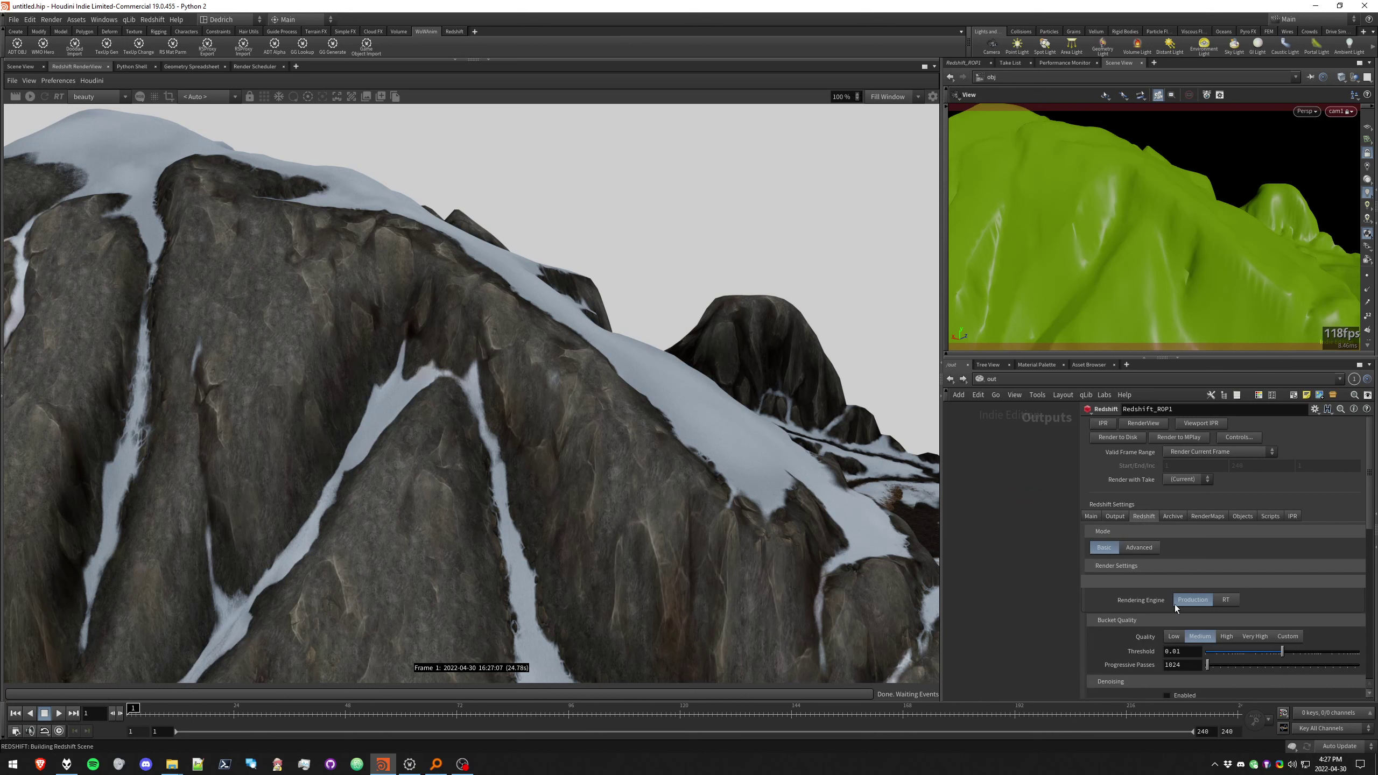
pyautogui.press('p')
pyautogui.press('n')
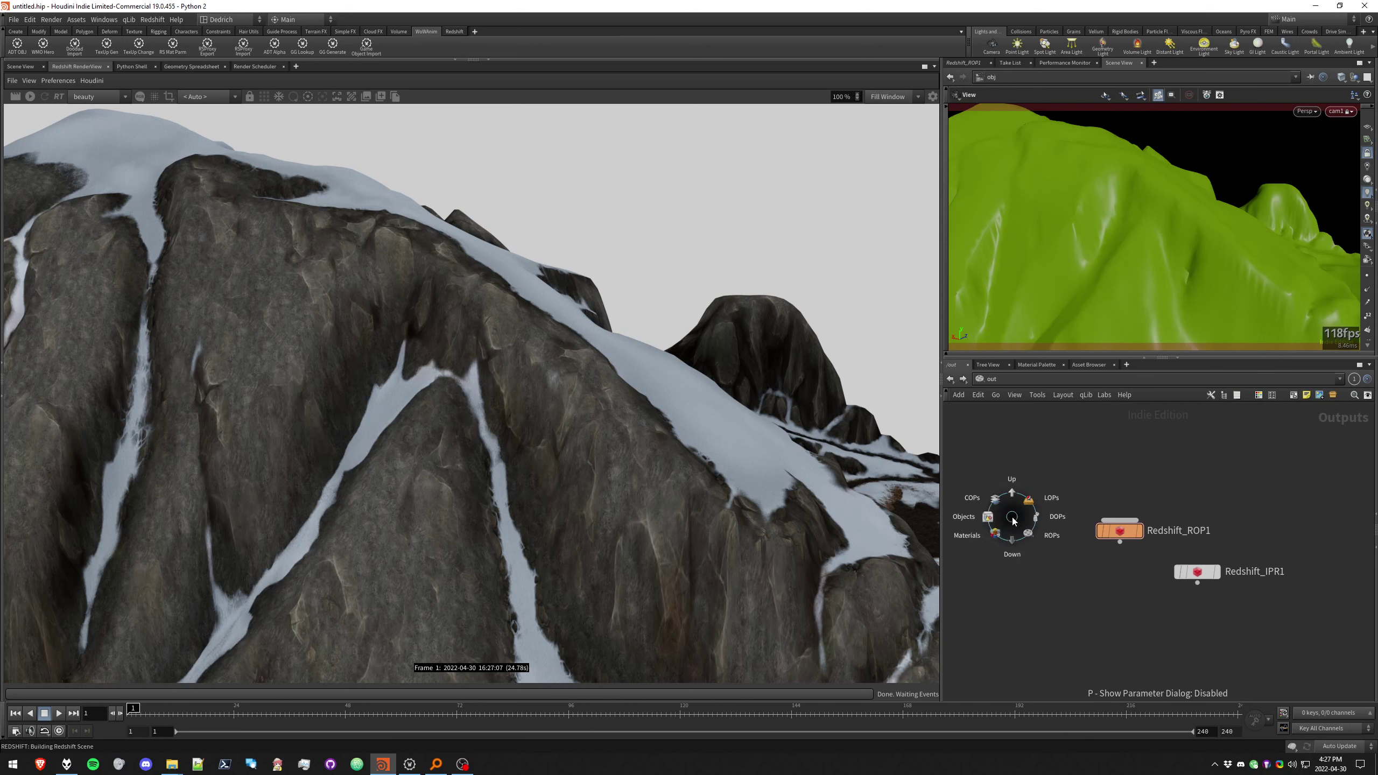
pyautogui.click(989, 519)
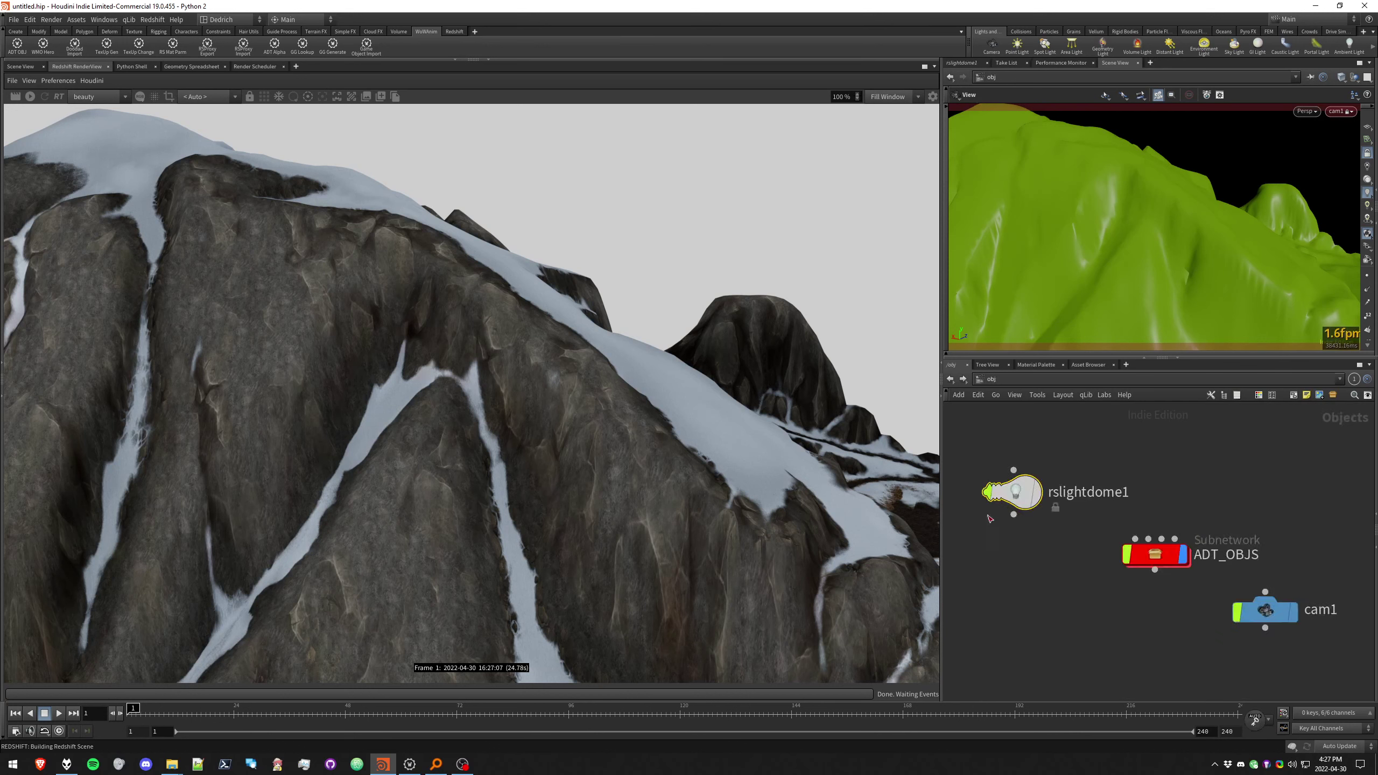
pyautogui.click(379, 96)
pyautogui.click(365, 96)
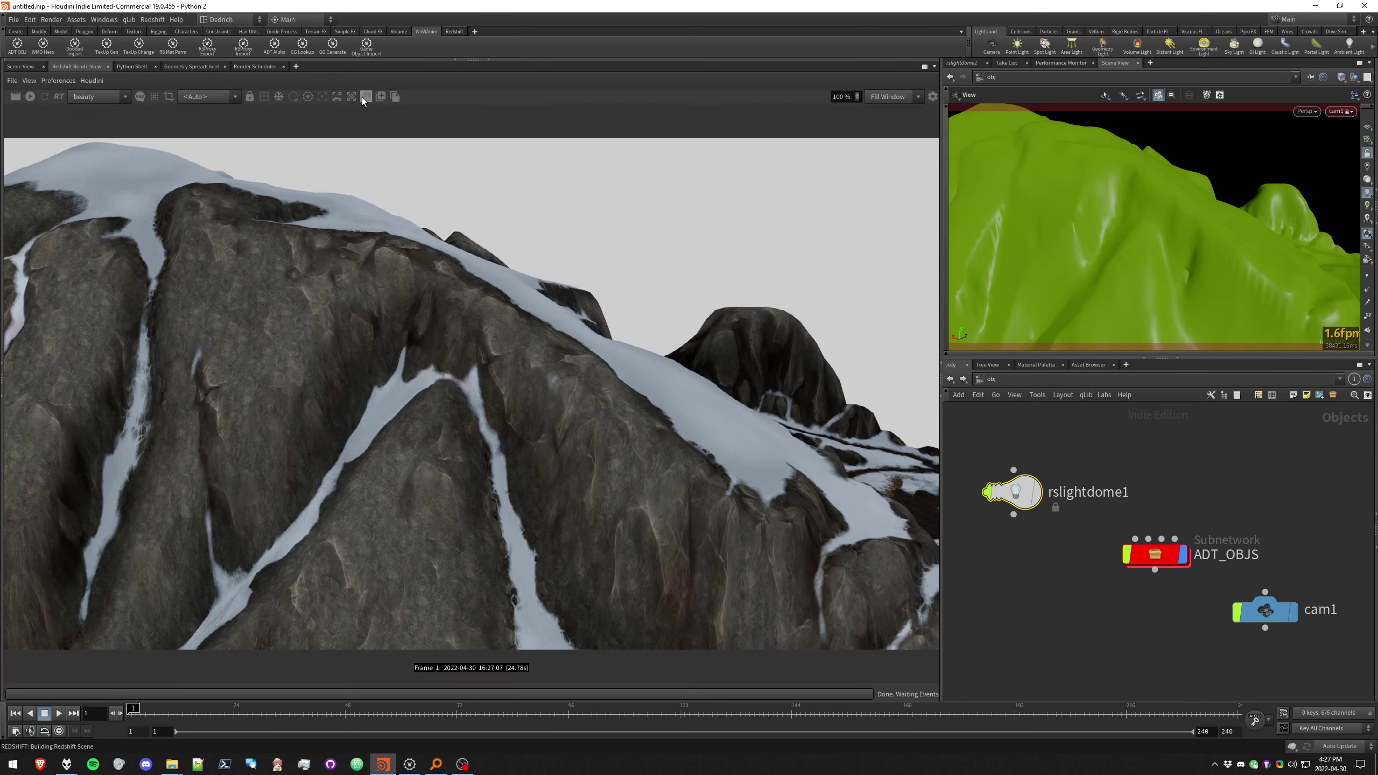
# Inside the 22_23 geometry of ADT_OBJS, insert an Attribute Delete node between file1 and material1 and open its list of point attributes
pyautogui.doubleClick(1168, 561)
pyautogui.doubleClick(993, 520)
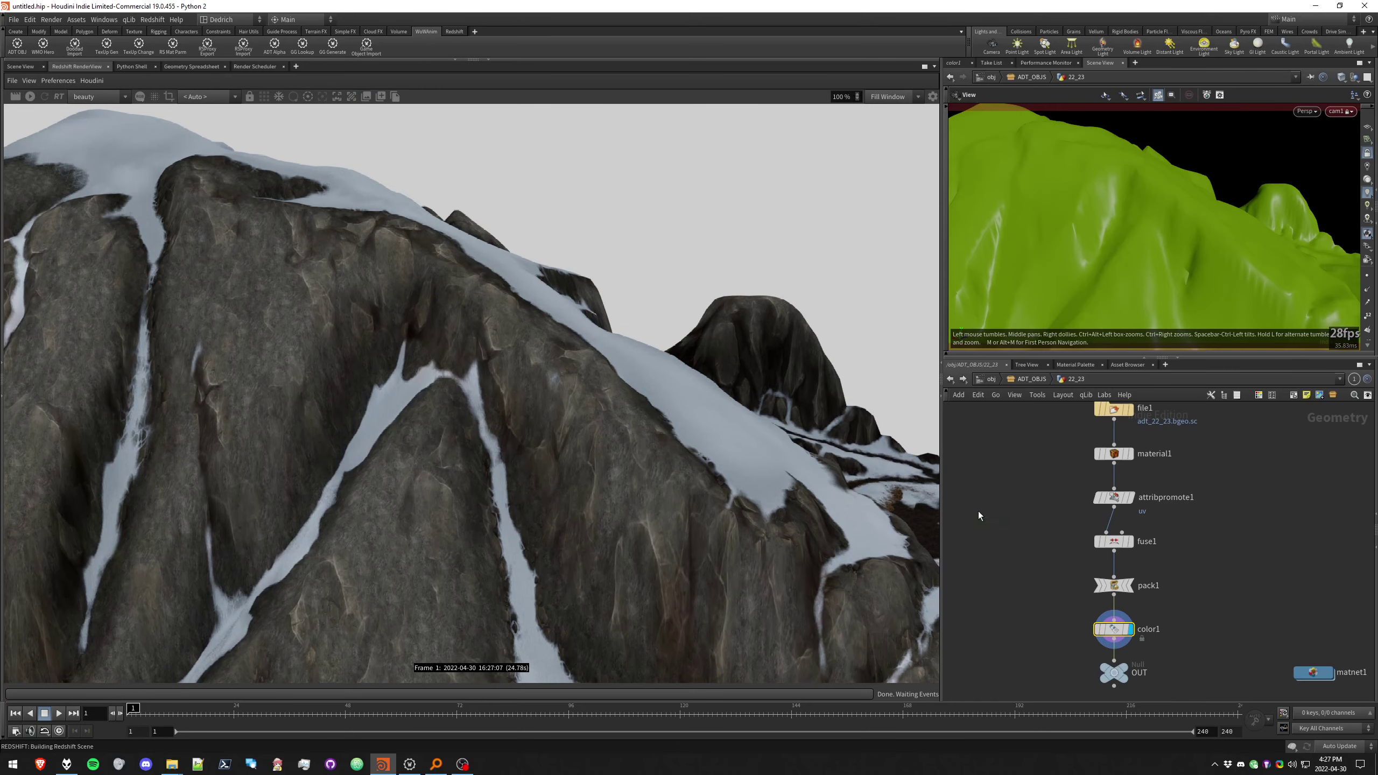
pyautogui.press('Tab')
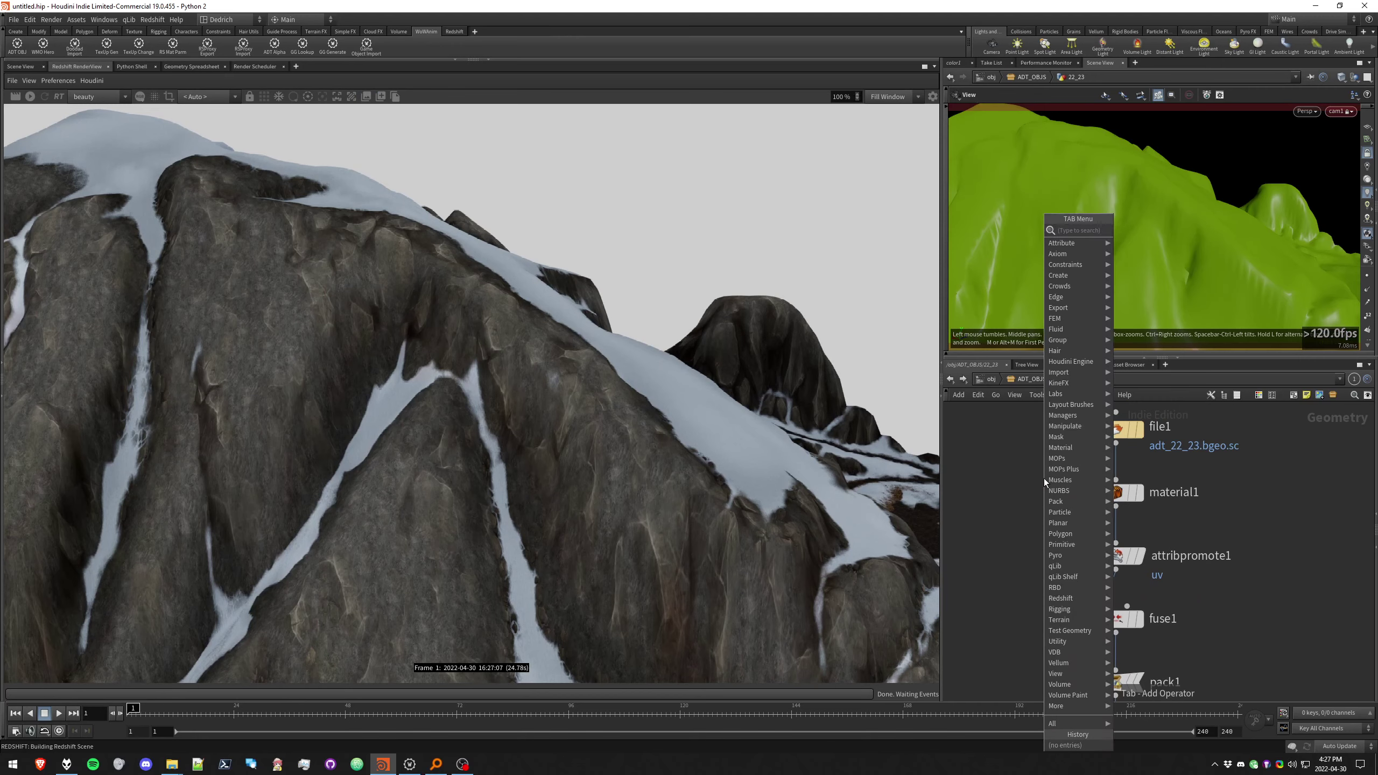
pyautogui.write('attribdel')
pyautogui.press('Return')
pyautogui.click(1044, 478)
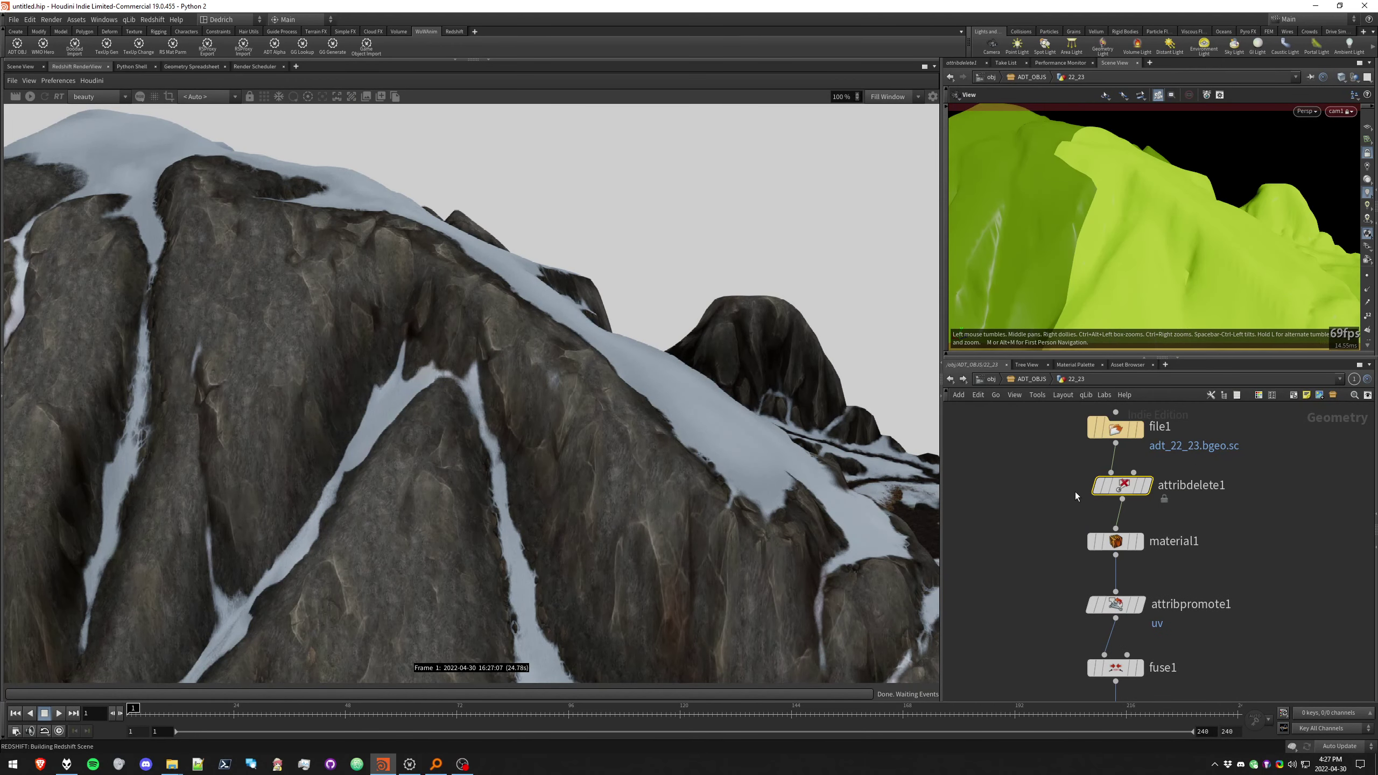
pyautogui.press('p')
pyautogui.click(1362, 447)
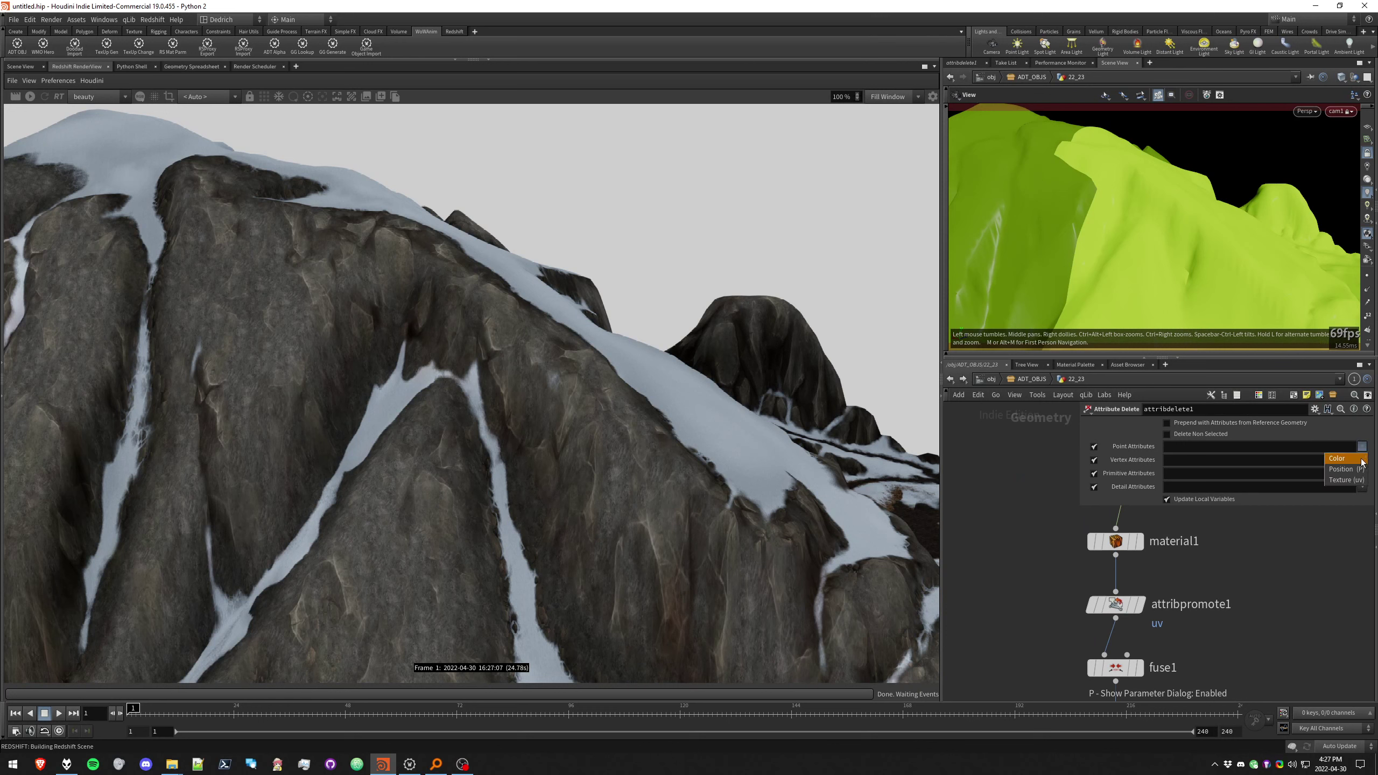
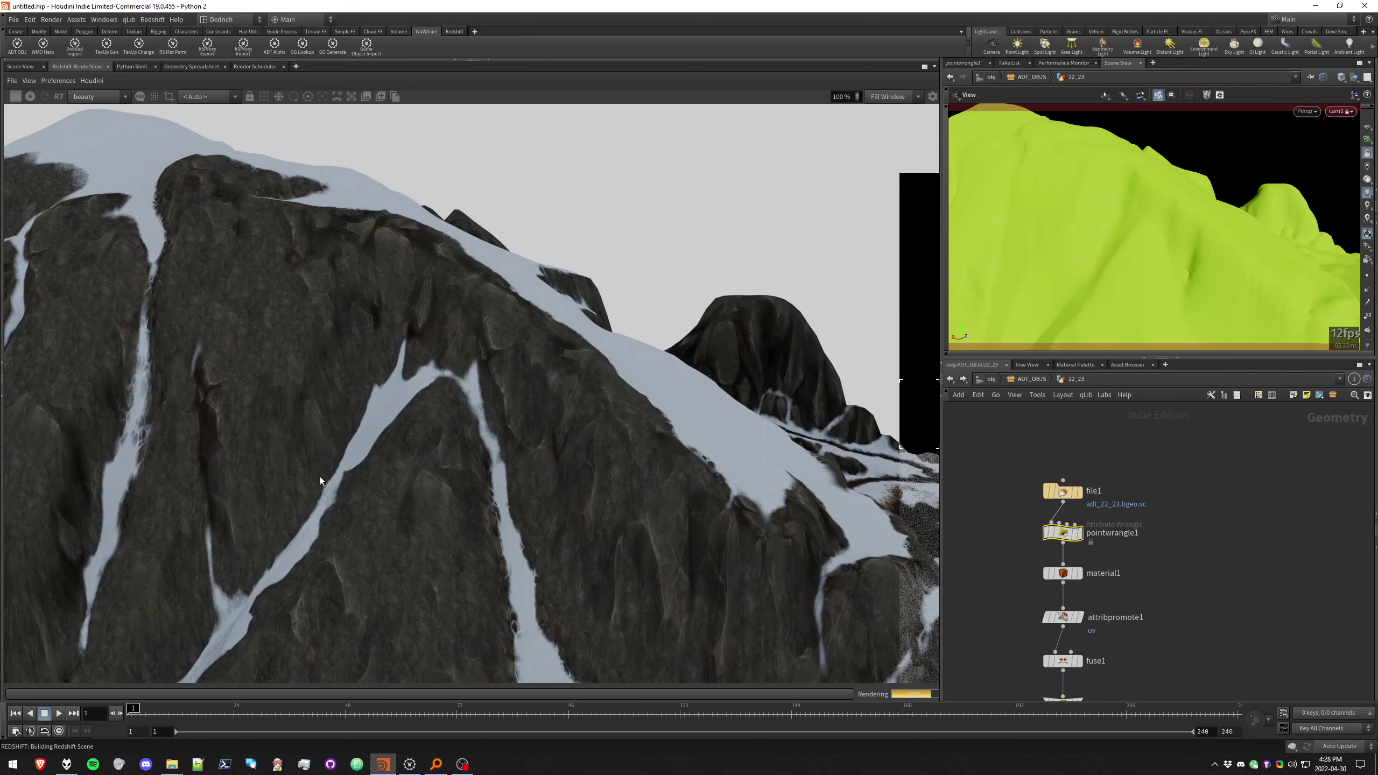
# Take a snapshot of the new render, view both snapshots, and set snapshot_0 as comparison image A
pyautogui.click(381, 96)
pyautogui.click(86, 652)
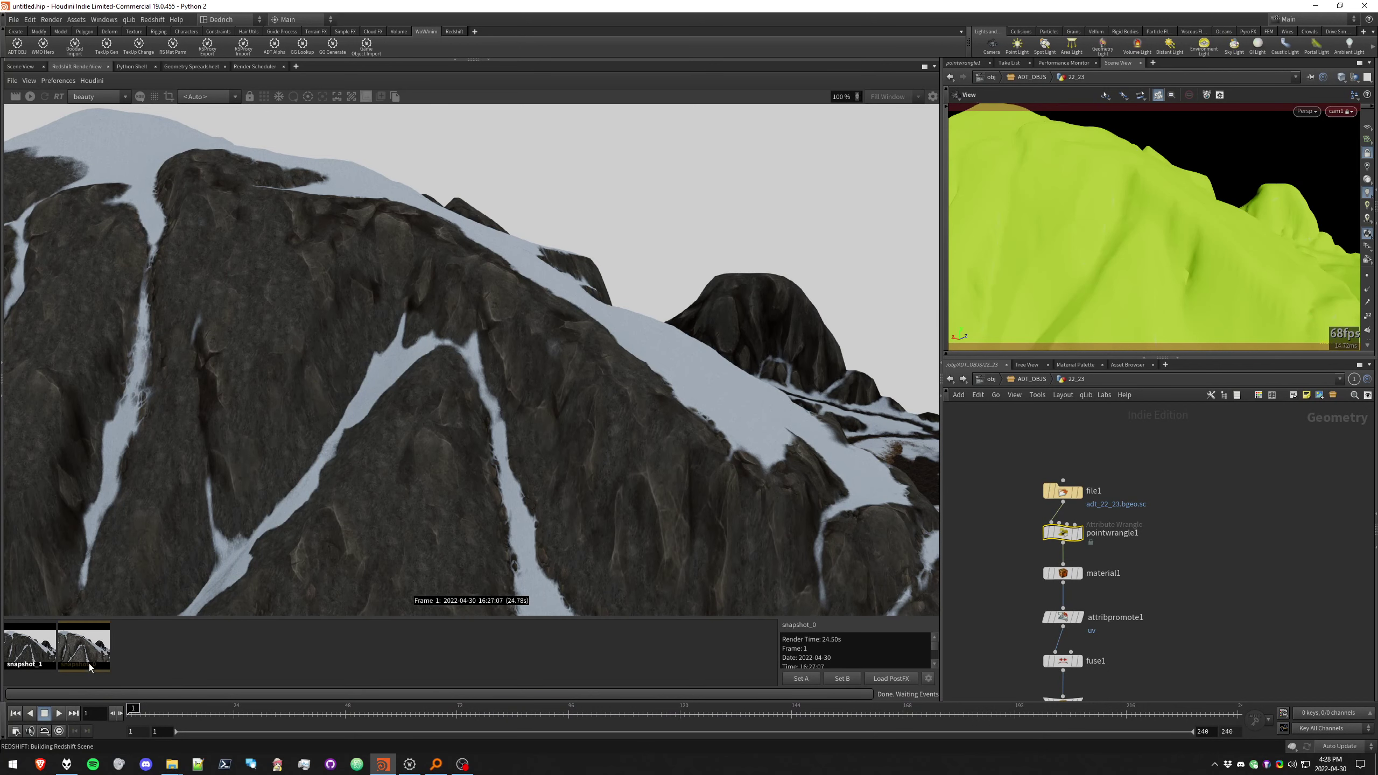
pyautogui.click(53, 664)
pyautogui.click(70, 663)
pyautogui.rightClick(78, 662)
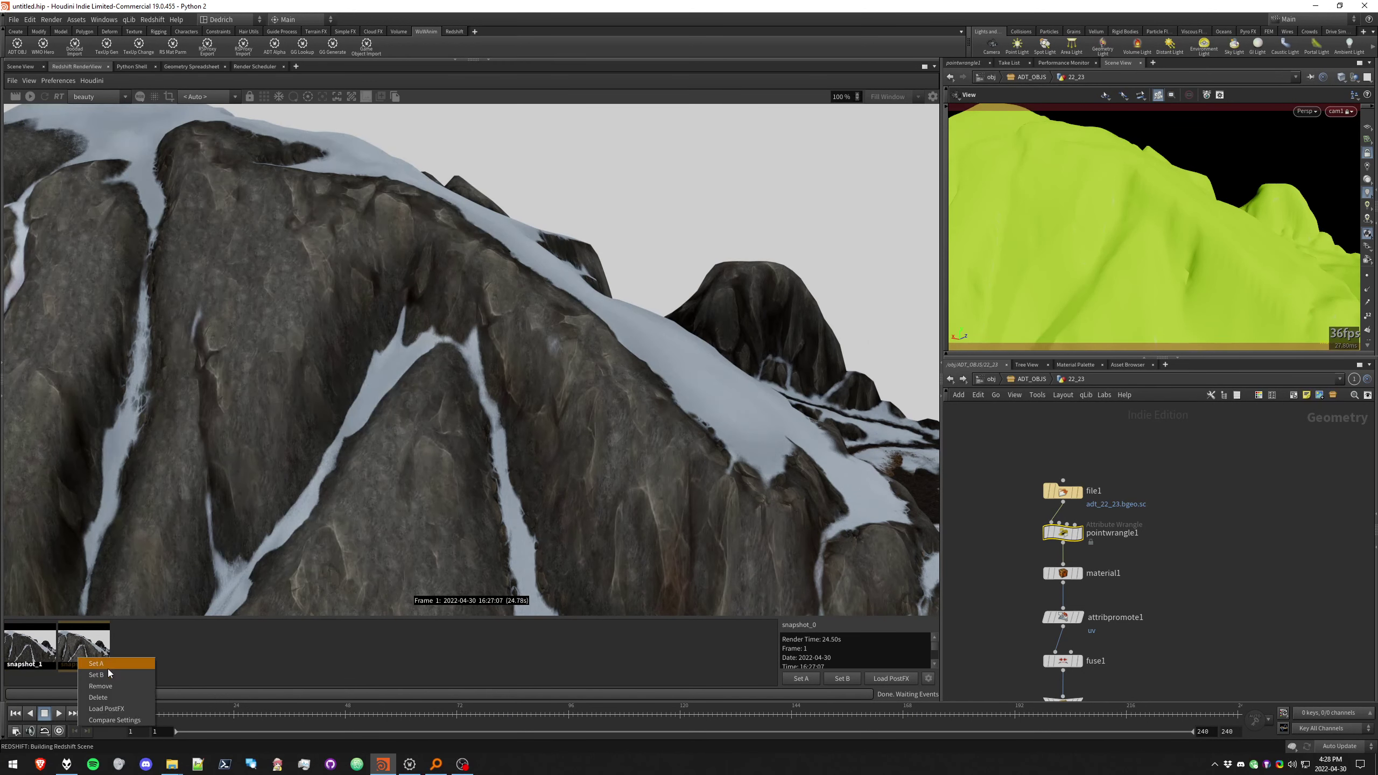
pyautogui.click(108, 673)
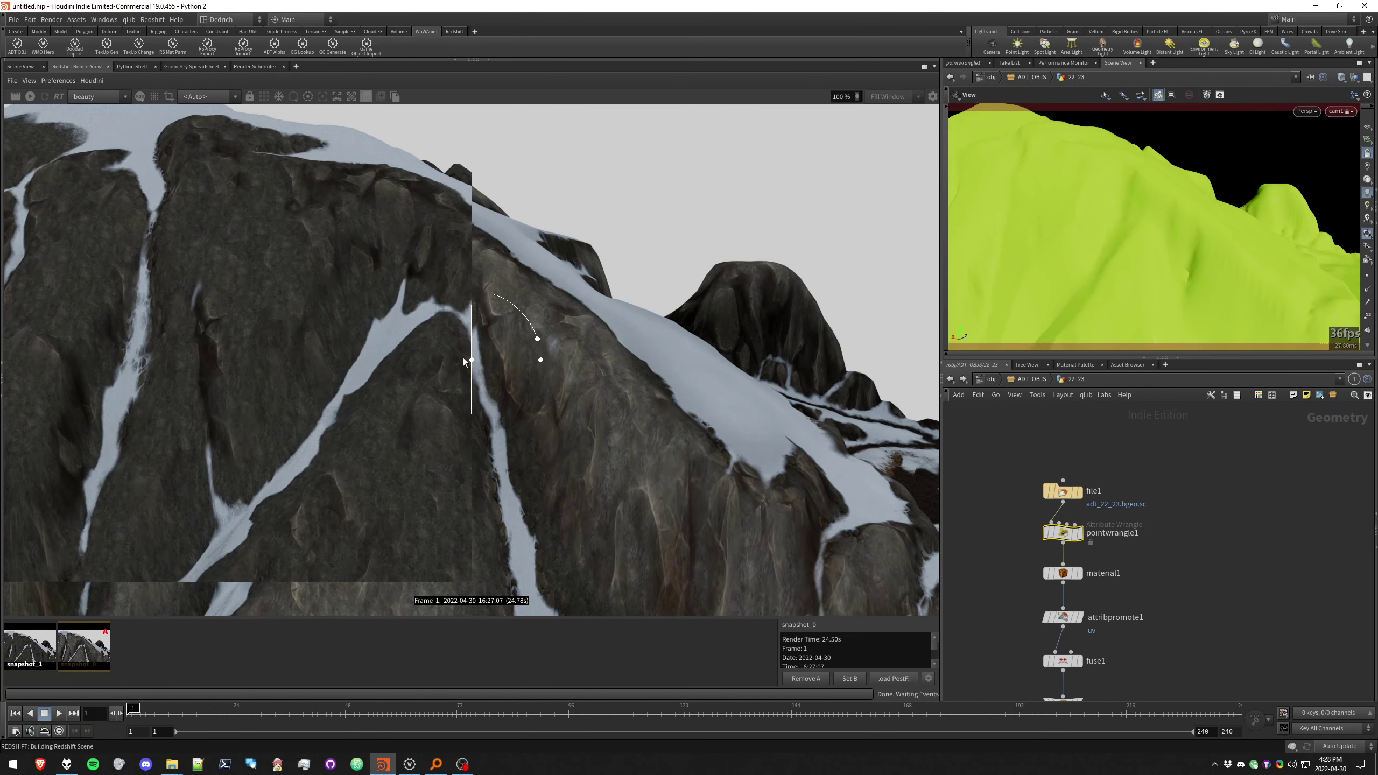
# Compare the current render with snapshot_0 by moving the A/B divider across the rocky slope
pyautogui.moveTo(470, 362); pyautogui.dragTo(406, 372)
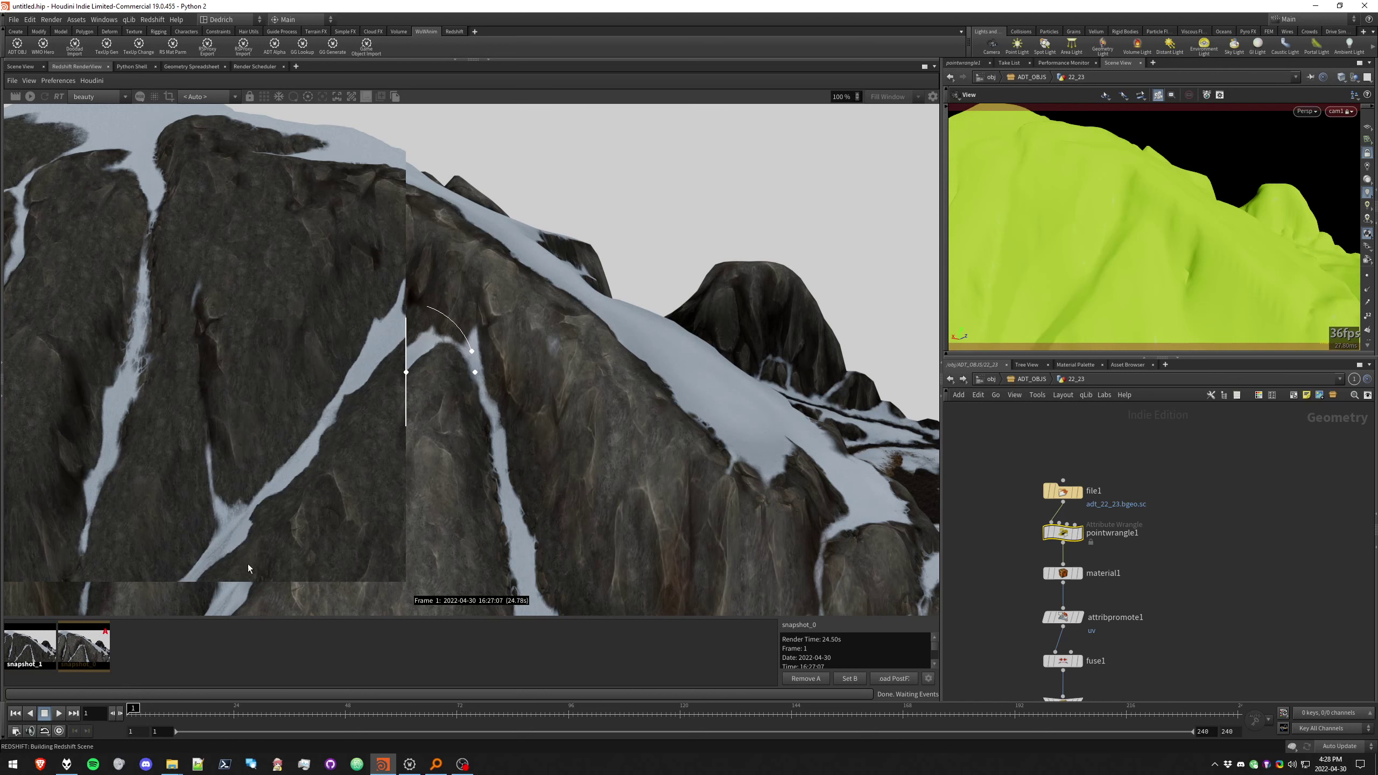
pyautogui.click(366, 96)
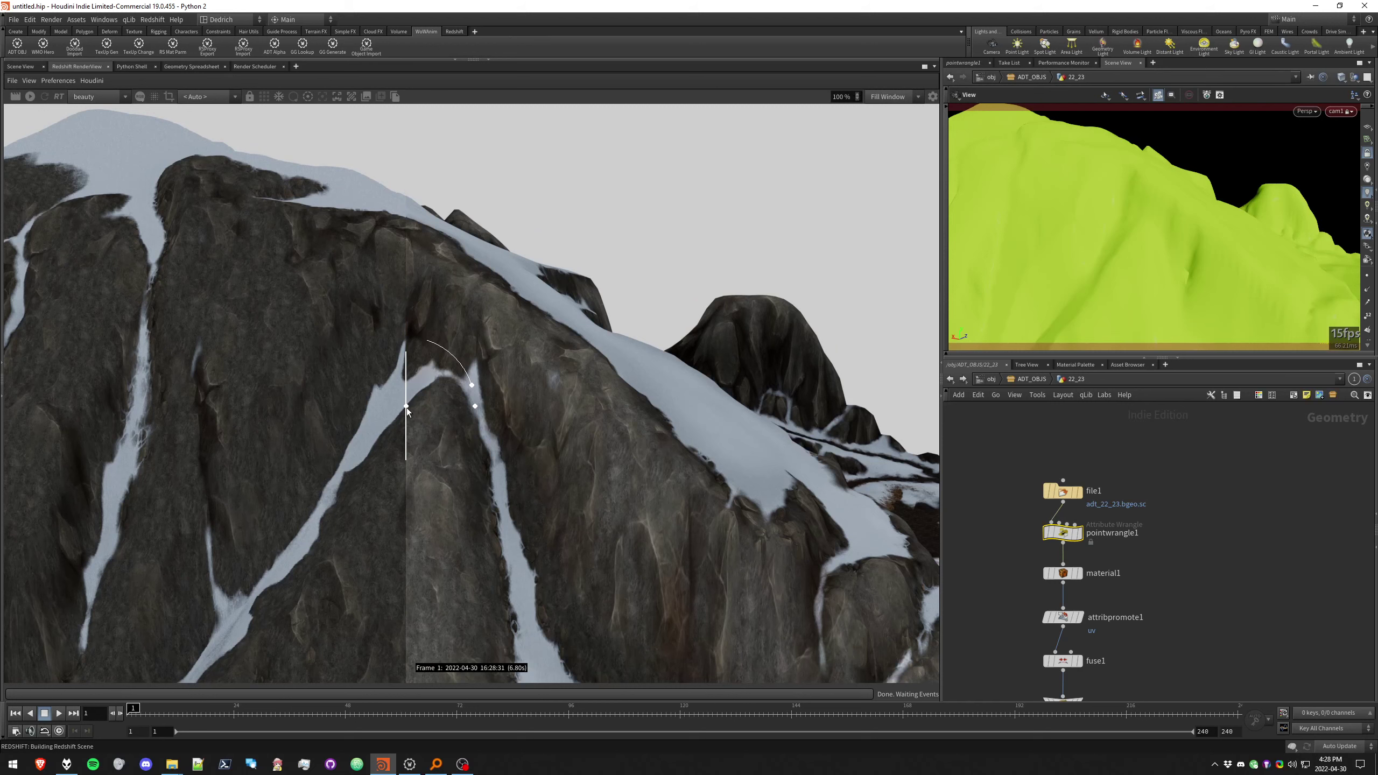
pyautogui.moveTo(407, 406); pyautogui.dragTo(367, 351)
# Delete snapshot_1 and snapshot_0 from the render view's snapshot list
pyautogui.click(366, 96)
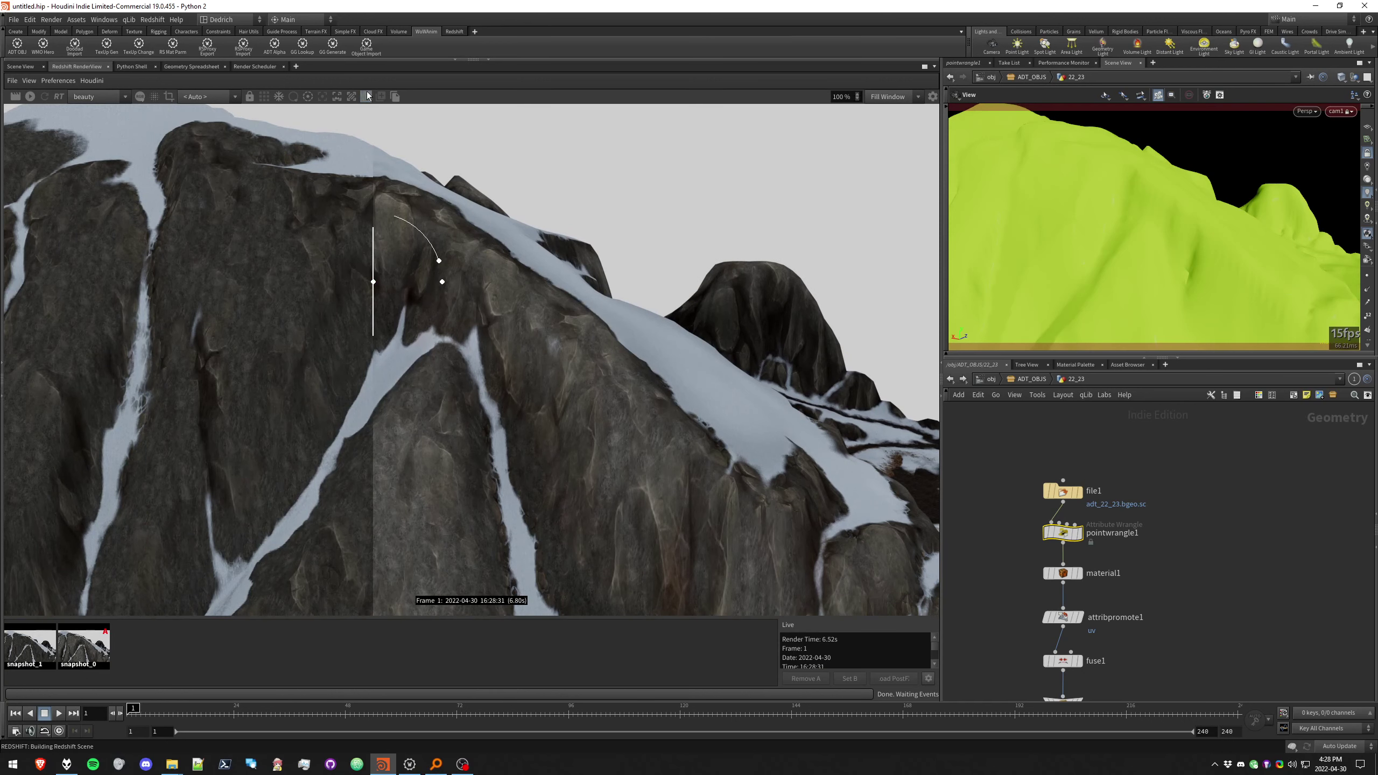
pyautogui.click(45, 652)
pyautogui.press('Delete')
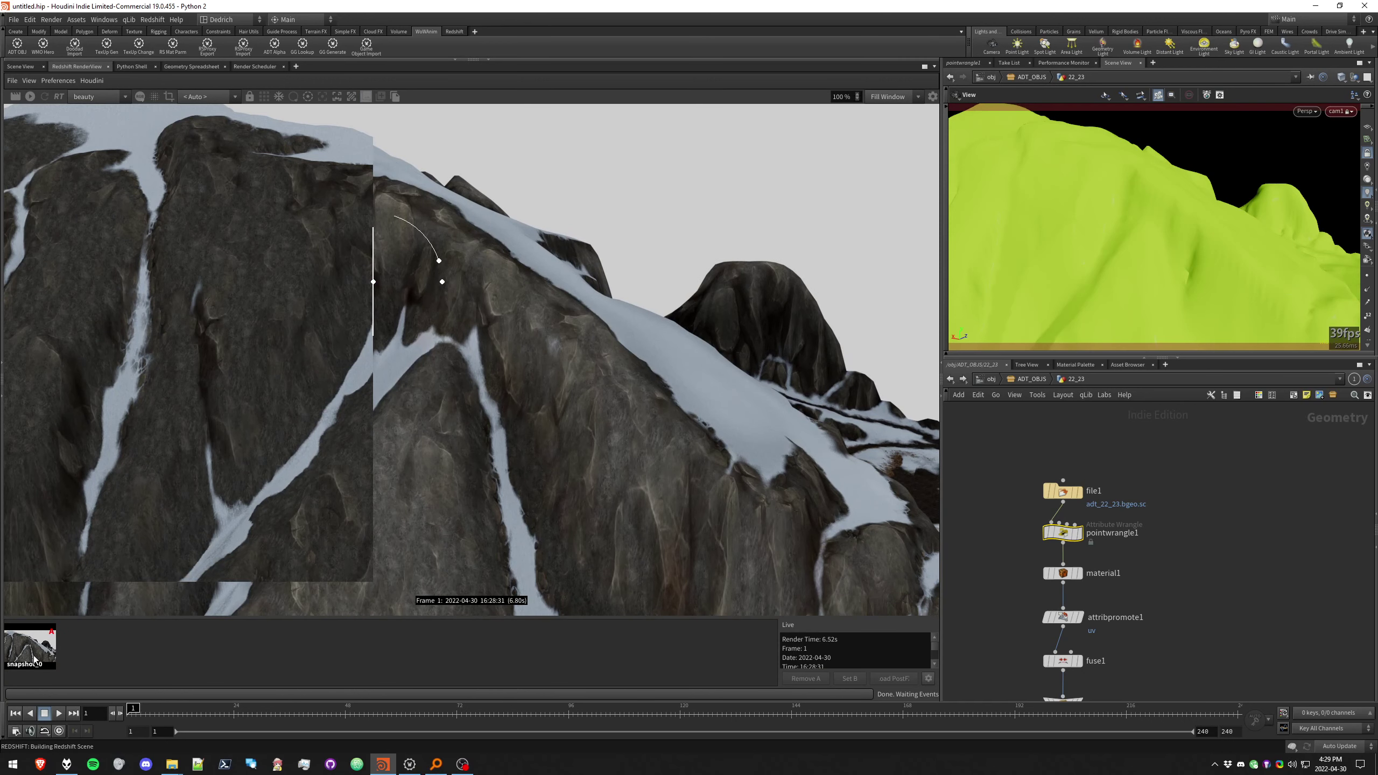
pyautogui.click(45, 652)
pyautogui.press('Delete')
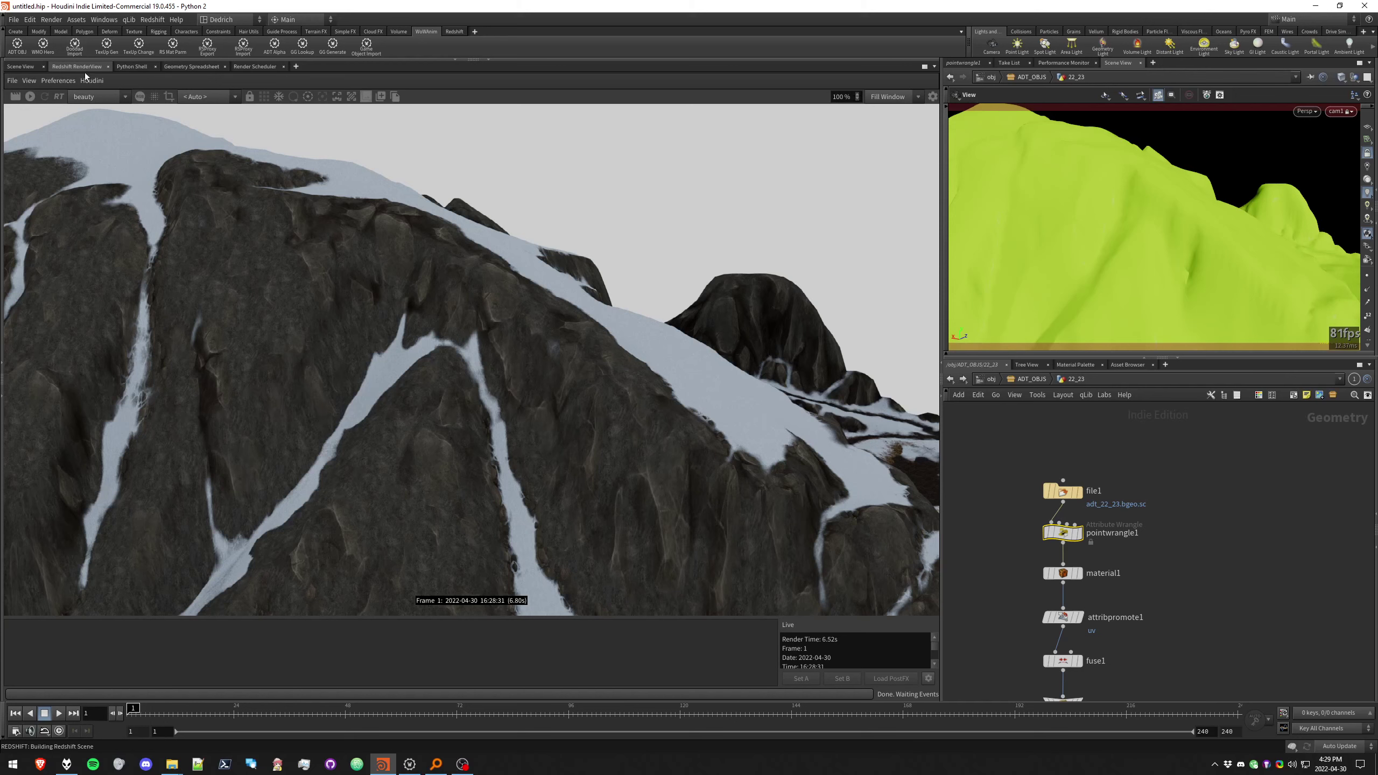
# Return to the scene view and delete the pointwrangle1 node between file1 and material1
pyautogui.click(19, 66)
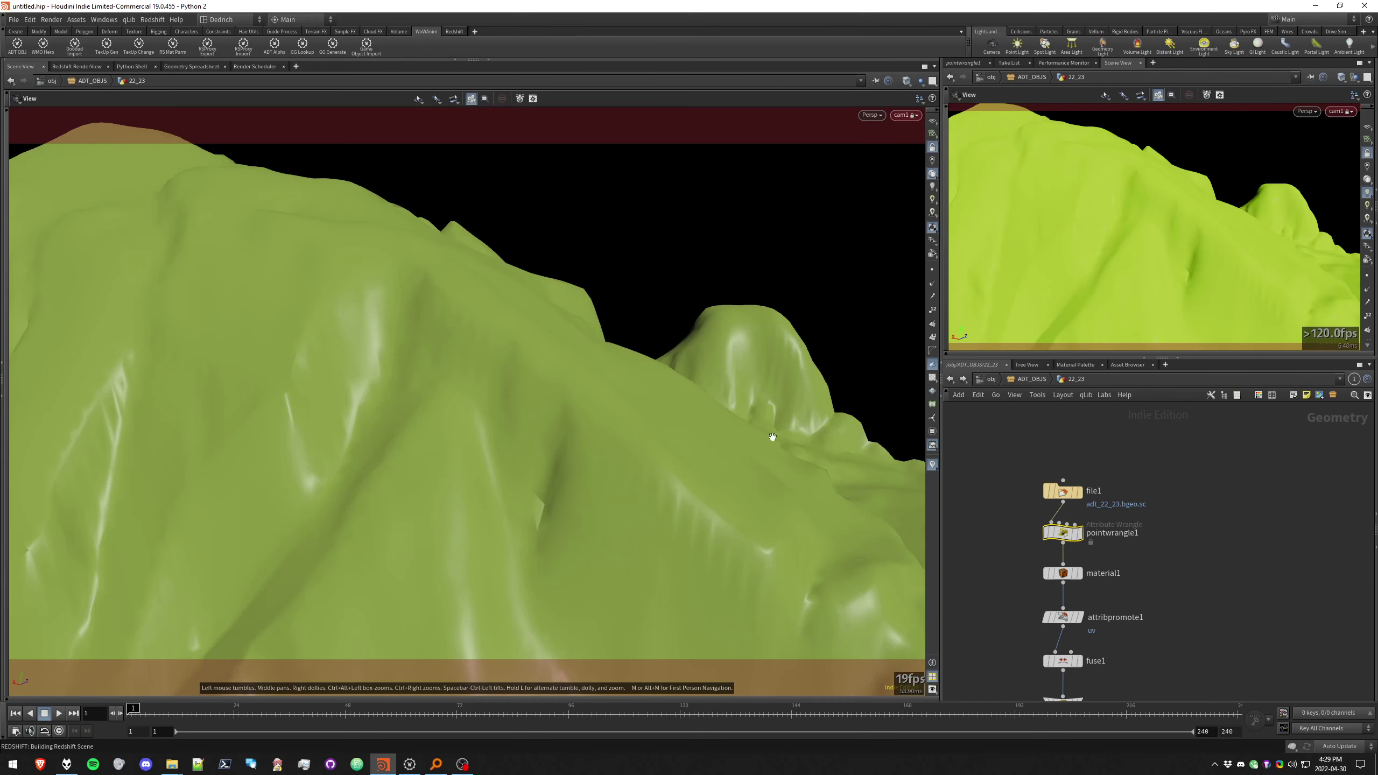
pyautogui.click(1064, 534)
pyautogui.press('Delete')
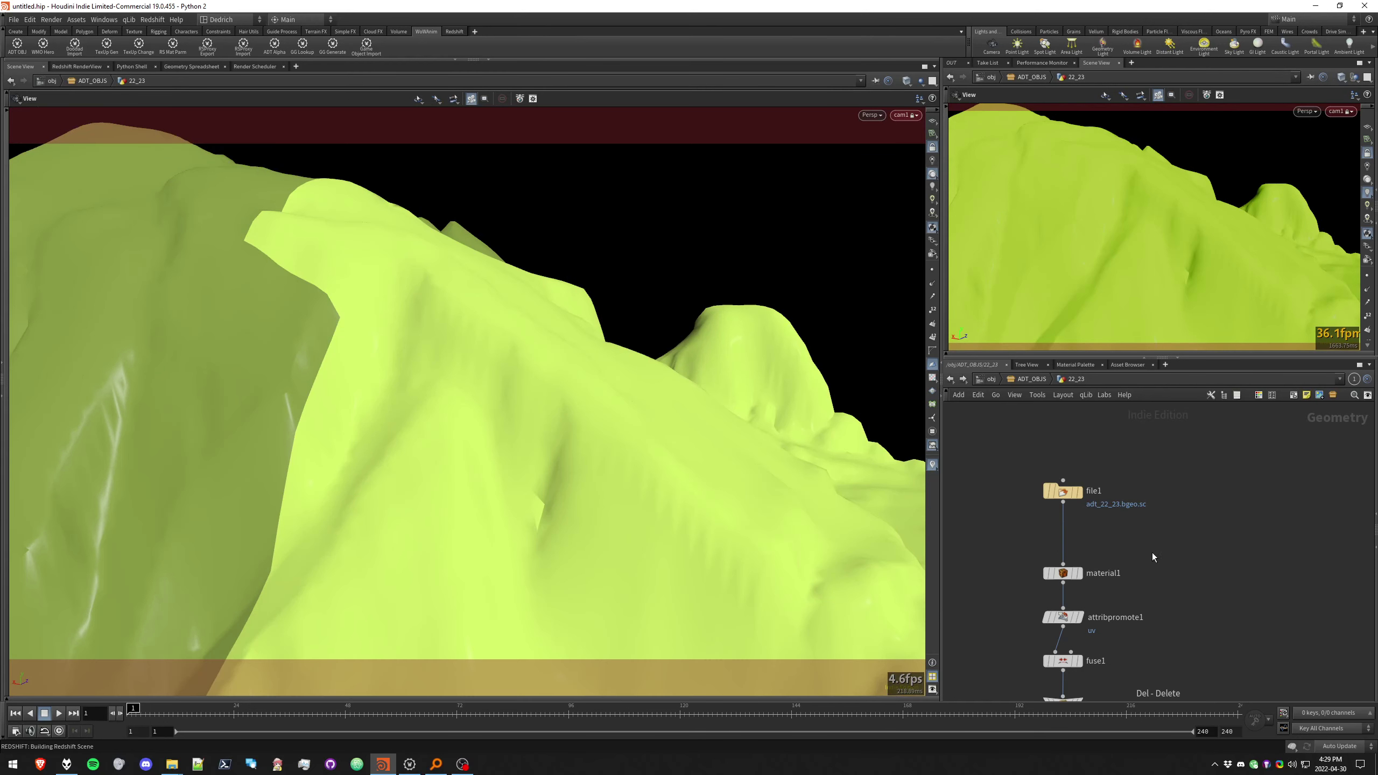
pyautogui.press('h')
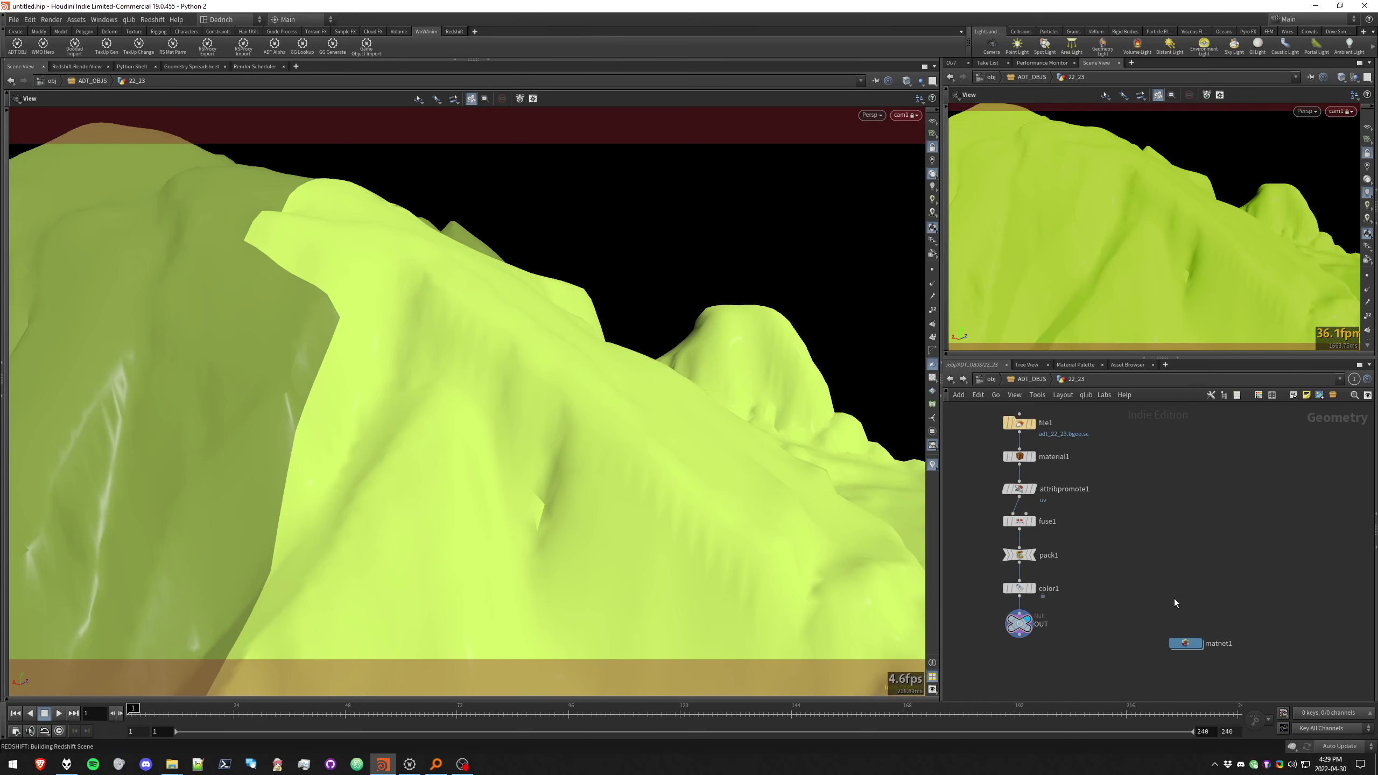
# Enlarge the network editor to the full window and review the grid of material builders inside matnet1
pyautogui.hotkey('ctrl', 'b')
pyautogui.scroll(3, 760, 505)
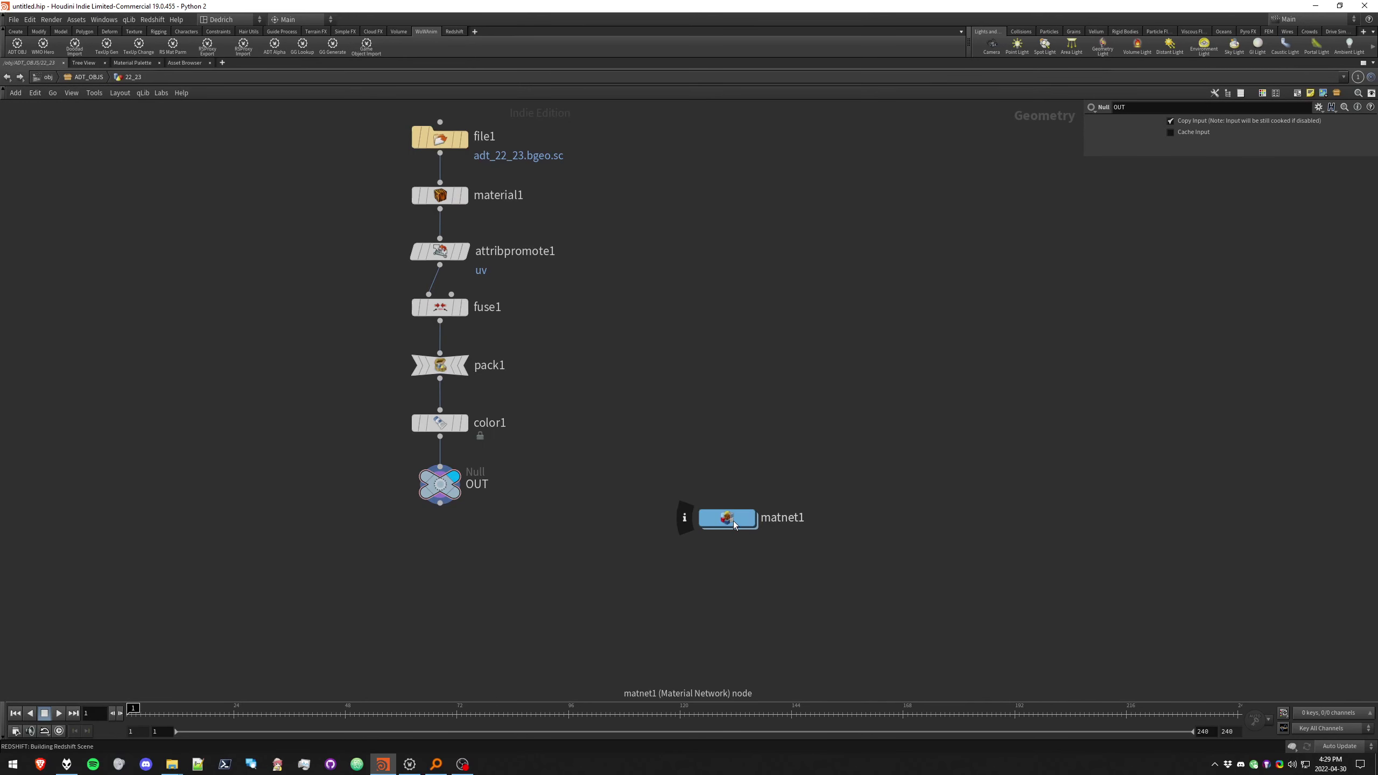
pyautogui.doubleClick(734, 524)
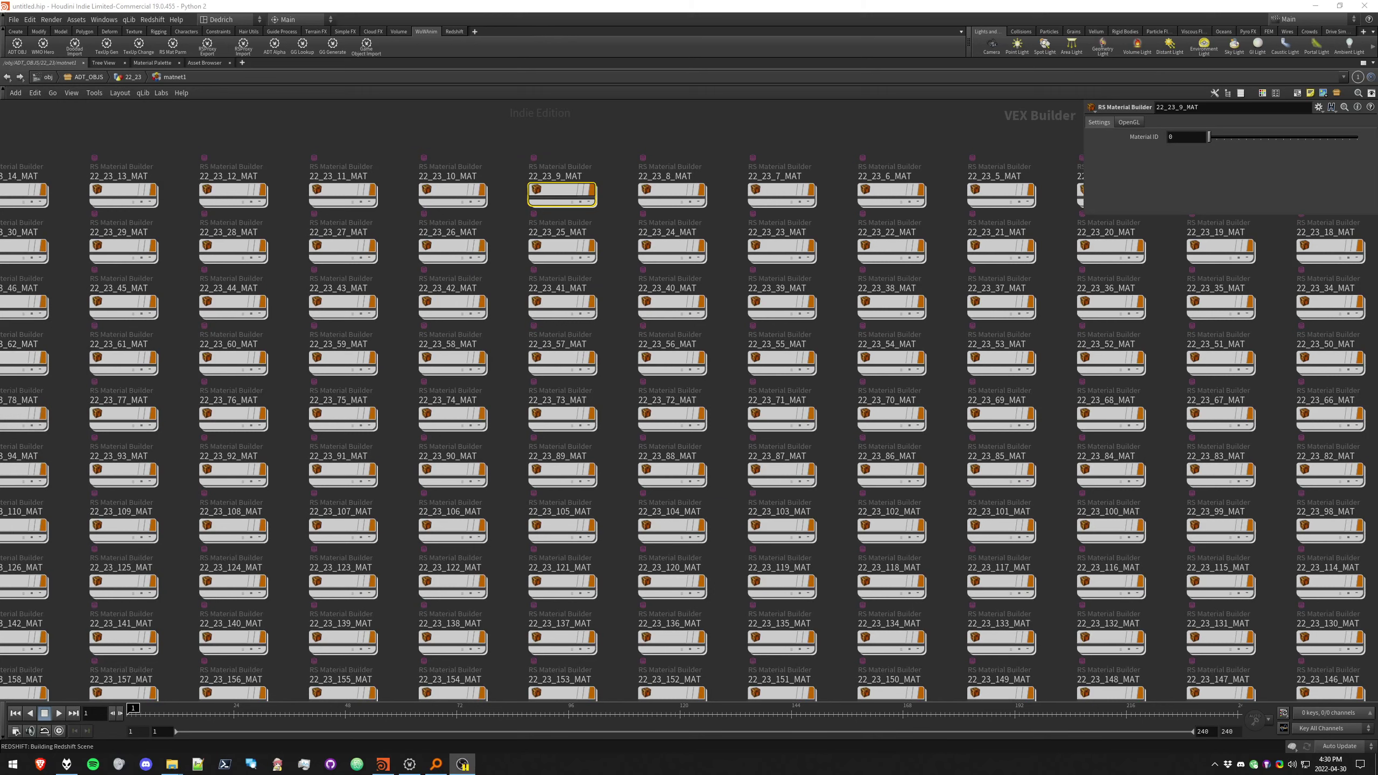
pyautogui.press('h')
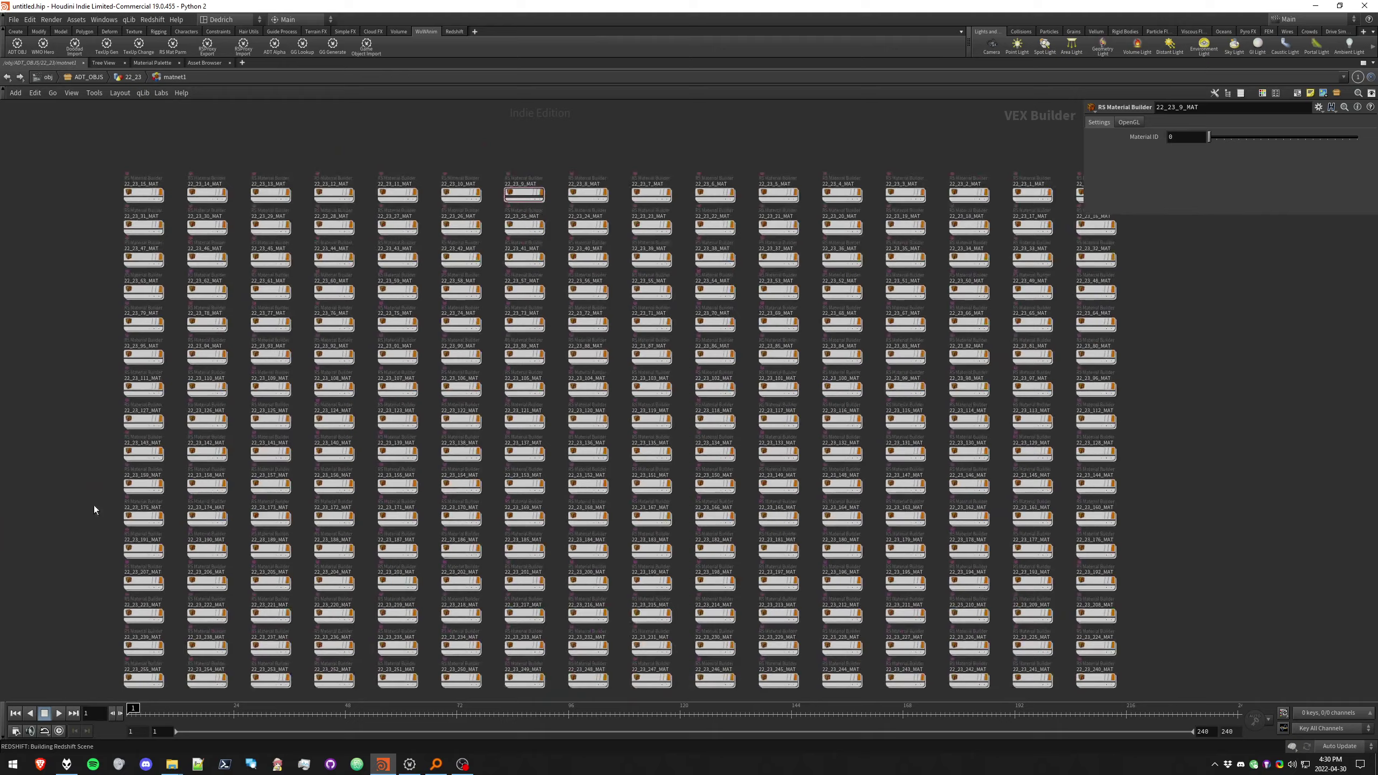
pyautogui.moveTo(94, 507); pyautogui.dragTo(113, 483, button='middle')
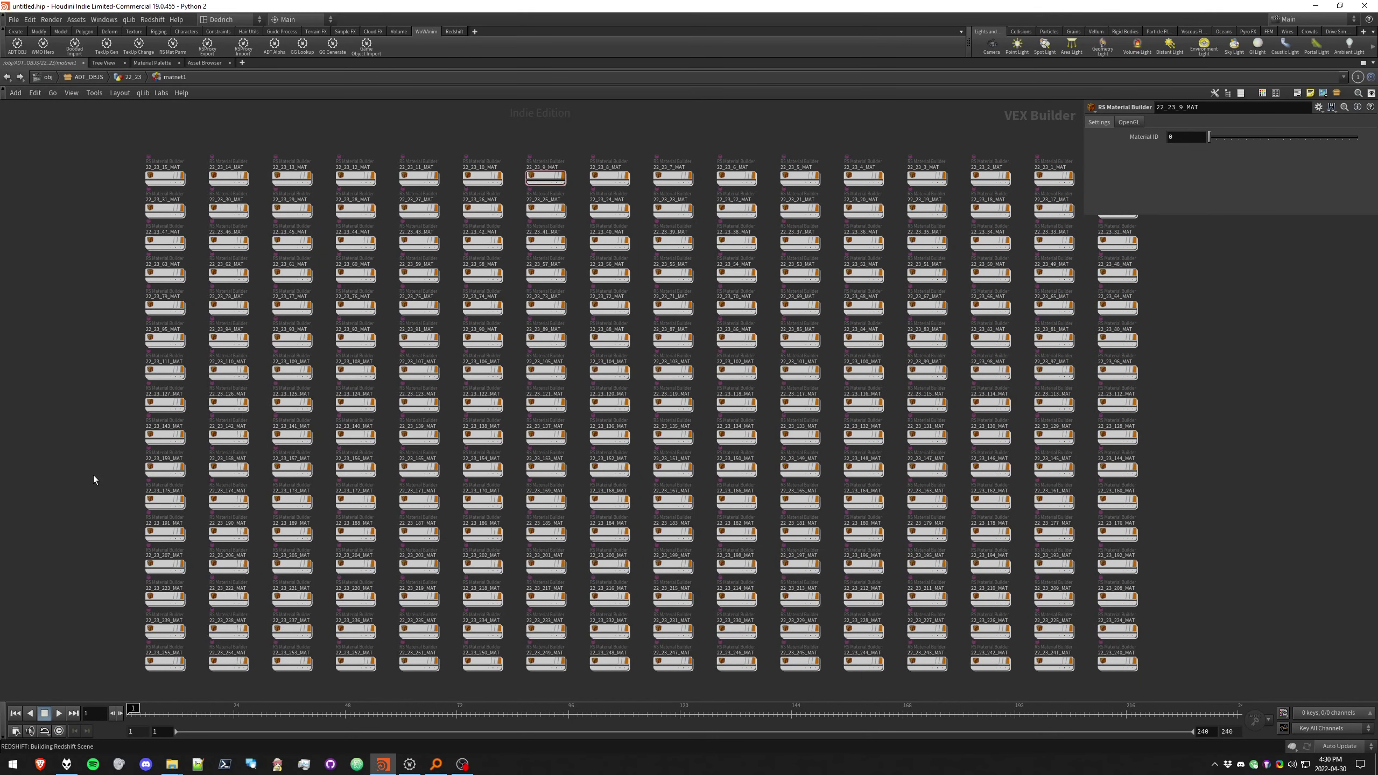
pyautogui.moveTo(117, 173); pyautogui.dragTo(1233, 706)
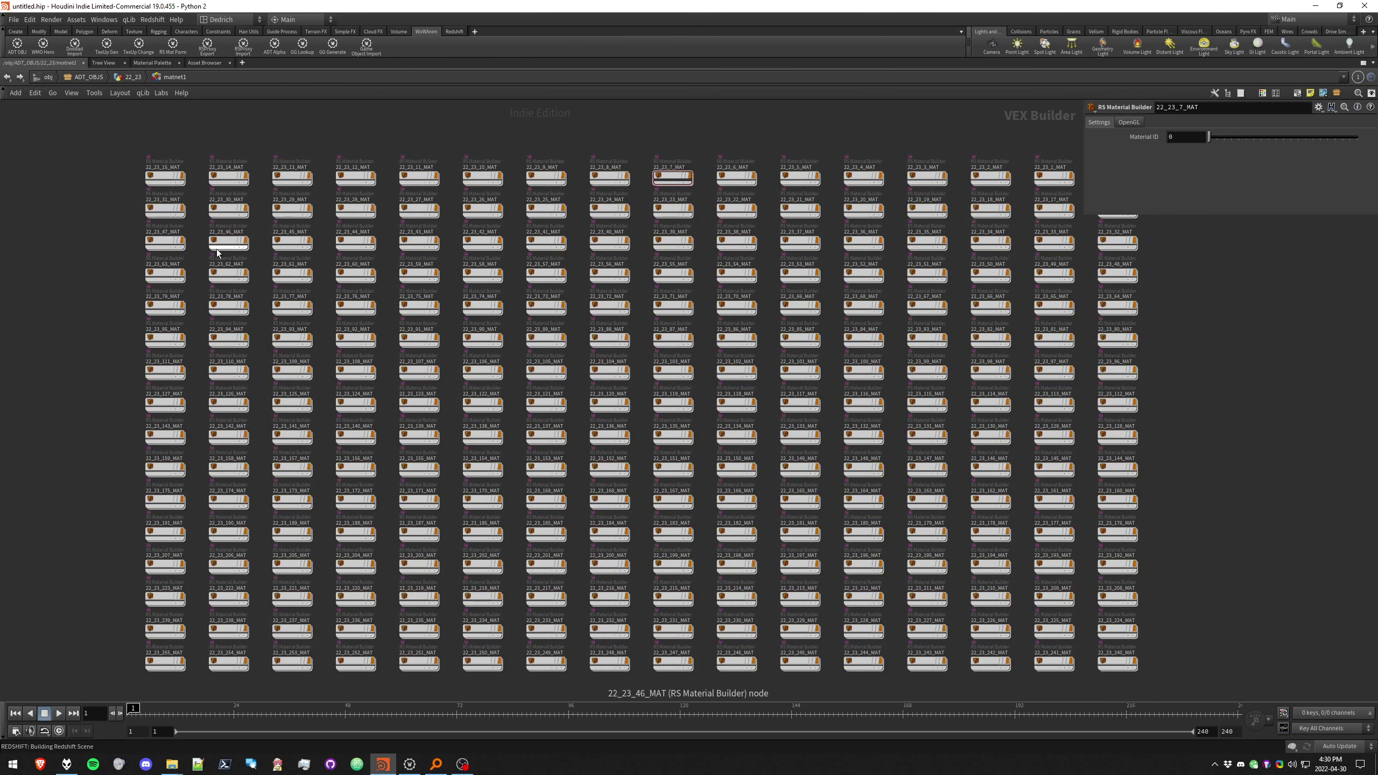
# Open the 22_23_15_MAT material builder and lay out its nodes automatically
pyautogui.doubleClick(163, 178)
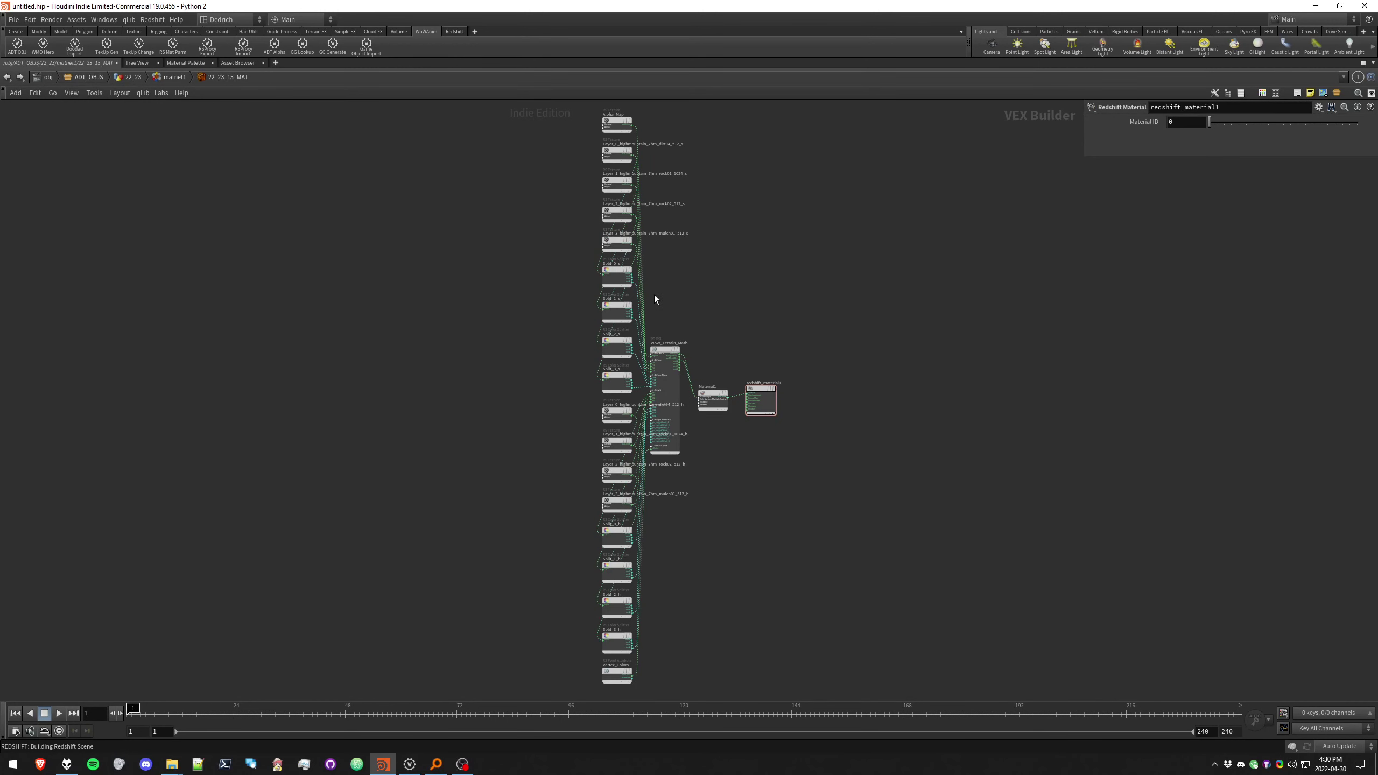
pyautogui.scroll(3, 672, 331)
pyautogui.press('l')
pyautogui.moveTo(441, 296); pyautogui.dragTo(441, 426, button='middle')
pyautogui.scroll(-1, 441, 426)
pyautogui.moveTo(525, 276); pyautogui.dragTo(507, 326, button='middle')
pyautogui.scroll(3, 526, 269)
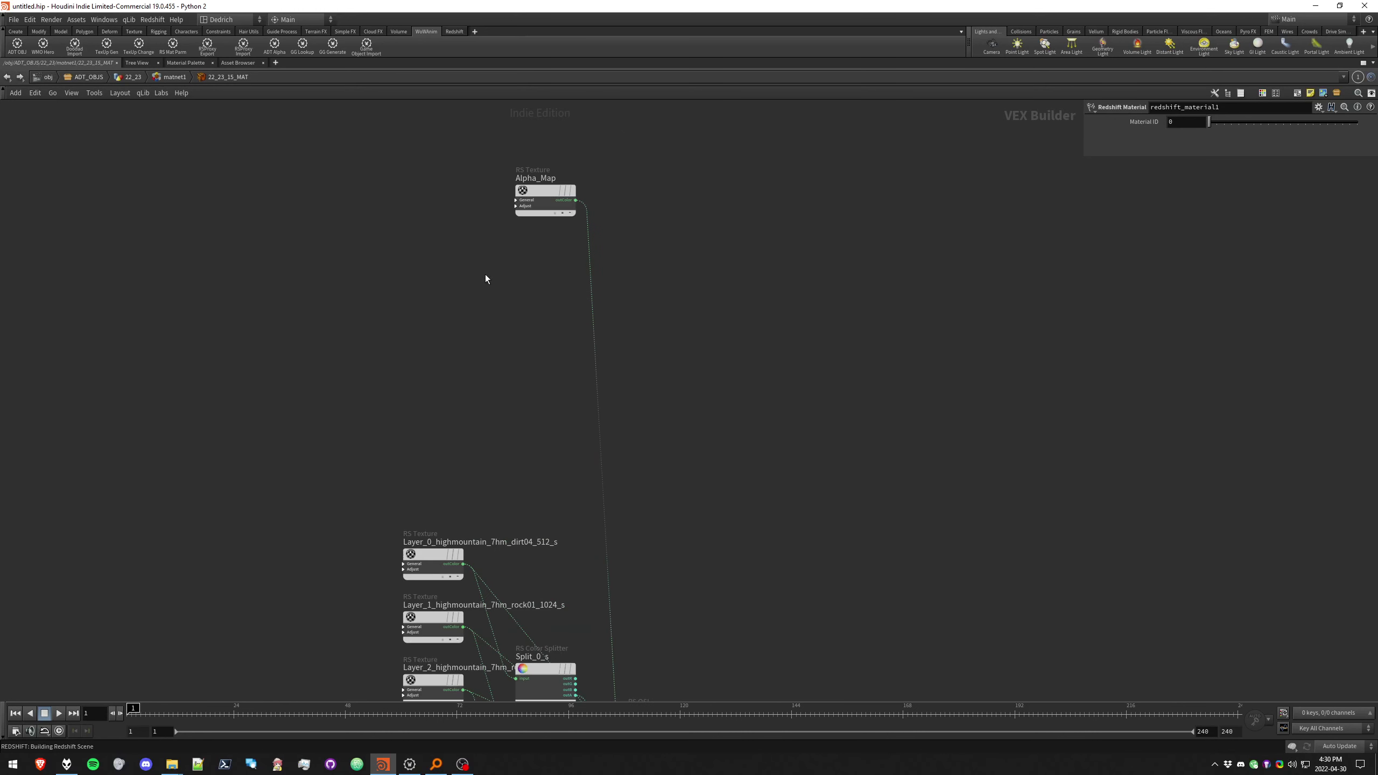
# Examine the Alpha_Map texture, the four _s layer textures and their color splitters in the material network
pyautogui.click(542, 202)
pyautogui.moveTo(693, 433); pyautogui.dragTo(685, 204, button='middle')
pyautogui.scroll(-1, 479, 305)
pyautogui.moveTo(338, 263); pyautogui.dragTo(454, 554)
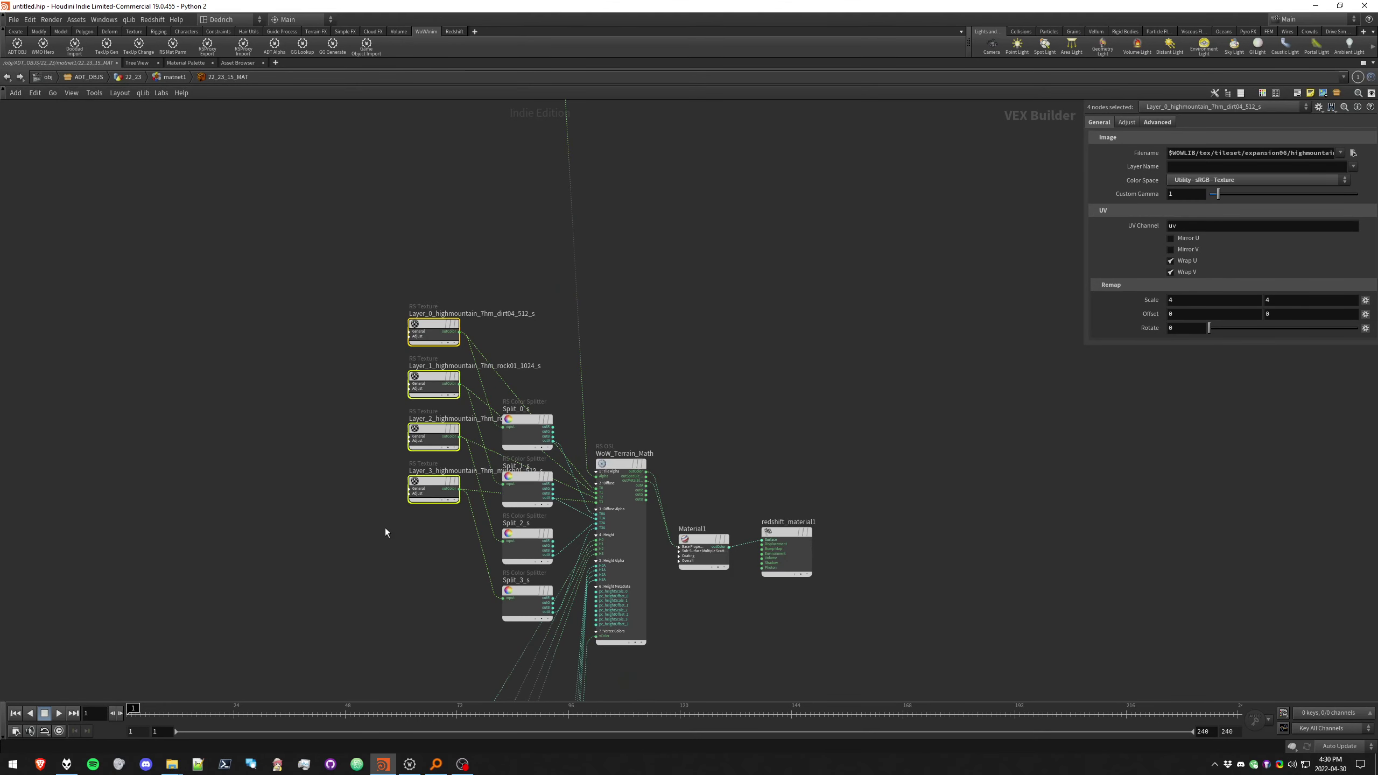
pyautogui.scroll(2, 363, 520)
pyautogui.moveTo(506, 395); pyautogui.dragTo(543, 634)
# Examine the four _h height layer textures against the _s textures, along with their color splitters and the Vertex_Colors node
pyautogui.moveTo(384, 630); pyautogui.dragTo(311, 312, button='middle')
pyautogui.moveTo(277, 299); pyautogui.dragTo(385, 659)
pyautogui.moveTo(297, 367); pyautogui.dragTo(381, 463, button='middle')
pyautogui.moveTo(454, 350); pyautogui.dragTo(328, 494, button='middle')
pyautogui.moveTo(524, 167); pyautogui.dragTo(240, 227)
pyautogui.click(289, 421)
pyautogui.moveTo(343, 617); pyautogui.dragTo(350, 196, button='middle')
pyautogui.scroll(1, 431, 318)
pyautogui.scroll(-2, 430, 323)
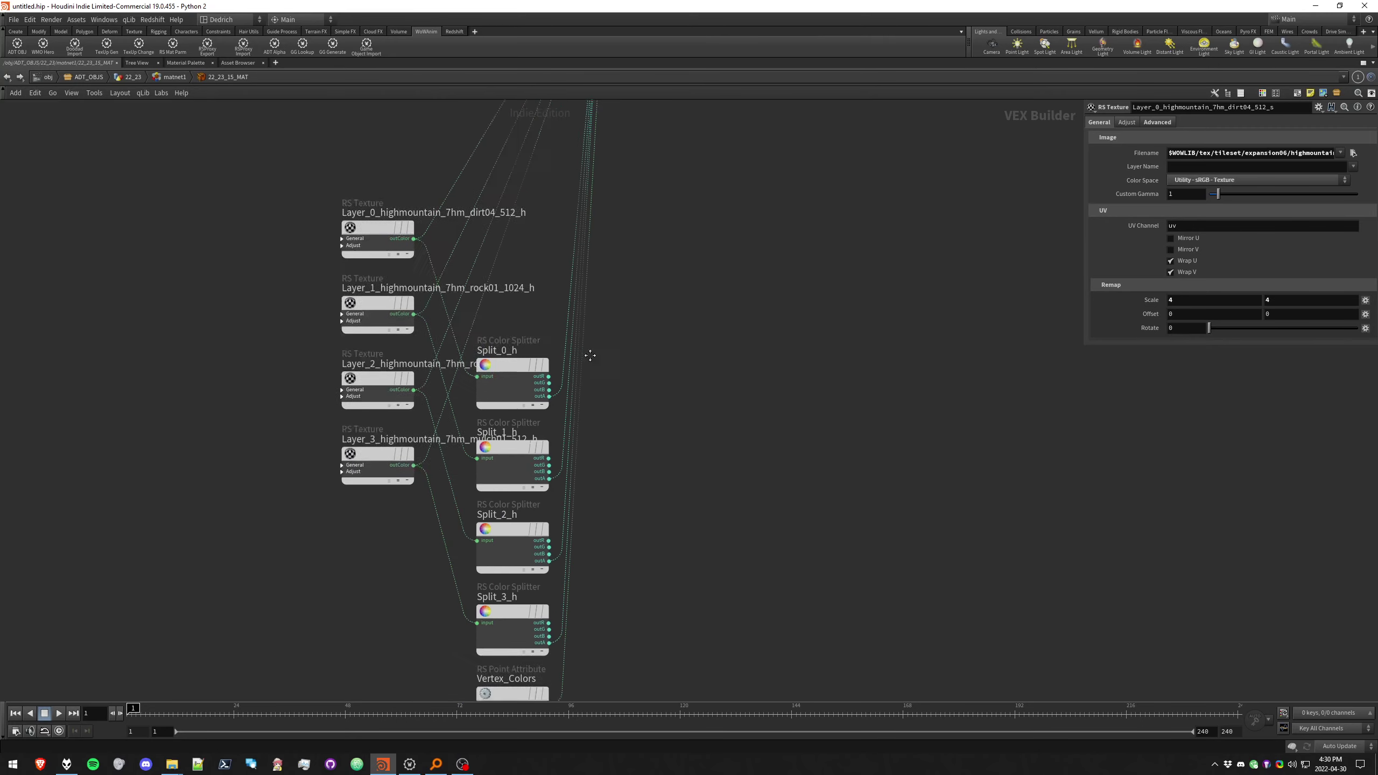
pyautogui.moveTo(592, 249); pyautogui.dragTo(488, 618)
pyautogui.moveTo(599, 323); pyautogui.dragTo(582, 532, button='middle')
pyautogui.scroll(-2, 588, 535)
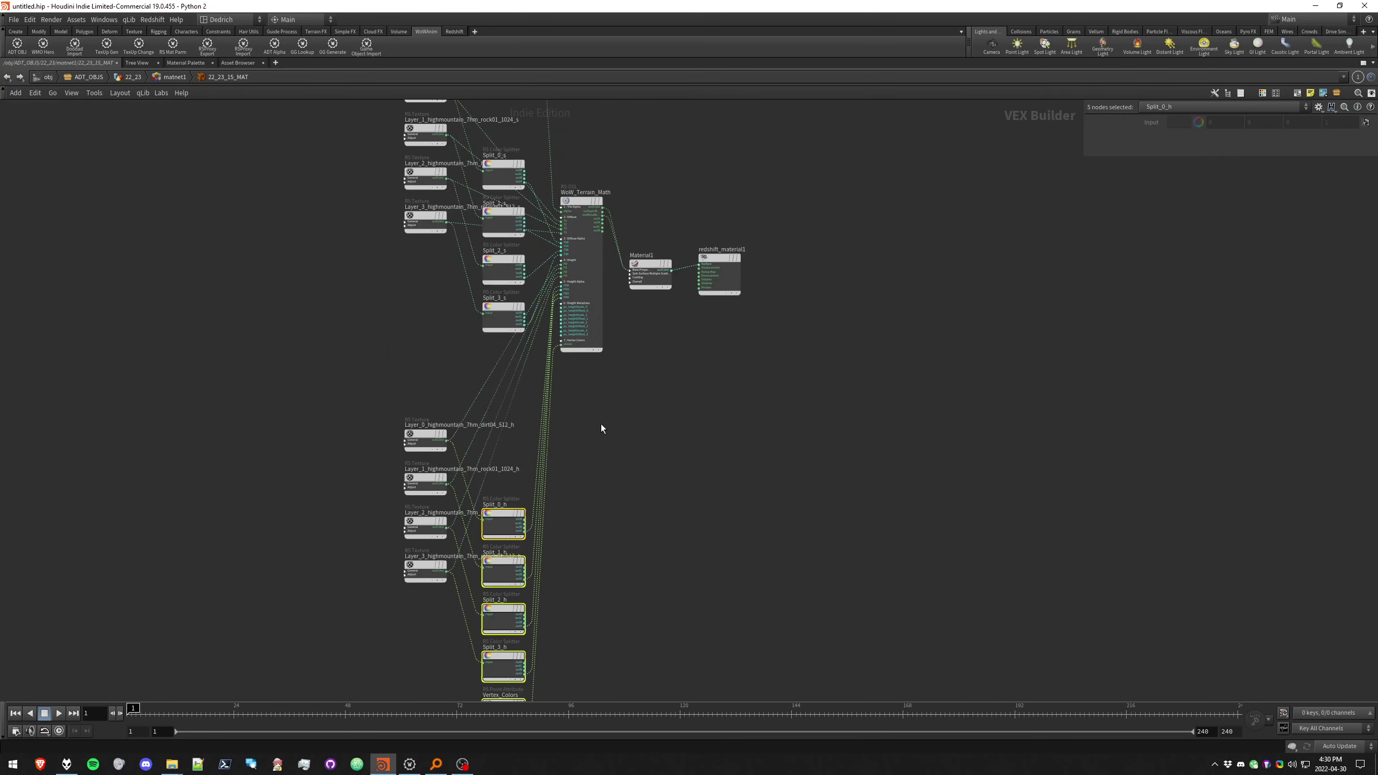
# Inspect the inputs and parameters of the WoW_Terrain_Math OSL node
pyautogui.moveTo(601, 408); pyautogui.dragTo(578, 505, button='middle')
pyautogui.scroll(2, 594, 469)
pyautogui.moveTo(589, 194); pyautogui.dragTo(581, 219, button='middle')
pyautogui.scroll(1, 581, 218)
pyautogui.click(531, 306)
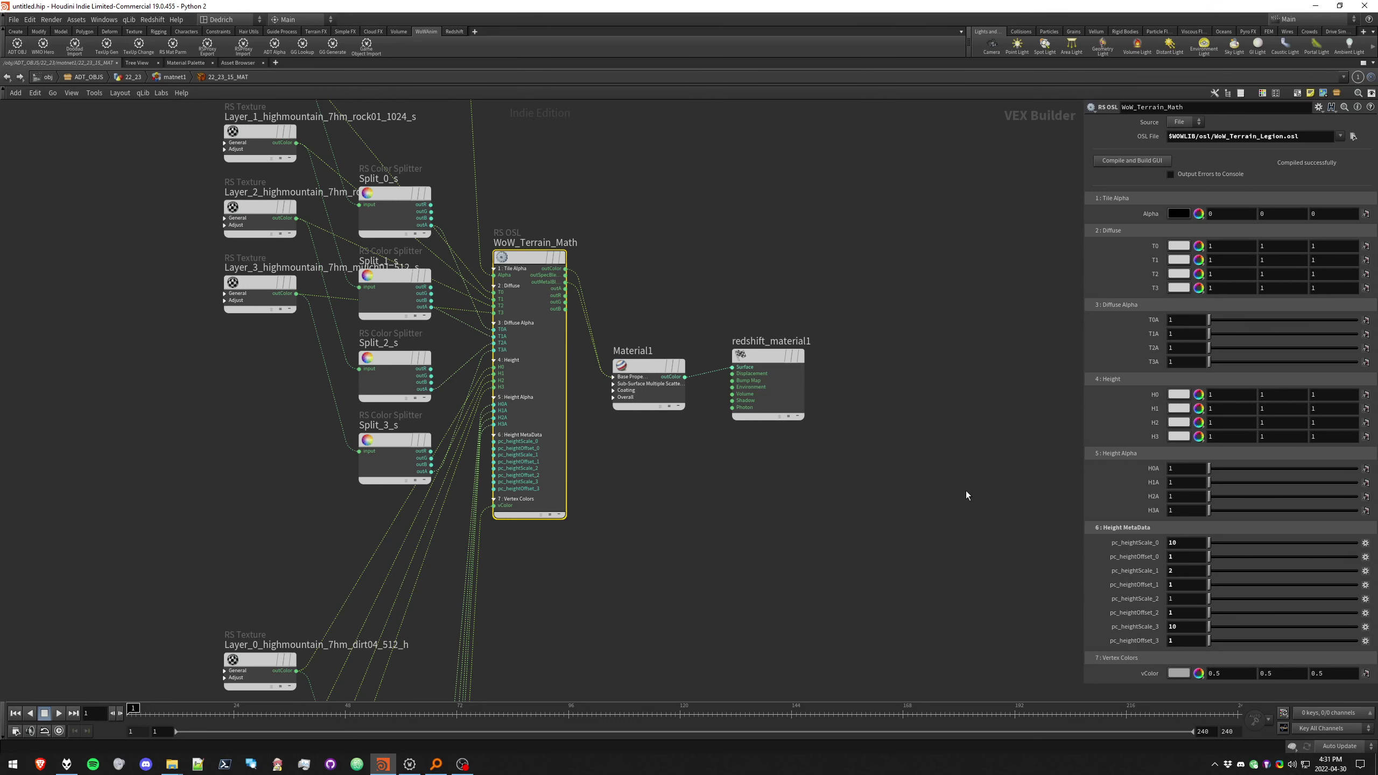
pyautogui.click(682, 284)
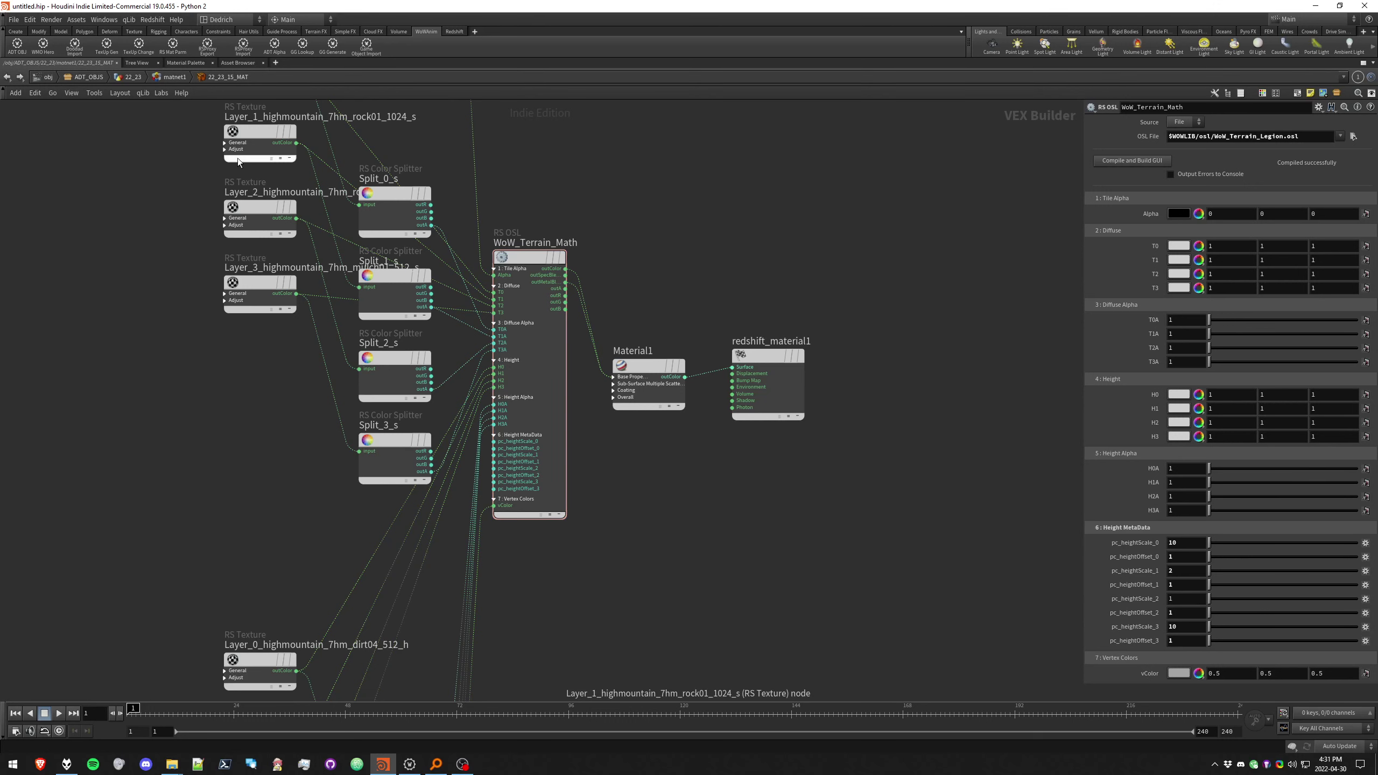
# Go back up to matnet1, highlight all of its material builders, and return to the ADT_OBJS network
pyautogui.click(178, 76)
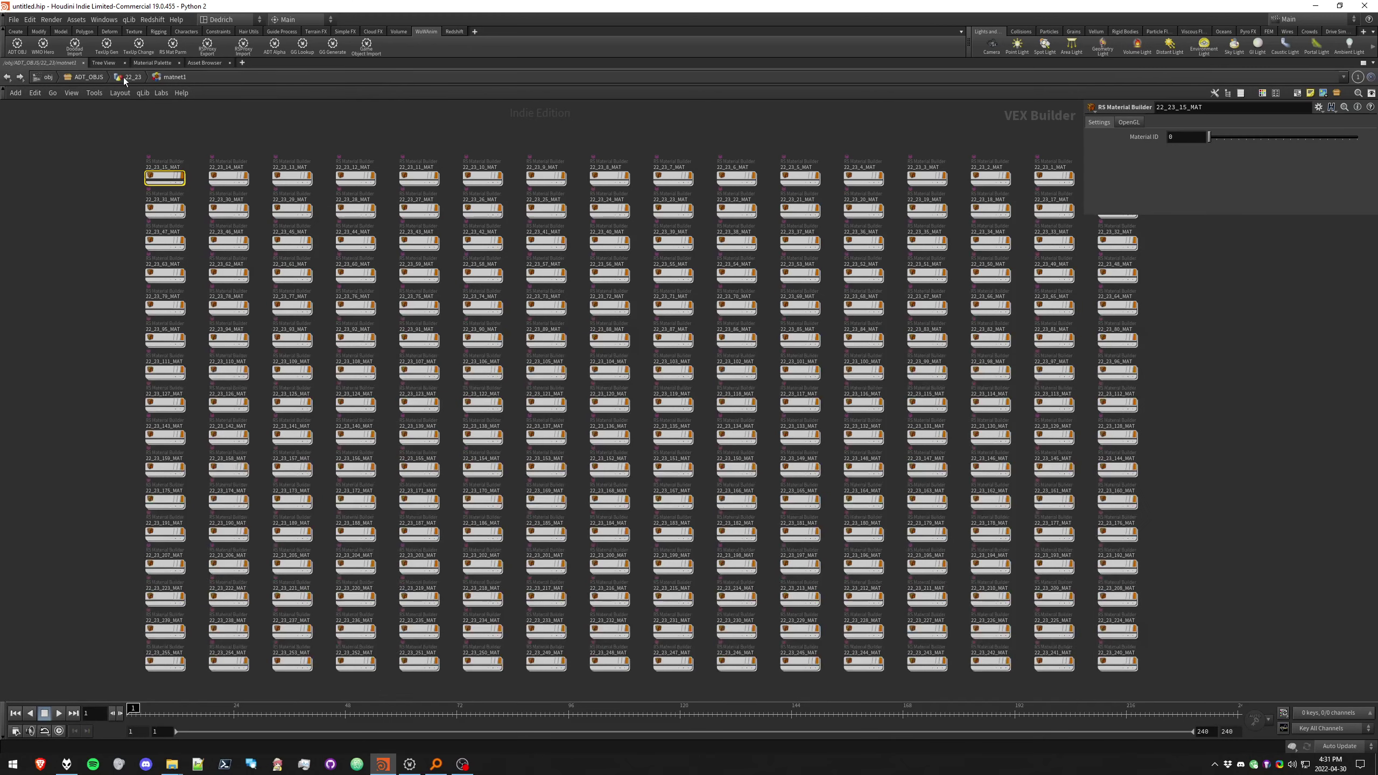
pyautogui.moveTo(99, 148); pyautogui.dragTo(1178, 680)
pyautogui.click(1214, 629)
pyautogui.click(130, 76)
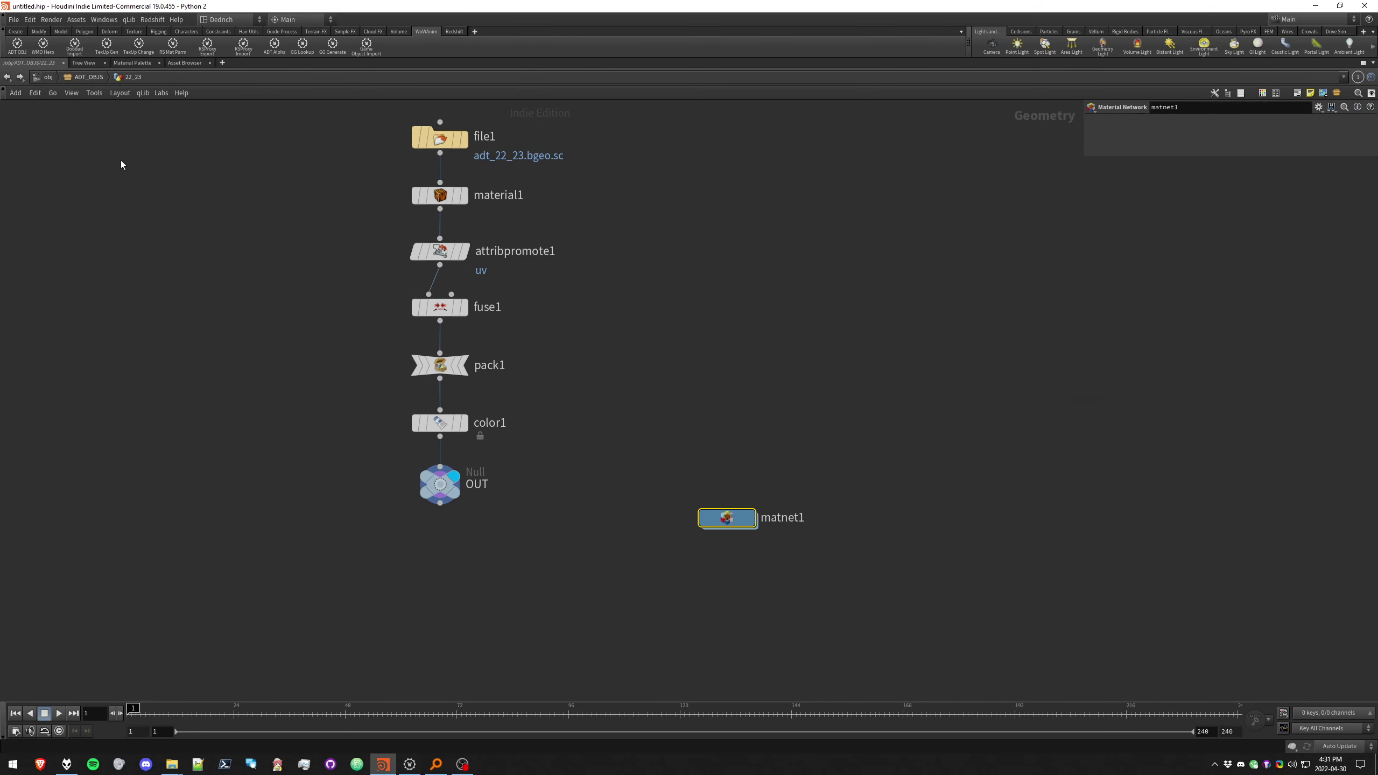
pyautogui.click(84, 77)
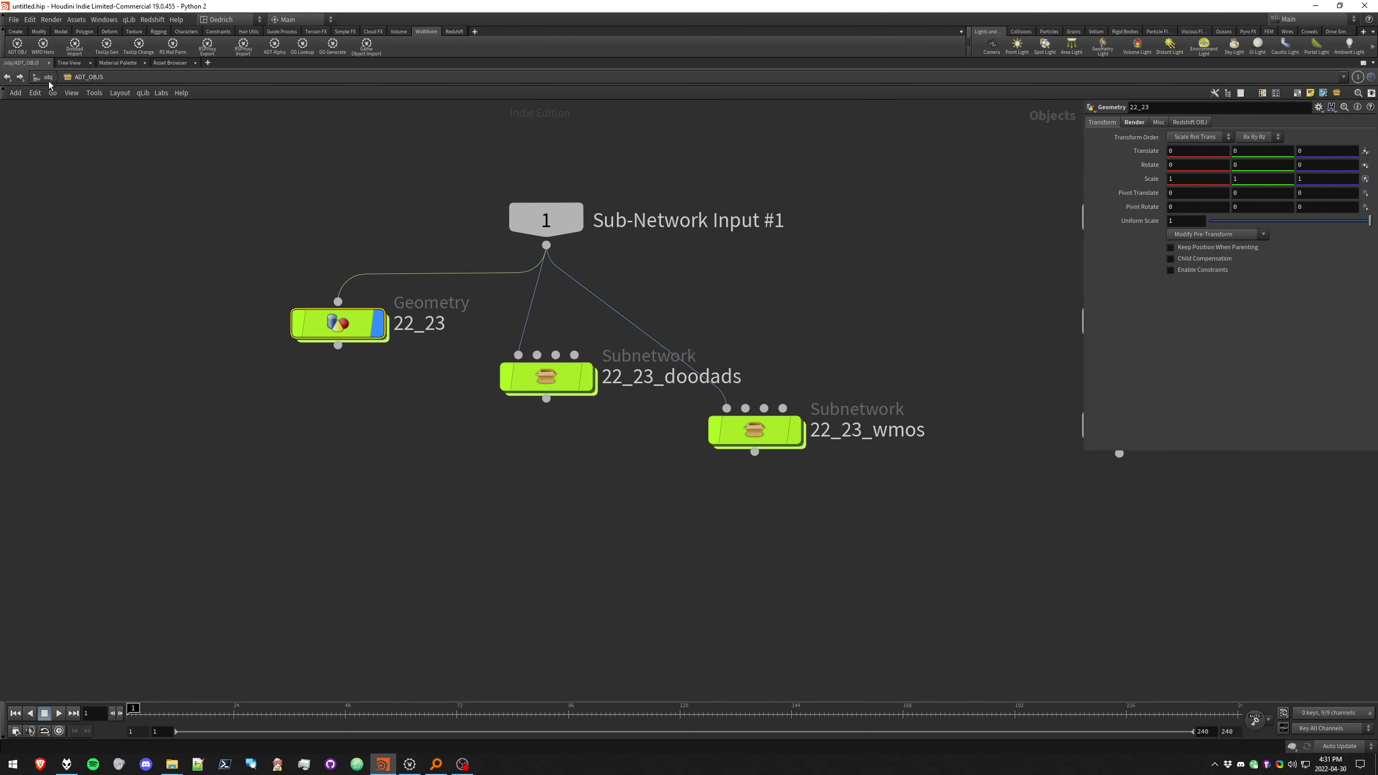
# Restore the multi-pane layout and turn on the display of the 22_23_doodads subnetwork
pyautogui.click(410, 234)
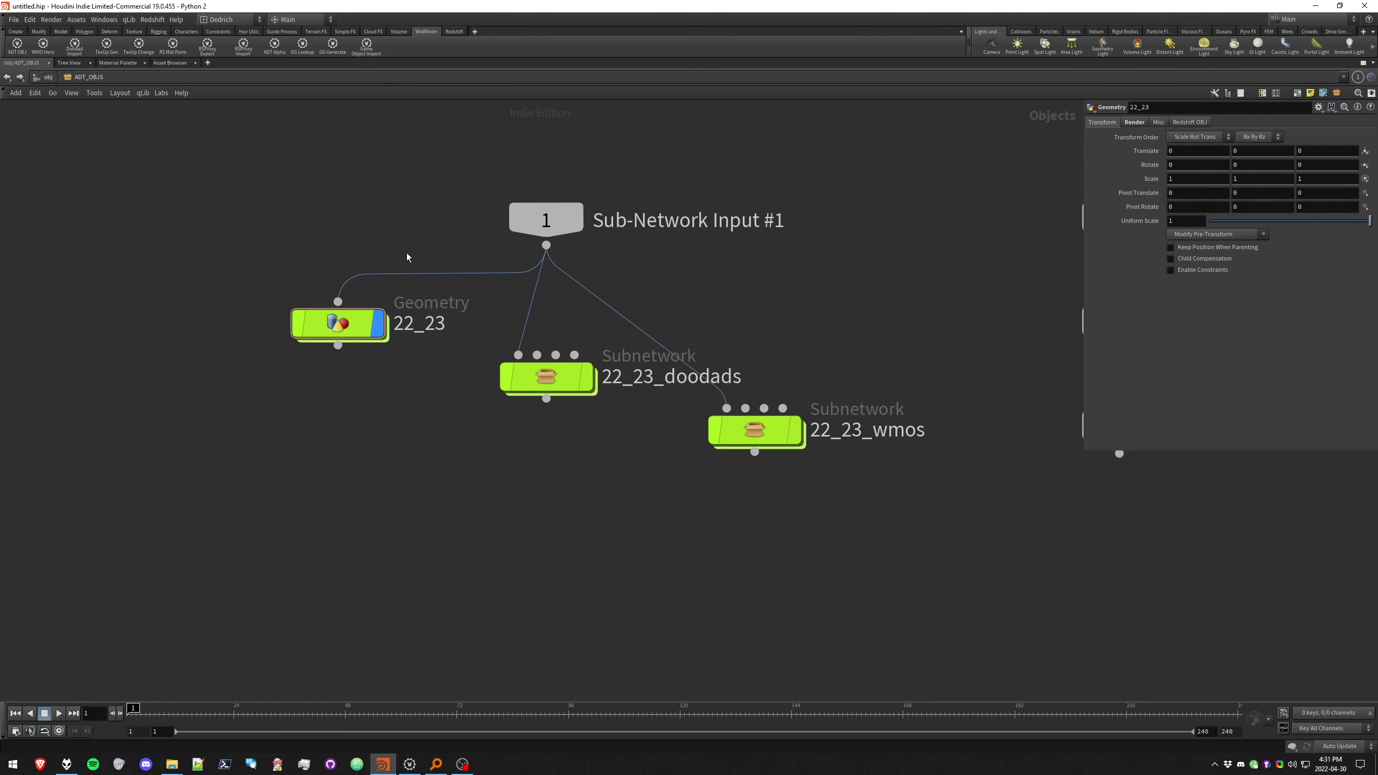
pyautogui.hotkey('ctrl', 'v')
pyautogui.hotkey('ctrl', 'z')
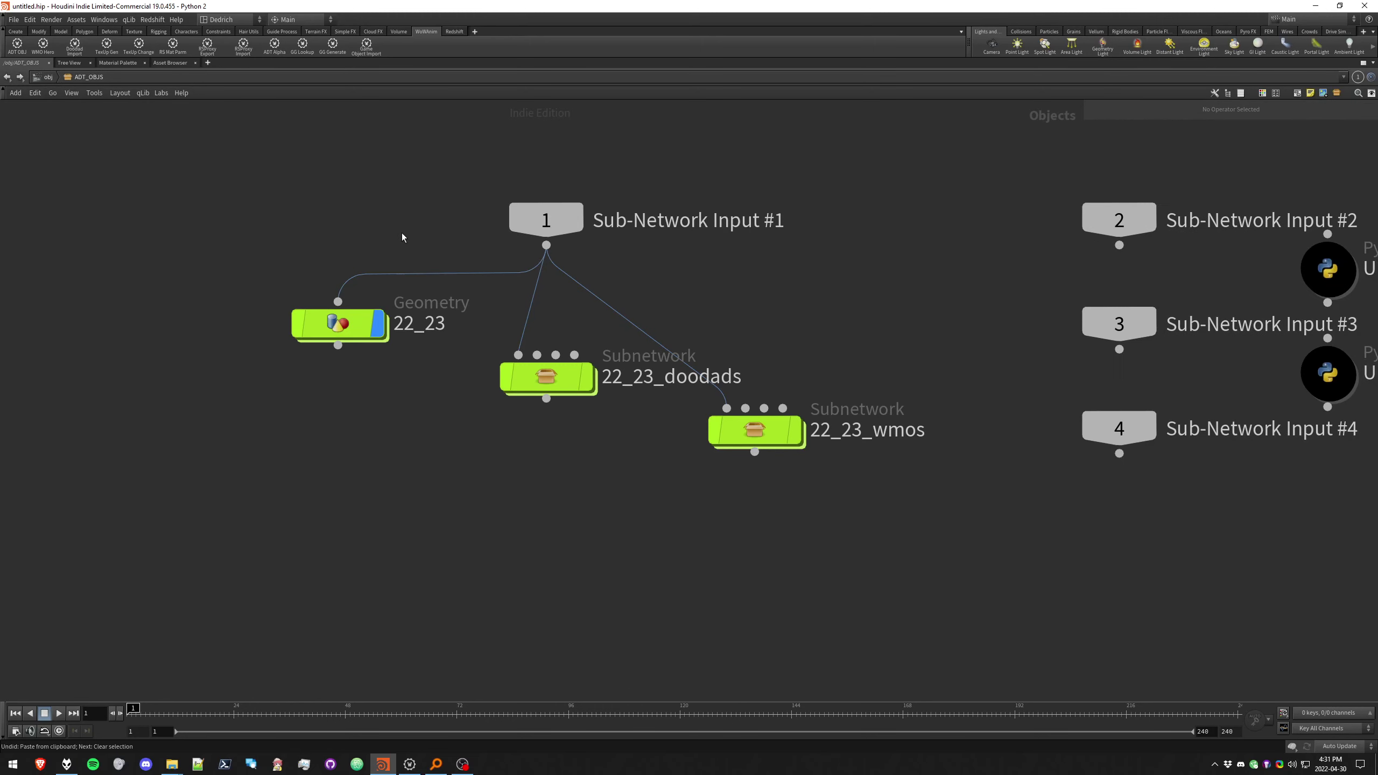
pyautogui.hotkey('ctrl', 'b')
pyautogui.moveTo(1025, 522)
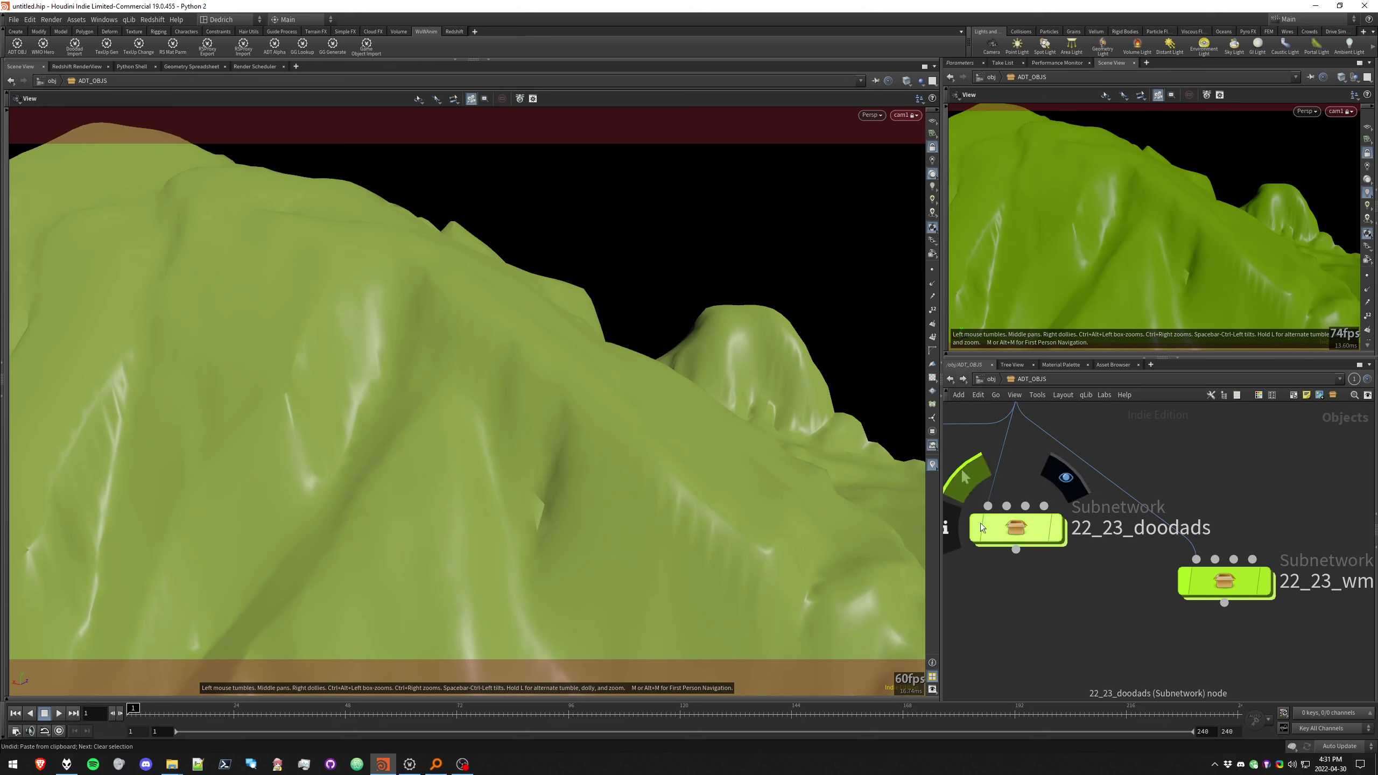
pyautogui.click(1064, 478)
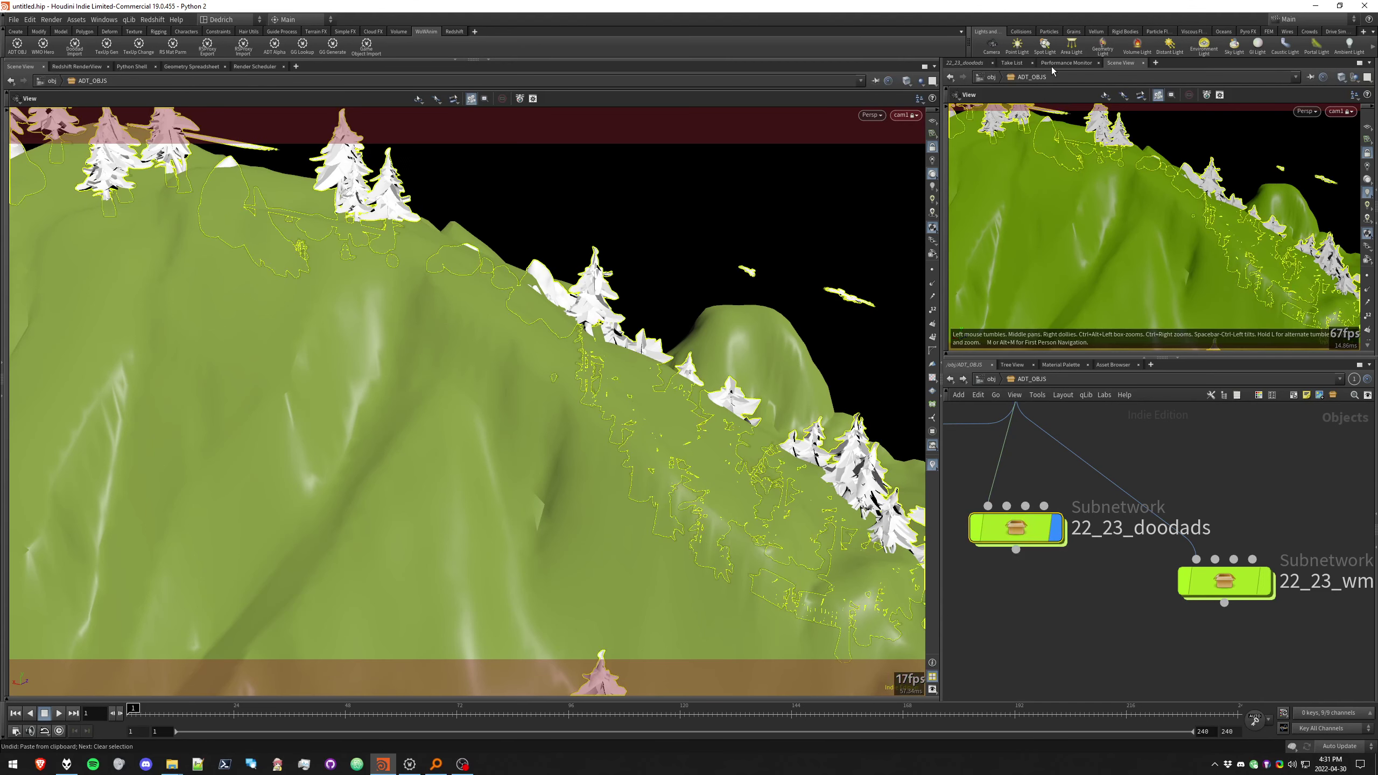
# Bring up the 22_23_doodads parameters and examine the placed doodads on the terrain up close and from farther away
pyautogui.click(967, 63)
pyautogui.moveTo(627, 359); pyautogui.dragTo(750, 689)
pyautogui.moveTo(723, 310); pyautogui.dragTo(374, 407, button='middle')
pyautogui.moveTo(374, 407); pyautogui.dragTo(624, 406, button='right')
pyautogui.moveTo(624, 406); pyautogui.dragTo(452, 411)
pyautogui.moveTo(452, 412); pyautogui.dragTo(542, 409, button='right')
pyautogui.moveTo(542, 409); pyautogui.dragTo(619, 380)
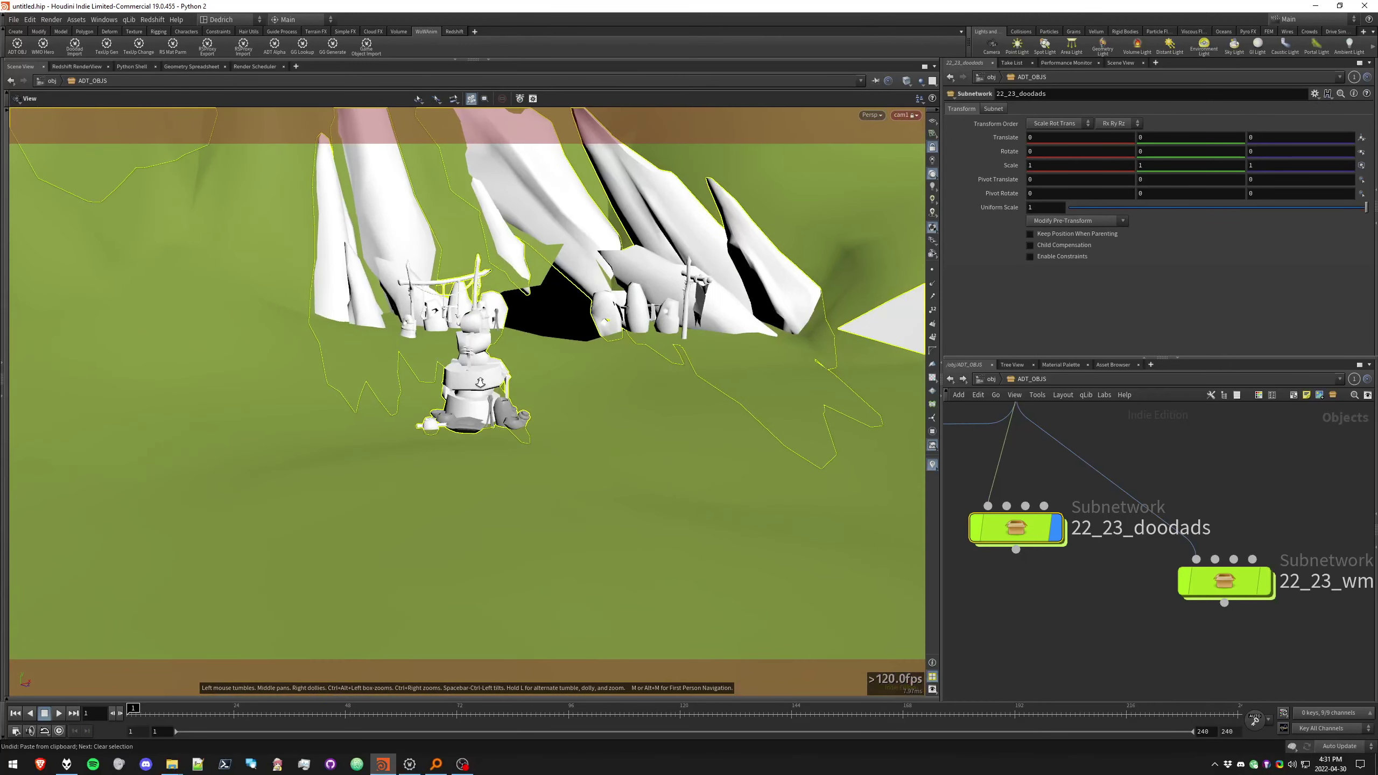
pyautogui.moveTo(618, 380); pyautogui.dragTo(233, 428, button='right')
pyautogui.moveTo(233, 428); pyautogui.dragTo(266, 414)
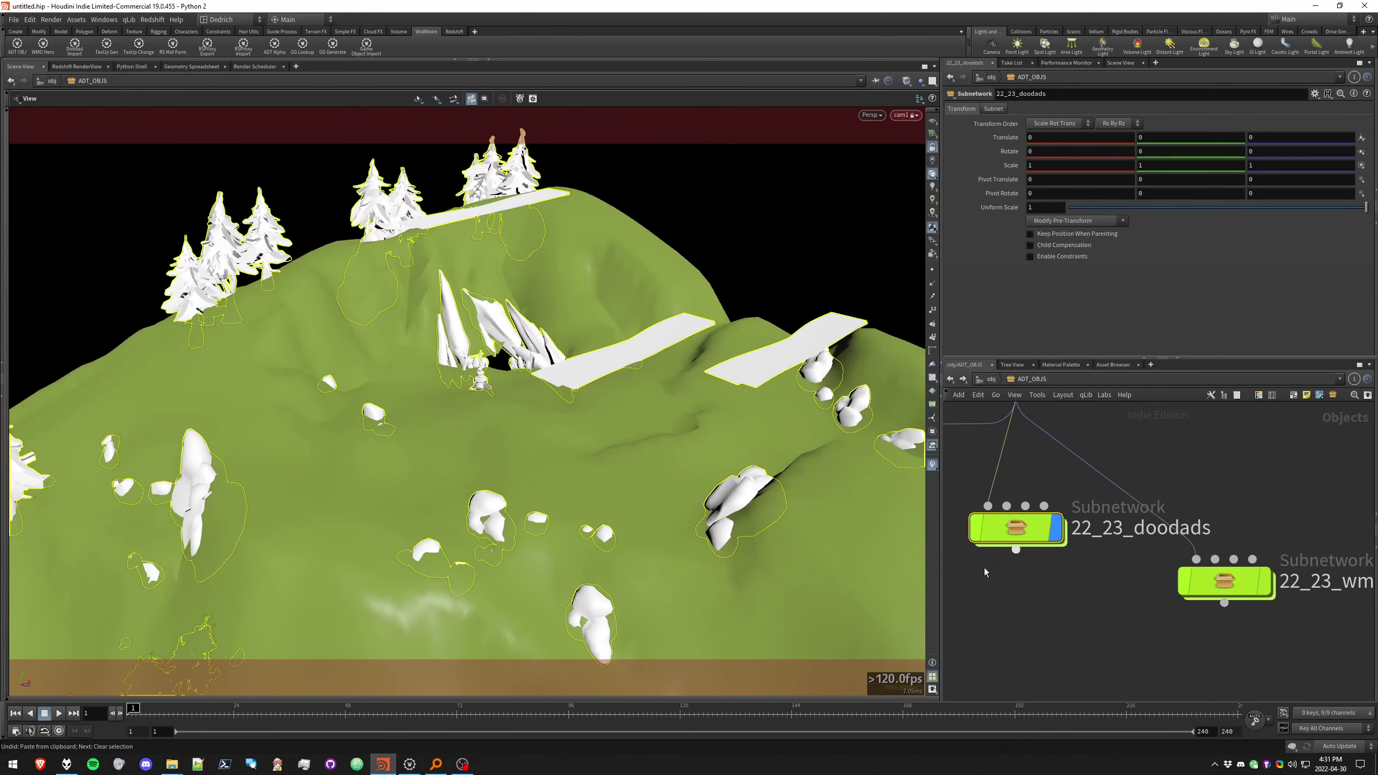
# Enter the 22_23_doodads subnetwork, look through the material builders in Doodad_Materials, and return to the subnetwork
pyautogui.moveTo(1008, 540); pyautogui.dragTo(1050, 560, button='middle')
pyautogui.doubleClick(1050, 558)
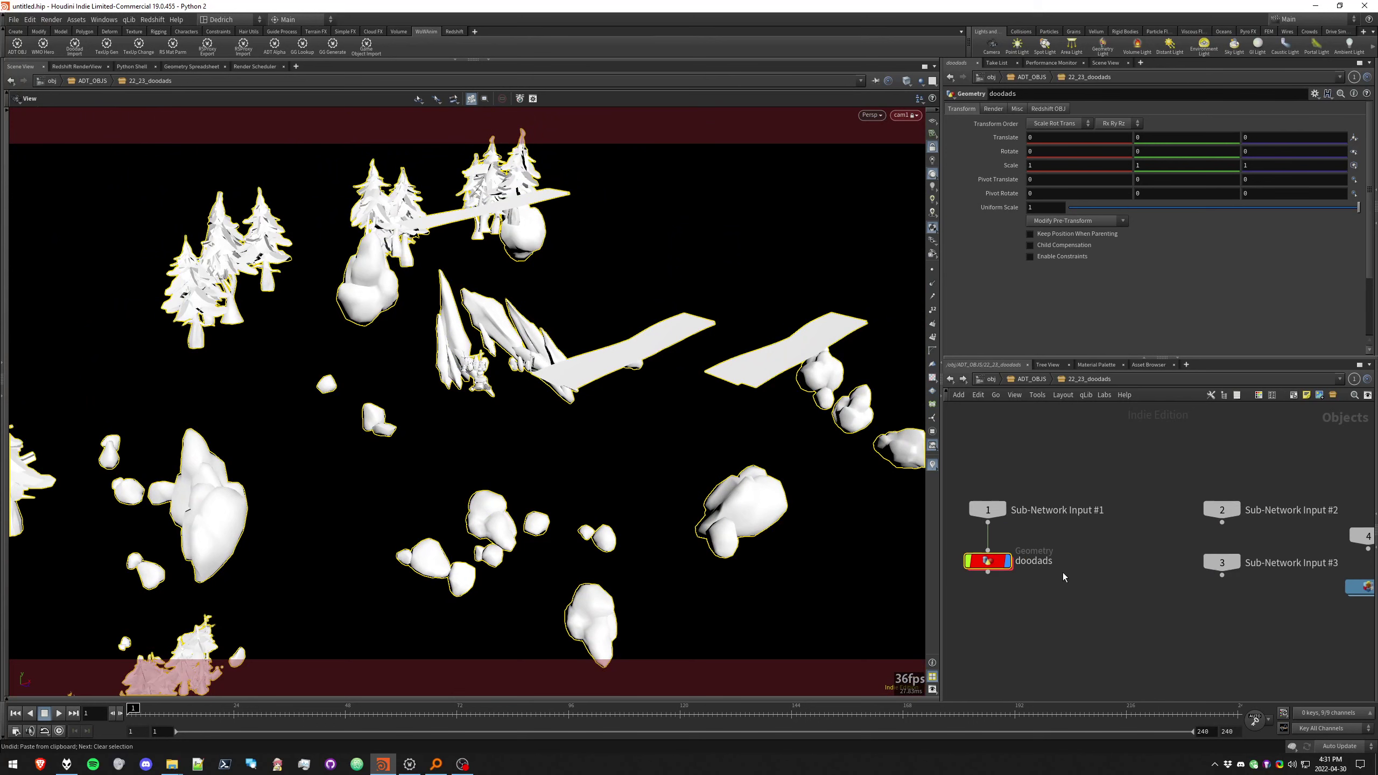
pyautogui.press('h')
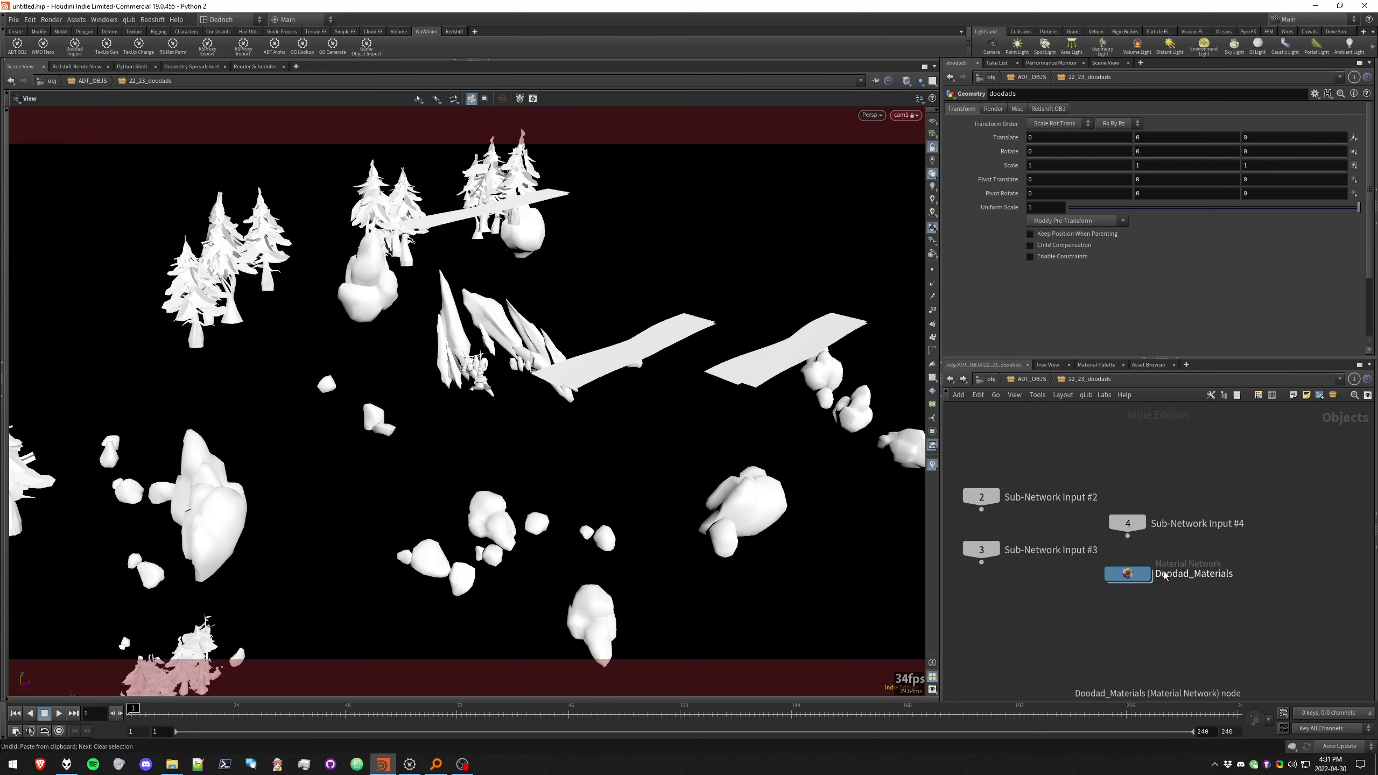
pyautogui.doubleClick(1125, 576)
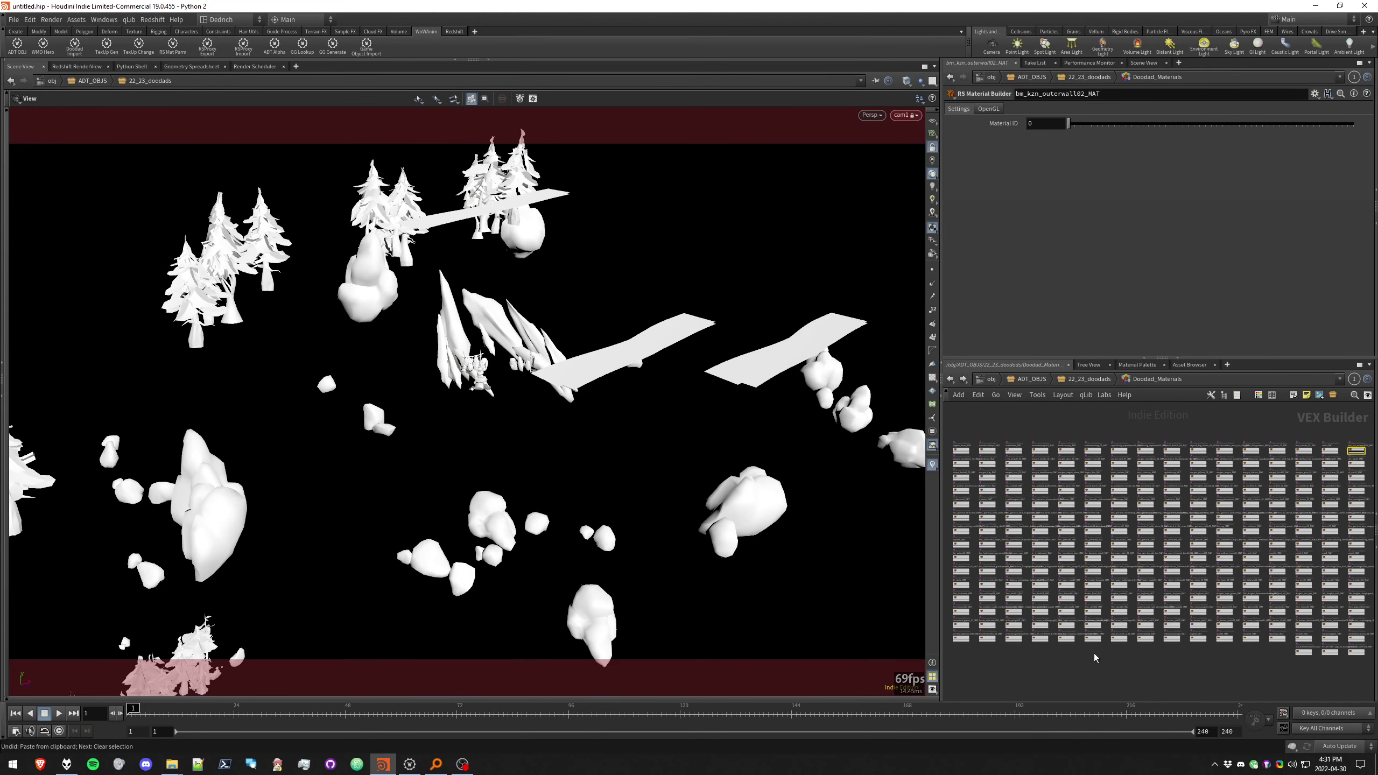
pyautogui.moveTo(961, 673); pyautogui.dragTo(1318, 434)
pyautogui.scroll(5, 1254, 435)
pyautogui.click(1133, 437)
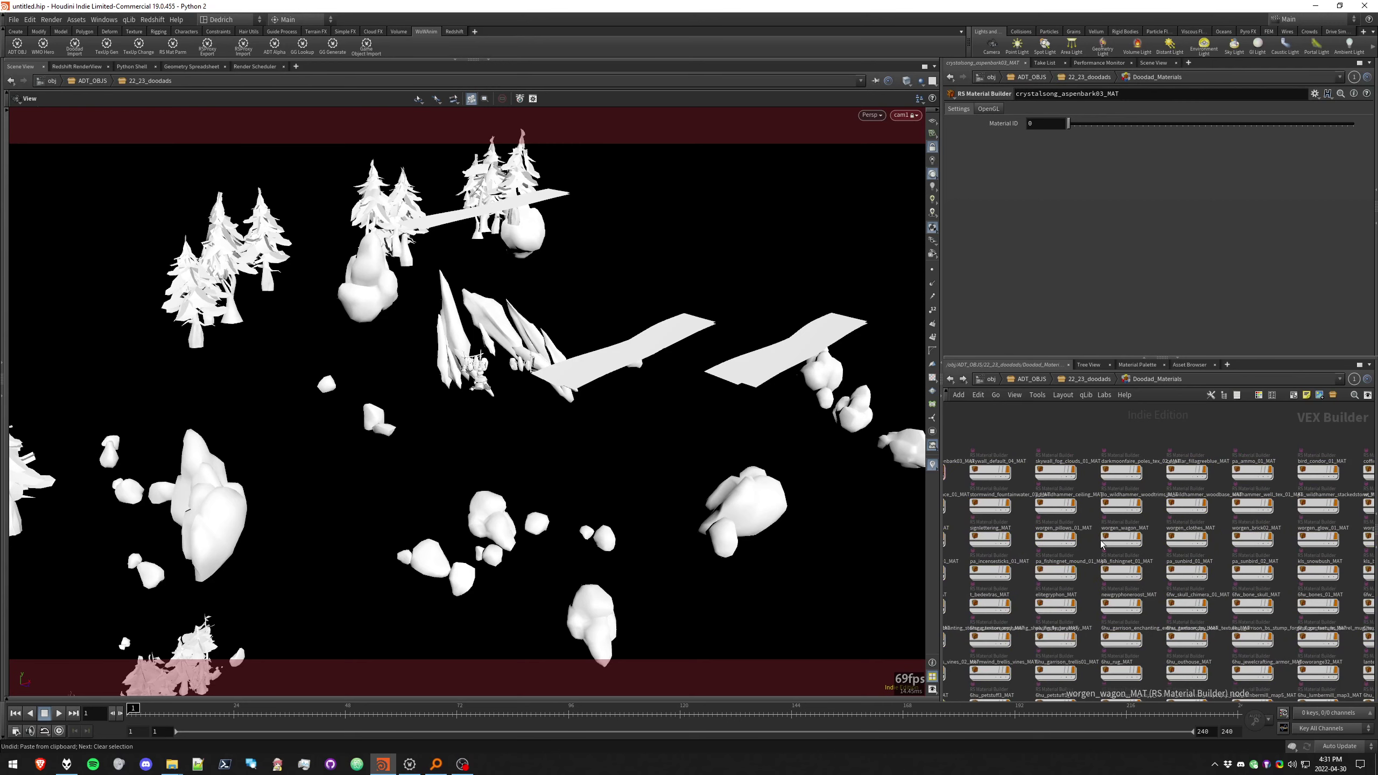
pyautogui.press('u')
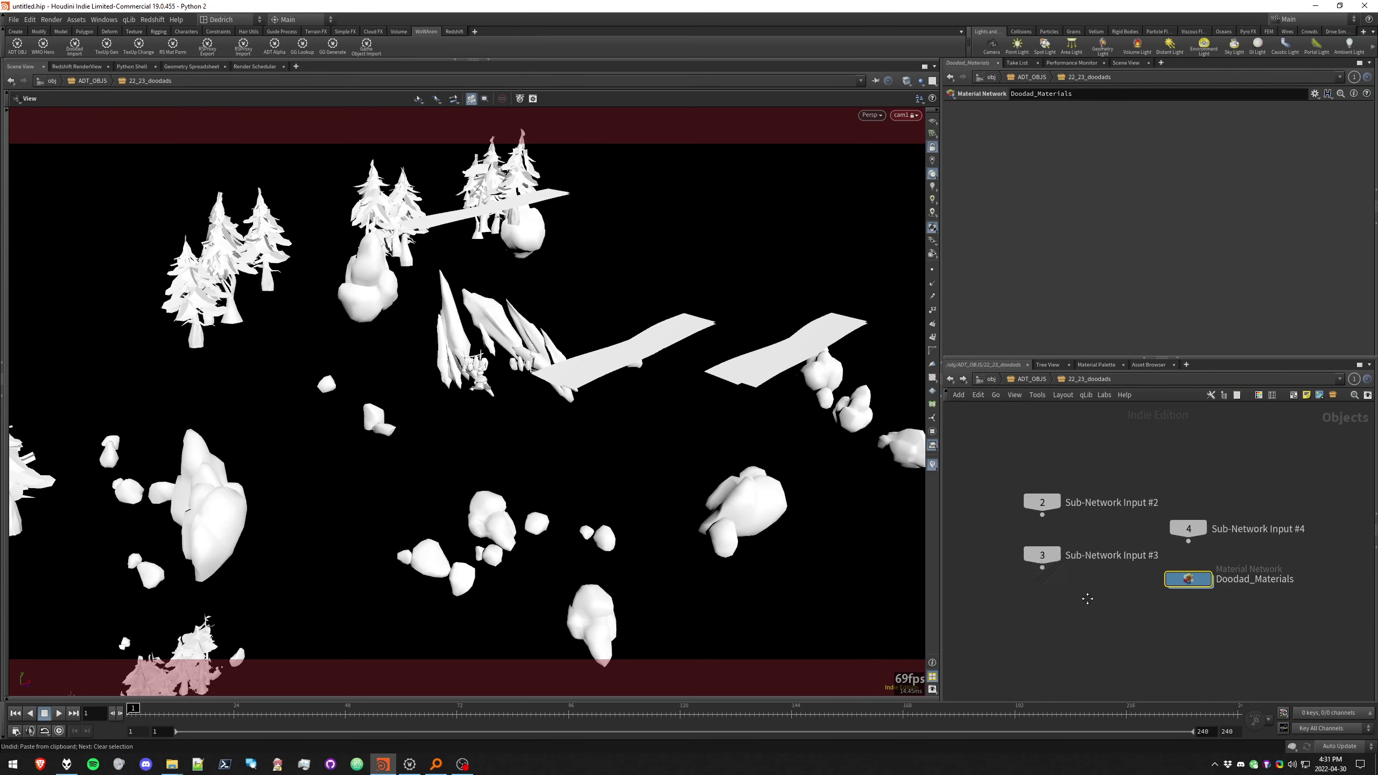
# Enter the doodads geometry network and display the Combined_Doodads file node with its parameters
pyautogui.moveTo(529, 357); pyautogui.dragTo(569, 383)
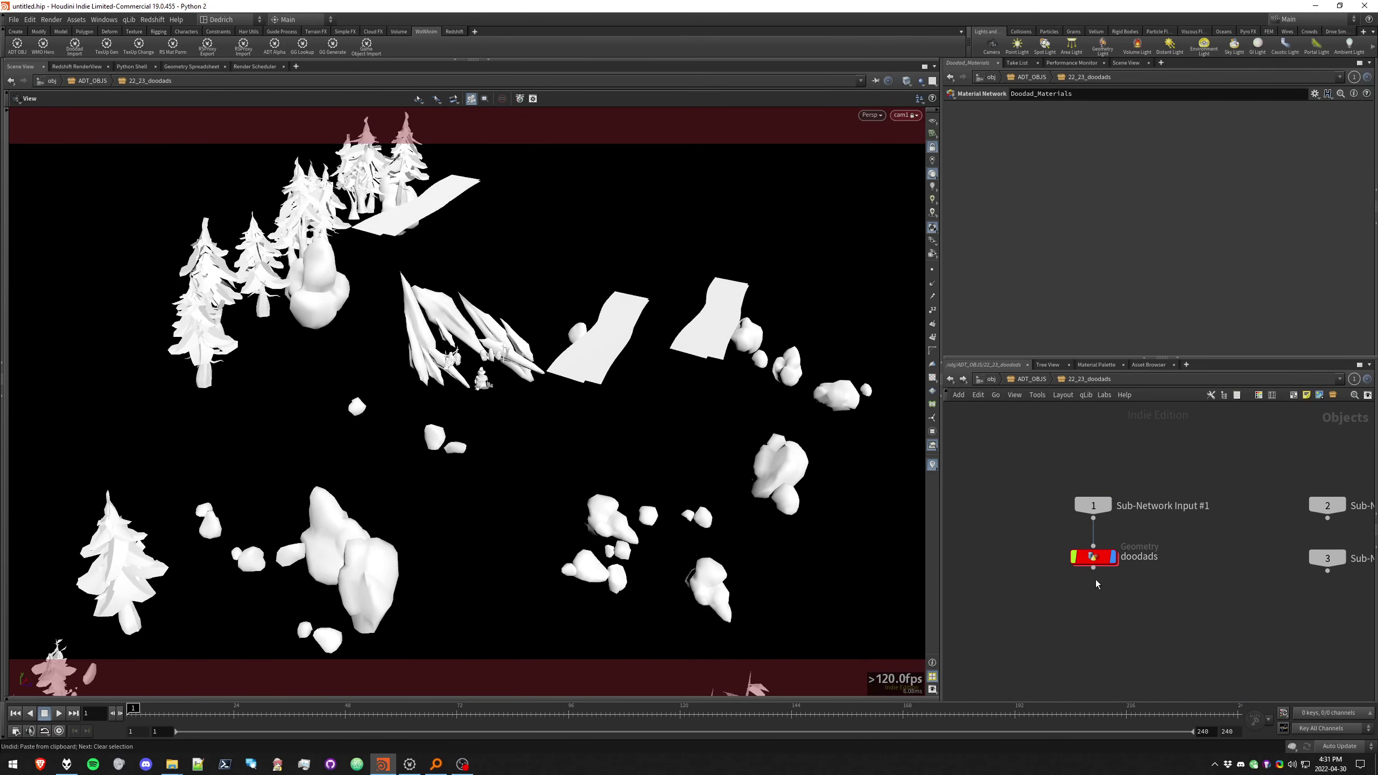
pyautogui.doubleClick(1095, 558)
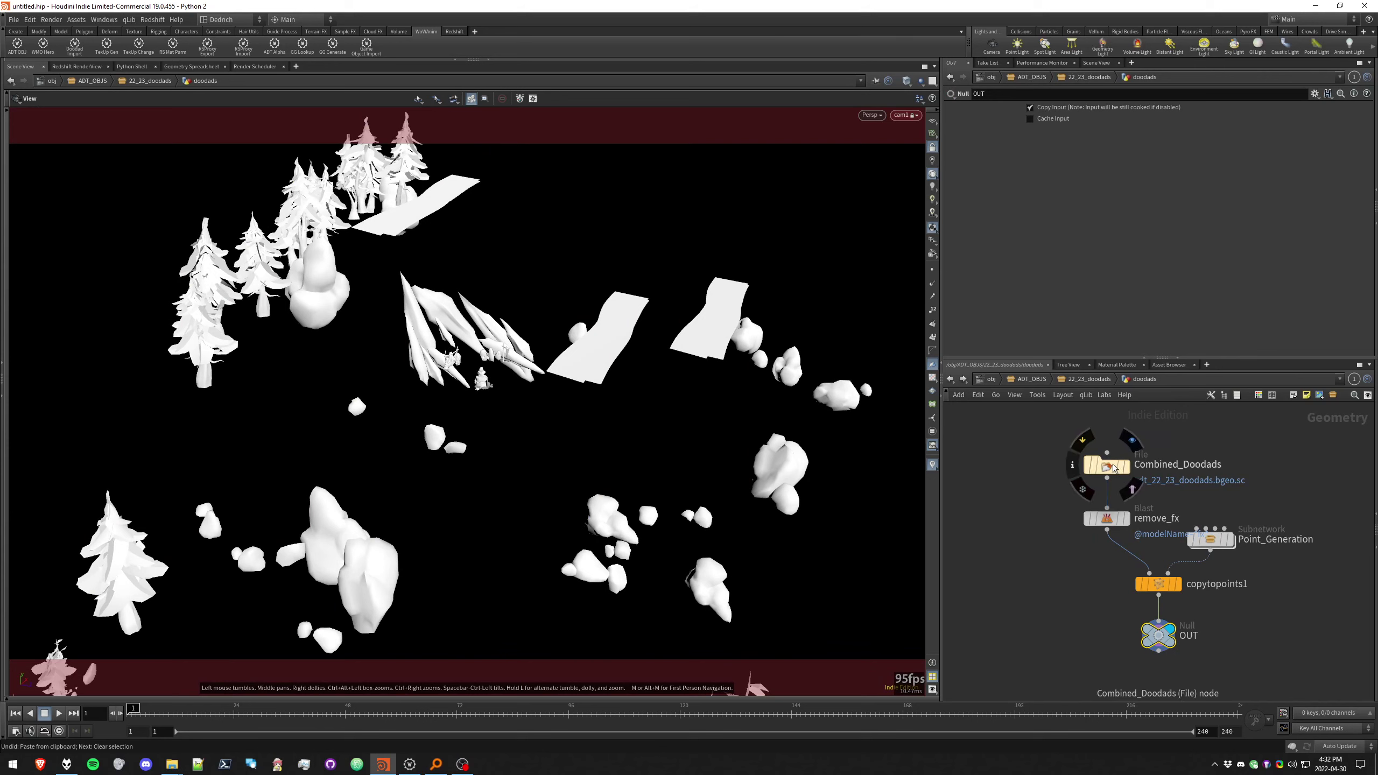
pyautogui.click(1130, 441)
pyautogui.click(1101, 466)
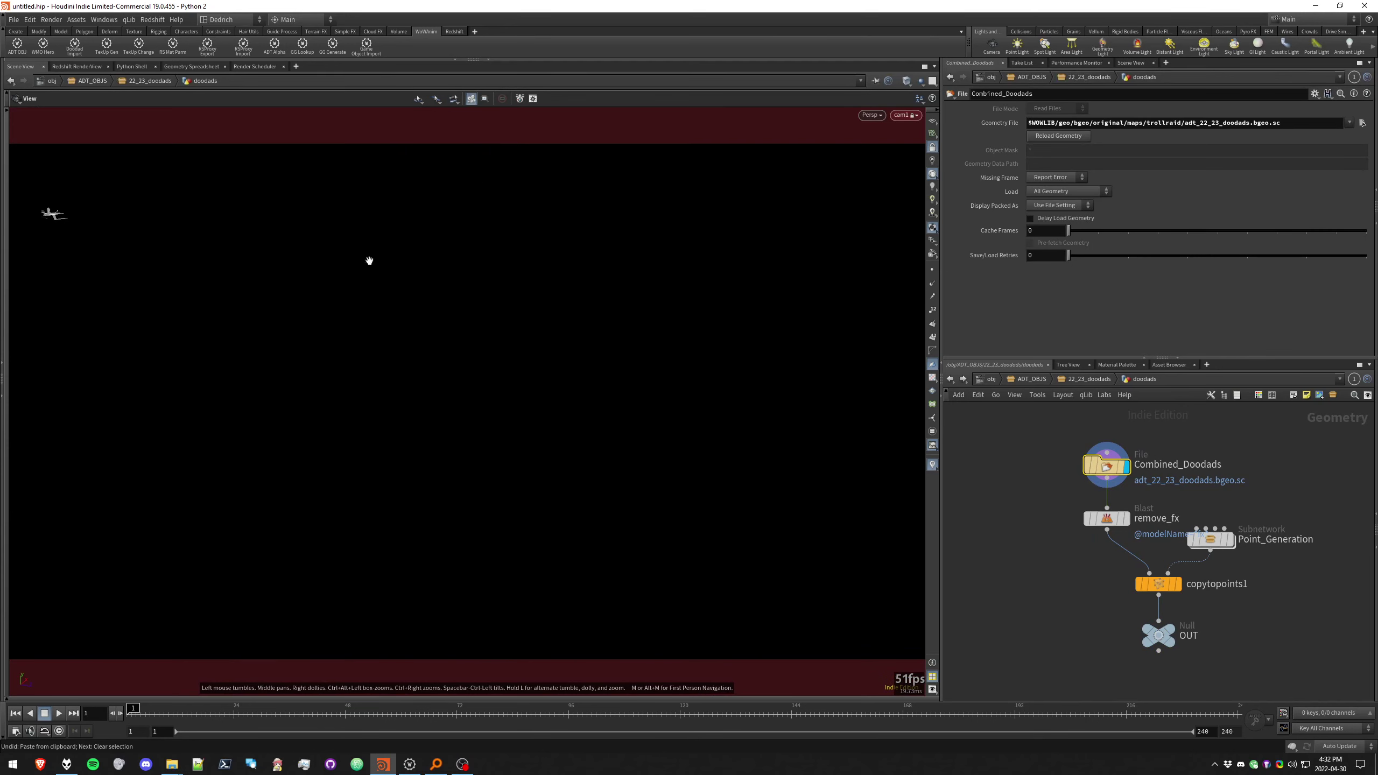
# Frame the Combined_Doodads geometry in the viewport and examine the overlapping models from several angles, toggling wireframe shading
pyautogui.press('g')
pyautogui.moveTo(457, 395)
pyautogui.mouseDown()
pyautogui.moveTo(659, 378)
pyautogui.moveTo(565, 417)
pyautogui.moveTo(673, 412)
pyautogui.moveTo(461, 431)
pyautogui.moveTo(645, 425)
pyautogui.mouseUp()
pyautogui.press('w')
pyautogui.press('w')
pyautogui.moveTo(525, 409); pyautogui.dragTo(624, 412)
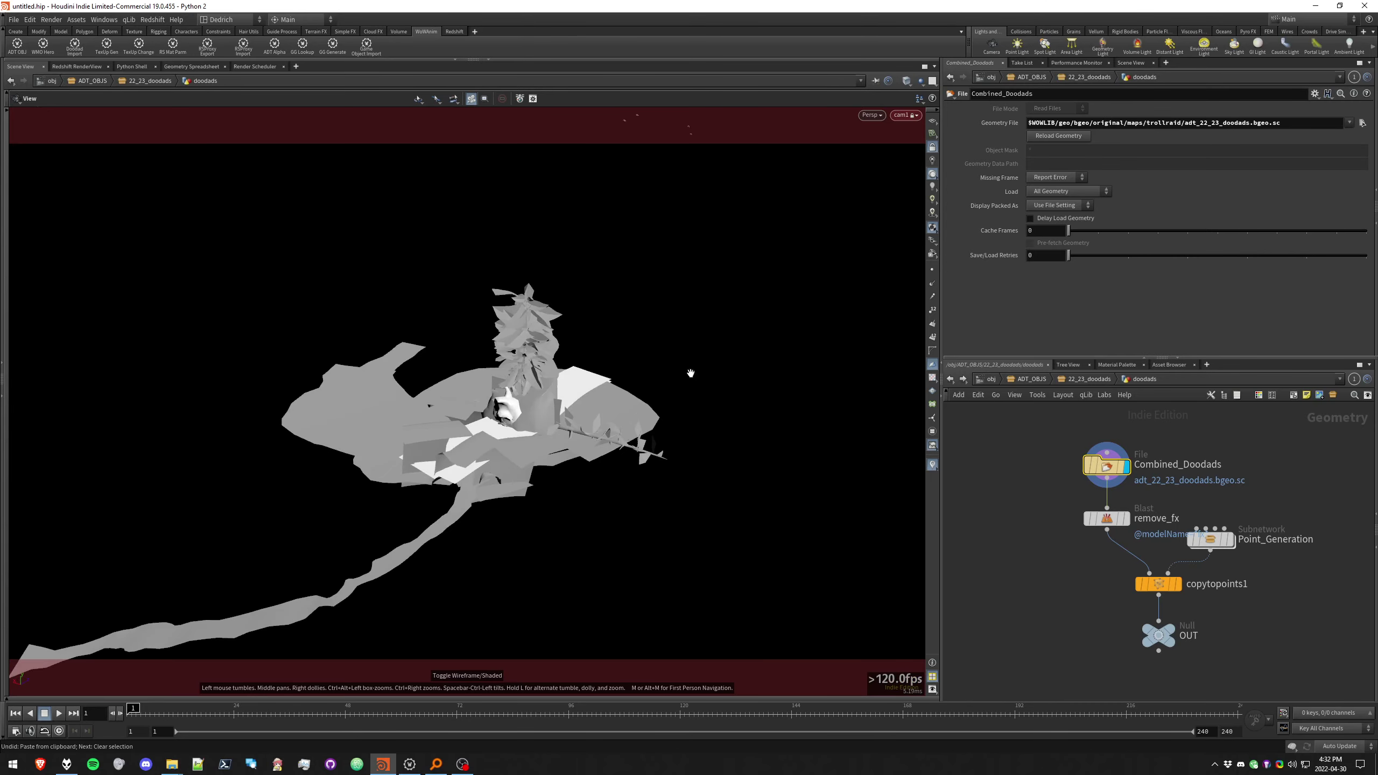
pyautogui.click(933, 121)
pyautogui.click(935, 124)
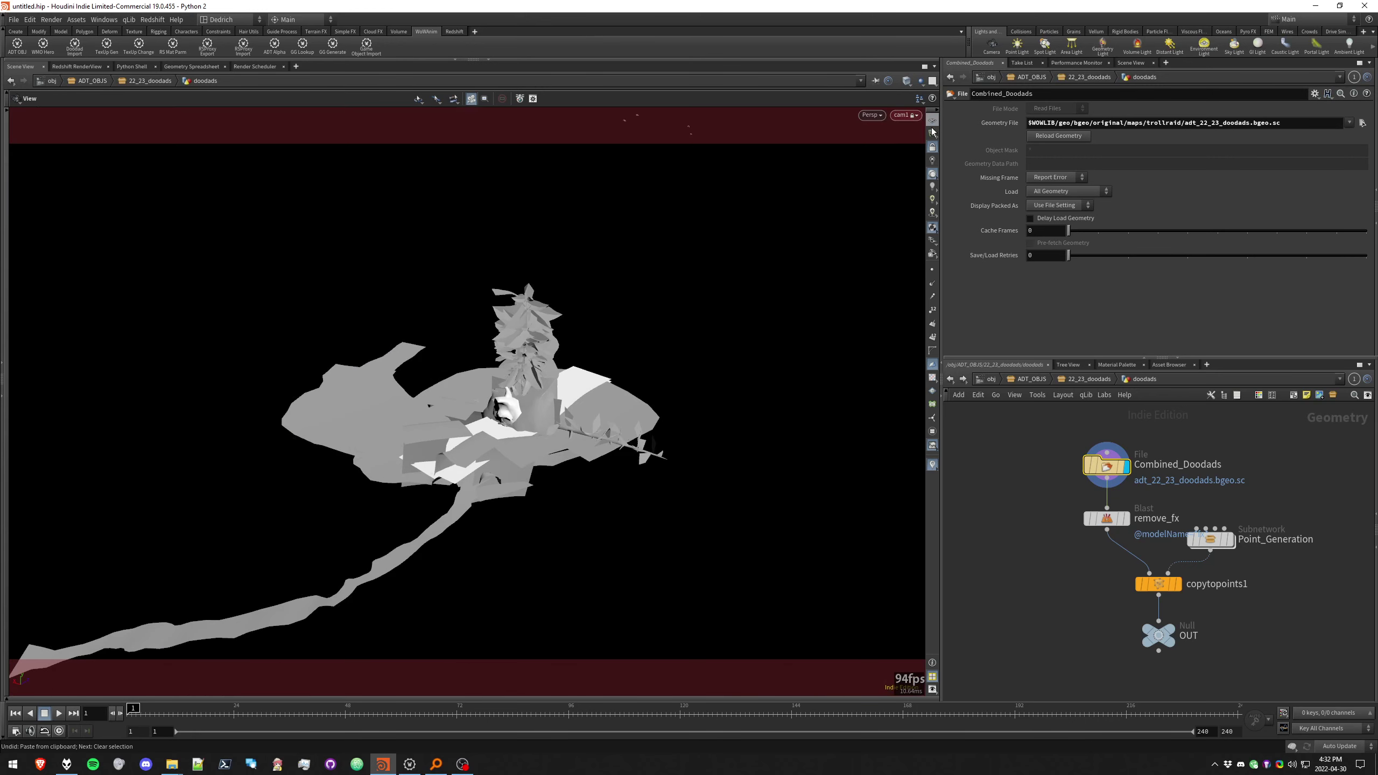
pyautogui.moveTo(1168, 649)
pyautogui.moveTo(428, 428); pyautogui.dragTo(491, 425)
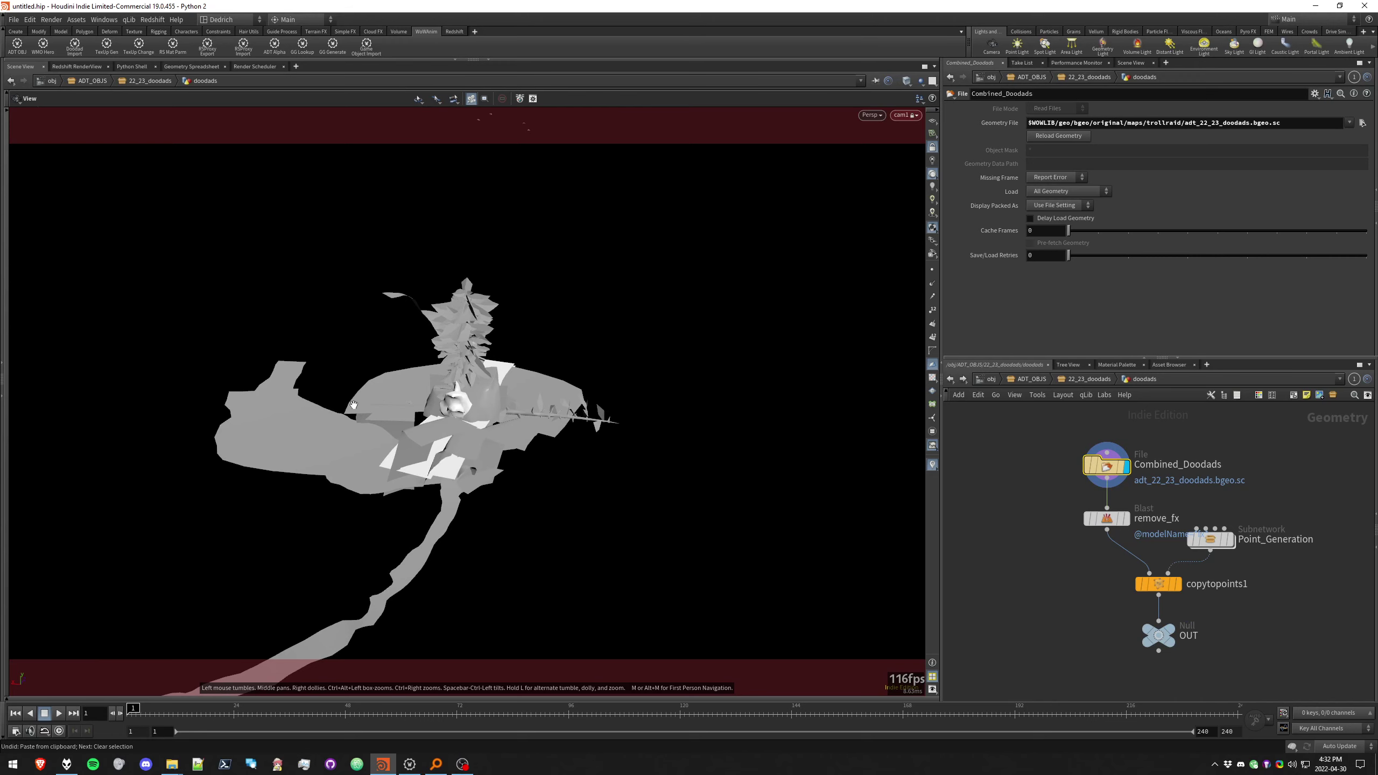
# Show the Combined_Doodads points in an enlarged Geometry Spreadsheet and check the node's information
pyautogui.click(490, 61)
pyautogui.hotkey('space', 'g')
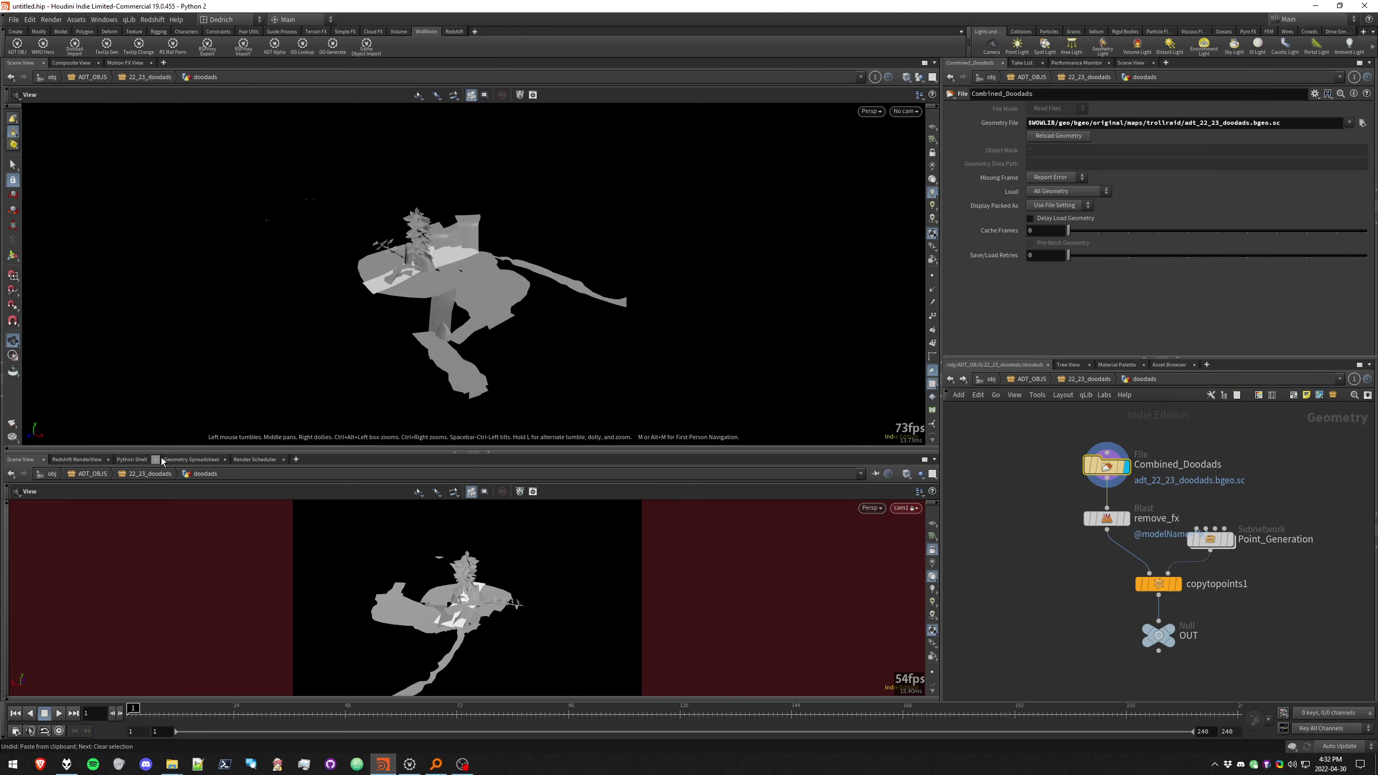
pyautogui.click(192, 459)
pyautogui.moveTo(344, 452); pyautogui.dragTo(355, 275)
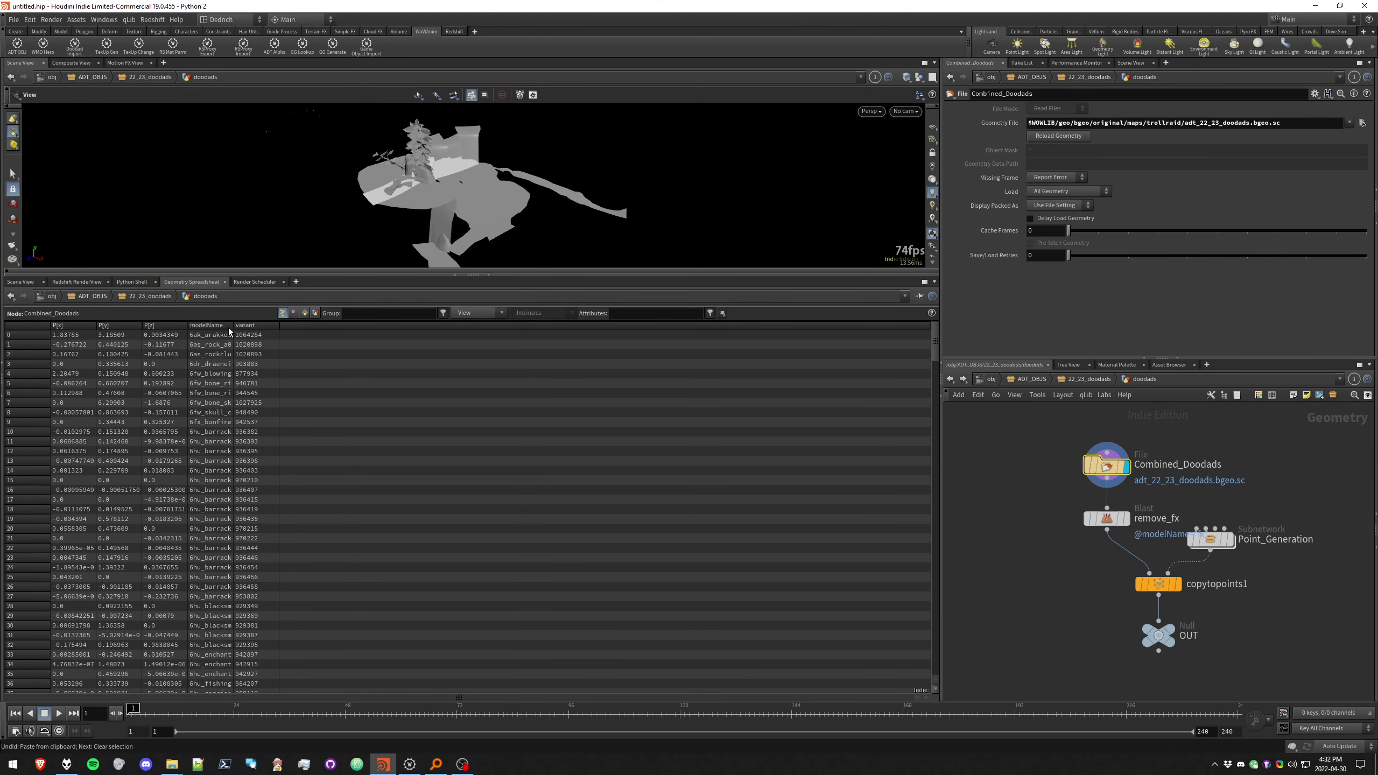
pyautogui.click(1097, 452)
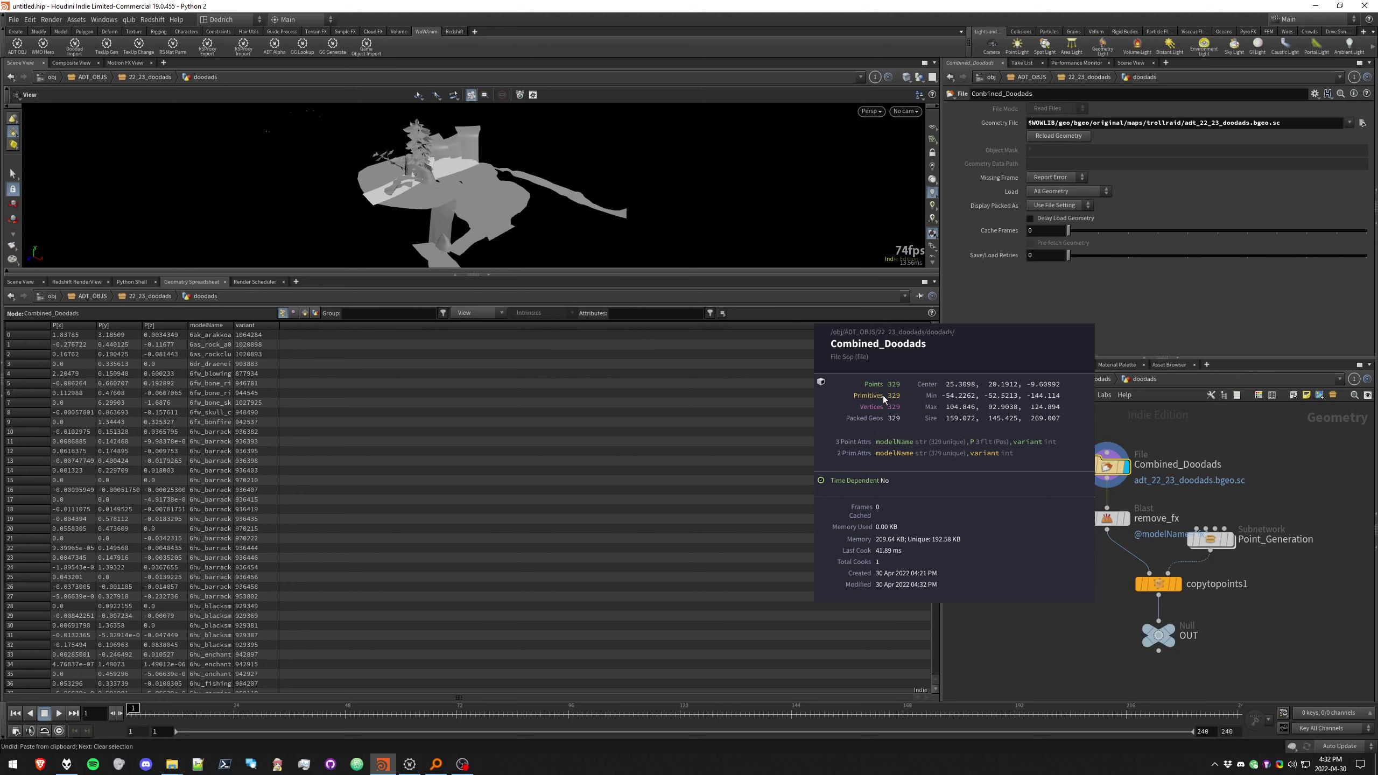
pyautogui.moveTo(882, 395); pyautogui.dragTo(938, 421, button='middle')
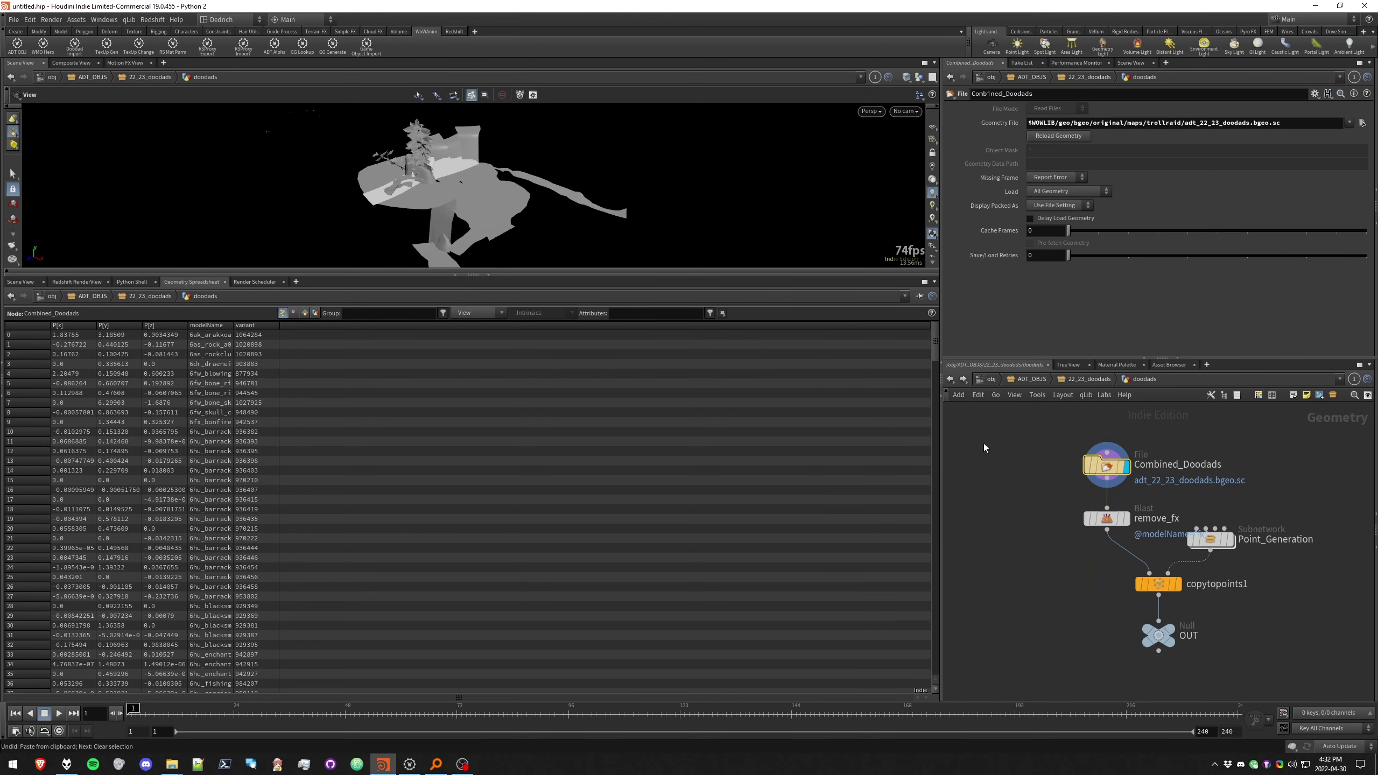
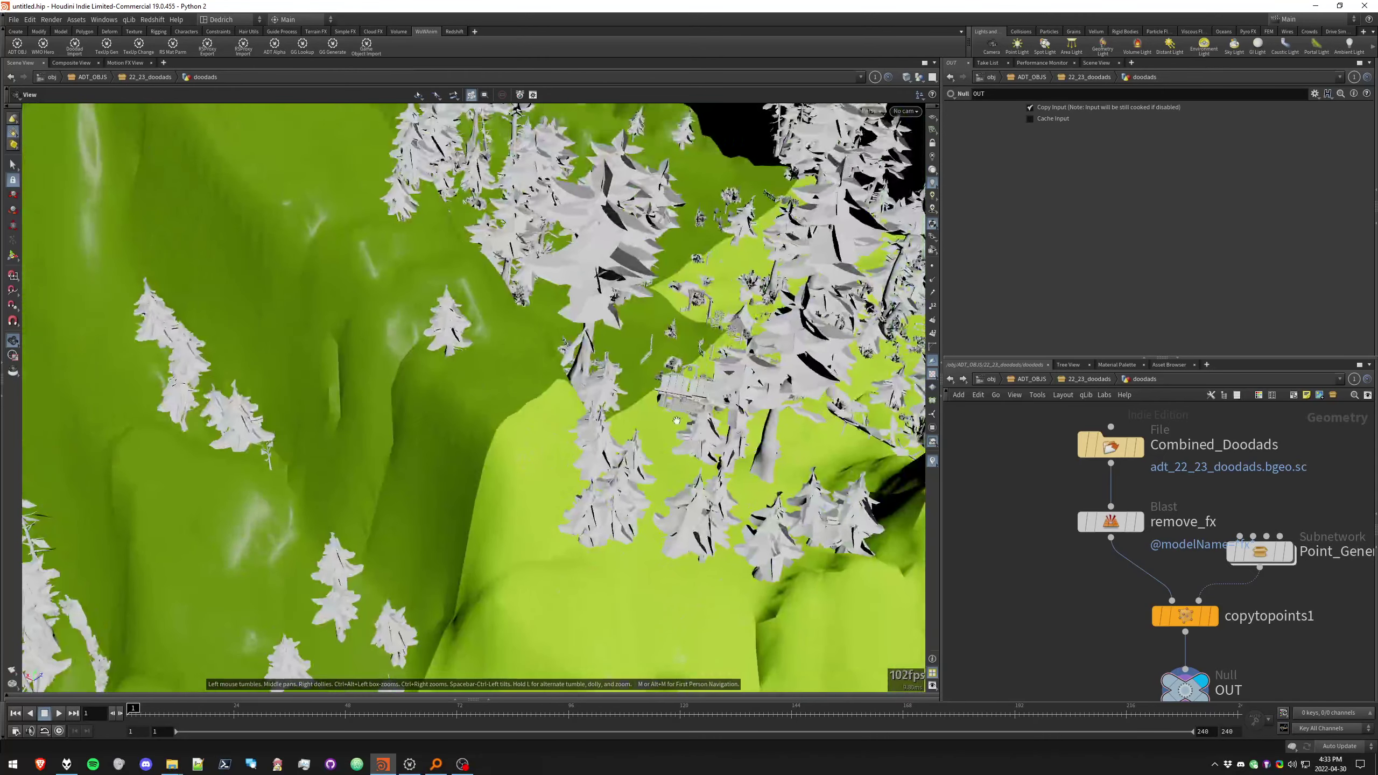
# Display the Point_Generation subnetwork's points in the viewport with the other objects hidden
pyautogui.click(1289, 551)
pyautogui.click(1260, 551)
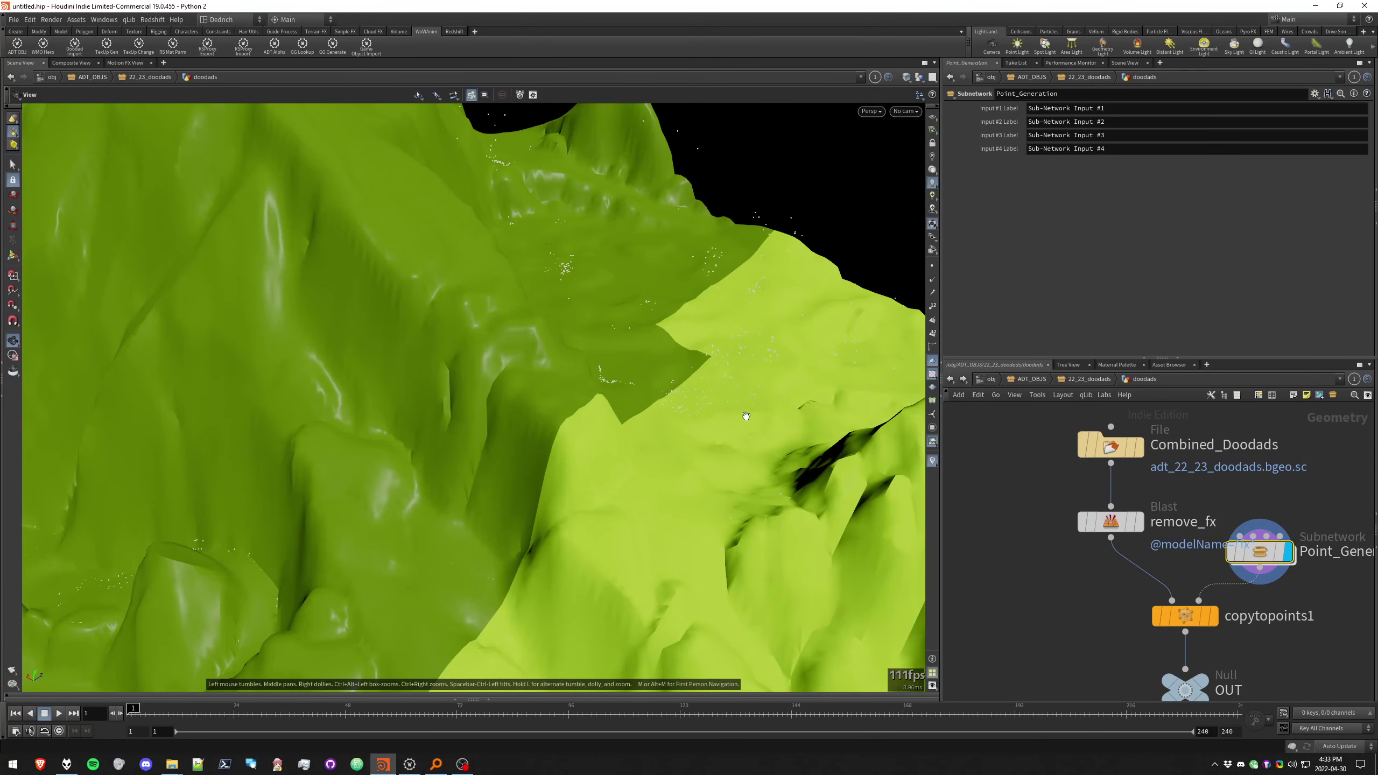
pyautogui.moveTo(744, 415); pyautogui.dragTo(545, 375)
pyautogui.click(919, 78)
pyautogui.click(935, 111)
pyautogui.moveTo(1258, 561)
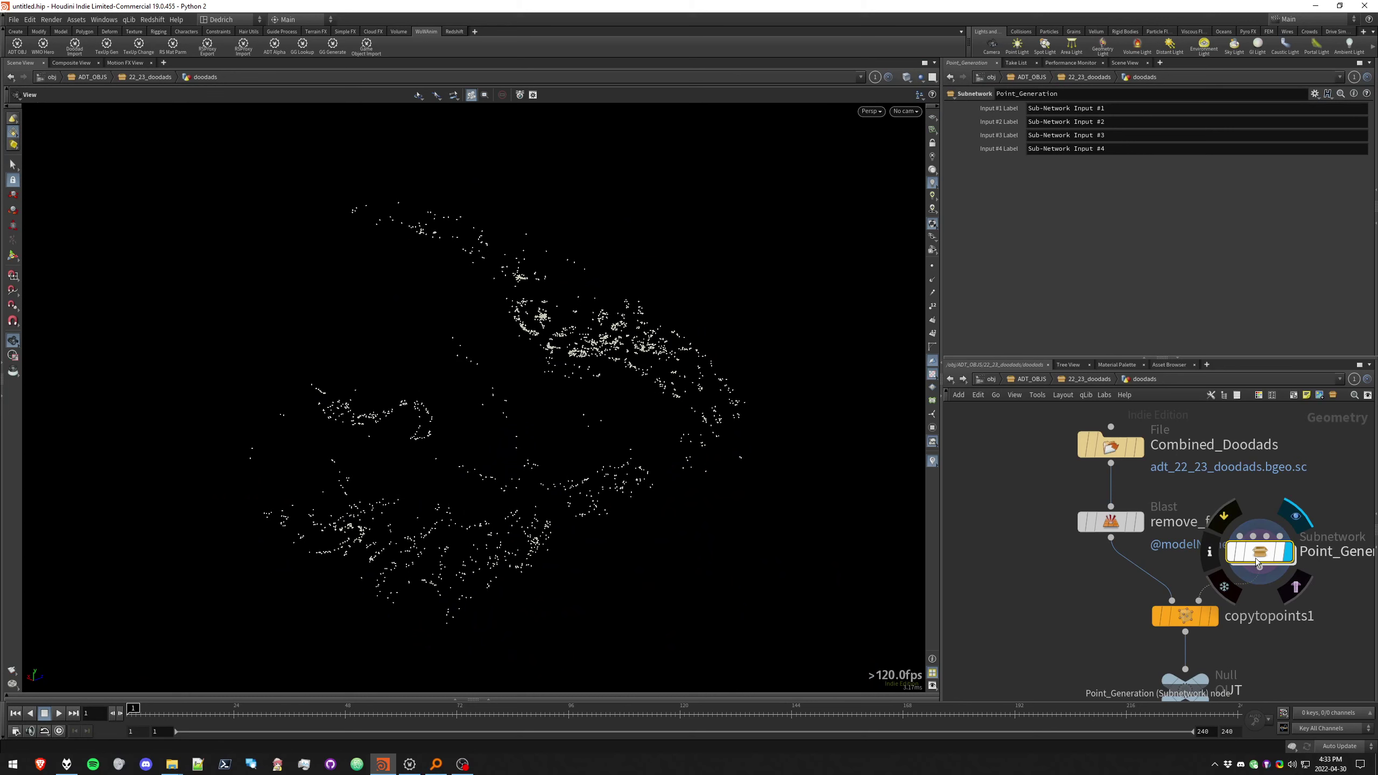
# Enter Point_Generation and inspect the parameters of the four set_attribs wrangles
pyautogui.moveTo(1258, 562); pyautogui.dragTo(1060, 548, button='middle')
pyautogui.doubleClick(1058, 538)
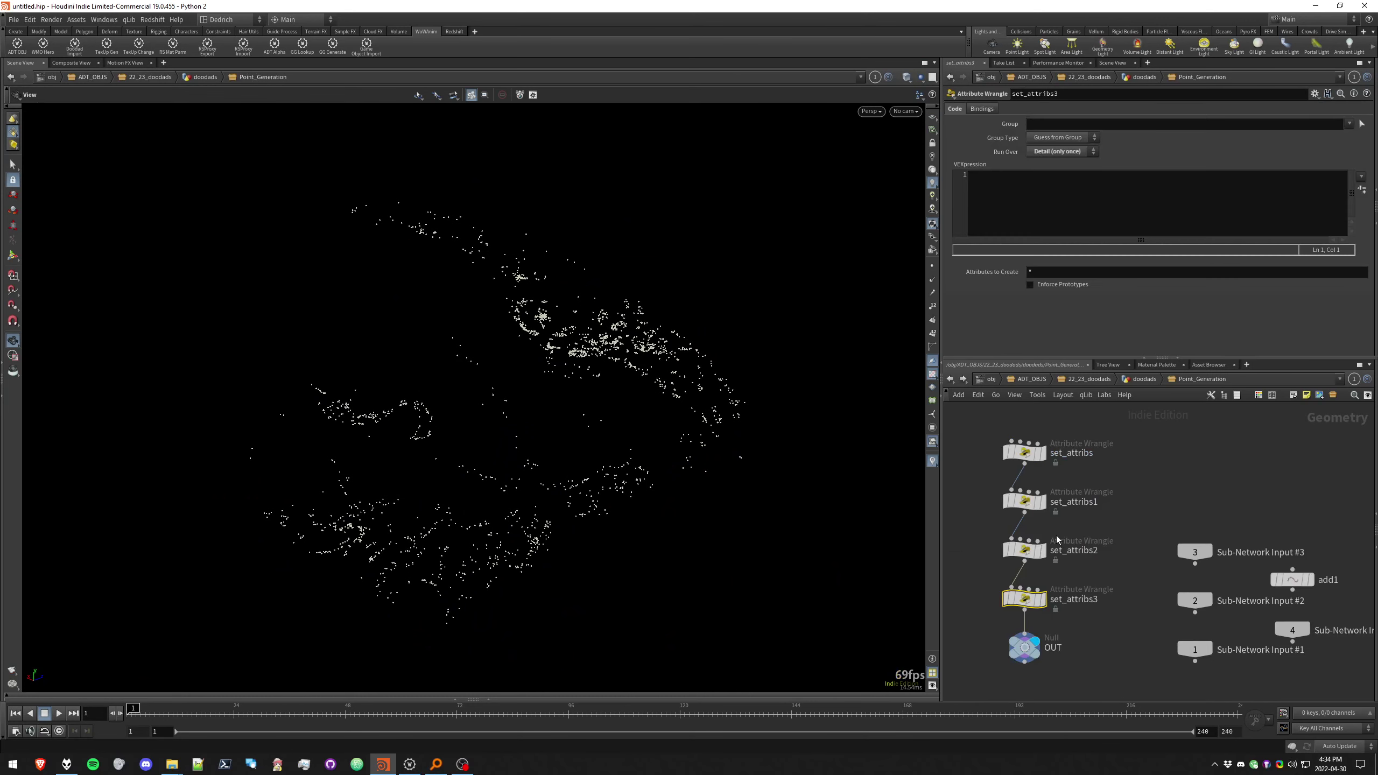
pyautogui.scroll(2, 1067, 540)
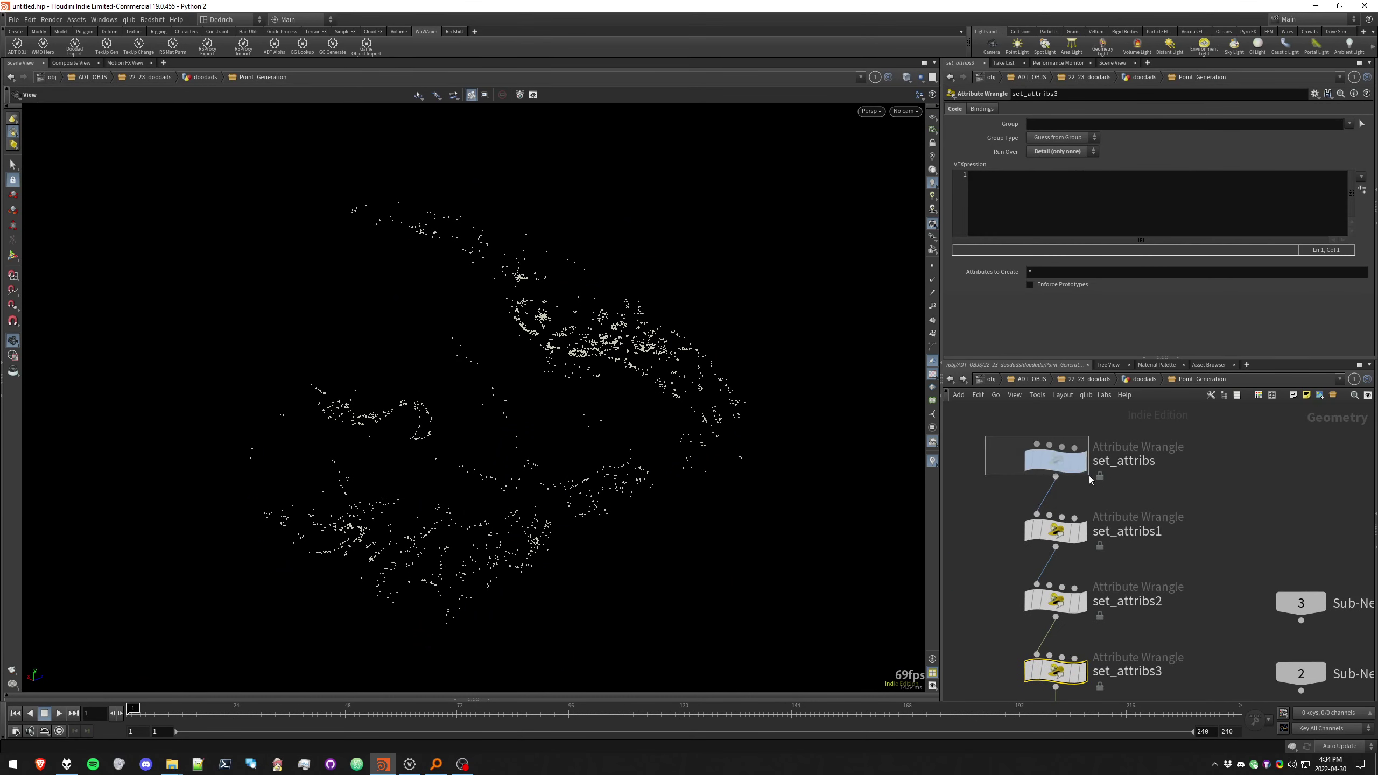
pyautogui.click(1082, 469)
pyautogui.click(1055, 529)
pyautogui.moveTo(1096, 630); pyautogui.dragTo(1136, 565, button='middle')
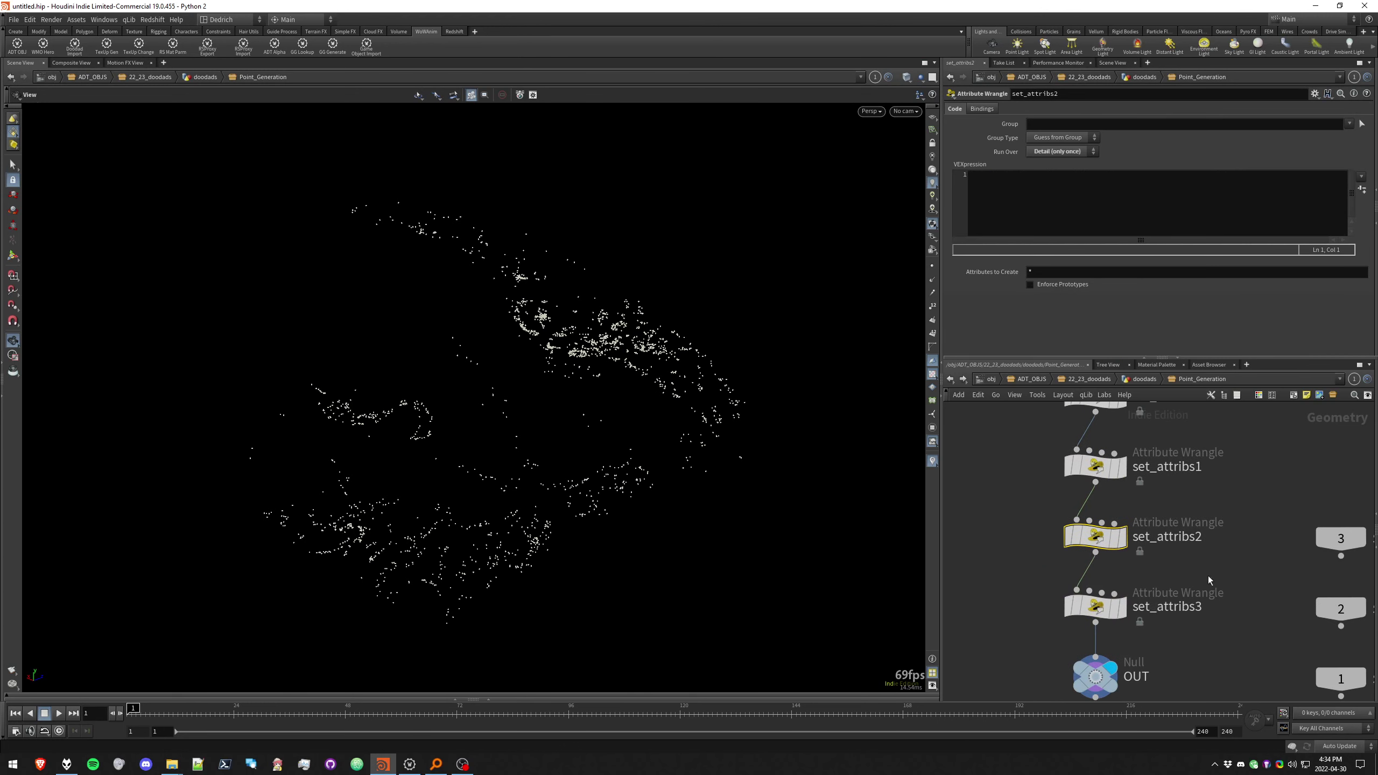
pyautogui.click(1085, 605)
pyautogui.moveTo(997, 420); pyautogui.dragTo(1002, 480, button='middle')
pyautogui.click(1091, 440)
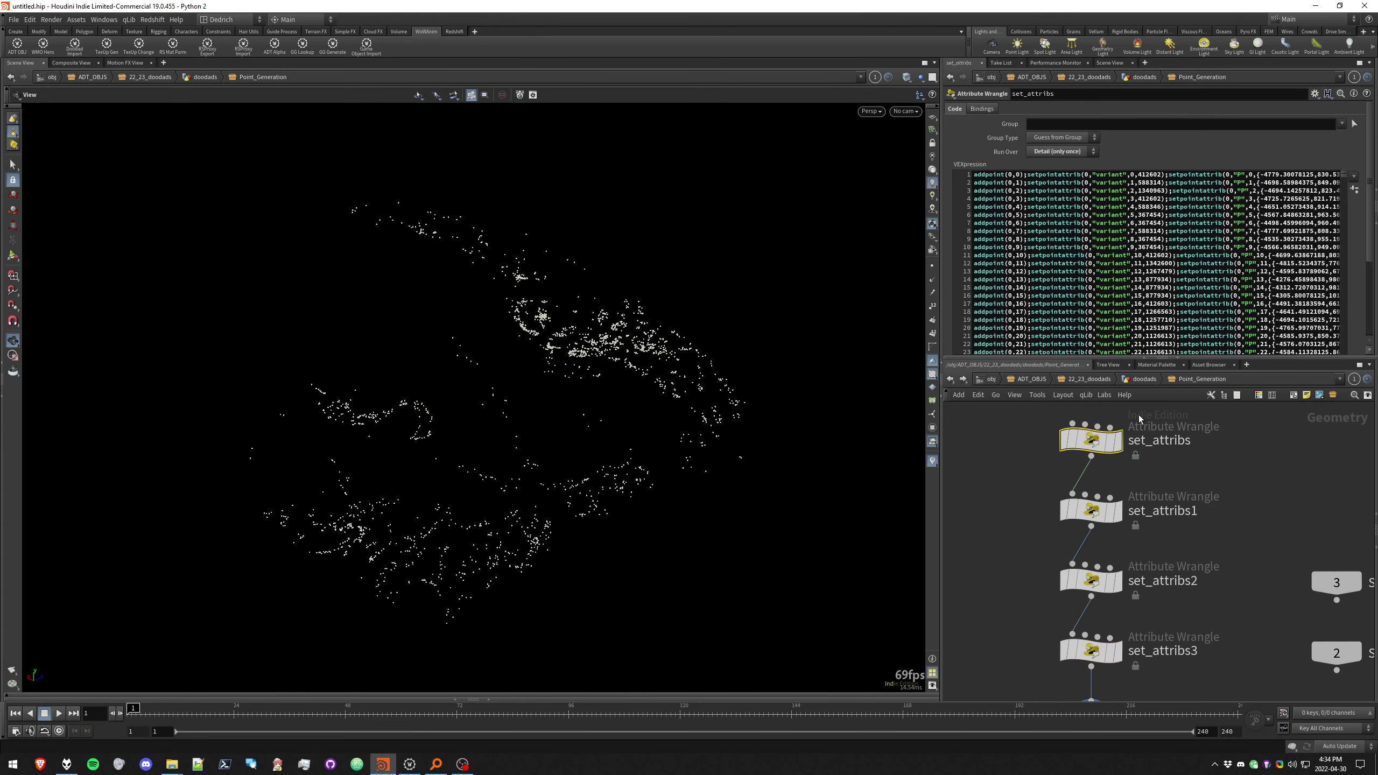
# Check the node information of set_attribs and highlight the chain of attribute wrangles
pyautogui.middleClick(1093, 445)
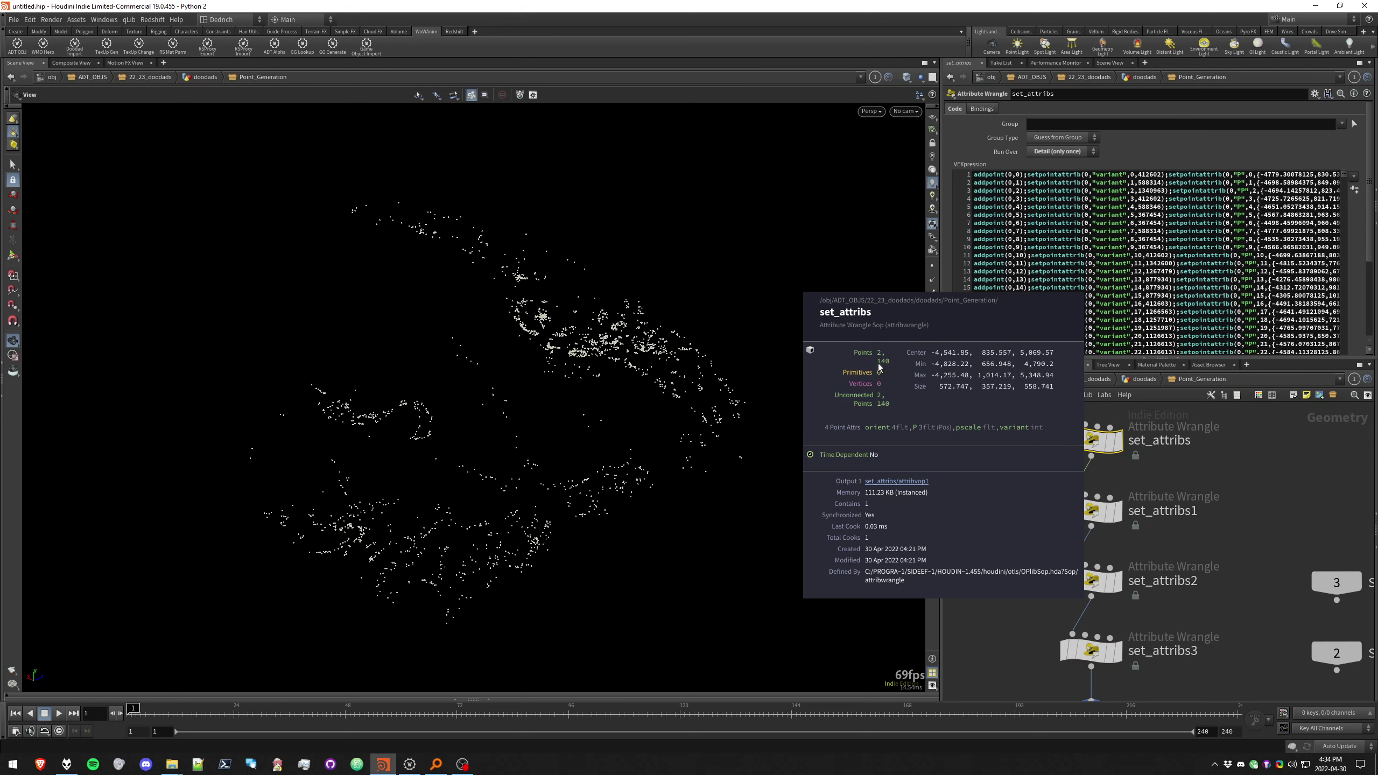
pyautogui.scroll(-4, 1064, 433)
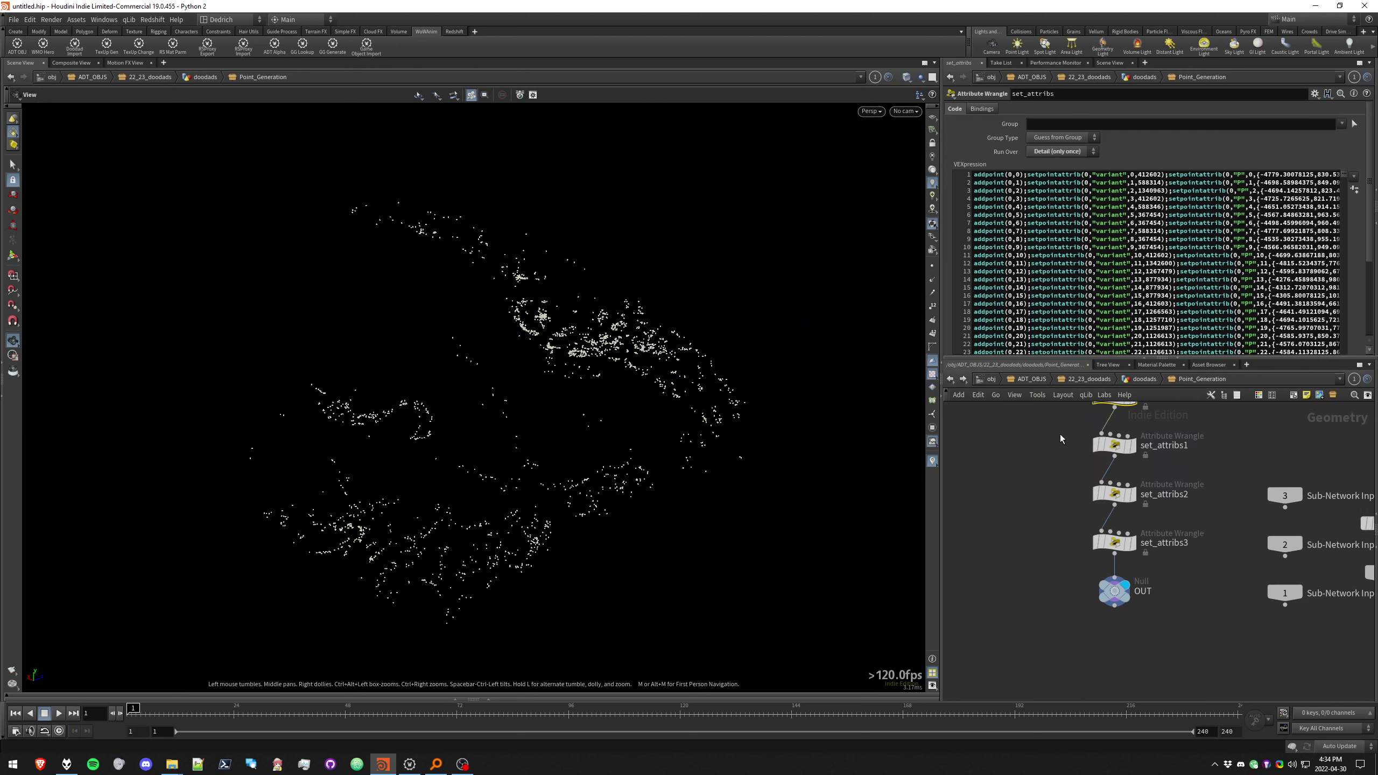
pyautogui.moveTo(1025, 437); pyautogui.dragTo(1147, 608)
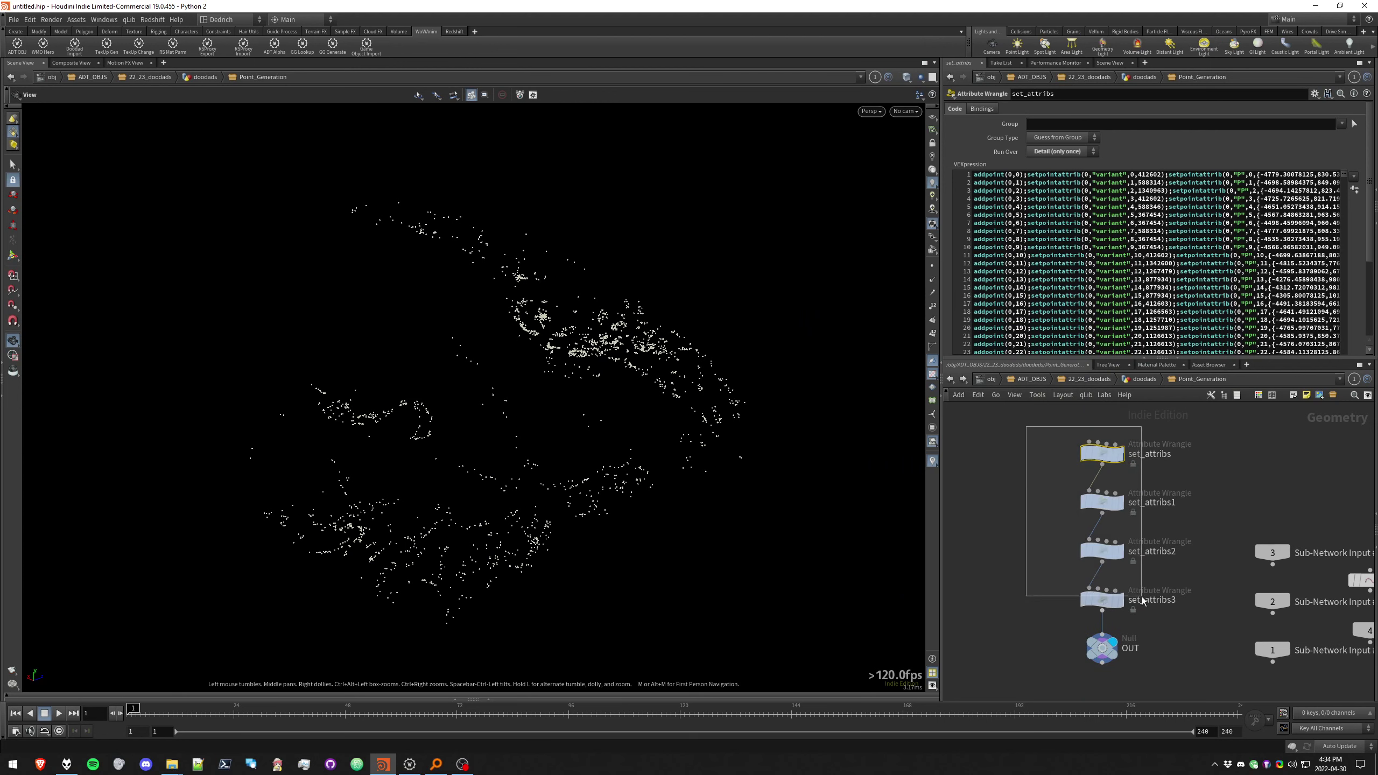
pyautogui.click(1014, 469)
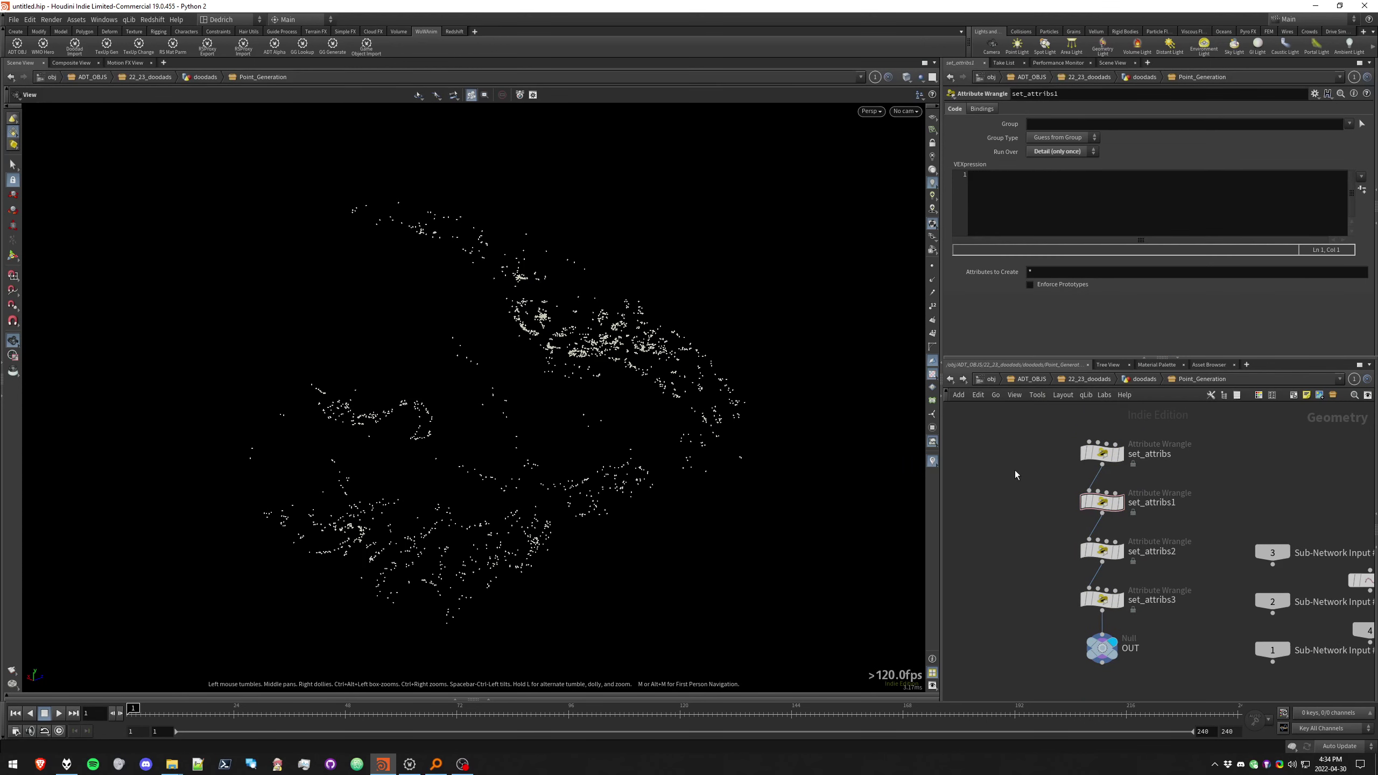
pyautogui.moveTo(1108, 457)
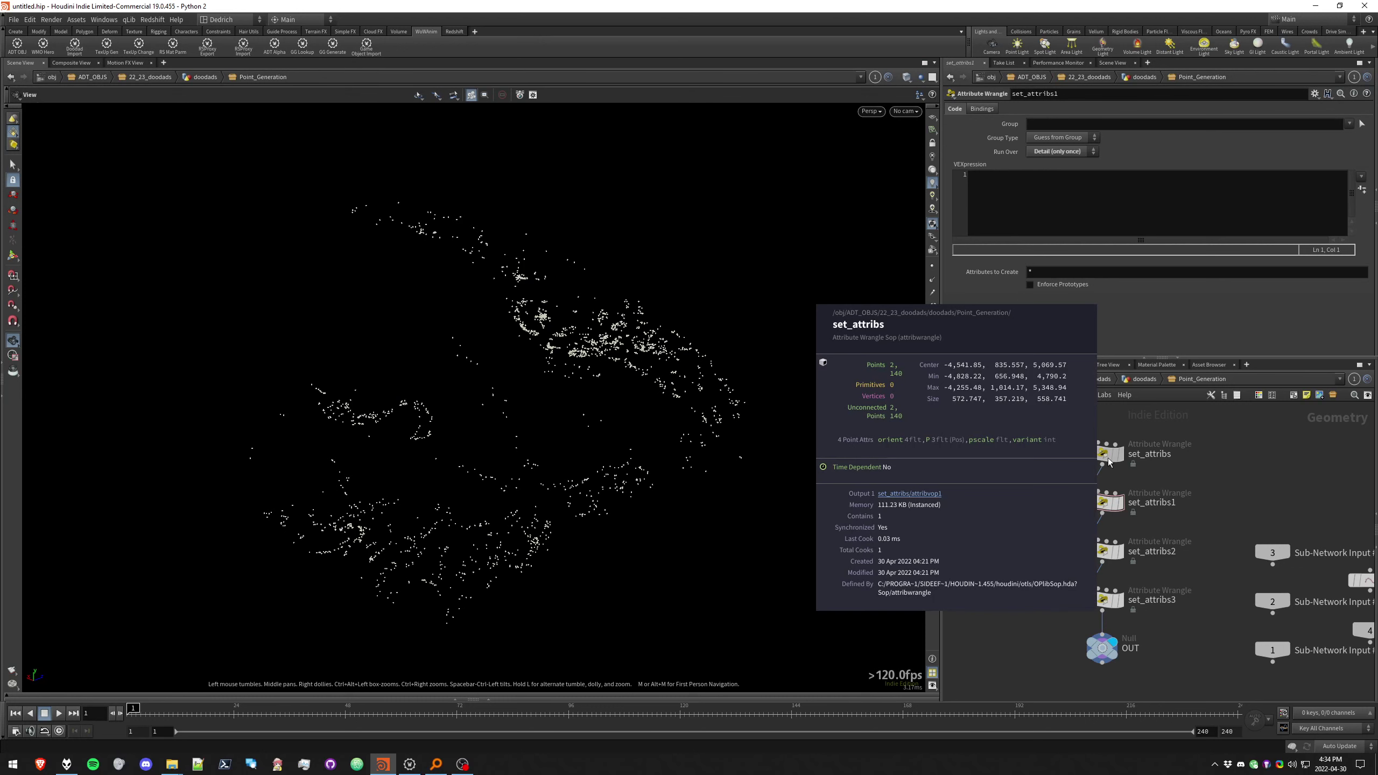
# Read the set_attribs VEX code in a maximized parameter pane and restore the multi-pane layout
pyautogui.click(1087, 455)
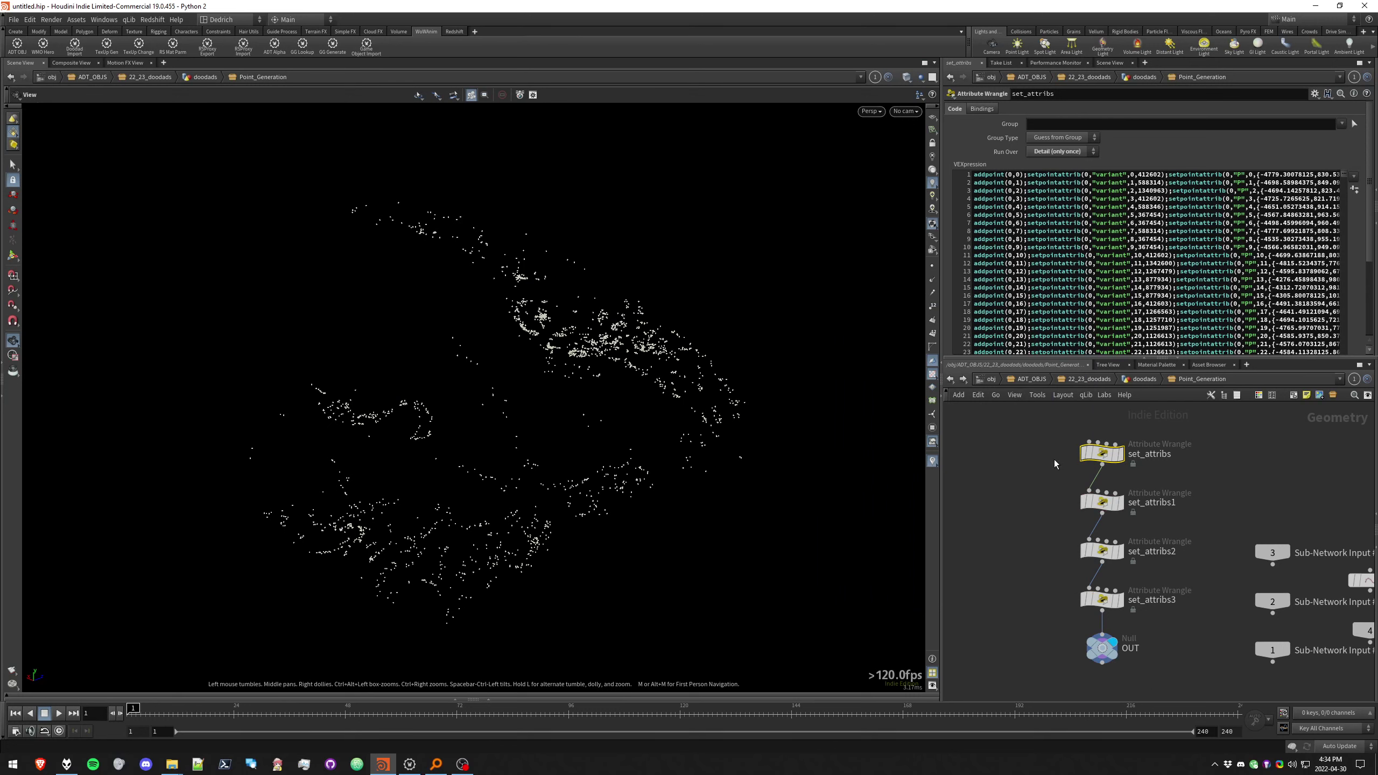
pyautogui.moveTo(1107, 454)
pyautogui.hotkey('ctrl', 'b')
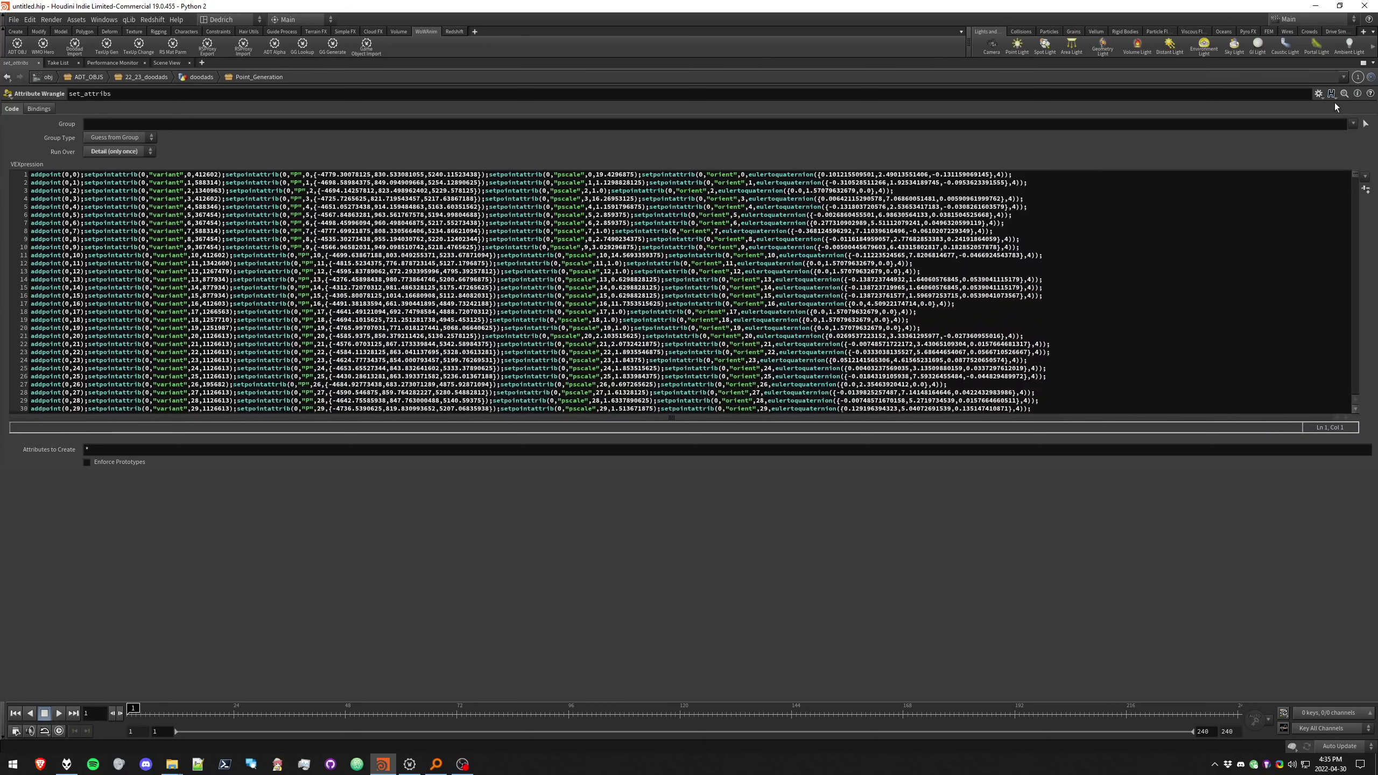
pyautogui.hotkey('ctrl', 'b')
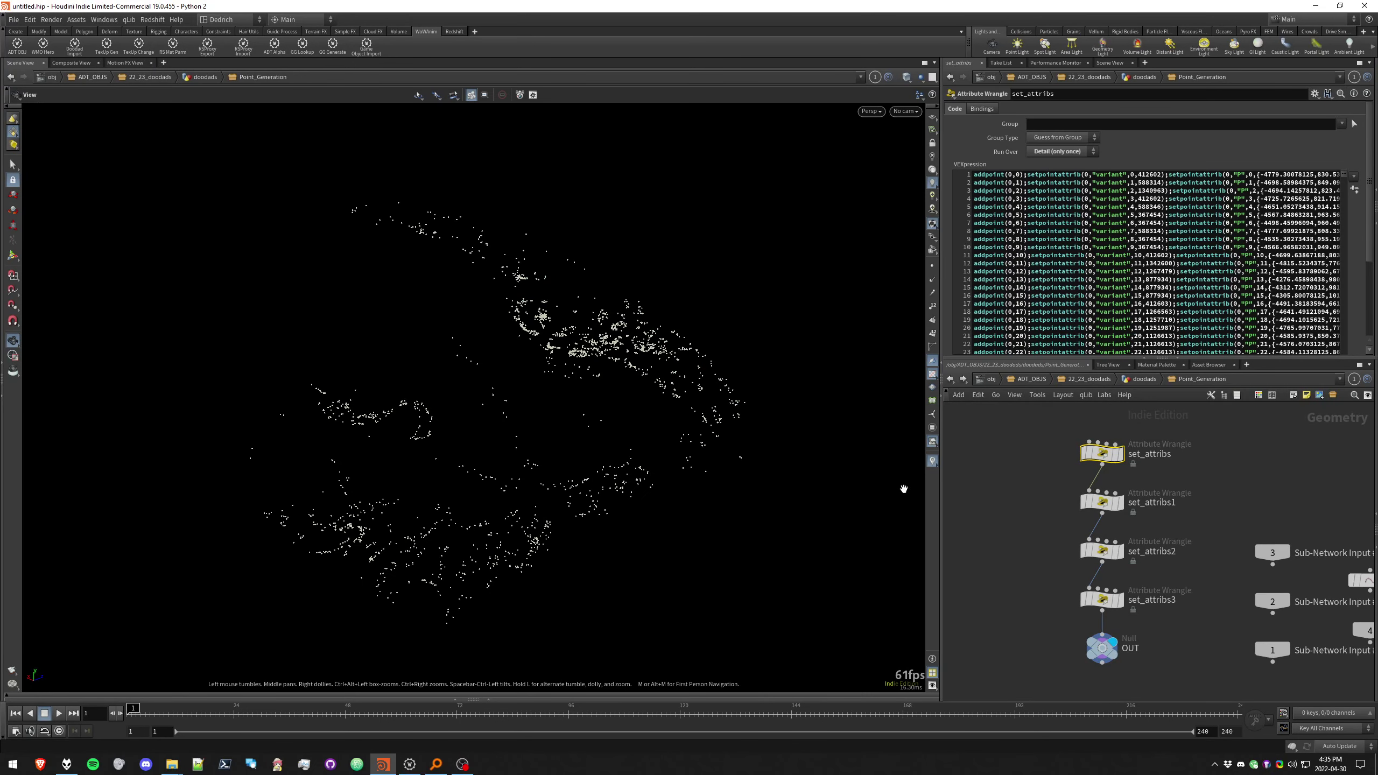
# List the point attributes of set_attribs in the Geometry Spreadsheet, and display the OUT null back in the doodads network
pyautogui.click(487, 700)
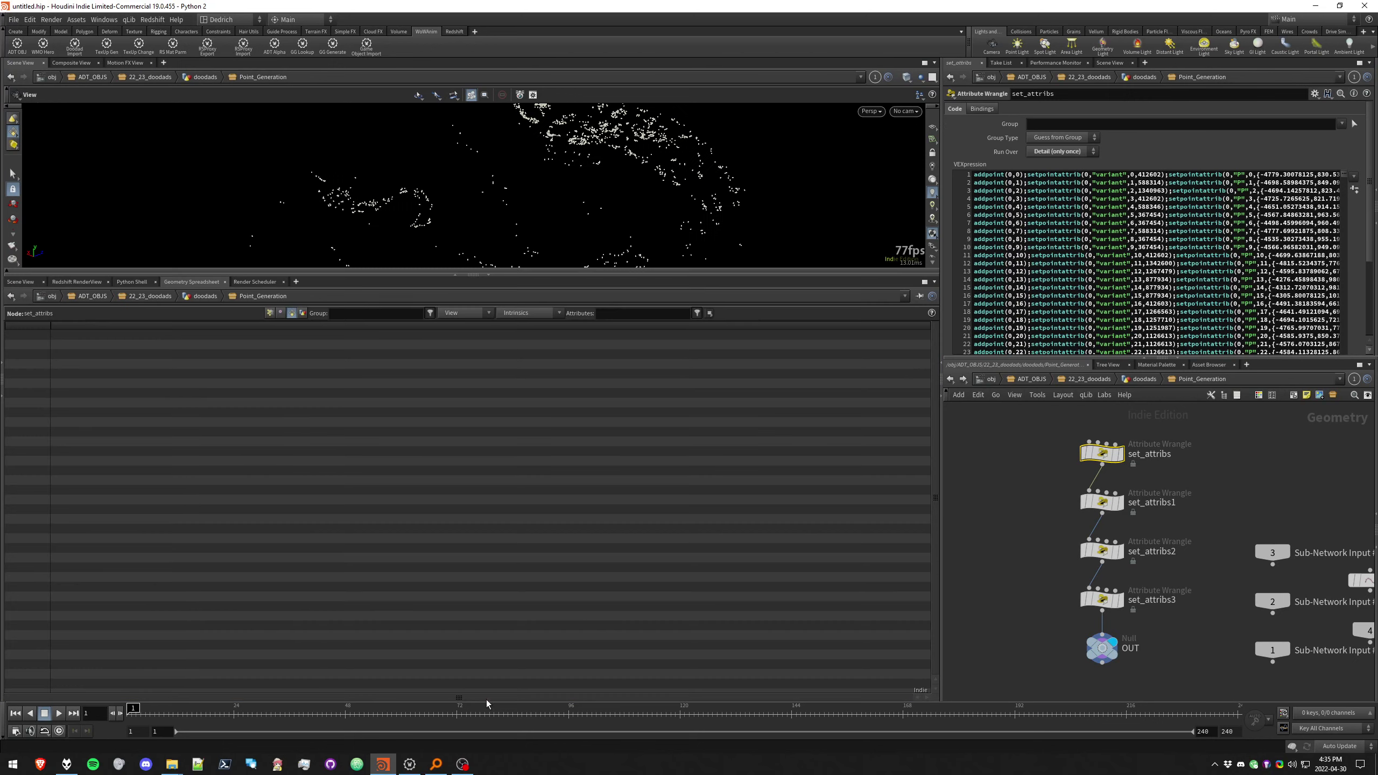
pyautogui.click(269, 313)
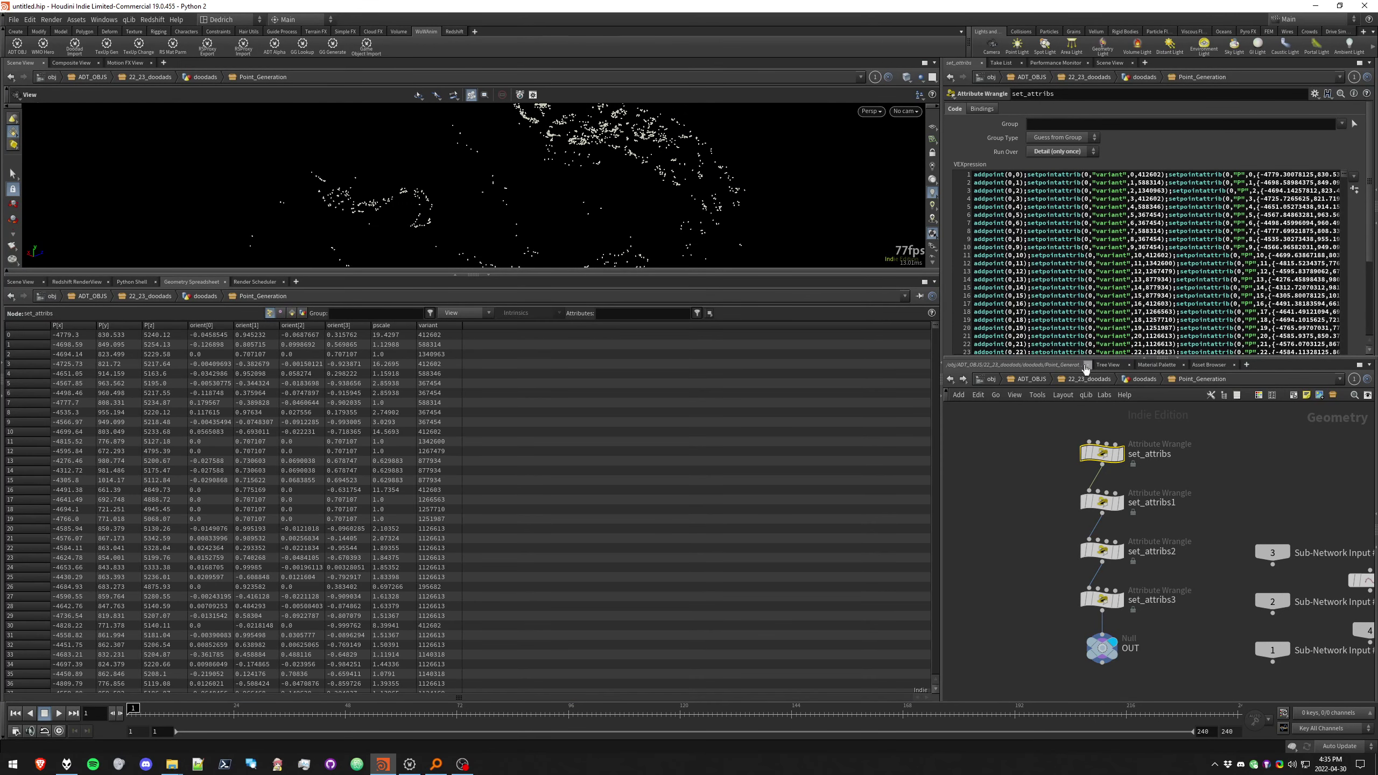
pyautogui.click(1137, 381)
pyautogui.click(1047, 636)
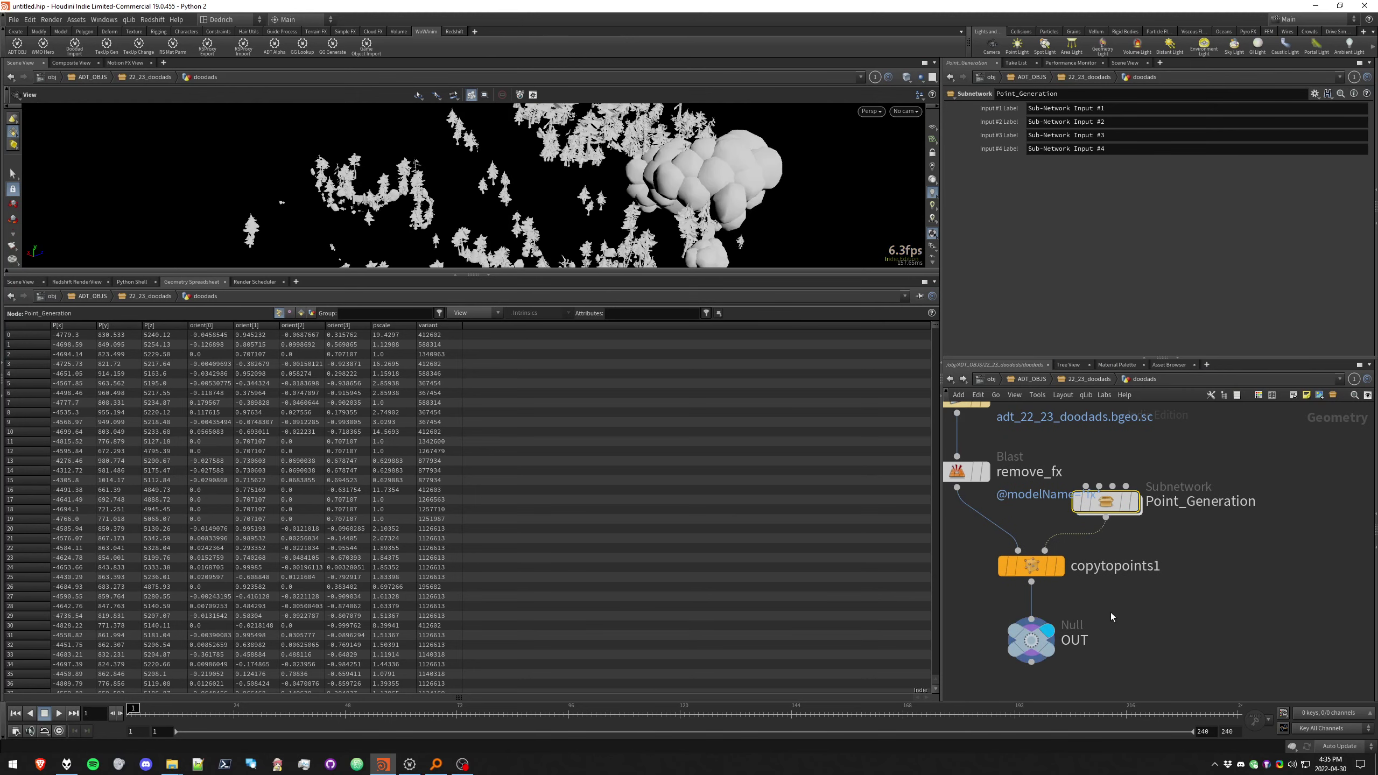
# Leave the 22_23 doodads network for ADT_OBJS and enter the 22_23_wmos subnetwork
pyautogui.press('Up')
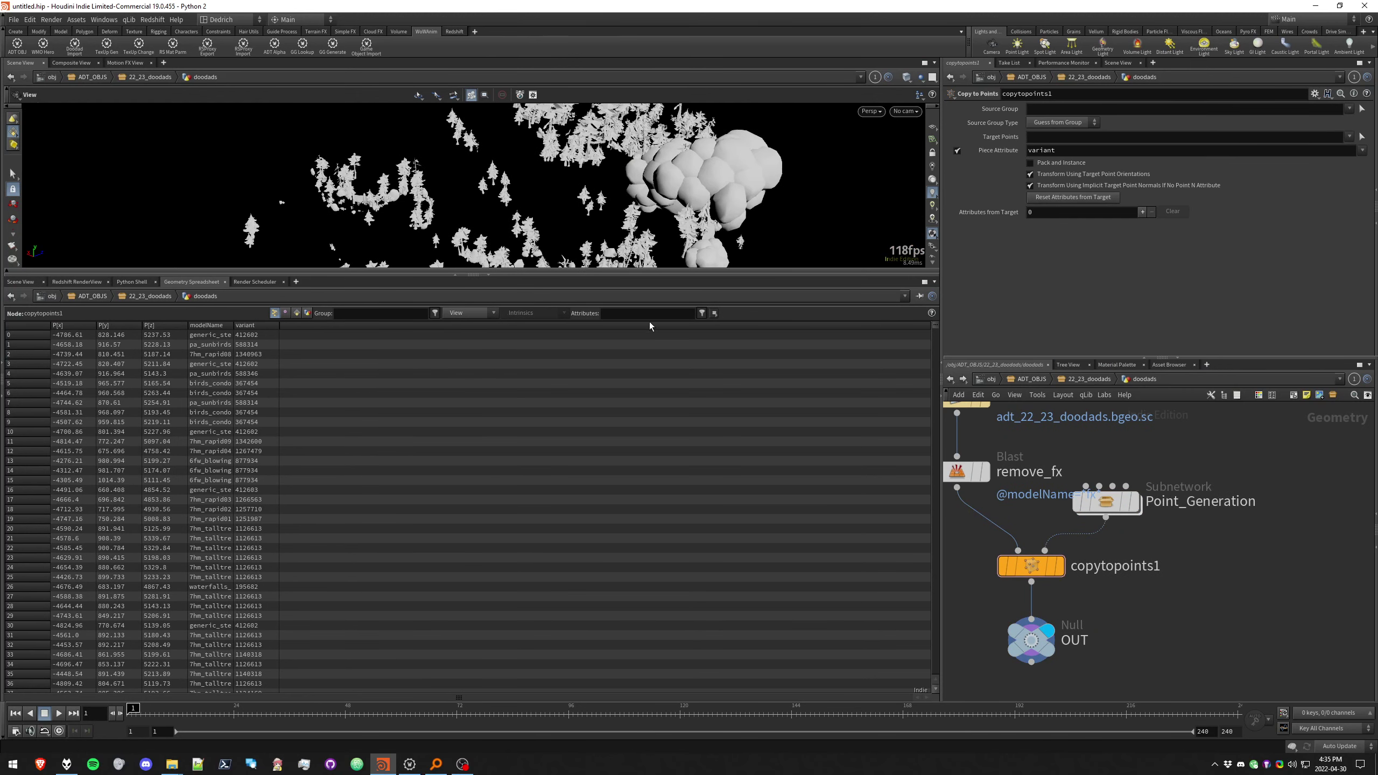
pyautogui.press('u')
pyautogui.press('u')
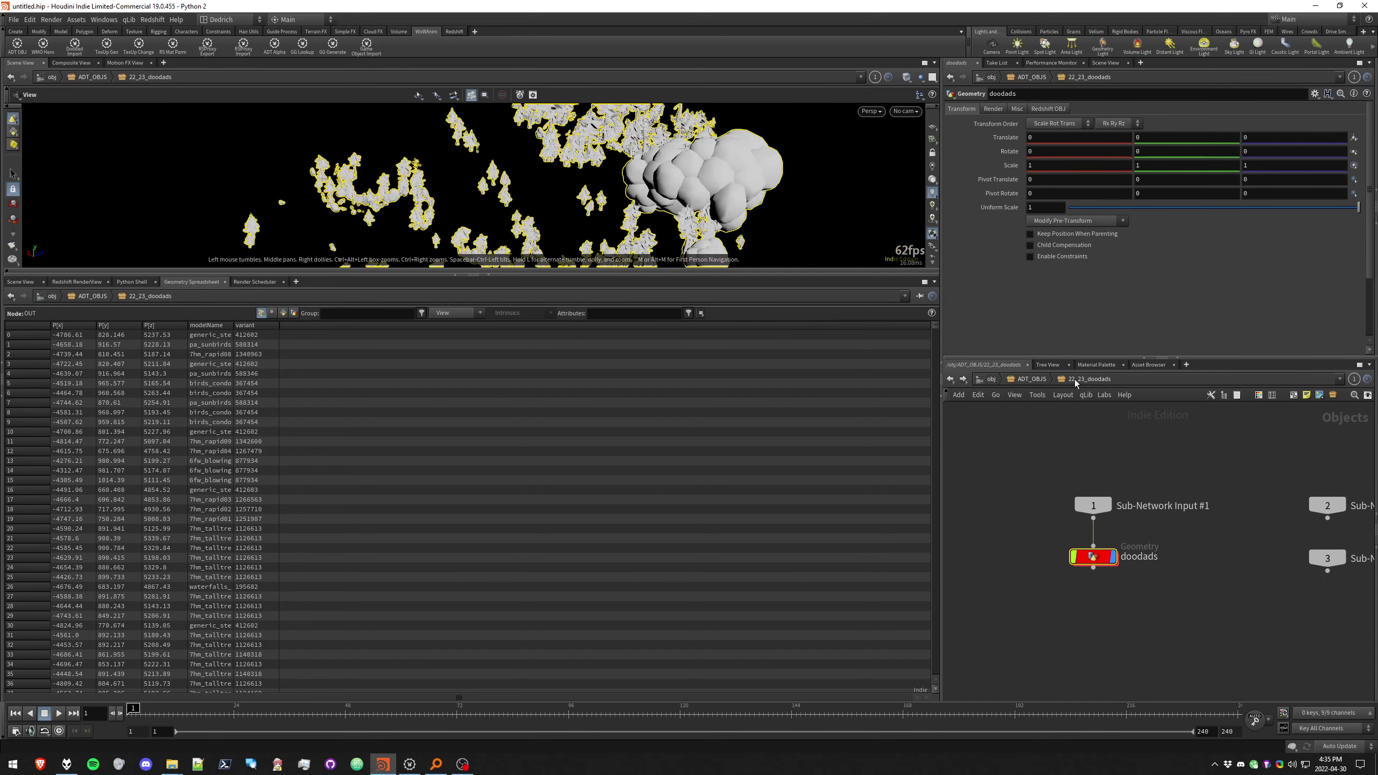
pyautogui.moveTo(1283, 566); pyautogui.dragTo(987, 506, button='middle')
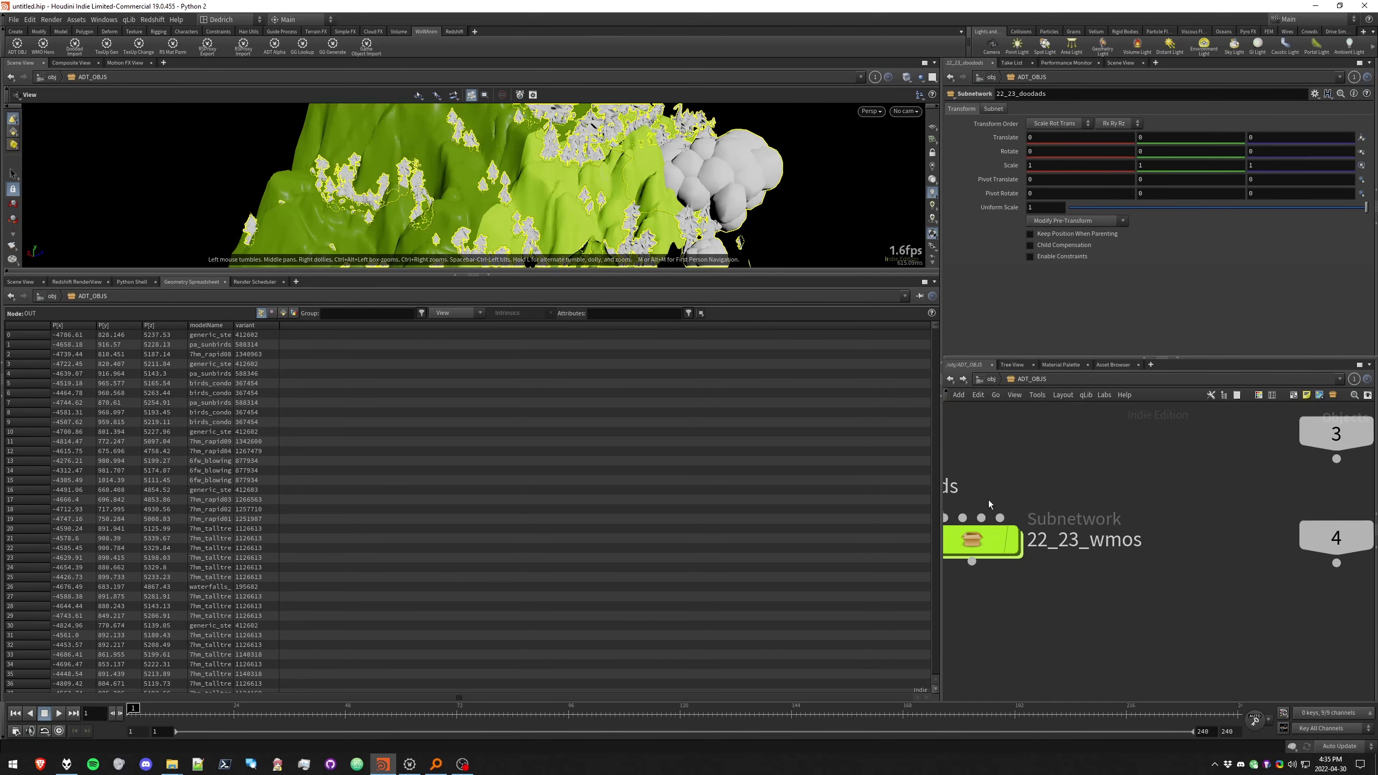
pyautogui.doubleClick(990, 541)
pyautogui.click(1095, 563)
# Open the Doodad_Materials network of 22_23_wmos, look over its material builders, and return to 22_23_wmos
pyautogui.moveTo(1106, 566); pyautogui.dragTo(983, 536, button='middle')
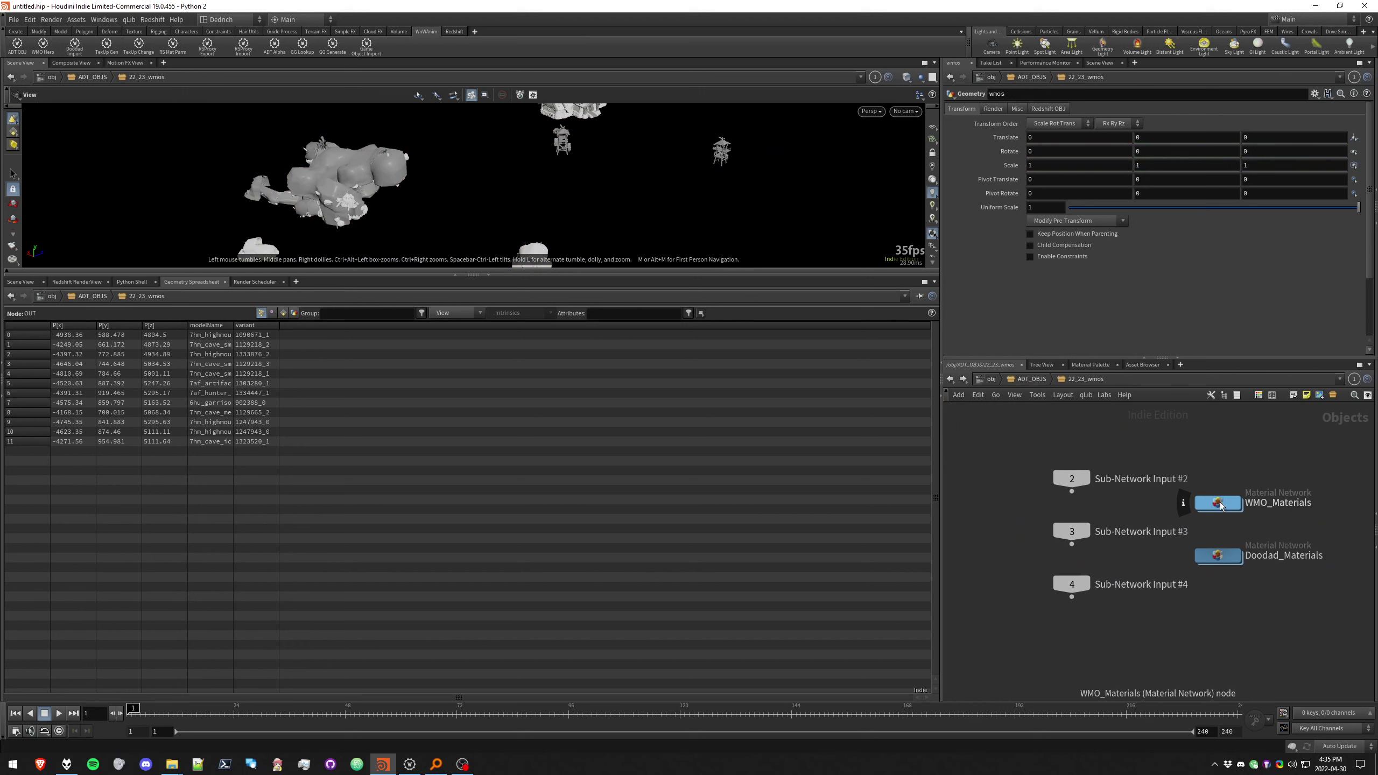
pyautogui.doubleClick(1218, 558)
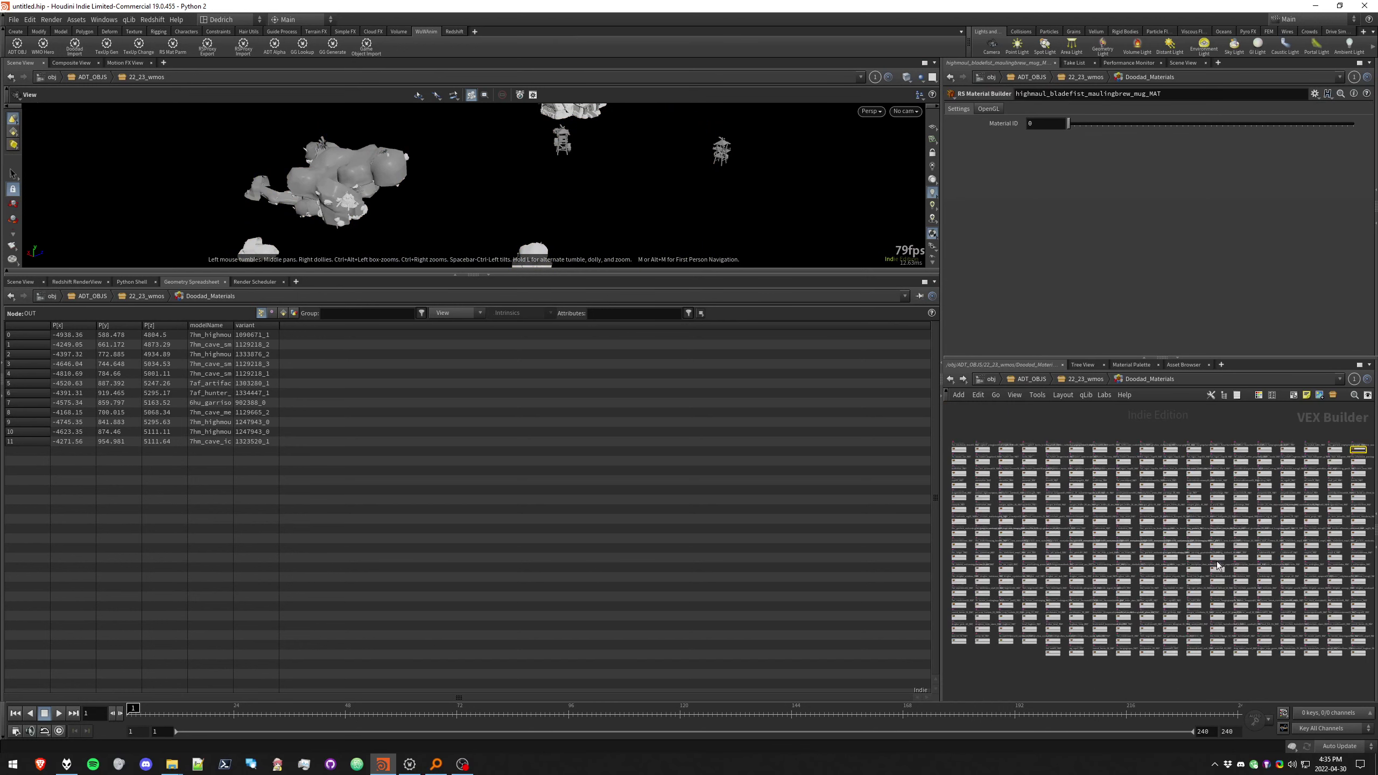
pyautogui.click(1090, 381)
# Examine the WMO_Materials network, including the materials inside 7hm_cave_ice_set1 and 7hm_cave_small_set1, and return to 22_23_wmos
pyautogui.doubleClick(1215, 507)
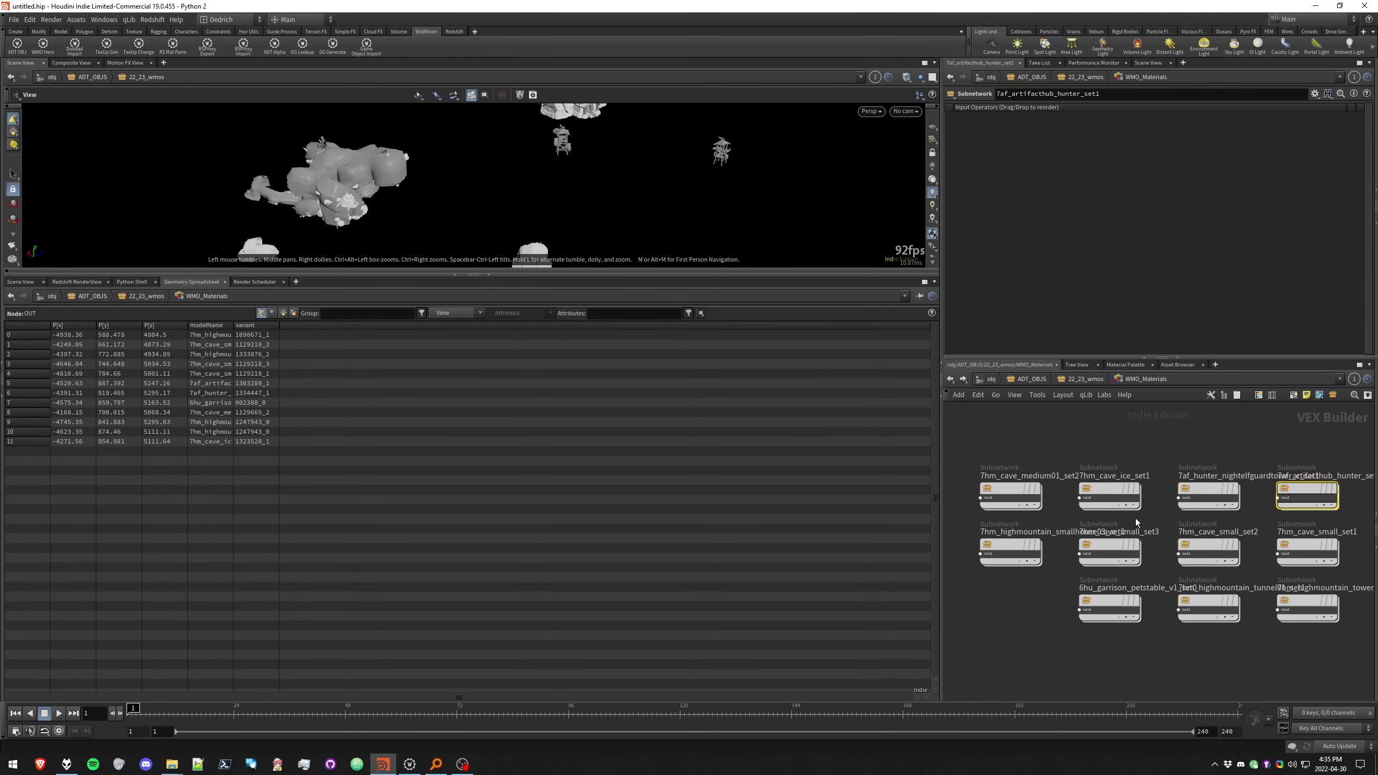
pyautogui.doubleClick(1111, 496)
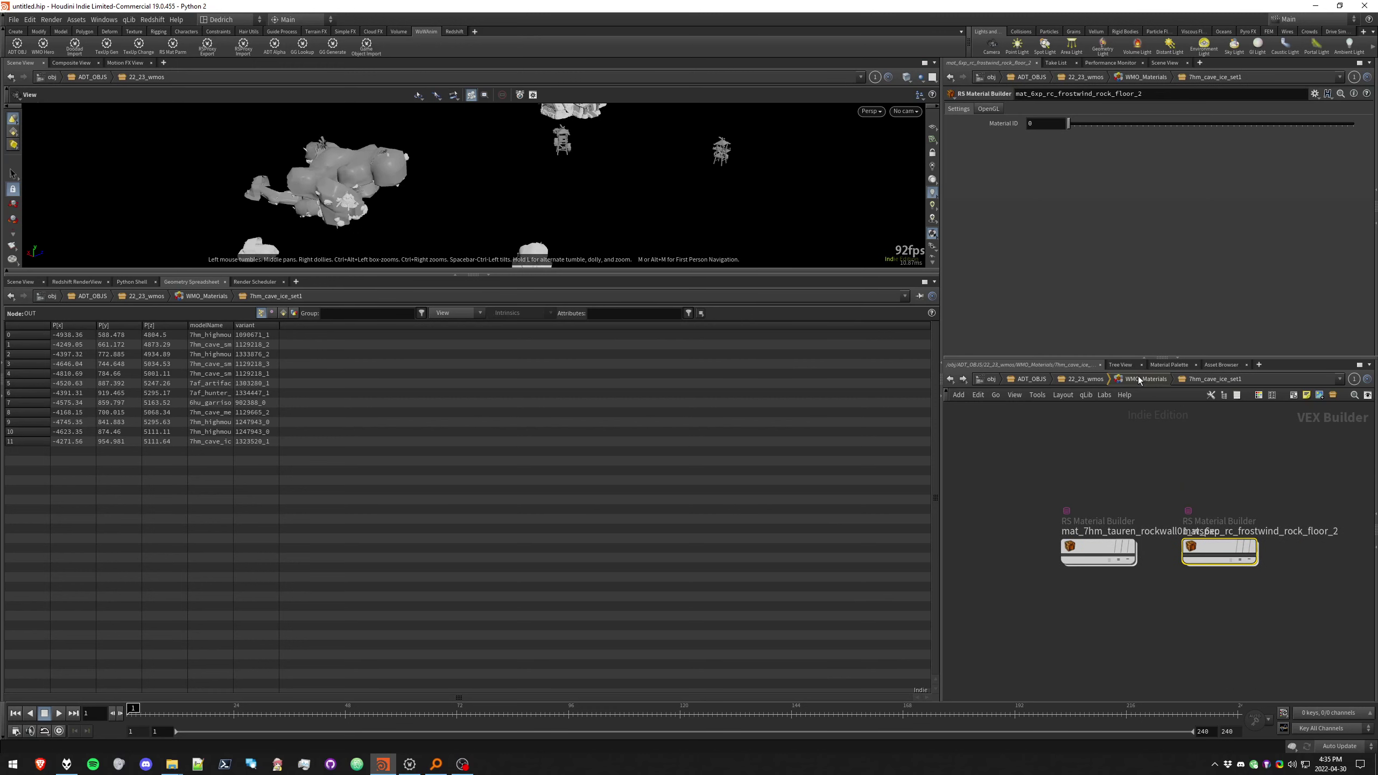
pyautogui.click(1139, 380)
pyautogui.doubleClick(1295, 544)
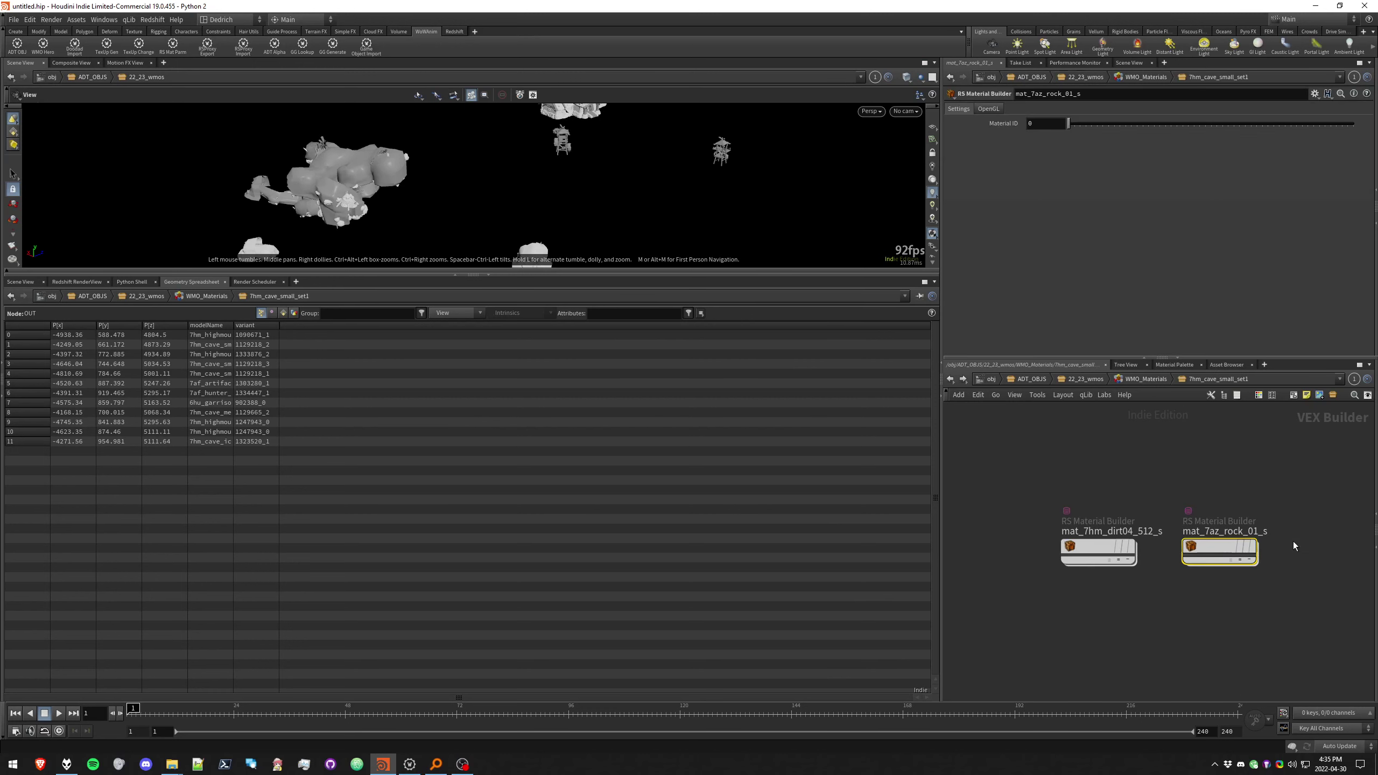
pyautogui.click(1139, 379)
pyautogui.click(1082, 379)
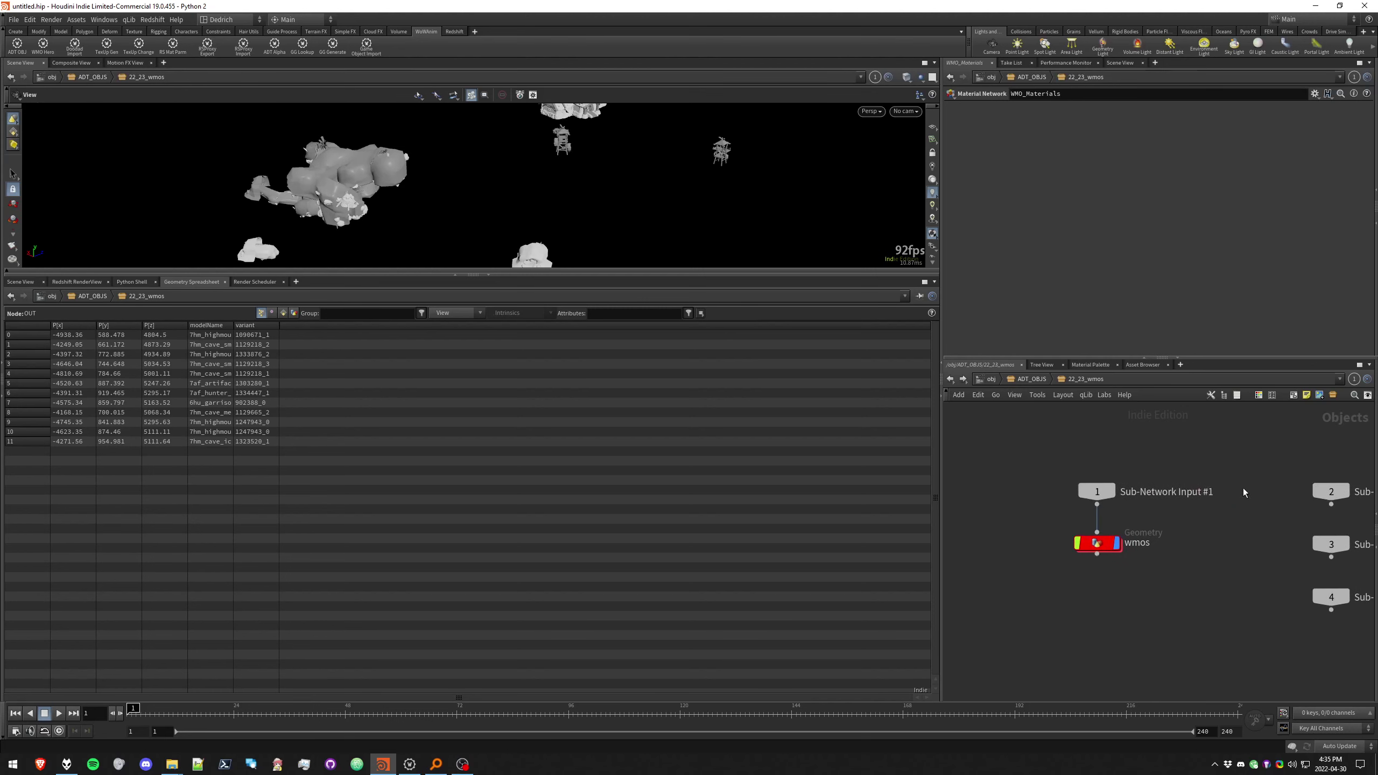
# Enter the wmos geometry network, display the Combined_WMOs file node, and examine the framed models in an enlarged viewport
pyautogui.doubleClick(1103, 536)
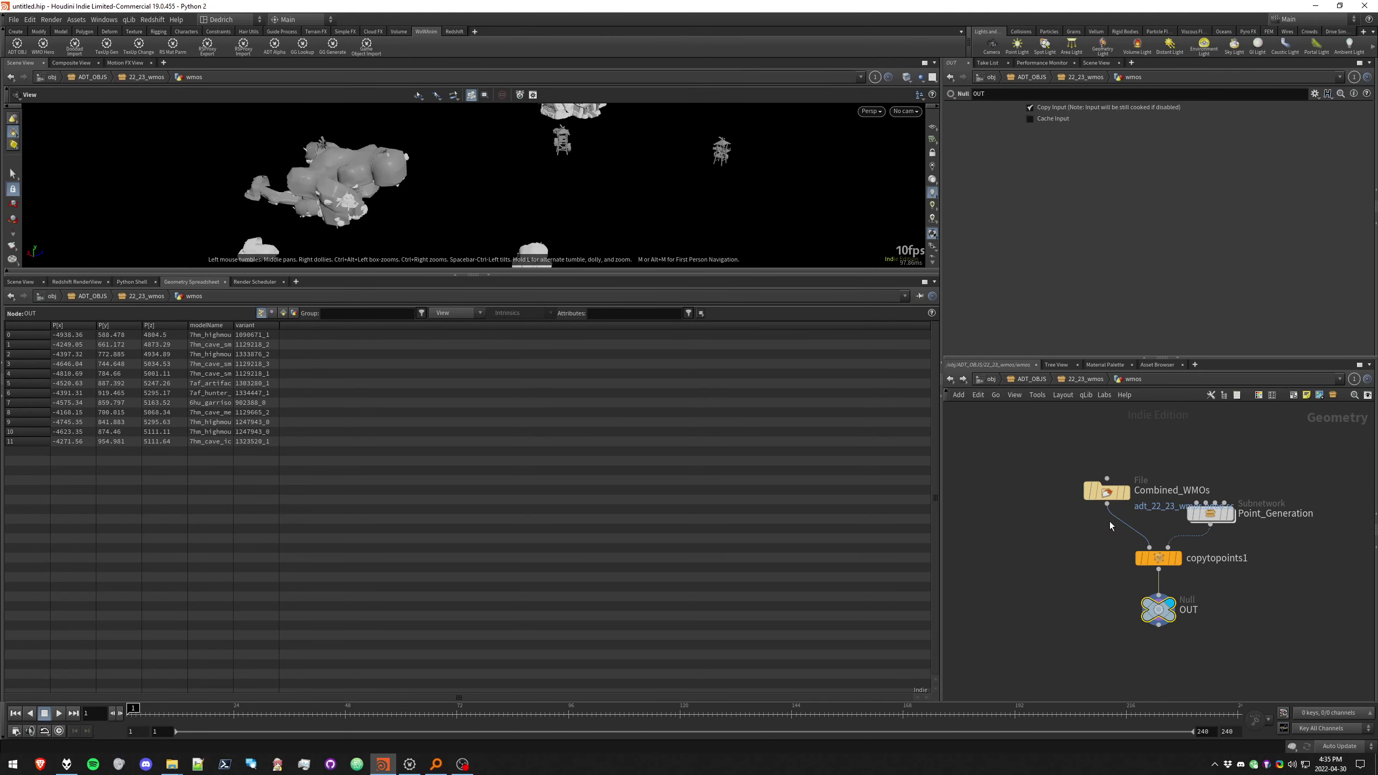
pyautogui.click(1130, 468)
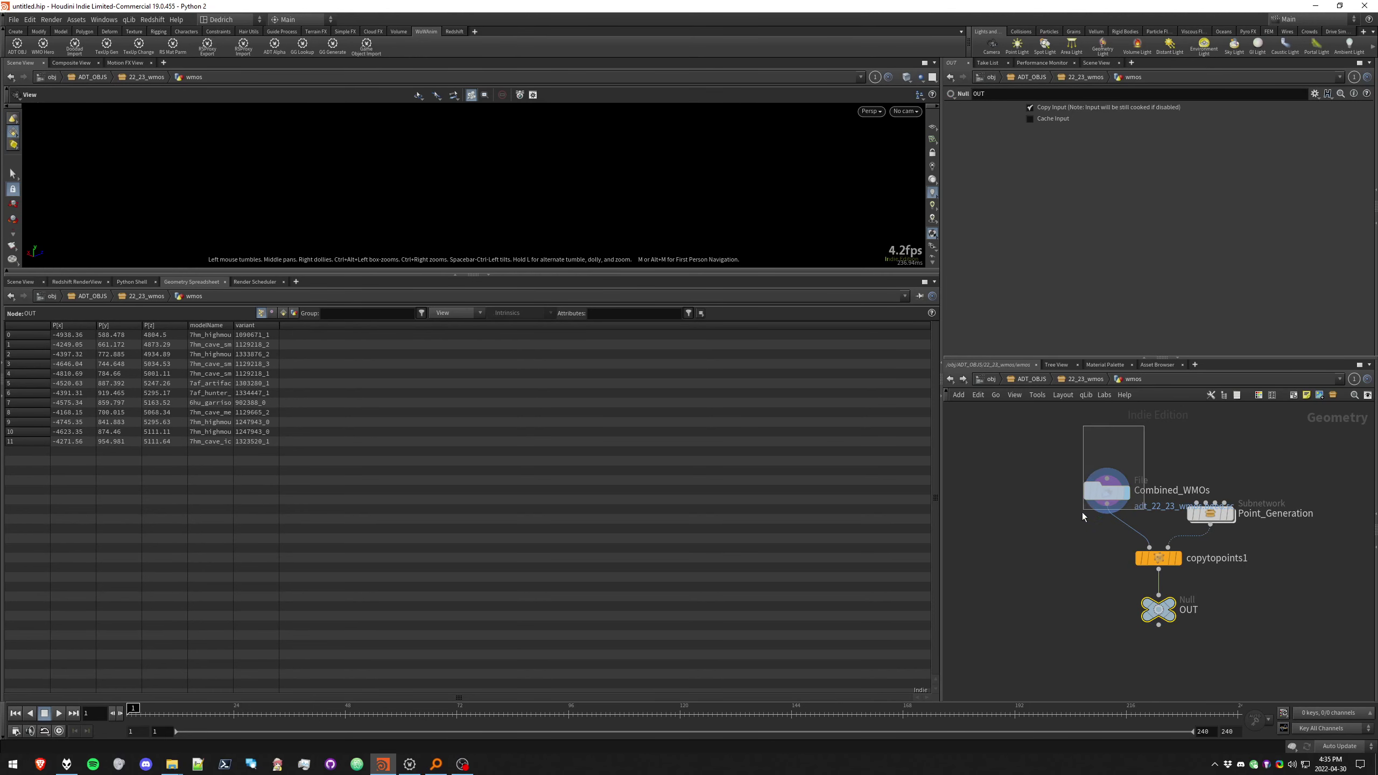
pyautogui.press('g')
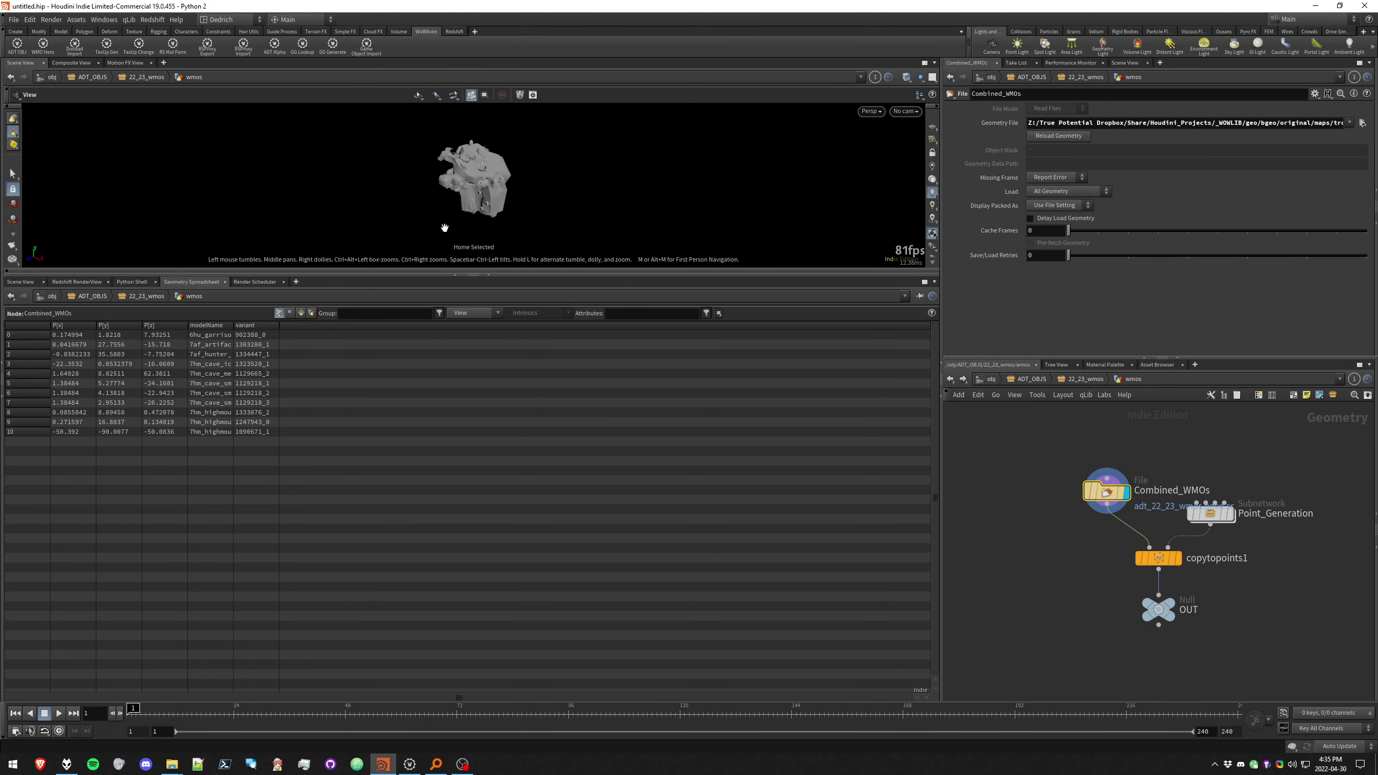
pyautogui.click(488, 276)
pyautogui.press('g')
pyautogui.moveTo(502, 347); pyautogui.dragTo(829, 159)
pyautogui.press('f')
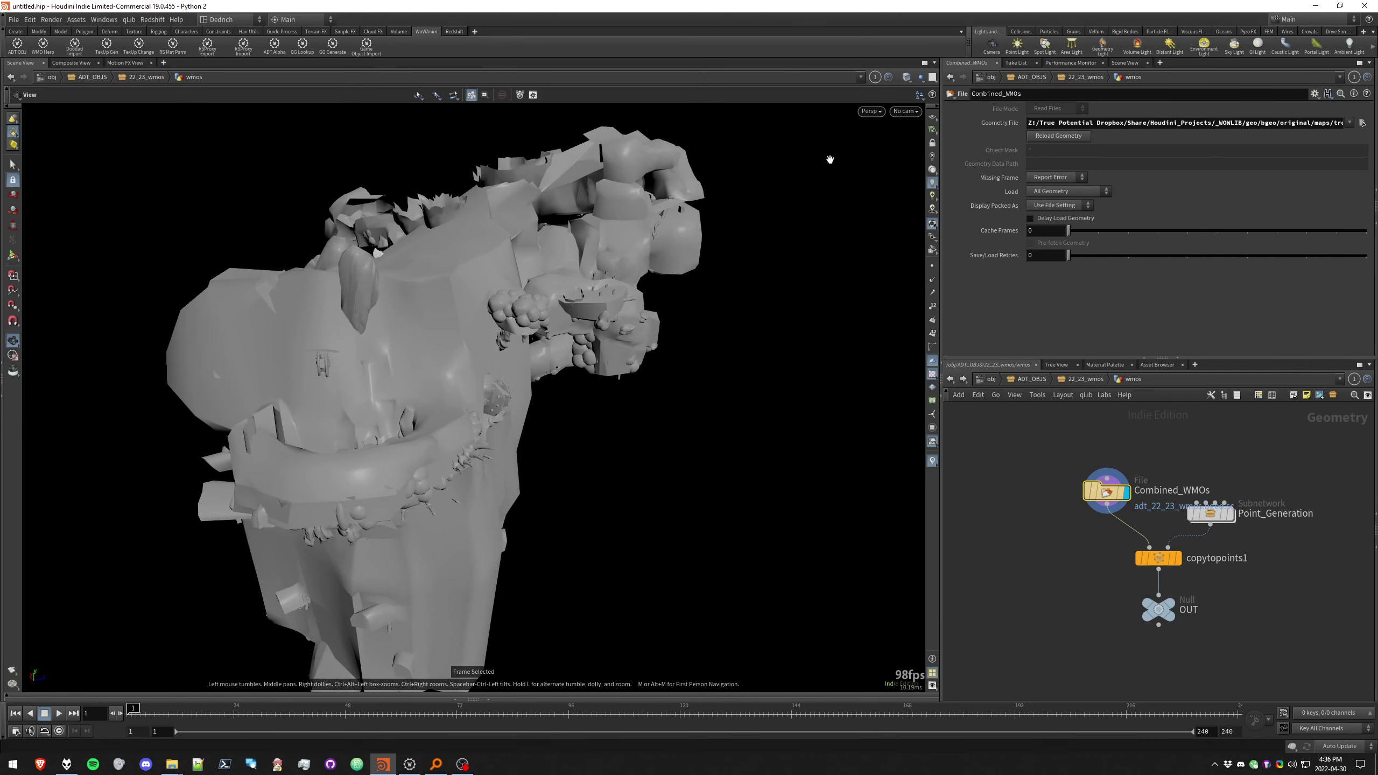
pyautogui.click(932, 117)
pyautogui.click(933, 117)
pyautogui.moveTo(546, 380); pyautogui.dragTo(482, 339)
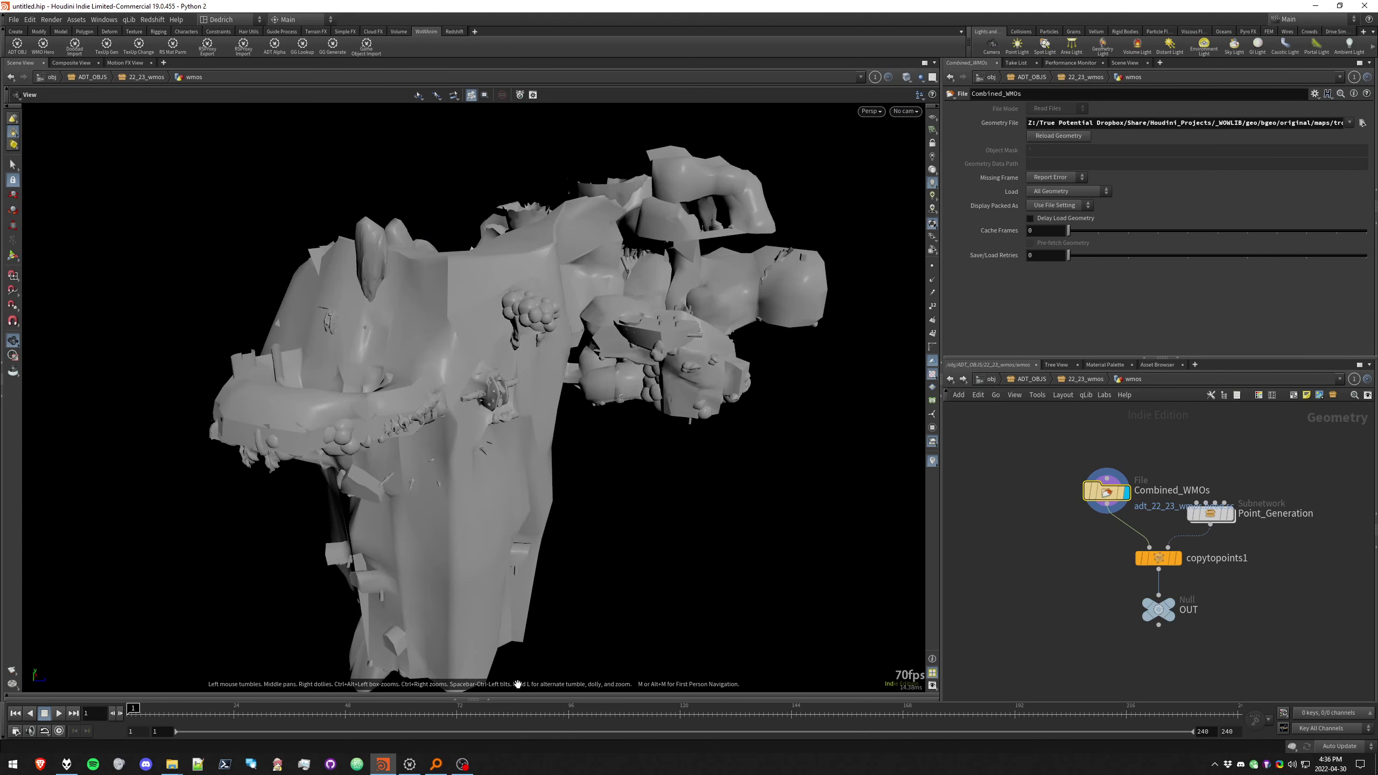
# Bring back the Geometry Spreadsheet and widen the modelName column to read the full WMO names
pyautogui.click(488, 700)
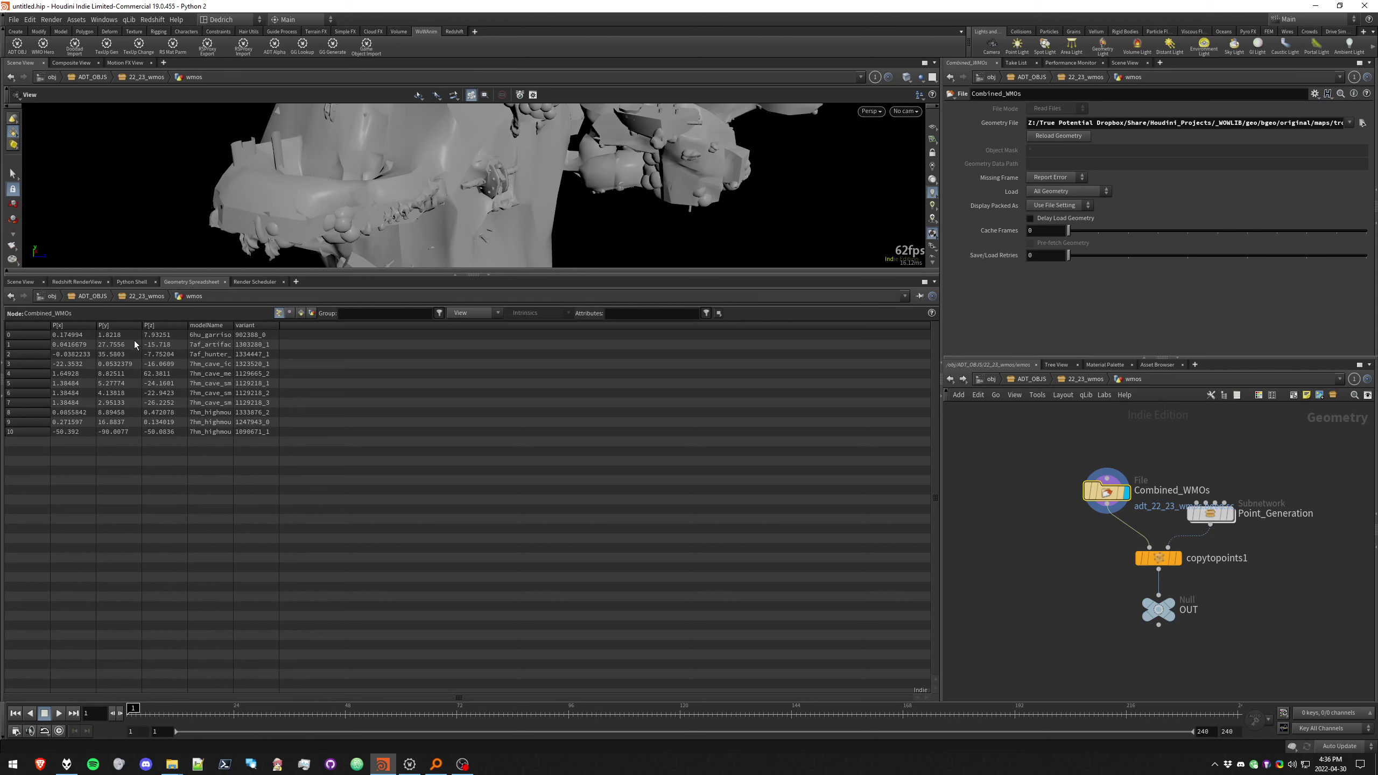
pyautogui.moveTo(233, 326); pyautogui.dragTo(277, 325)
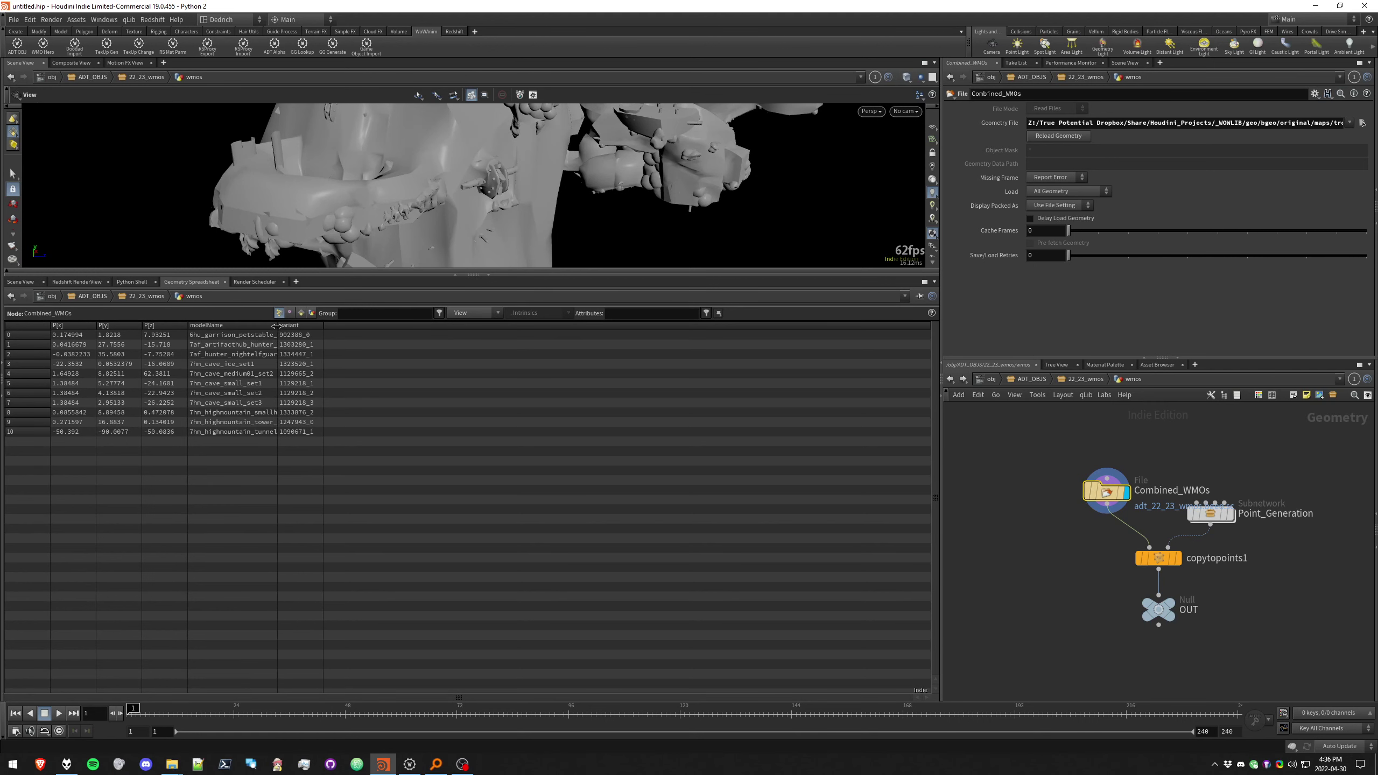
pyautogui.moveTo(277, 325); pyautogui.dragTo(338, 326)
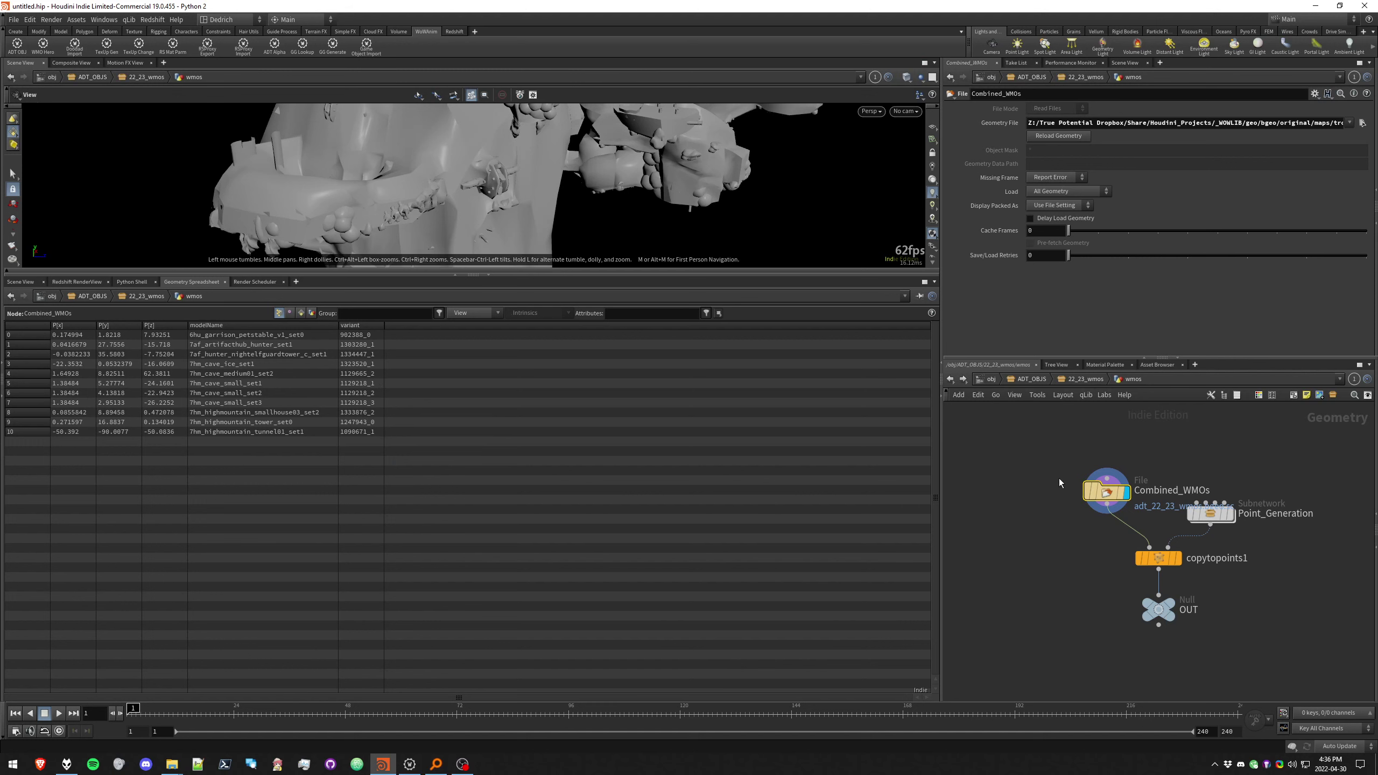
# Enter the wmos Point_Generation subnetwork and inspect the VEX code and point attributes of the Set_Parms wrangle
pyautogui.doubleClick(1213, 518)
pyautogui.click(1019, 531)
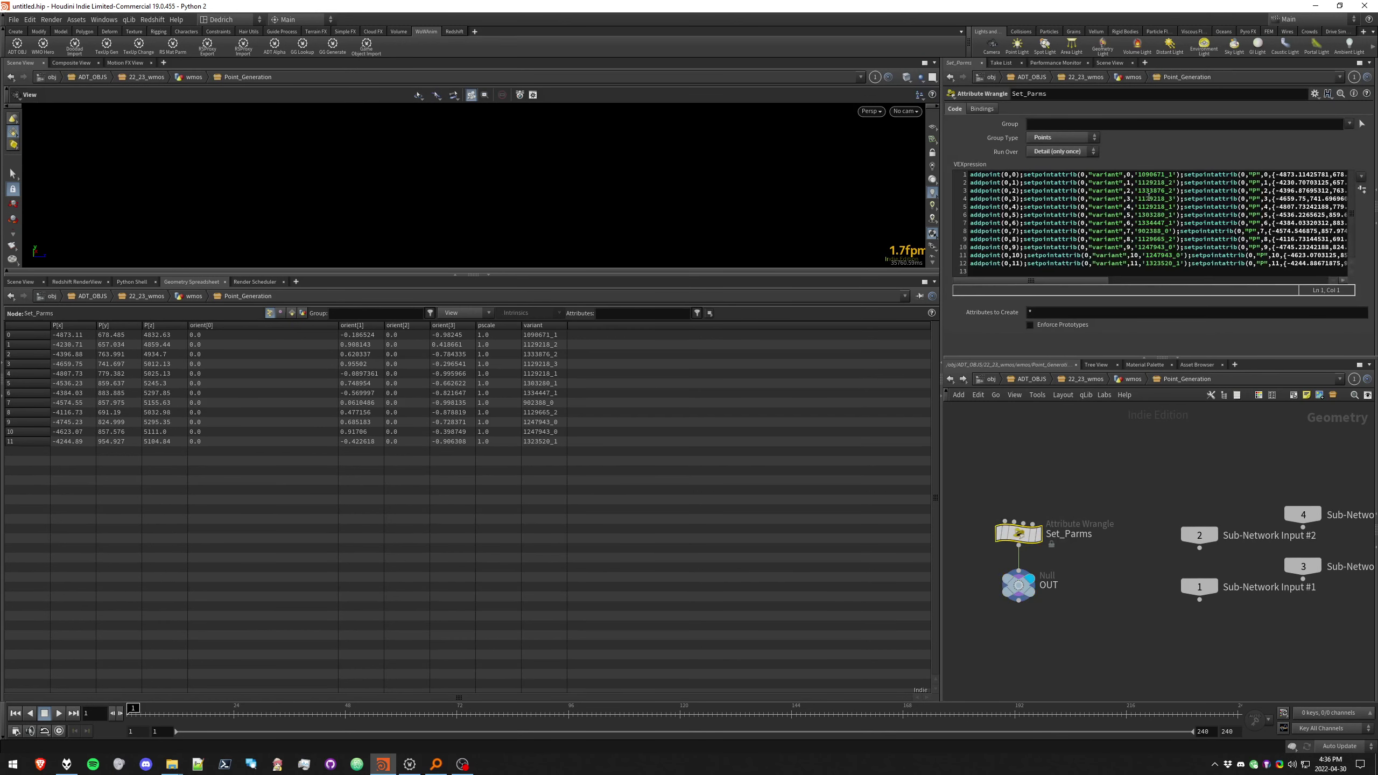
pyautogui.moveTo(1012, 536); pyautogui.dragTo(1125, 462, button='middle')
pyautogui.moveTo(1135, 461); pyautogui.dragTo(1064, 513)
pyautogui.scroll(2, 1048, 501)
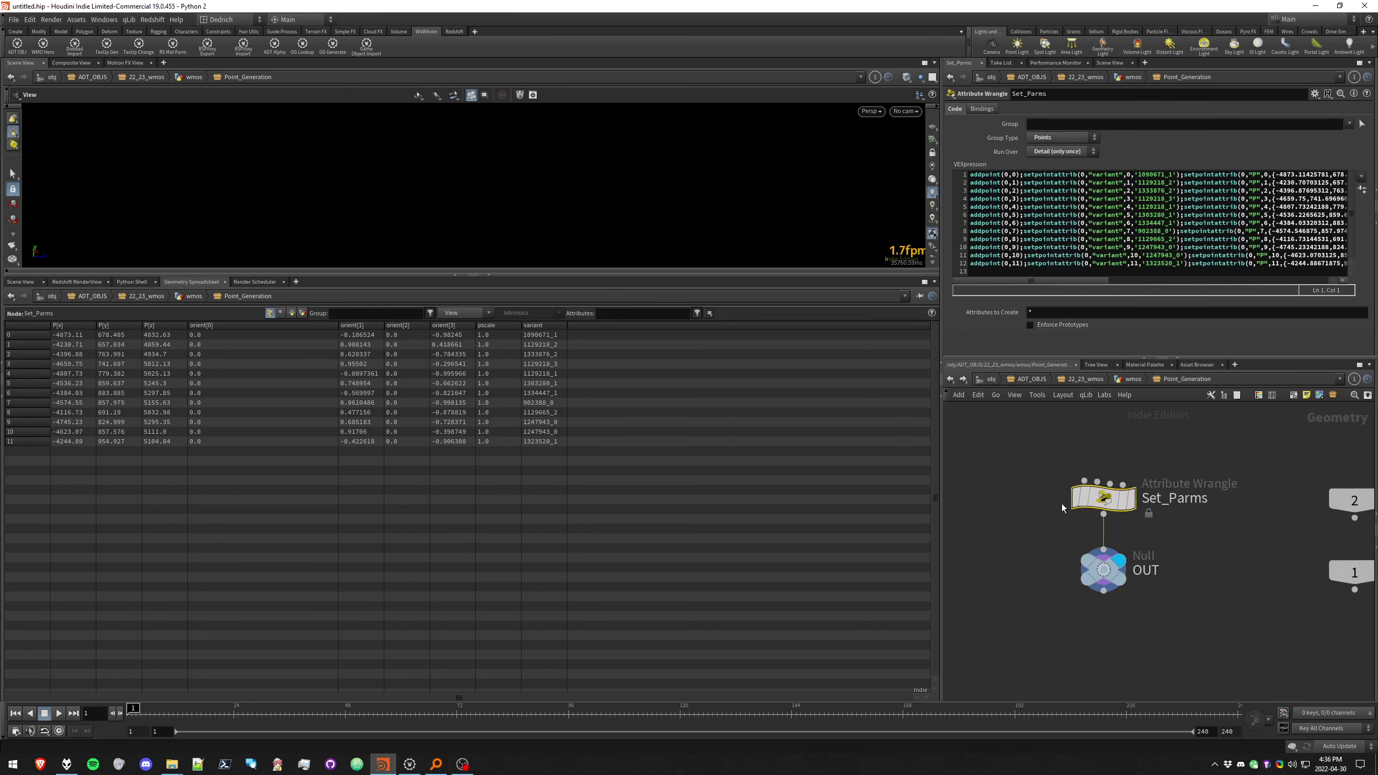
pyautogui.click(1214, 536)
pyautogui.moveTo(1103, 500); pyautogui.dragTo(1102, 505, button='middle')
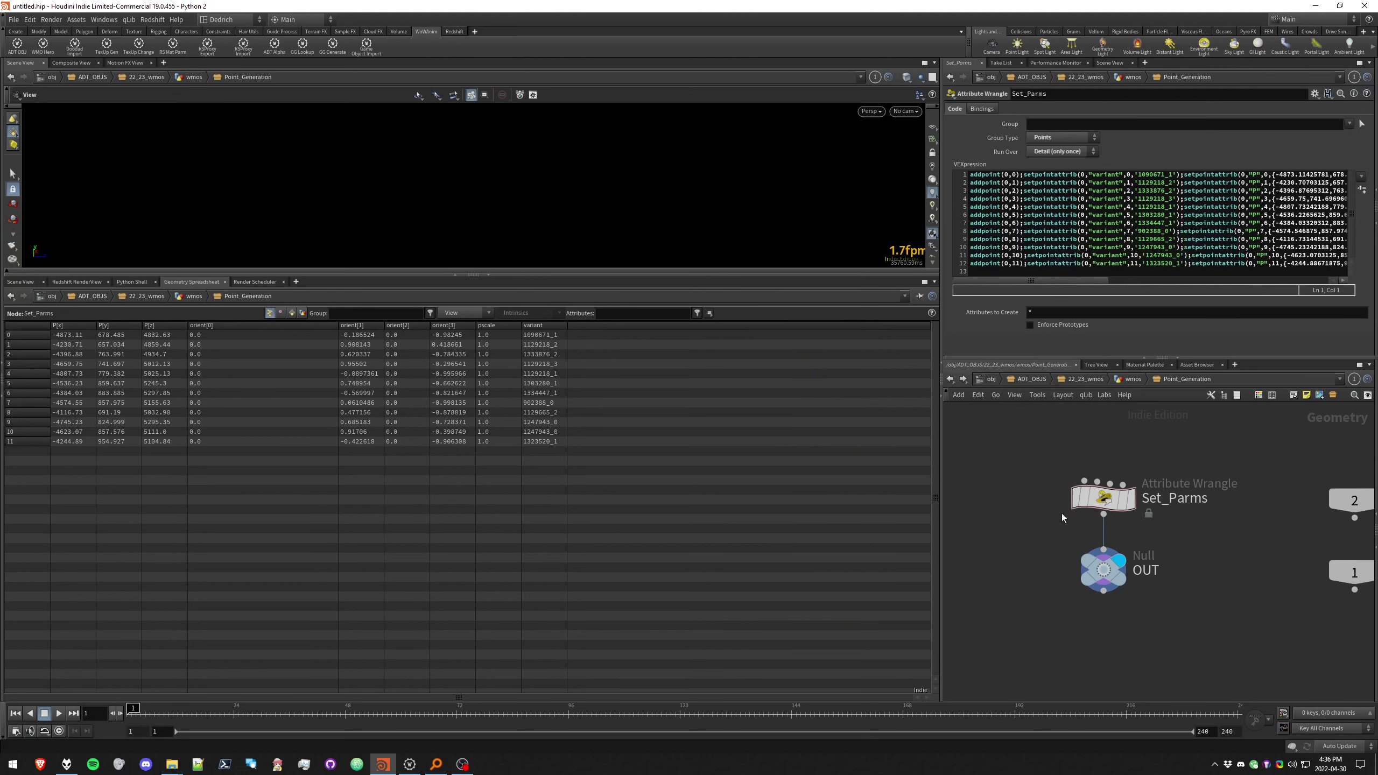
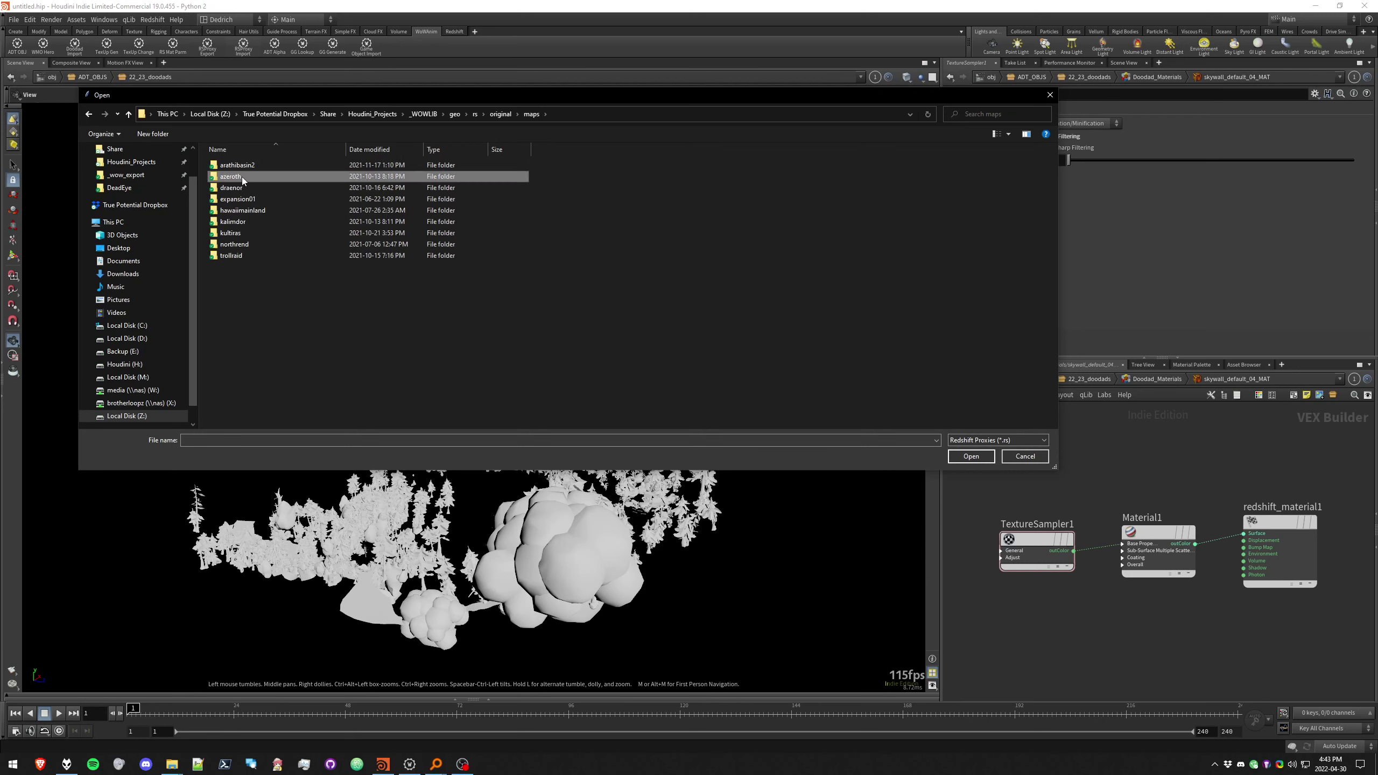
# Browse the Redshift proxy files in the azeroth maps folder and dismiss the file dialog without opening one
pyautogui.doubleClick(240, 177)
pyautogui.scroll(-12, 308, 208)
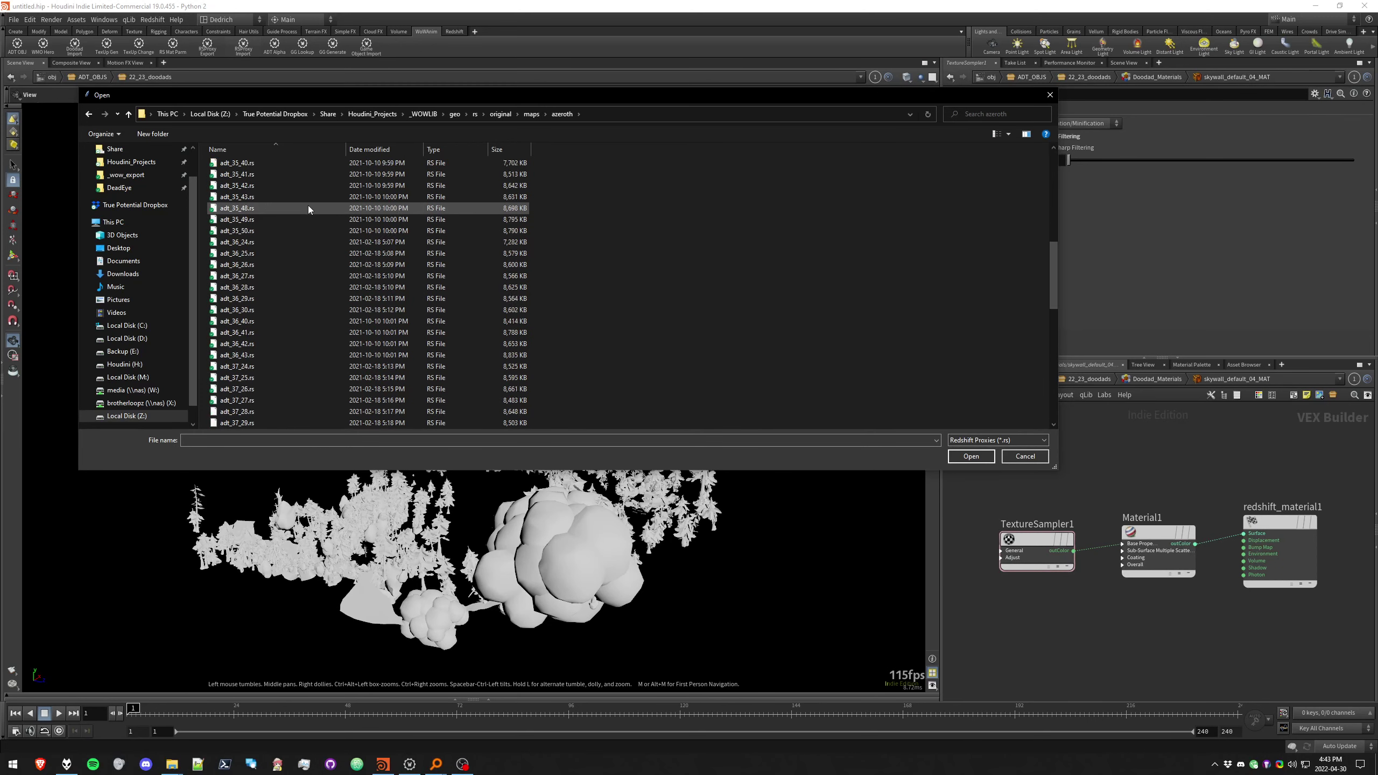
pyautogui.scroll(15, 342, 264)
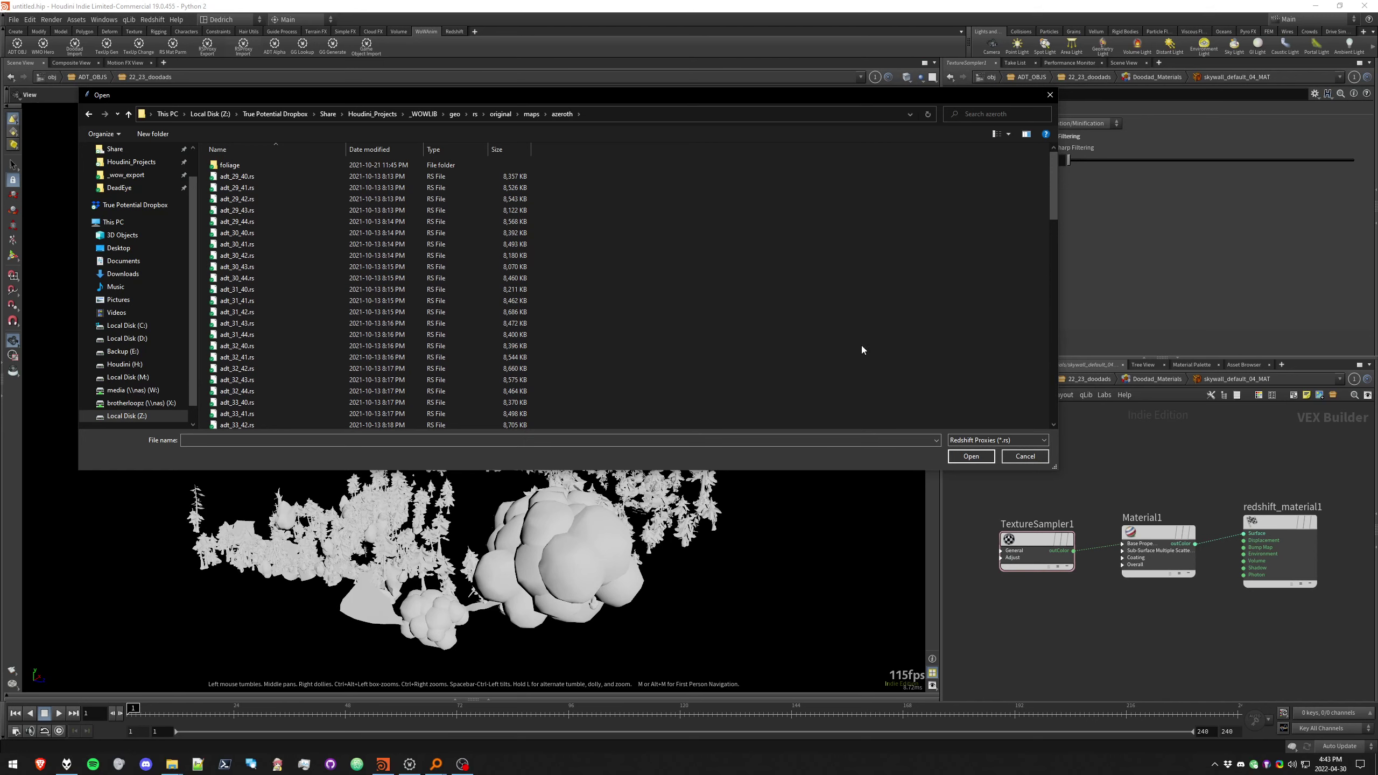
pyautogui.click(1020, 457)
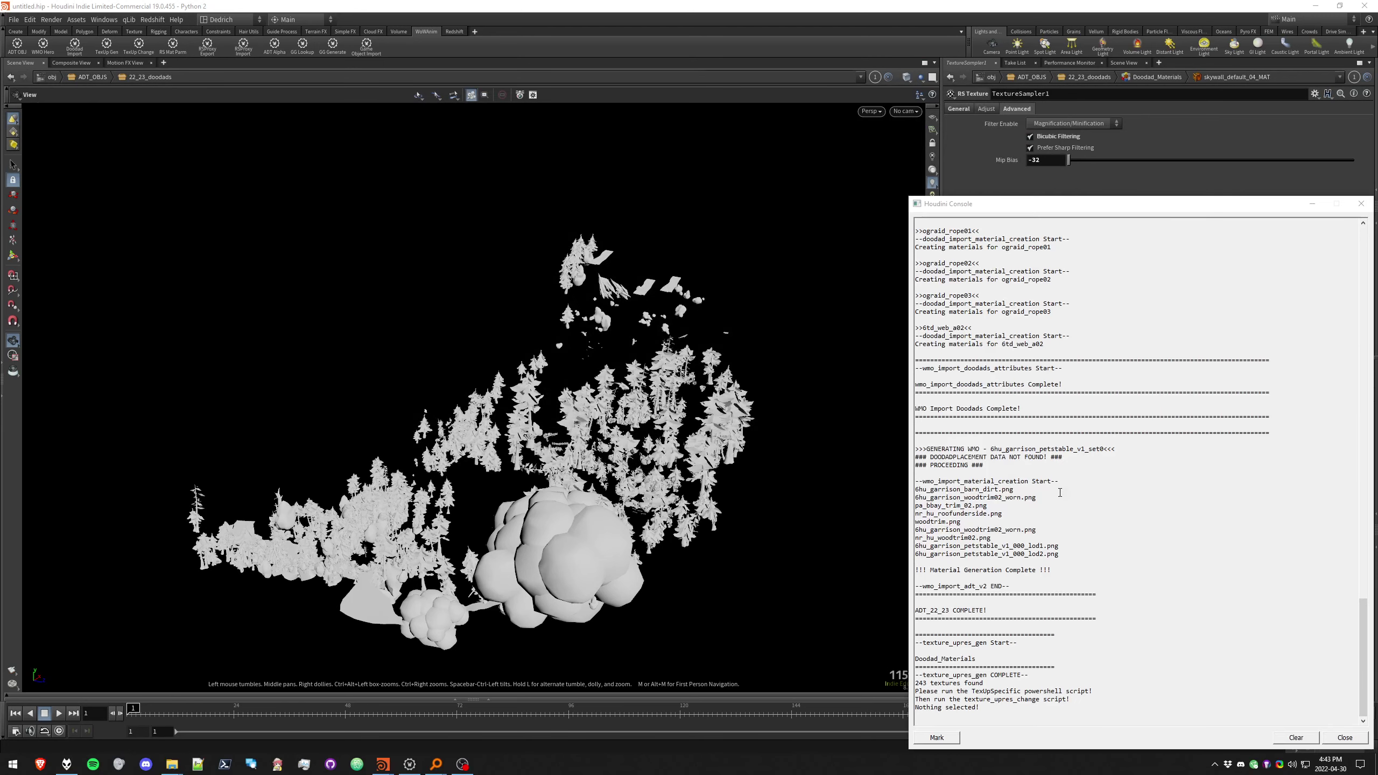
# Clear the Houdini Console output and close the console window
pyautogui.click(1296, 737)
pyautogui.click(1340, 737)
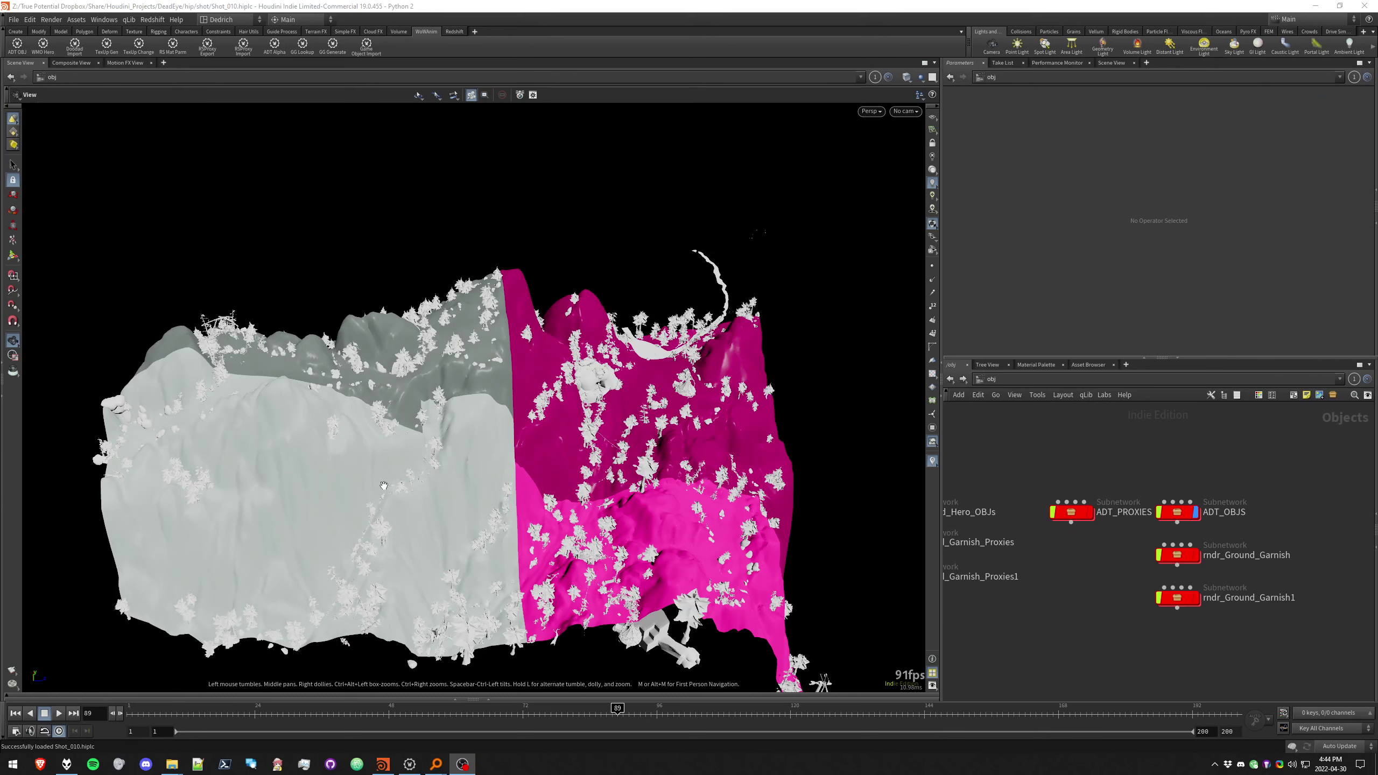
# Look over the Shot_010 terrain in the viewport and the proxy, garnish and ADT_OBJS subnetworks at object level
pyautogui.moveTo(453, 504); pyautogui.dragTo(447, 505)
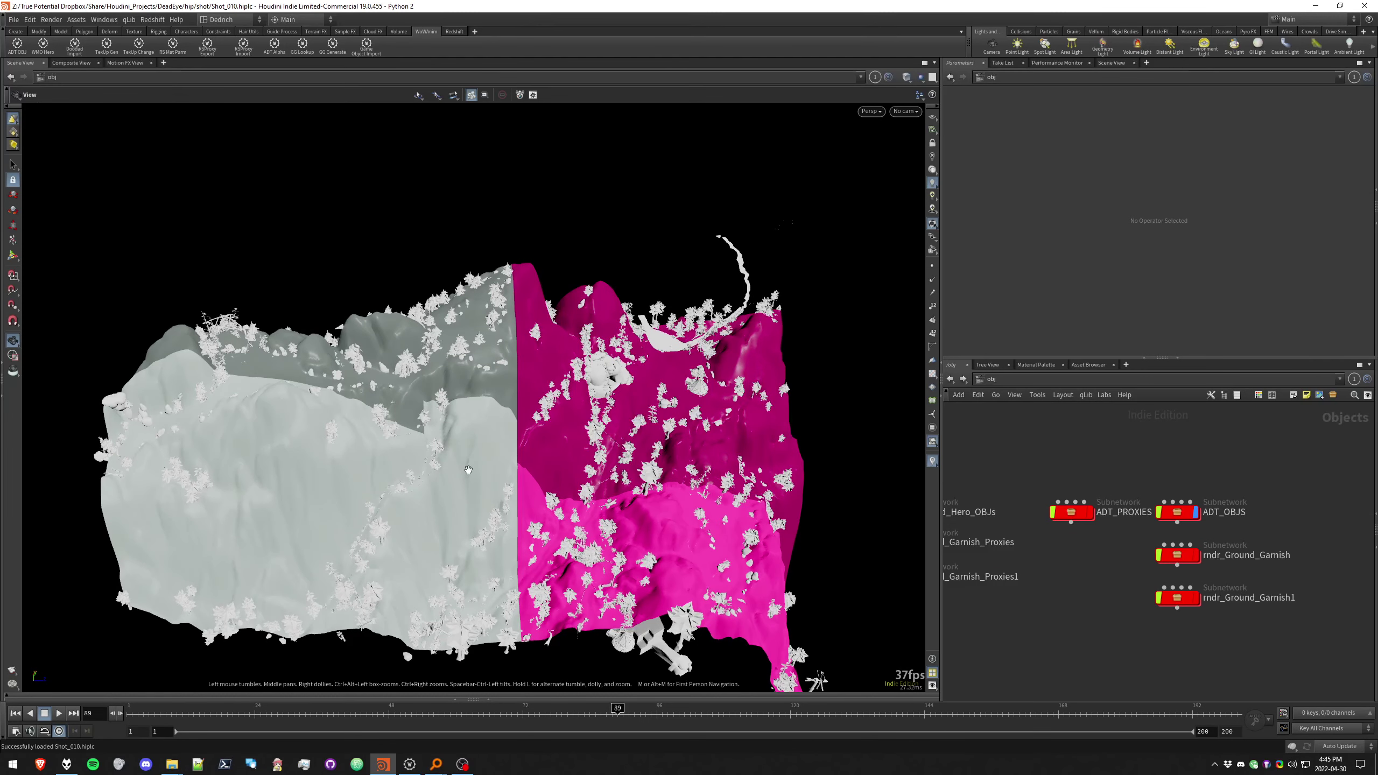
pyautogui.scroll(-3, 1015, 626)
pyautogui.moveTo(1035, 598); pyautogui.dragTo(1086, 577, button='middle')
pyautogui.scroll(3, 1087, 575)
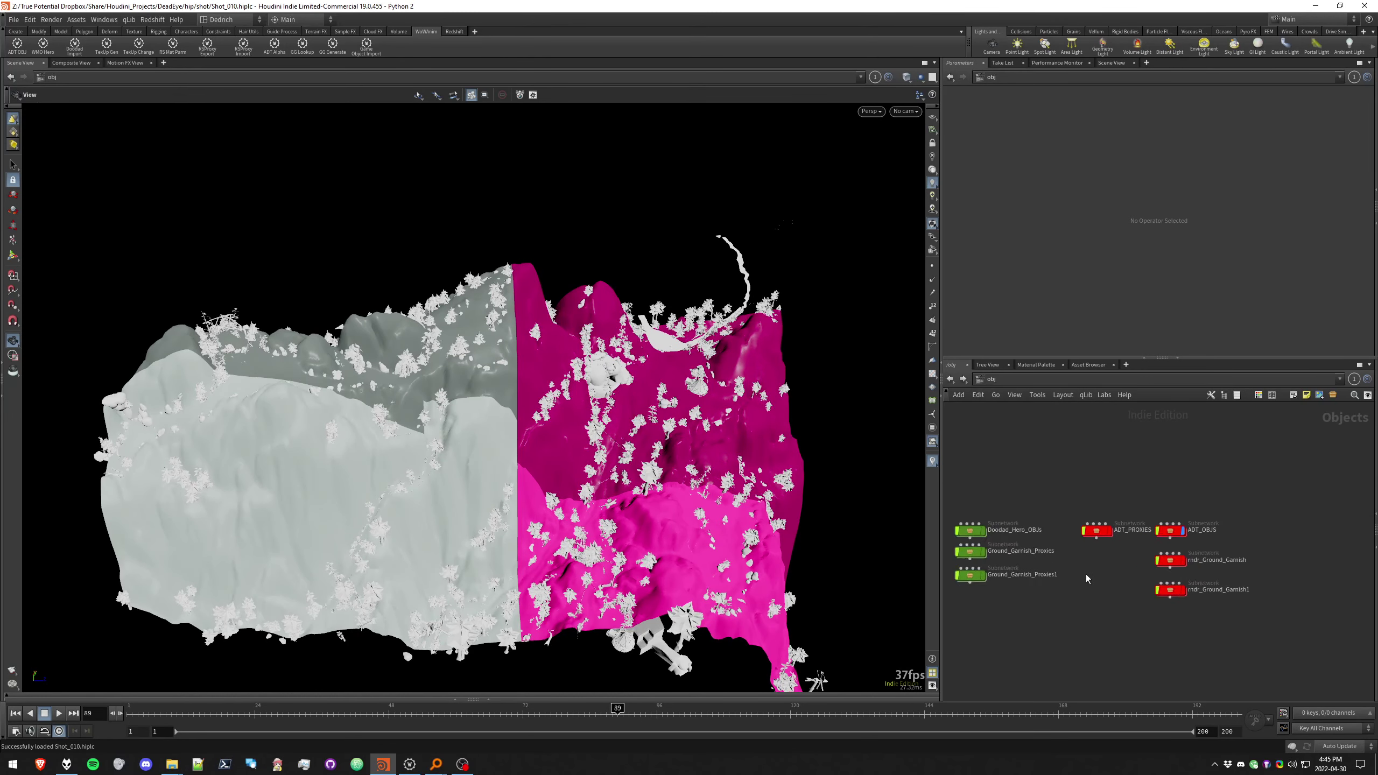
pyautogui.scroll(-2, 1087, 576)
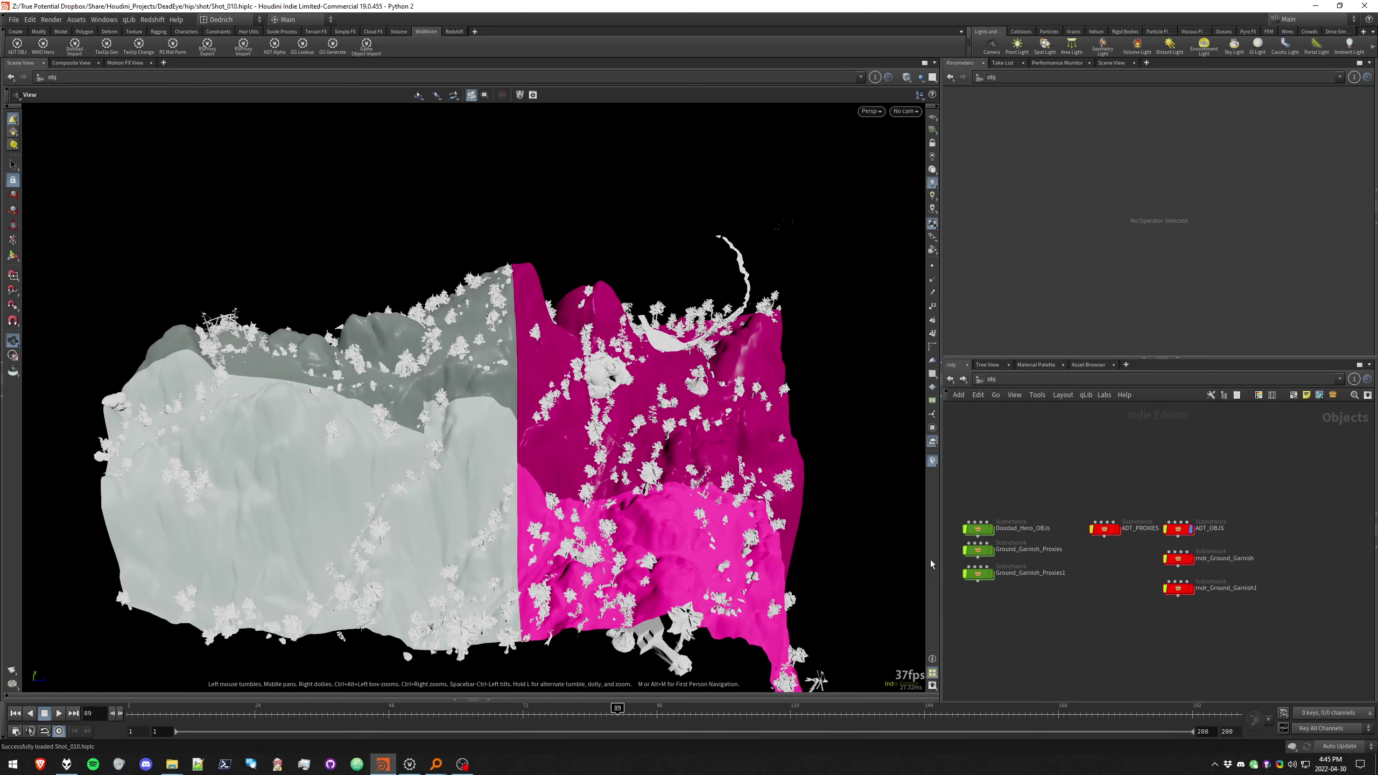
pyautogui.scroll(6, 480, 443)
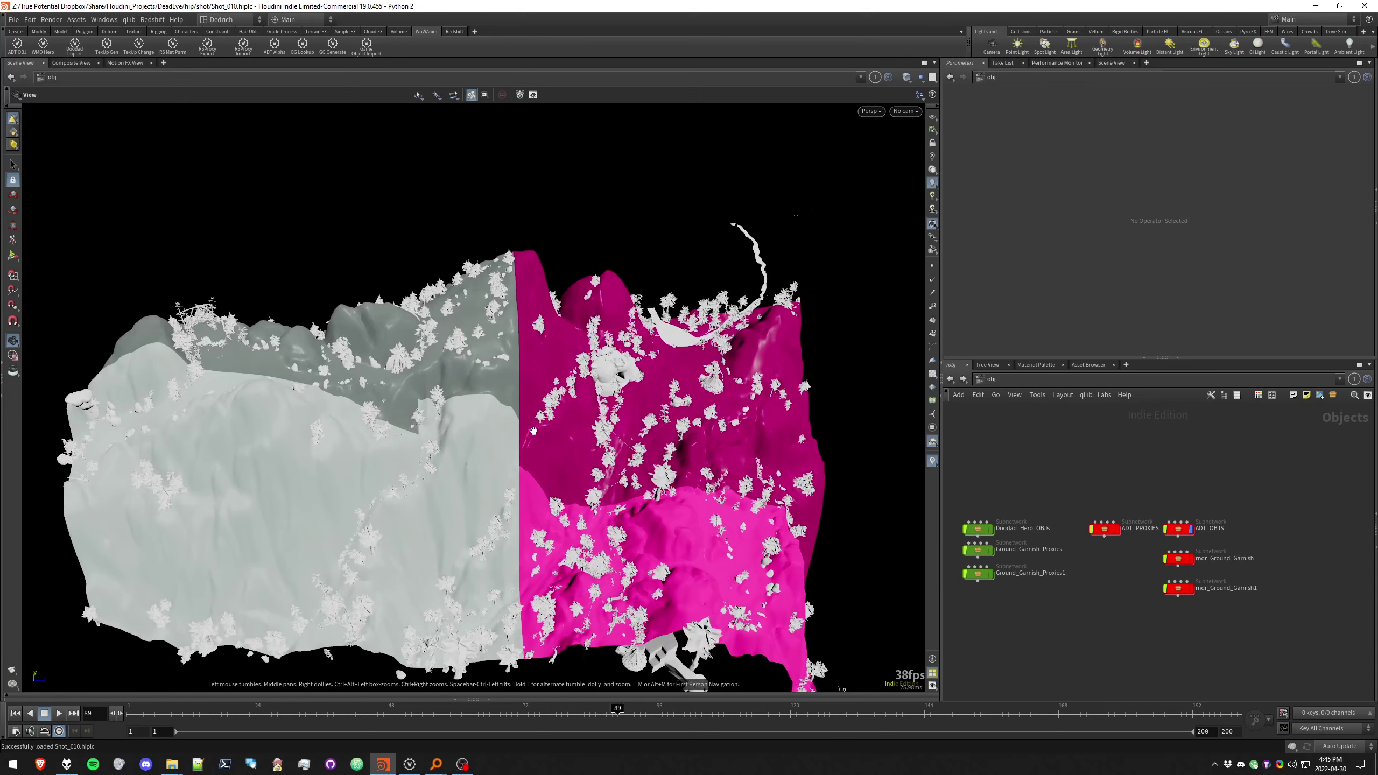
# Enter ADT_OBJS and examine the 22_22 and 23_22 tile nodes alongside the terrain seen from another side
pyautogui.doubleClick(1177, 528)
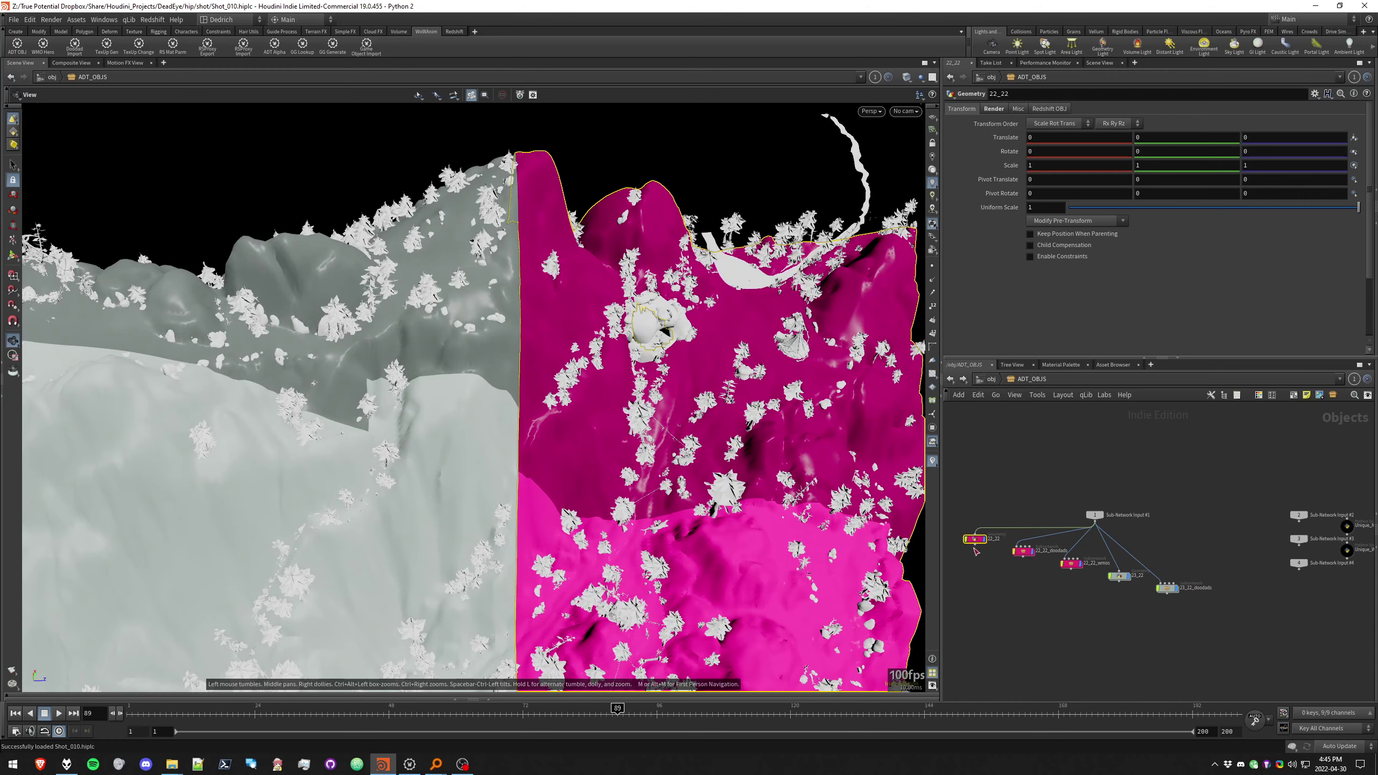
pyautogui.moveTo(971, 550); pyautogui.dragTo(1025, 567, button='right')
pyautogui.moveTo(1025, 567); pyautogui.dragTo(1047, 561, button='middle')
pyautogui.moveTo(422, 525); pyautogui.dragTo(488, 521)
pyautogui.moveTo(488, 521); pyautogui.dragTo(483, 429, button='middle')
pyautogui.moveTo(482, 429); pyautogui.dragTo(435, 436)
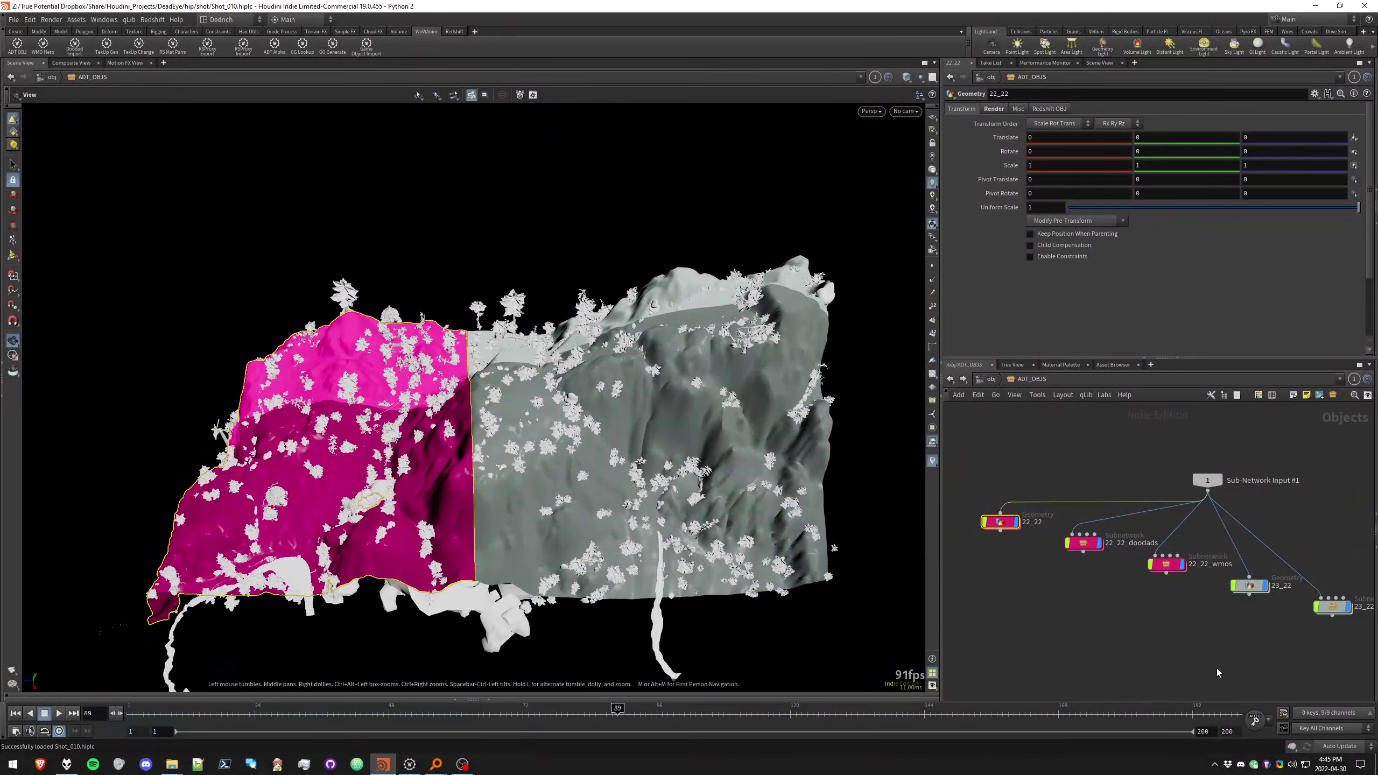
pyautogui.click(1243, 582)
pyautogui.click(1270, 648)
pyautogui.moveTo(1263, 637); pyautogui.dragTo(1169, 620, button='middle')
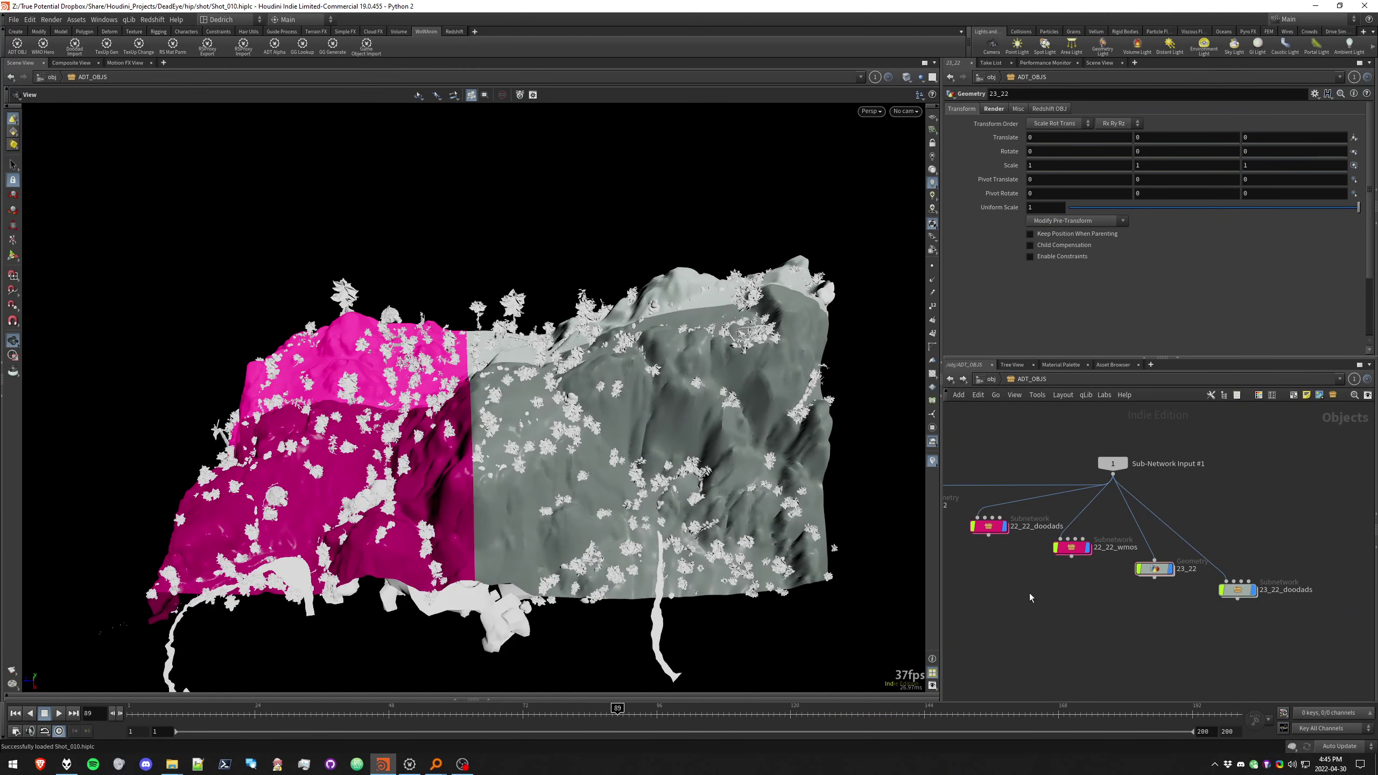
pyautogui.moveTo(990, 597); pyautogui.dragTo(1103, 625, button='middle')
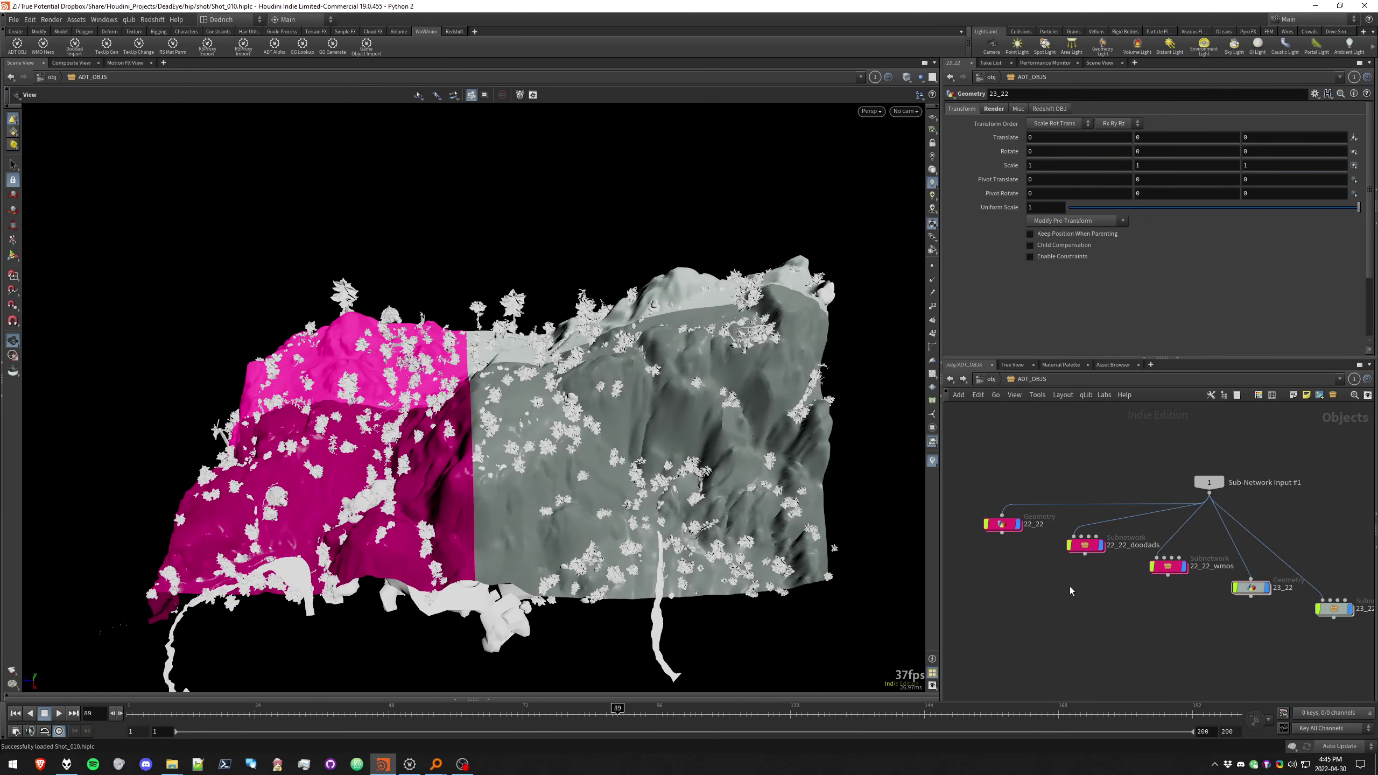
# Examine the node chain inside the 22_22 terrain geometry, and enter the 22_22_doodads subnetwork from ADT_OBJS
pyautogui.doubleClick(1001, 524)
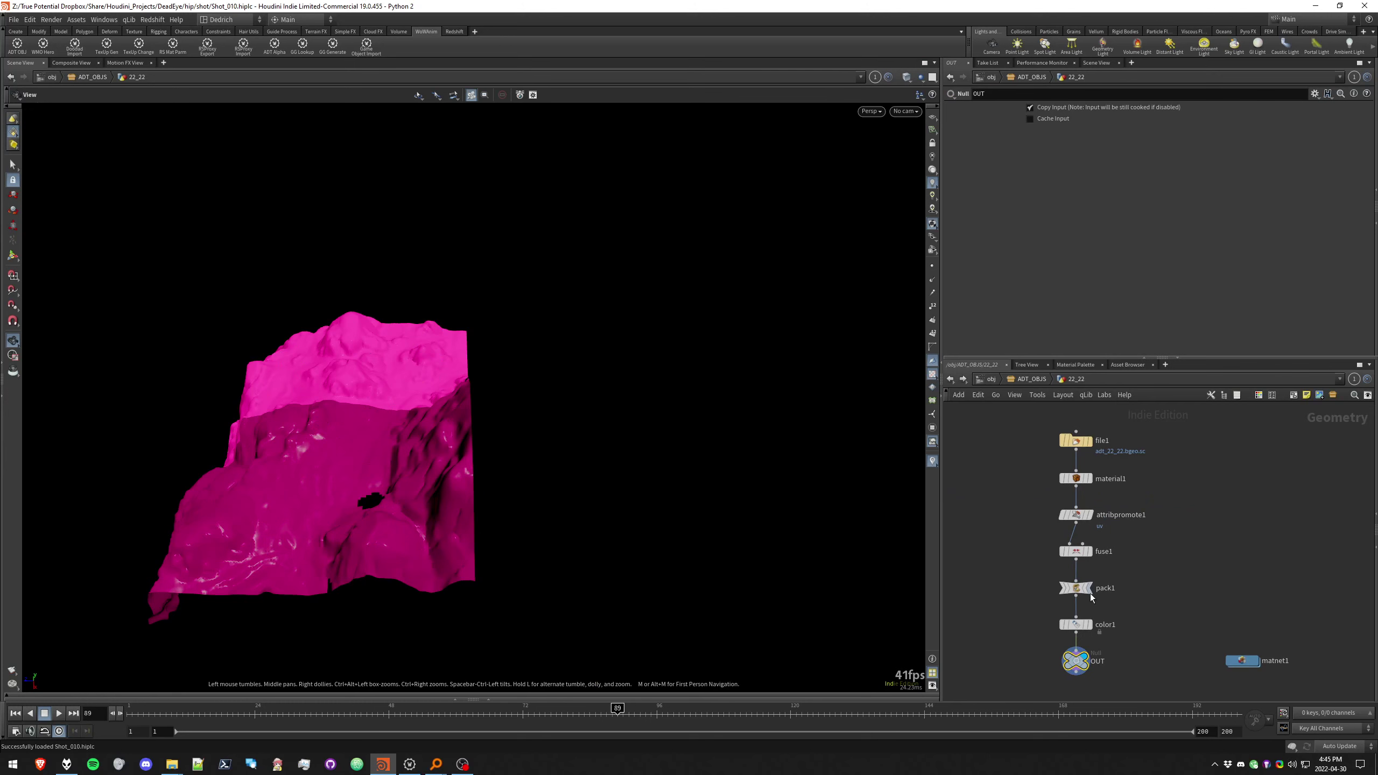
pyautogui.click(1042, 379)
pyautogui.doubleClick(1089, 547)
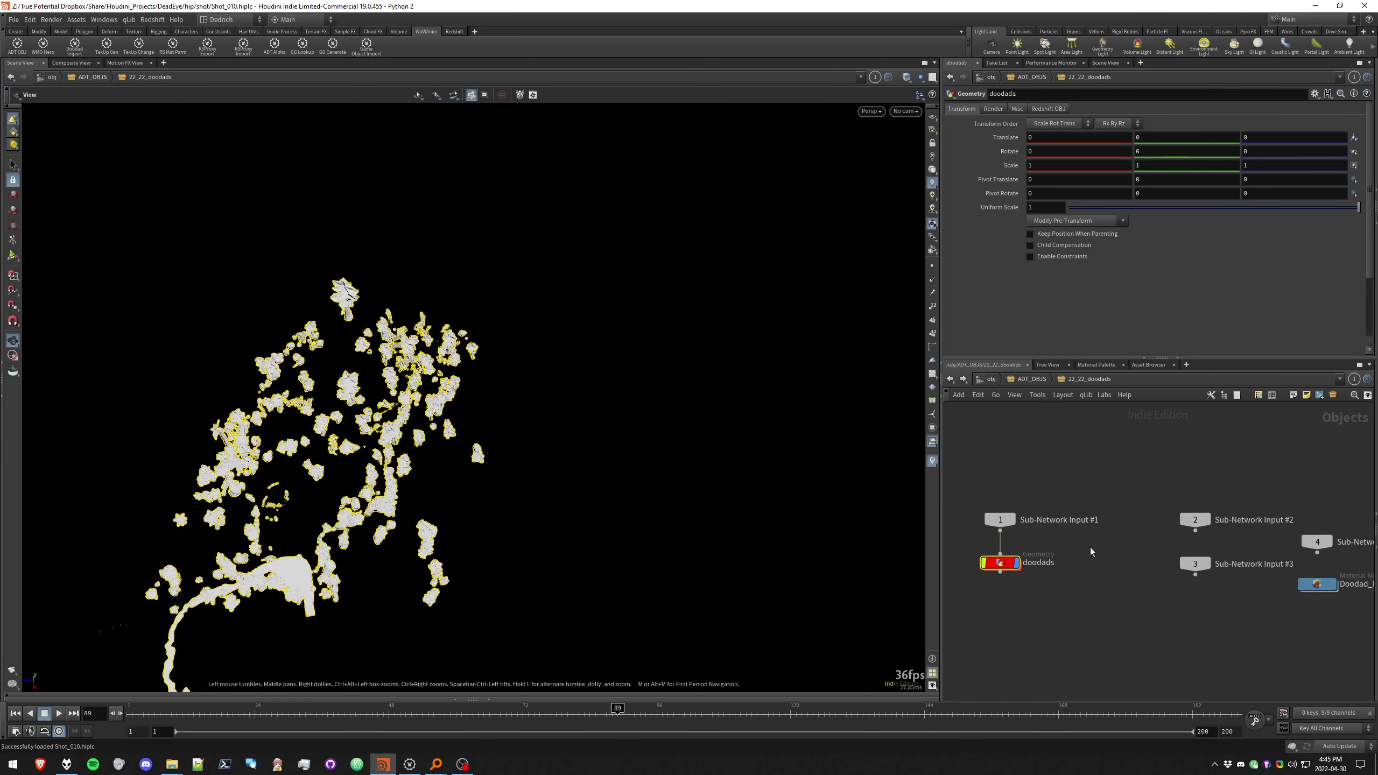
# Return from the 22_22_doodads network to object level and check the ADT_PROXIES subnetwork's viewport display setting
pyautogui.click(1030, 380)
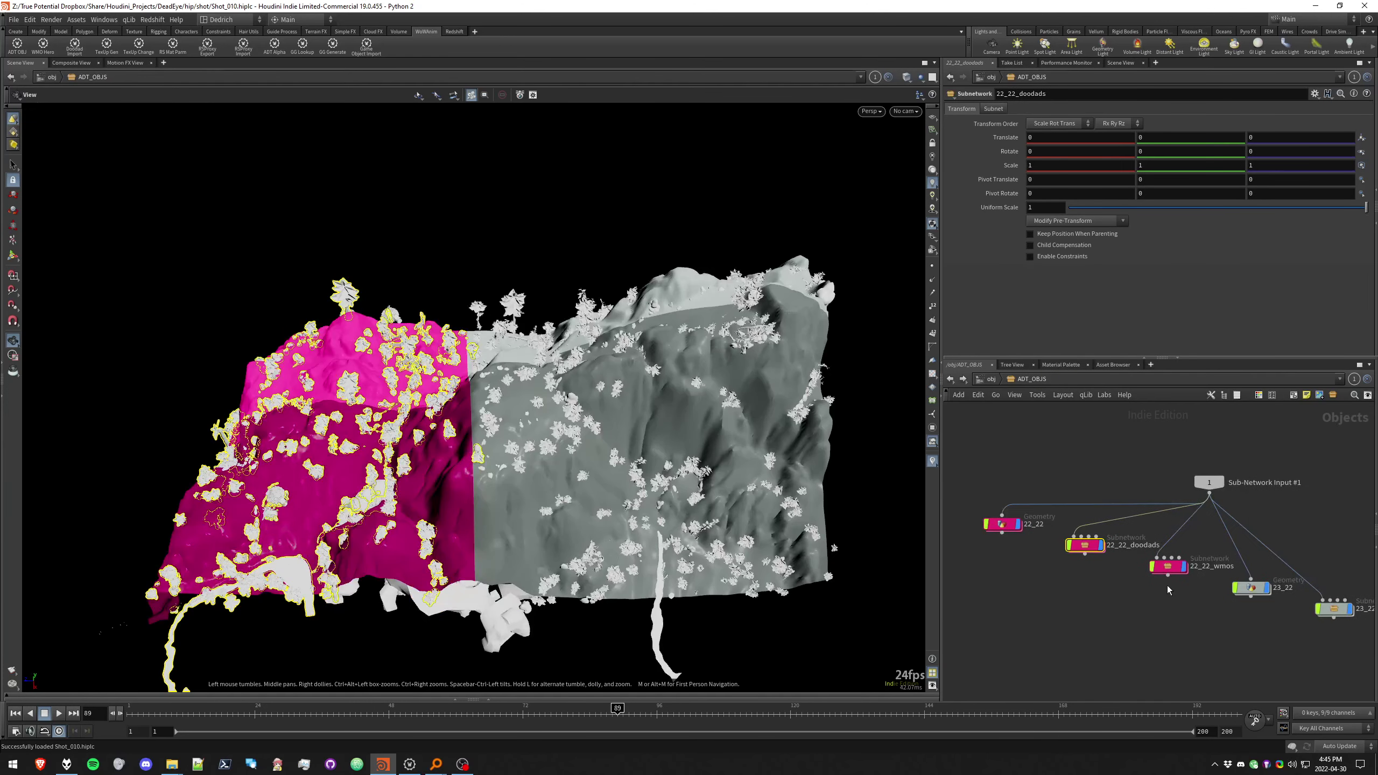
pyautogui.click(990, 379)
pyautogui.click(1033, 462)
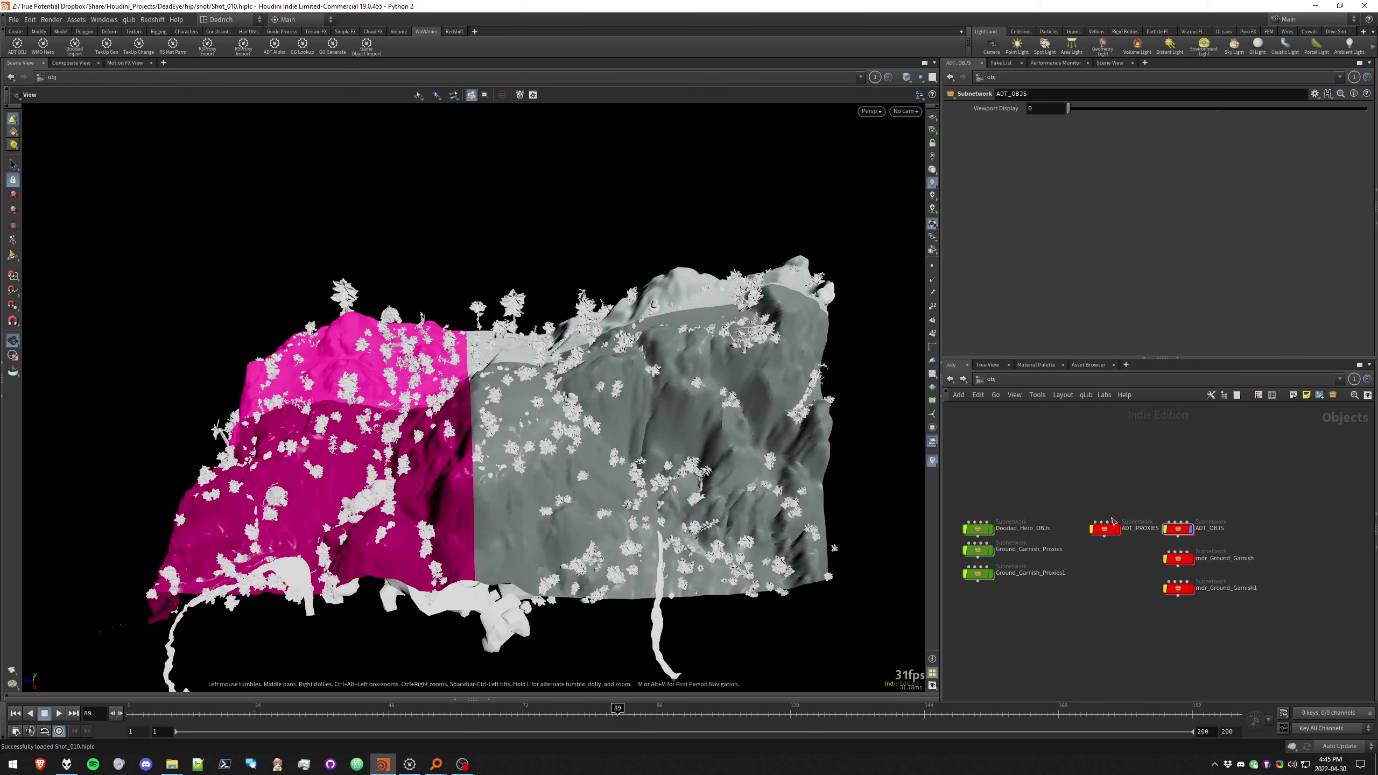
pyautogui.scroll(3, 1031, 526)
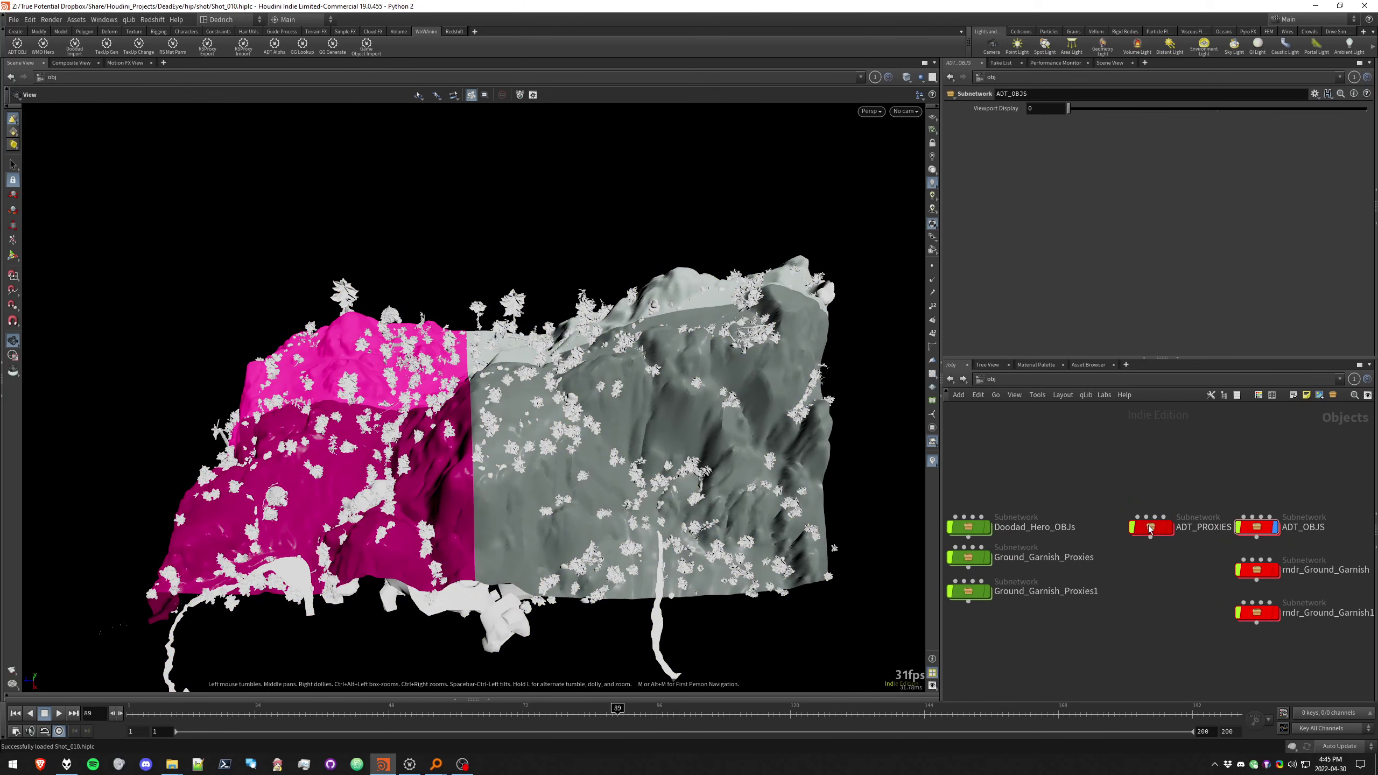
pyautogui.click(1150, 529)
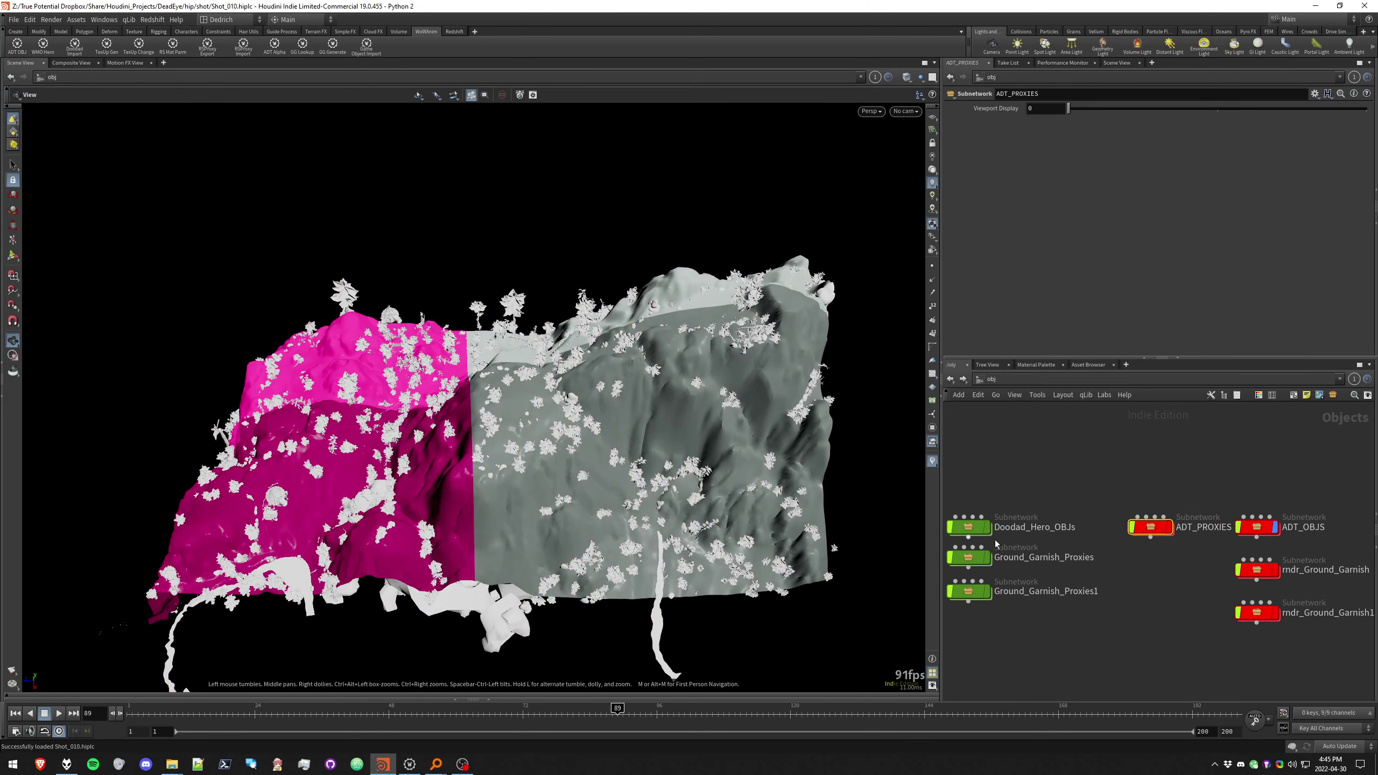
pyautogui.moveTo(1093, 505); pyautogui.dragTo(1144, 498, button='middle')
pyautogui.click(1147, 498)
pyautogui.moveTo(1030, 524)
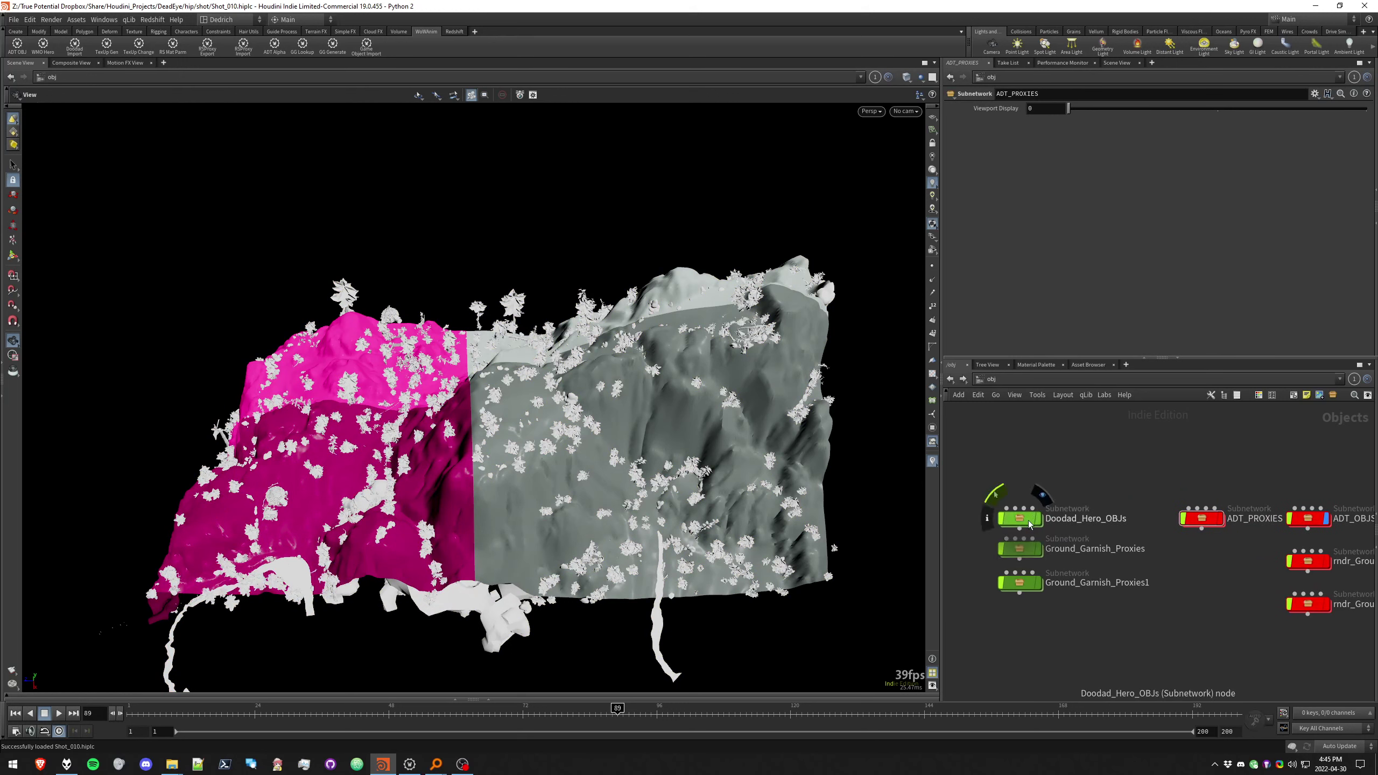
# Examine the kultiras fence rope geometry nodes and the crease note inside Doodad_Hero_OBJs, and return to object level
pyautogui.doubleClick(1020, 520)
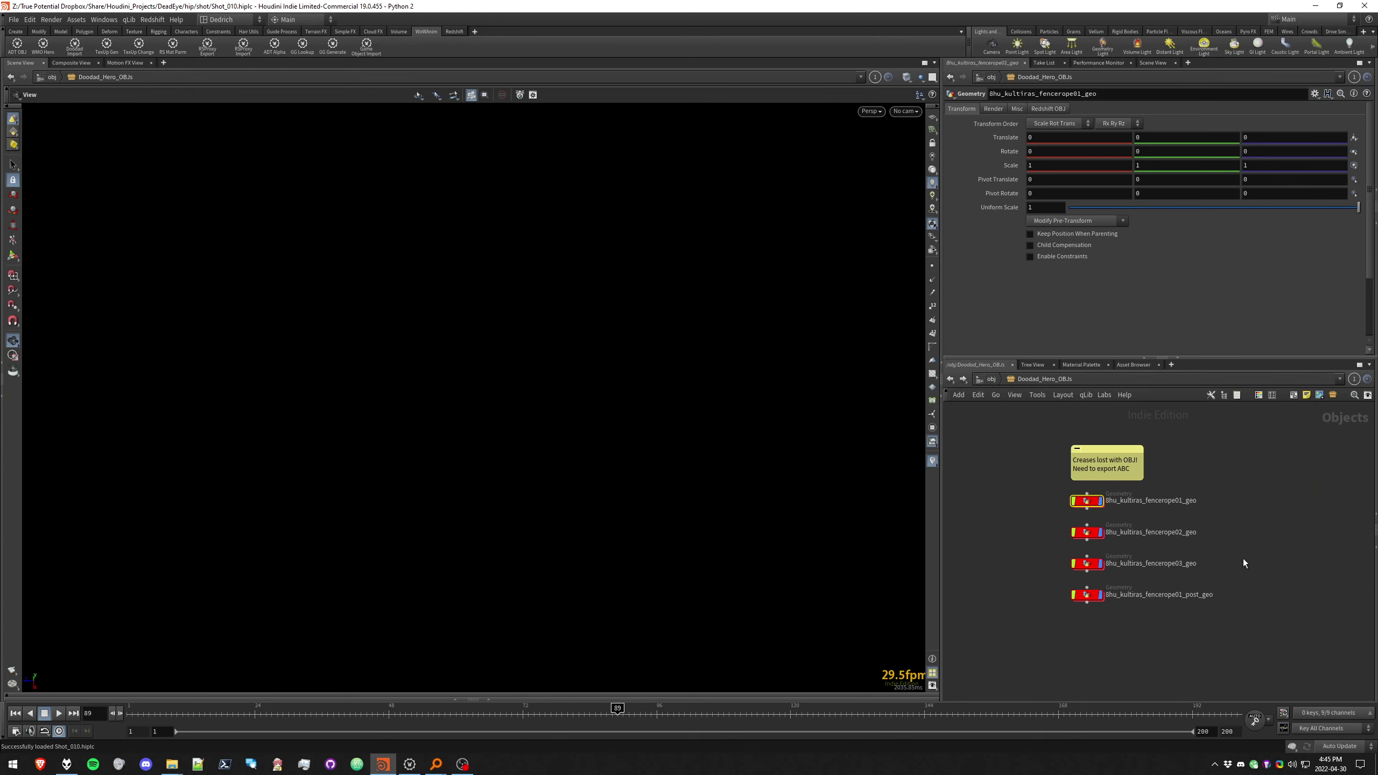
pyautogui.scroll(3, 1124, 519)
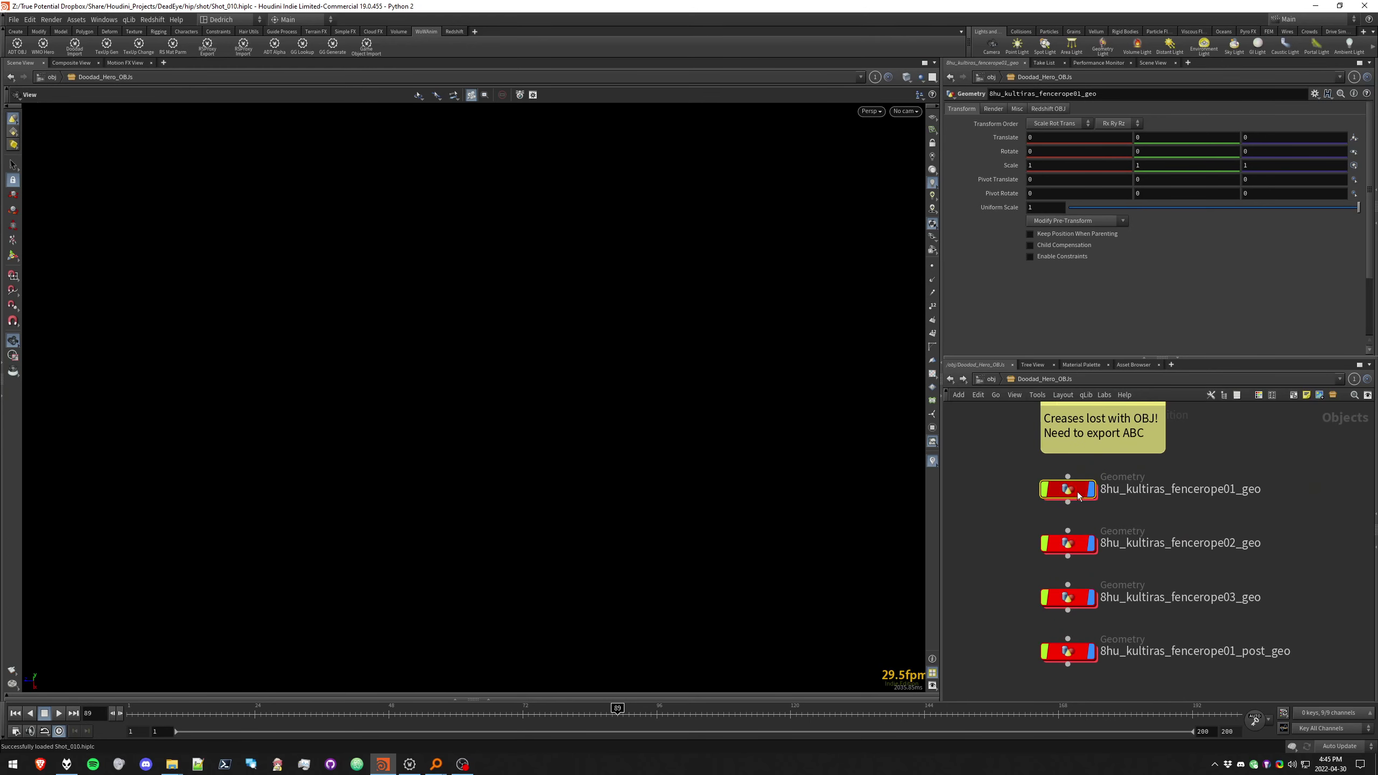
pyautogui.moveTo(1063, 492)
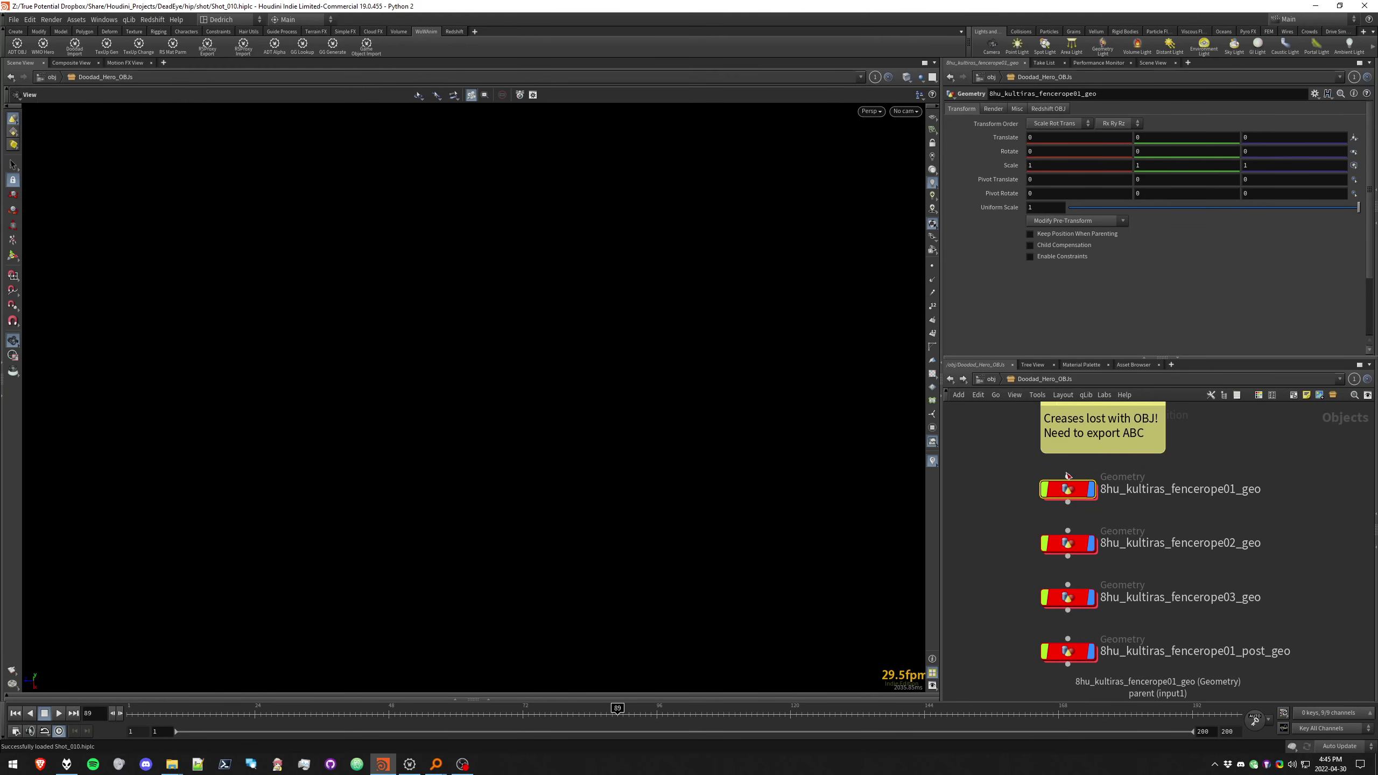
pyautogui.click(992, 379)
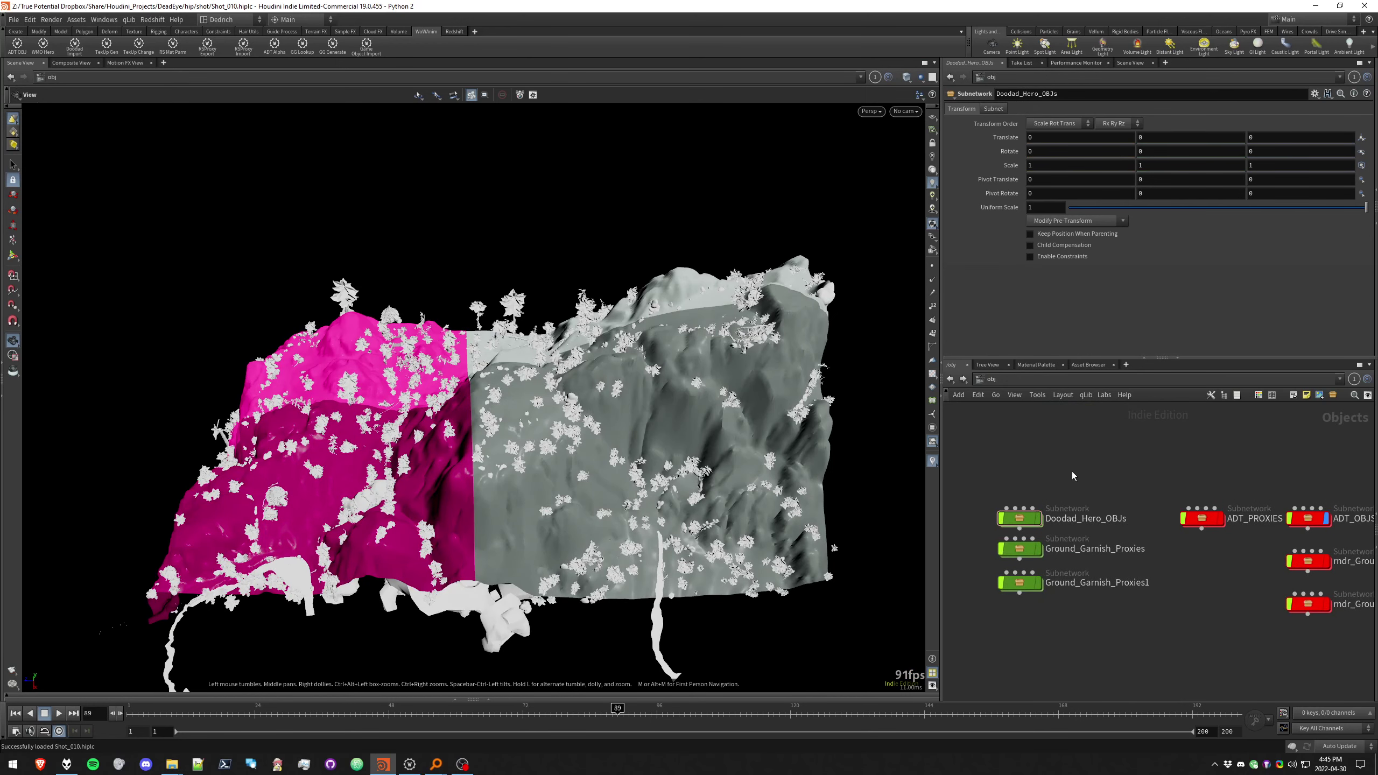
# Line up the Ground_Garnish_Proxies and Ground_Garnish_Proxies1 subnetworks in rows with the two render ground garnish subnetworks
pyautogui.scroll(-2, 1063, 559)
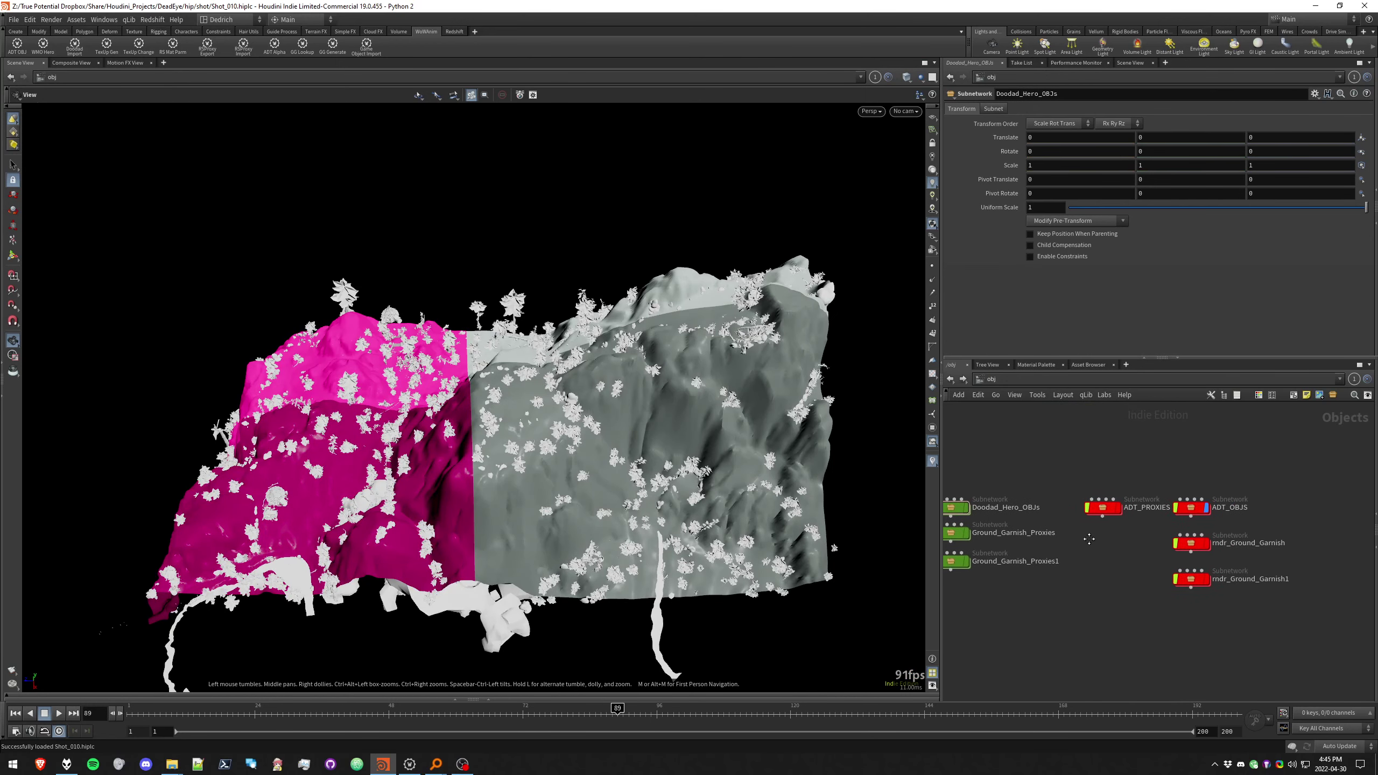
pyautogui.moveTo(1289, 609); pyautogui.dragTo(1201, 548)
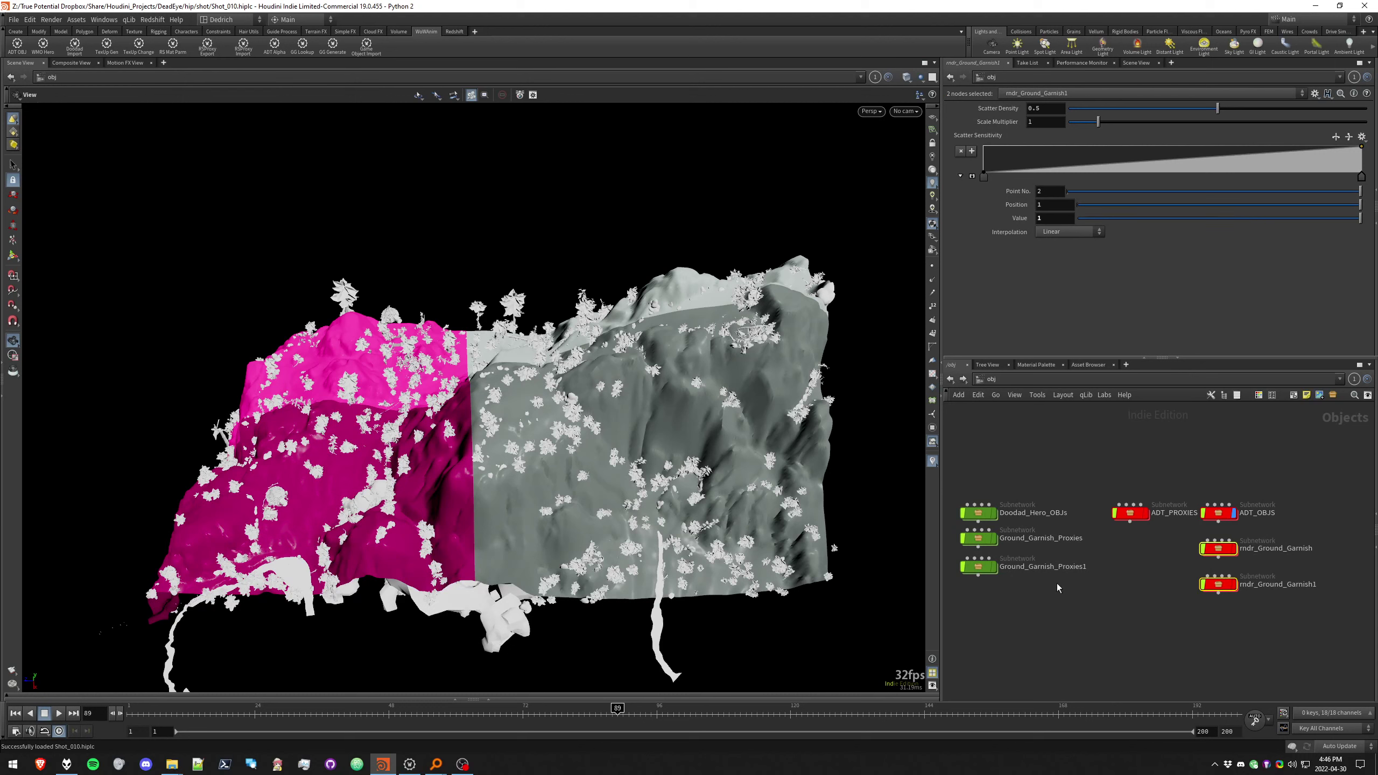
pyautogui.moveTo(1057, 584); pyautogui.dragTo(980, 555)
pyautogui.press('l')
pyautogui.click(1117, 586)
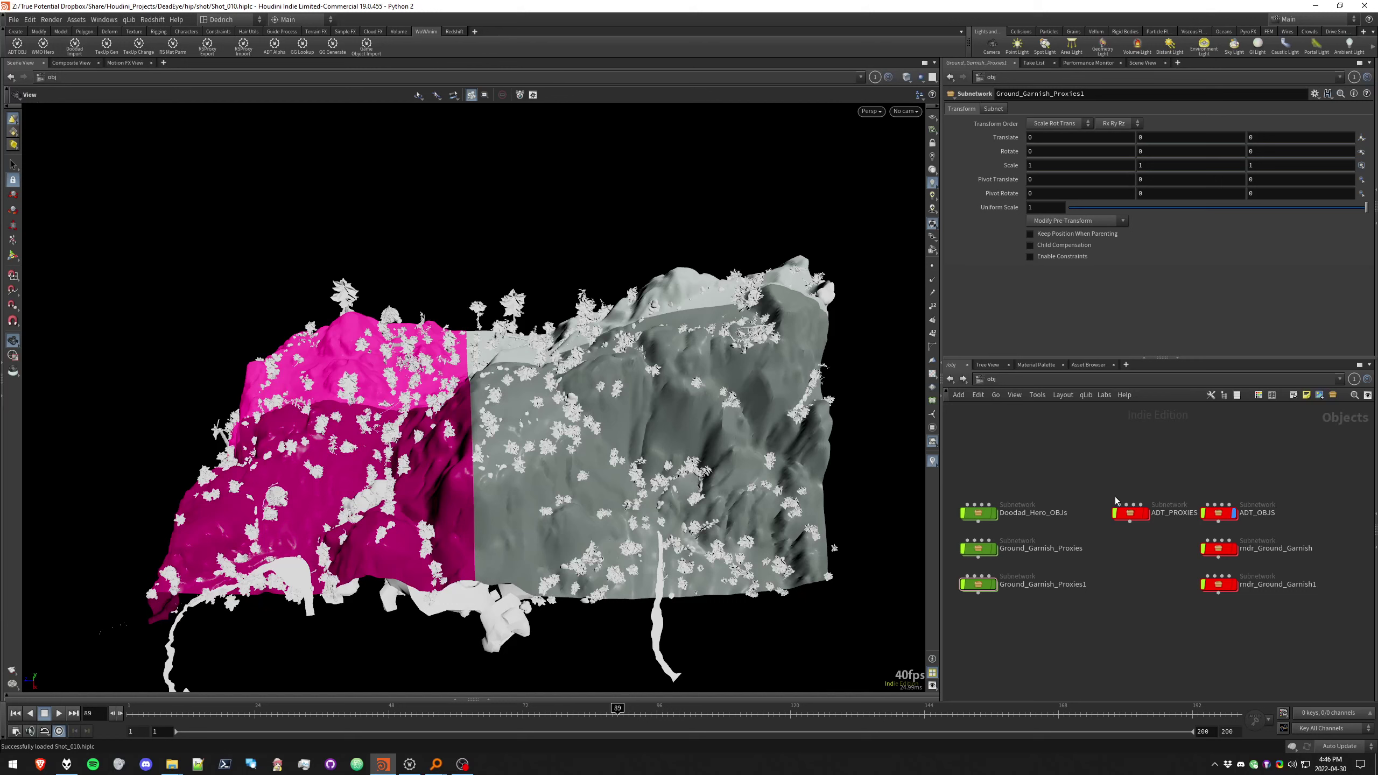
# Turn on display of the ADT_PROXIES subnetwork and set its Viewport Display to 2
pyautogui.moveTo(1131, 518)
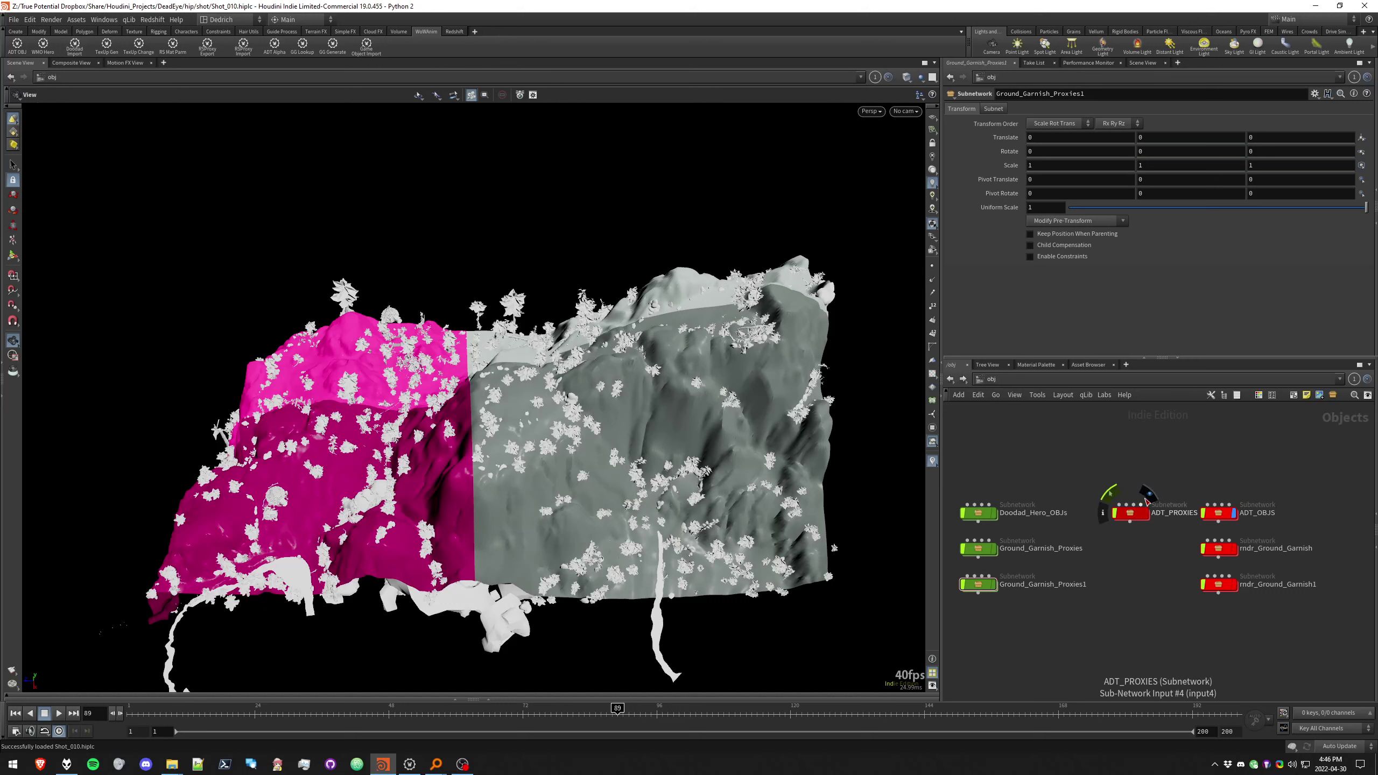
pyautogui.click(1130, 513)
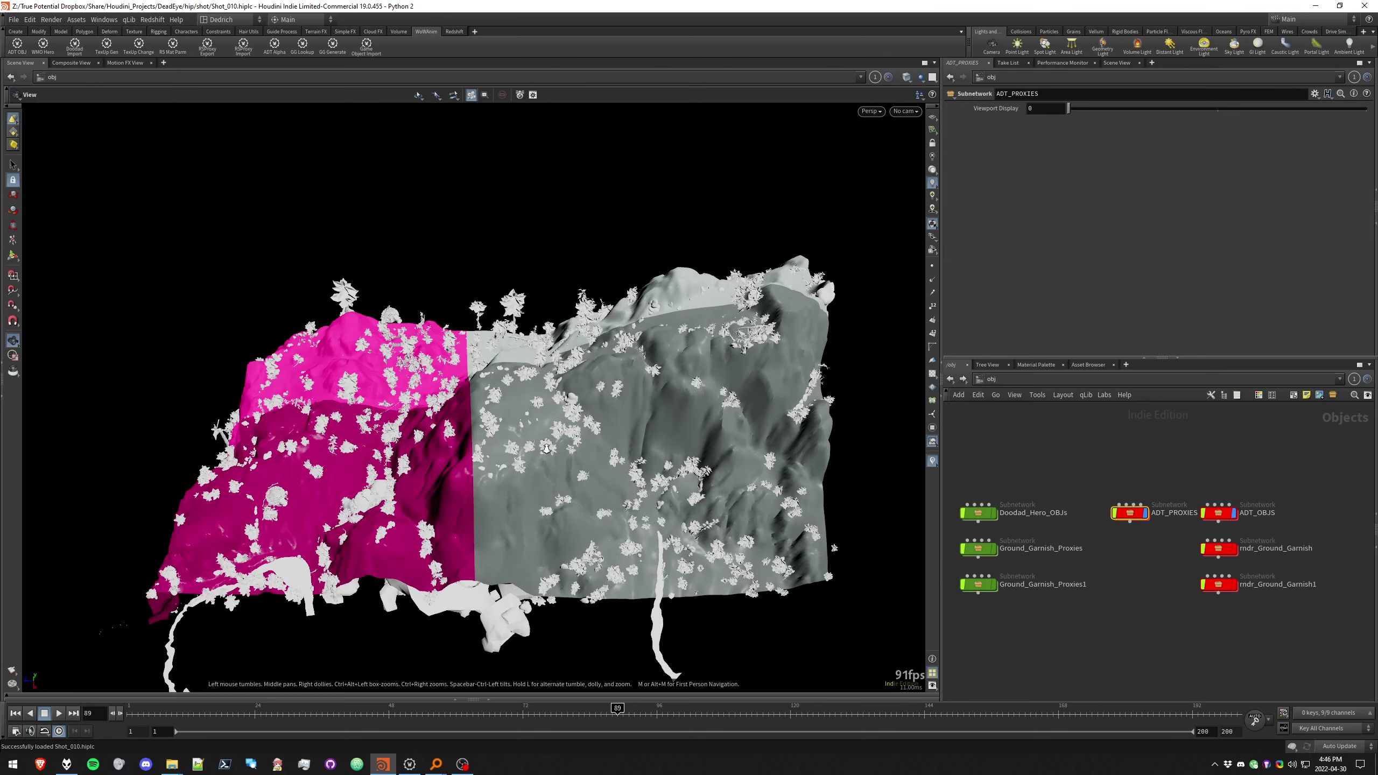
pyautogui.moveTo(924, 498); pyautogui.dragTo(488, 304)
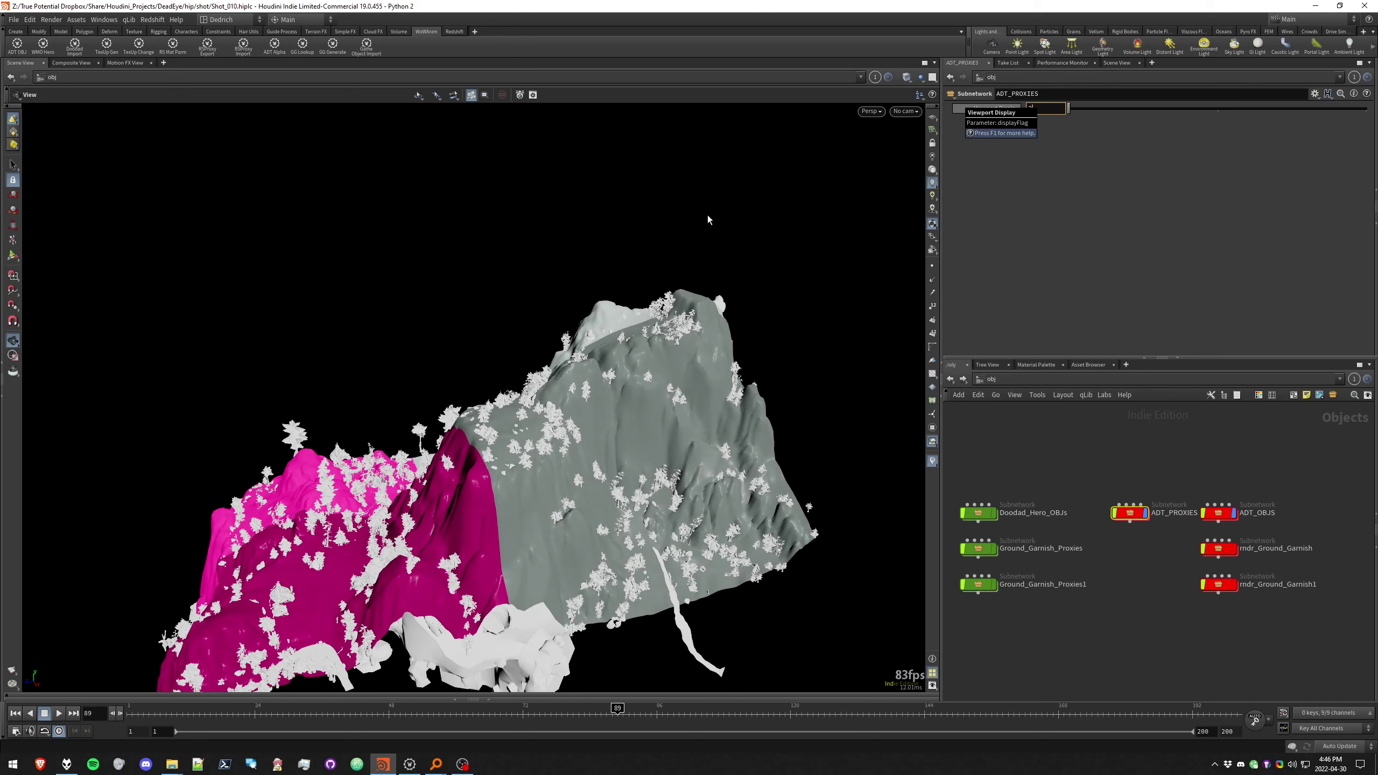
pyautogui.press('Return')
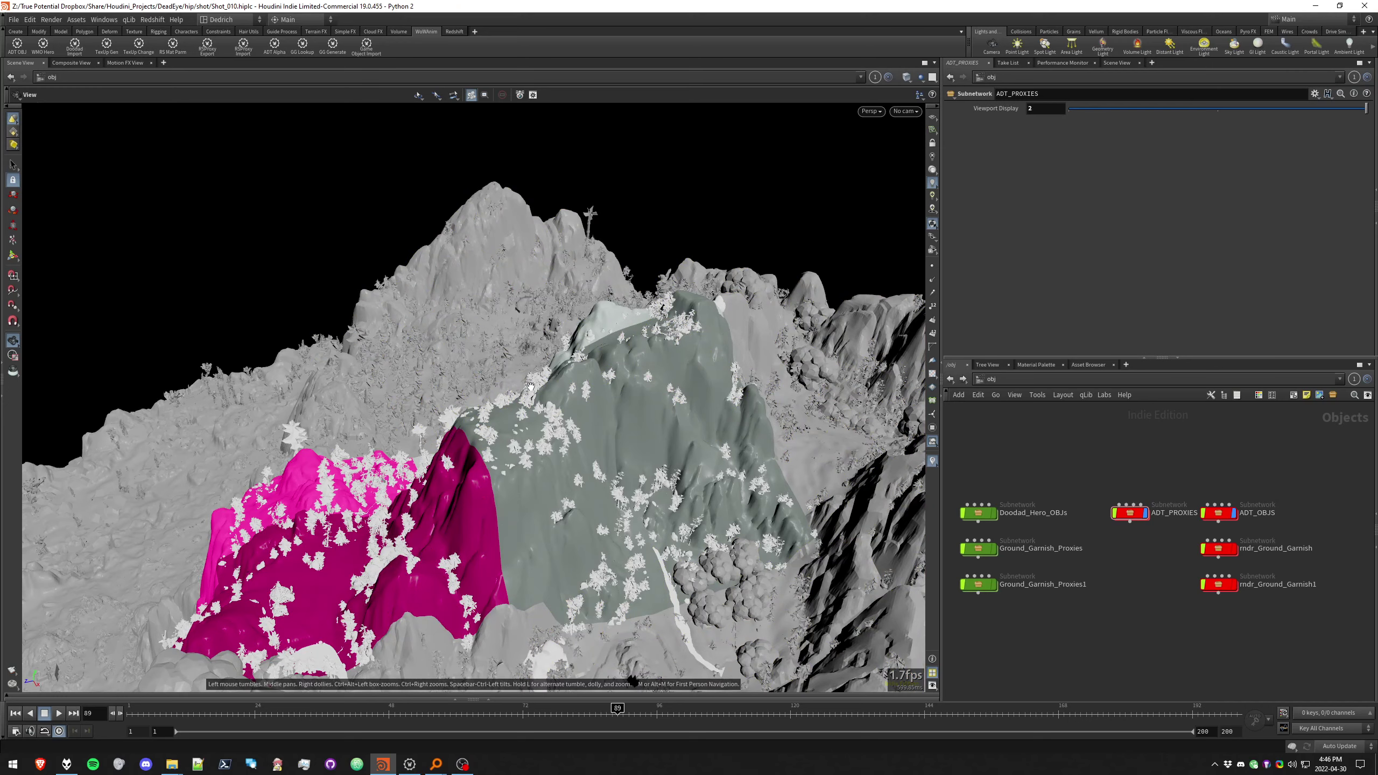
# Examine the full extent of the proxy terrain around the two detailed tiles in the viewport
pyautogui.scroll(-2, 507, 365)
pyautogui.moveTo(506, 366); pyautogui.dragTo(665, 419)
pyautogui.scroll(-4, 665, 419)
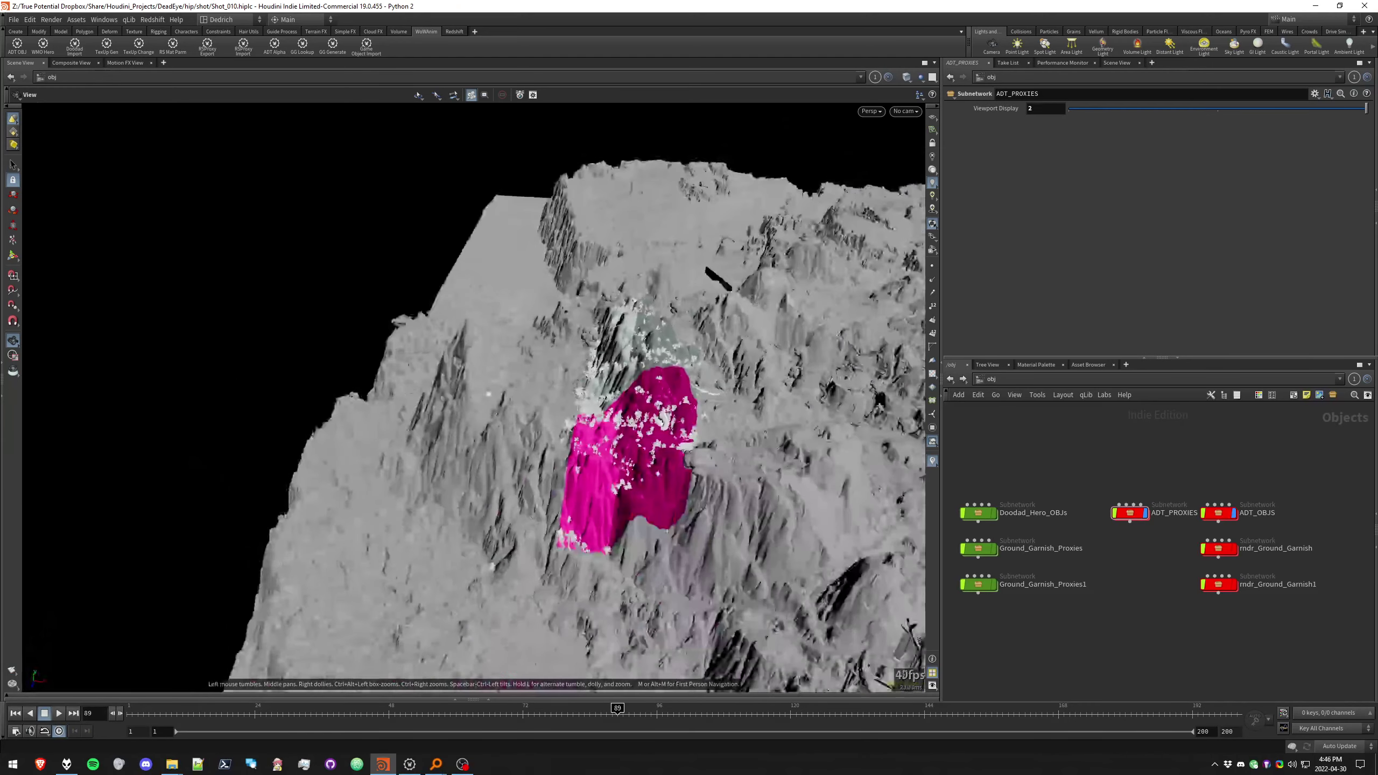
pyautogui.moveTo(488, 395); pyautogui.dragTo(159, 400, button='middle')
pyautogui.scroll(-6, 160, 400)
pyautogui.moveTo(492, 366); pyautogui.dragTo(568, 395)
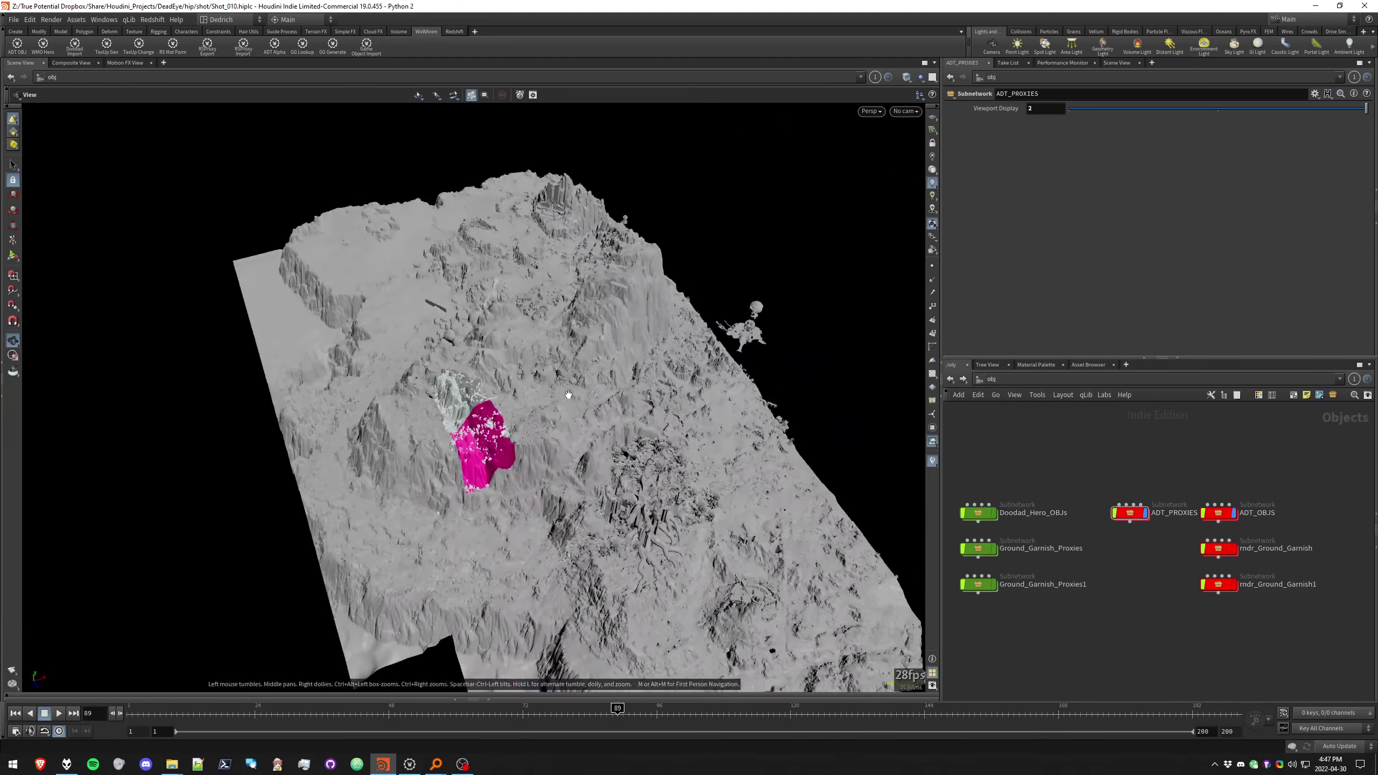
pyautogui.moveTo(475, 433); pyautogui.dragTo(536, 407)
pyautogui.scroll(6, 537, 407)
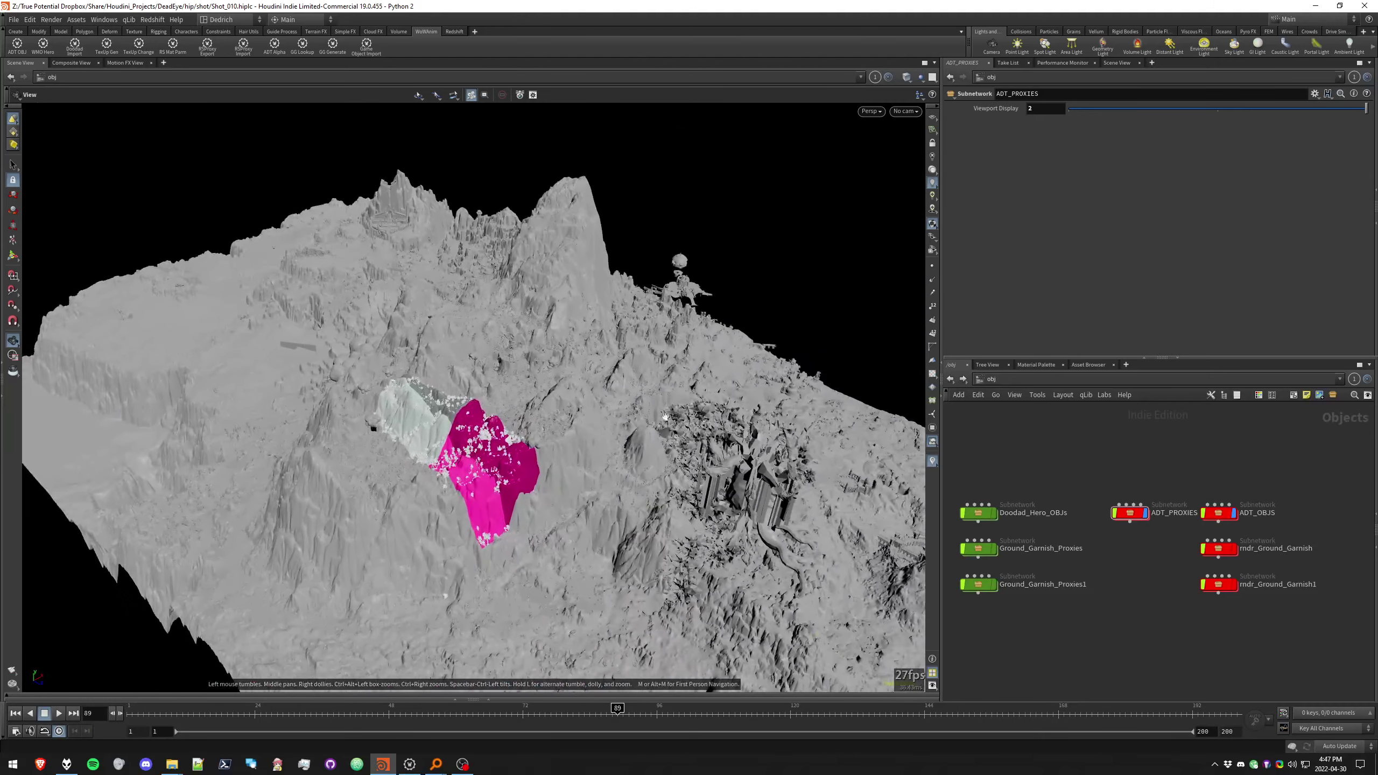
# Inspect the trees and rocks on the magenta and grey-green tiles up close against the surrounding proxy terrain
pyautogui.moveTo(714, 428); pyautogui.dragTo(786, 478, button='right')
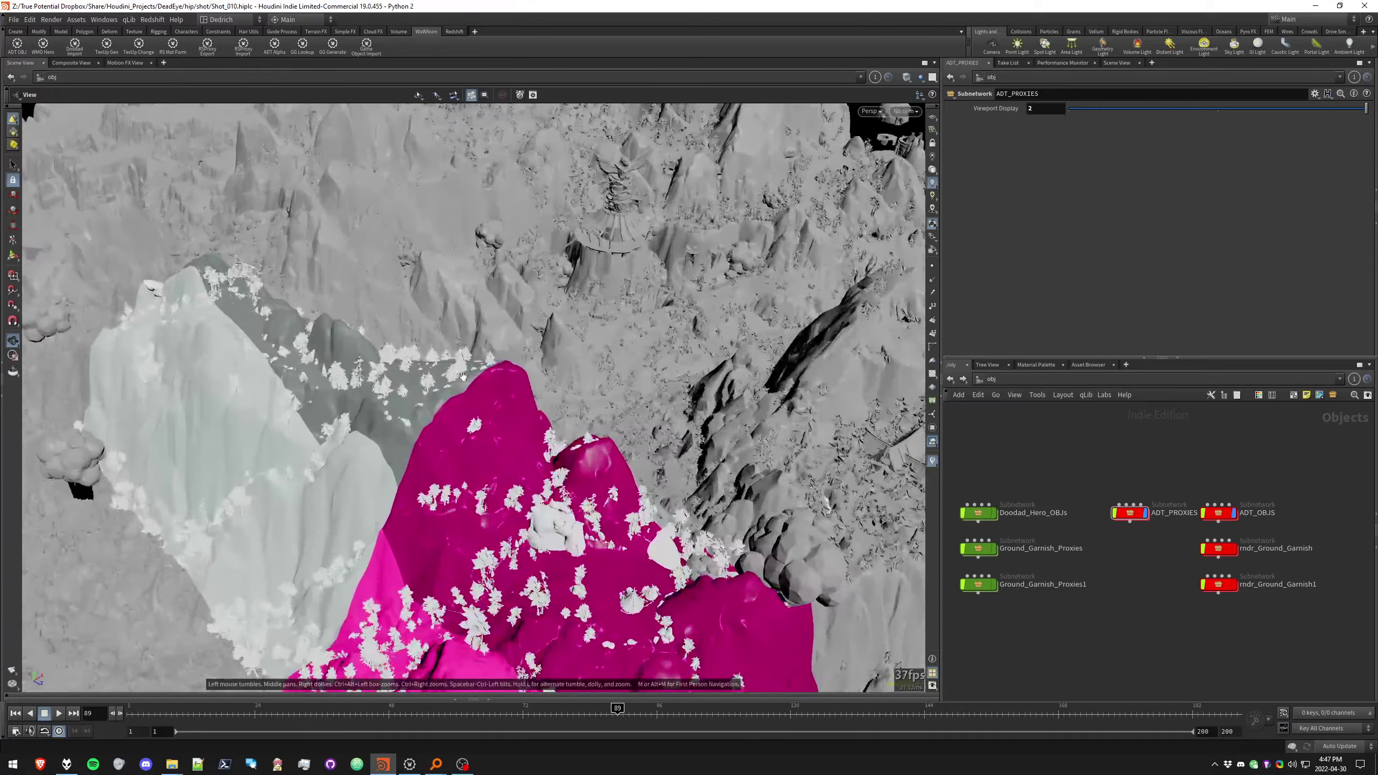
pyautogui.moveTo(640, 434); pyautogui.dragTo(452, 345)
pyautogui.moveTo(452, 344); pyautogui.dragTo(1204, 429, button='right')
pyautogui.moveTo(689, 421); pyautogui.dragTo(624, 471)
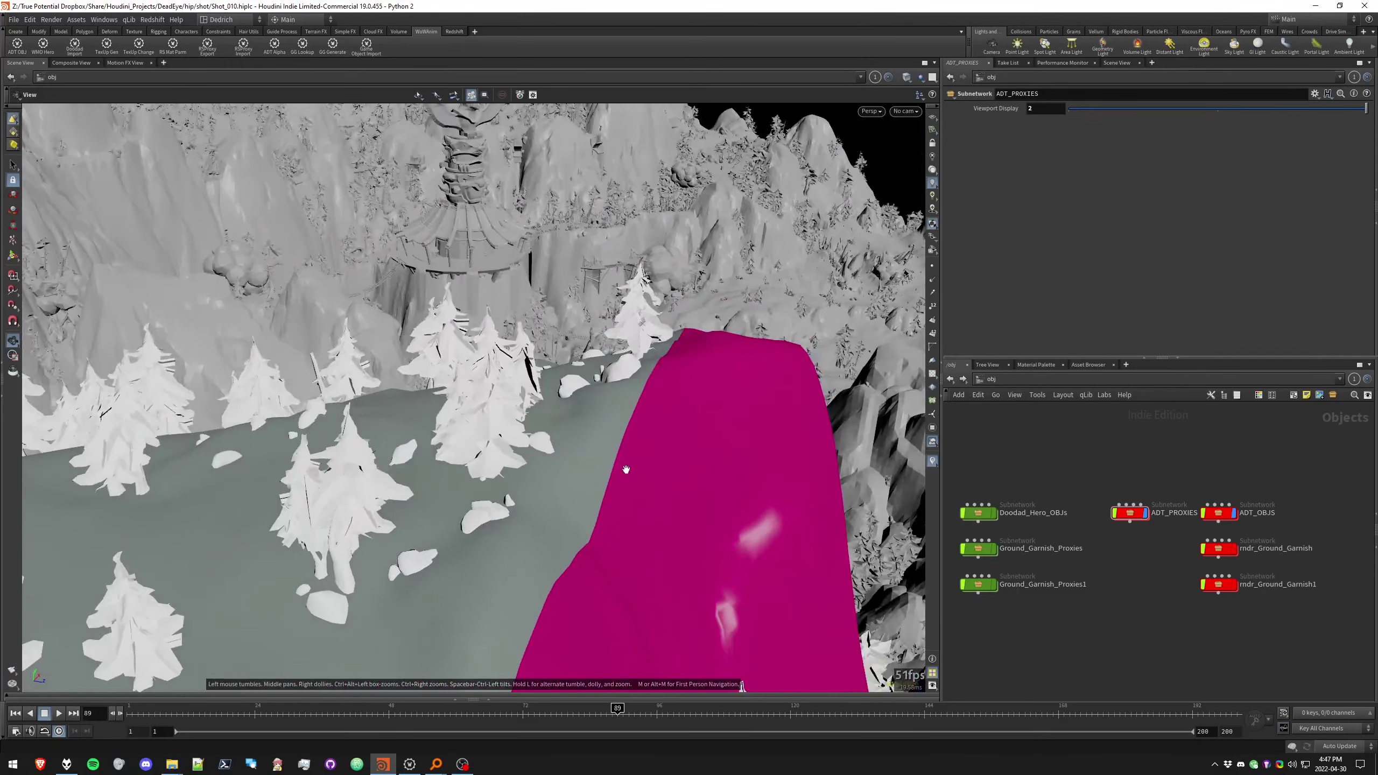
pyautogui.moveTo(624, 471); pyautogui.dragTo(233, 385, button='right')
pyautogui.moveTo(586, 320); pyautogui.dragTo(439, 364)
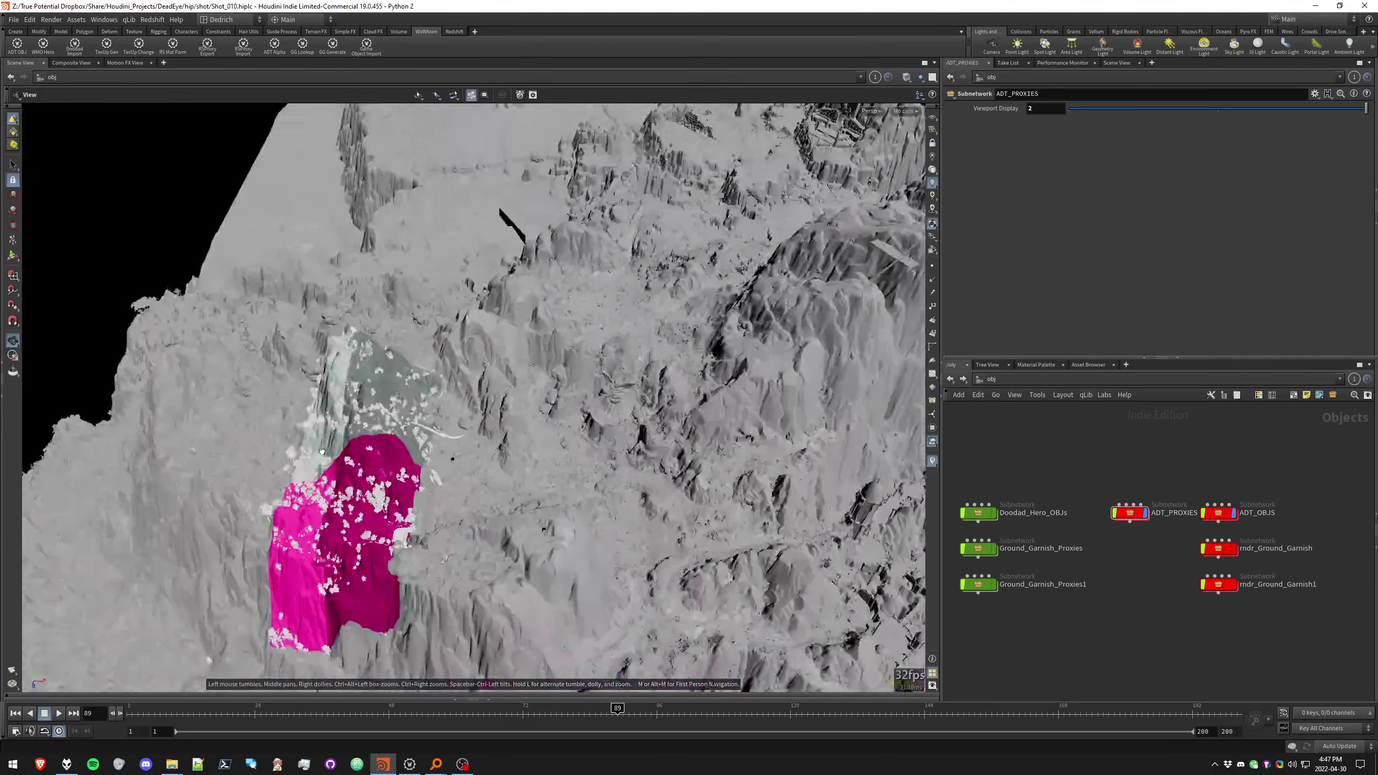
# Examine the long stairway and flat ledges on the steep mountainside of the proxy terrain
pyautogui.moveTo(440, 364); pyautogui.dragTo(301, 368, button='middle')
pyautogui.moveTo(301, 368); pyautogui.dragTo(664, 323, button='right')
pyautogui.moveTo(664, 323); pyautogui.dragTo(525, 367)
pyautogui.moveTo(525, 367); pyautogui.dragTo(473, 357, button='middle')
pyautogui.moveTo(473, 357); pyautogui.dragTo(514, 380, button='right')
pyautogui.moveTo(514, 380); pyautogui.dragTo(538, 324)
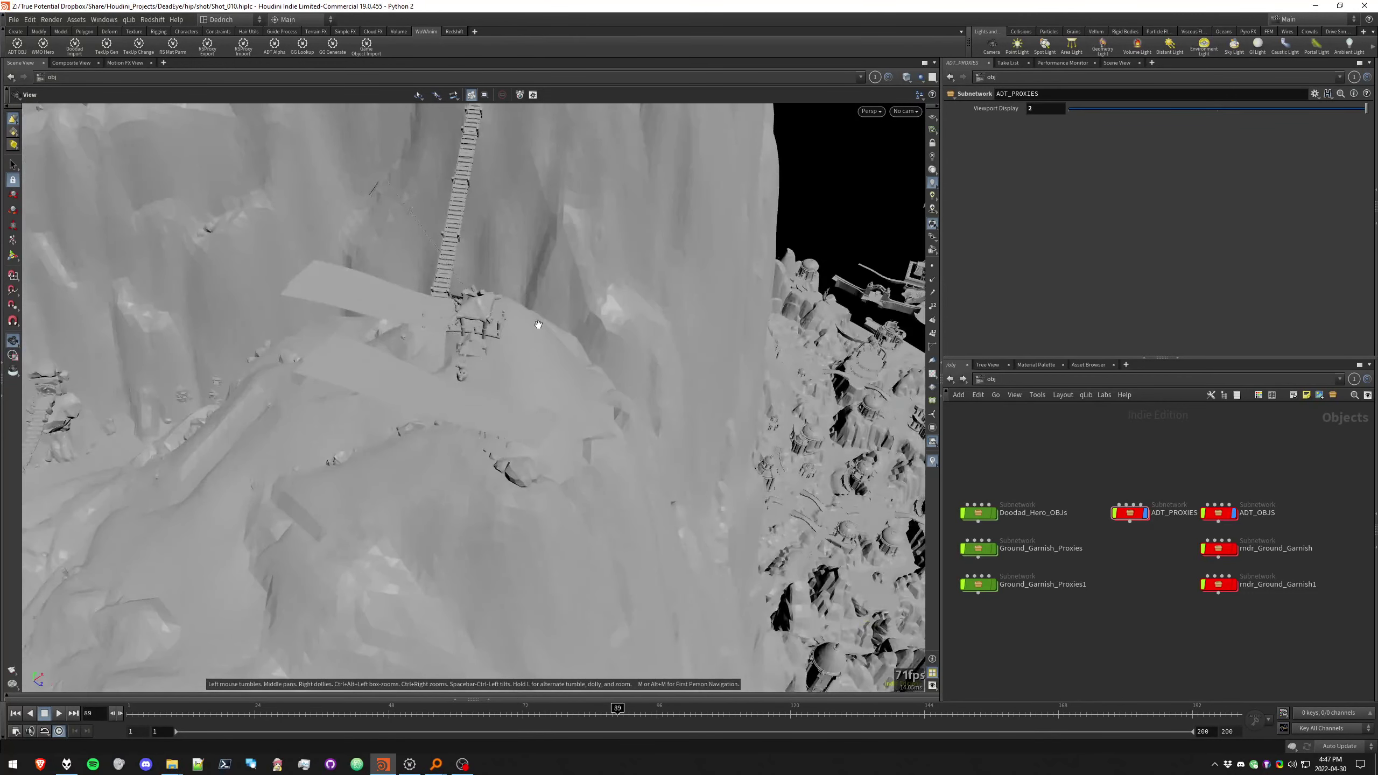
pyautogui.moveTo(538, 324); pyautogui.dragTo(550, 464, button='middle')
pyautogui.moveTo(549, 464); pyautogui.dragTo(374, 364, button='right')
pyautogui.moveTo(467, 279); pyautogui.dragTo(522, 353, button='middle')
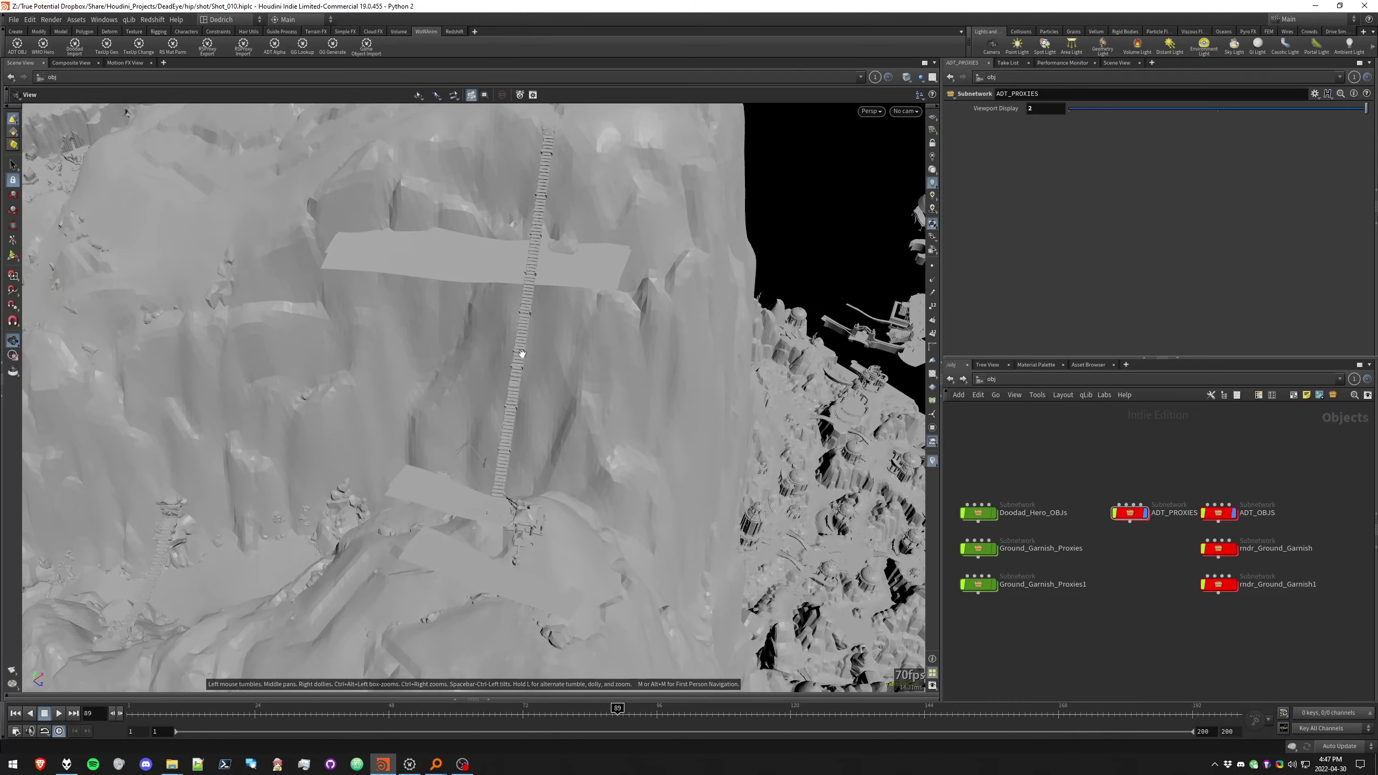
pyautogui.moveTo(541, 273); pyautogui.dragTo(515, 336)
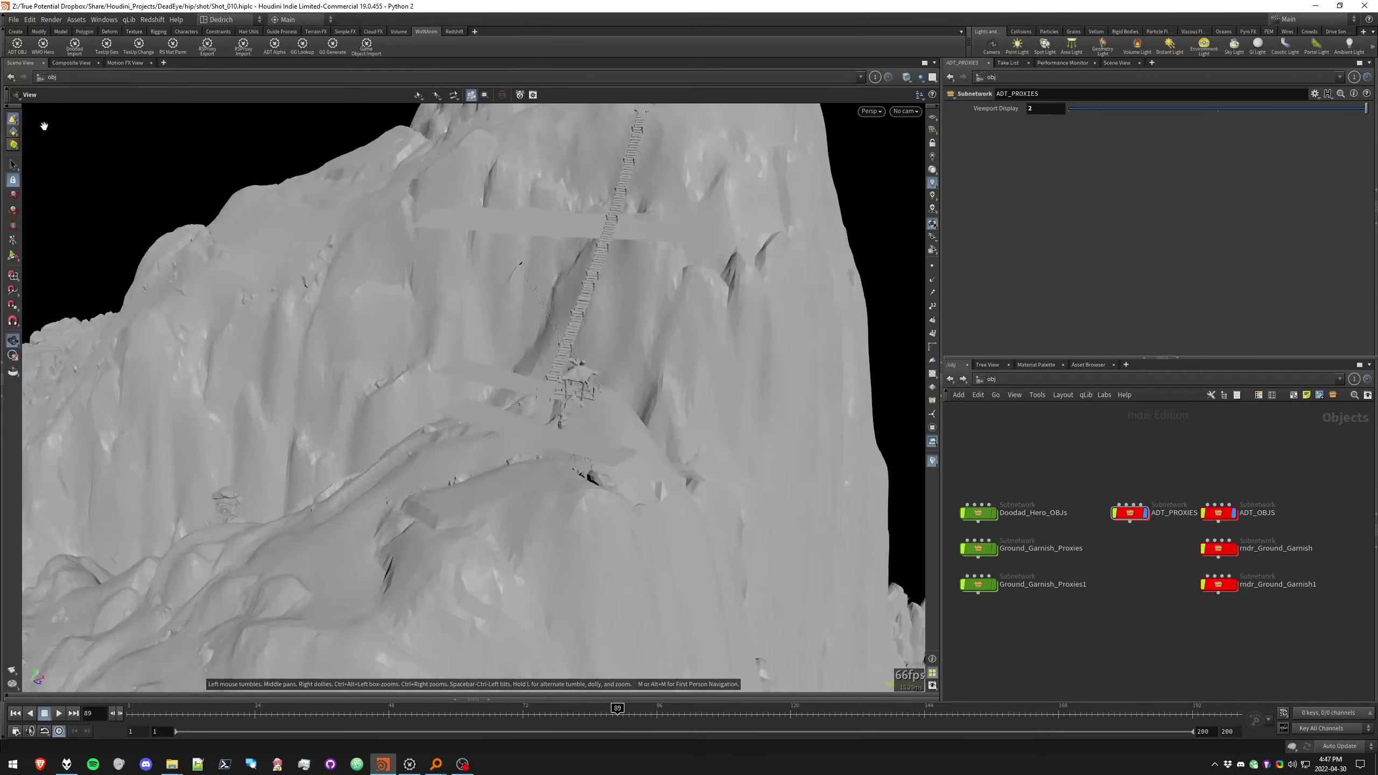
# Browse the tile scene files in the DeadEye project's hip/env folder, and close the file chooser without opening one
pyautogui.click(13, 20)
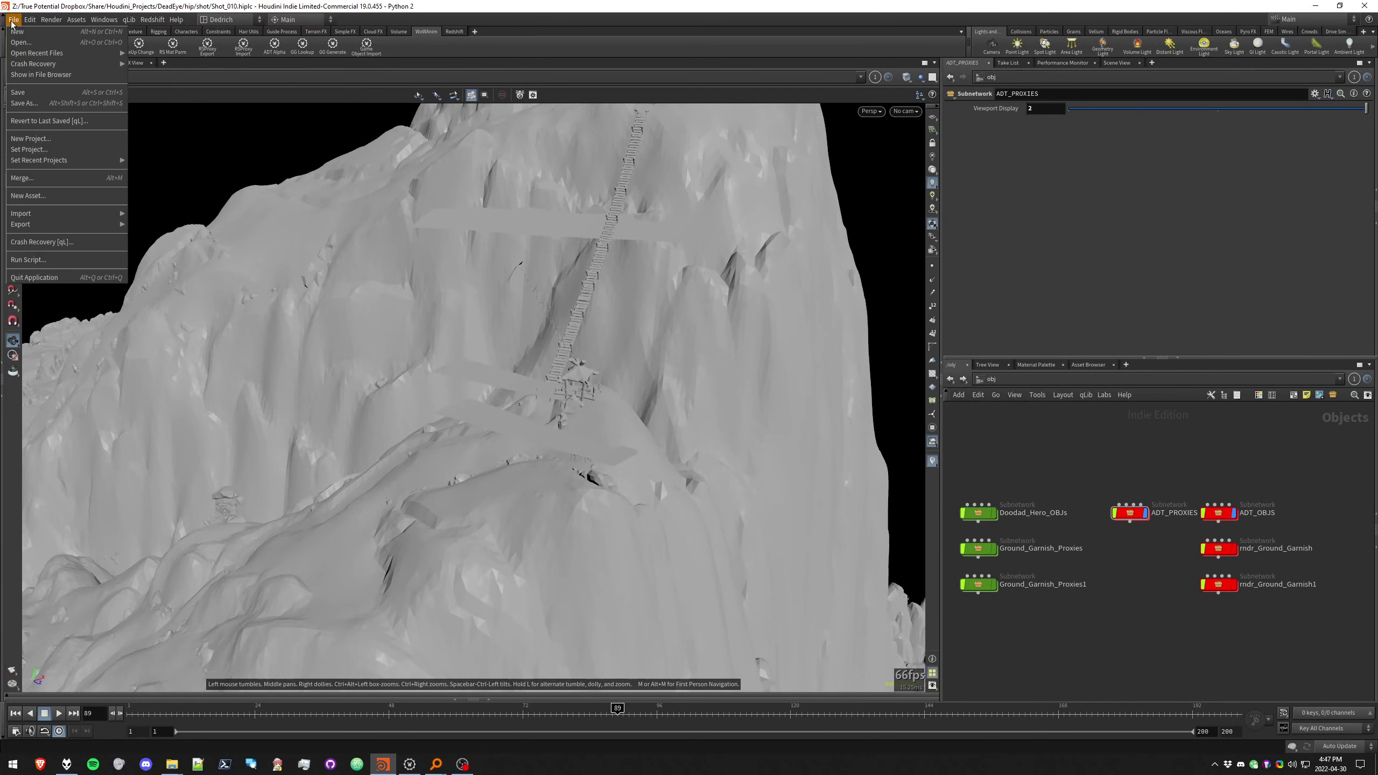
pyautogui.click(34, 48)
pyautogui.click(68, 220)
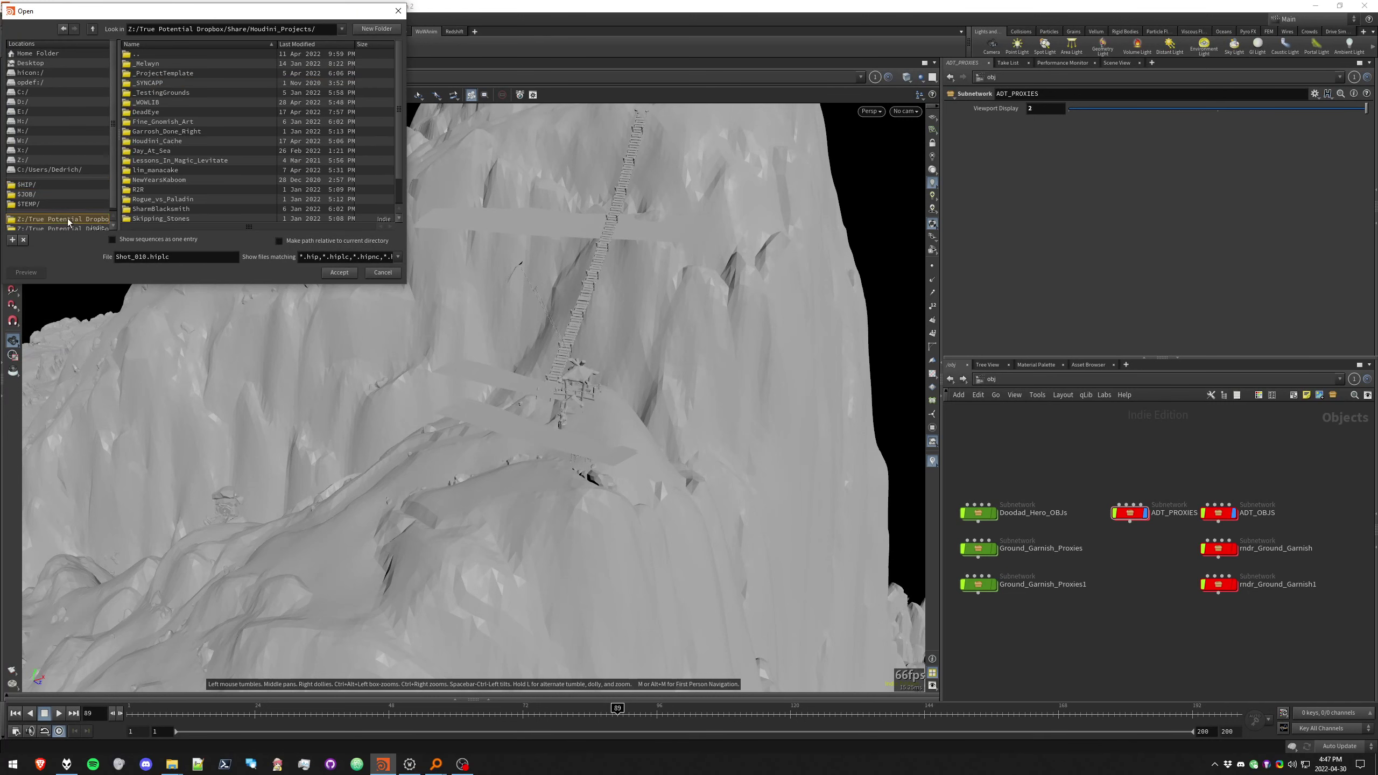
pyautogui.doubleClick(145, 112)
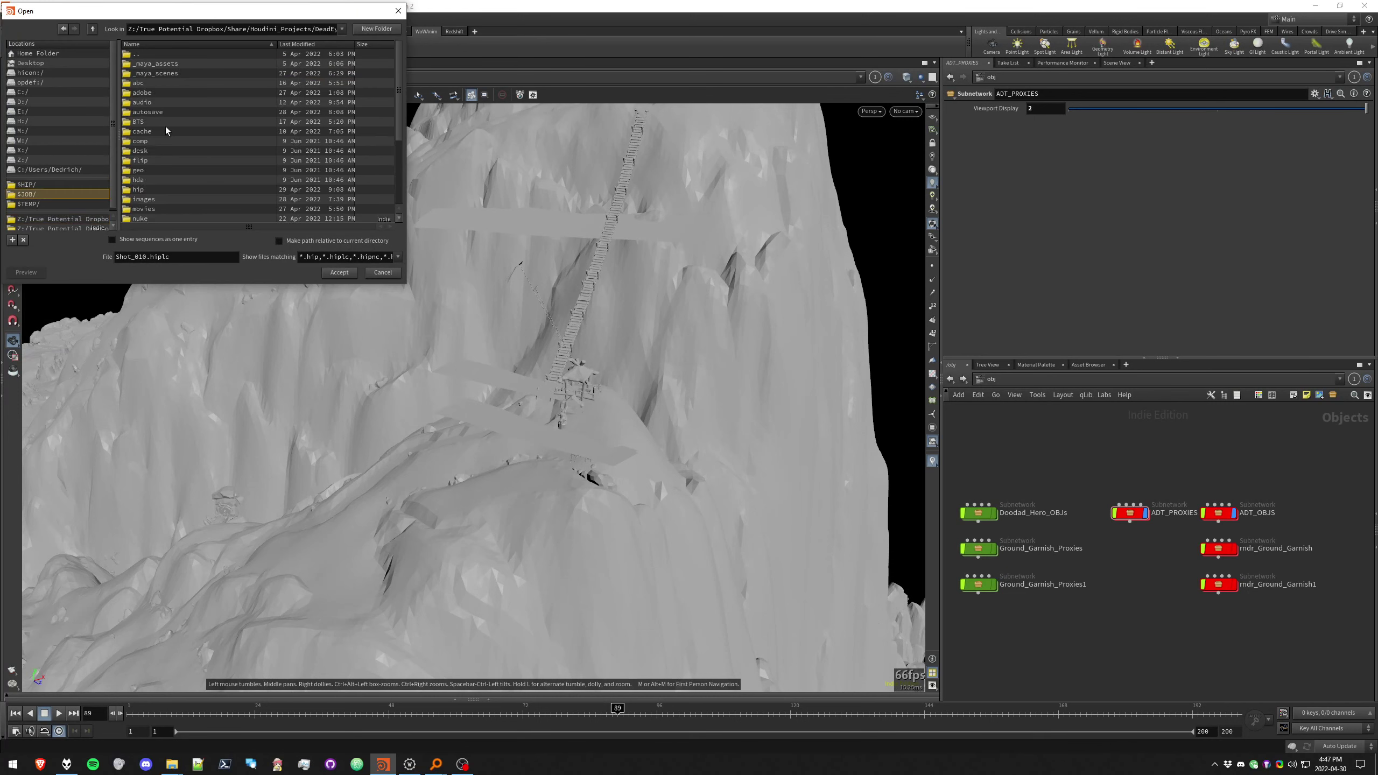
pyautogui.scroll(-1, 186, 172)
pyautogui.doubleClick(144, 171)
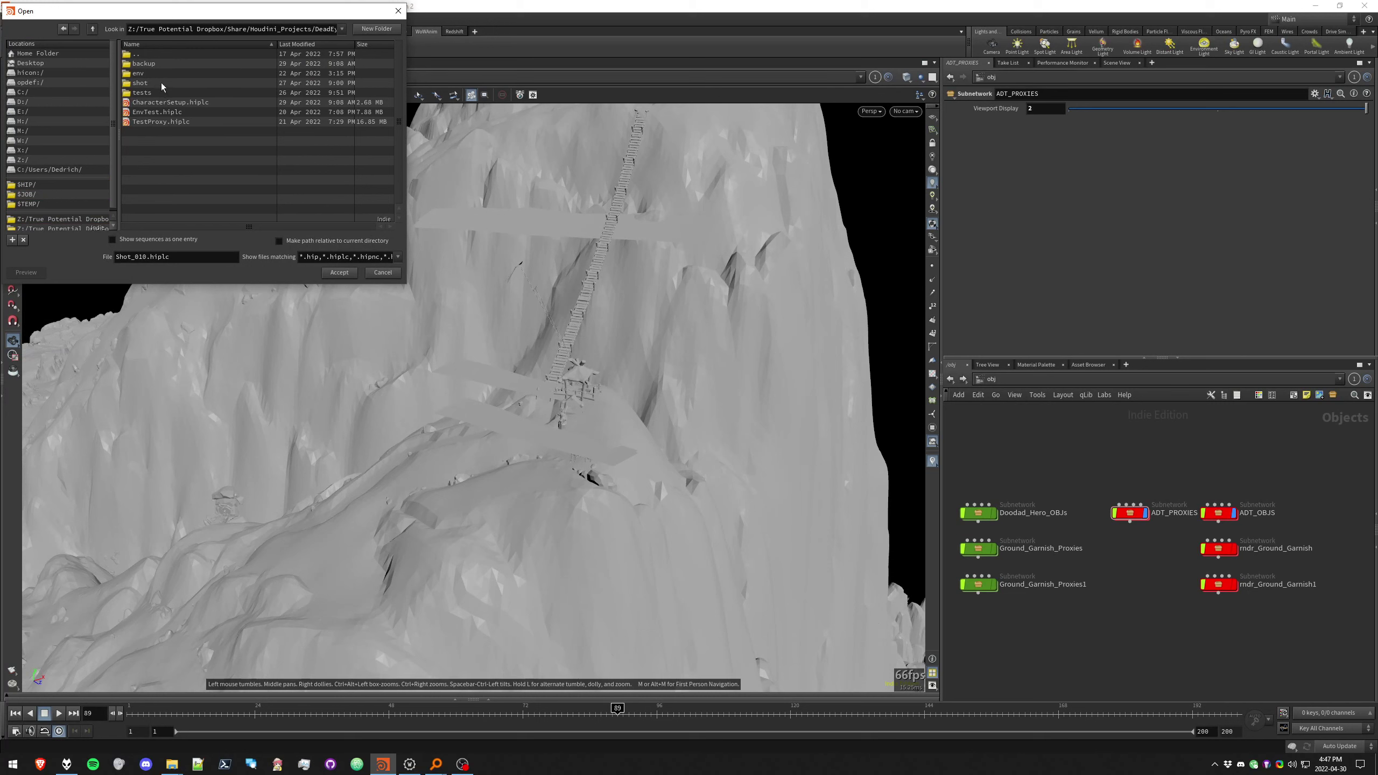
pyautogui.doubleClick(149, 73)
pyautogui.scroll(-3, 188, 134)
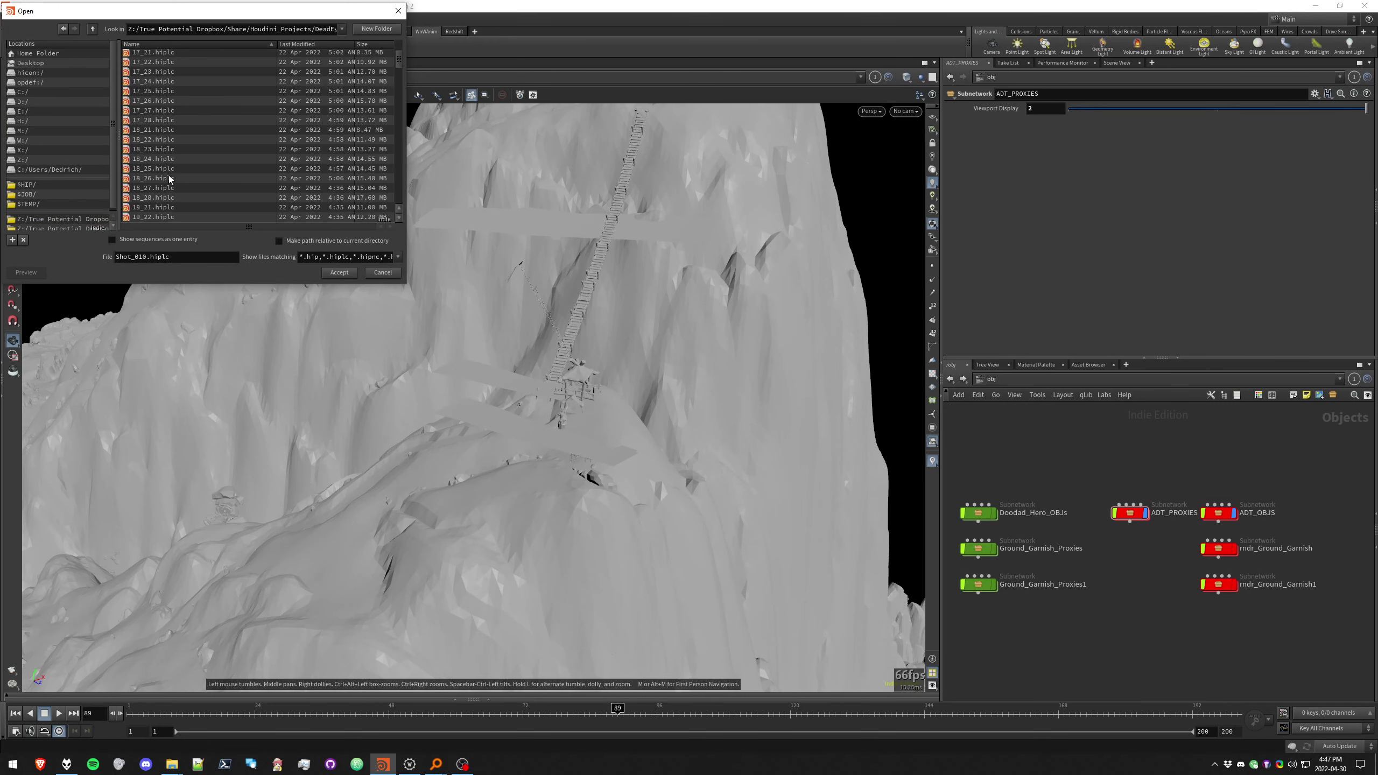
pyautogui.scroll(-7, 173, 175)
pyautogui.moveTo(402, 80); pyautogui.dragTo(405, 114)
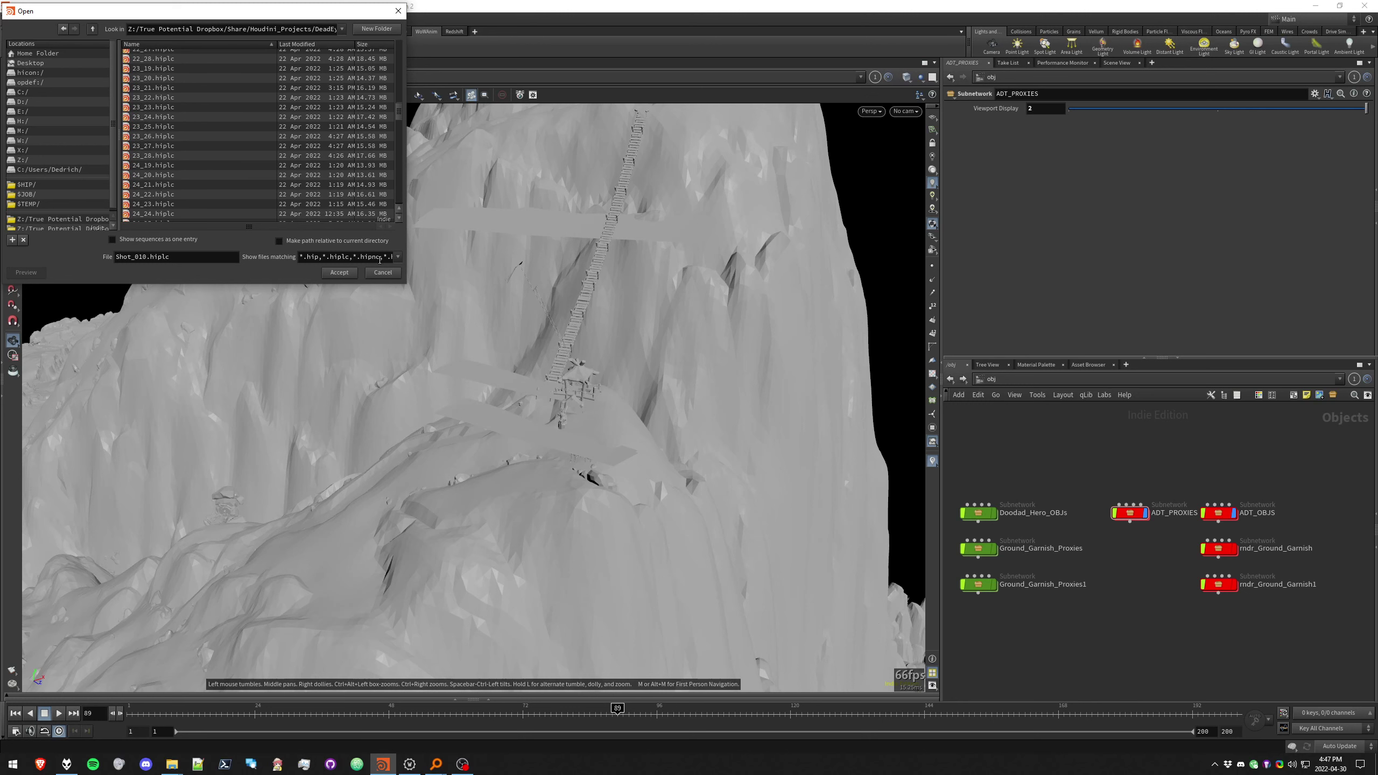
pyautogui.click(387, 275)
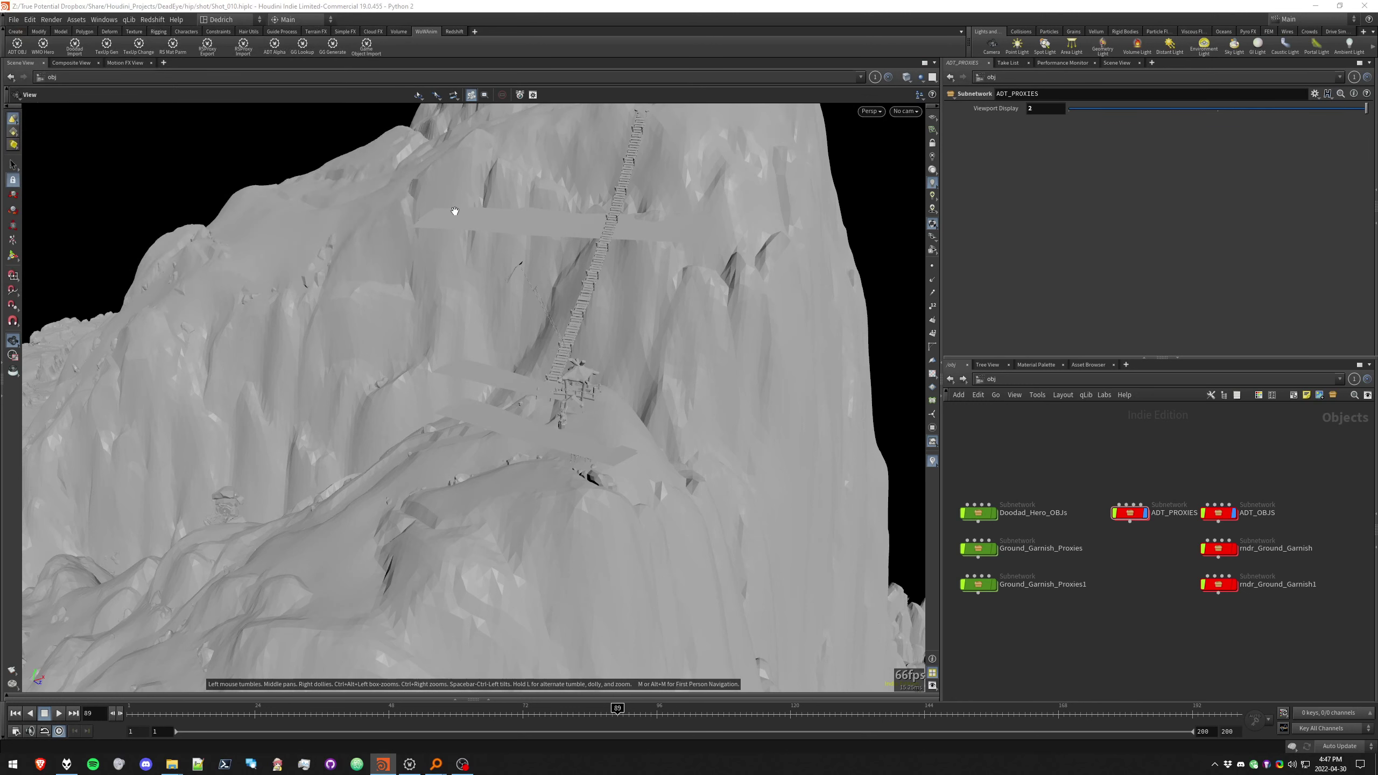
# Examine the temple entrance with its terraces and statues at the foot of the proxy terrain's tall mountain
pyautogui.moveTo(542, 319); pyautogui.dragTo(229, 375)
pyautogui.moveTo(462, 222)
pyautogui.mouseDown(button='right')
pyautogui.moveTo(710, 233)
pyautogui.moveTo(668, 240)
pyautogui.moveTo(823, 261)
pyautogui.mouseUp(button='right')
pyautogui.moveTo(822, 261); pyautogui.dragTo(553, 221)
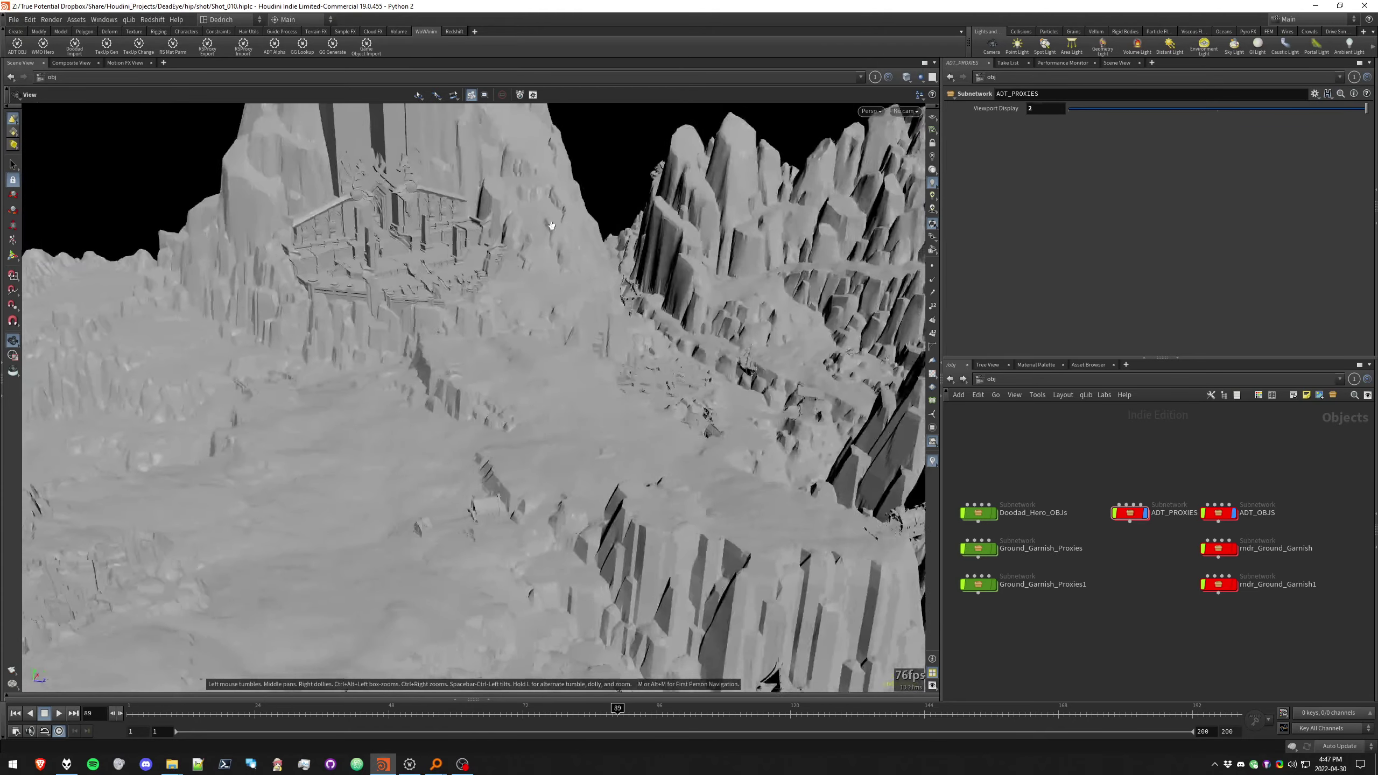
pyautogui.moveTo(554, 221); pyautogui.dragTo(705, 163, button='right')
pyautogui.moveTo(705, 163); pyautogui.dragTo(868, 320, button='middle')
pyautogui.moveTo(542, 271); pyautogui.dragTo(673, 277, button='right')
pyautogui.moveTo(543, 287); pyautogui.dragTo(553, 361, button='middle')
pyautogui.scroll(-5, 566, 366)
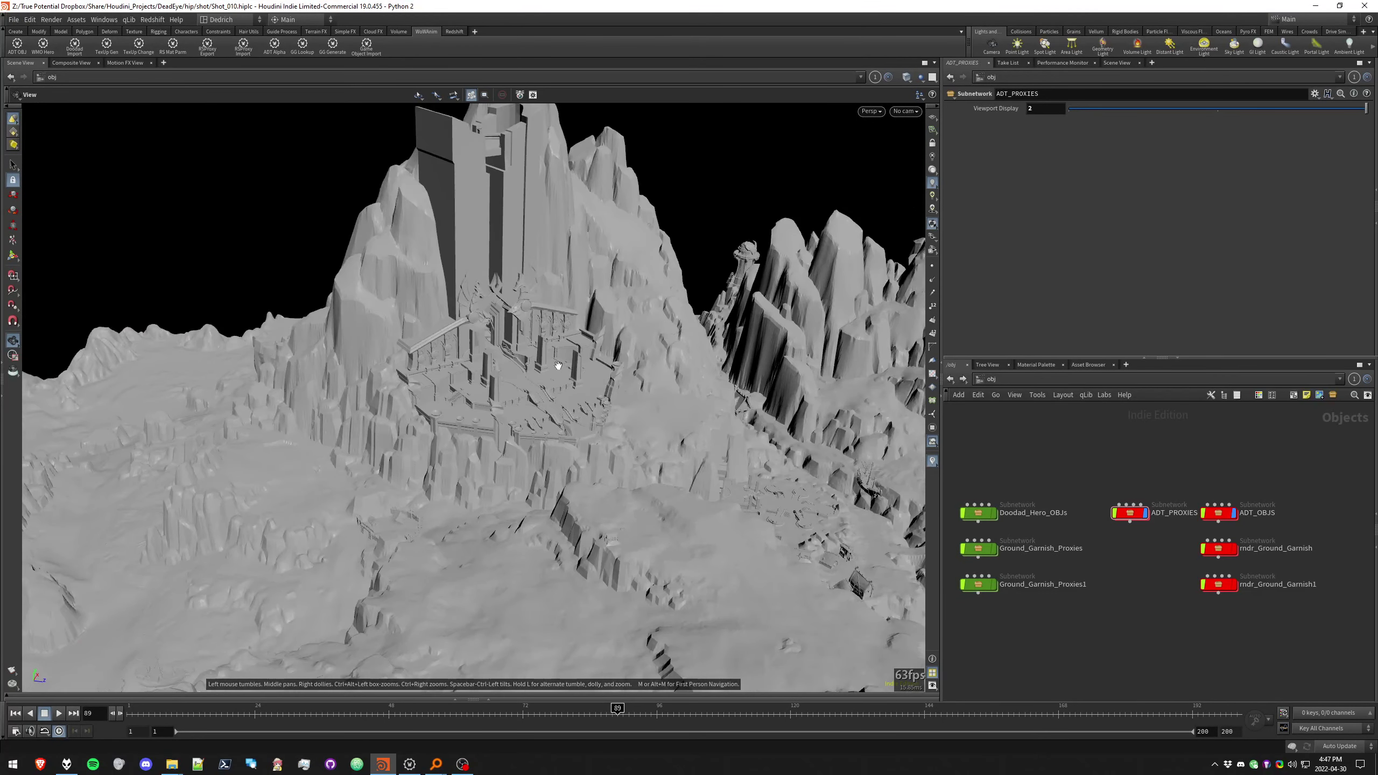
pyautogui.moveTo(548, 392); pyautogui.dragTo(567, 369)
pyautogui.moveTo(543, 340); pyautogui.dragTo(621, 352, button='right')
pyautogui.moveTo(621, 351); pyautogui.dragTo(635, 318)
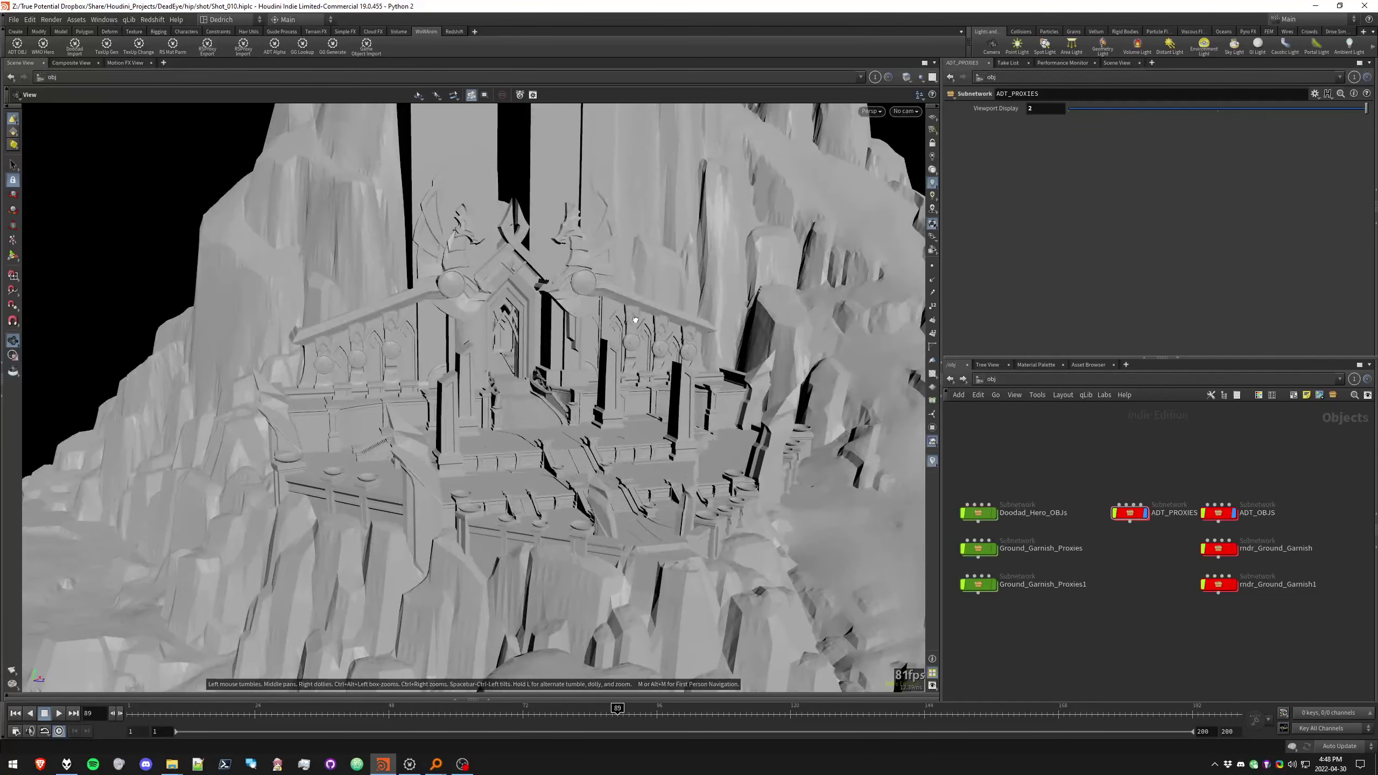
# Examine the whole proxy terrain from above, with the temple mountain and the magenta and grey-green tiles in it
pyautogui.moveTo(636, 318); pyautogui.dragTo(536, 477, button='right')
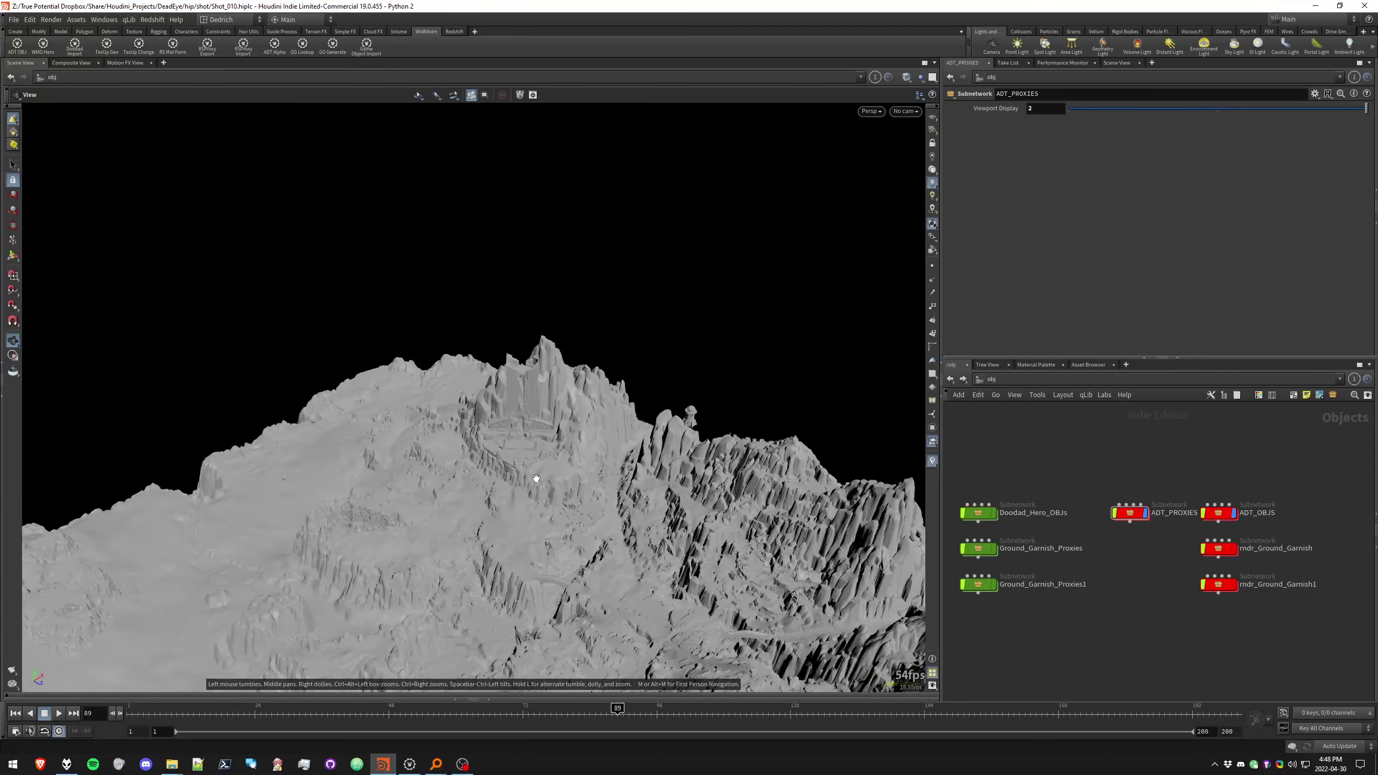
pyautogui.moveTo(535, 478); pyautogui.dragTo(422, 343)
pyautogui.moveTo(422, 343); pyautogui.dragTo(424, 396, button='right')
pyautogui.moveTo(424, 397); pyautogui.dragTo(379, 292, button='middle')
pyautogui.moveTo(378, 292); pyautogui.dragTo(431, 381)
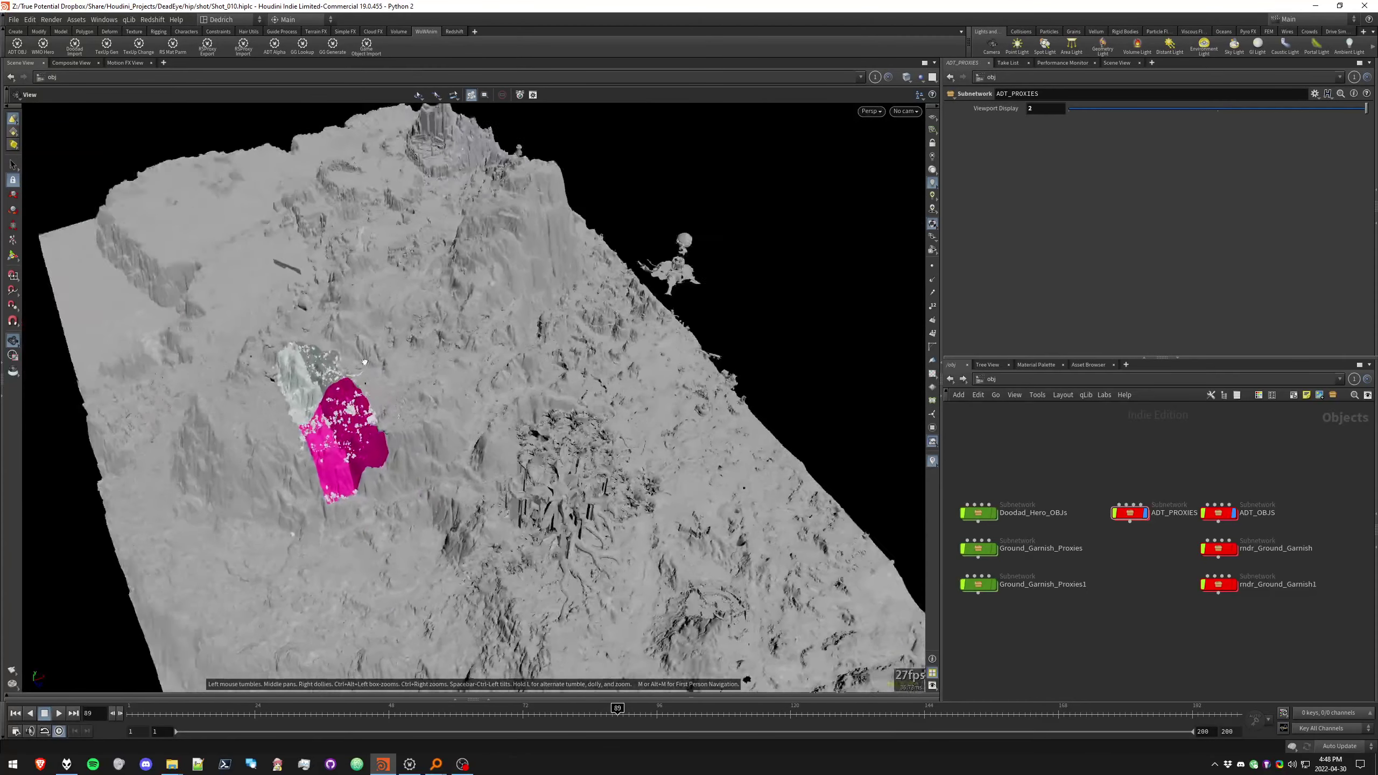
pyautogui.moveTo(431, 381); pyautogui.dragTo(525, 340, button='middle')
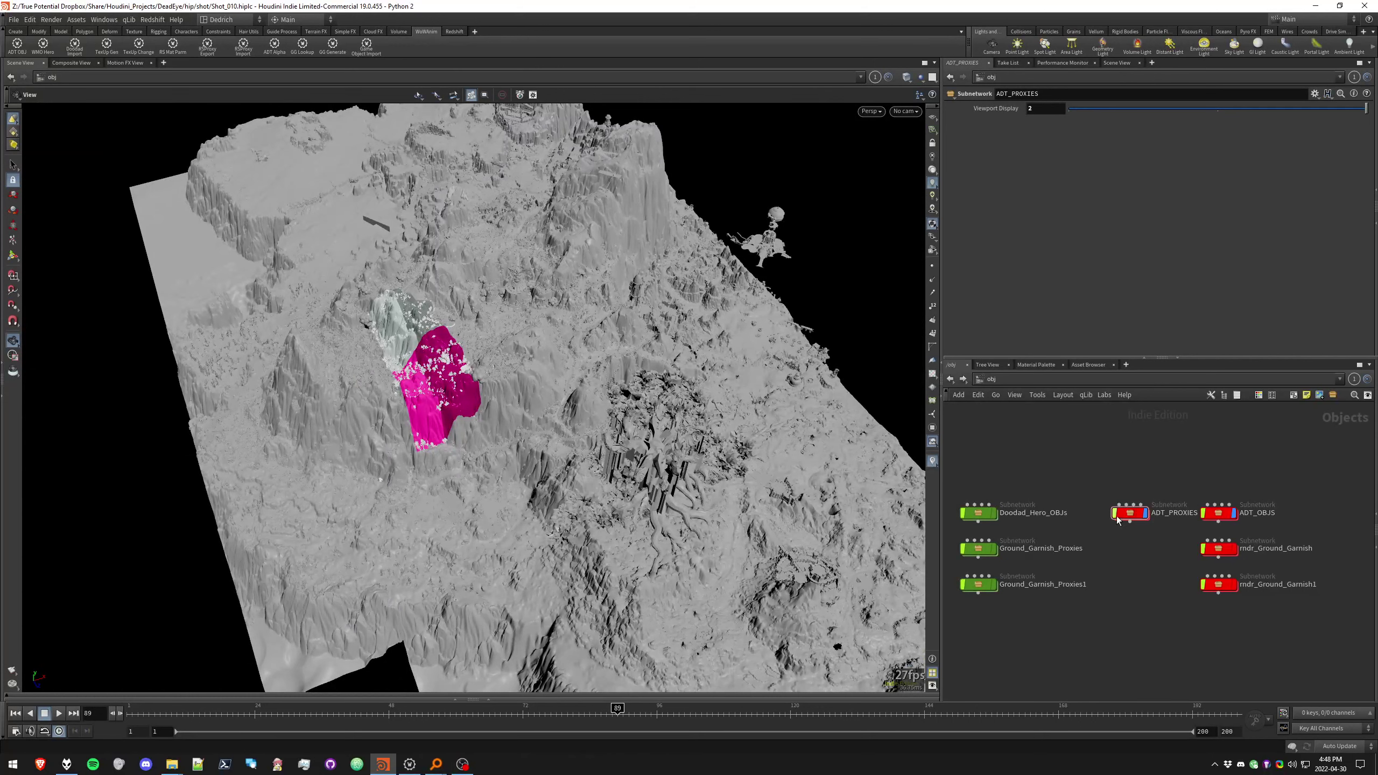
# In the Python Shell, assign the ADT_PROXIES subnetwork to a variable with node = hou.node("obj/ADT_PROXIES")
pyautogui.click(489, 699)
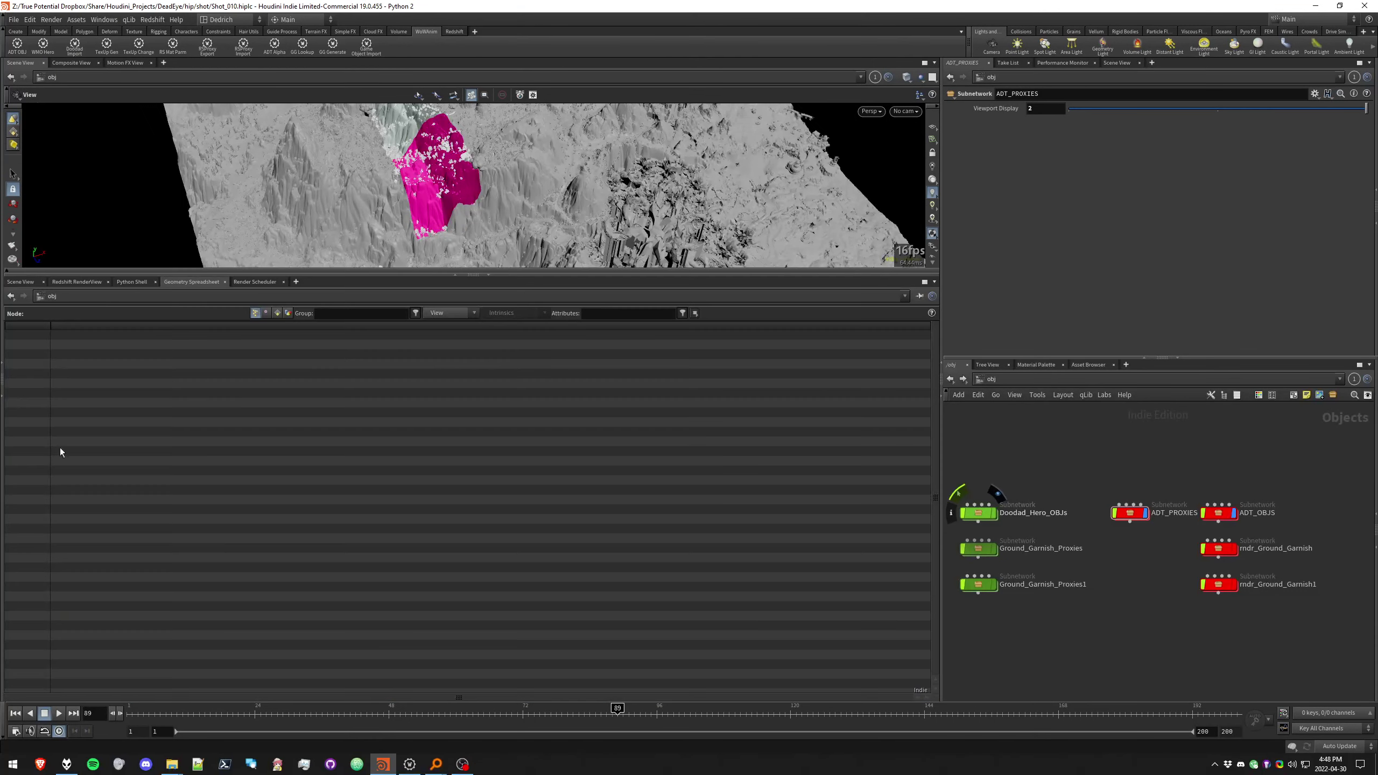
pyautogui.click(132, 281)
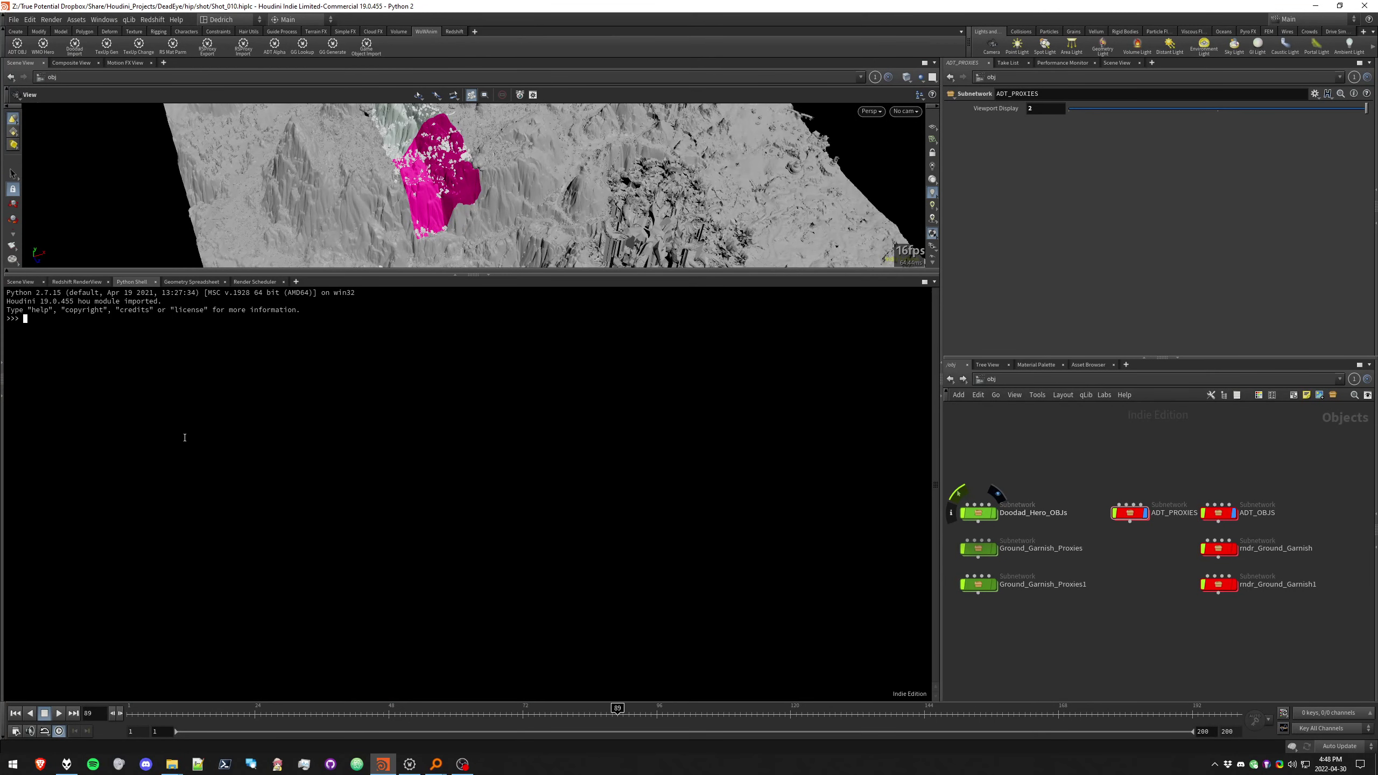
pyautogui.press('Return')
pyautogui.press('Return')
pyautogui.press('Return')
pyautogui.write('node = hou.node("o')
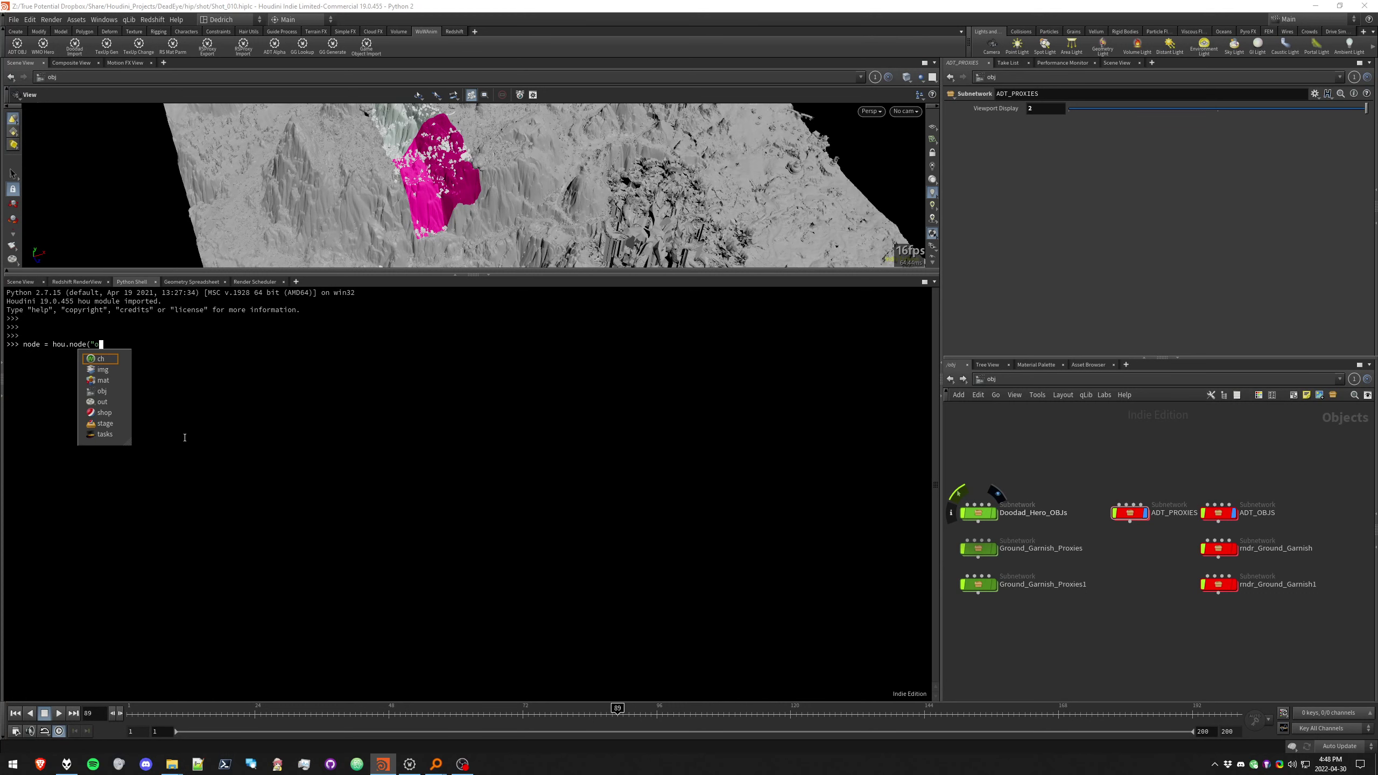
pyautogui.write('bj/ADT_PROXIES')
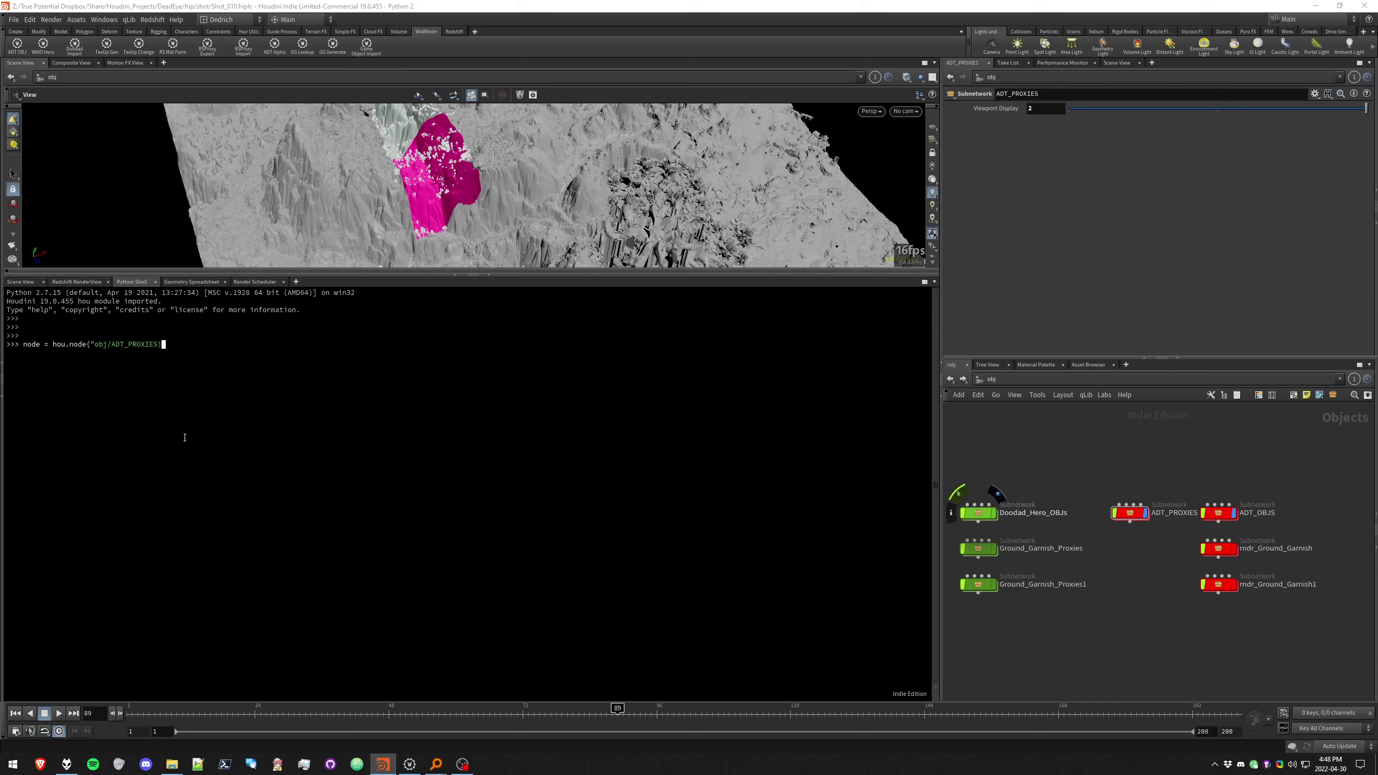
pyautogui.write('")')
pyautogui.press('Return')
pyautogui.press('Return')
# List all child nodes of the ADT_PROXIES subnetwork with node.children() in the Python Shell
pyautogui.write('node.chi')
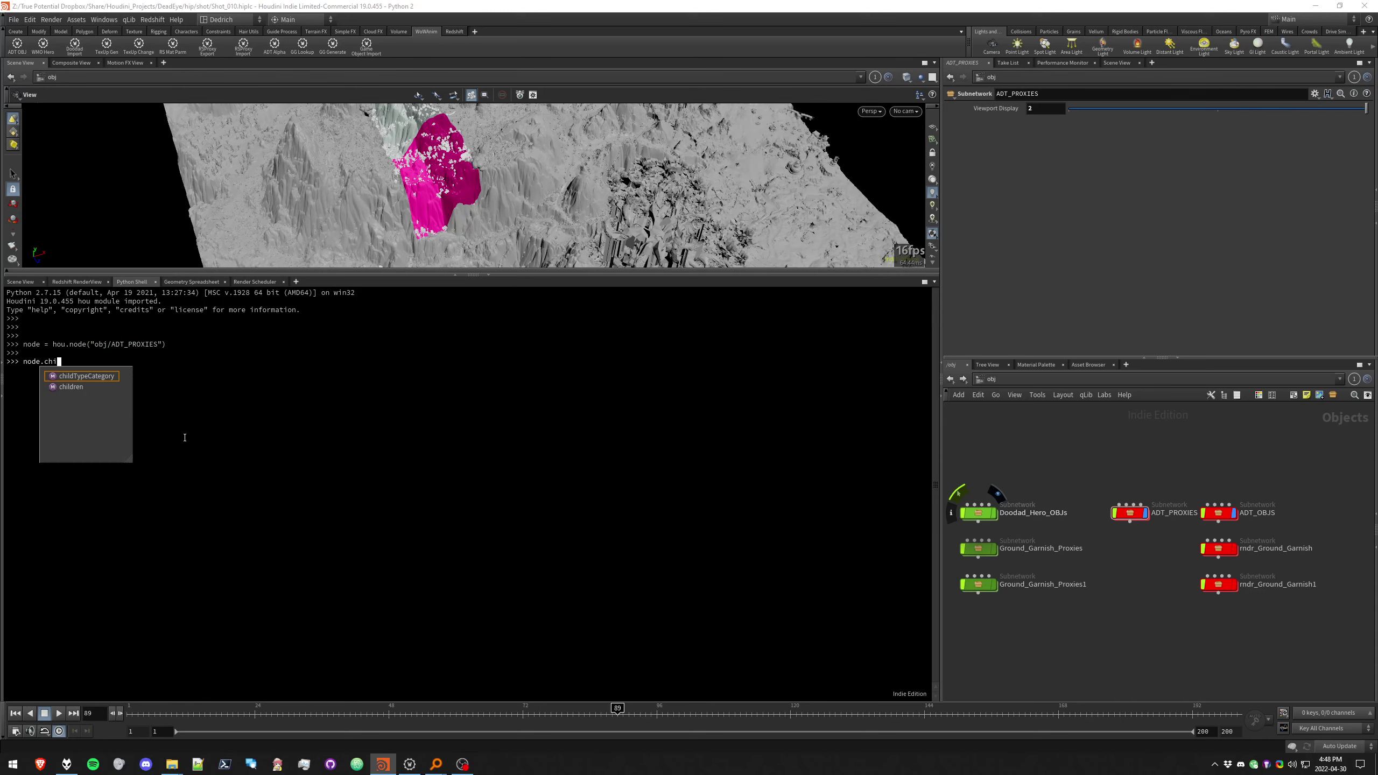
pyautogui.write('ldren()')
pyautogui.press('Return')
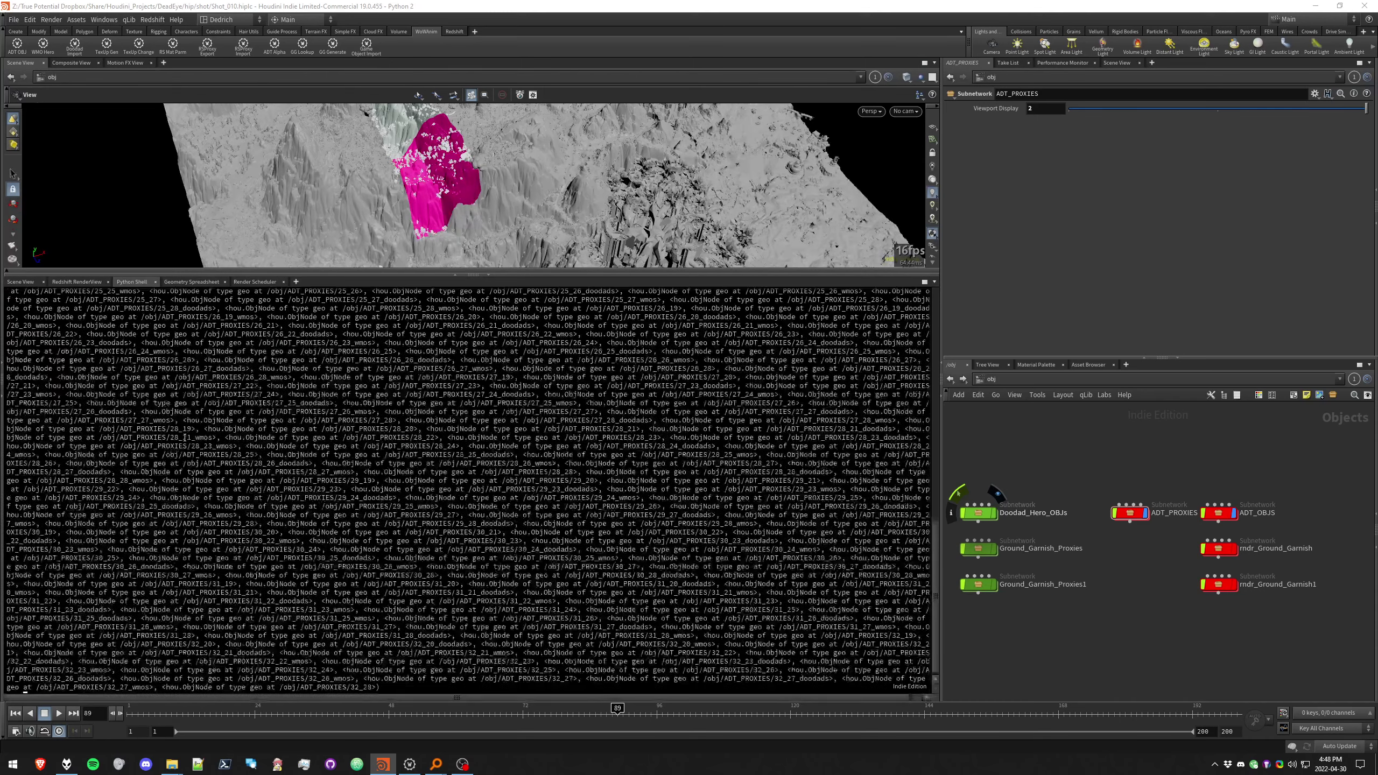
pyautogui.press('Return')
pyautogui.press('Return')
pyautogui.press('Return')
pyautogui.press('Return')
pyautogui.press('Return')
pyautogui.press('Return')
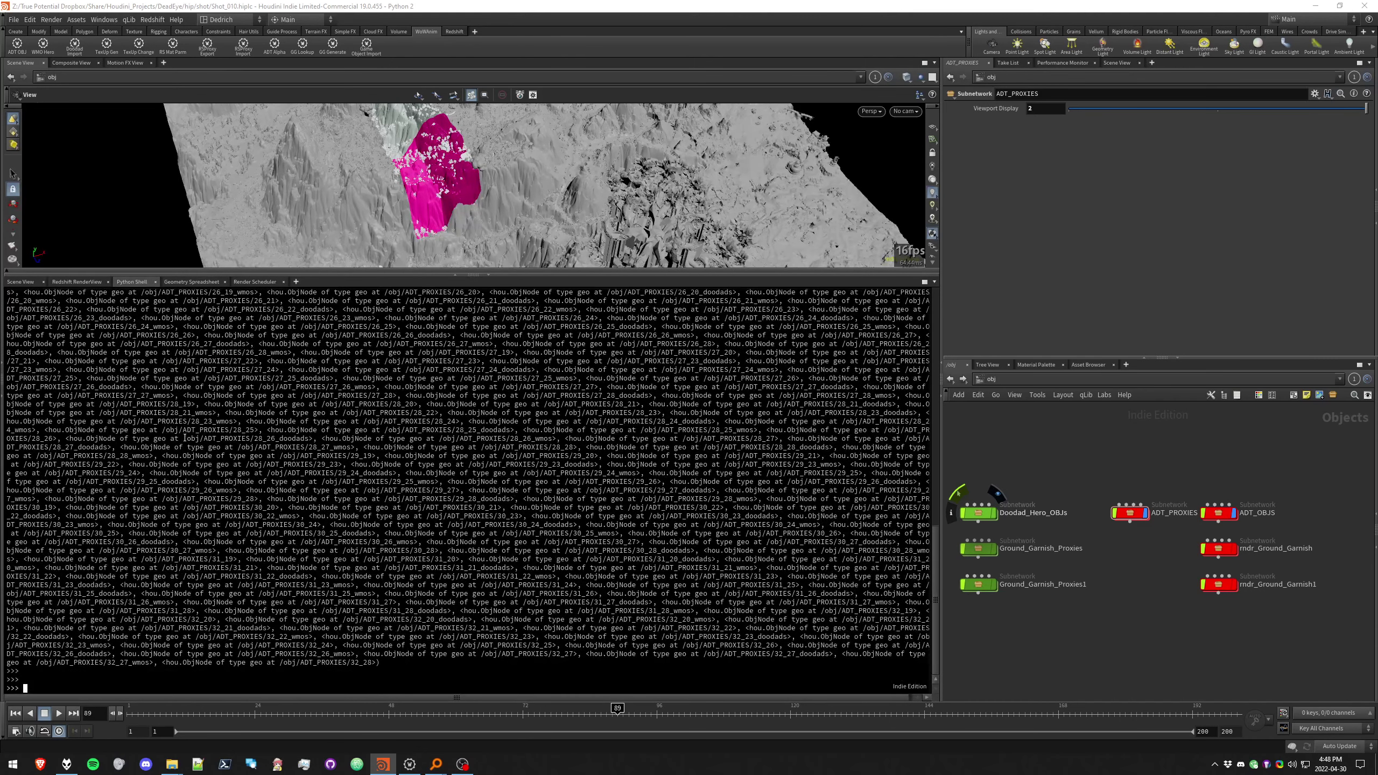
# Count the child nodes of the ADT_PROXIES subnetwork with len(node.children())
pyautogui.press('Up')
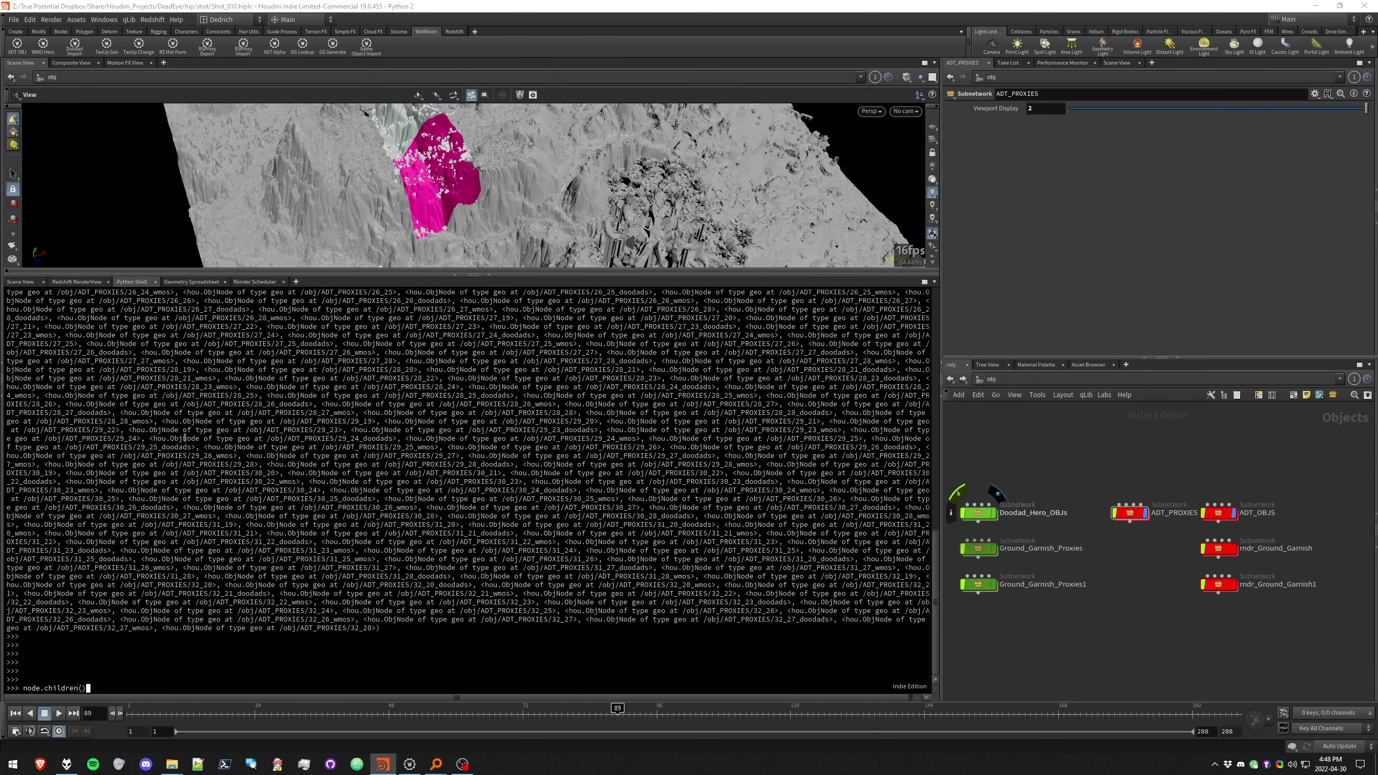
pyautogui.write('len(')
pyautogui.press('End')
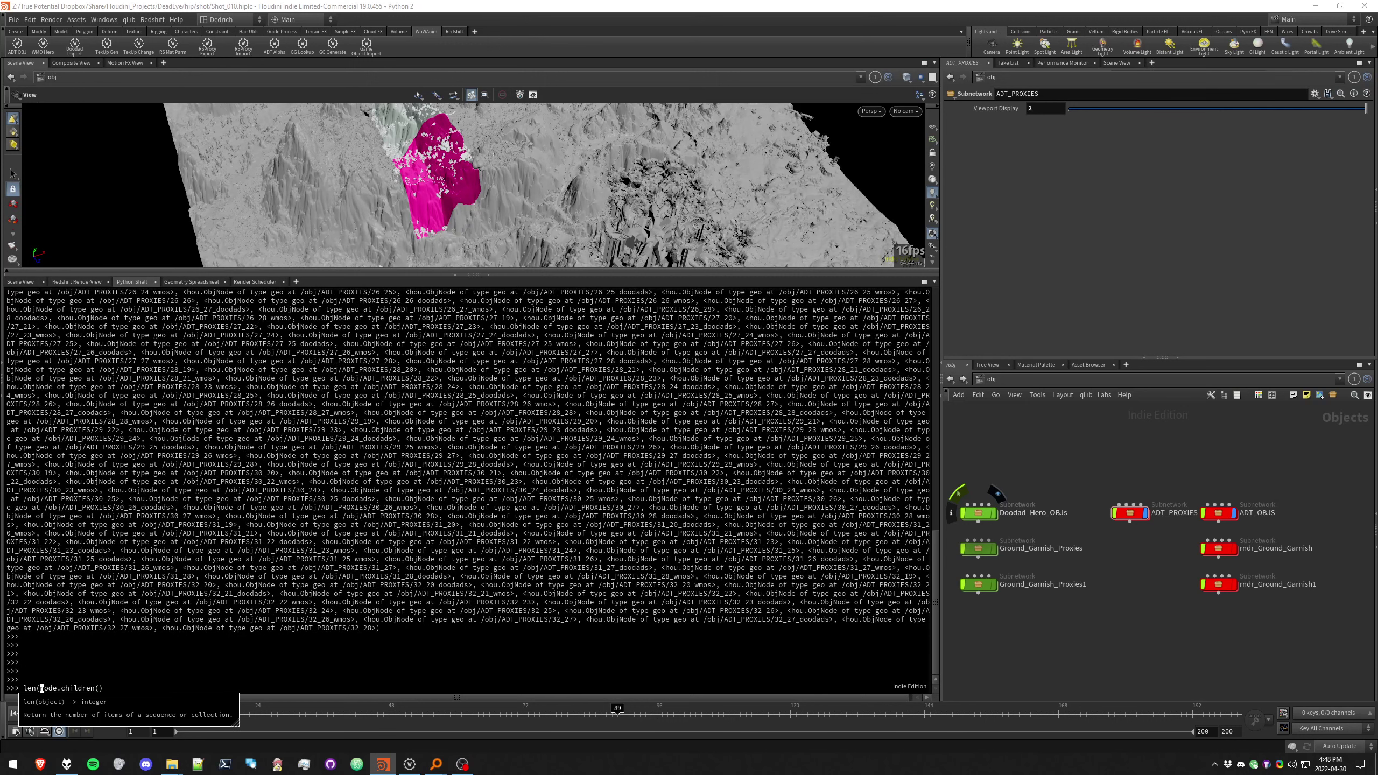
pyautogui.write(')')
pyautogui.press('Return')
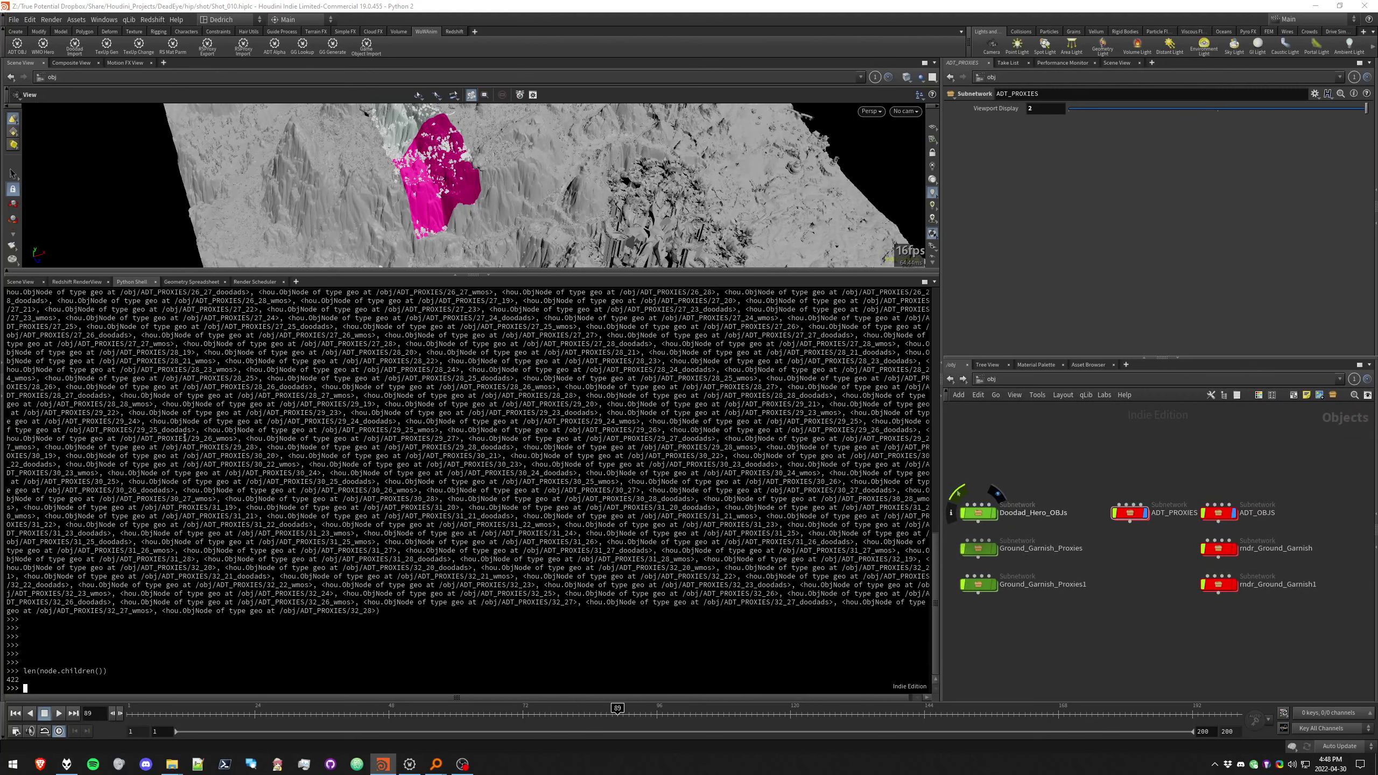
# Open the ADT_PROXIES subnetwork in a maximized network editor and view the tile nodes around 21_20 up close
pyautogui.doubleClick(1124, 514)
pyautogui.hotkey('ctrl', 'b')
pyautogui.press('p')
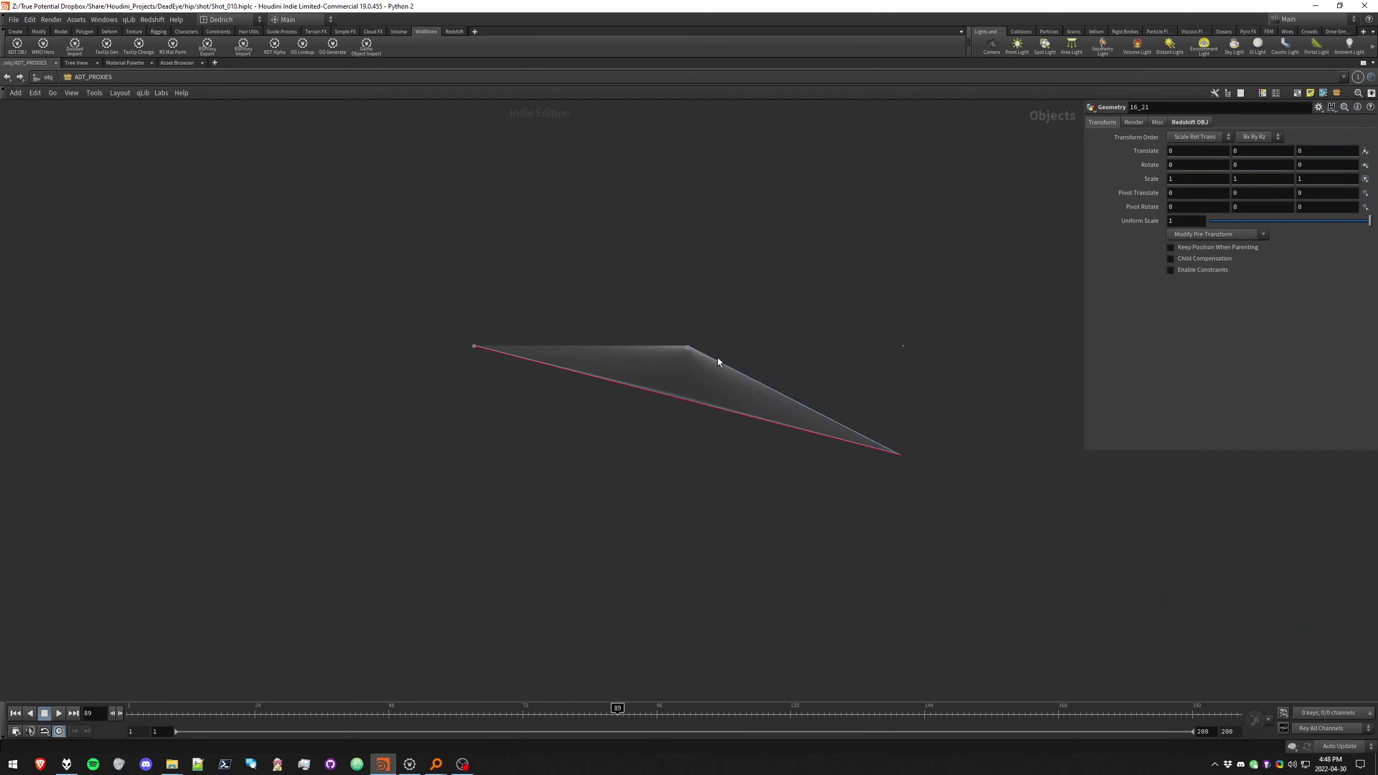
pyautogui.scroll(12, 714, 363)
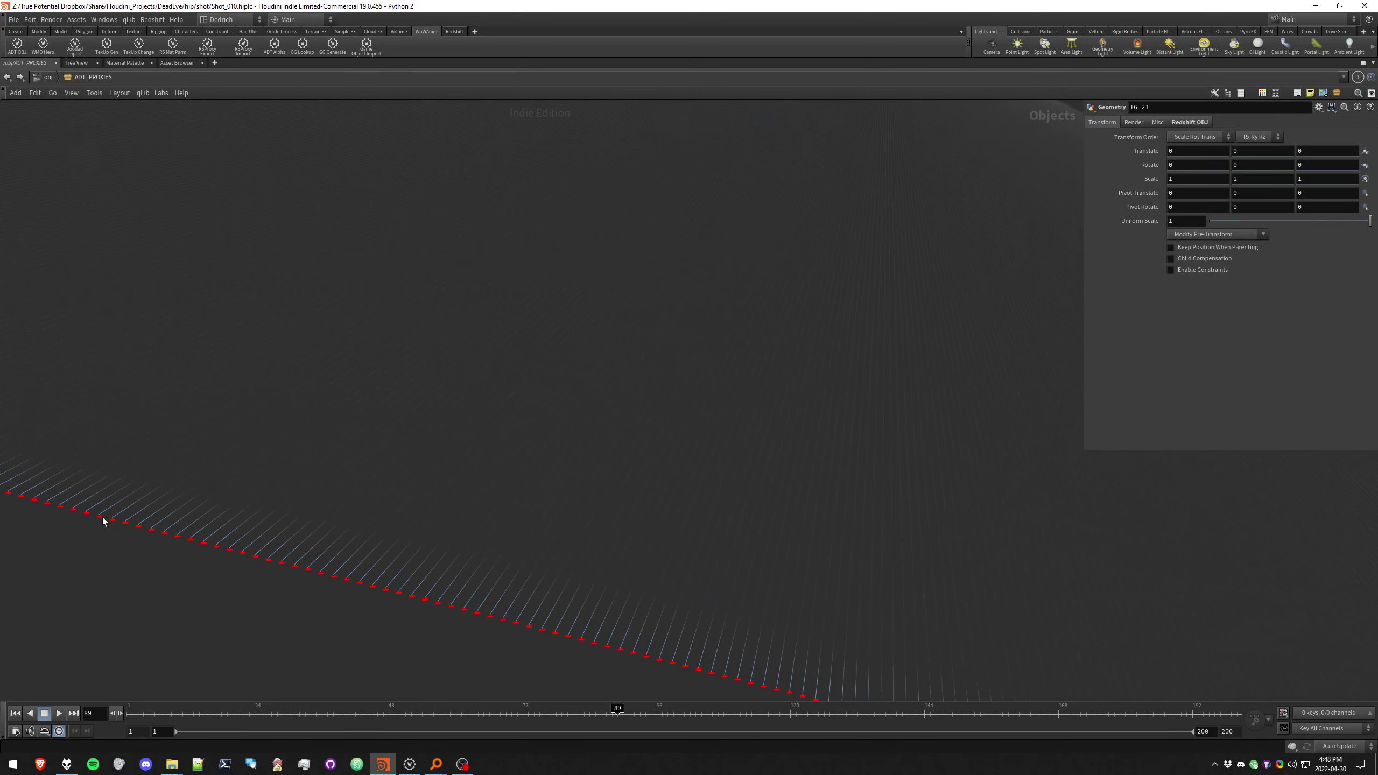
pyautogui.scroll(10, 471, 444)
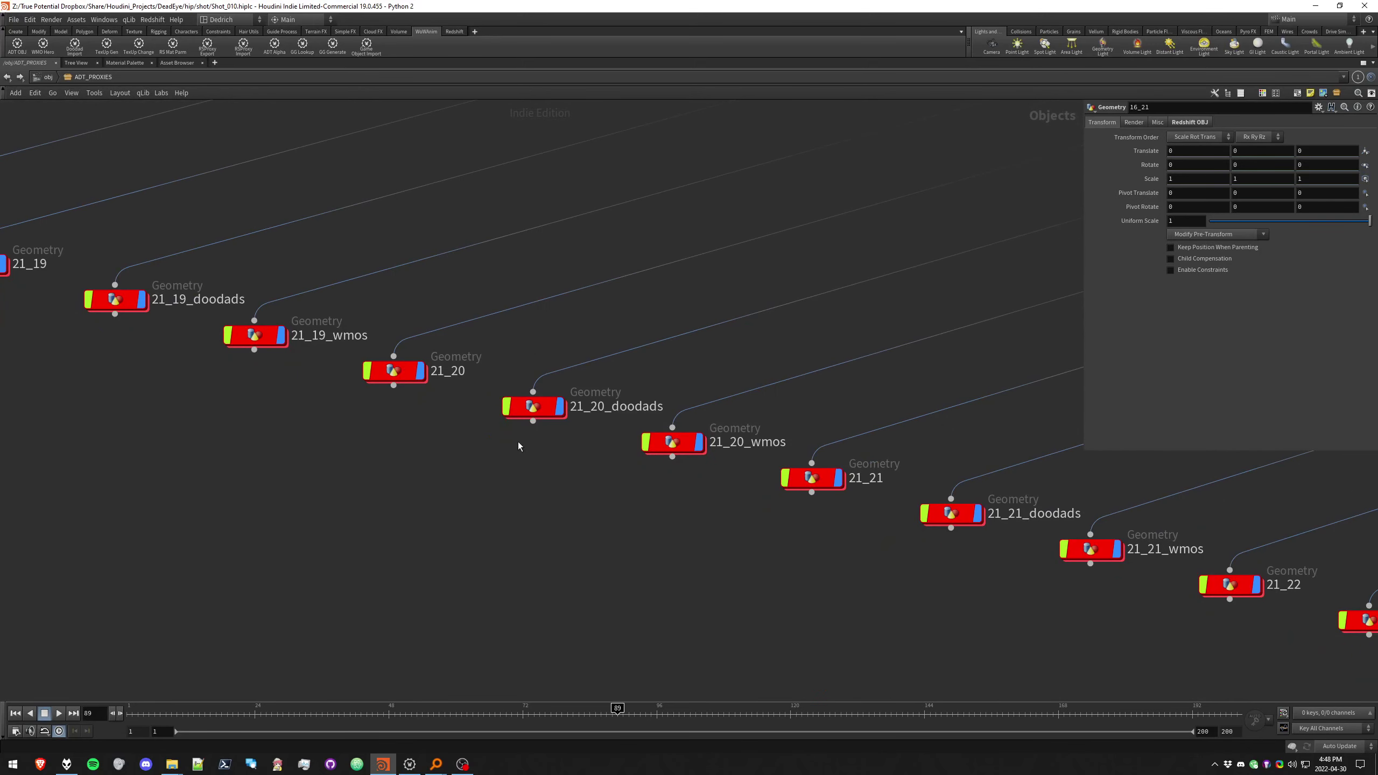
# Select the 21_20, 21_20_doodads and 21_20_wmos nodes to show one tile's set, and review the neighbouring tiles' nodes
pyautogui.moveTo(460, 426); pyautogui.dragTo(340, 336)
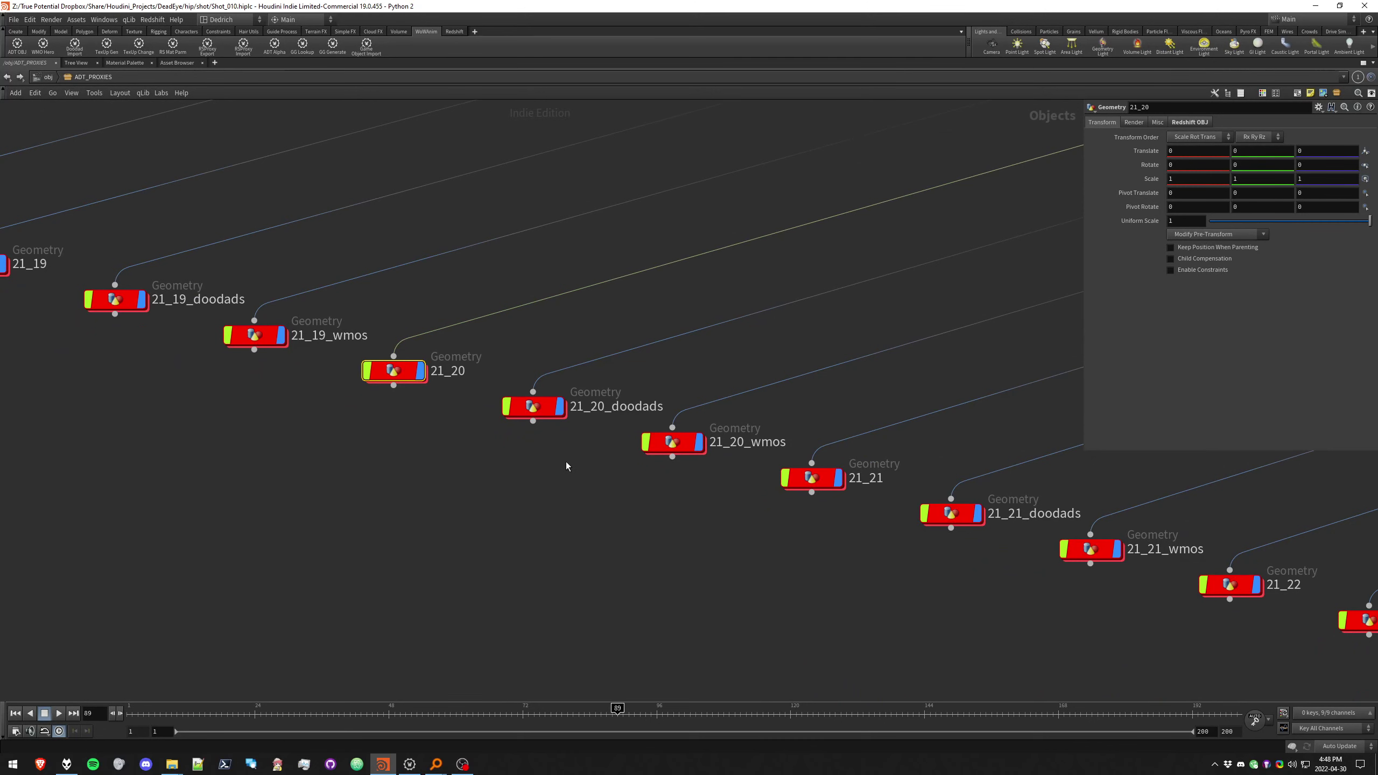
pyautogui.moveTo(703, 529); pyautogui.dragTo(357, 331)
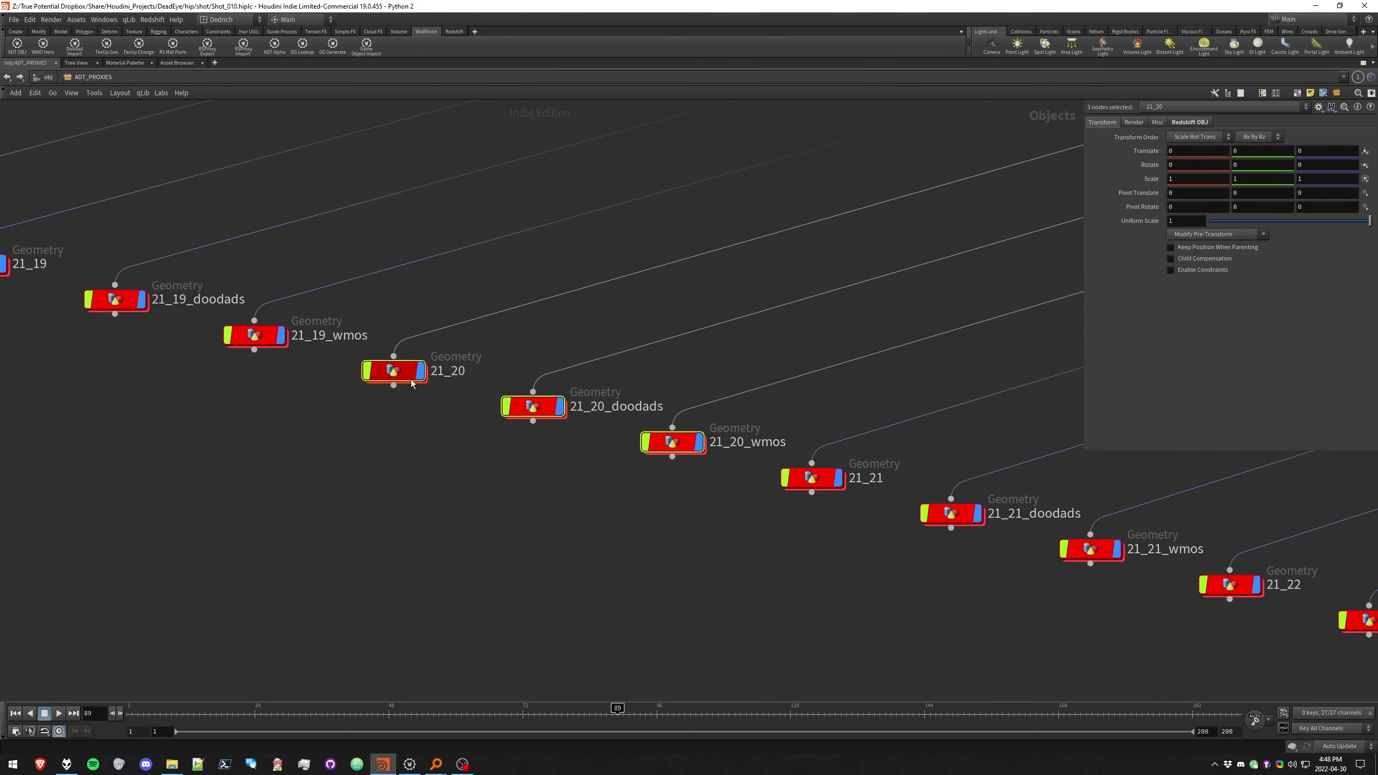
pyautogui.scroll(-2, 586, 521)
pyautogui.moveTo(686, 488); pyautogui.dragTo(434, 394)
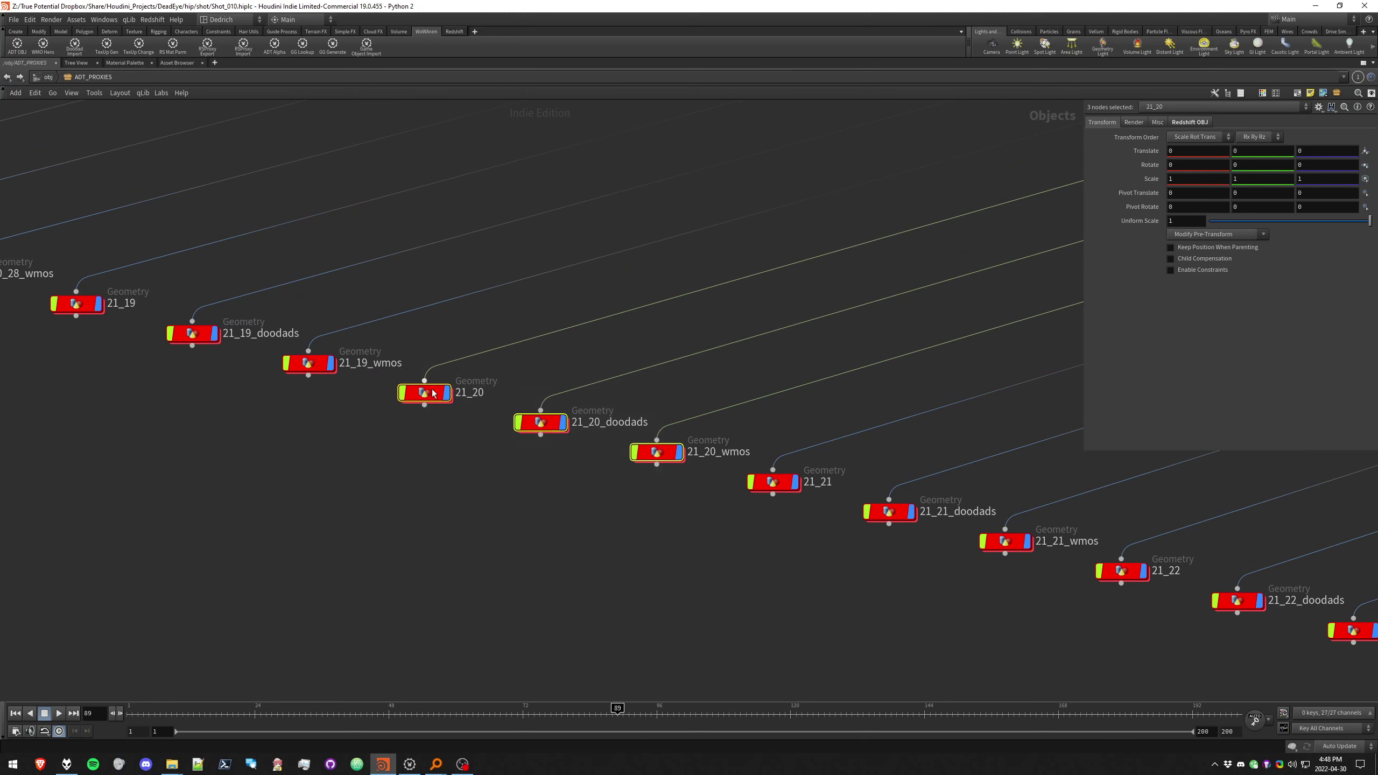
pyautogui.click(692, 526)
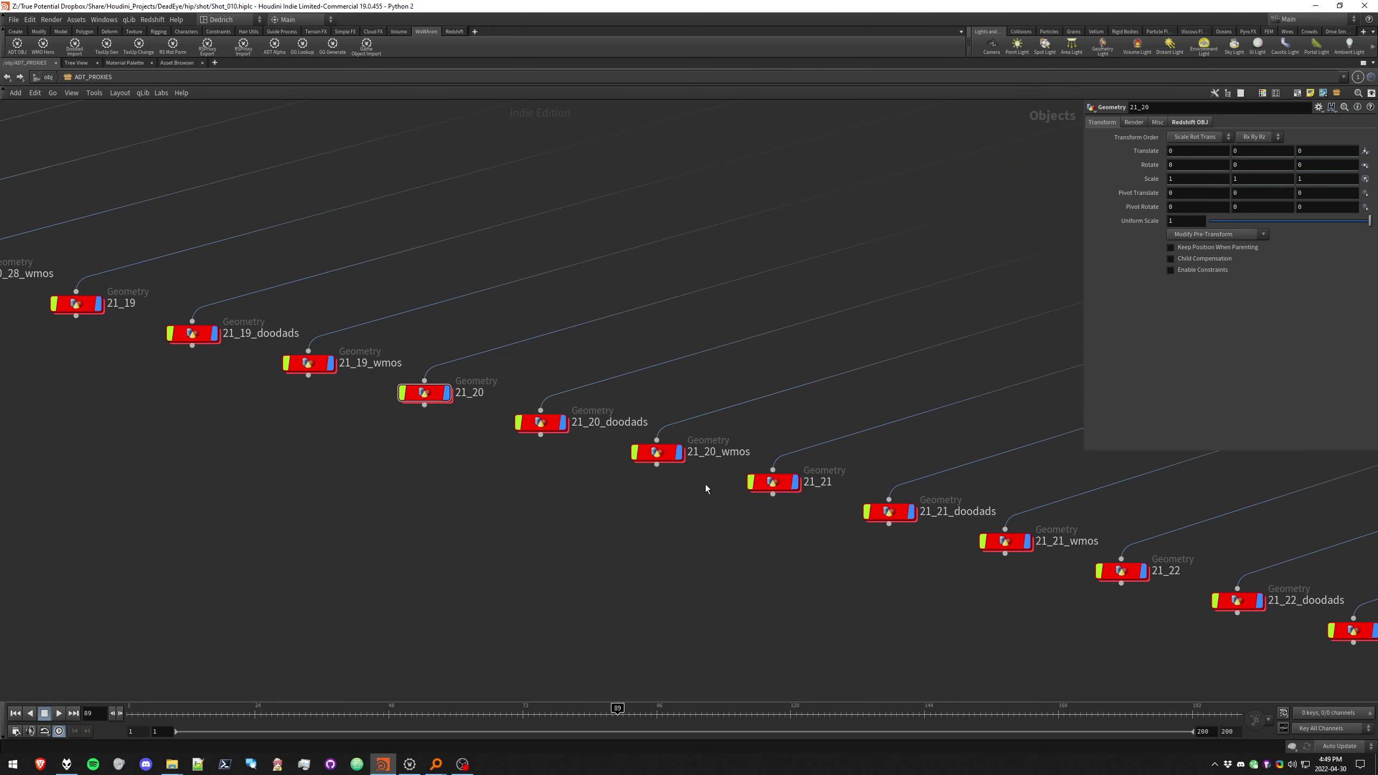
pyautogui.scroll(-2, 704, 472)
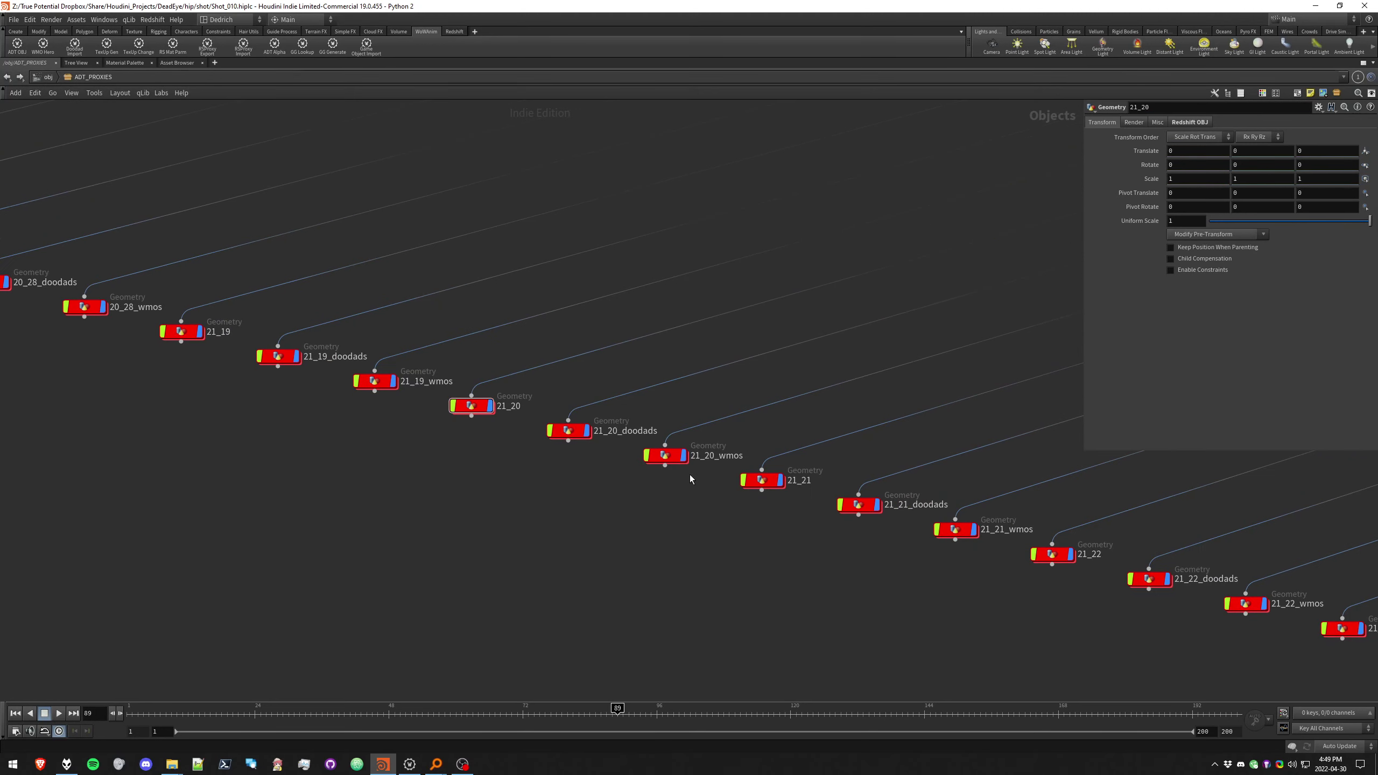
pyautogui.scroll(-2, 689, 478)
pyautogui.moveTo(688, 492); pyautogui.dragTo(258, 380, button='middle')
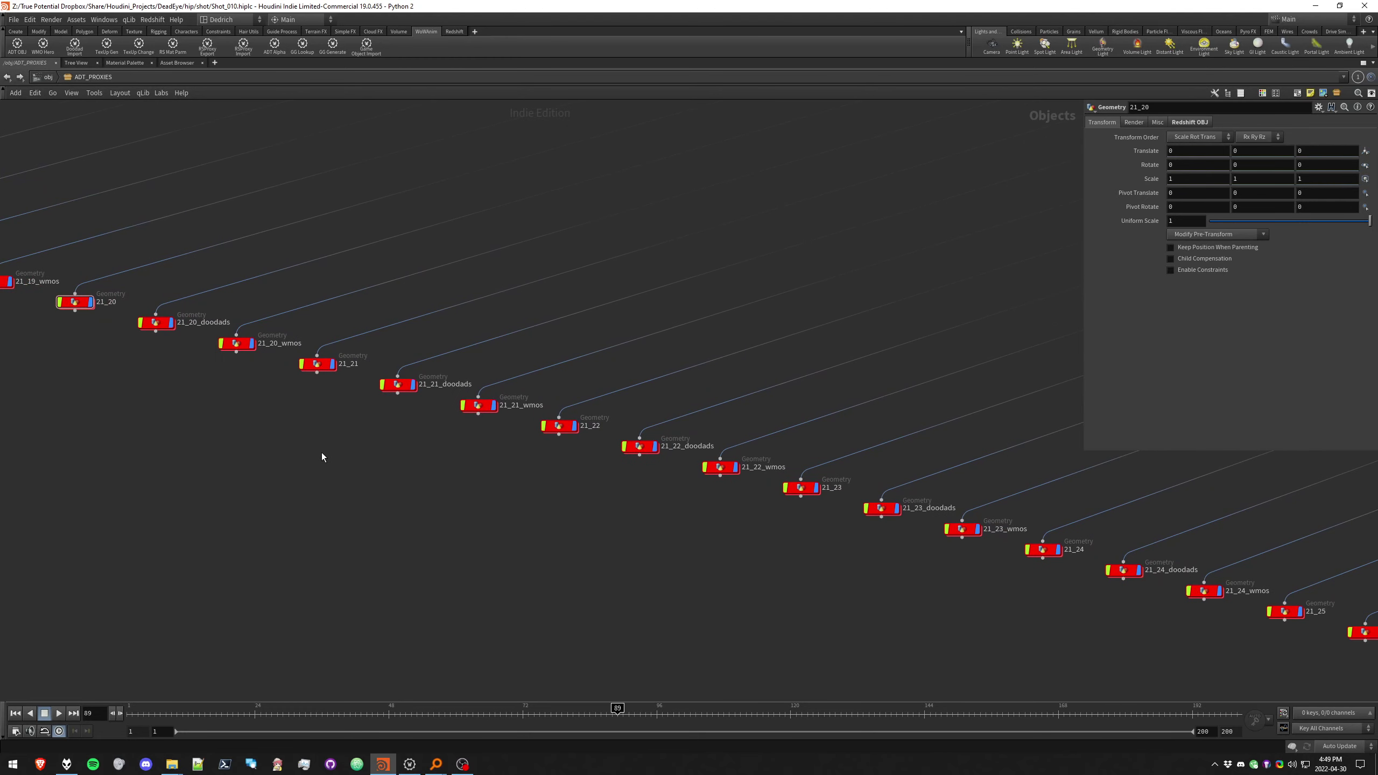
# Leave the ADT_PROXIES subnetwork and return to the obj level with nothing selected
pyautogui.press('Tab')
pyautogui.click(48, 81)
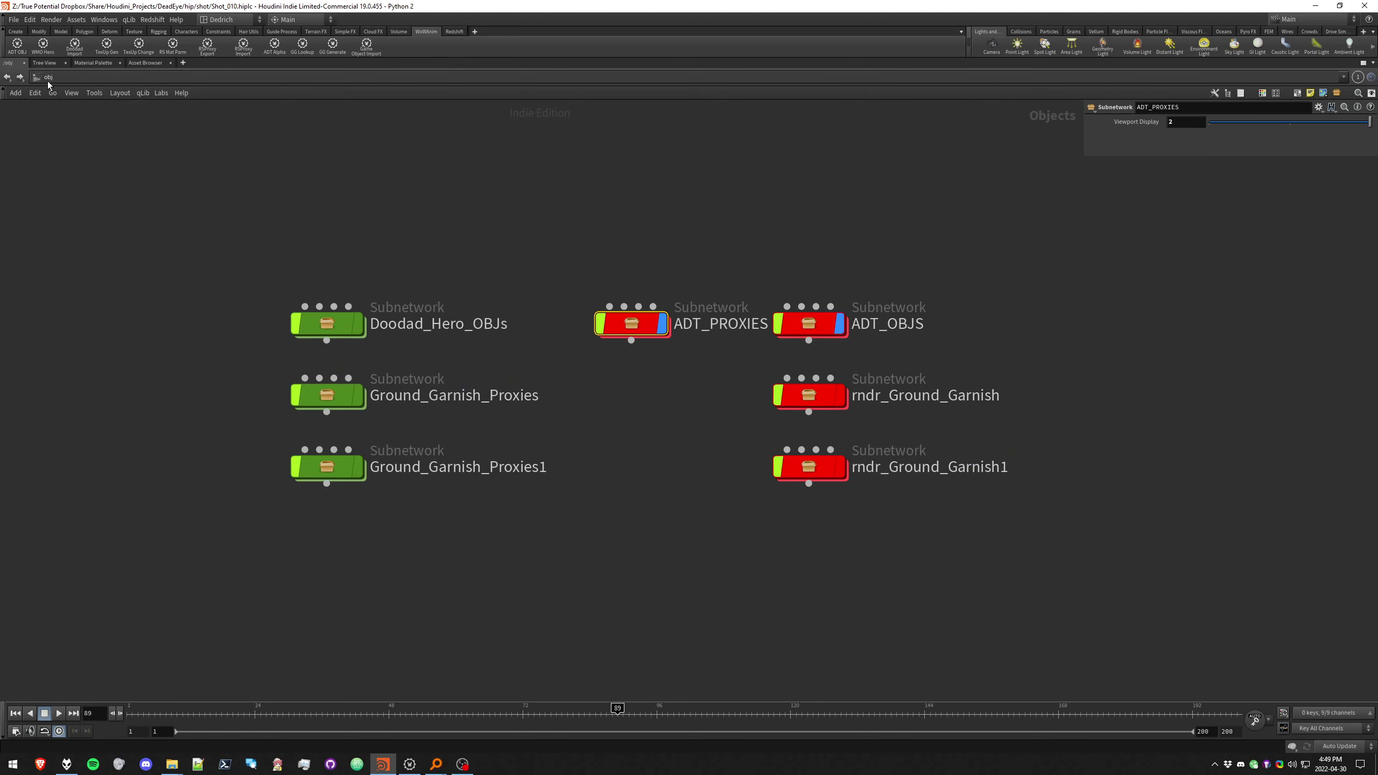
pyautogui.click(698, 522)
# Play the TileTest.mp4 render full screen in VLC media player, replay it, and close the player
pyautogui.hotkey('alt', 'Tab')
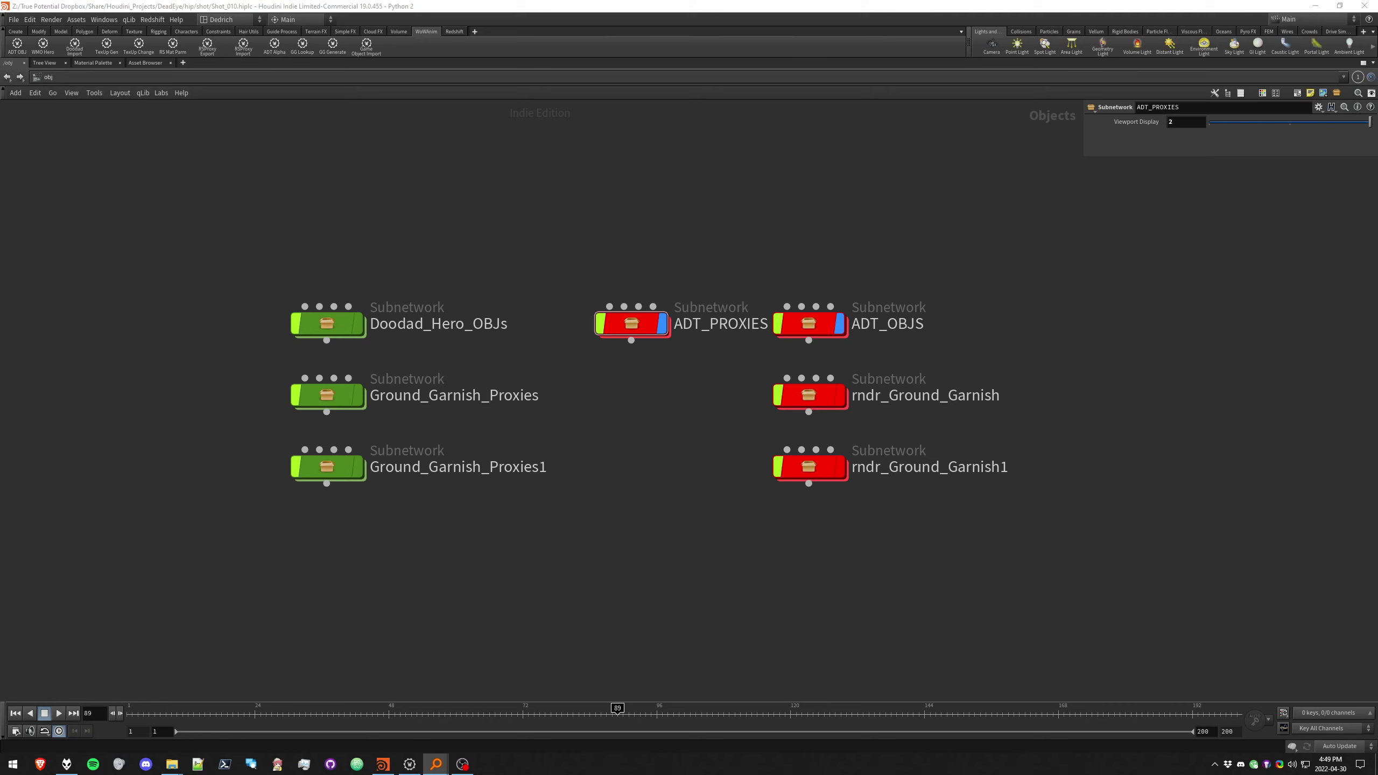
pyautogui.press('Return')
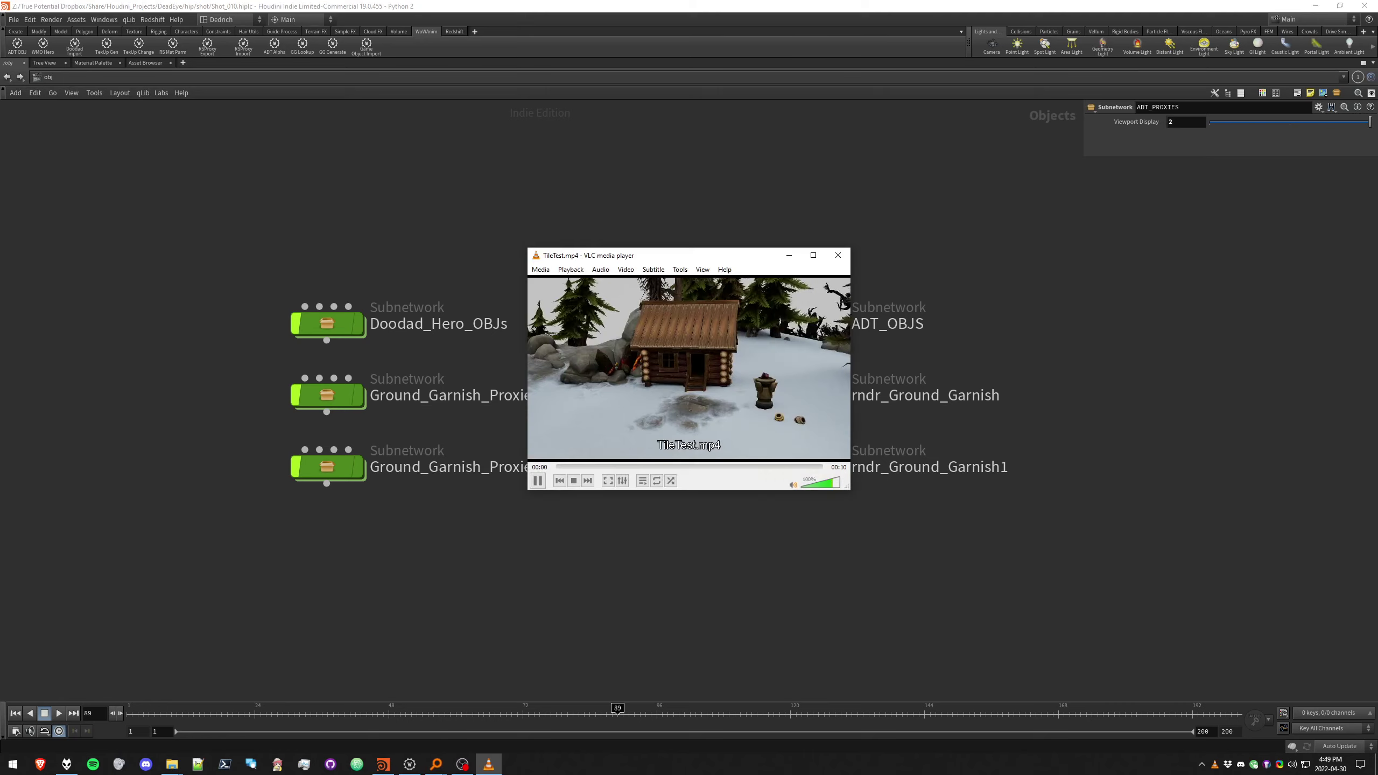
pyautogui.doubleClick(716, 332)
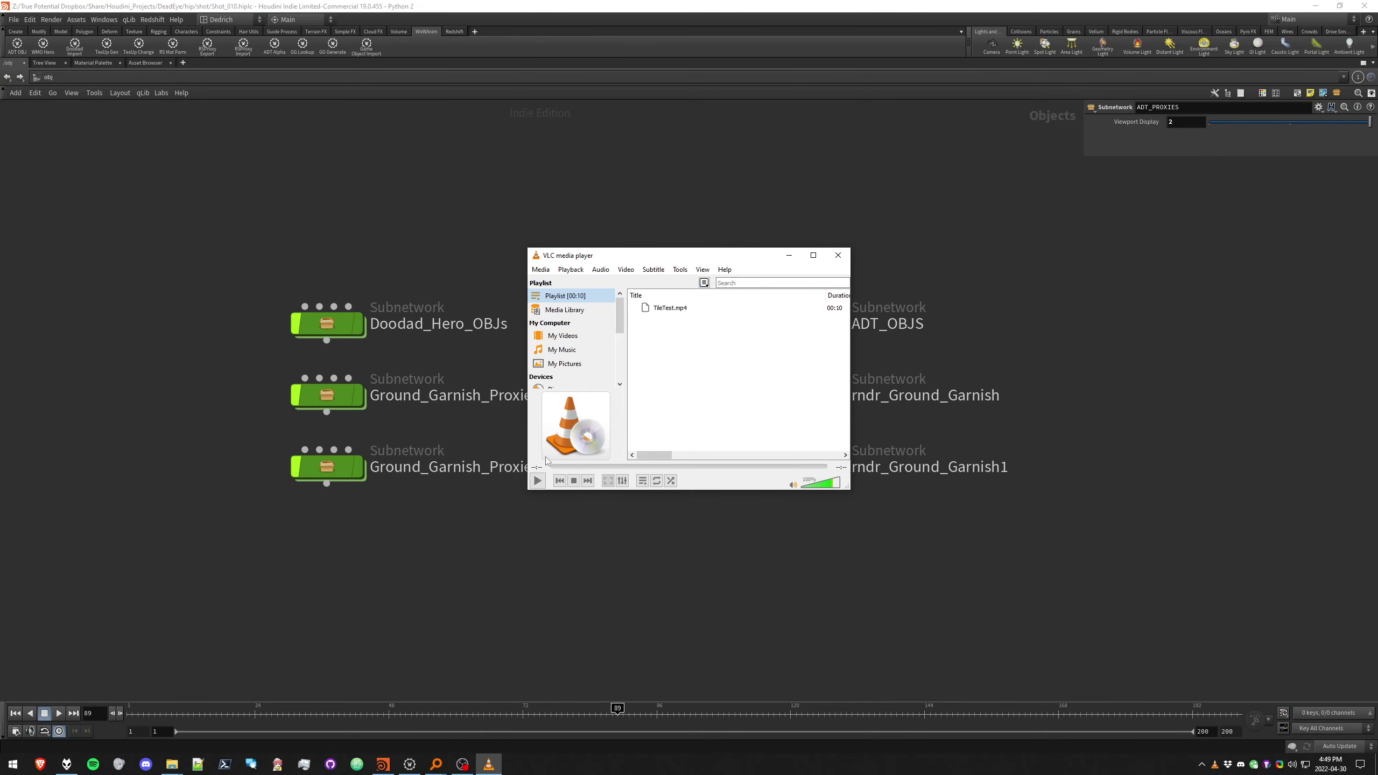
pyautogui.click(537, 480)
pyautogui.click(838, 255)
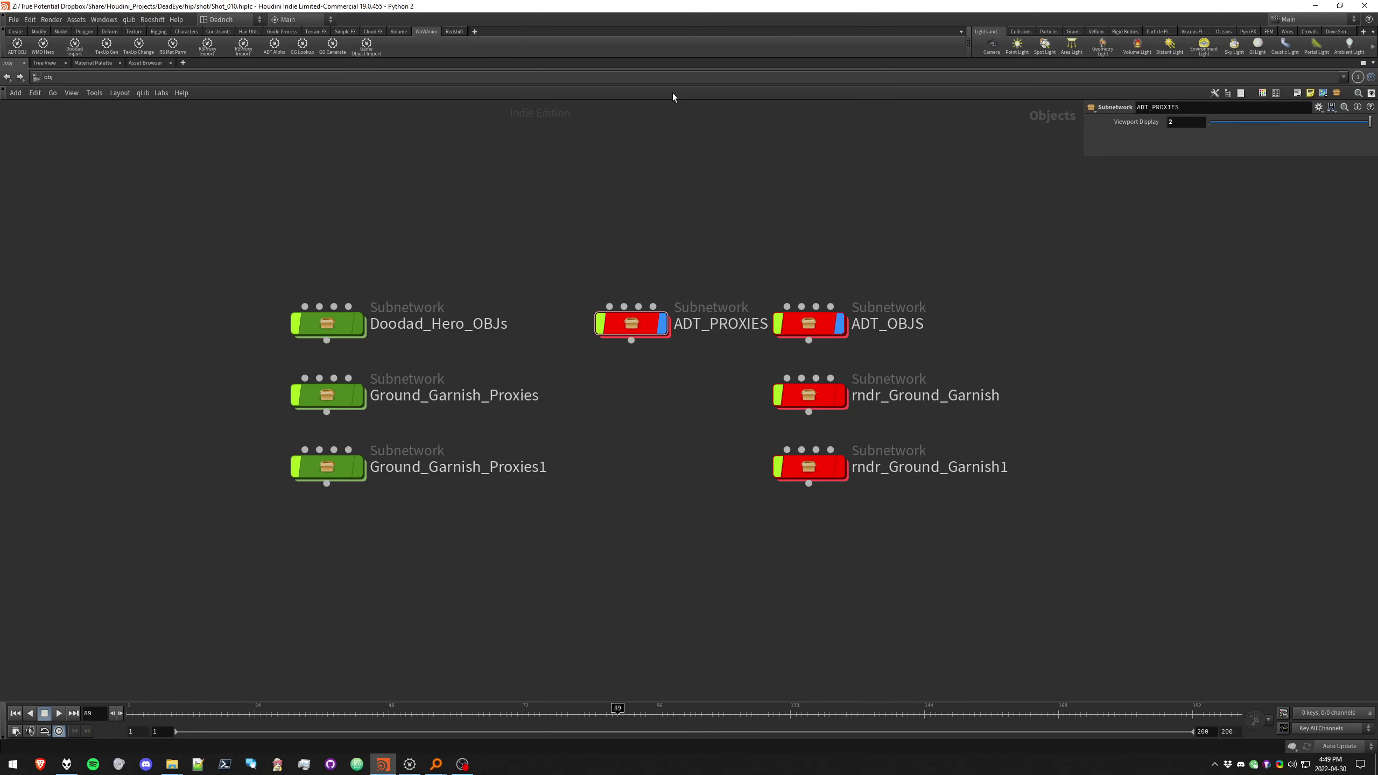
# Restore the pane layout, set the Viewport Display of ADT_PROXIES to 0, and turn off its display flag
pyautogui.hotkey('ctrl', 'b')
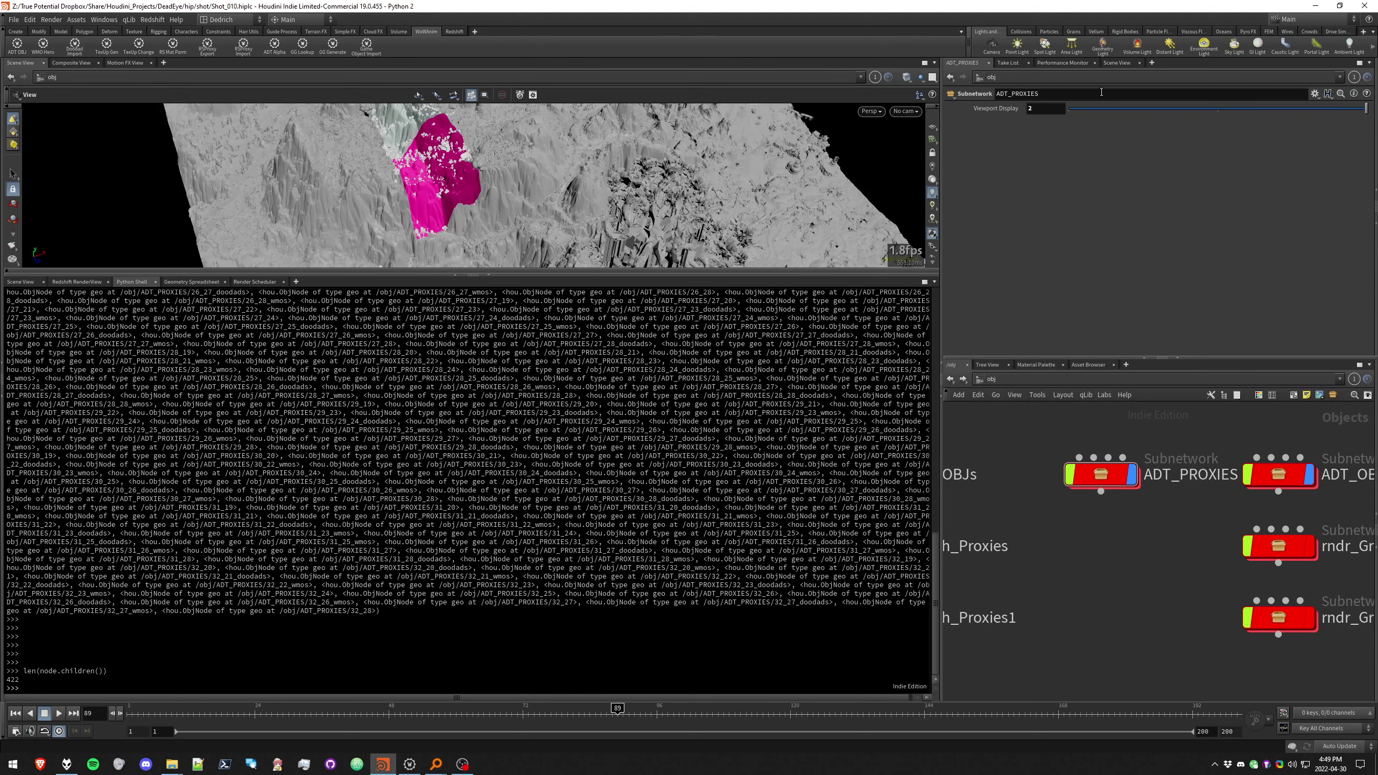
pyautogui.click(1073, 108)
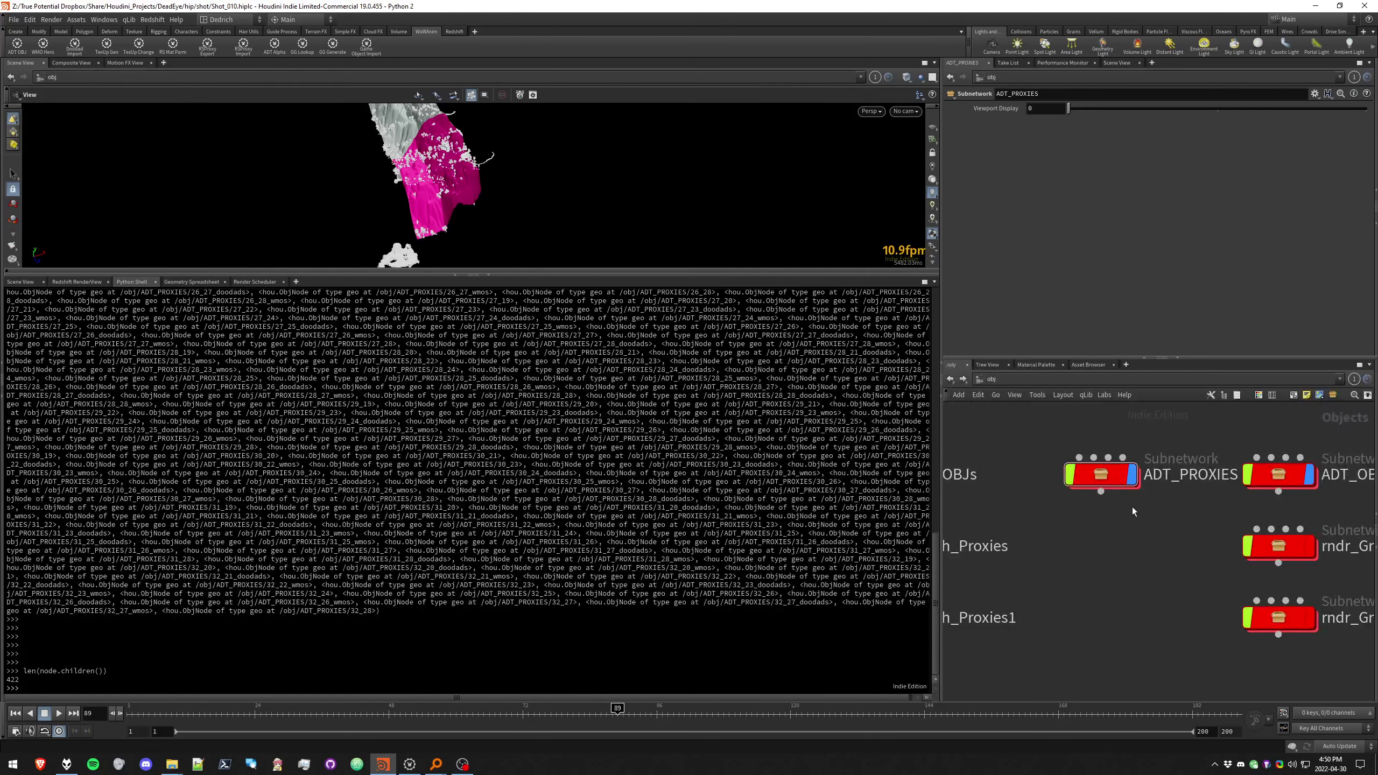
pyautogui.click(1131, 473)
pyautogui.click(488, 274)
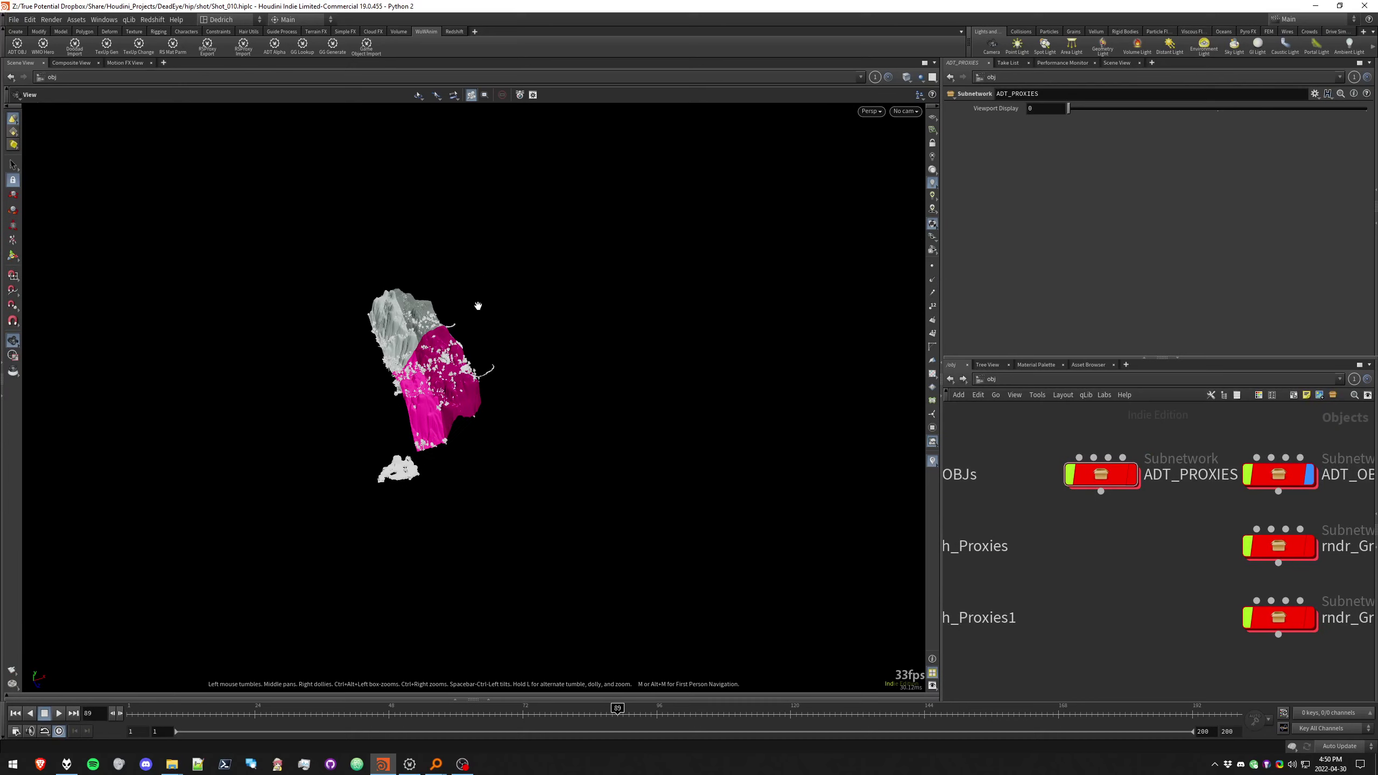
# Frame the magenta and grey-green tiles in the scene view and examine their terrain and trees from several angles
pyautogui.press('f')
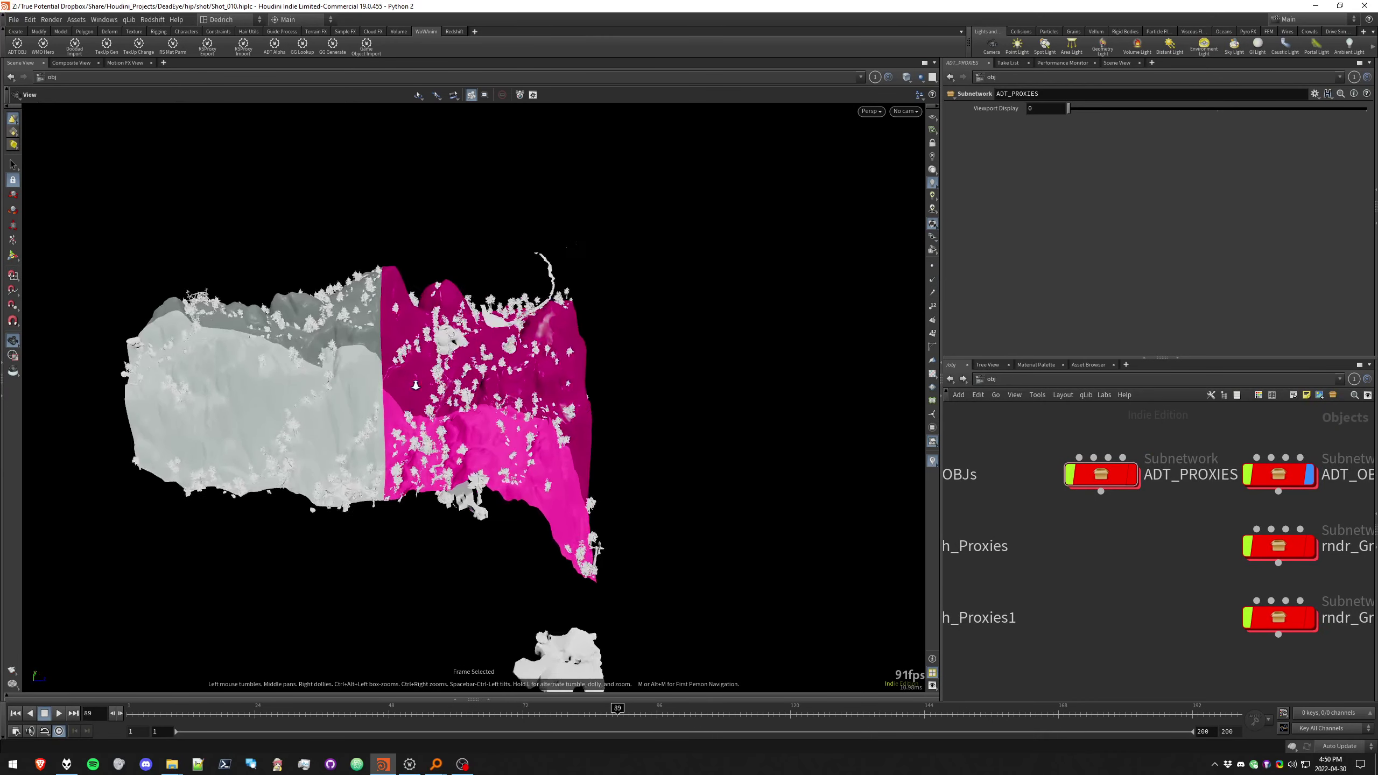
pyautogui.moveTo(415, 385); pyautogui.dragTo(428, 395, button='right')
pyautogui.moveTo(428, 395); pyautogui.dragTo(524, 391)
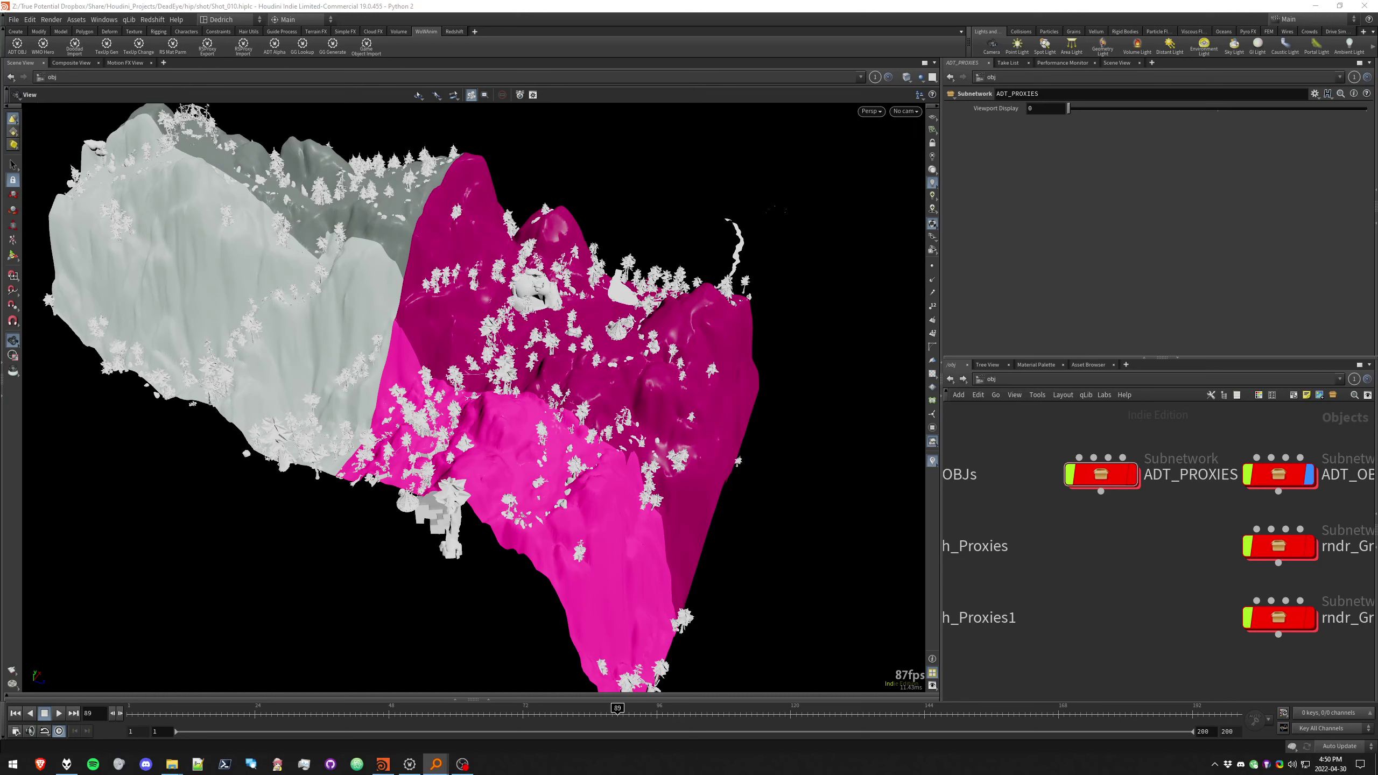
pyautogui.click(1071, 513)
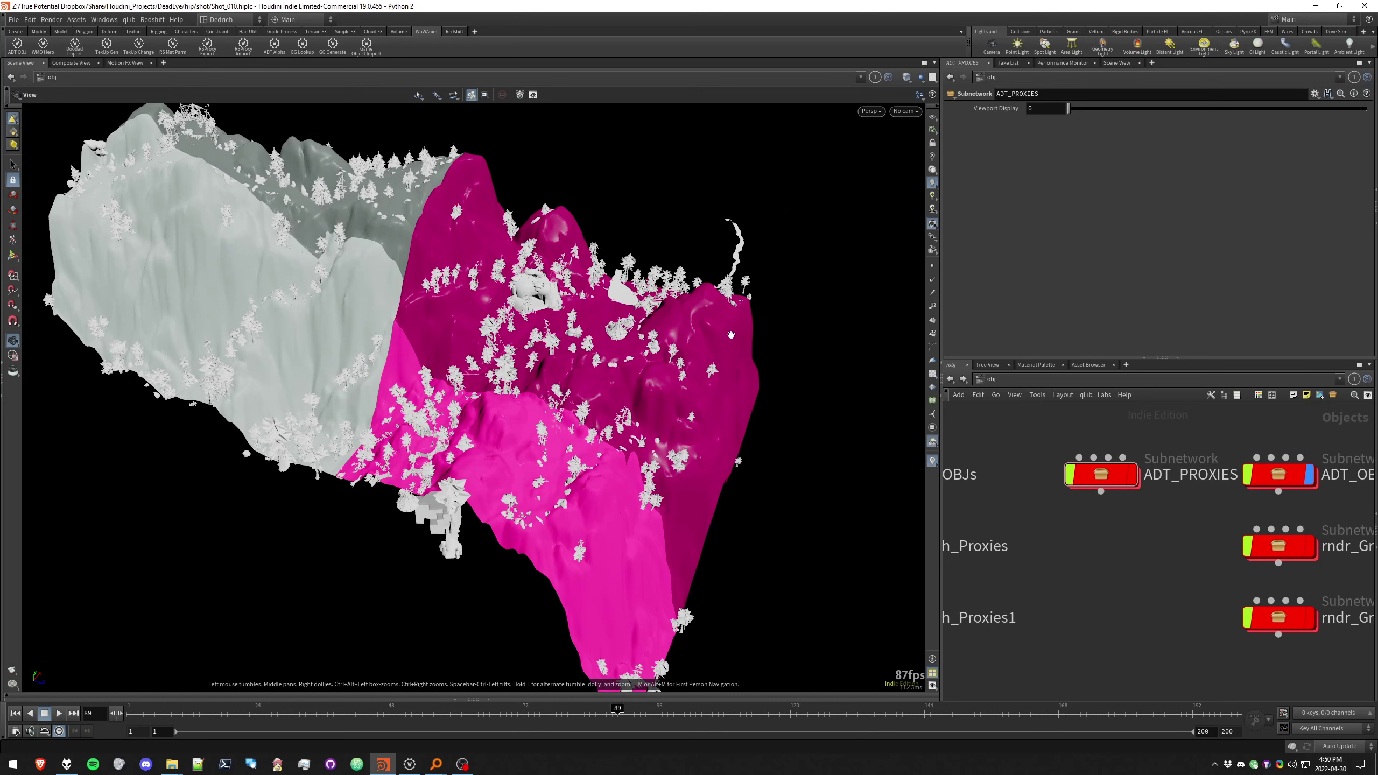
pyautogui.moveTo(602, 296); pyautogui.dragTo(619, 358)
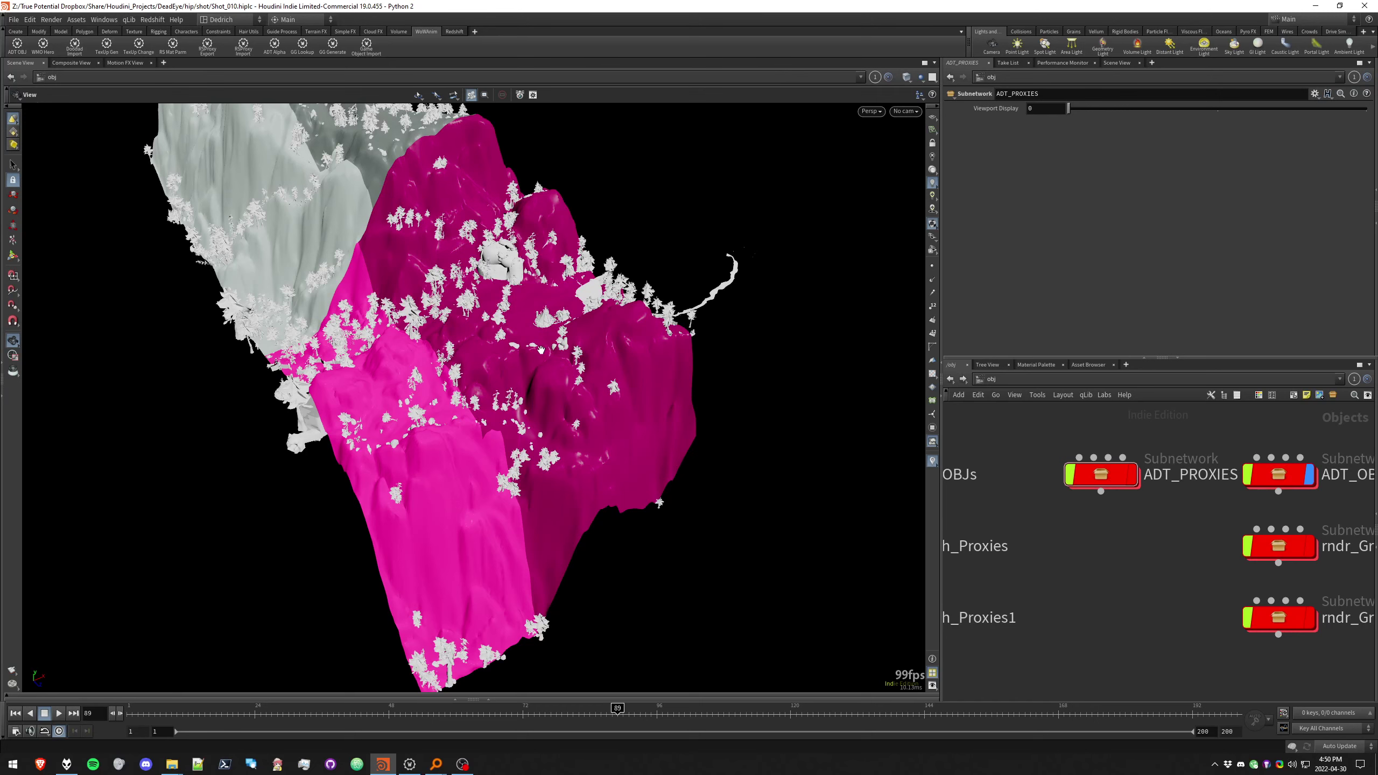
pyautogui.moveTo(521, 354); pyautogui.dragTo(568, 312)
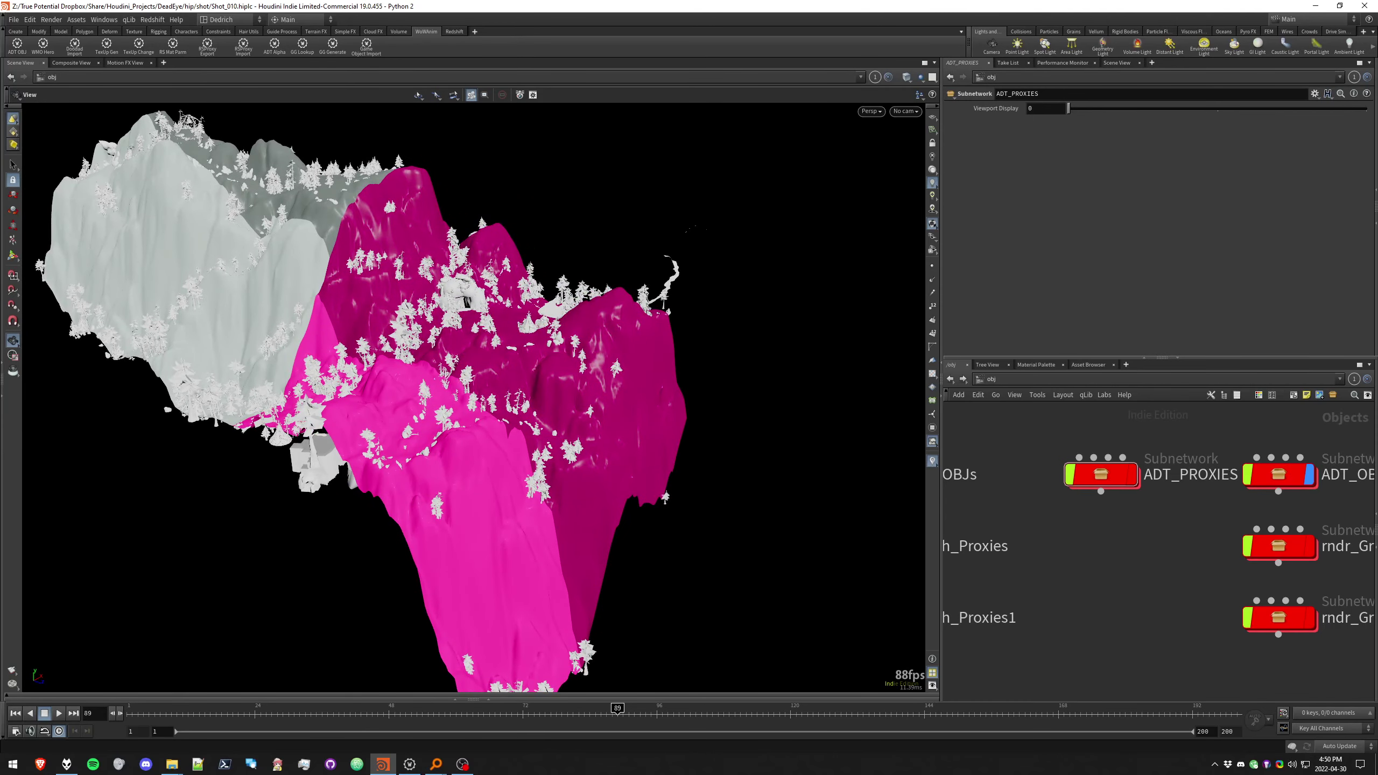
# Locate the Ground_Garnish_Proxies subnetwork in the obj network and select it
pyautogui.hotkey('alt', 'Tab')
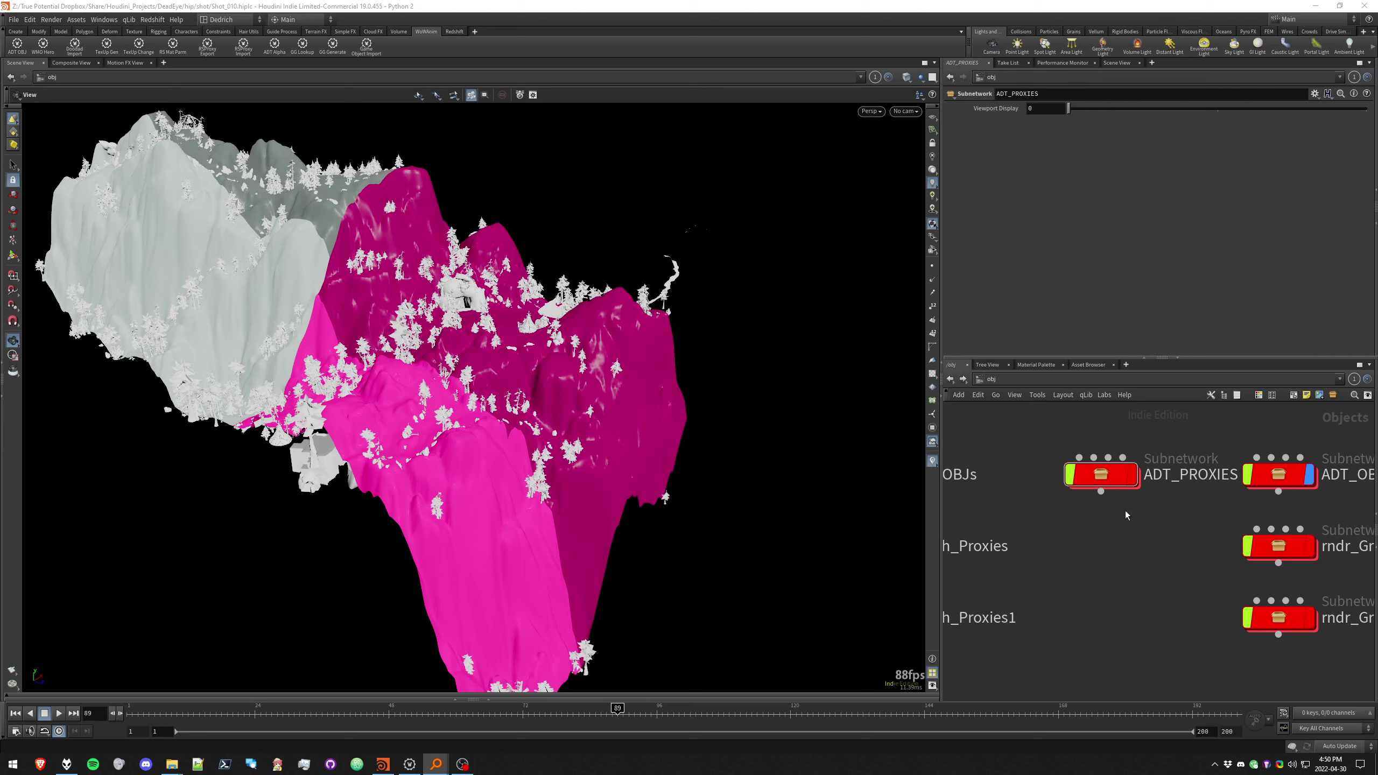
pyautogui.scroll(-3, 1042, 535)
pyautogui.moveTo(1039, 571); pyautogui.dragTo(1266, 597, button='middle')
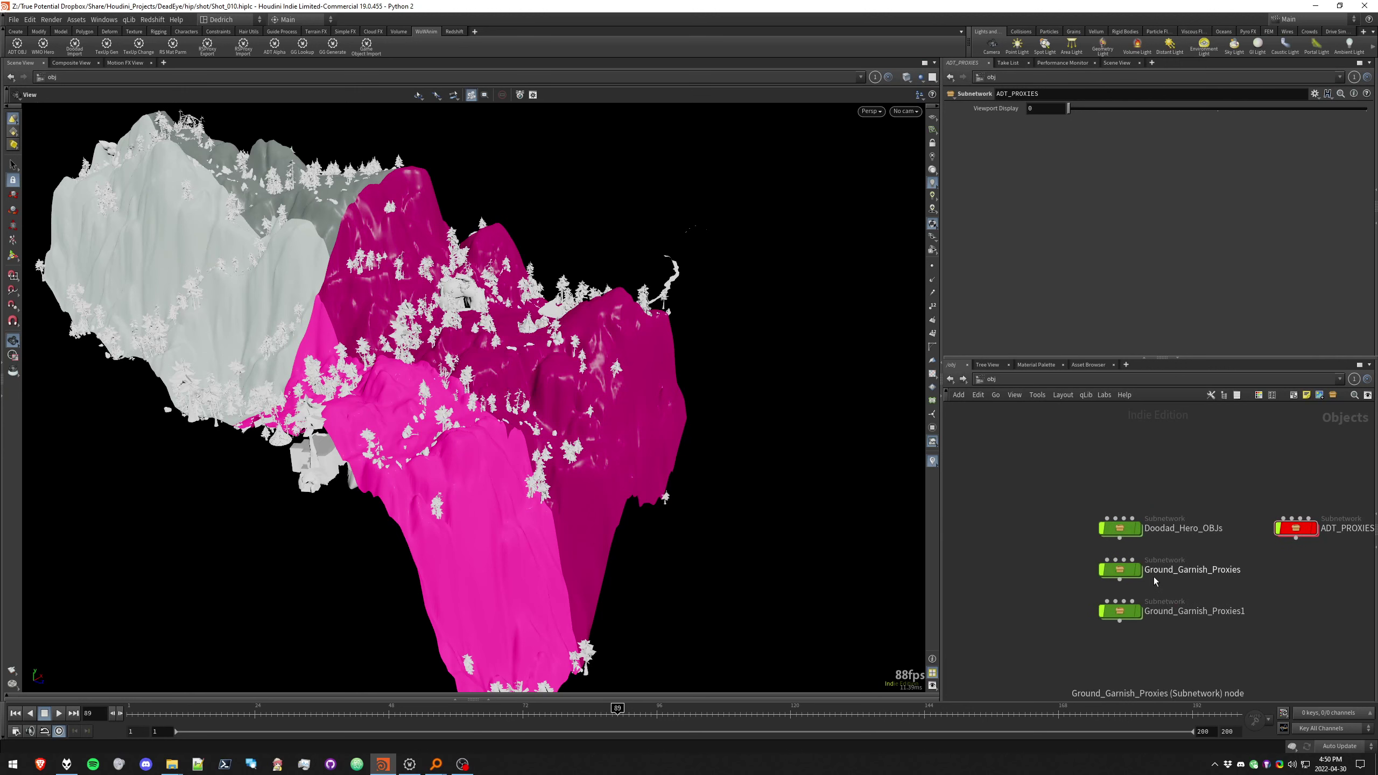
pyautogui.scroll(4, 1182, 596)
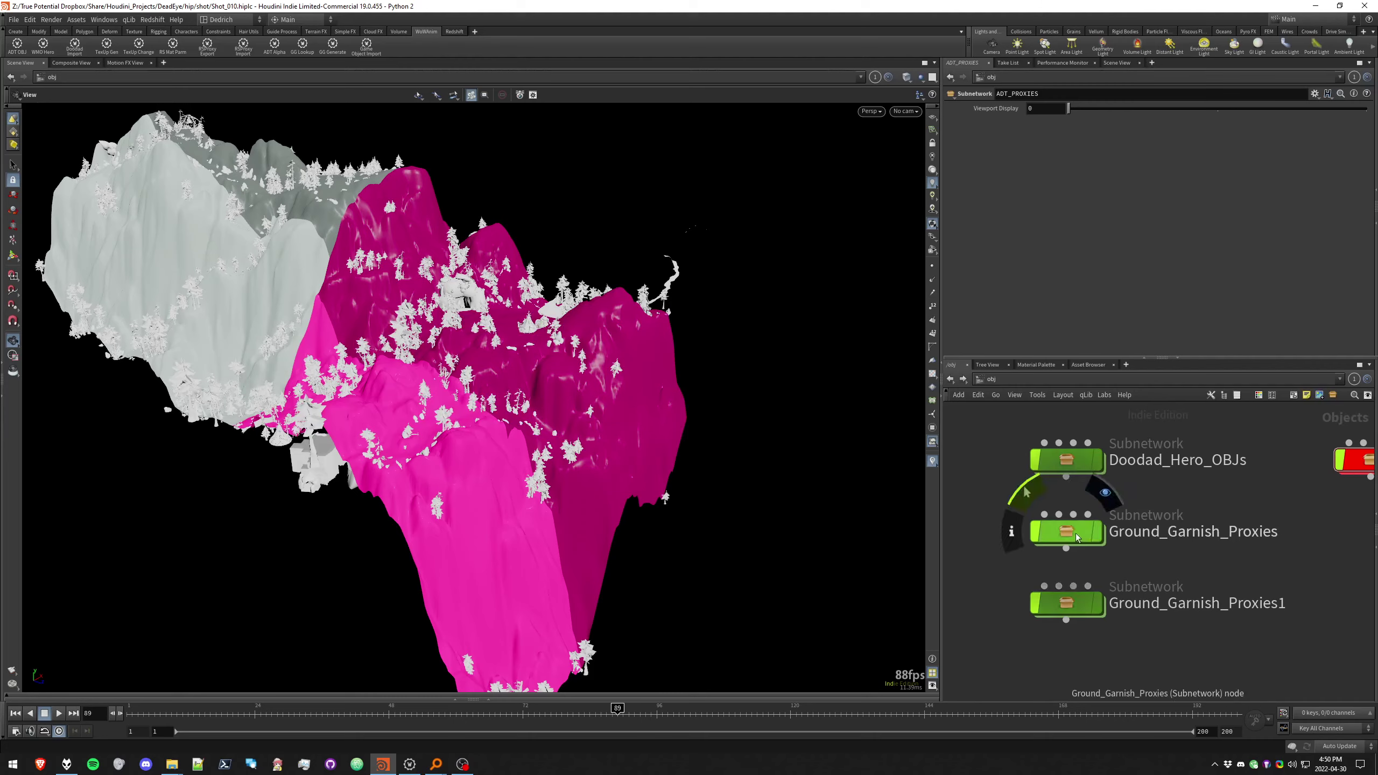
pyautogui.click(1077, 537)
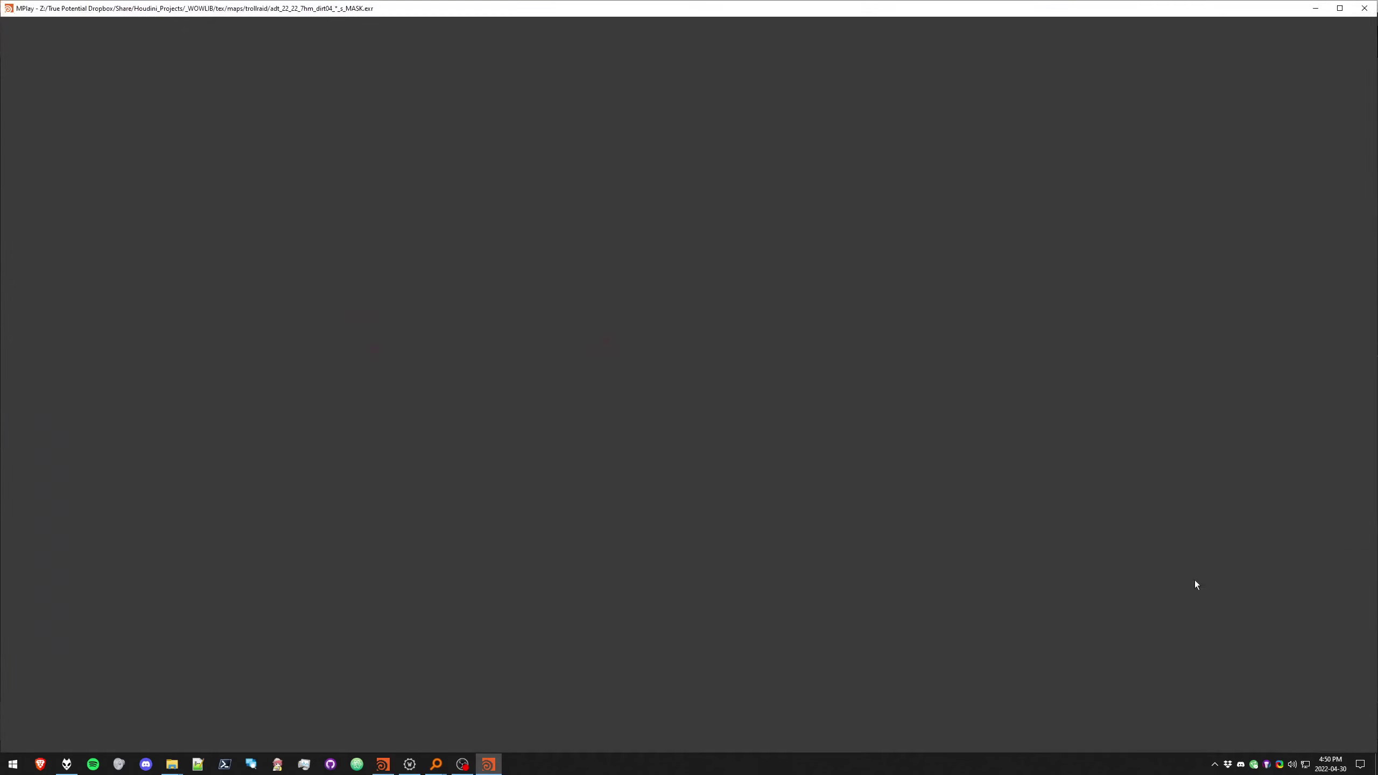
# Switch to MPlay and examine the overall layout of the adt_22_22_7hm_dirt04 scatter mask
pyautogui.scroll(-4, 562, 603)
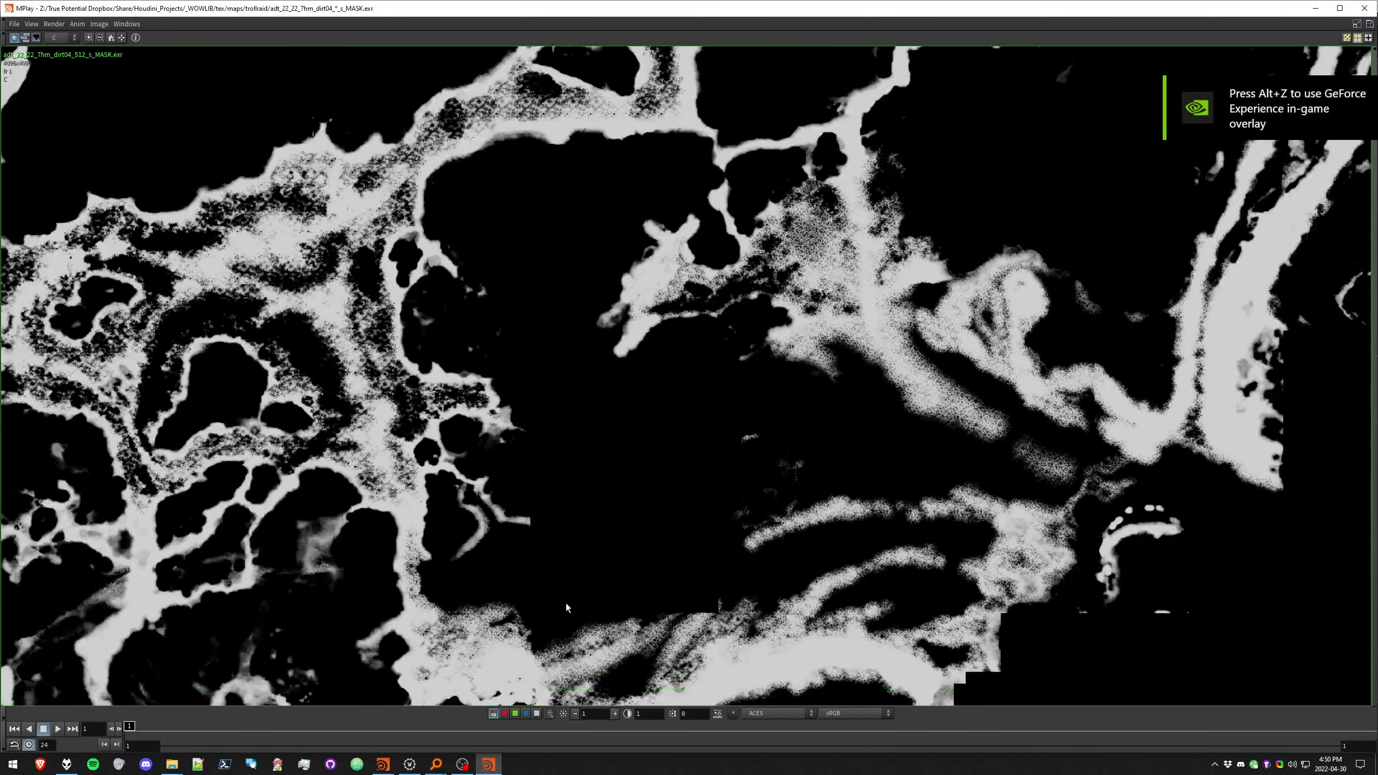
pyautogui.scroll(3, 294, 458)
pyautogui.scroll(-2, 295, 460)
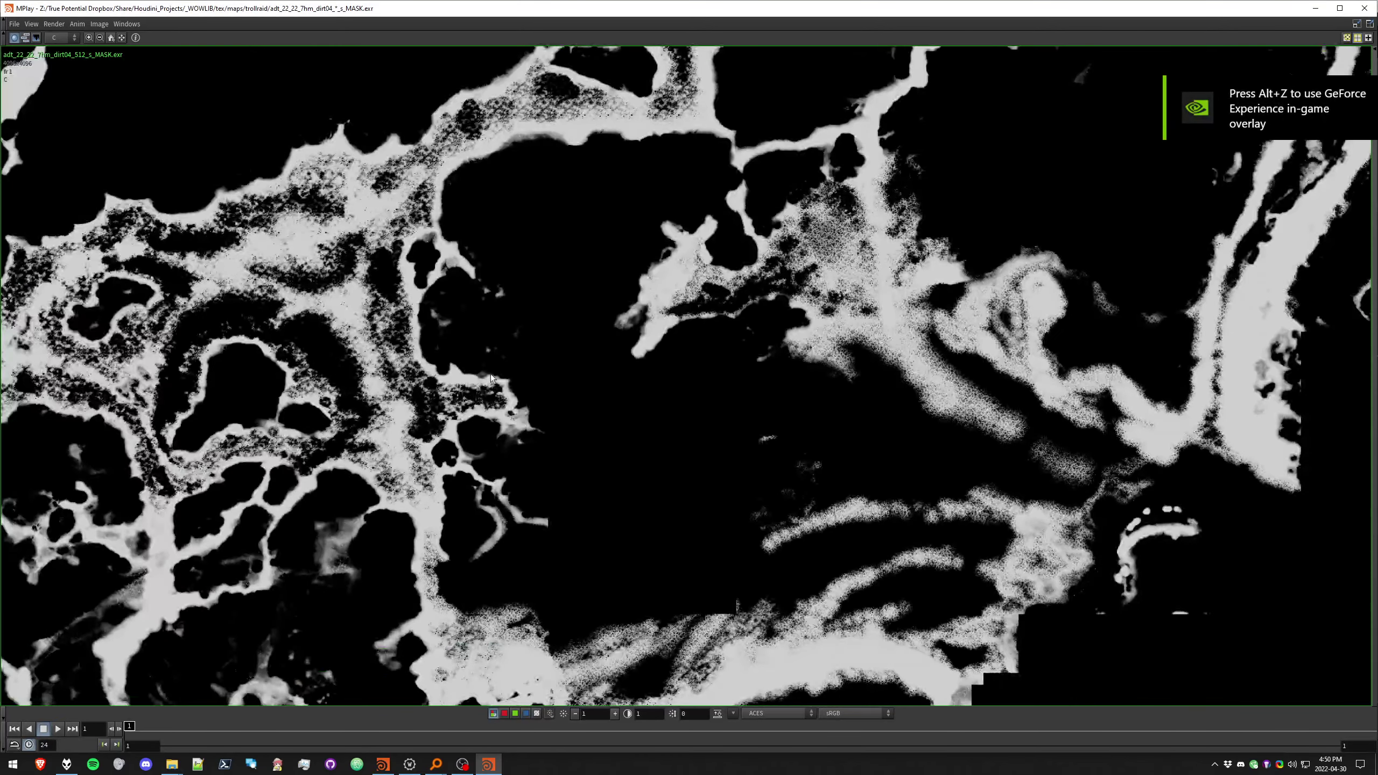
pyautogui.scroll(-3, 586, 300)
pyautogui.moveTo(492, 494); pyautogui.dragTo(465, 569, button='middle')
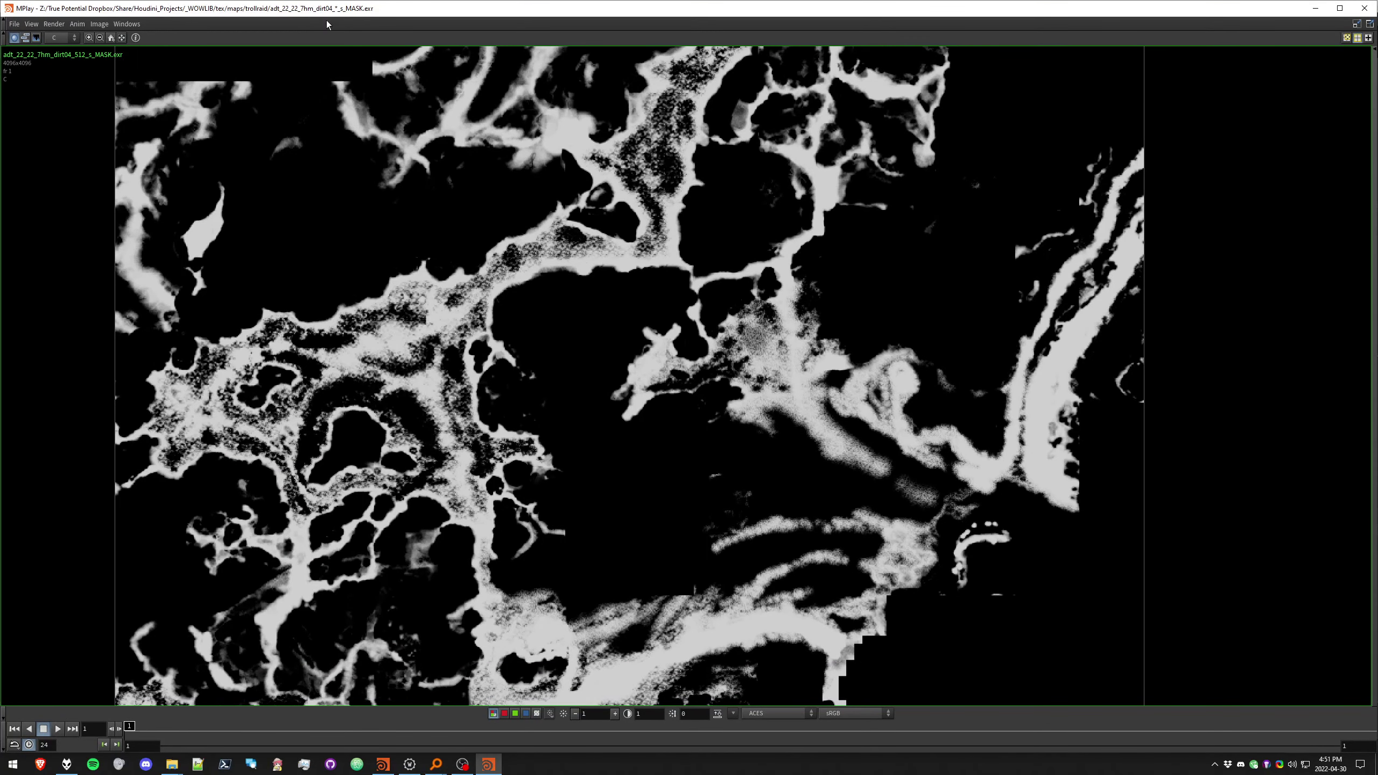
# Inspect the dirt04 mask's paths, speckled areas and tile edges in close-up, then close MPlay
pyautogui.scroll(4, 398, 478)
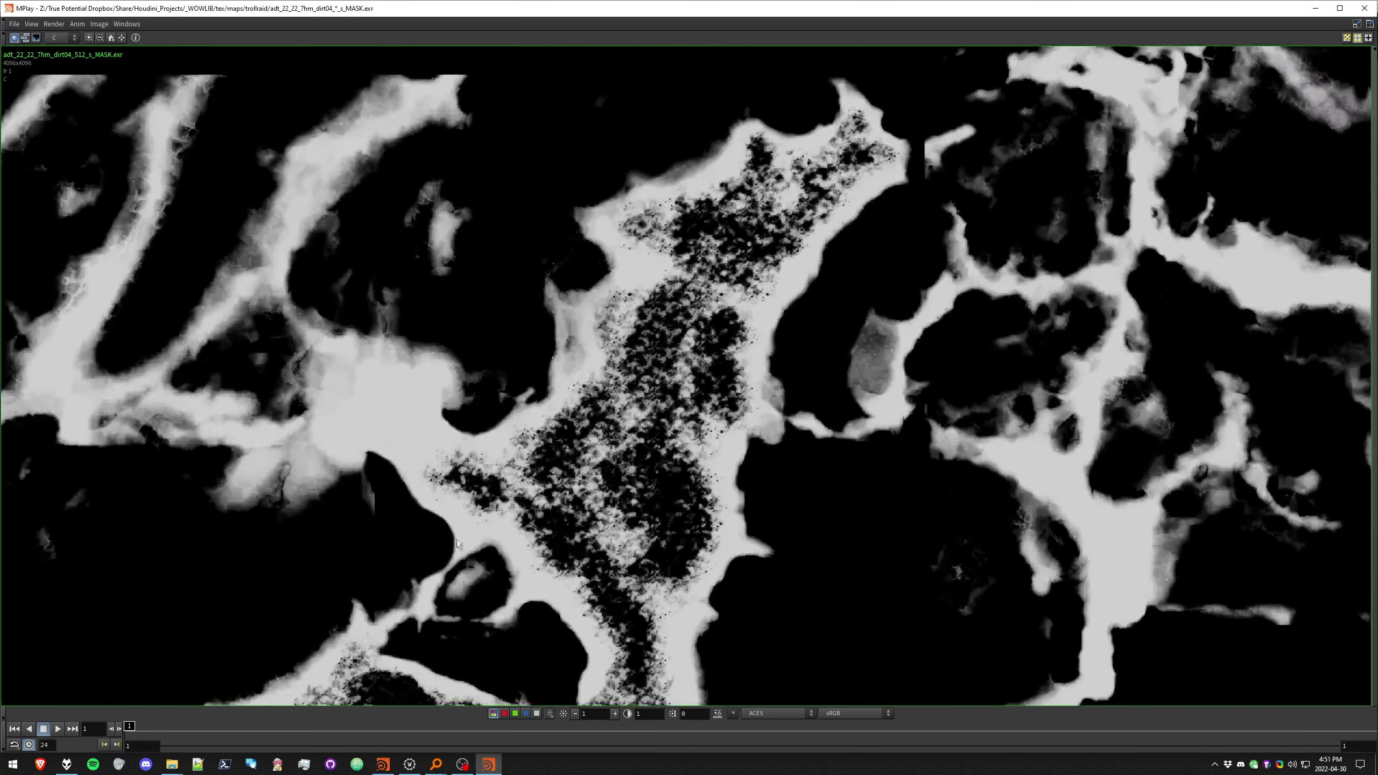
pyautogui.moveTo(434, 653); pyautogui.dragTo(554, 304, button='middle')
pyautogui.scroll(3, 553, 304)
pyautogui.moveTo(289, 466); pyautogui.dragTo(831, 162, button='middle')
pyautogui.moveTo(501, 499); pyautogui.dragTo(590, 282, button='middle')
pyautogui.scroll(-3, 553, 345)
pyautogui.moveTo(462, 598); pyautogui.dragTo(311, 347, button='middle')
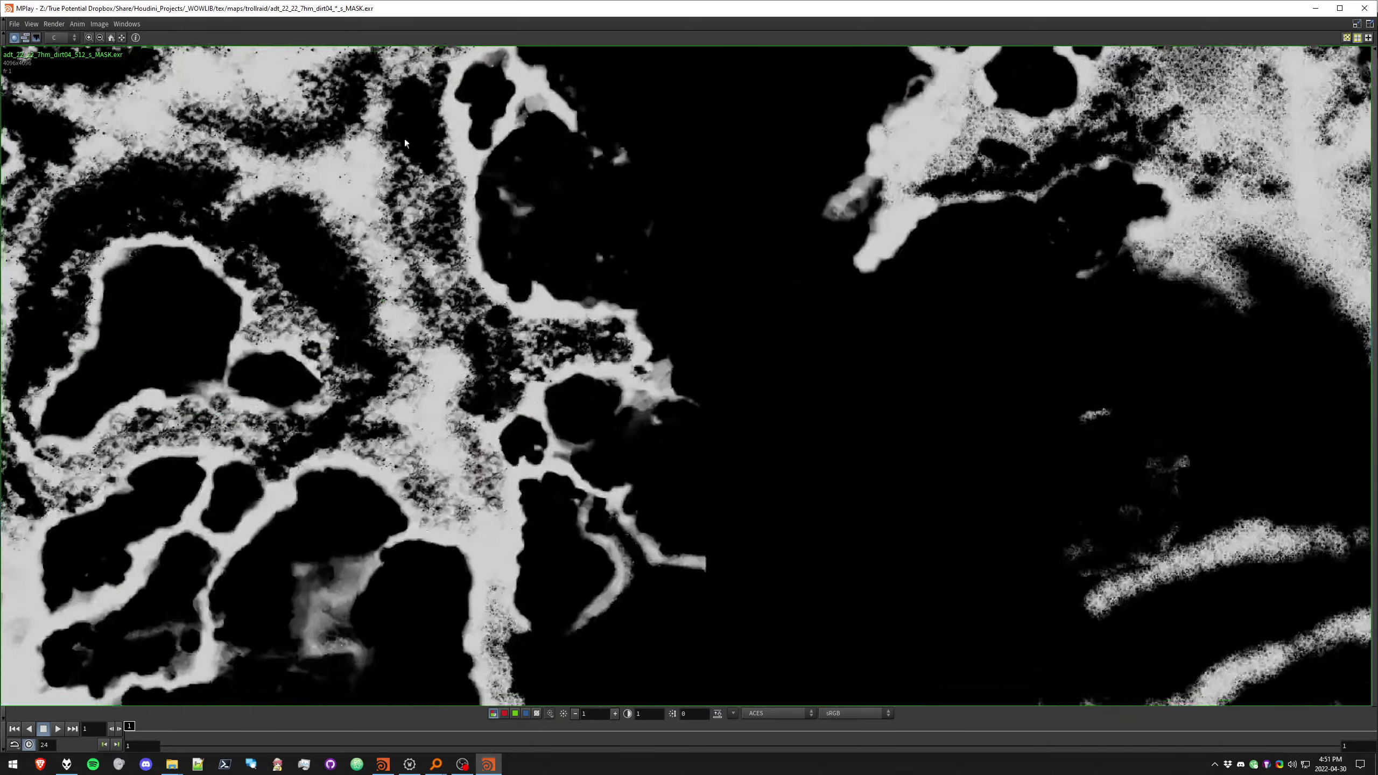
pyautogui.moveTo(413, 420); pyautogui.dragTo(296, 103, button='middle')
pyautogui.moveTo(407, 672); pyautogui.dragTo(207, 416, button='middle')
pyautogui.moveTo(487, 293); pyautogui.dragTo(637, 146, button='middle')
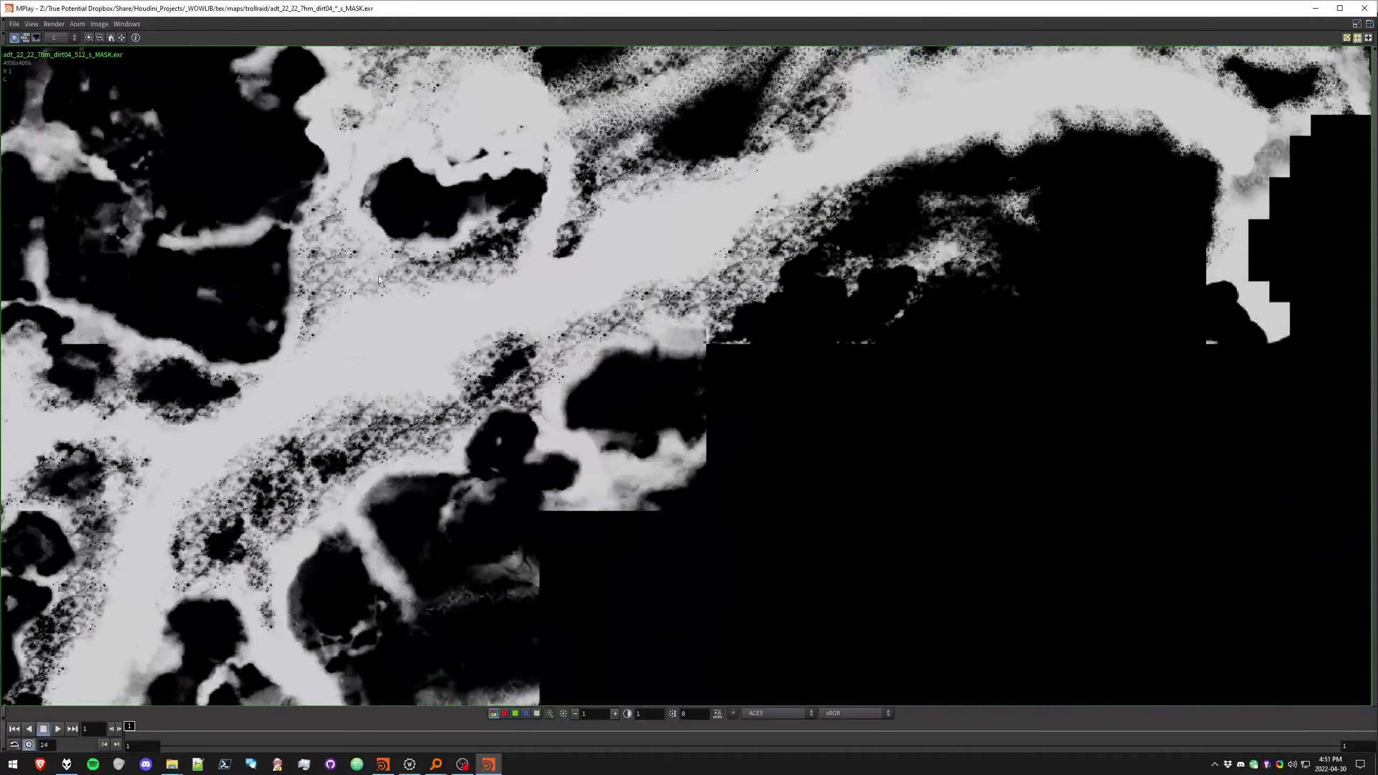
pyautogui.scroll(-1, 379, 276)
pyautogui.moveTo(420, 305); pyautogui.dragTo(610, 178, button='middle')
pyautogui.moveTo(433, 402); pyautogui.dragTo(606, 158, button='middle')
pyautogui.moveTo(608, 311); pyautogui.dragTo(504, 390, button='middle')
pyautogui.scroll(-3, 504, 390)
pyautogui.moveTo(616, 362); pyautogui.dragTo(456, 456, button='middle')
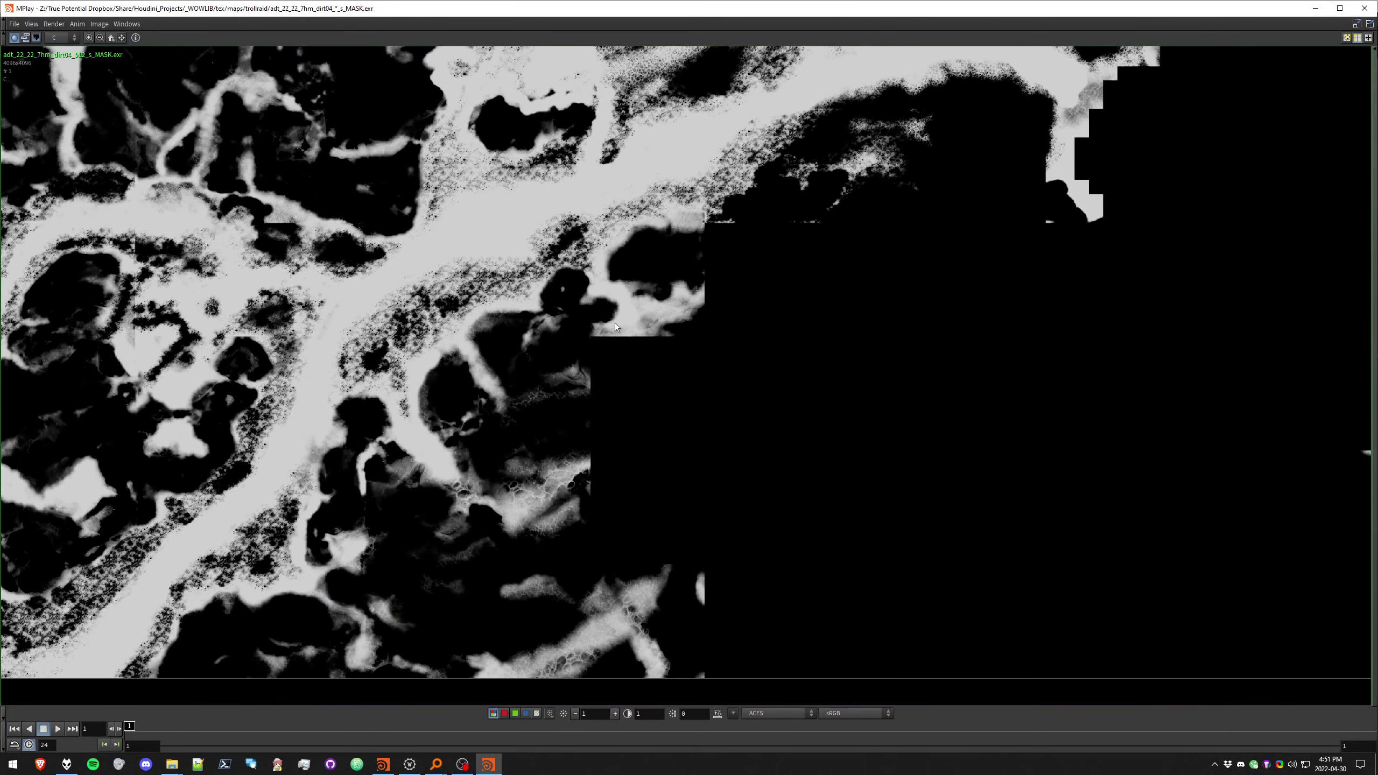
pyautogui.click(1364, 8)
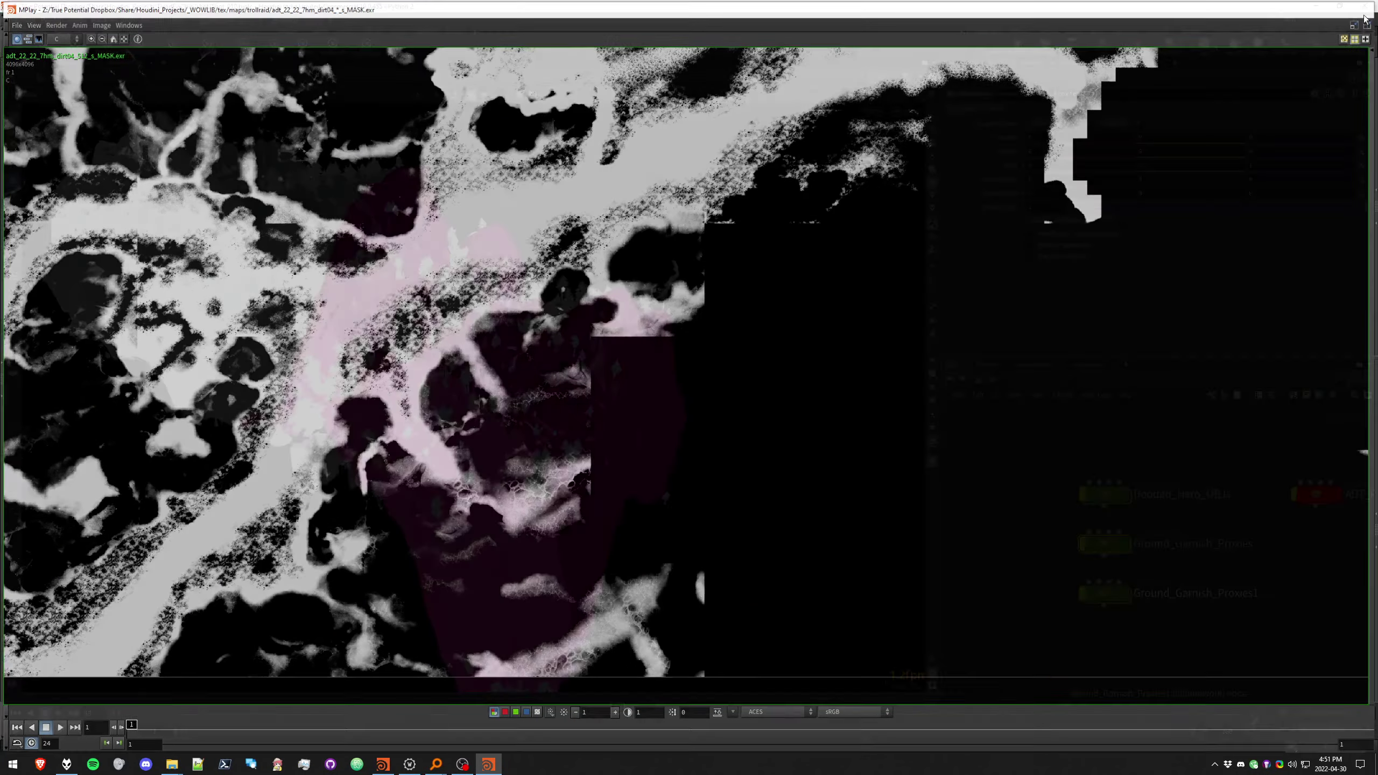
# Enter the Ground_Garnish_Proxies subnetwork, look inside the 6sabramble02_RS object, and go back up to the proxy list
pyautogui.doubleClick(1107, 540)
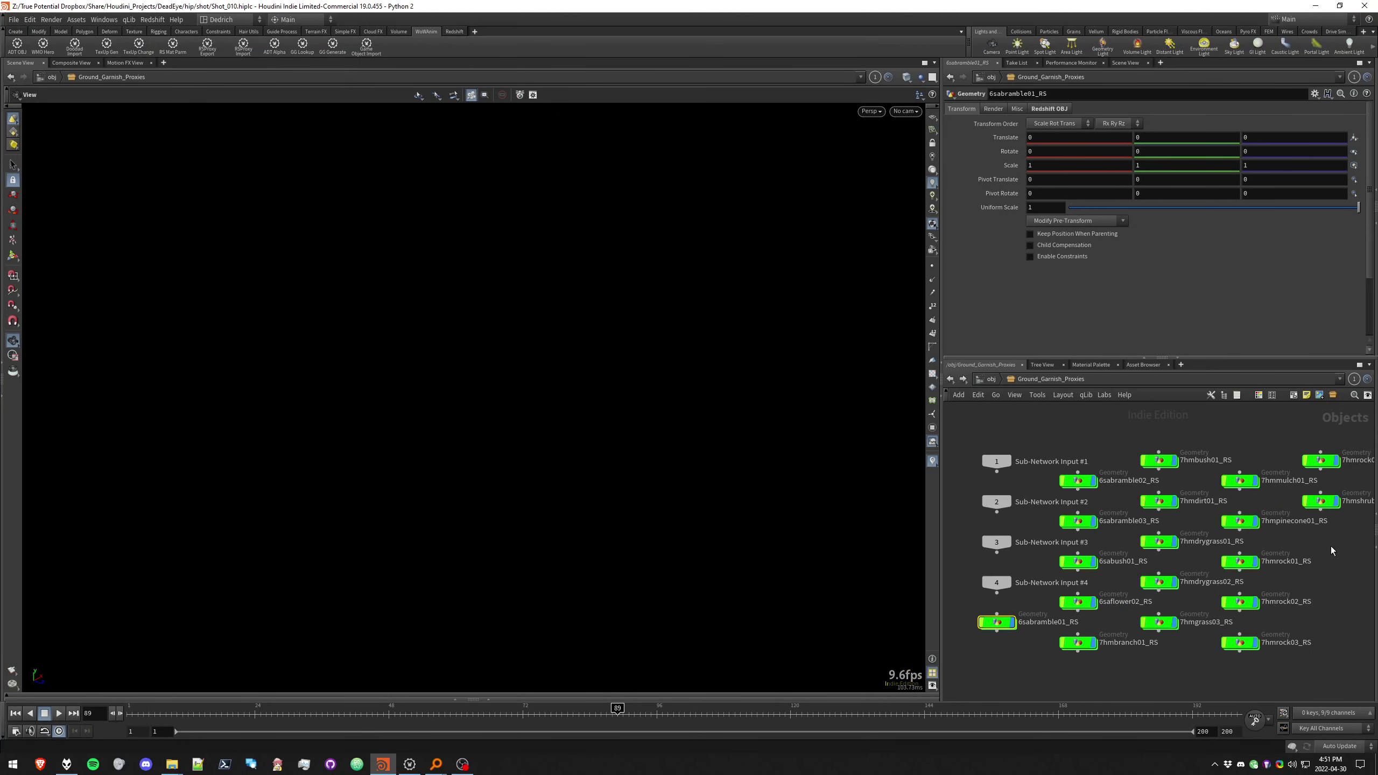
pyautogui.moveTo(1299, 555); pyautogui.dragTo(1268, 541, button='middle')
pyautogui.click(1050, 467)
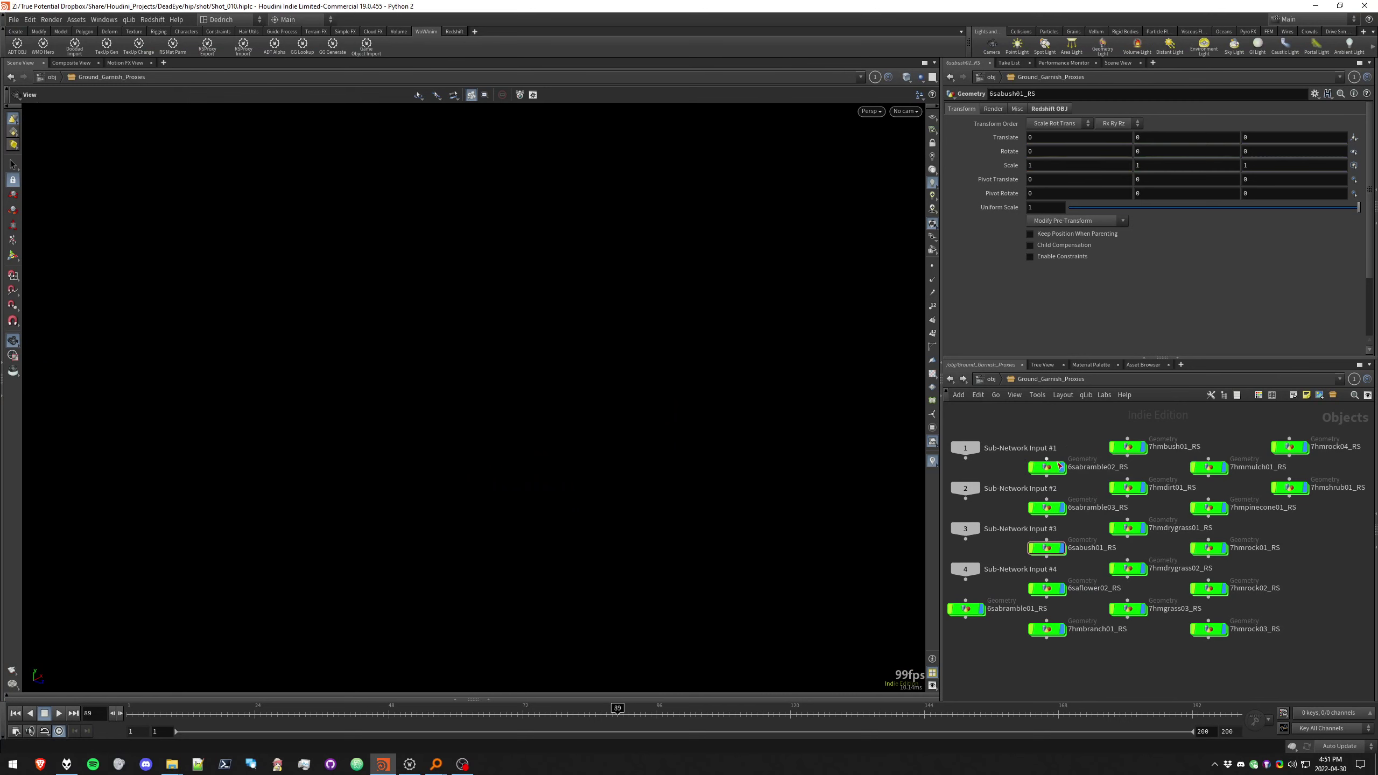
pyautogui.doubleClick(1052, 466)
pyautogui.press('u')
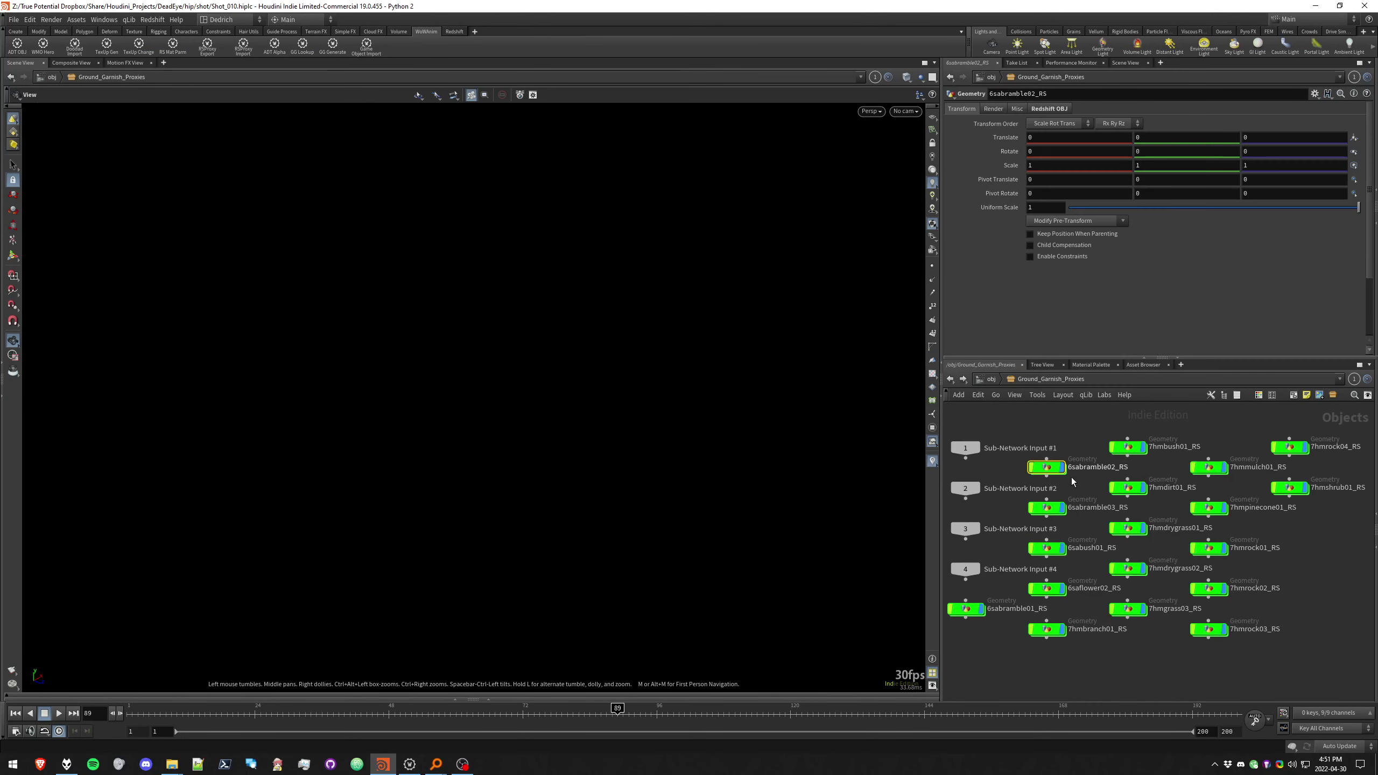
# Frame 6sabramble02_RS, check the proxies in wireframe, restore shaded display, and return to the obj level
pyautogui.press('f')
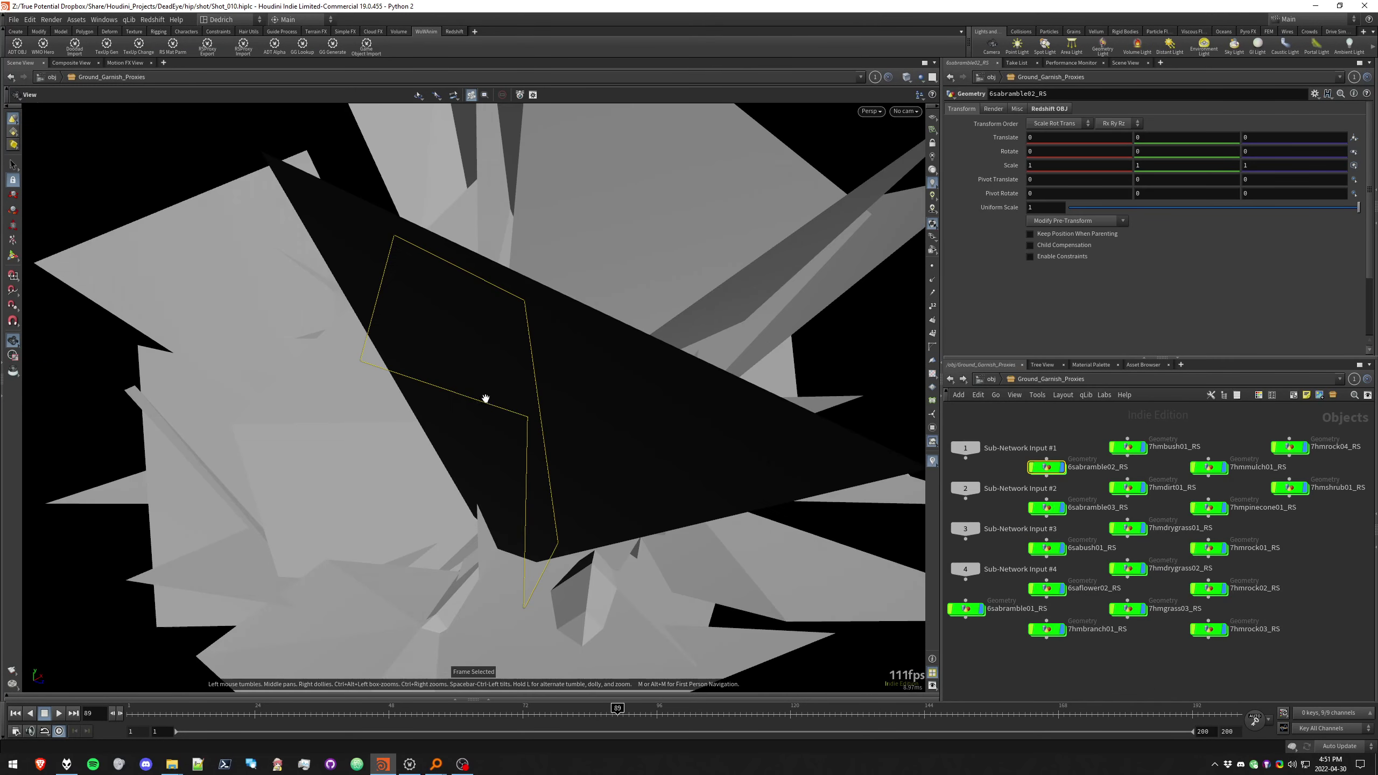
pyautogui.scroll(-5, 426, 405)
pyautogui.press('w')
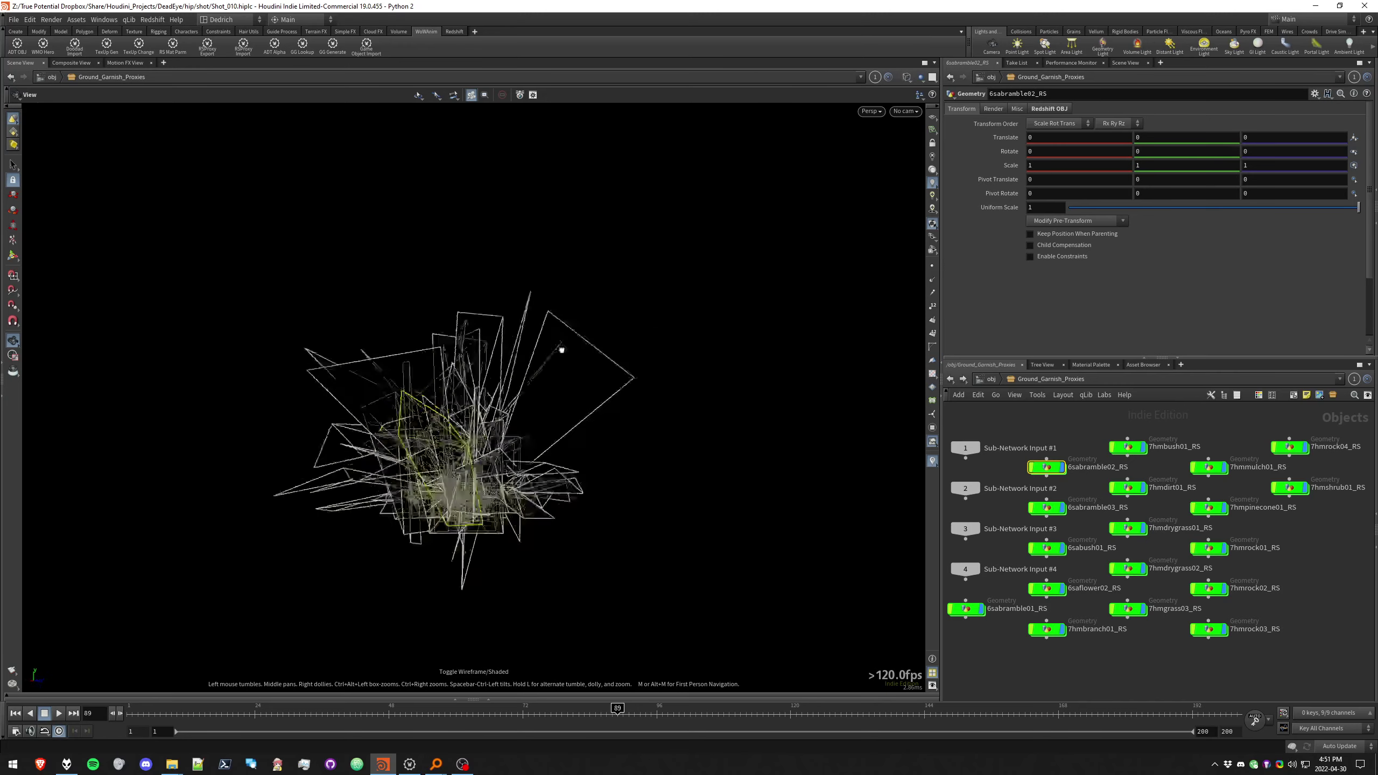
pyautogui.press('w')
pyautogui.press('u')
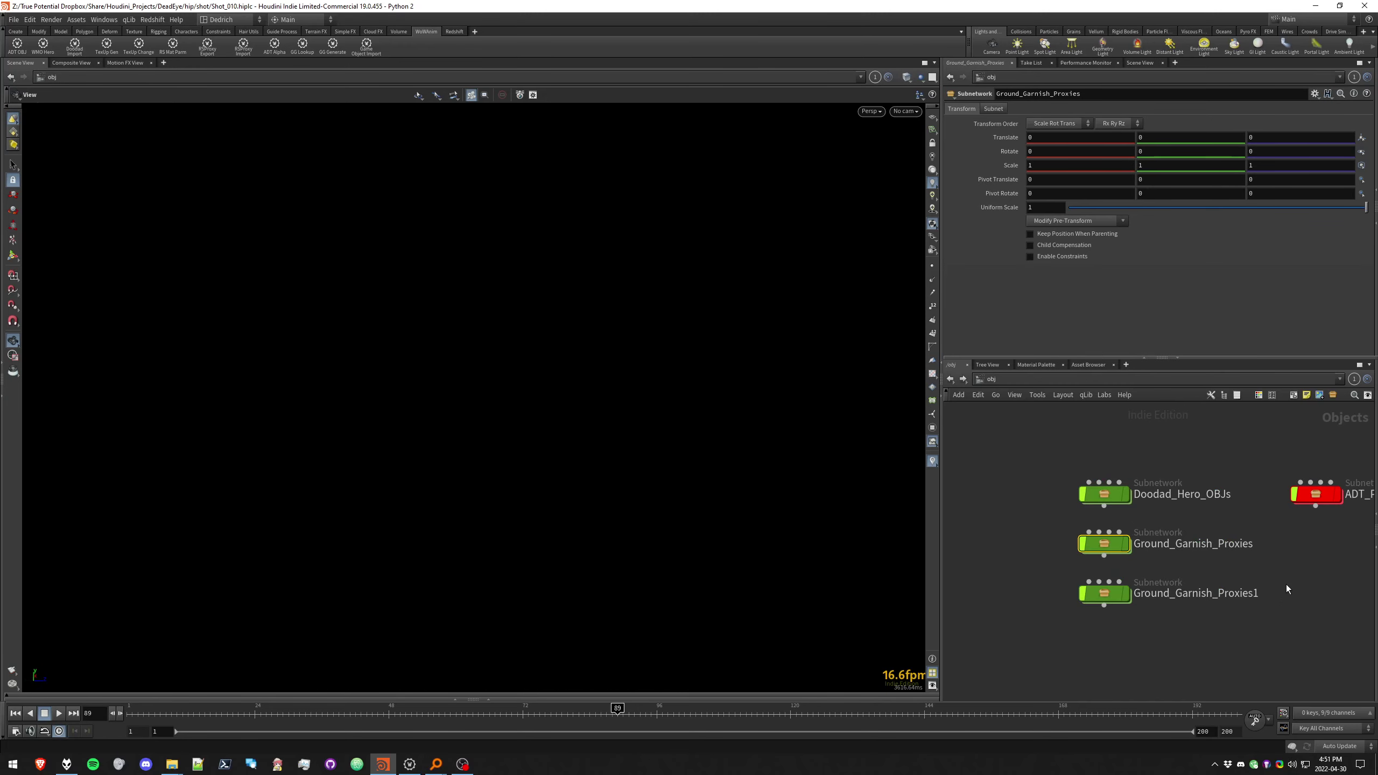
# Enter the rndr_Ground_Garnish subnetwork and frame its scattered instance points in the scene view
pyautogui.moveTo(1130, 544); pyautogui.dragTo(1057, 532, button='middle')
pyautogui.scroll(2, 1098, 531)
pyautogui.click(1119, 530)
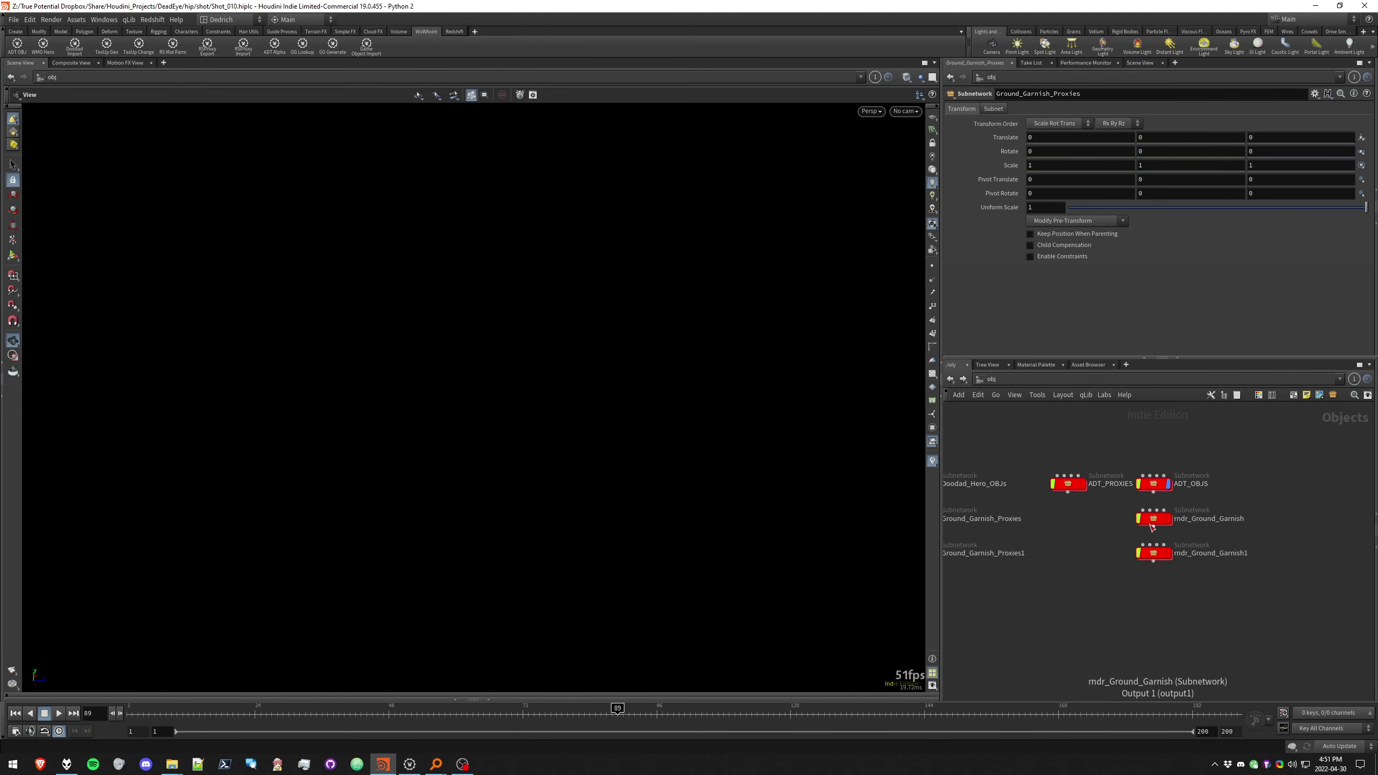
pyautogui.doubleClick(1155, 520)
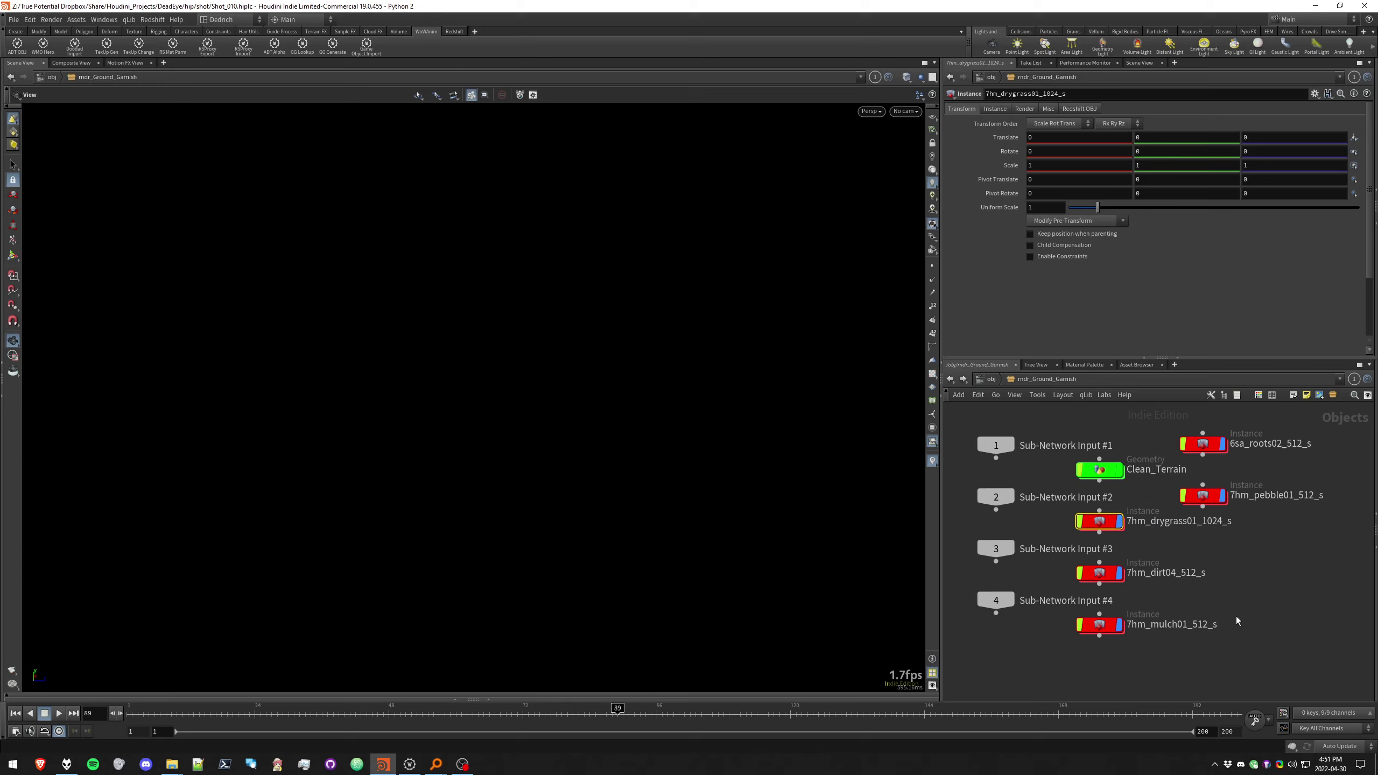
pyautogui.click(1237, 621)
pyautogui.hotkey('space', 'f')
pyautogui.moveTo(442, 434); pyautogui.dragTo(679, 423)
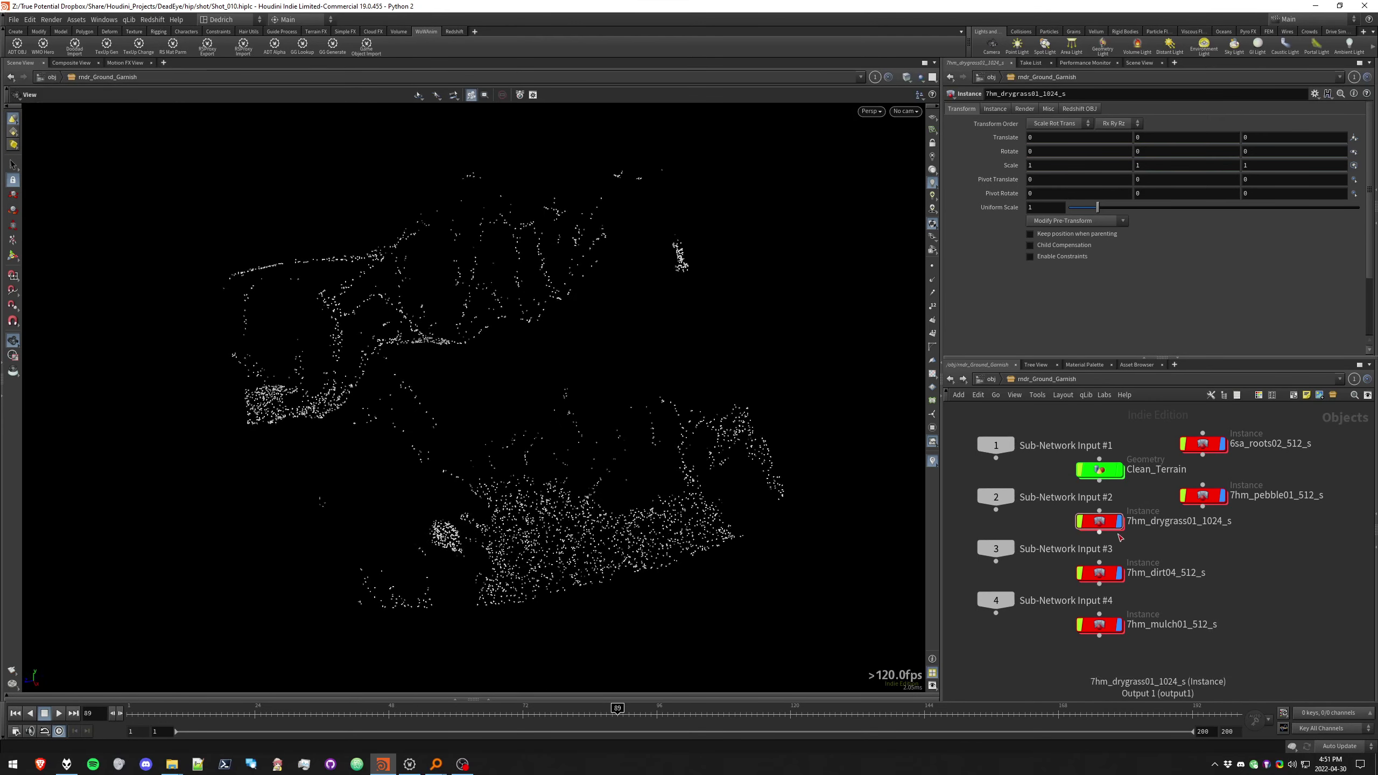
# Enter the 7hm_drygrass01_1024_s instance and inspect its scatter network and the instance paths of generate_points
pyautogui.moveTo(1109, 529)
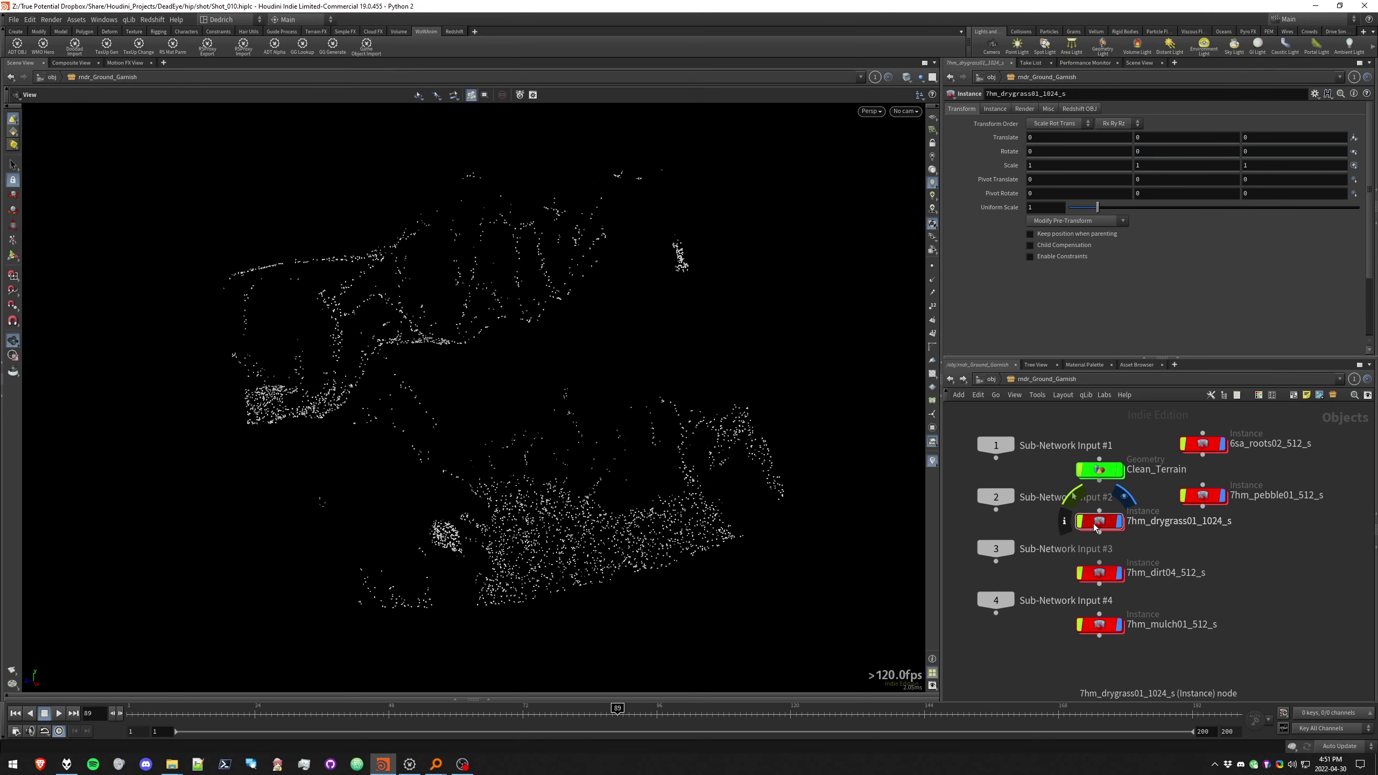
pyautogui.doubleClick(1093, 523)
pyautogui.moveTo(200, 437); pyautogui.dragTo(362, 443)
pyautogui.scroll(3, 1119, 455)
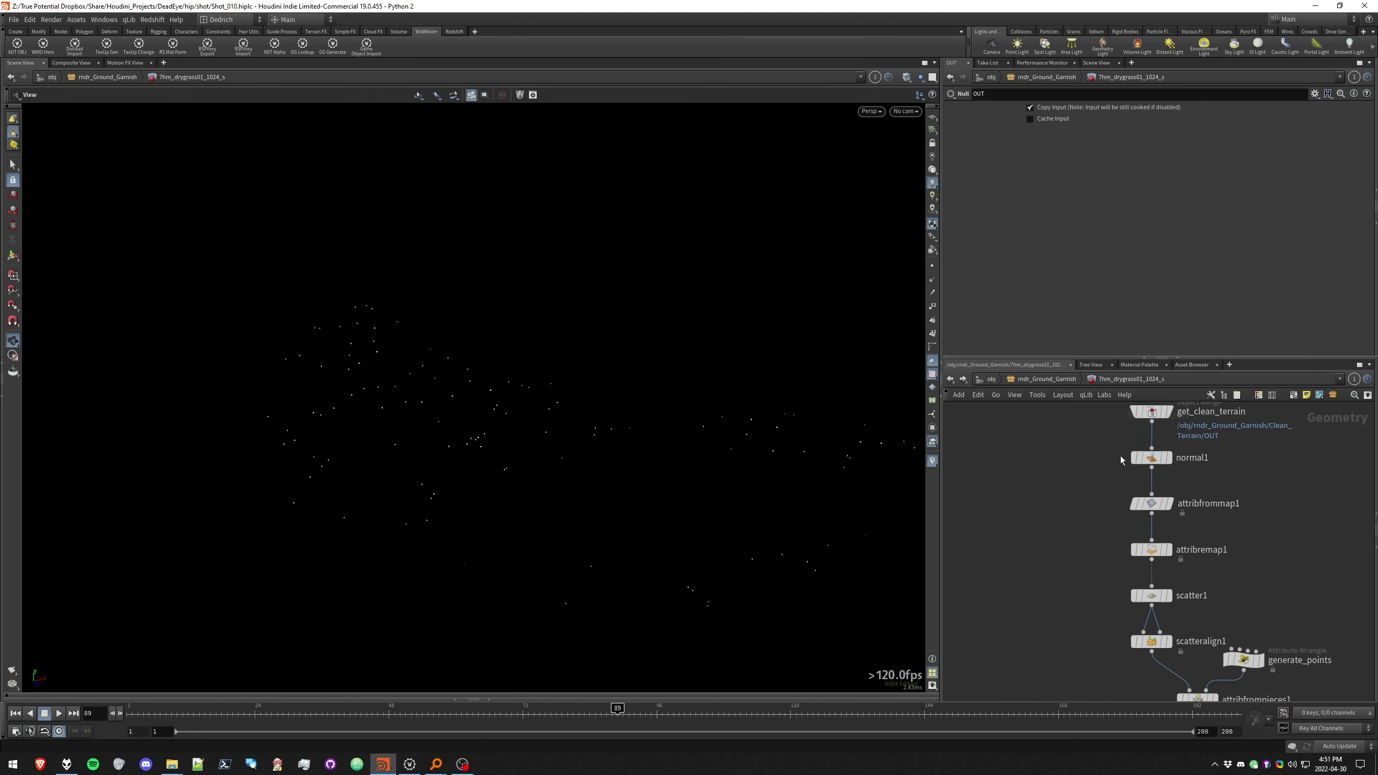
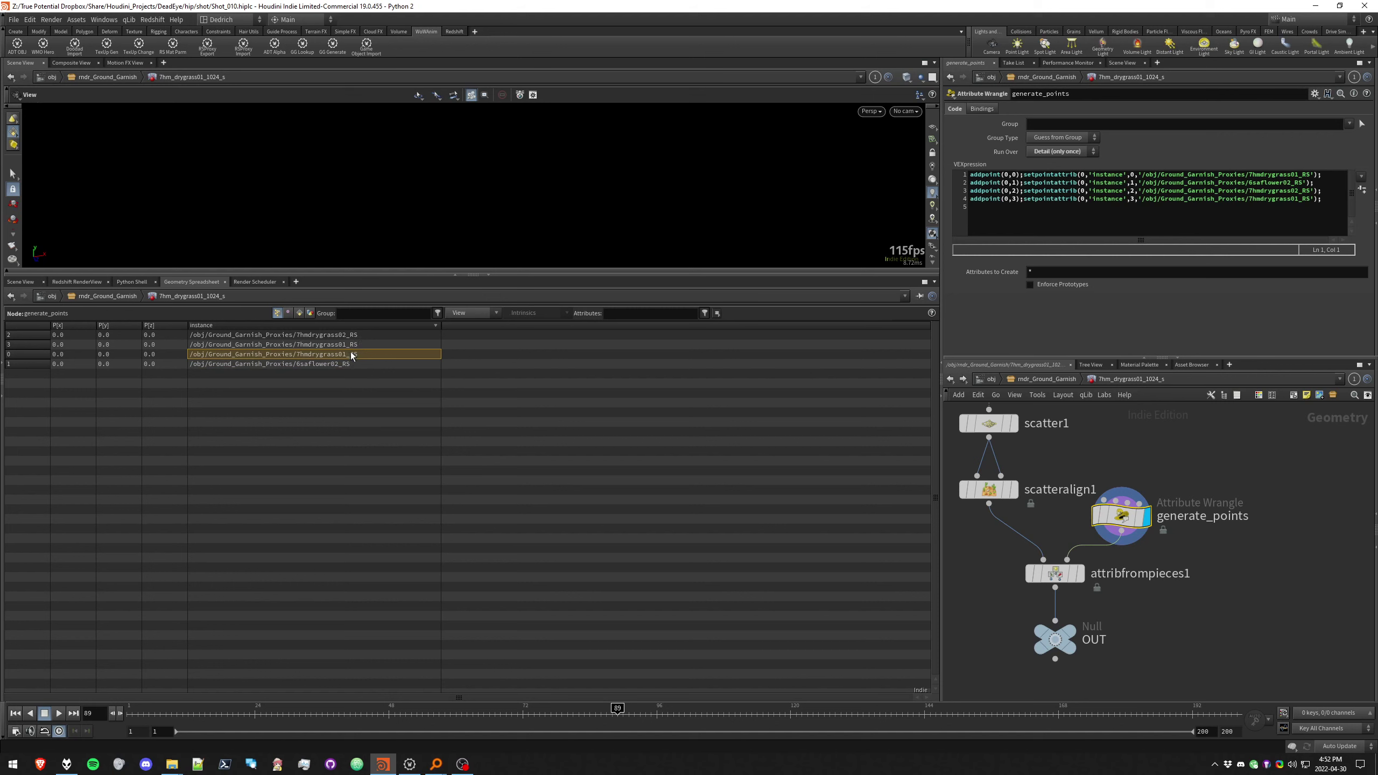
pyautogui.click(342, 345)
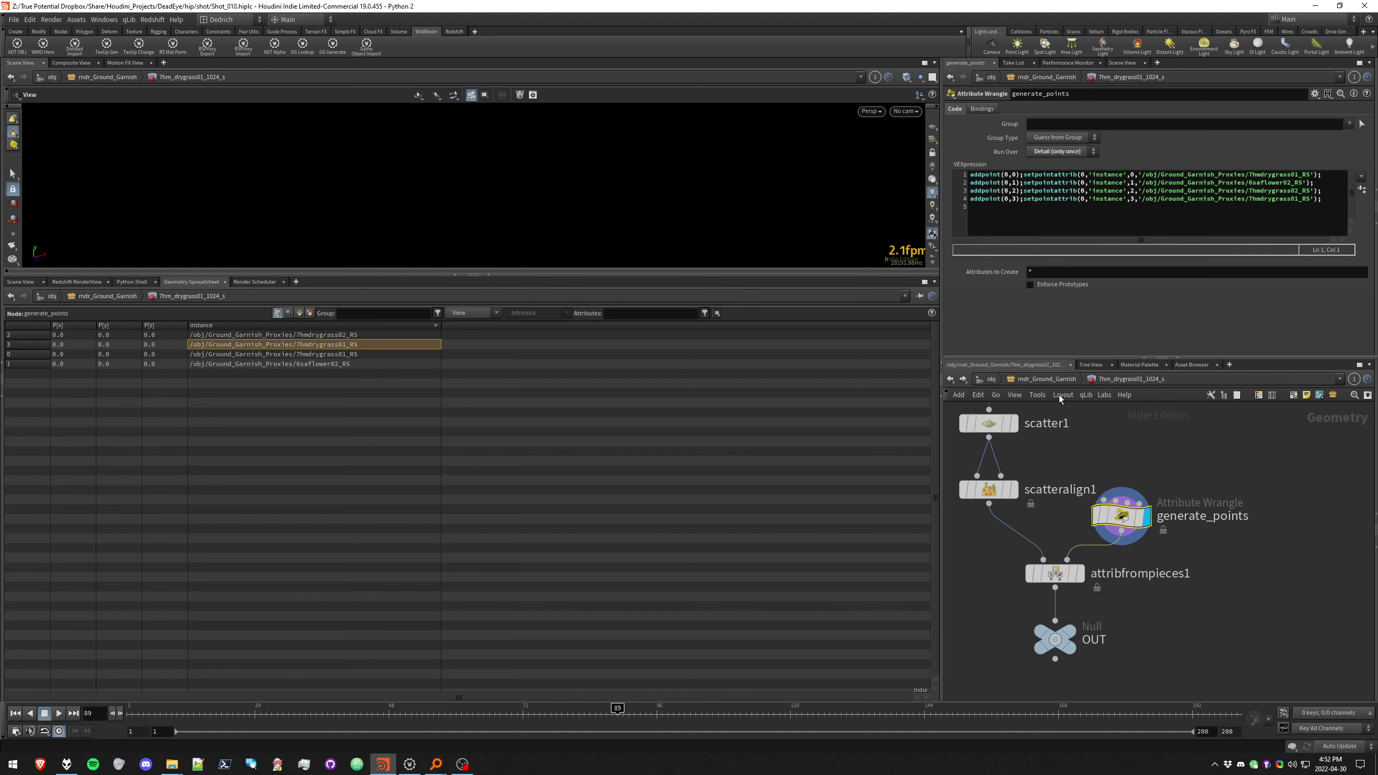
# Select scatter1 and reveal its Density Scale expression, examining the multiplier applied to scatterDensity
pyautogui.moveTo(1076, 406); pyautogui.dragTo(1151, 428, button='middle')
pyautogui.click(1050, 438)
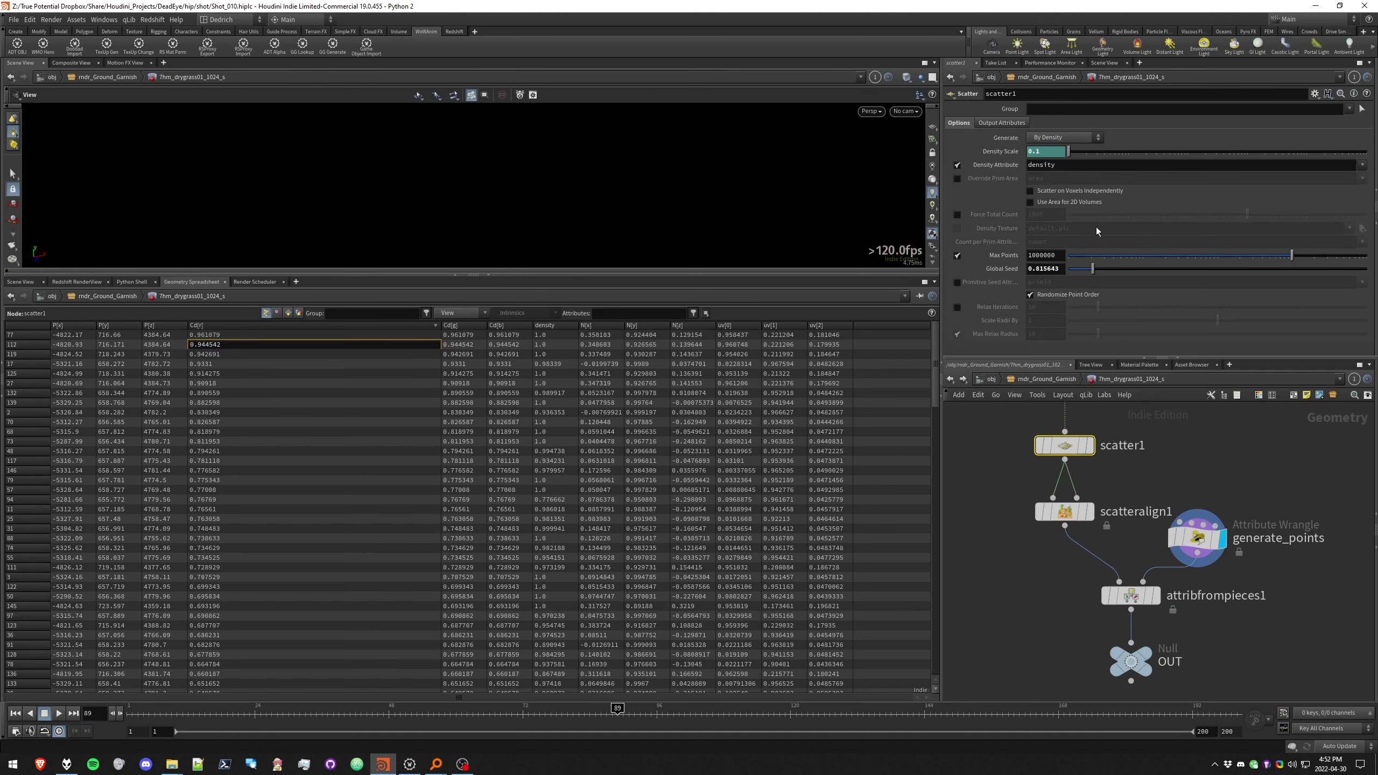
pyautogui.click(994, 155)
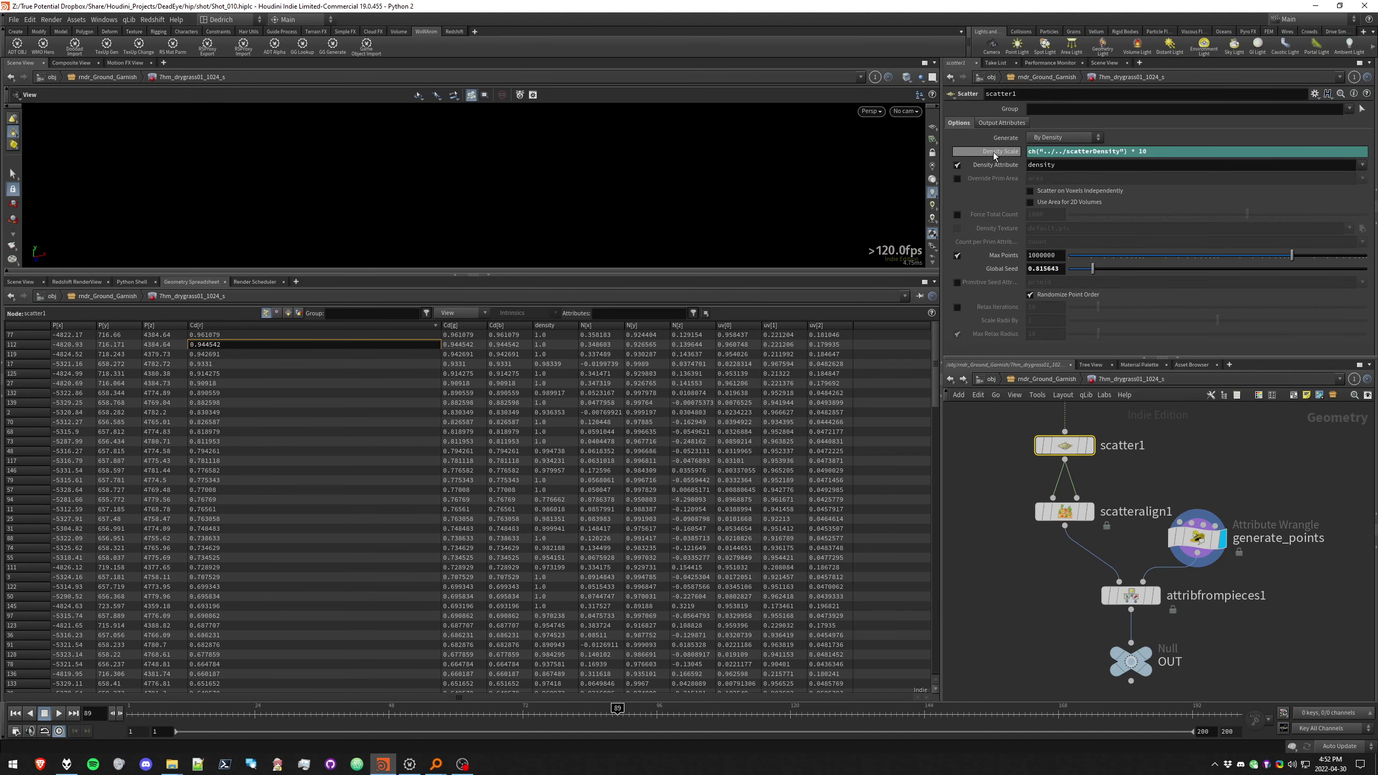
pyautogui.doubleClick(1140, 151)
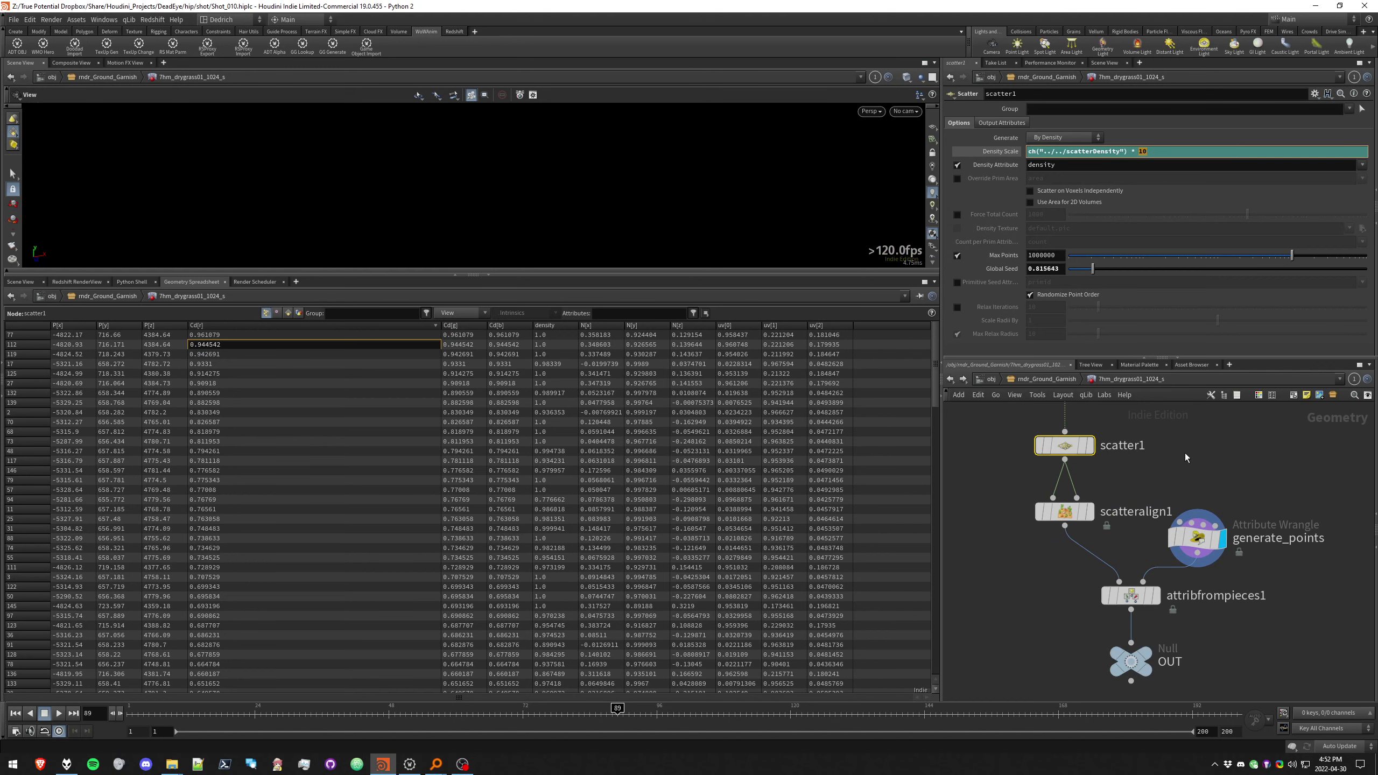
pyautogui.press('Return')
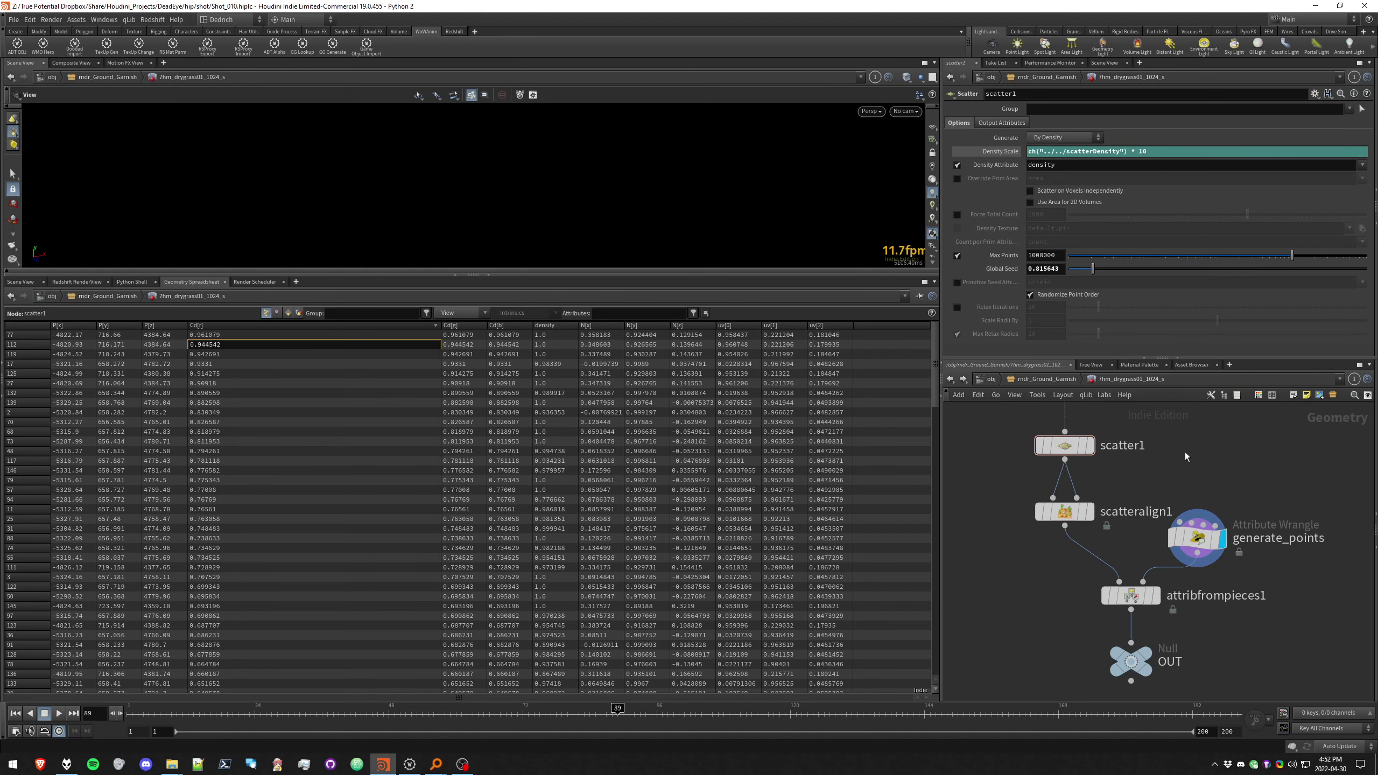
# Return to the obj level, turn off the display of ADT_OBJS and turn on the display of rndr_Ground_Garnish
pyautogui.click(1053, 379)
pyautogui.click(990, 379)
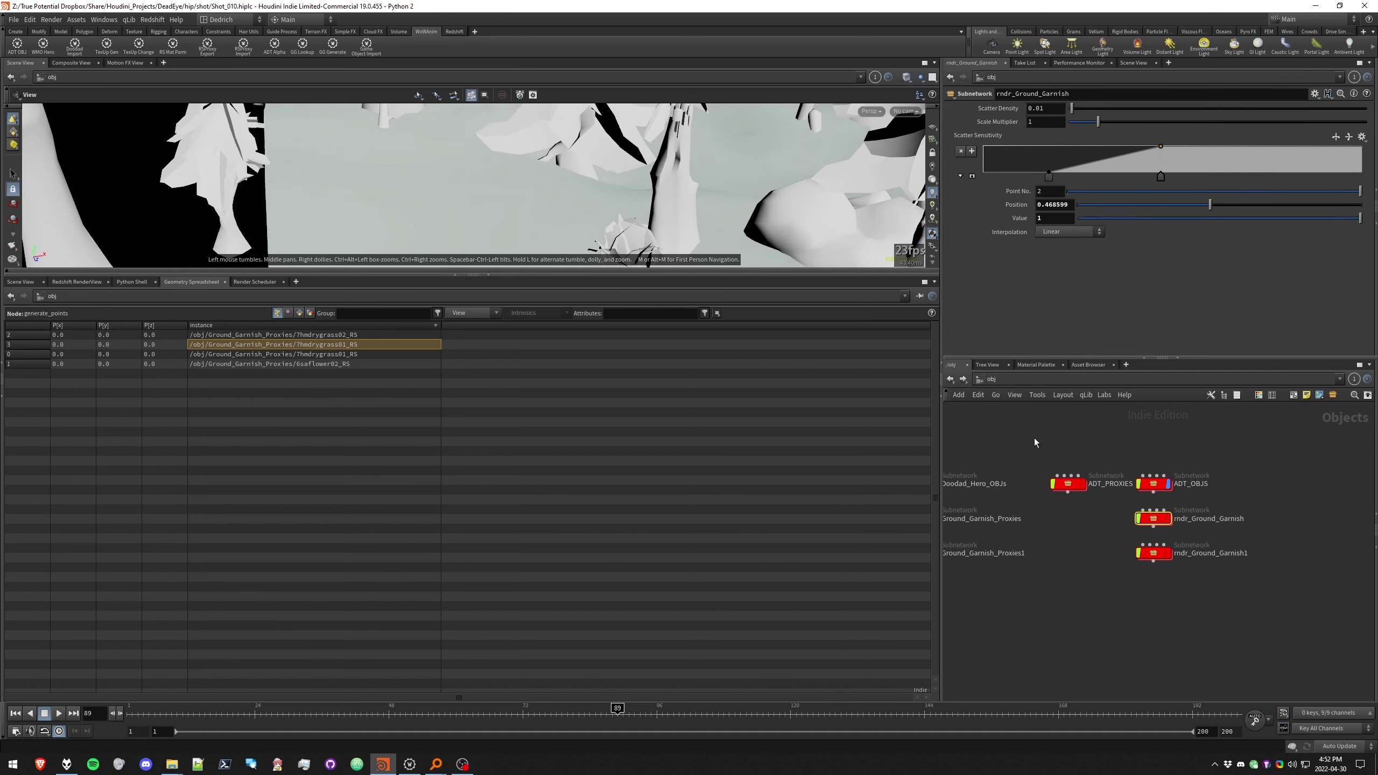
pyautogui.moveTo(1155, 526)
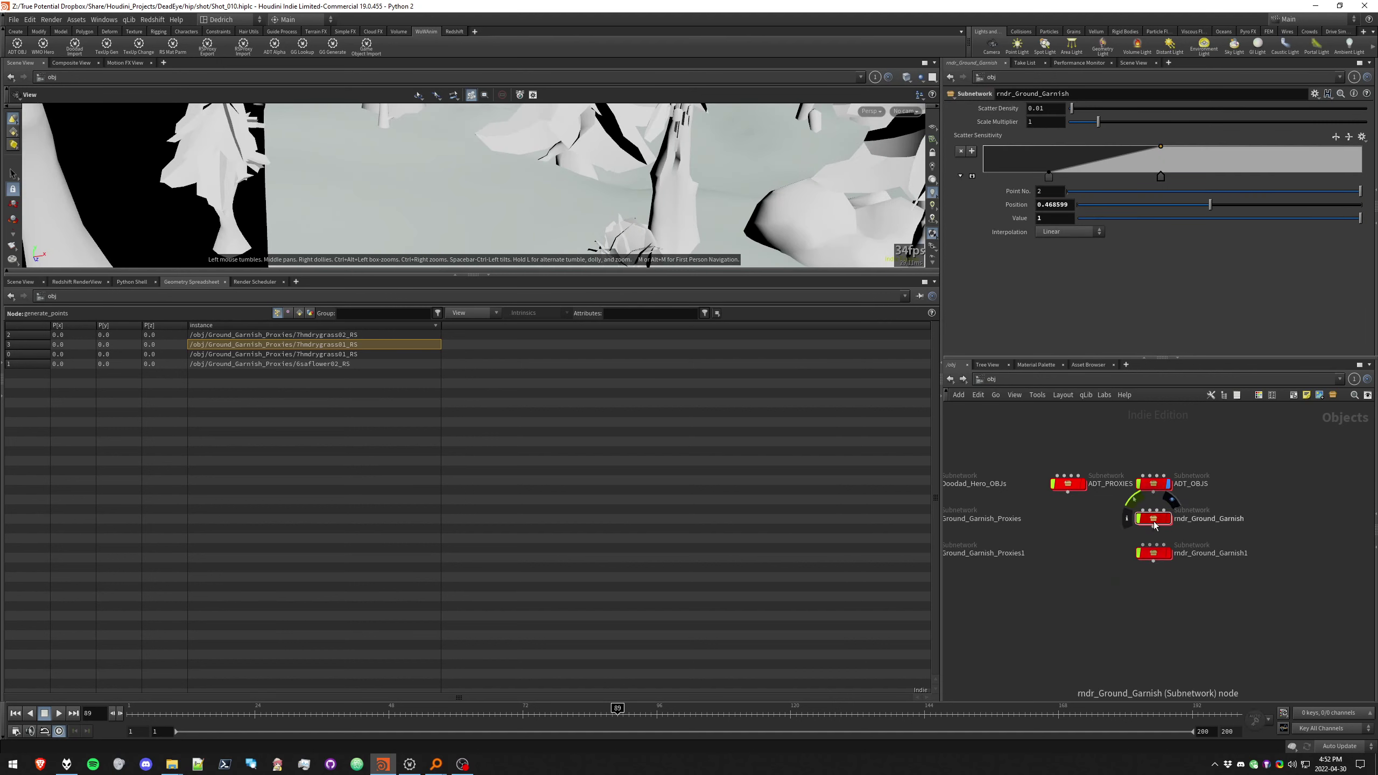
pyautogui.click(1167, 483)
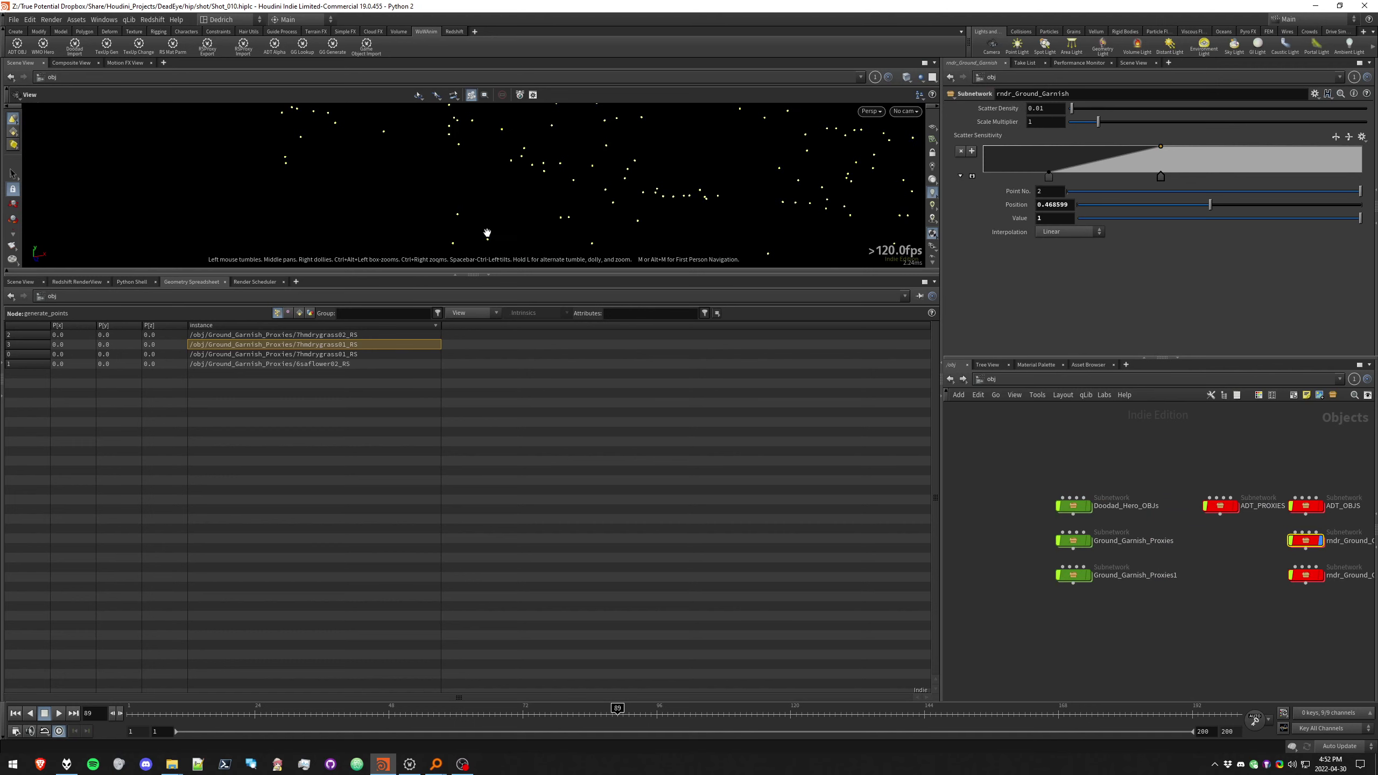
# Expand the scene view, frame the rndr_Ground_Garnish points, and examine their distribution across the terrain
pyautogui.hotkey('ctrl', 'b')
pyautogui.press('f')
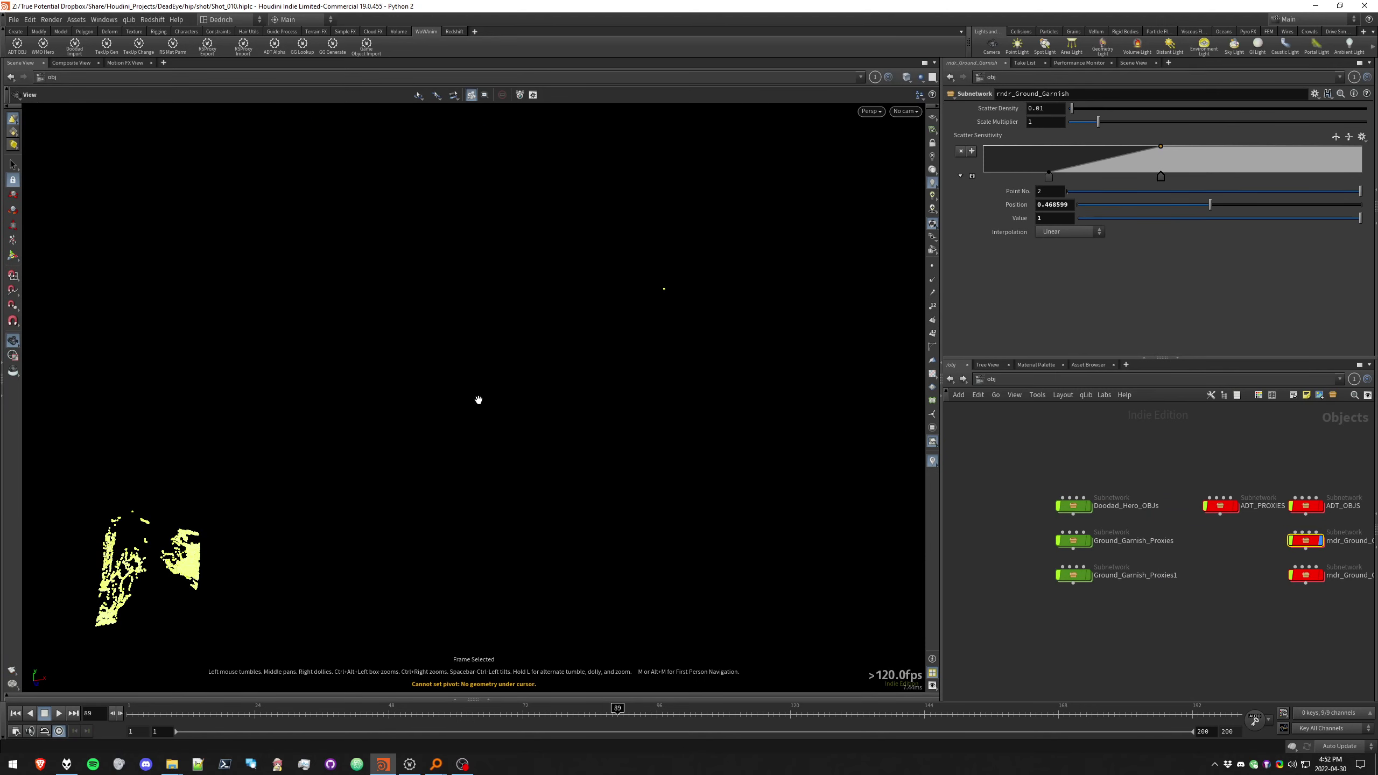
pyautogui.moveTo(575, 579); pyautogui.dragTo(566, 347)
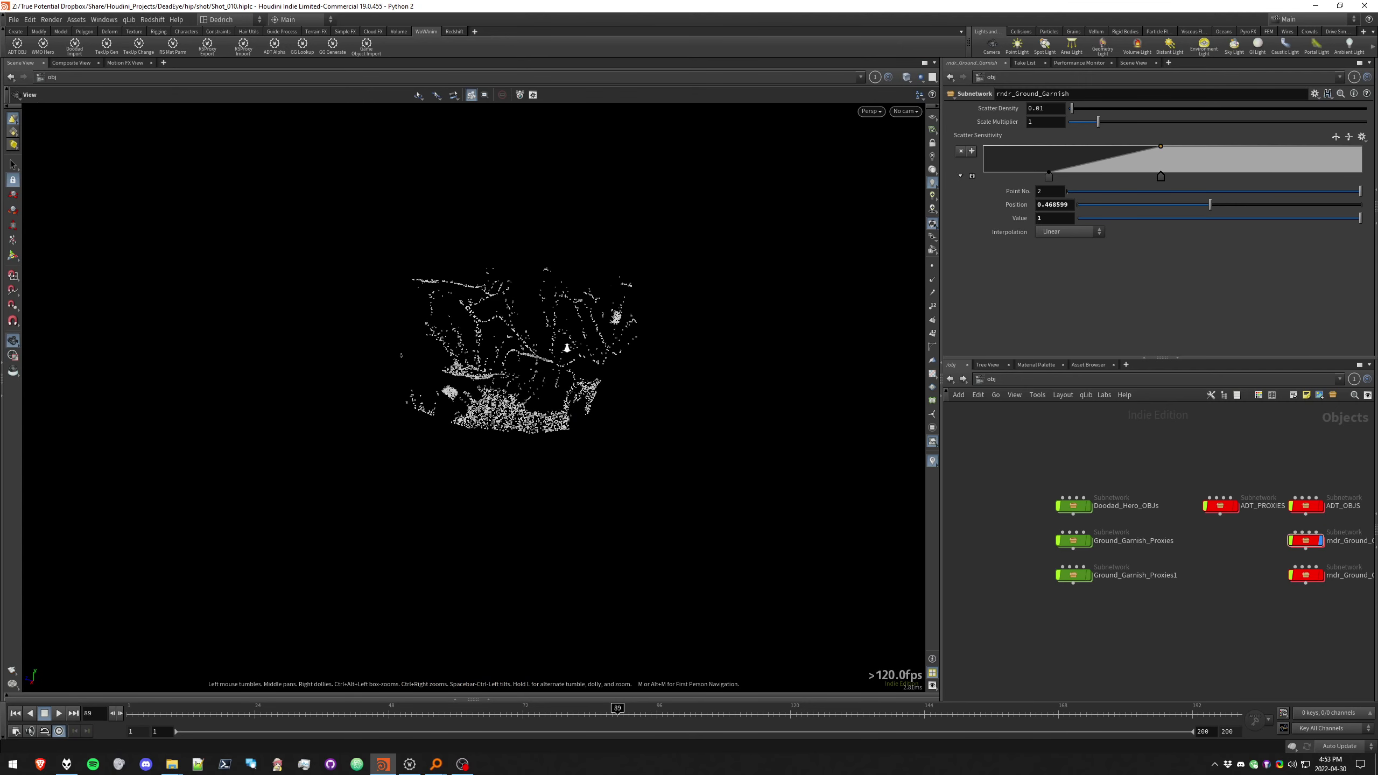
pyautogui.moveTo(566, 347); pyautogui.dragTo(630, 358, button='right')
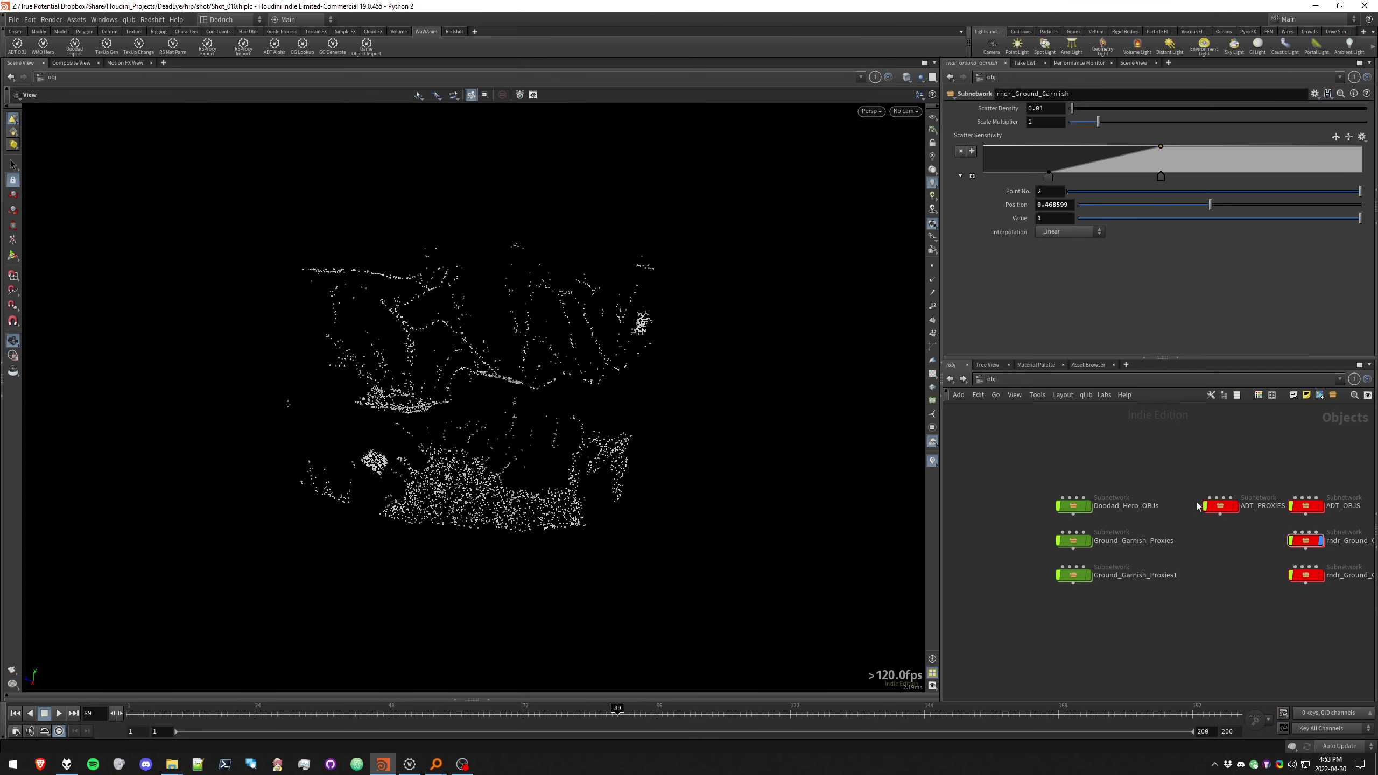
# Set the Scatter Density of the rndr_Ground_Garnish subnetwork to 1
pyautogui.press('h')
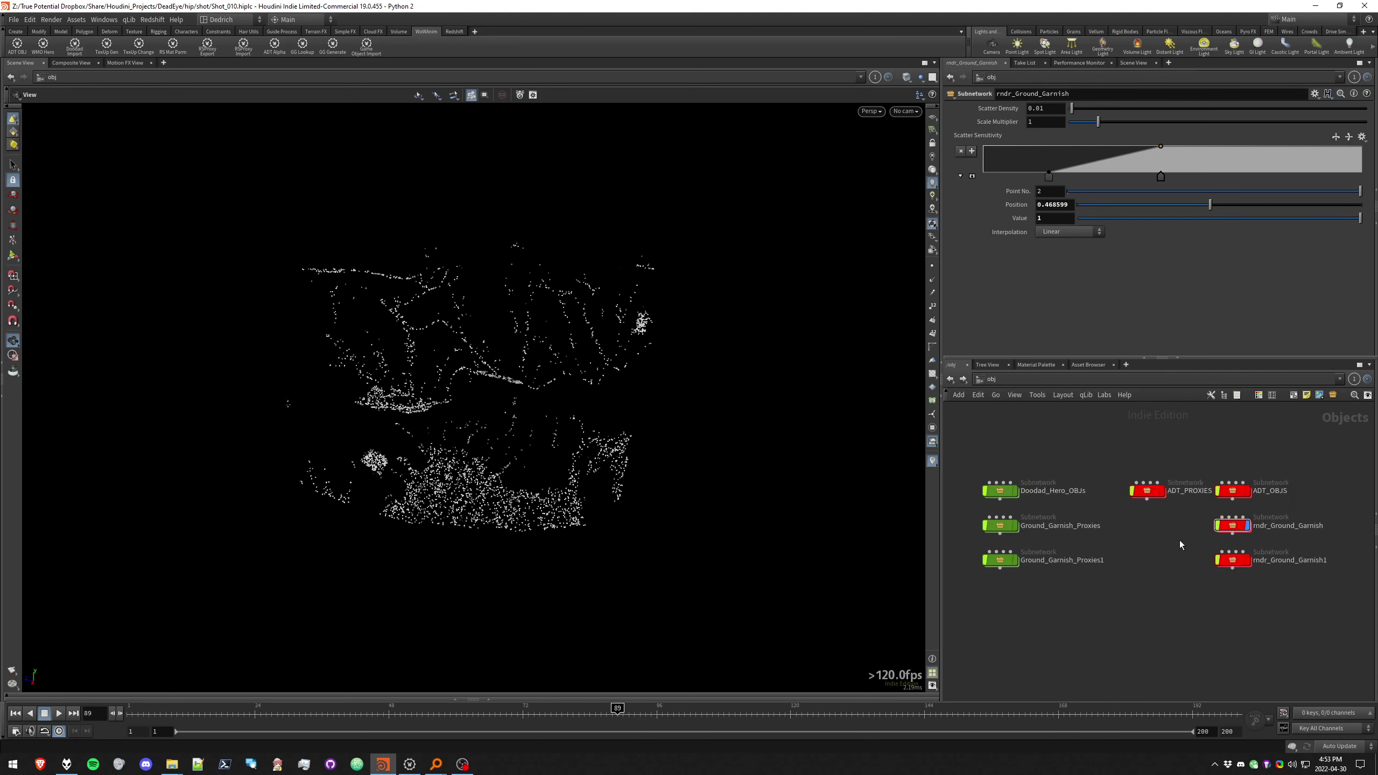
pyautogui.click(1248, 523)
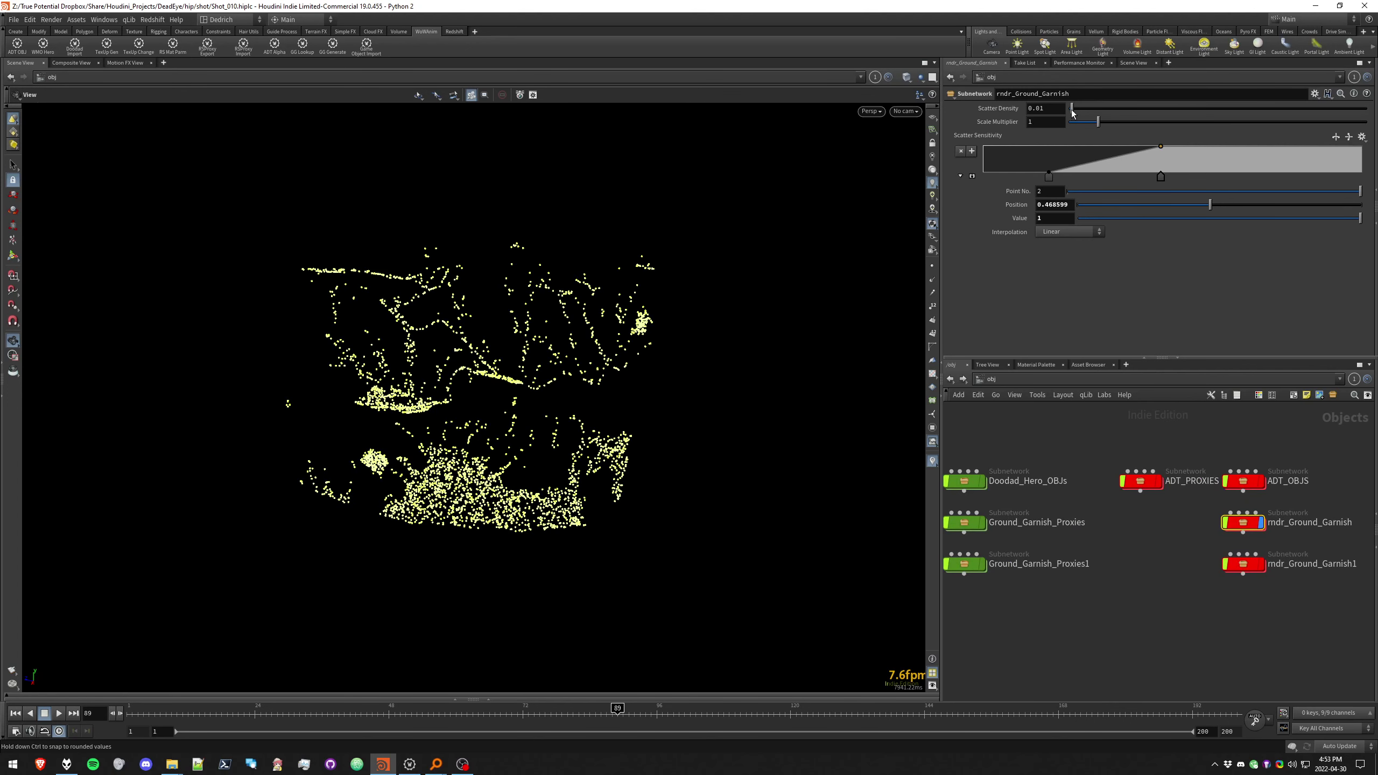
pyautogui.moveTo(1073, 110); pyautogui.dragTo(1103, 112)
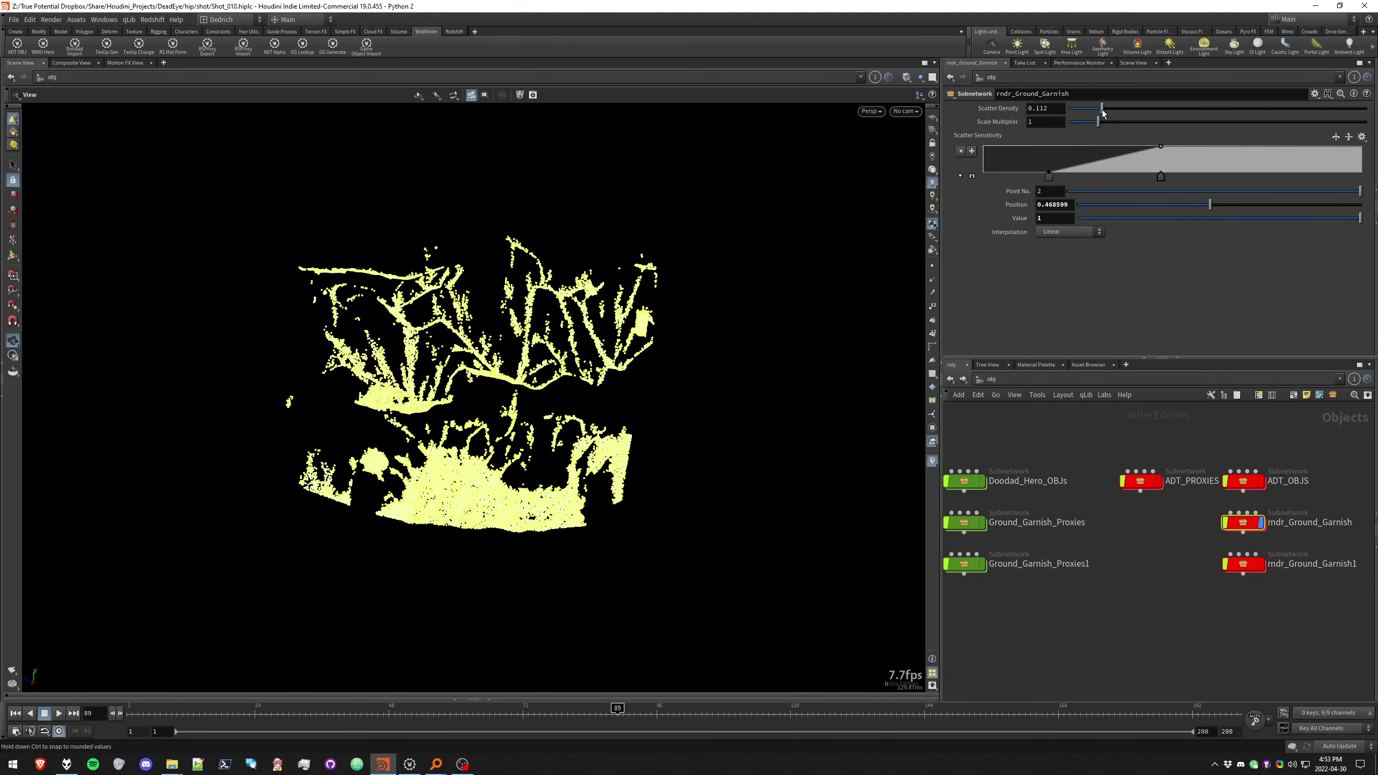
pyautogui.doubleClick(1061, 109)
pyautogui.write('1')
pyautogui.press('Return')
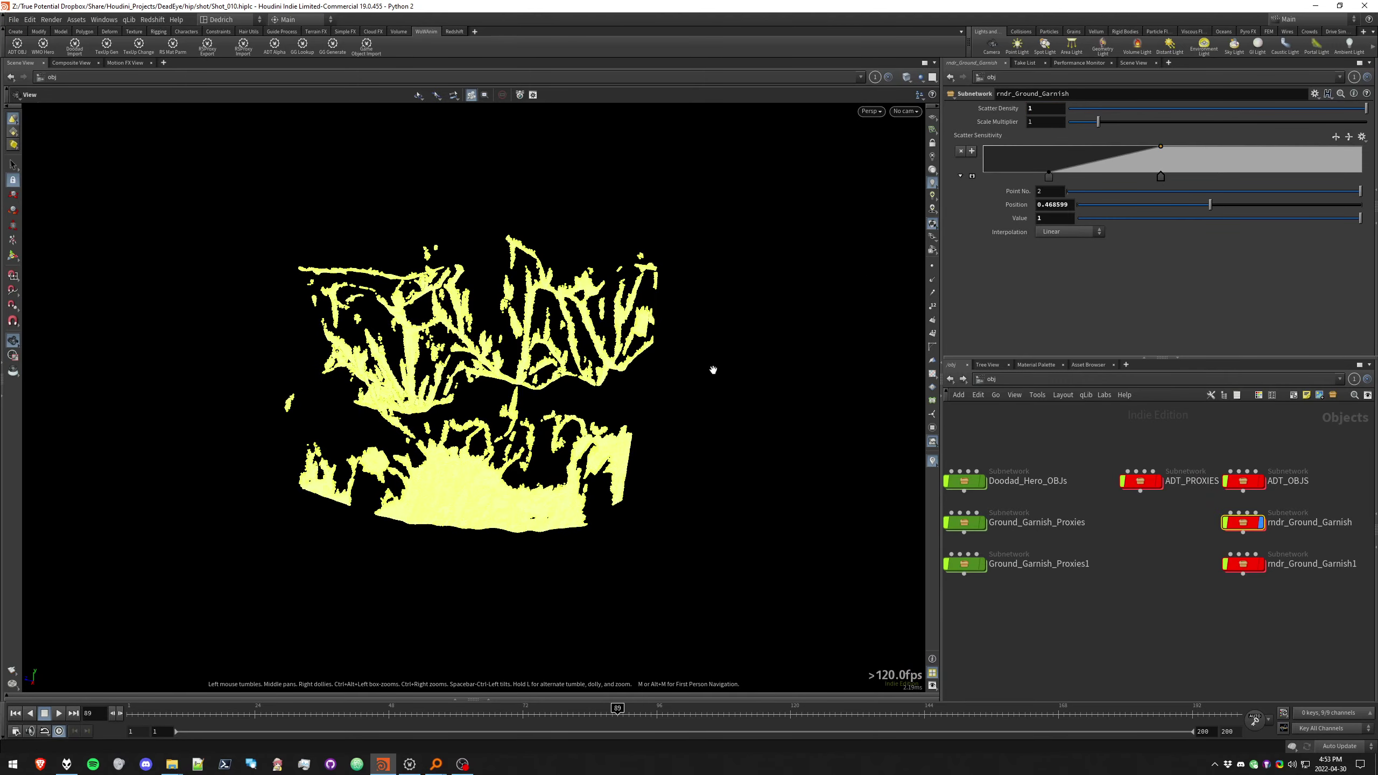
# Move the first Scatter Sensitivity ramp point of rndr_Ground_Garnish to position 0.202279 and inspect the scattered point coverage
pyautogui.click(1038, 656)
pyautogui.moveTo(574, 435); pyautogui.dragTo(714, 317, button='right')
pyautogui.moveTo(713, 317); pyautogui.dragTo(683, 456)
pyautogui.moveTo(683, 455); pyautogui.dragTo(574, 466, button='right')
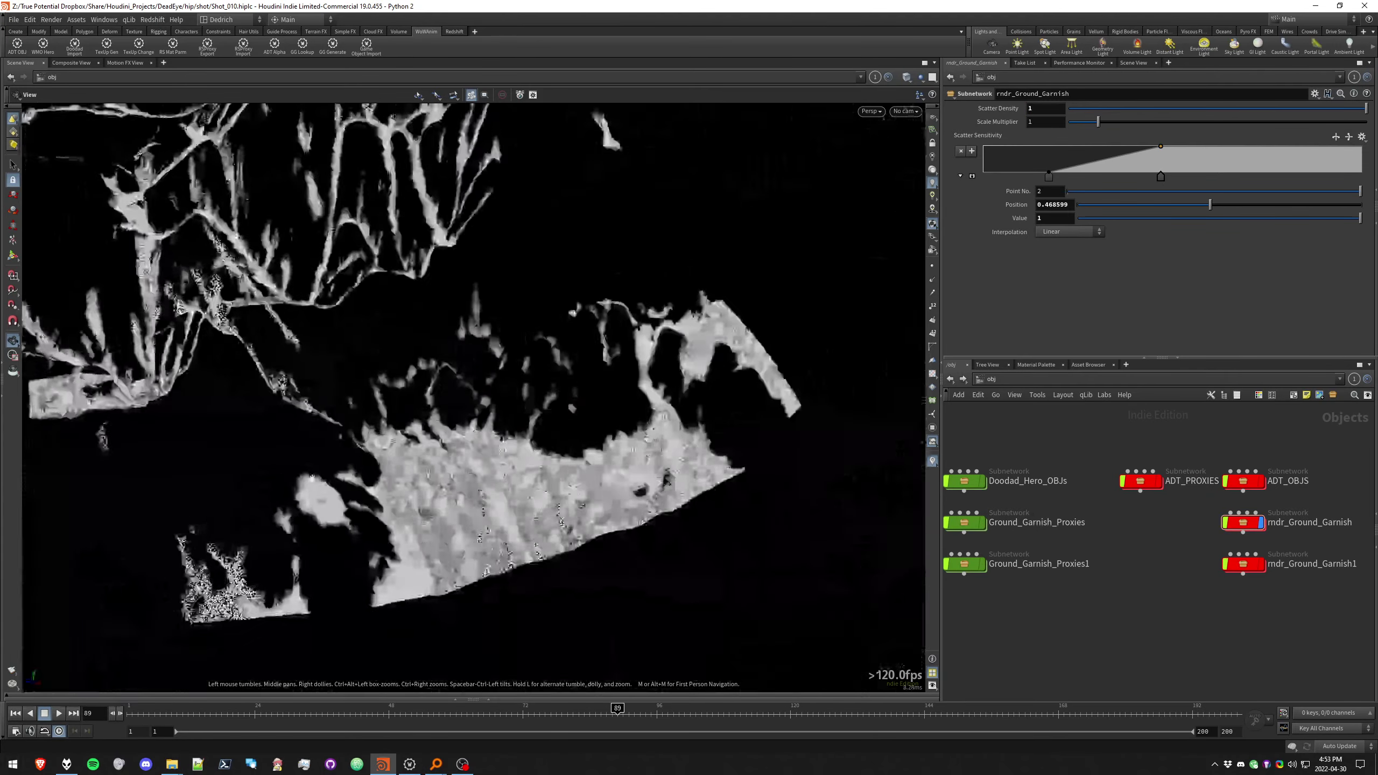
pyautogui.moveTo(573, 314)
pyautogui.mouseDown()
pyautogui.moveTo(635, 325)
pyautogui.moveTo(412, 375)
pyautogui.mouseUp()
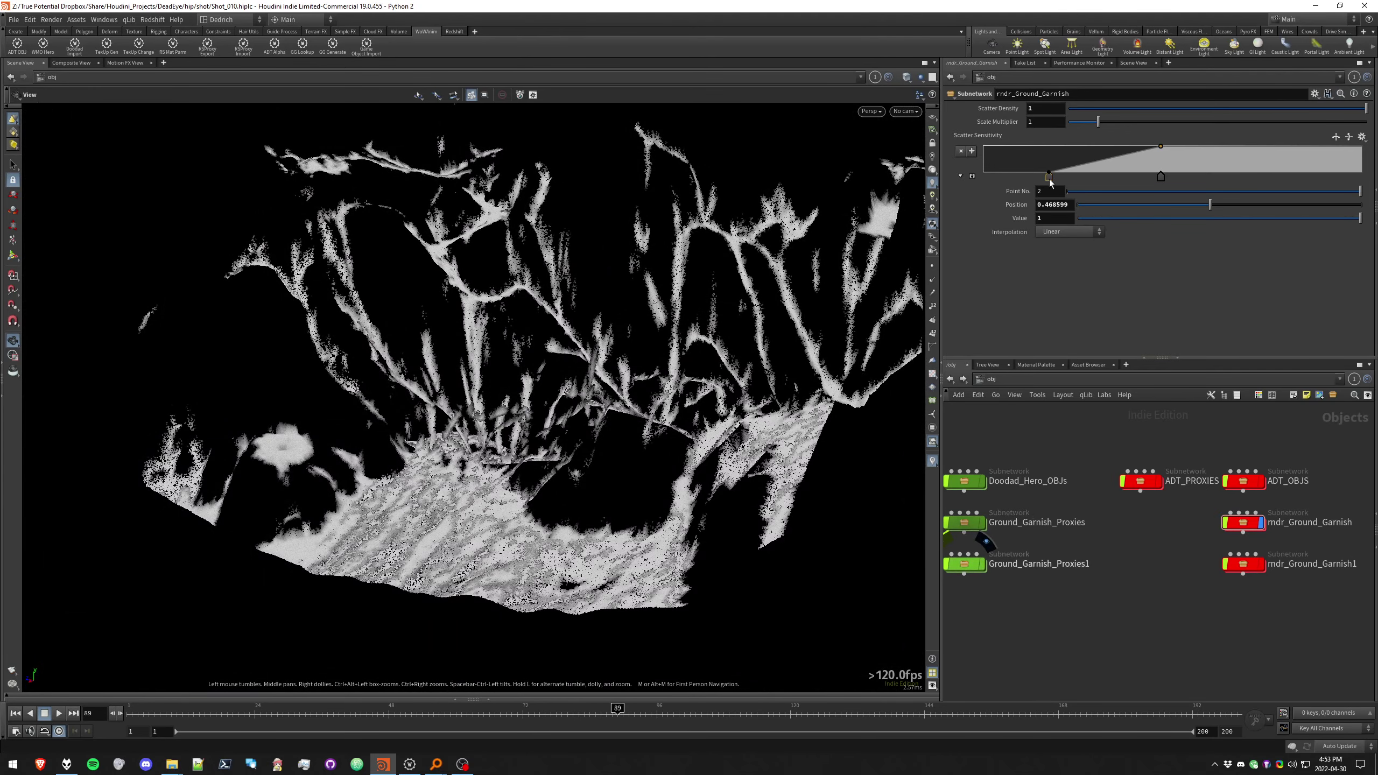
pyautogui.moveTo(1018, 177)
pyautogui.mouseDown()
pyautogui.moveTo(980, 177)
pyautogui.moveTo(1055, 179)
pyautogui.mouseUp()
pyautogui.moveTo(488, 375); pyautogui.dragTo(623, 467)
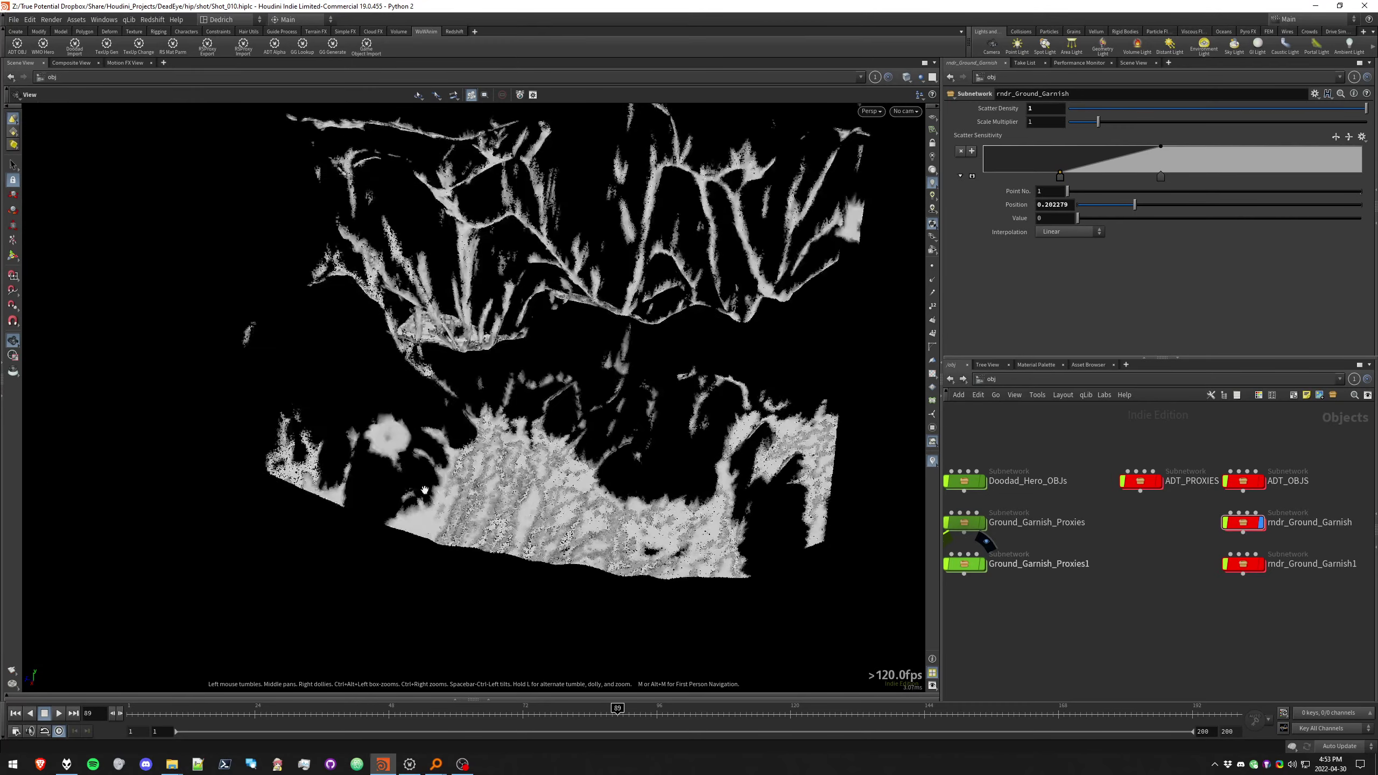
pyautogui.moveTo(535, 401); pyautogui.dragTo(505, 459)
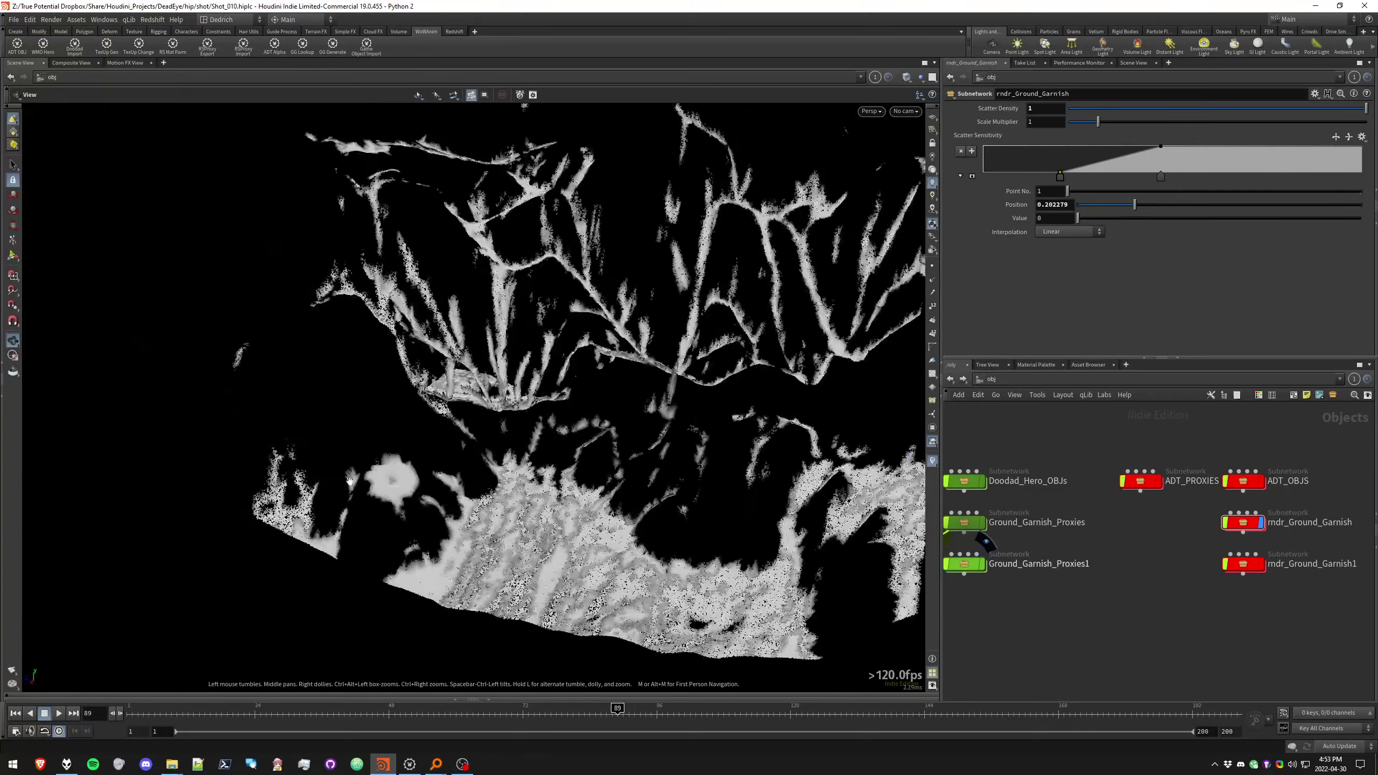
pyautogui.moveTo(434, 466); pyautogui.dragTo(754, 512, button='right')
pyautogui.moveTo(754, 511); pyautogui.dragTo(572, 521, button='middle')
pyautogui.moveTo(572, 521); pyautogui.dragTo(634, 524, button='right')
pyautogui.moveTo(634, 523); pyautogui.dragTo(592, 524)
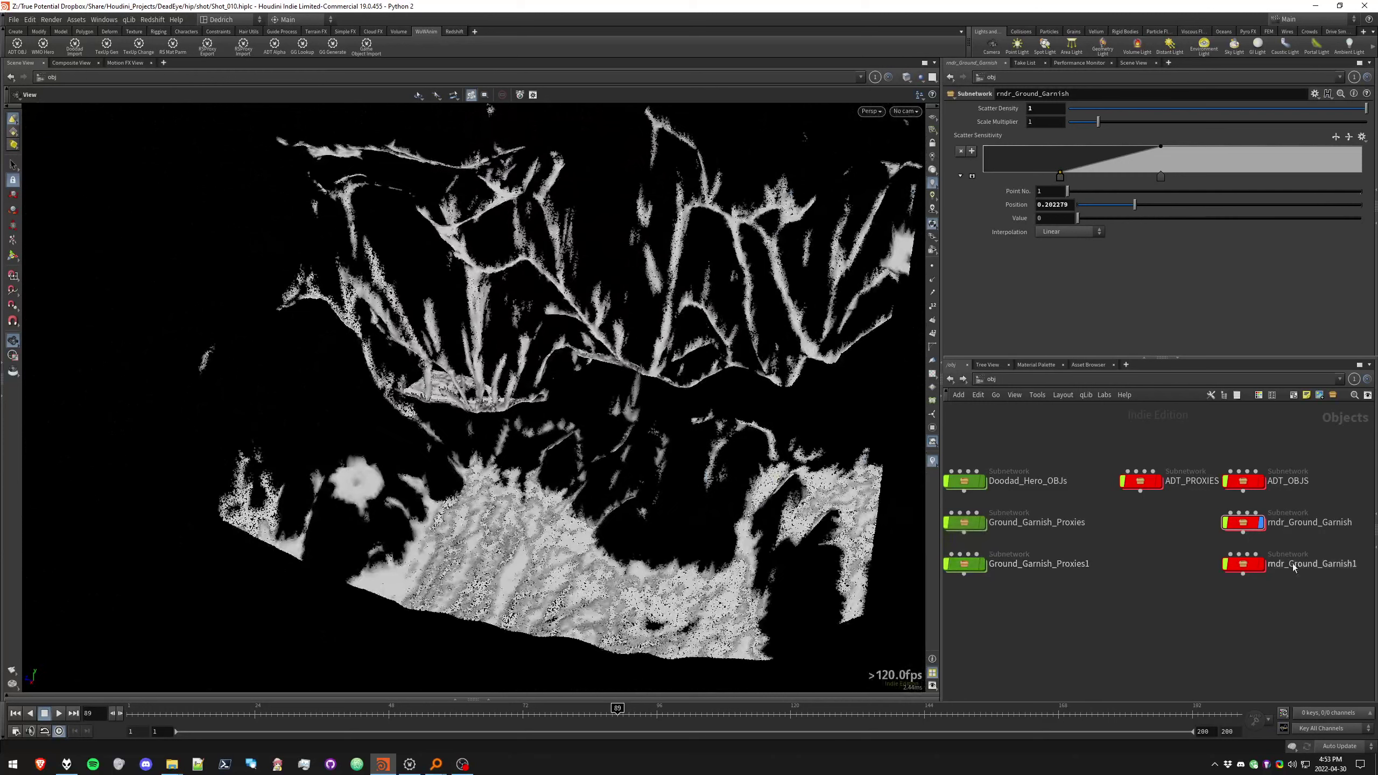
# Turn on the display of rndr_Ground_Garnish1 and inspect its scattered points beside the first garnish set
pyautogui.click(1261, 565)
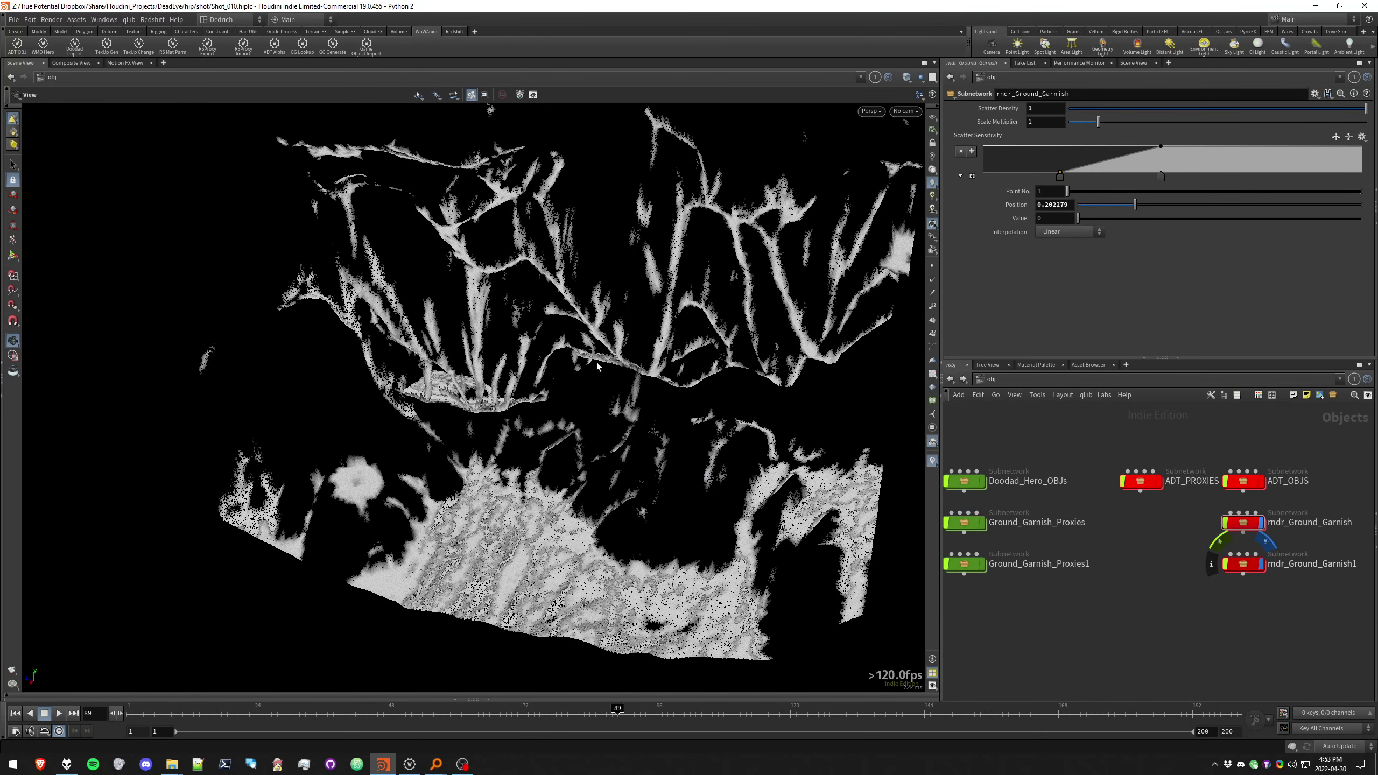
pyautogui.moveTo(597, 366); pyautogui.dragTo(632, 374, button='right')
pyautogui.moveTo(632, 374); pyautogui.dragTo(453, 430)
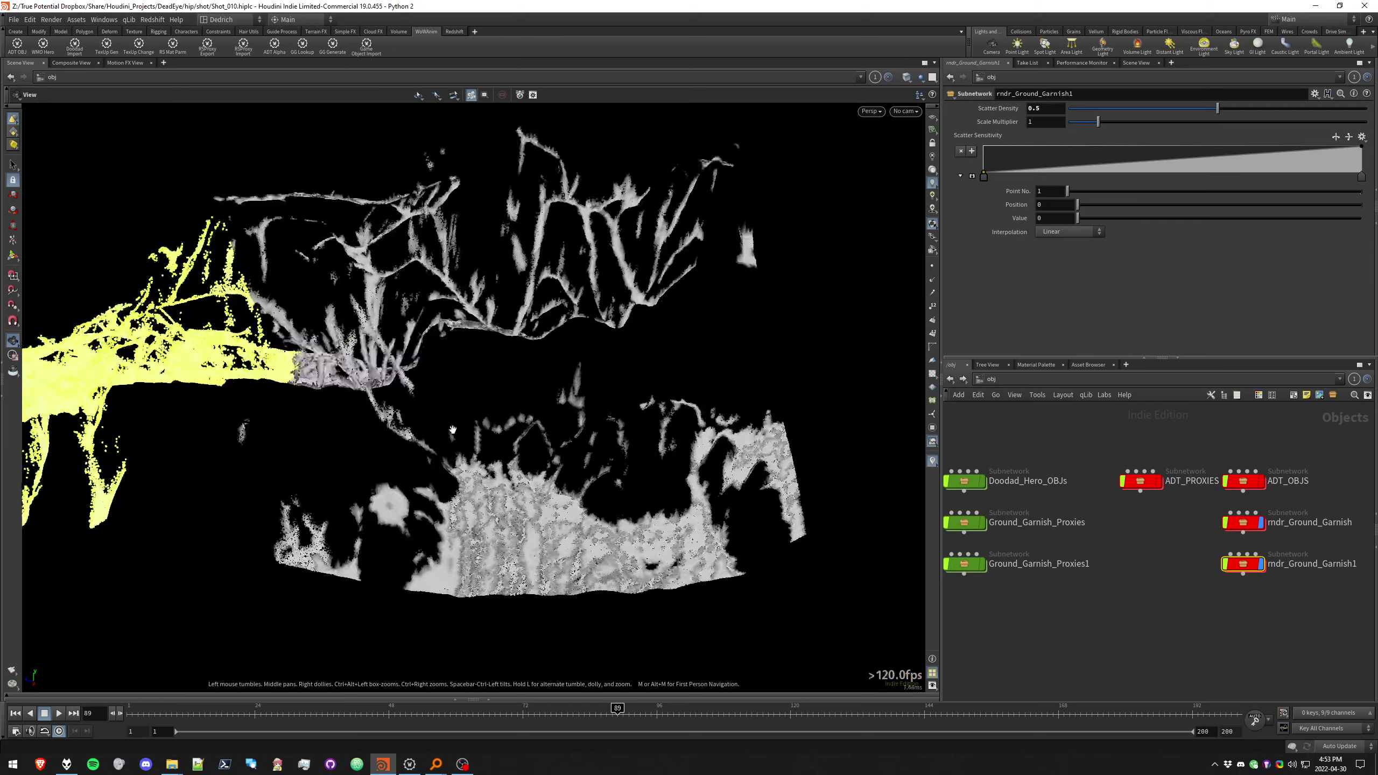
pyautogui.moveTo(453, 430); pyautogui.dragTo(644, 413, button='middle')
pyautogui.moveTo(644, 414); pyautogui.dragTo(689, 420, button='right')
pyautogui.click(1212, 641)
pyautogui.moveTo(453, 382); pyautogui.dragTo(830, 429)
pyautogui.moveTo(830, 429); pyautogui.dragTo(575, 282, button='middle')
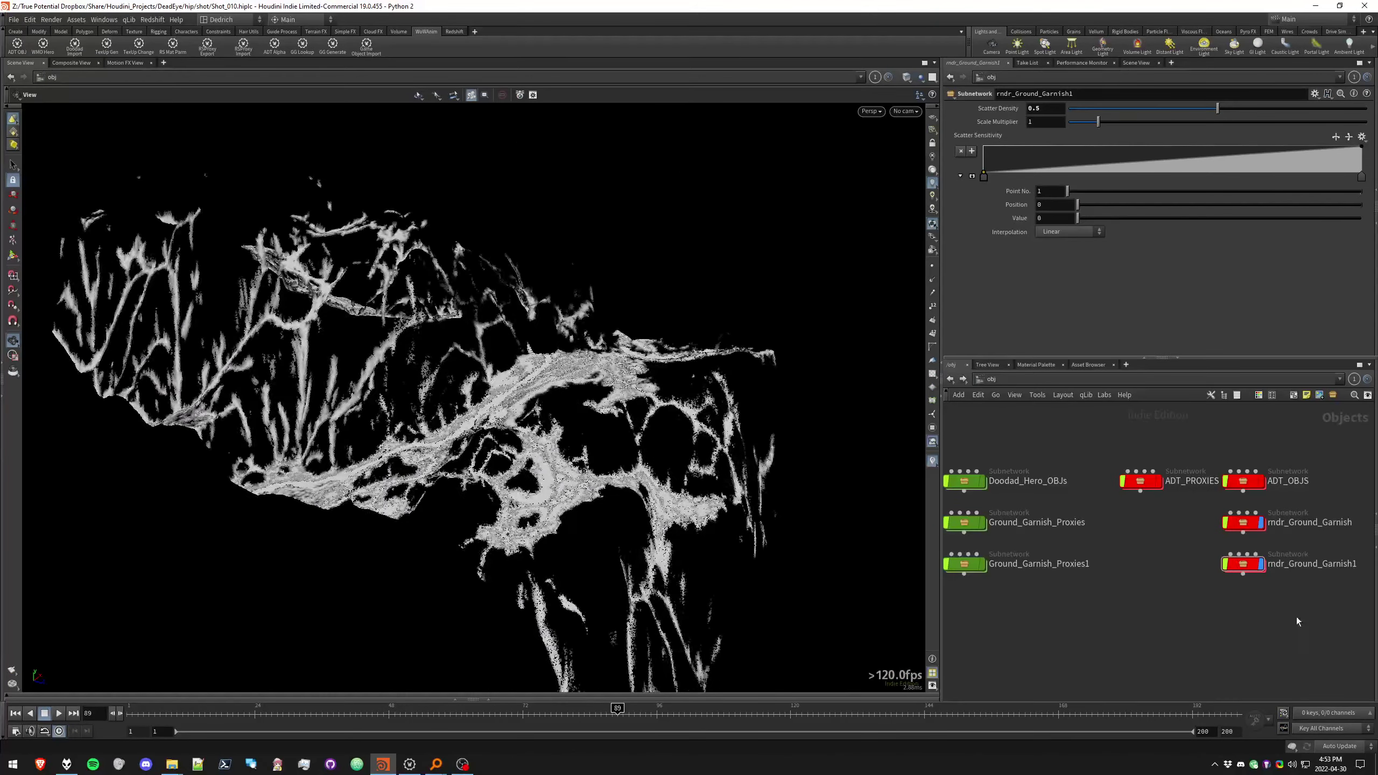
pyautogui.moveTo(1297, 618); pyautogui.dragTo(1182, 515)
pyautogui.click(1098, 573)
pyautogui.moveTo(1350, 605); pyautogui.dragTo(1221, 505)
pyautogui.click(1178, 569)
pyautogui.moveTo(1136, 589); pyautogui.dragTo(945, 508)
pyautogui.click(1134, 577)
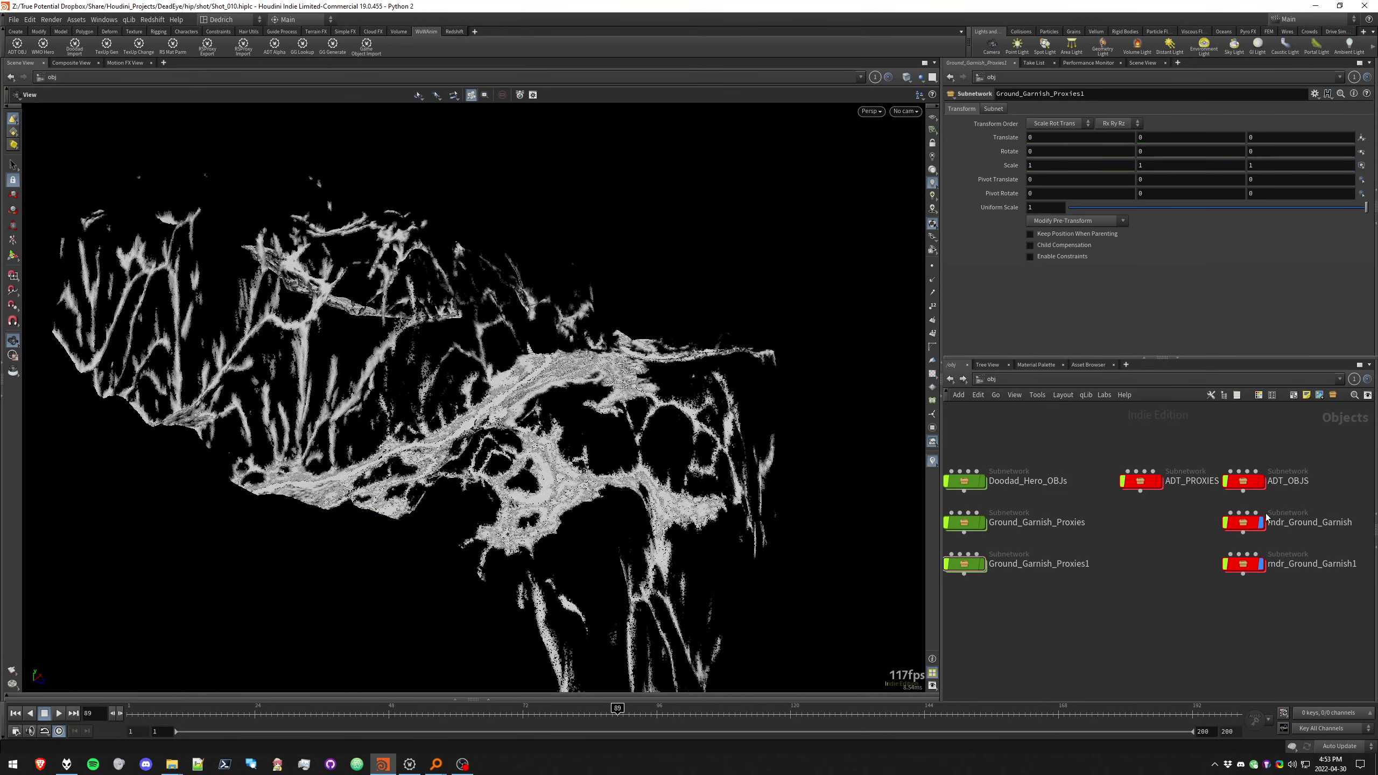
# Turn the display of ADT_OBJS back on and inspect how the garnish points lie on the terrain among the trees
pyautogui.scroll(8, 531, 396)
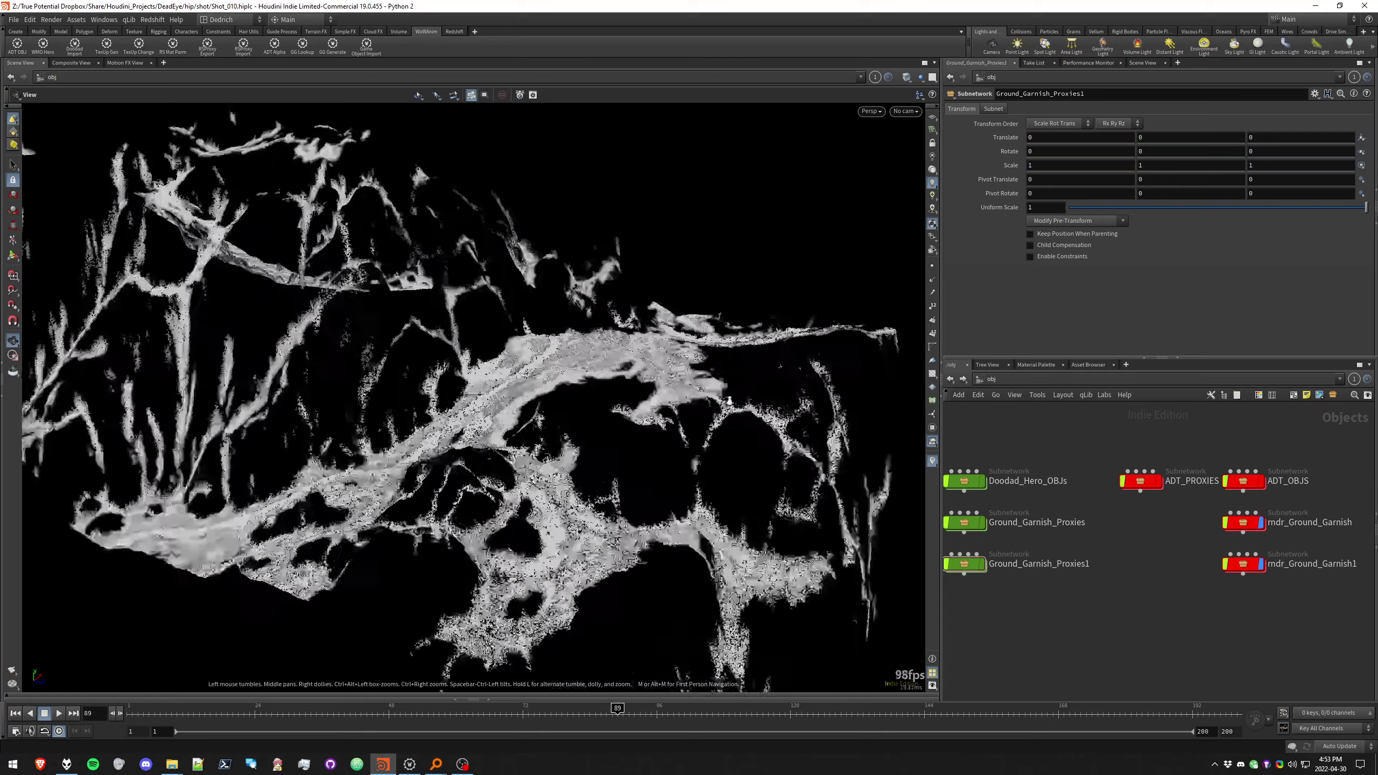
pyautogui.moveTo(532, 396); pyautogui.dragTo(873, 472)
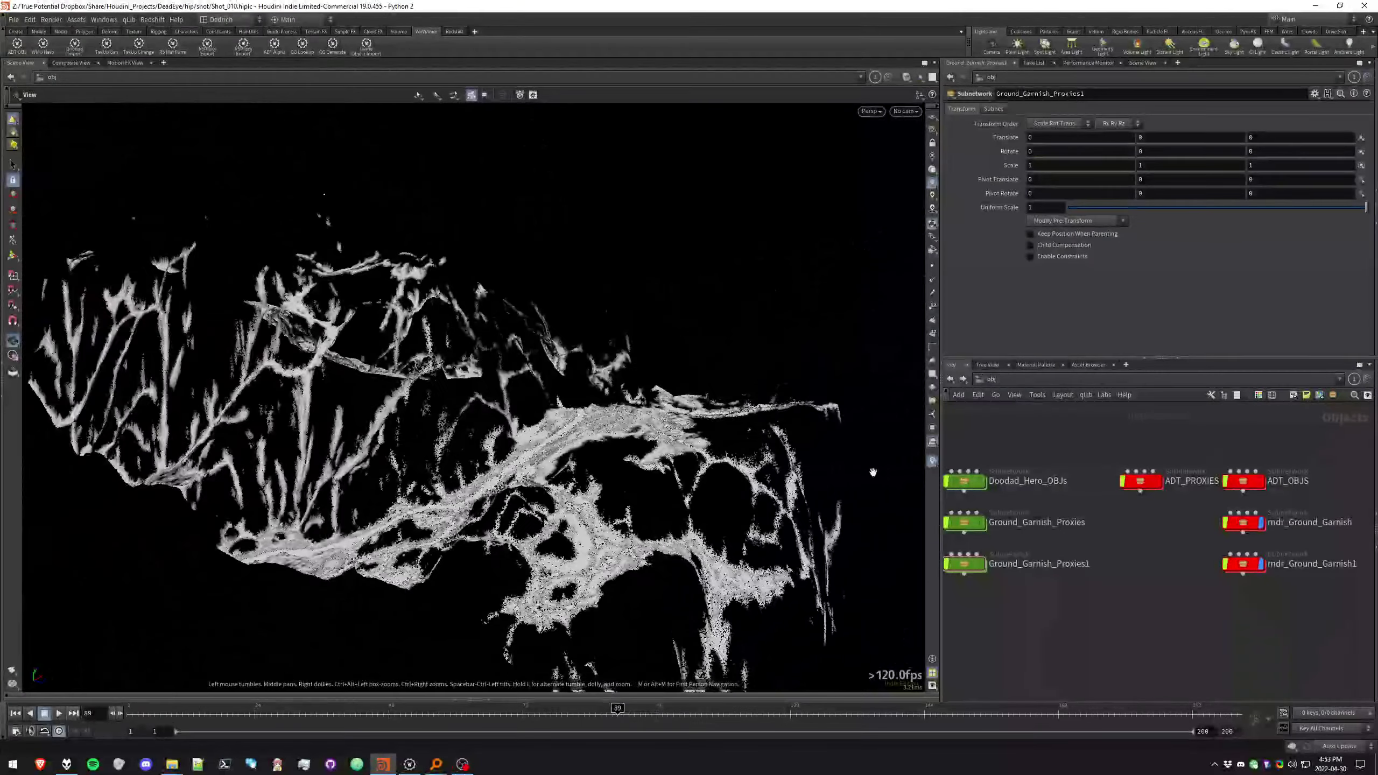
pyautogui.scroll(-3, 1188, 641)
pyautogui.moveTo(1187, 641); pyautogui.dragTo(1031, 594, button='middle')
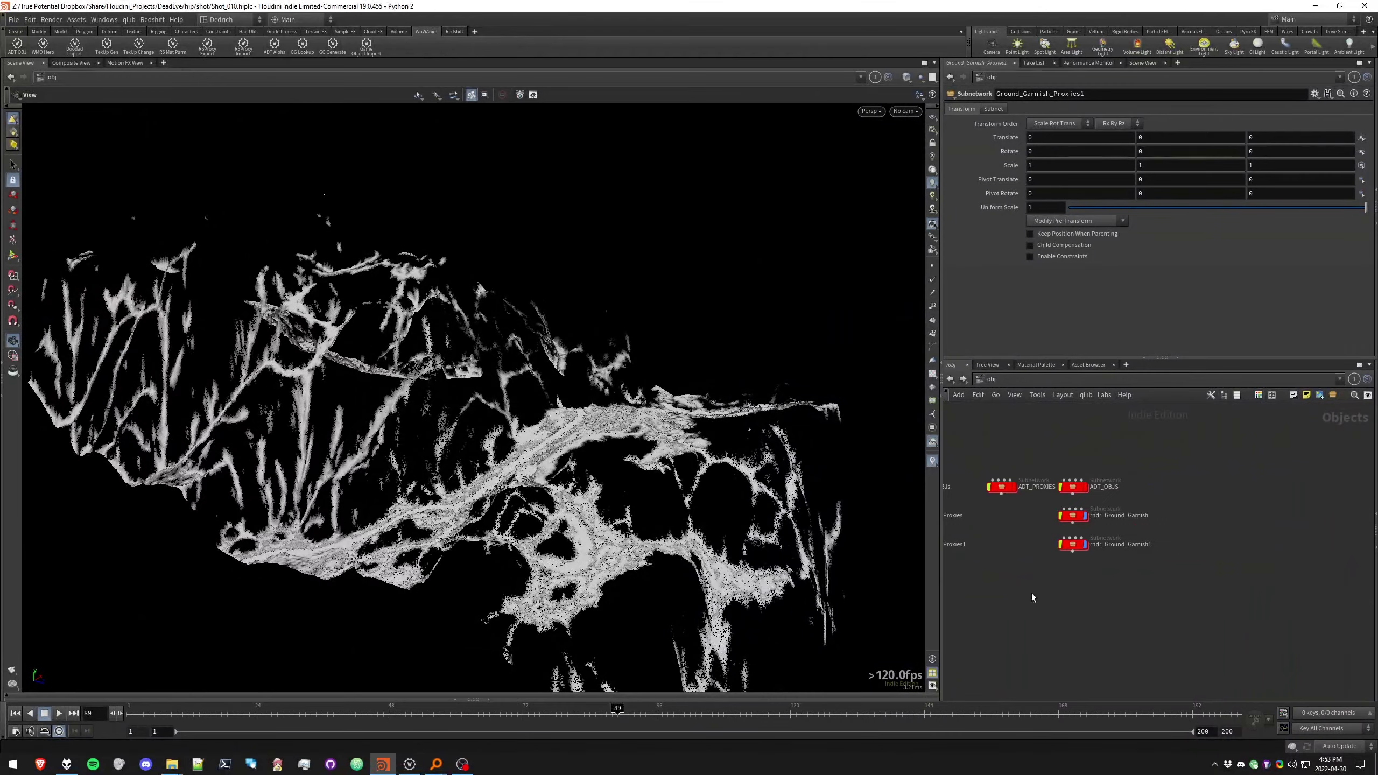
pyautogui.click(1070, 488)
pyautogui.moveTo(542, 434); pyautogui.dragTo(570, 521, button='right')
pyautogui.moveTo(569, 521); pyautogui.dragTo(417, 336)
pyautogui.moveTo(418, 336); pyautogui.dragTo(358, 375, button='right')
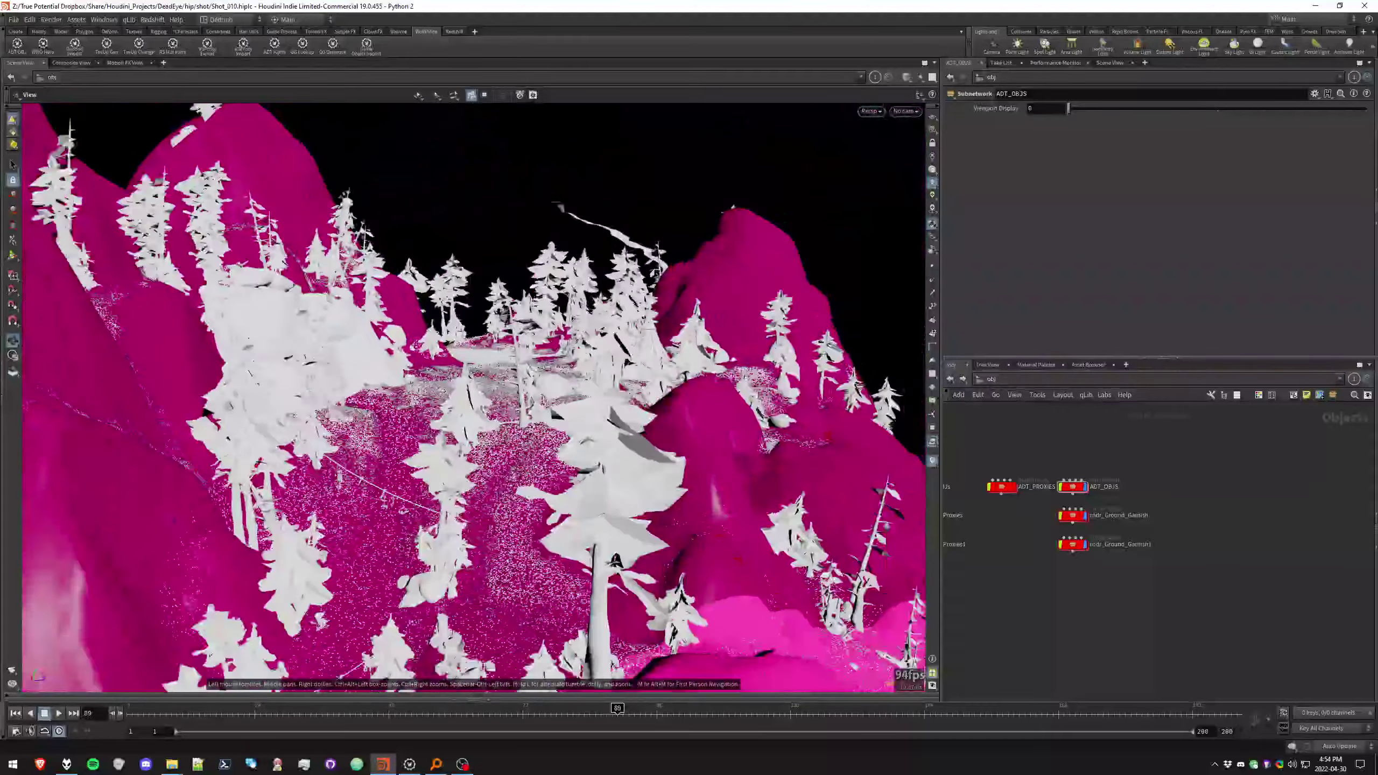
pyautogui.moveTo(358, 375); pyautogui.dragTo(401, 402)
pyautogui.moveTo(402, 402); pyautogui.dragTo(358, 407, button='right')
pyautogui.moveTo(358, 407); pyautogui.dragTo(708, 351)
pyautogui.moveTo(707, 351); pyautogui.dragTo(914, 356, button='right')
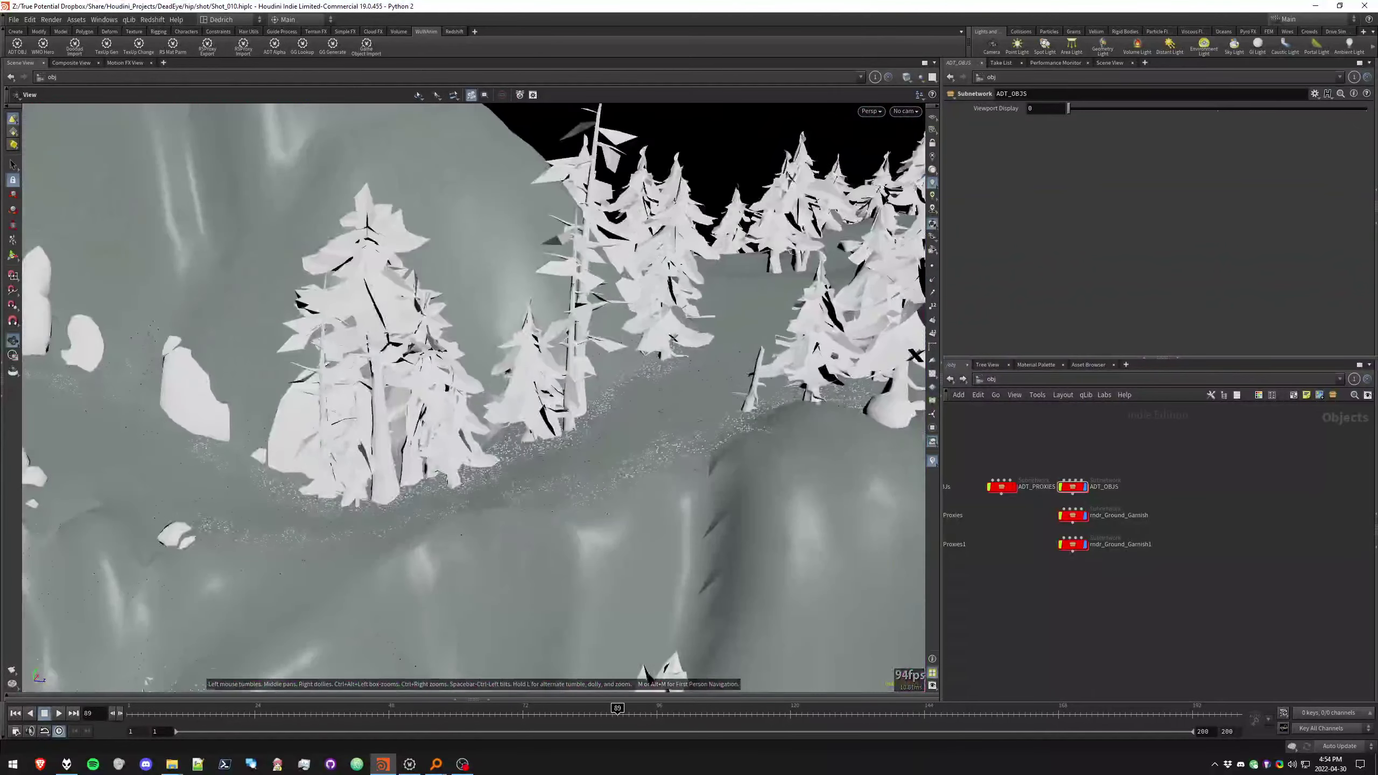
# Create a new camera from the current view, lock it to the view, and frame the tree-lined ledge with scattered points
pyautogui.scroll(3, 474, 470)
pyautogui.click(904, 111)
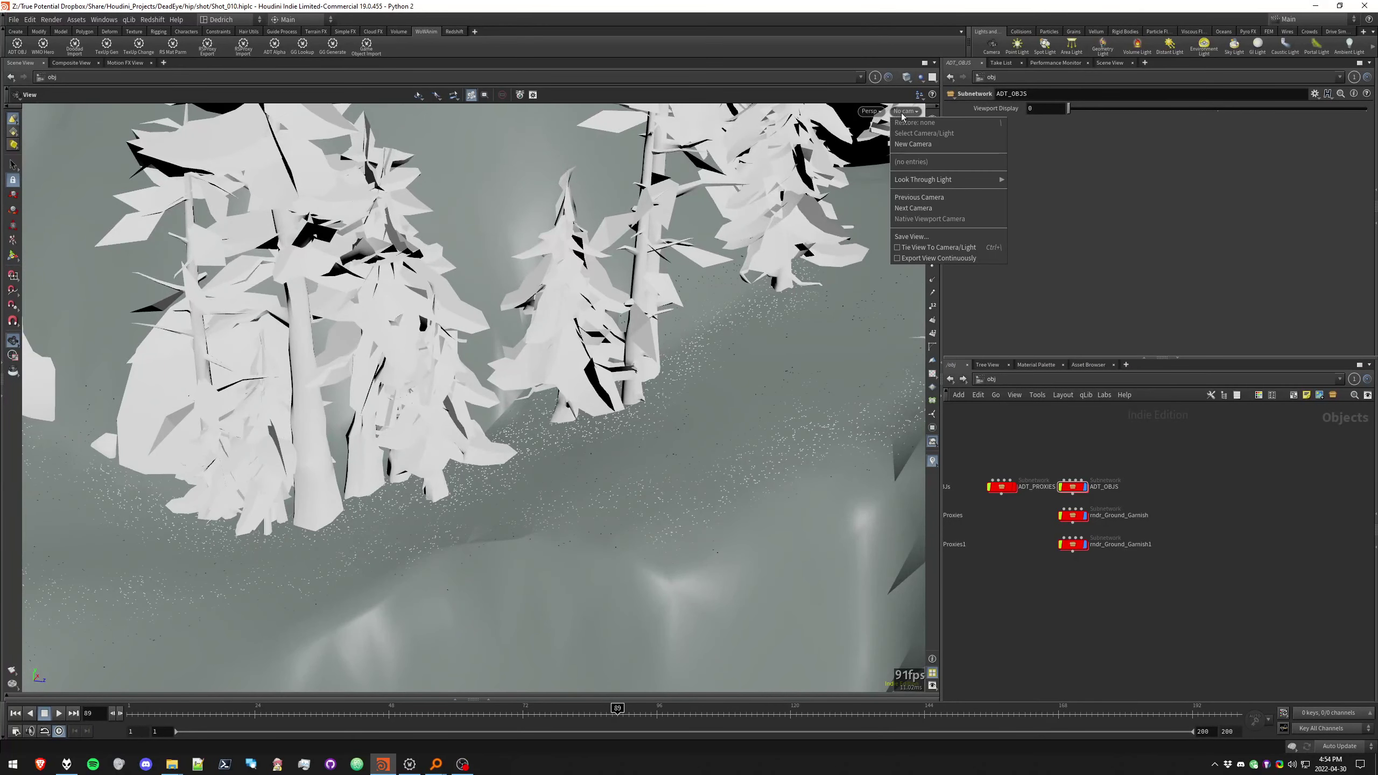
pyautogui.click(906, 144)
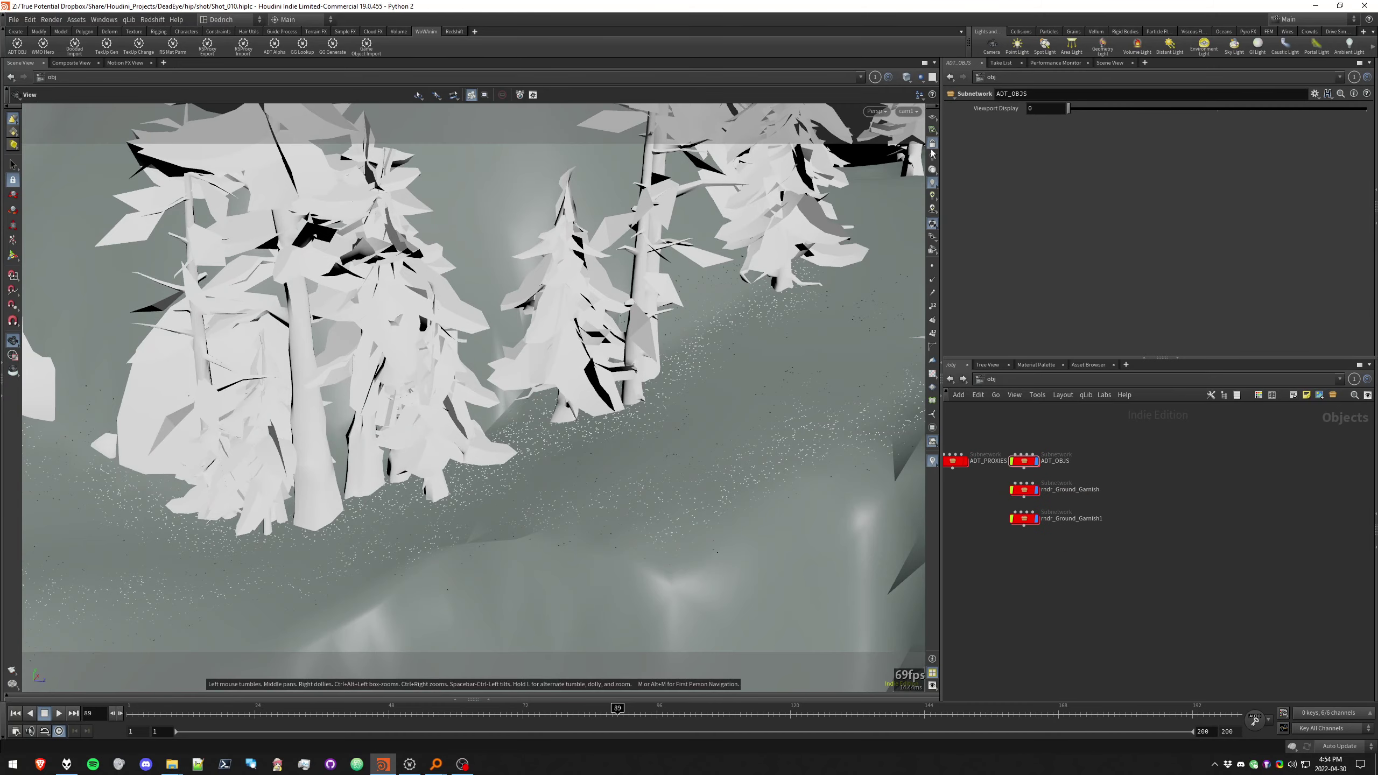
pyautogui.click(932, 147)
pyautogui.moveTo(496, 446); pyautogui.dragTo(438, 401)
pyautogui.moveTo(438, 400); pyautogui.dragTo(478, 410, button='right')
pyautogui.moveTo(478, 410); pyautogui.dragTo(477, 447, button='middle')
pyautogui.rightClick(467, 423)
pyautogui.press('Escape')
# Delete the existing nodes in the out network
pyautogui.click(1199, 556)
pyautogui.moveTo(1067, 472); pyautogui.dragTo(1258, 616)
pyautogui.press('Delete')
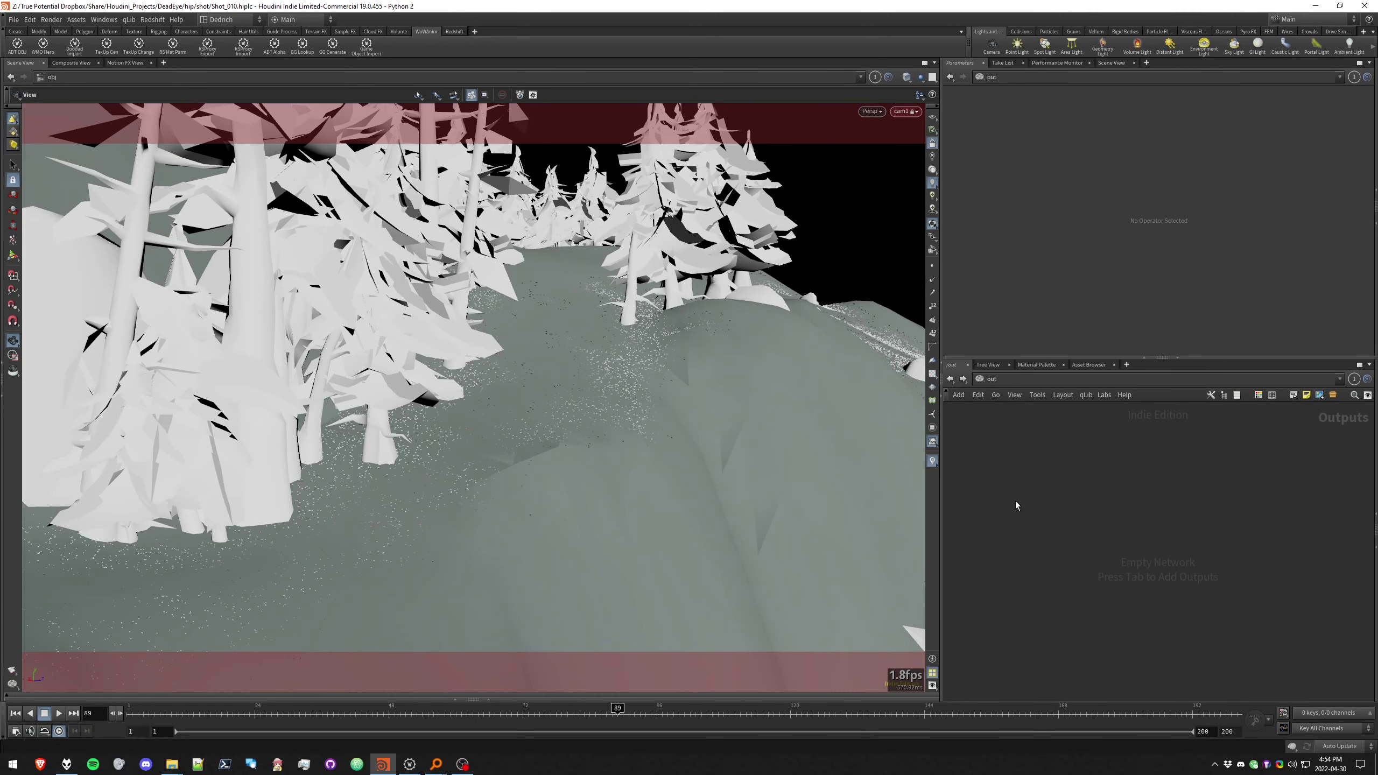
# Return to the obj level and add a Redshift dome light below the garnish subnetworks
pyautogui.click(1054, 535)
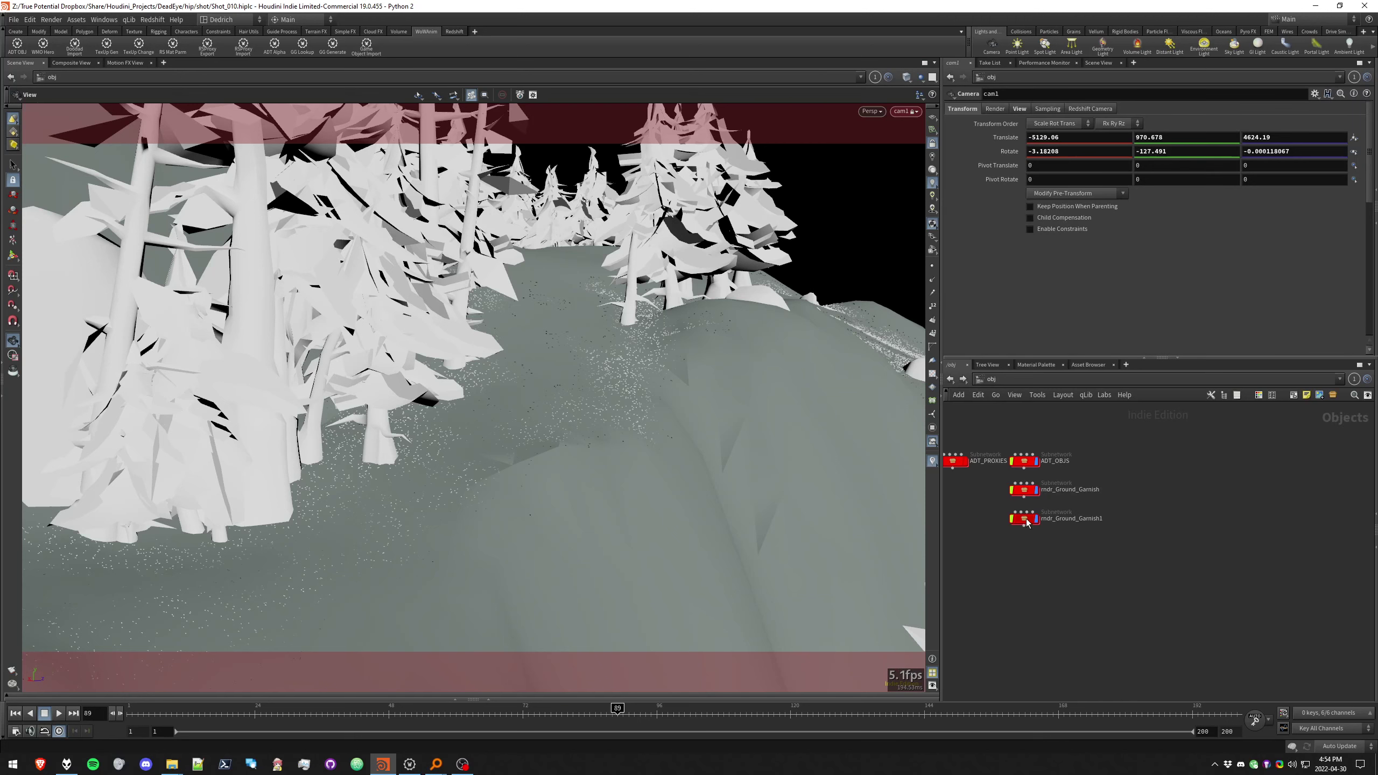
pyautogui.press('Tab')
pyautogui.write('rs')
pyautogui.press('Down')
pyautogui.press('Return')
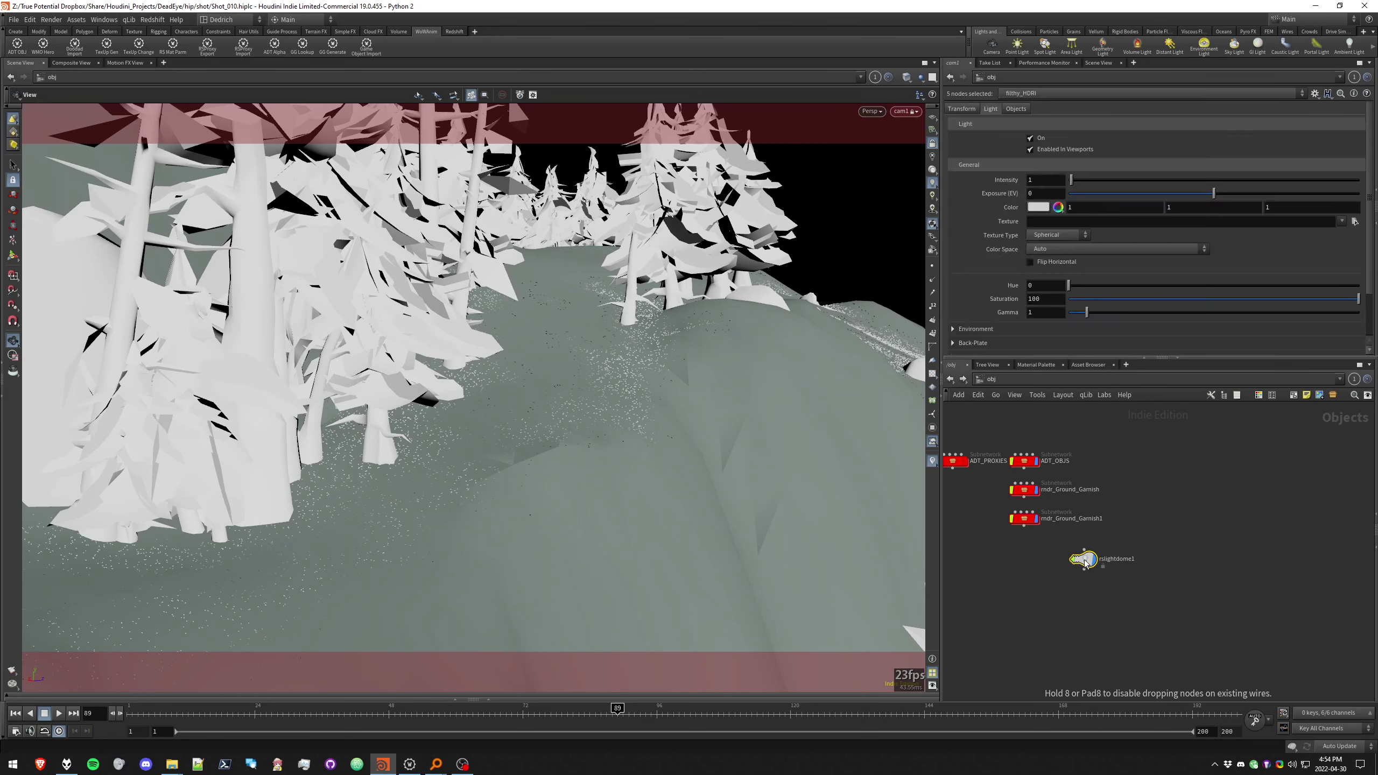
pyautogui.click(1084, 561)
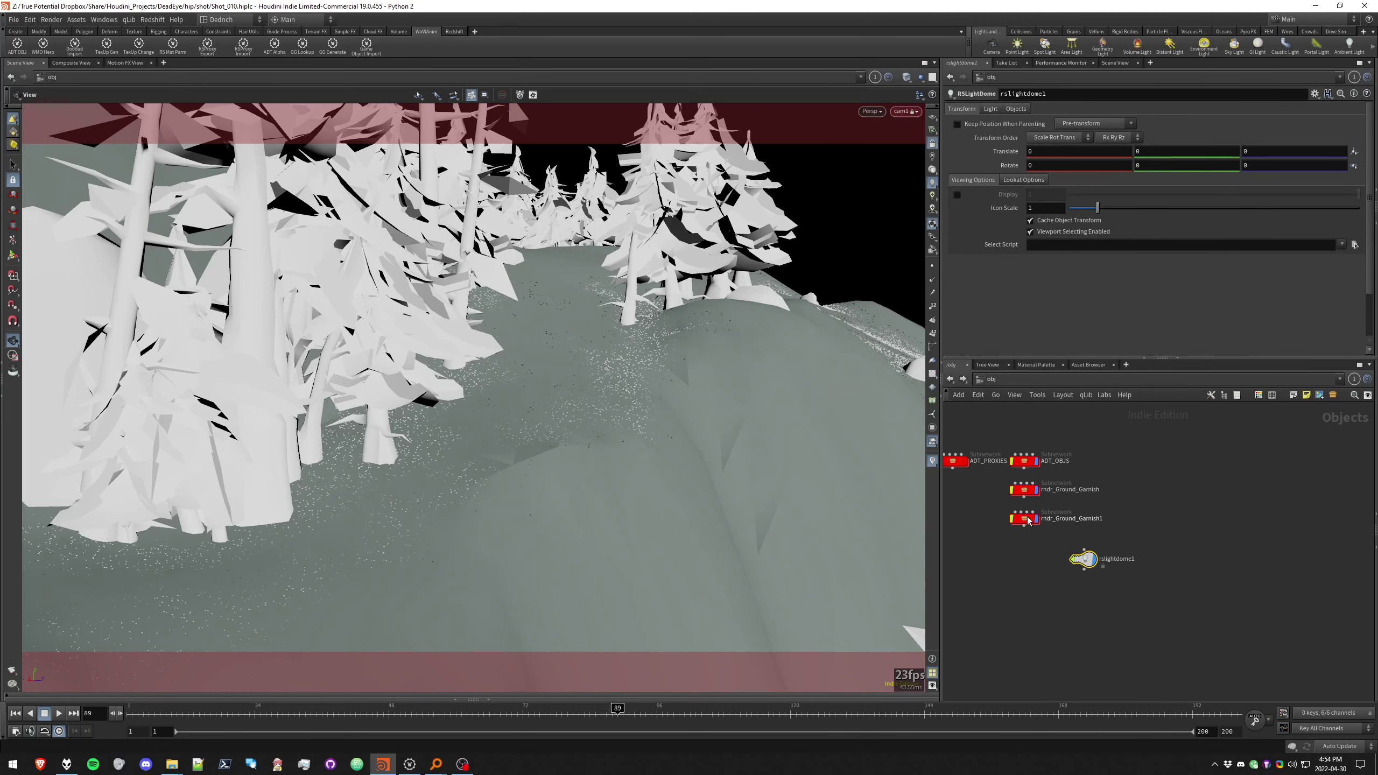
# Open the Redshift RenderView, hide its snapshot area, and enlarge it by minimizing the scene view above
pyautogui.click(490, 698)
pyautogui.click(75, 282)
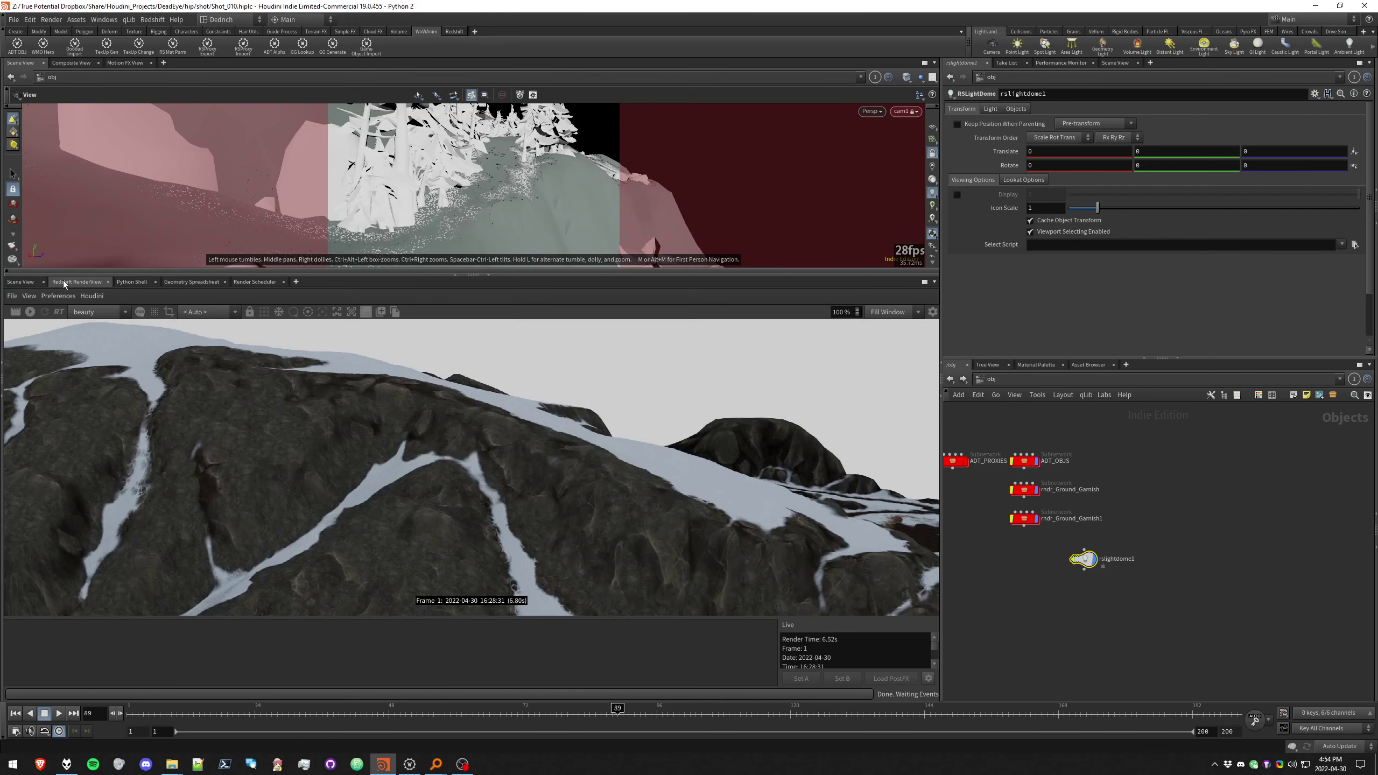
pyautogui.click(363, 312)
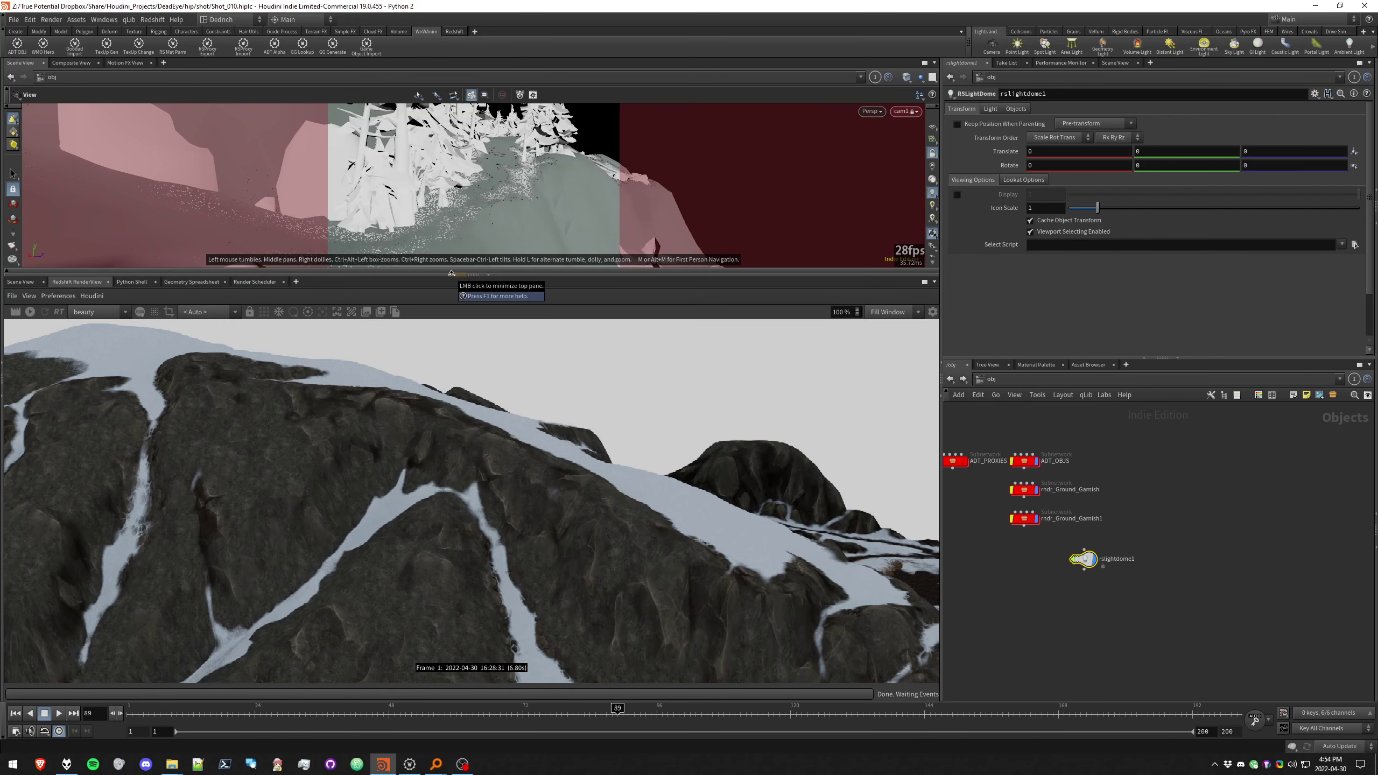
pyautogui.moveTo(1074, 599); pyautogui.dragTo(1155, 621, button='middle')
pyautogui.click(1036, 505)
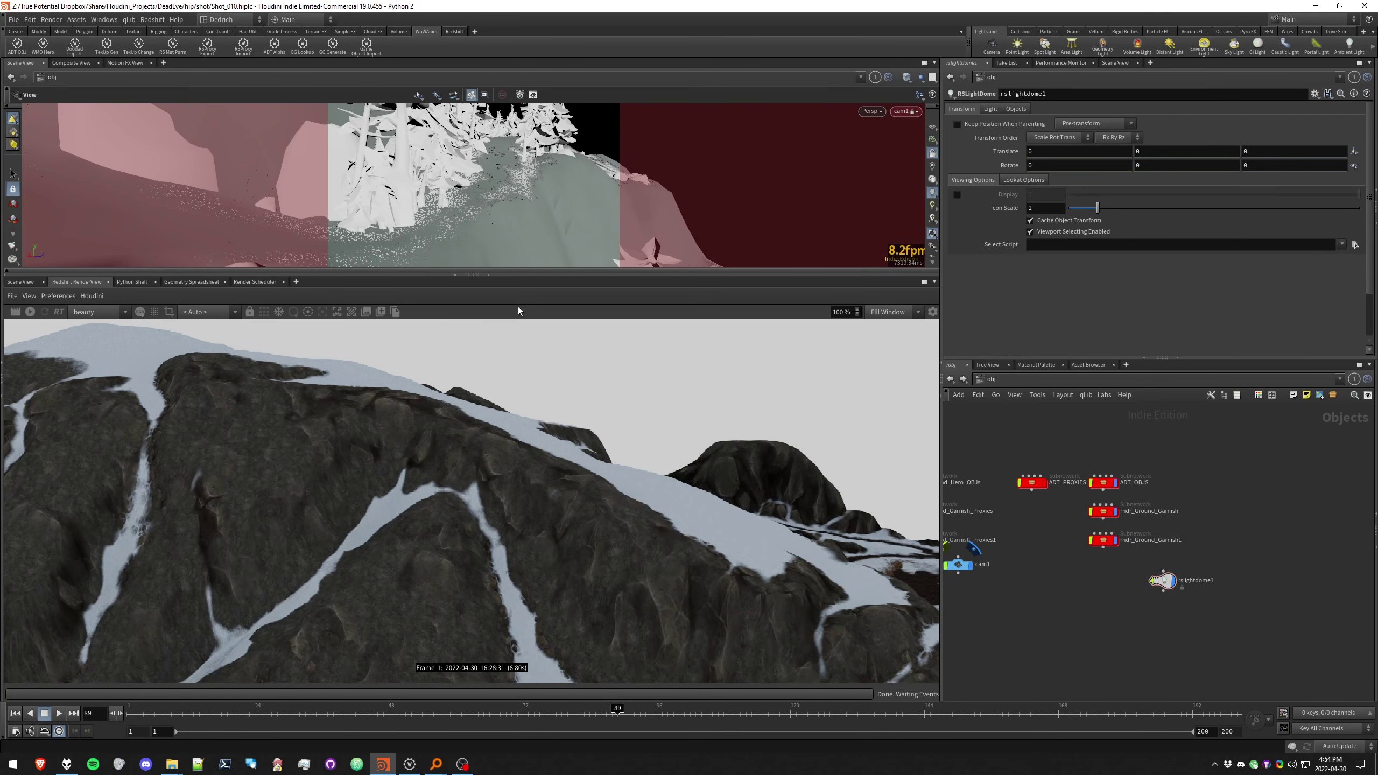
pyautogui.click(458, 271)
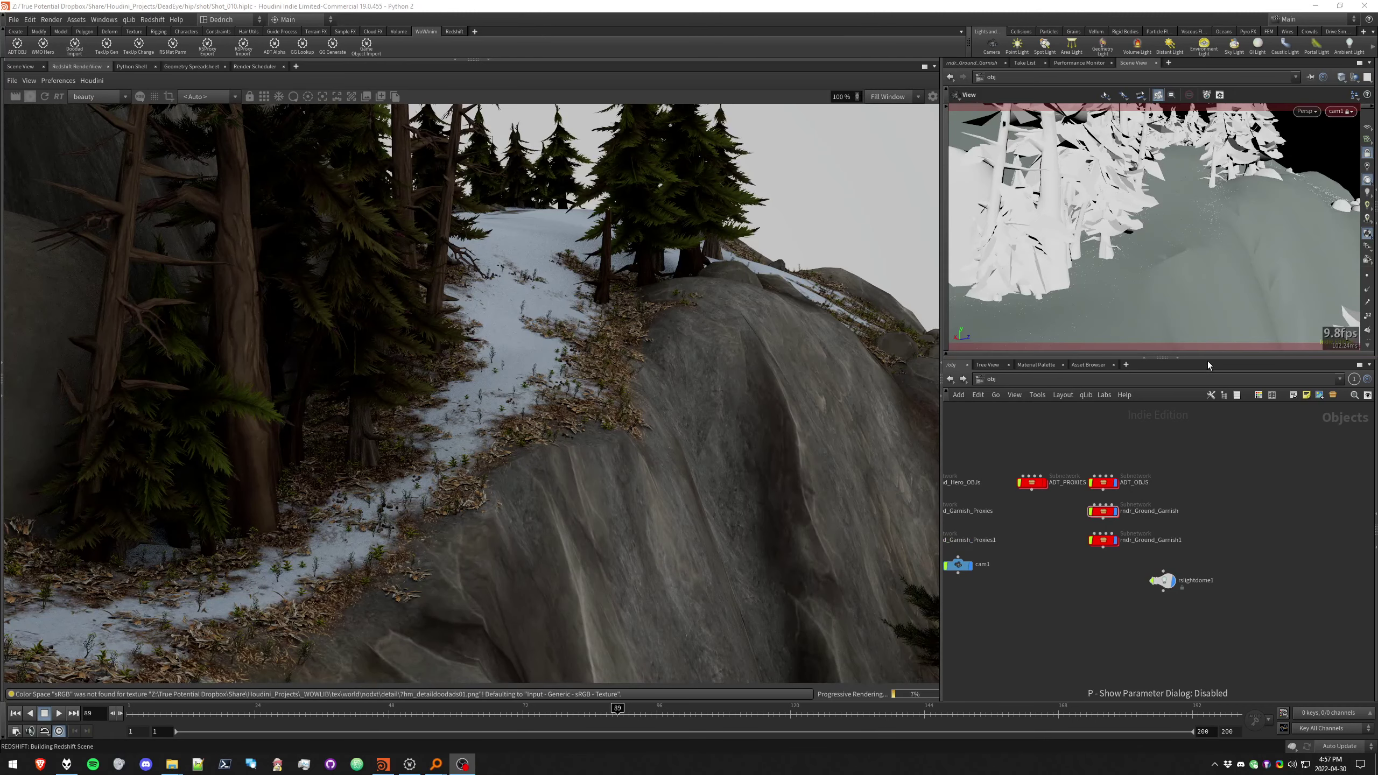
# Move the camera around the ledge and close to the ground, examining the scattered leaves and plants in the Redshift render
pyautogui.moveTo(1149, 229); pyautogui.dragTo(1112, 237)
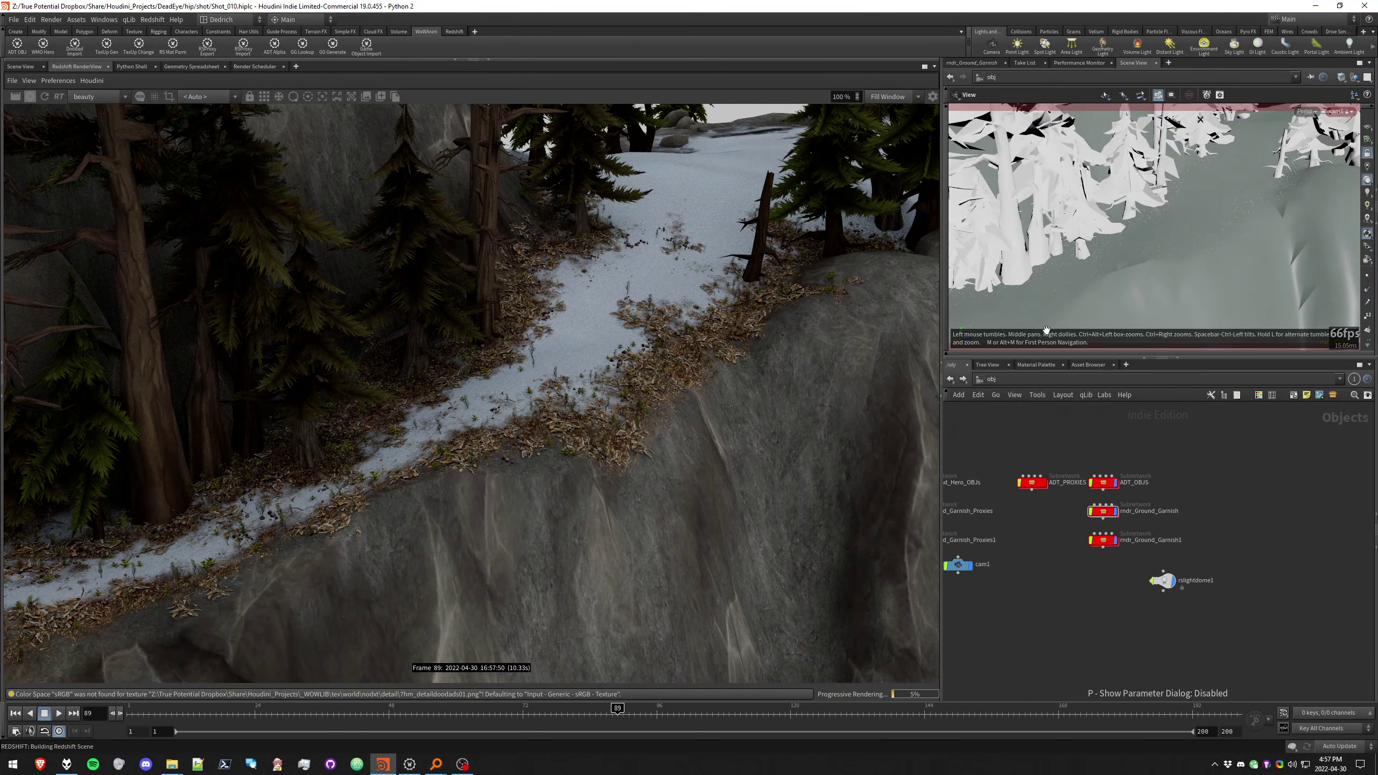
pyautogui.moveTo(1145, 228); pyautogui.dragTo(1053, 253)
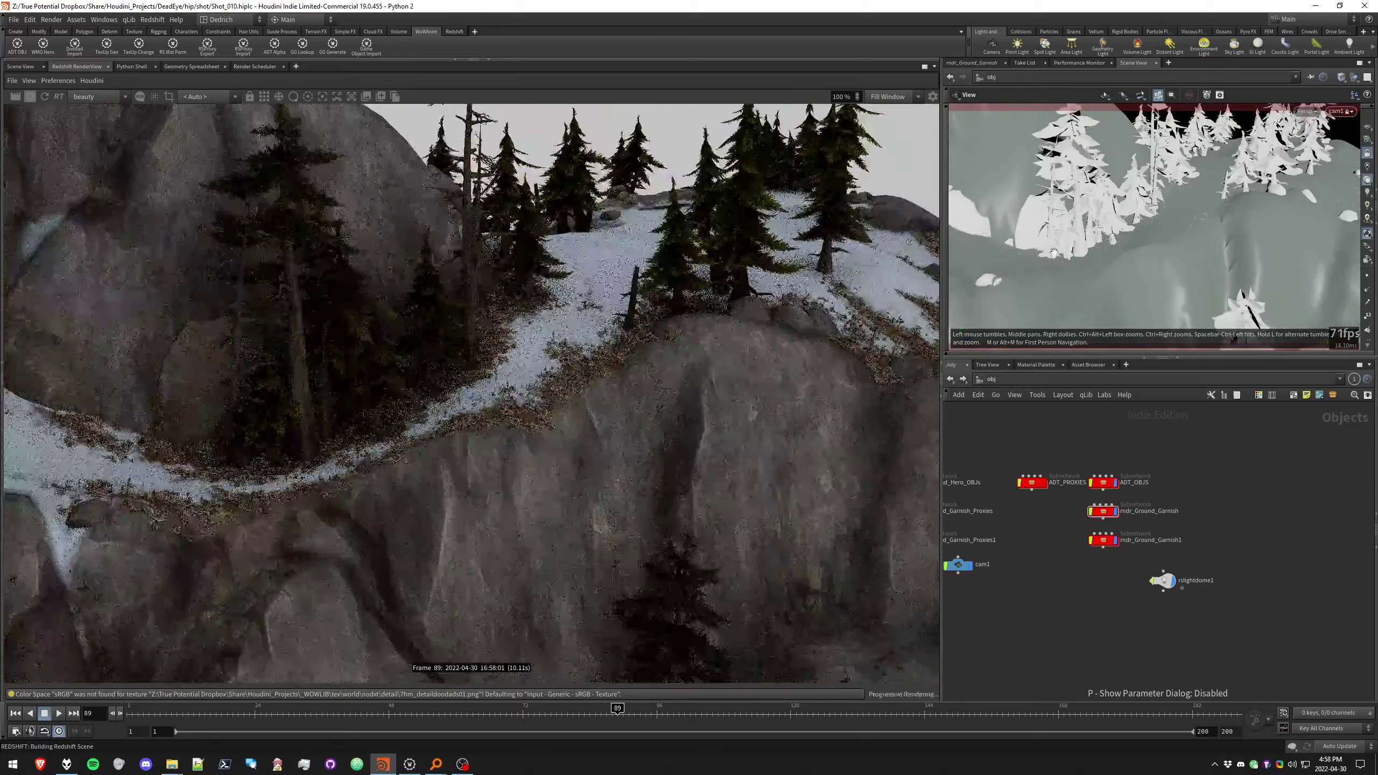
pyautogui.moveTo(1133, 240); pyautogui.dragTo(1266, 220)
pyautogui.moveTo(1267, 220); pyautogui.dragTo(1161, 231, button='middle')
pyautogui.moveTo(1161, 231); pyautogui.dragTo(1294, 247, button='right')
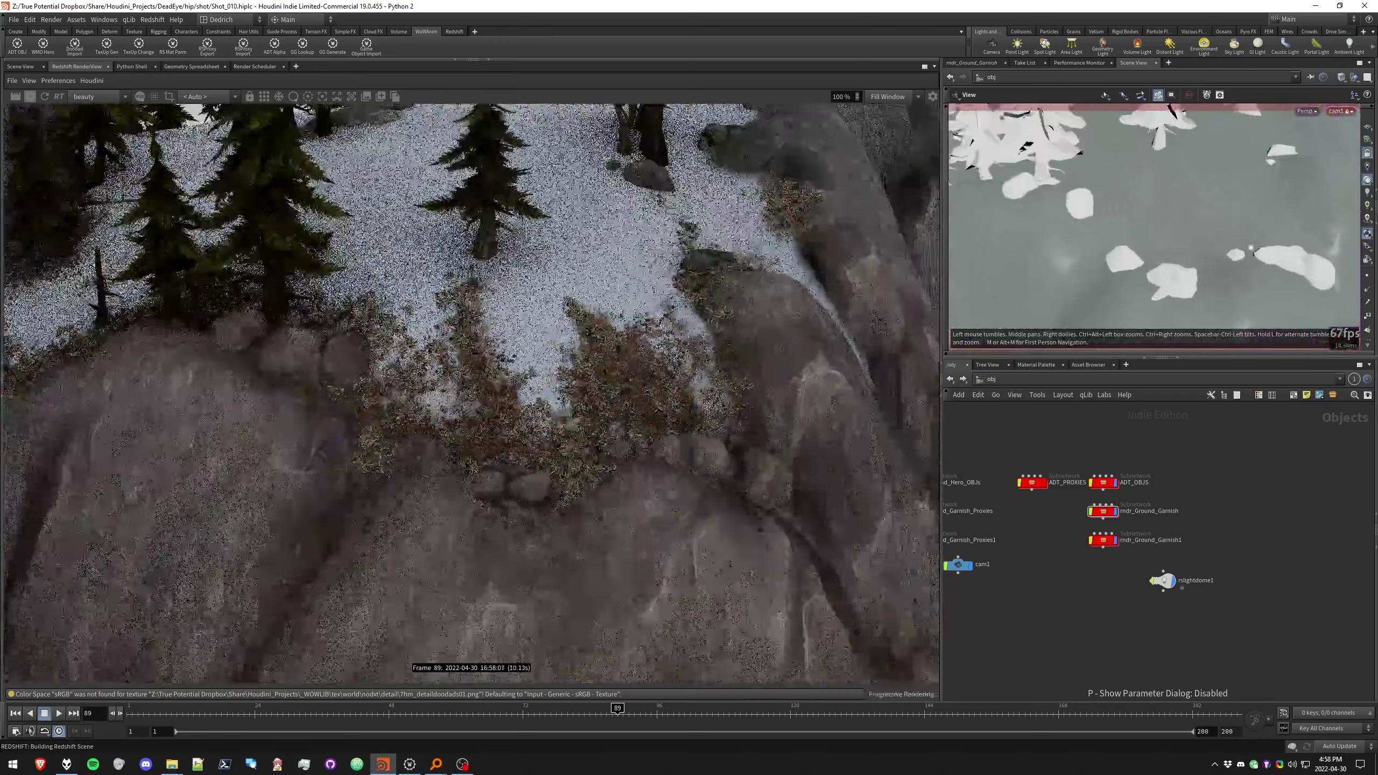
pyautogui.moveTo(1188, 242); pyautogui.dragTo(1168, 200, button='middle')
pyautogui.moveTo(1169, 200); pyautogui.dragTo(1316, 212, button='right')
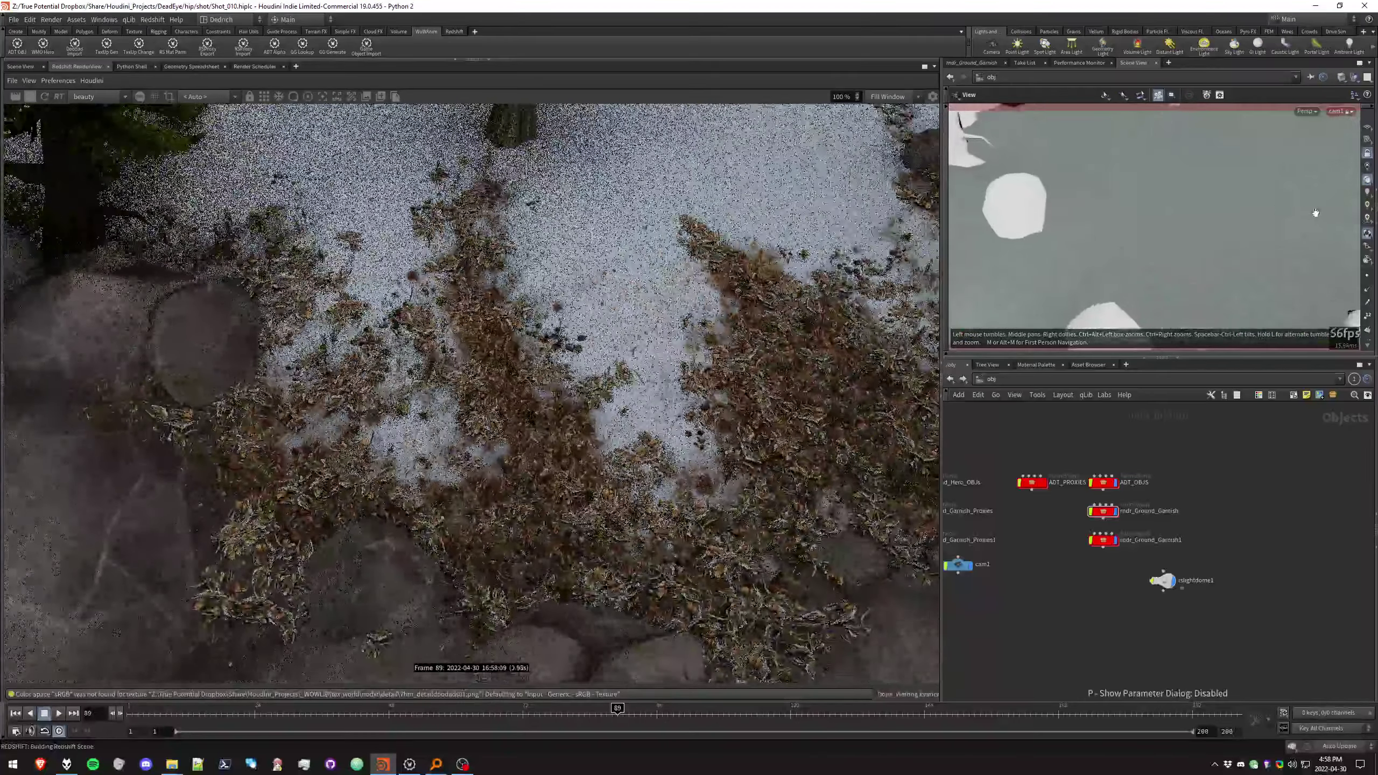
pyautogui.moveTo(1150, 219); pyautogui.dragTo(1084, 187)
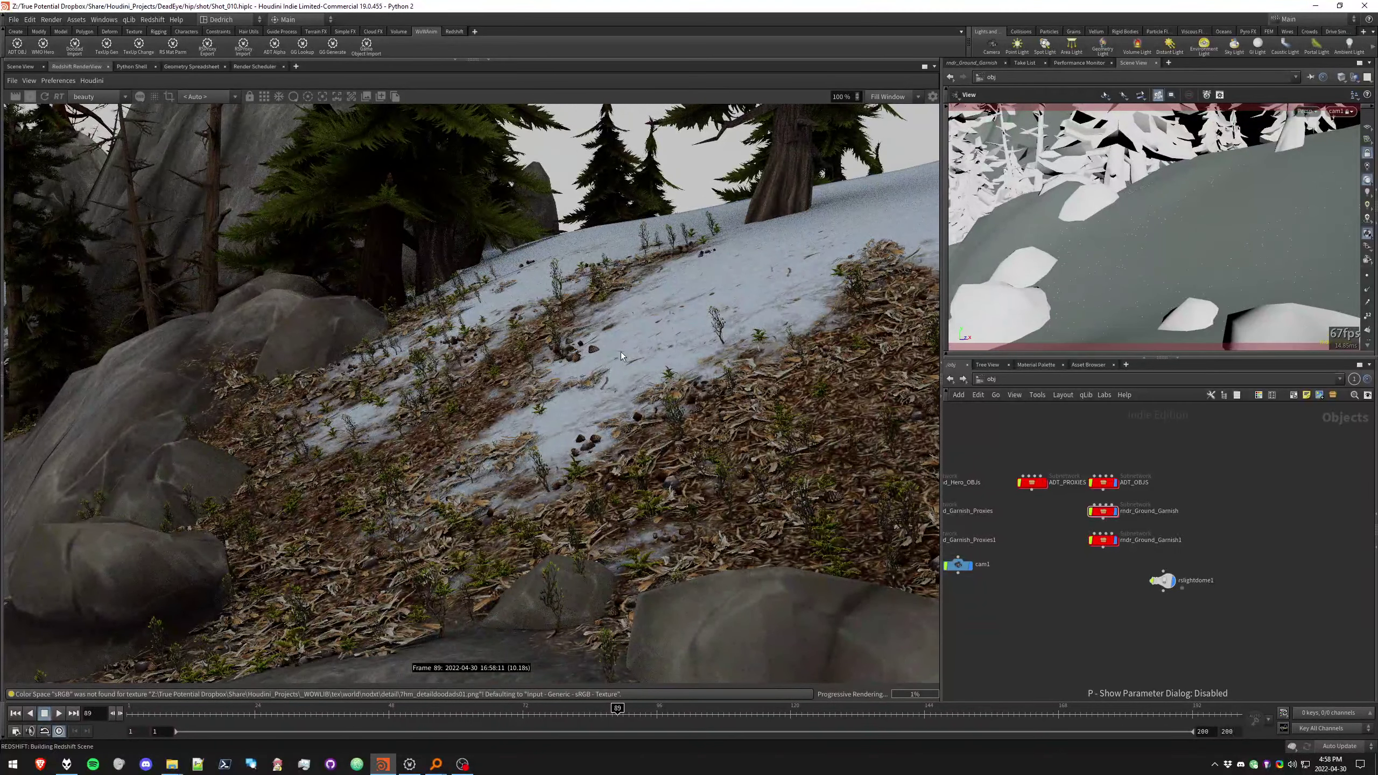
pyautogui.moveTo(1172, 249); pyautogui.dragTo(1235, 258, button='right')
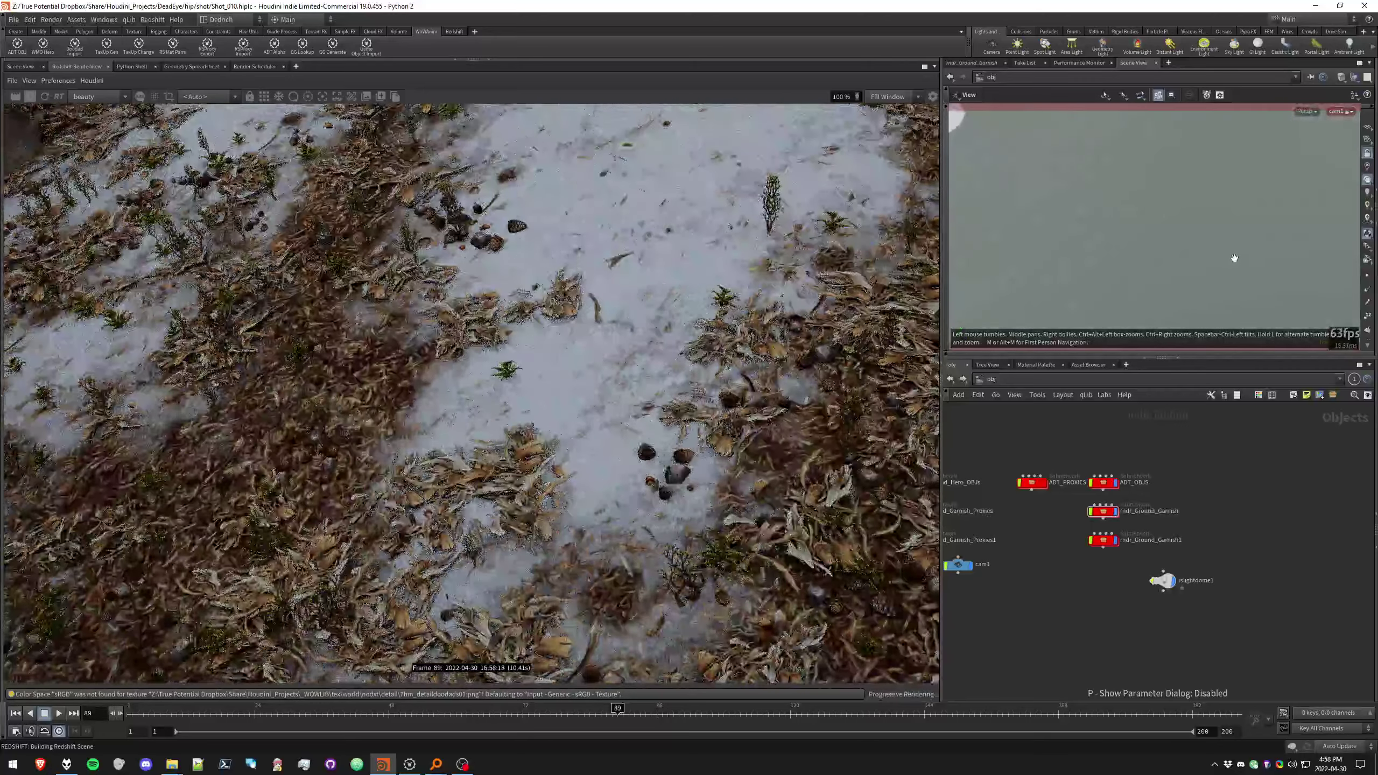
pyautogui.moveTo(1003, 630); pyautogui.dragTo(1096, 645, button='middle')
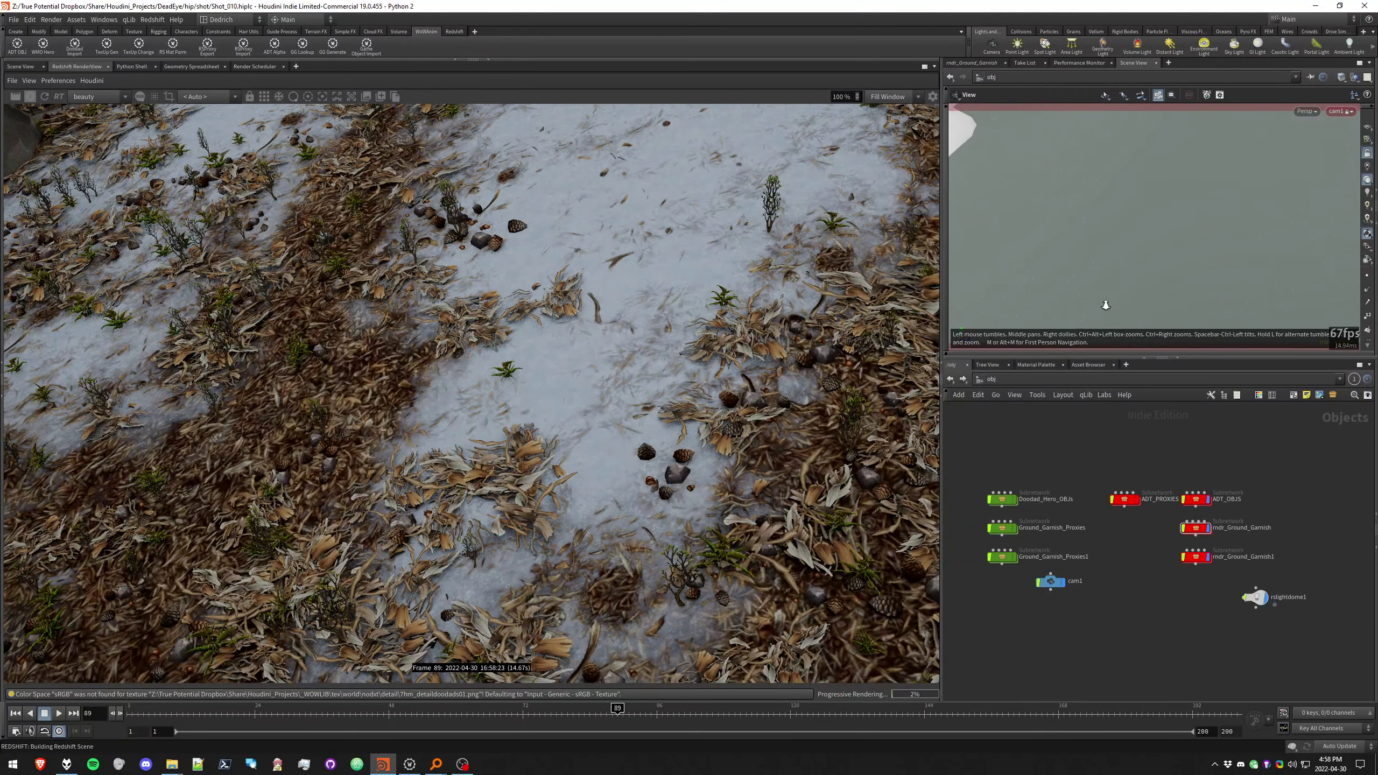
# Move the camera away from the snowy ledge and down to the totem beside the dirt path, examining the ground garnish in the render
pyautogui.moveTo(1105, 305); pyautogui.dragTo(1030, 302, button='right')
pyautogui.moveTo(1147, 264); pyautogui.dragTo(1063, 269, button='right')
pyautogui.moveTo(1150, 267)
pyautogui.mouseDown(button='right')
pyautogui.moveTo(1068, 274)
pyautogui.moveTo(1117, 277)
pyautogui.mouseUp(button='right')
pyautogui.moveTo(1144, 276); pyautogui.dragTo(1212, 275)
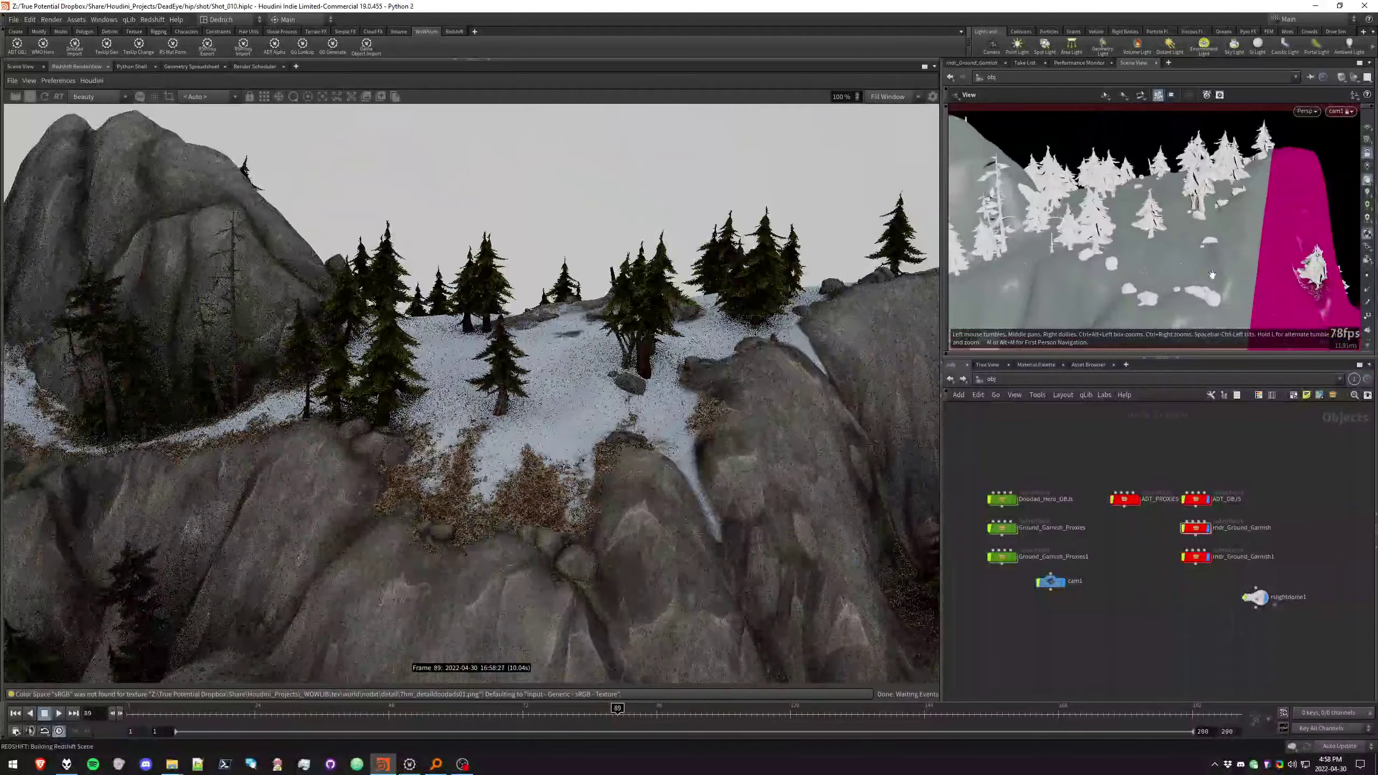
pyautogui.moveTo(1212, 275); pyautogui.dragTo(1166, 282, button='right')
pyautogui.moveTo(1193, 282); pyautogui.dragTo(1099, 196, button='middle')
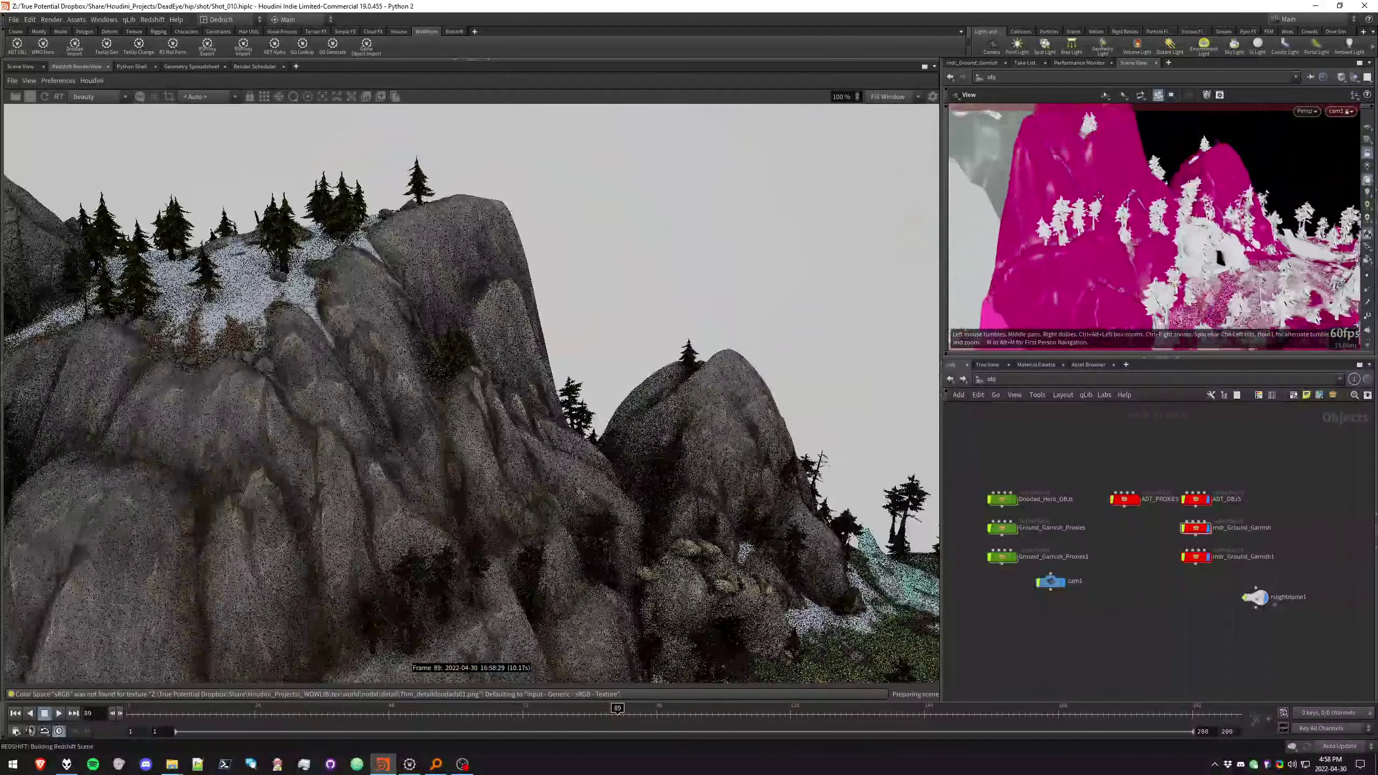
pyautogui.moveTo(1101, 196); pyautogui.dragTo(1242, 216, button='right')
pyautogui.moveTo(1242, 217); pyautogui.dragTo(1107, 190)
pyautogui.moveTo(1107, 191); pyautogui.dragTo(1141, 180, button='right')
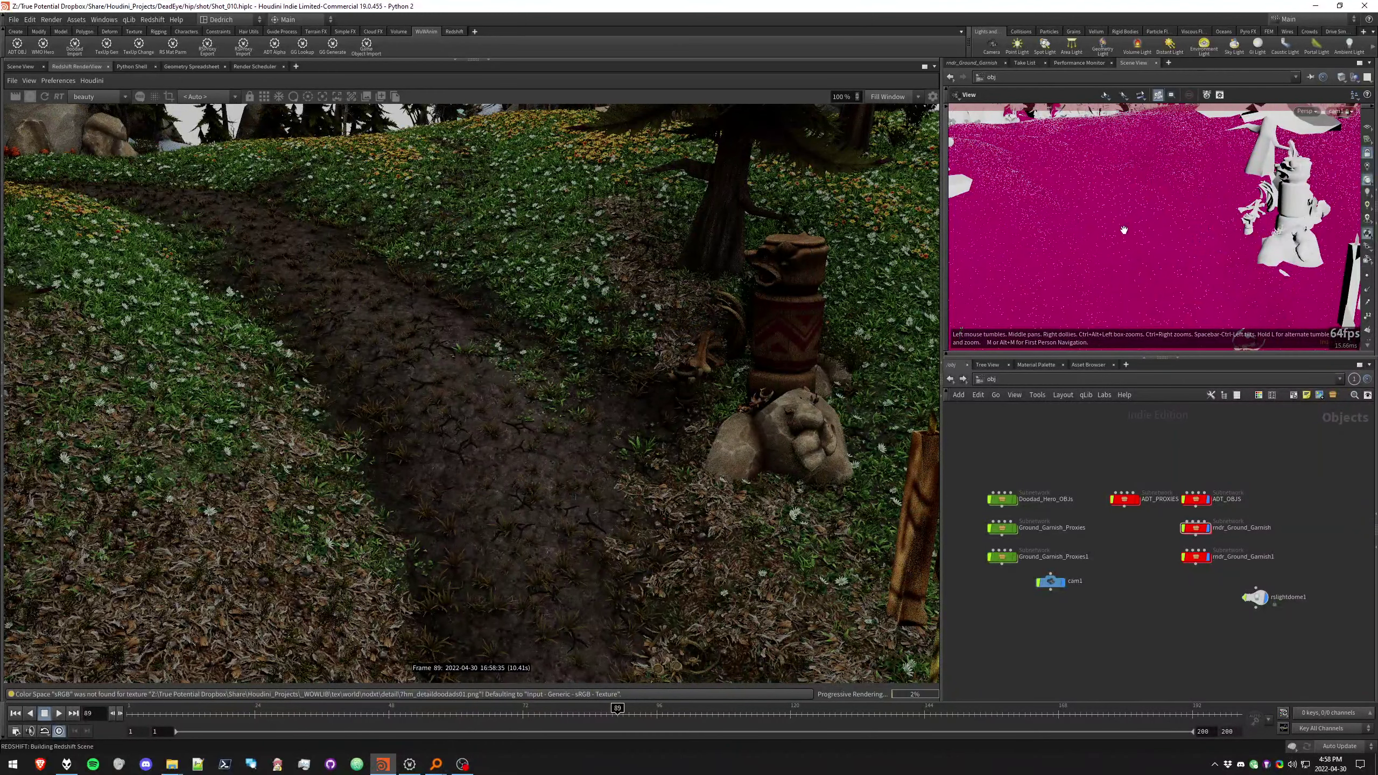
# Inspect the scatter density and sensitivity parameters of the rndr_Ground_Garnish1 and rndr_Ground_Garnish subnetworks
pyautogui.moveTo(1180, 575); pyautogui.dragTo(1172, 578)
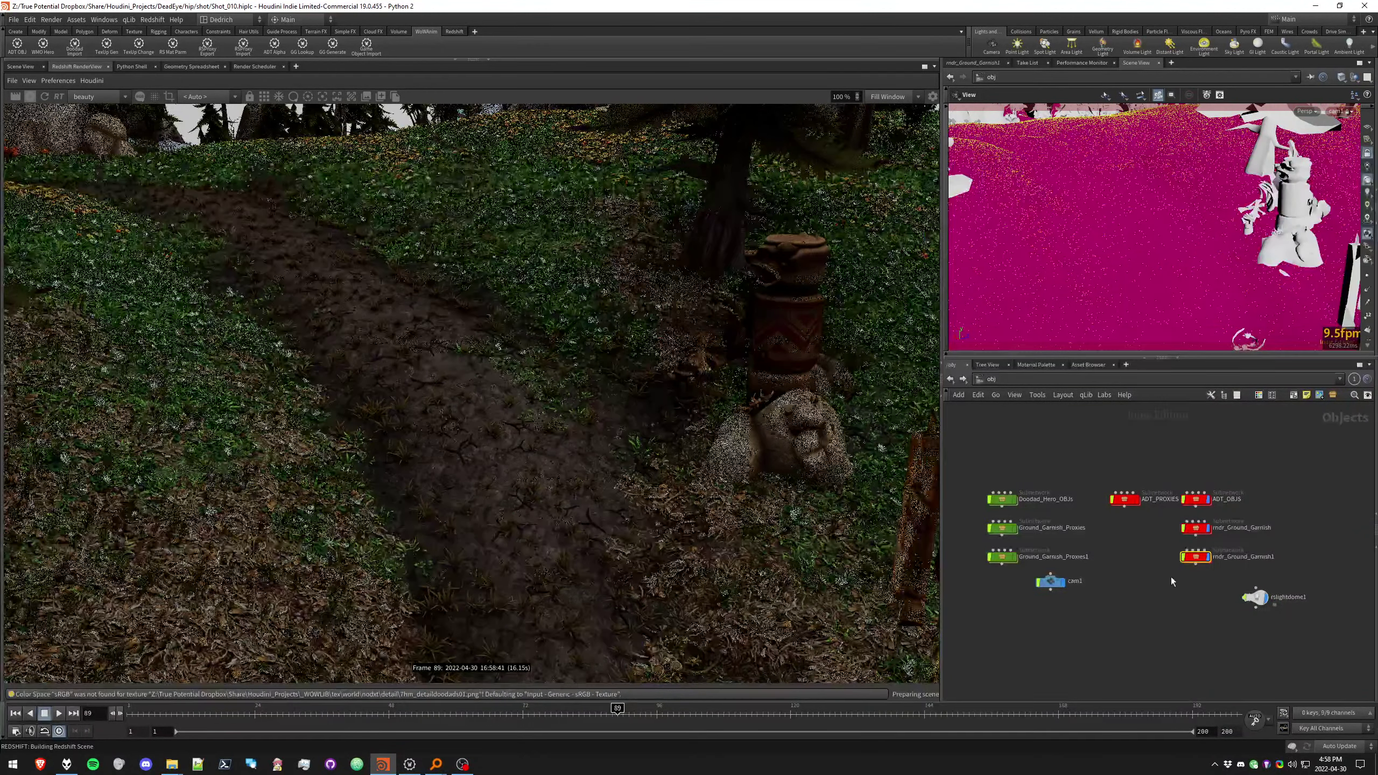
pyautogui.press('p')
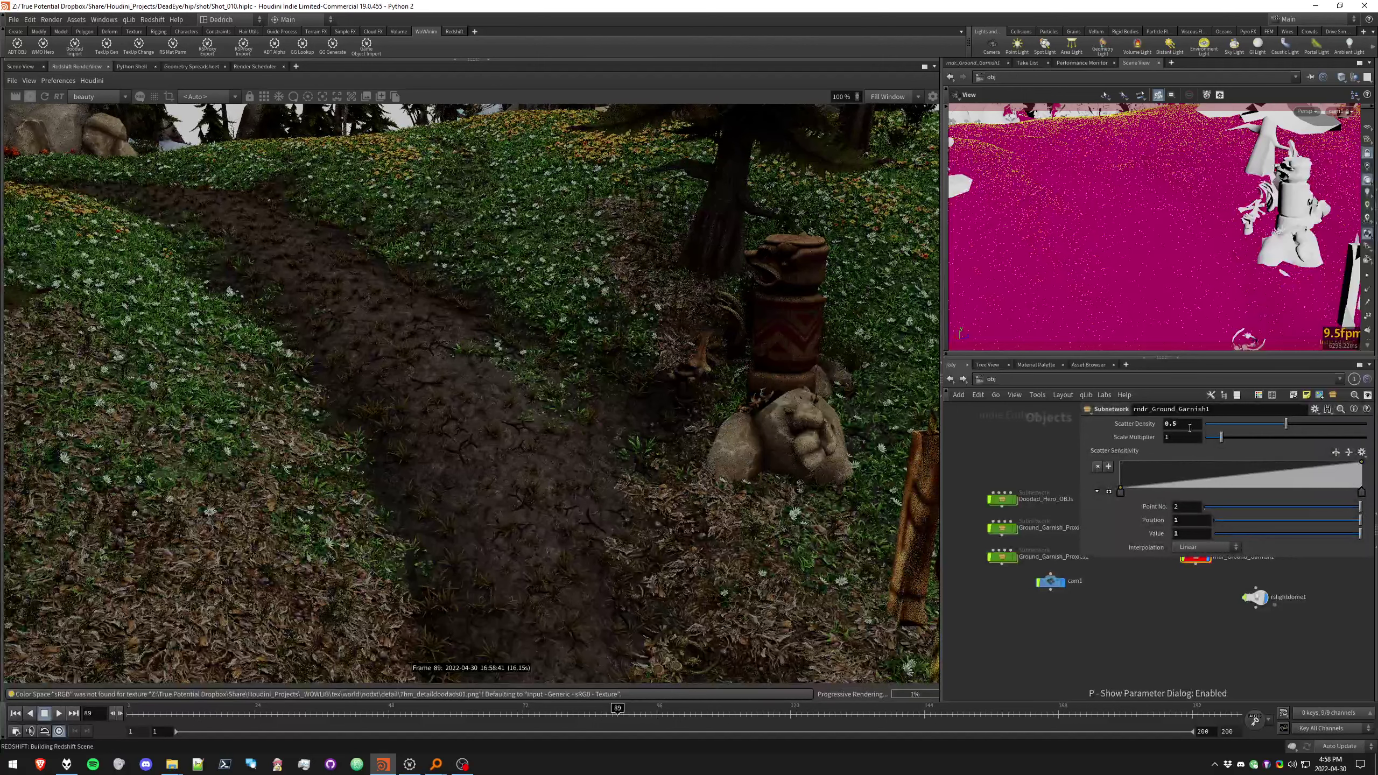
pyautogui.press('p')
pyautogui.moveTo(1183, 541); pyautogui.dragTo(1182, 541)
pyautogui.press('p')
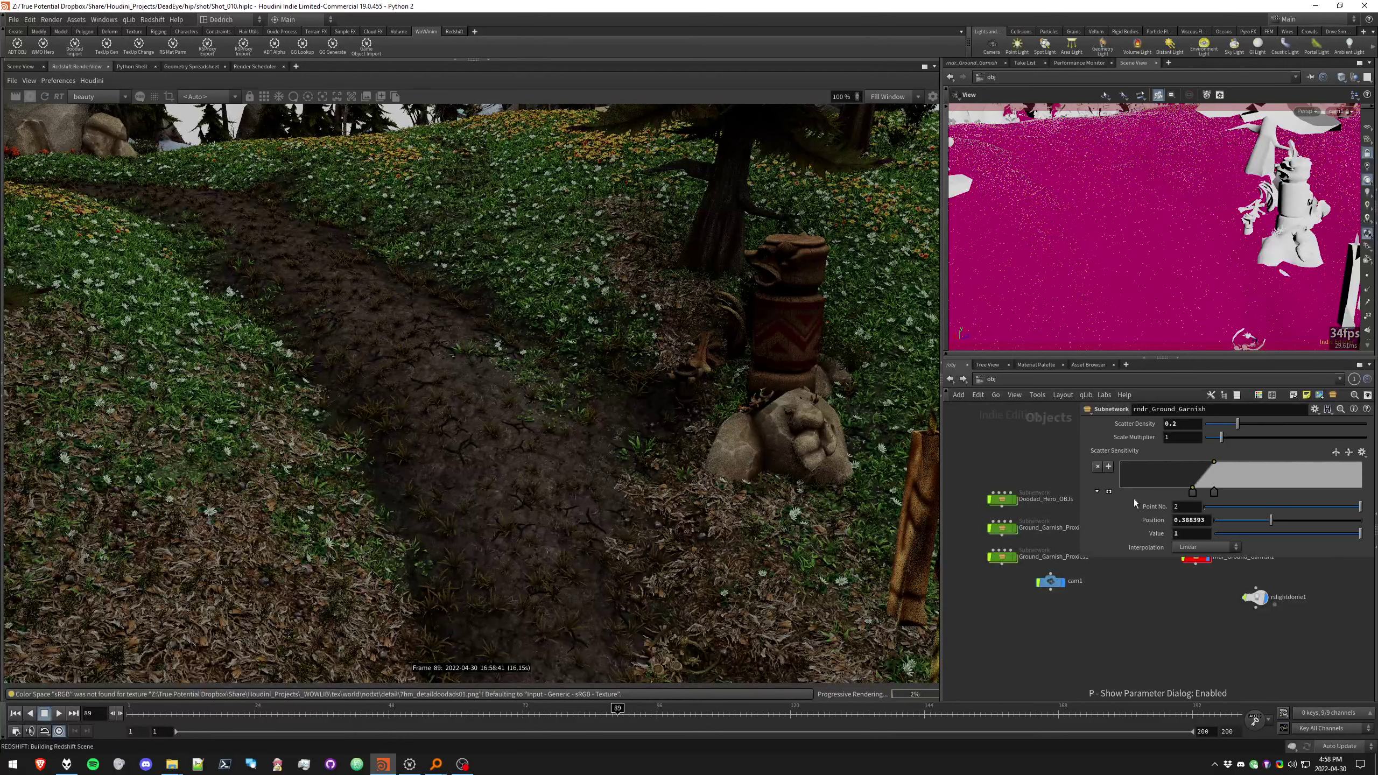
pyautogui.press('p')
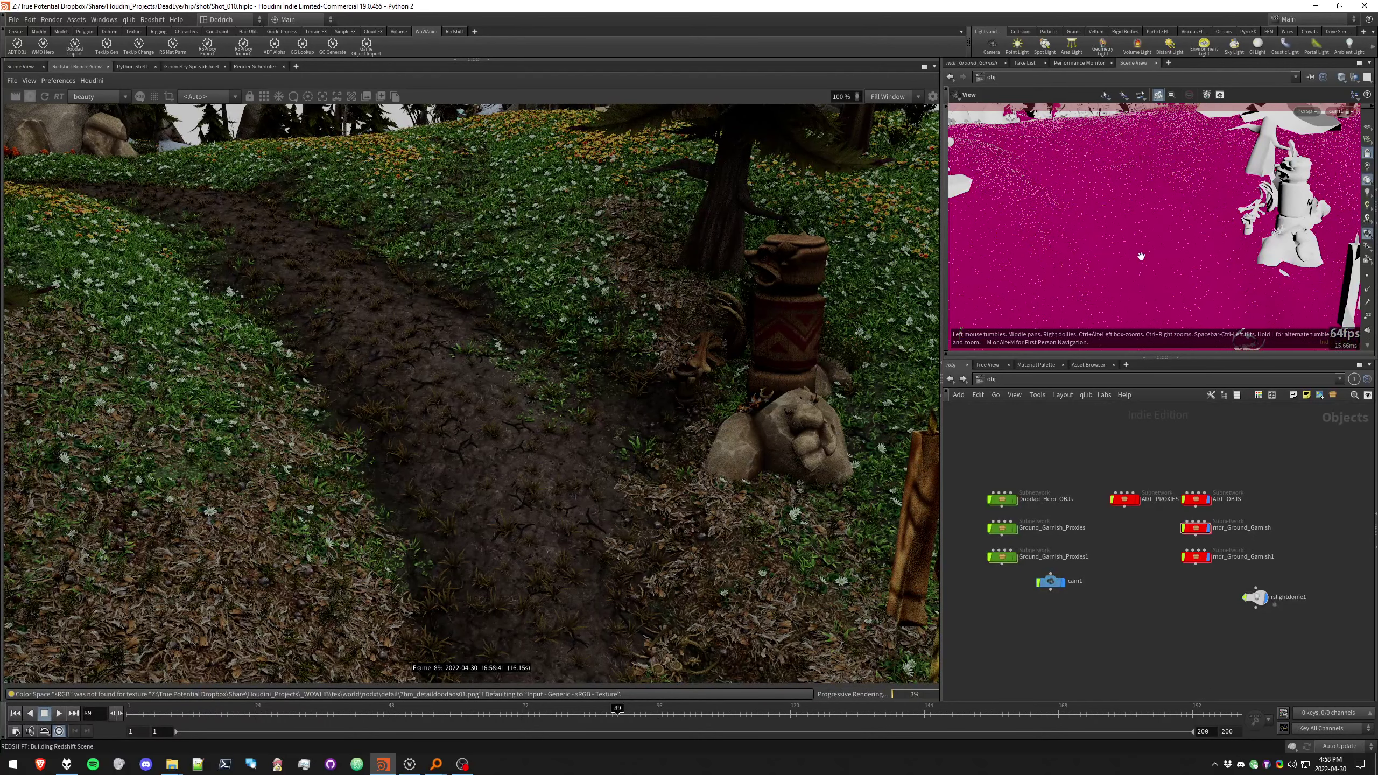
# Move the camera over the path and cave clearing, ending close to the tent entrance, to examine the scattered grass and flowers
pyautogui.moveTo(1133, 234); pyautogui.dragTo(1144, 188, button='right')
pyautogui.moveTo(1145, 187); pyautogui.dragTo(1187, 237)
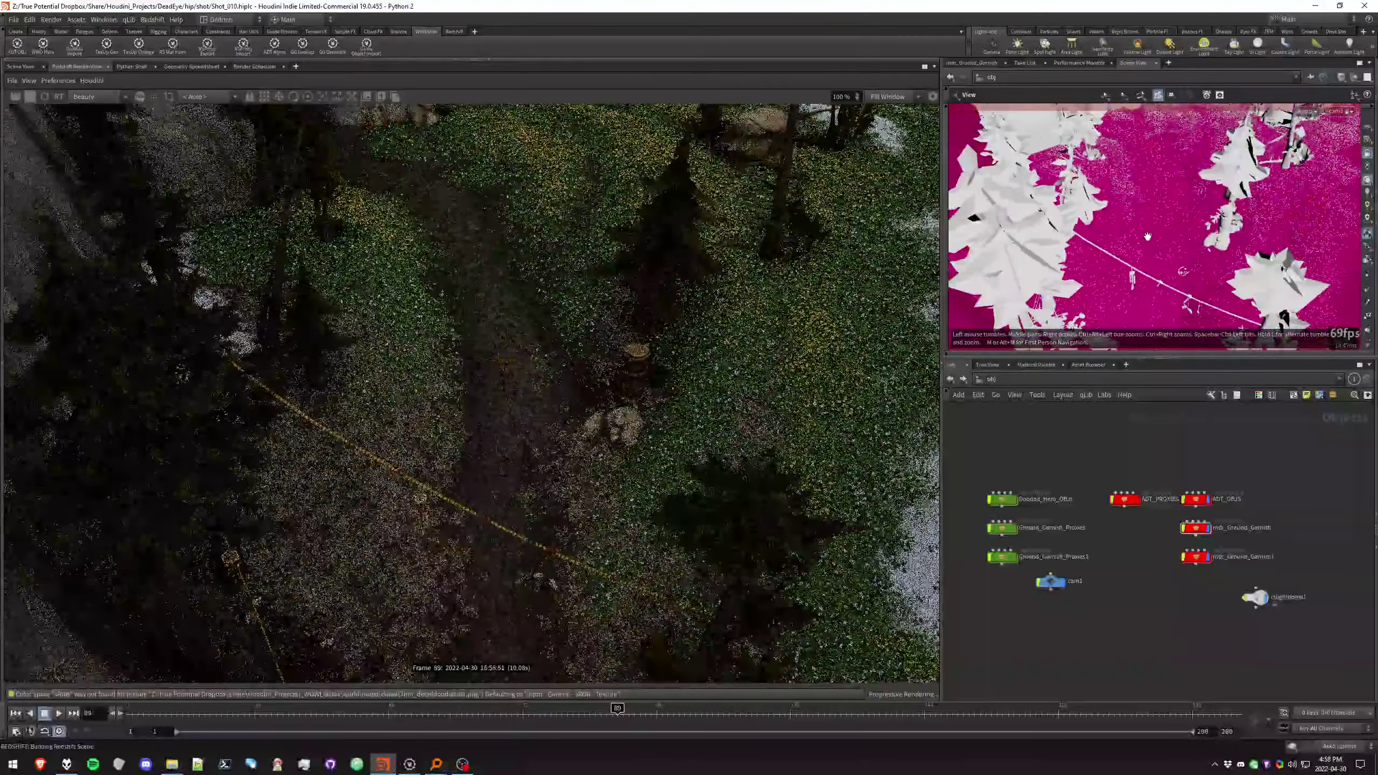
pyautogui.moveTo(1153, 258); pyautogui.dragTo(1069, 237)
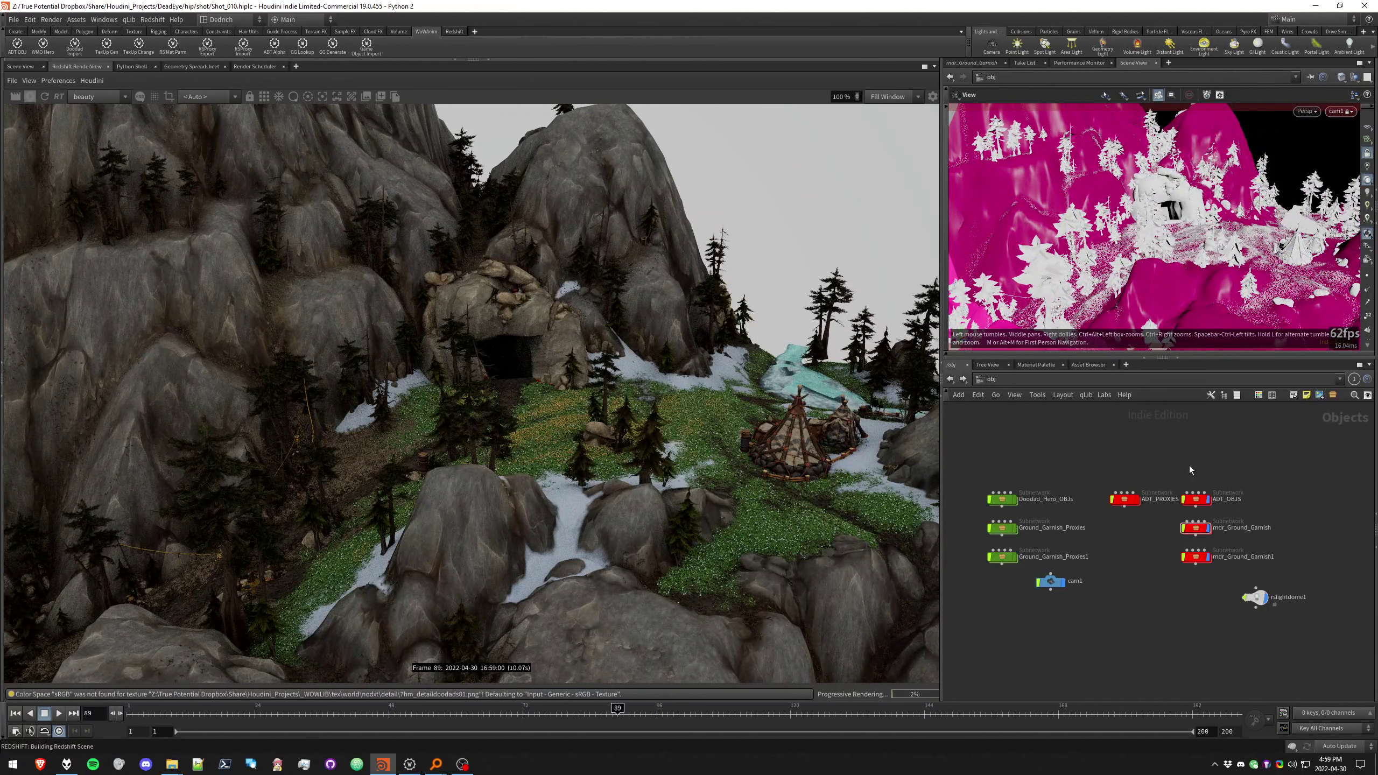
pyautogui.scroll(3, 1183, 540)
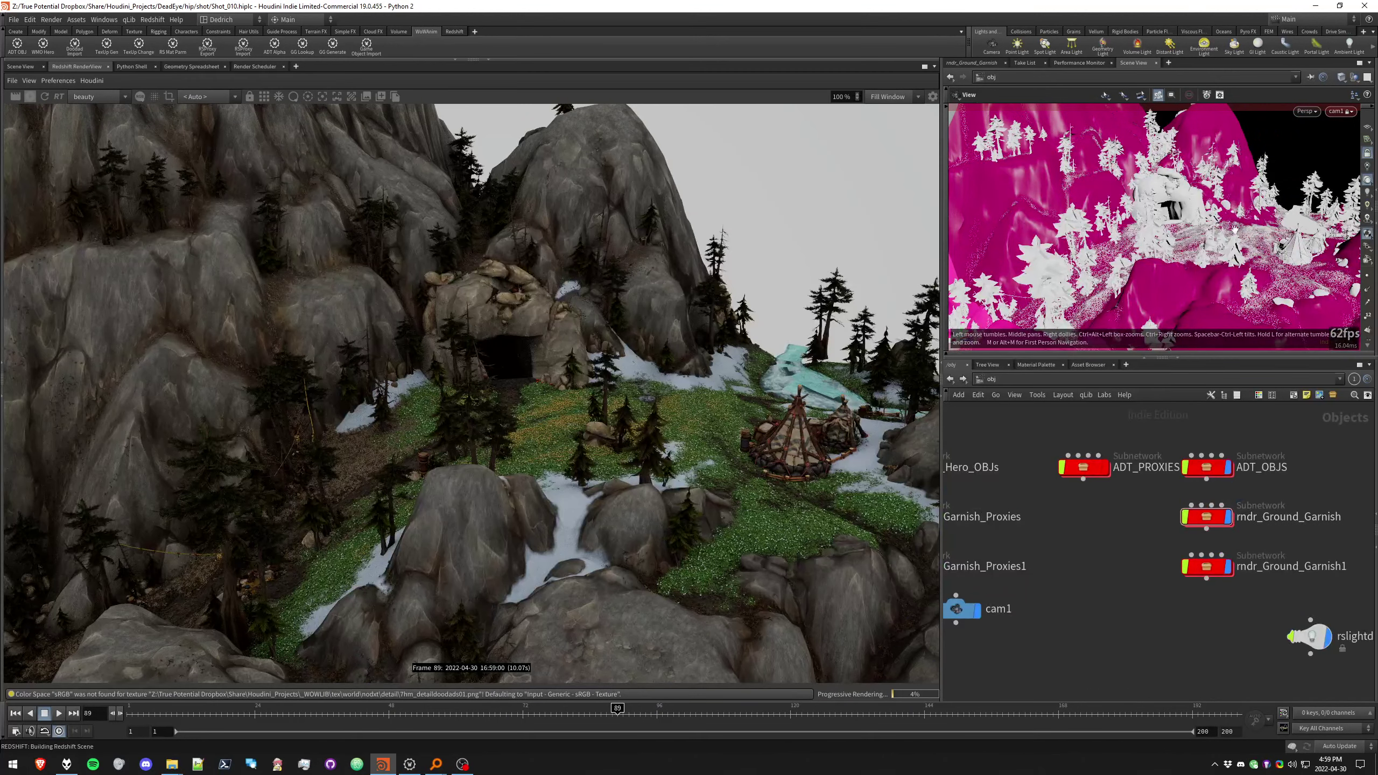
pyautogui.moveTo(1123, 251); pyautogui.dragTo(1143, 264, button='right')
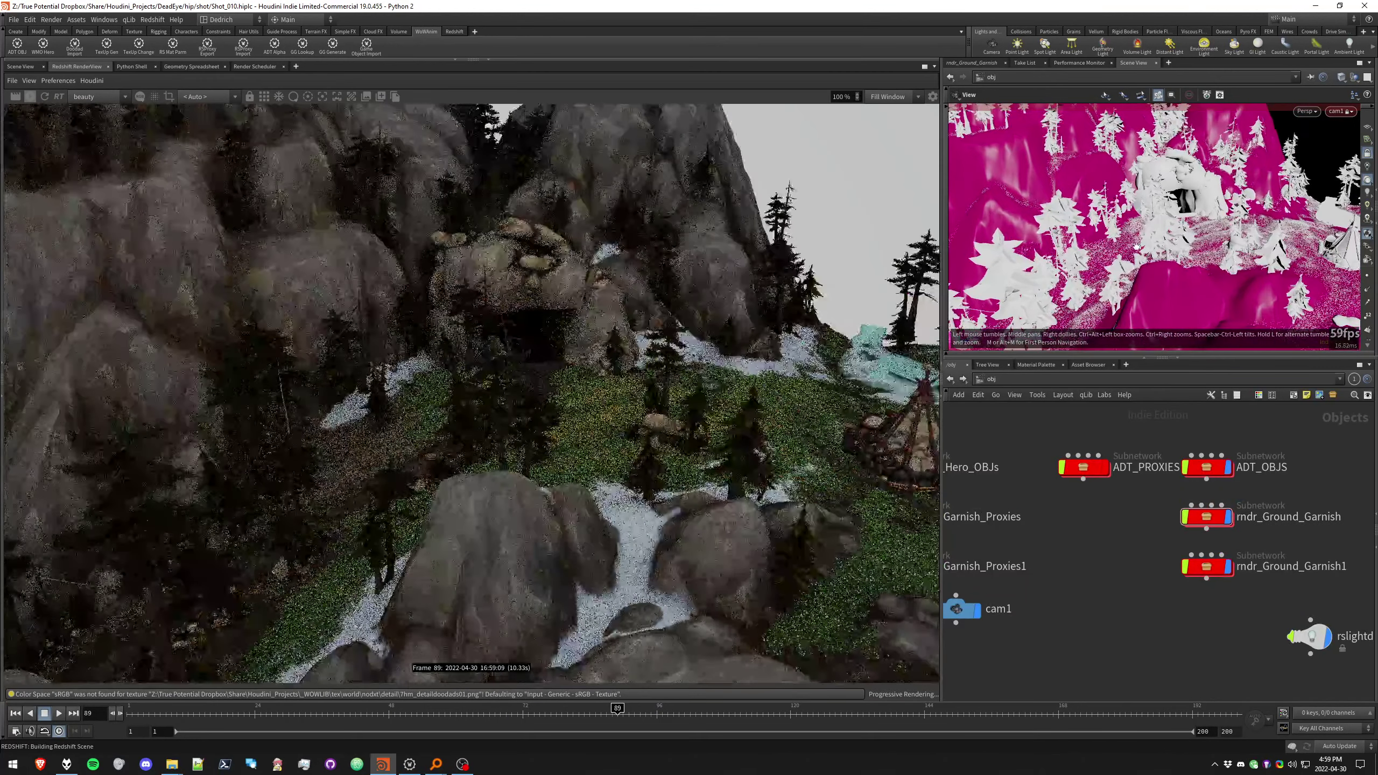
pyautogui.moveTo(1282, 257); pyautogui.dragTo(1132, 245, button='middle')
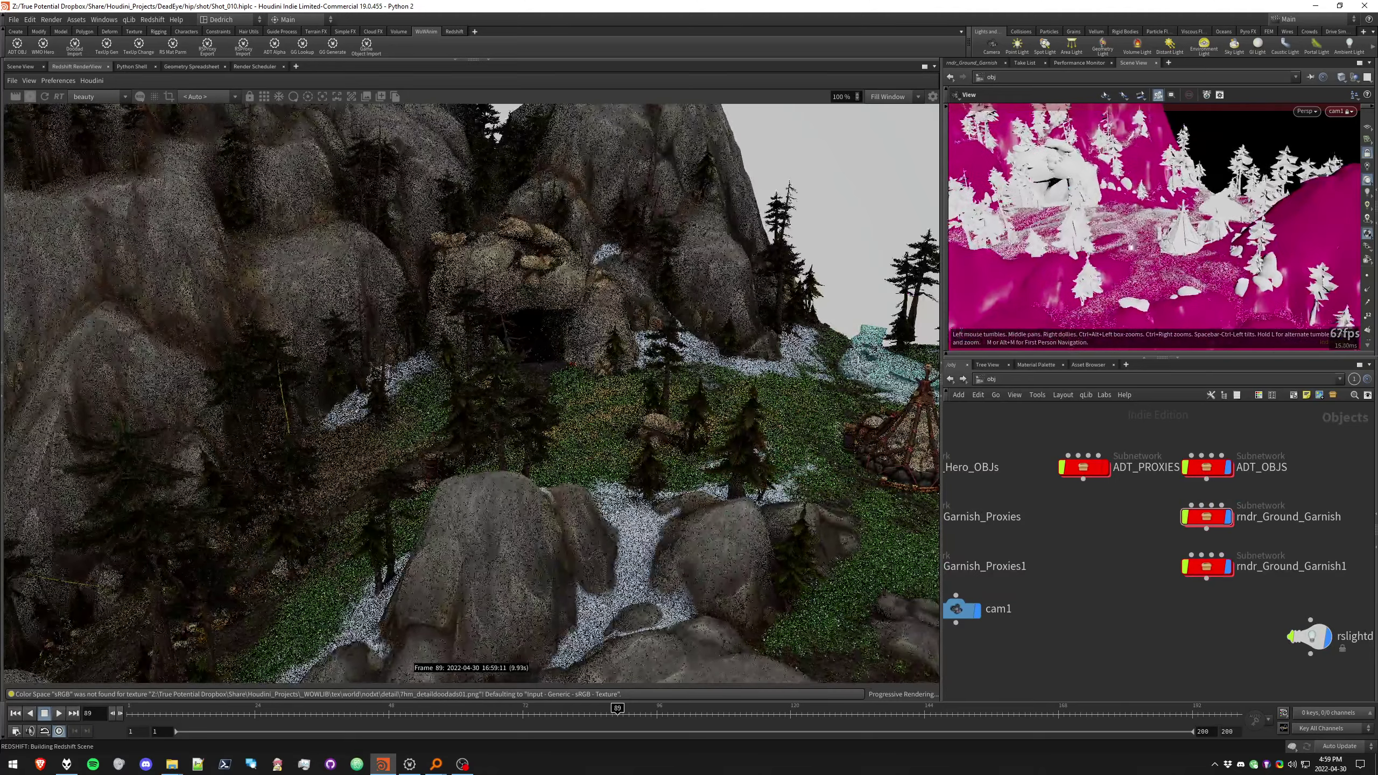
pyautogui.moveTo(1132, 245); pyautogui.dragTo(1161, 271, button='right')
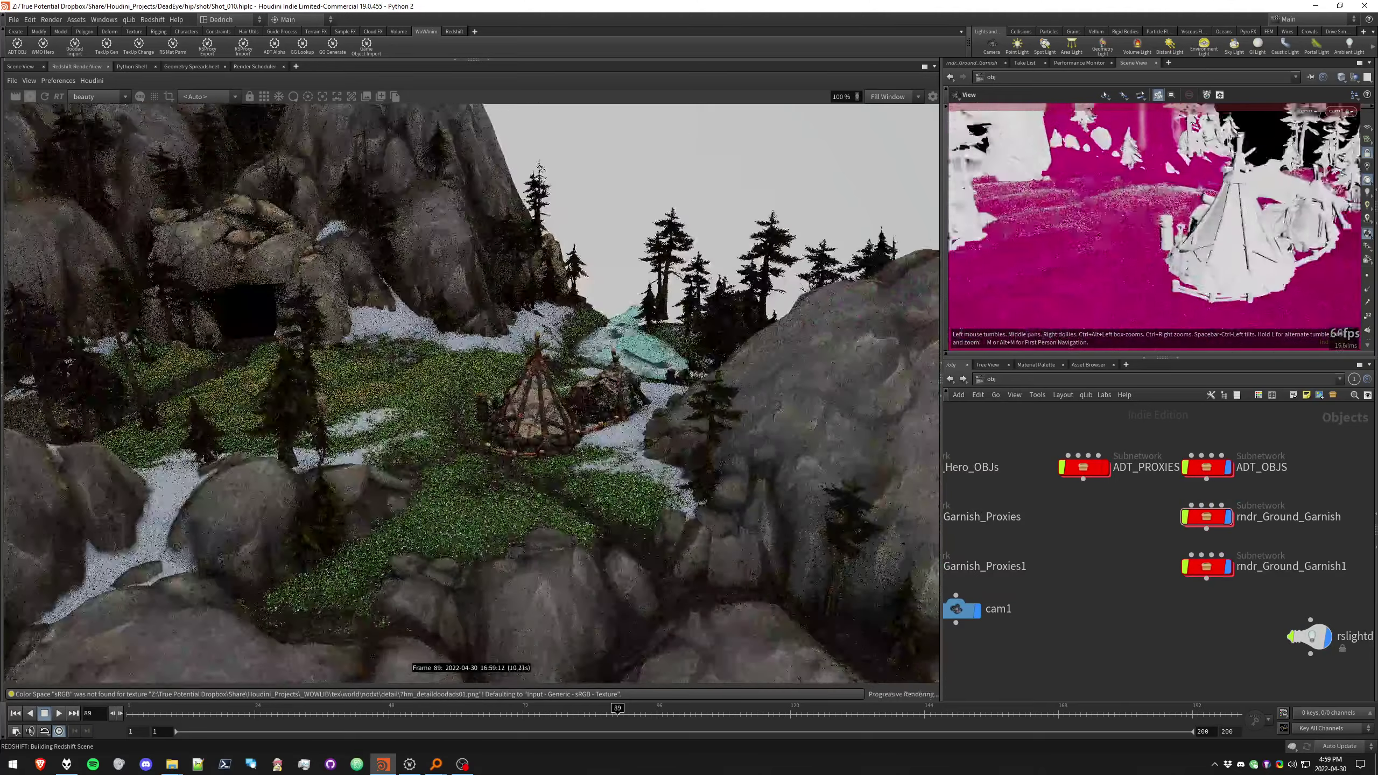
pyautogui.moveTo(1286, 287); pyautogui.dragTo(1136, 235)
pyautogui.moveTo(1137, 234); pyautogui.dragTo(1174, 238, button='right')
pyautogui.moveTo(1174, 238); pyautogui.dragTo(1139, 250)
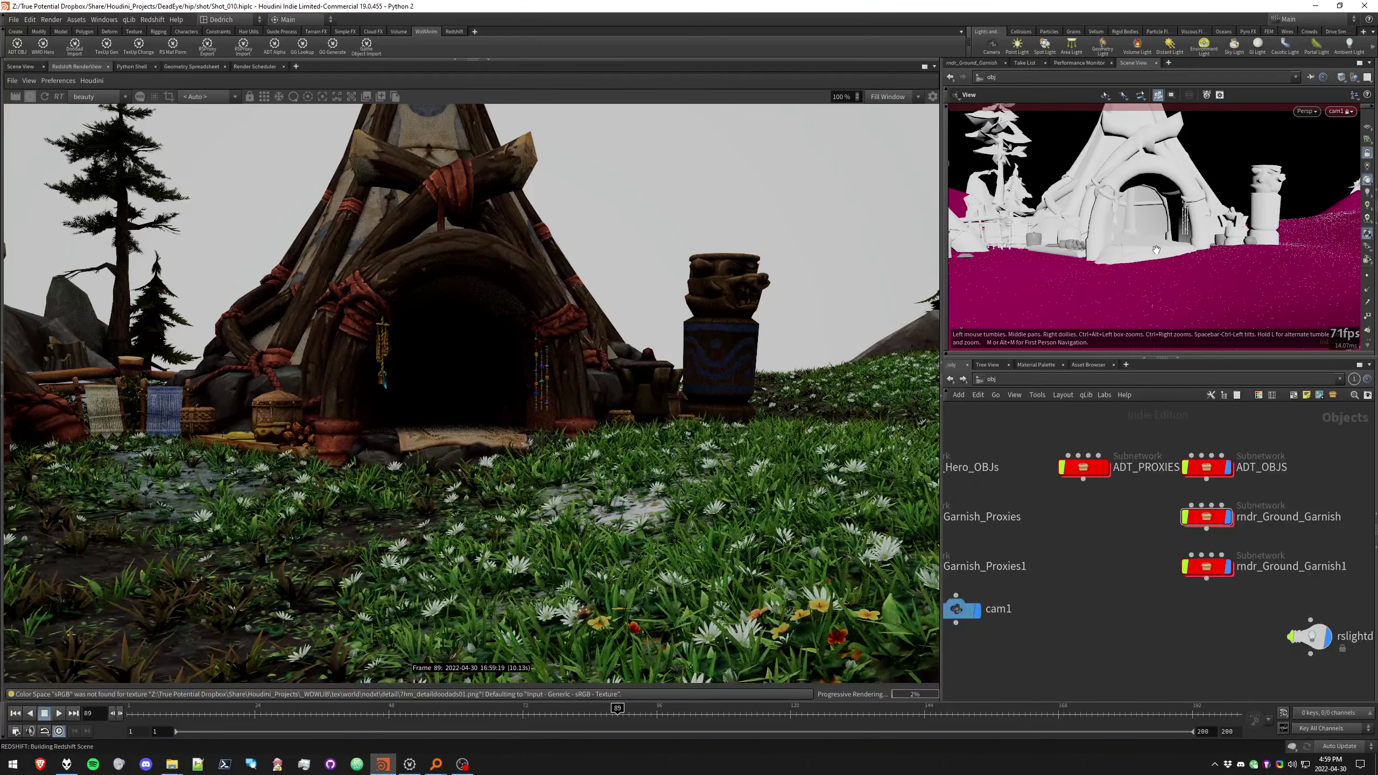
# Set the Redshift dome light's exposure to about 0.59
pyautogui.click(1288, 639)
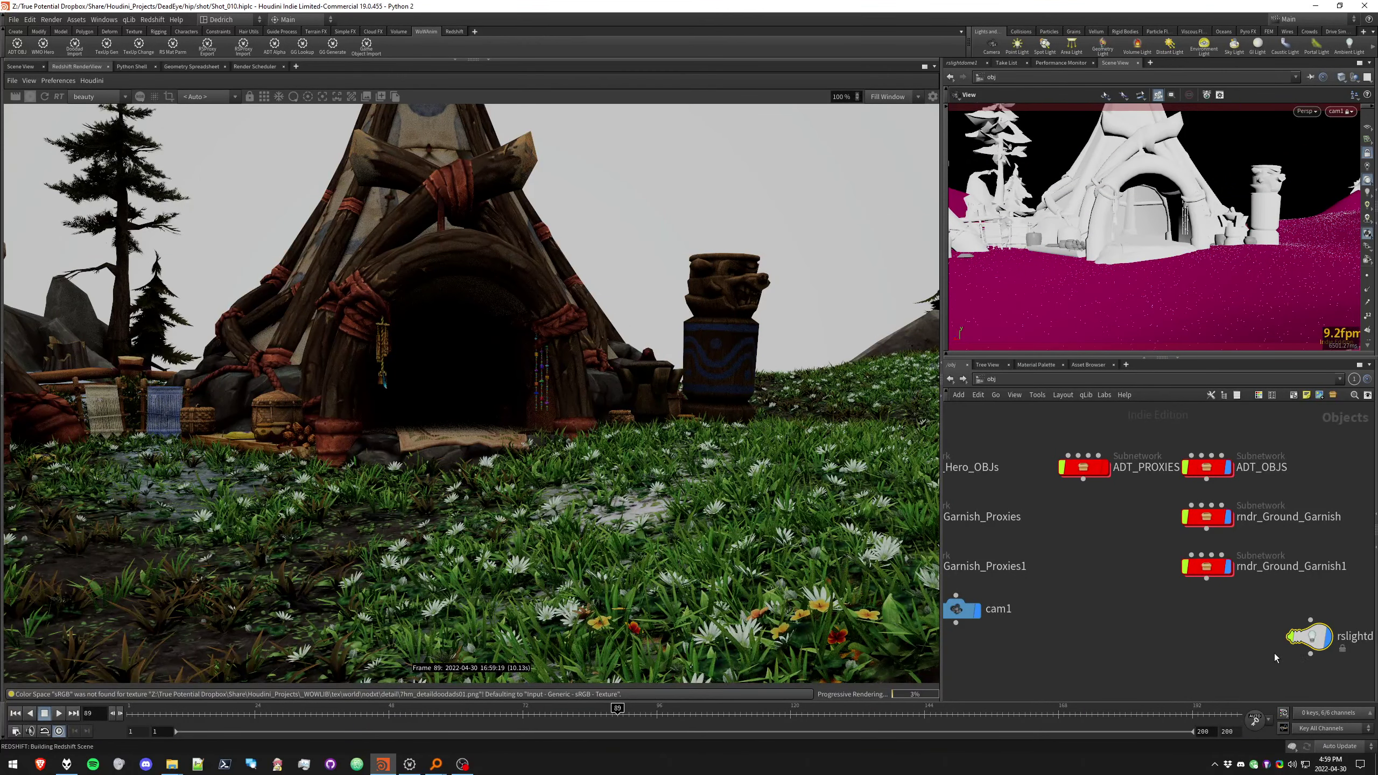
pyautogui.press('p')
pyautogui.click(1127, 424)
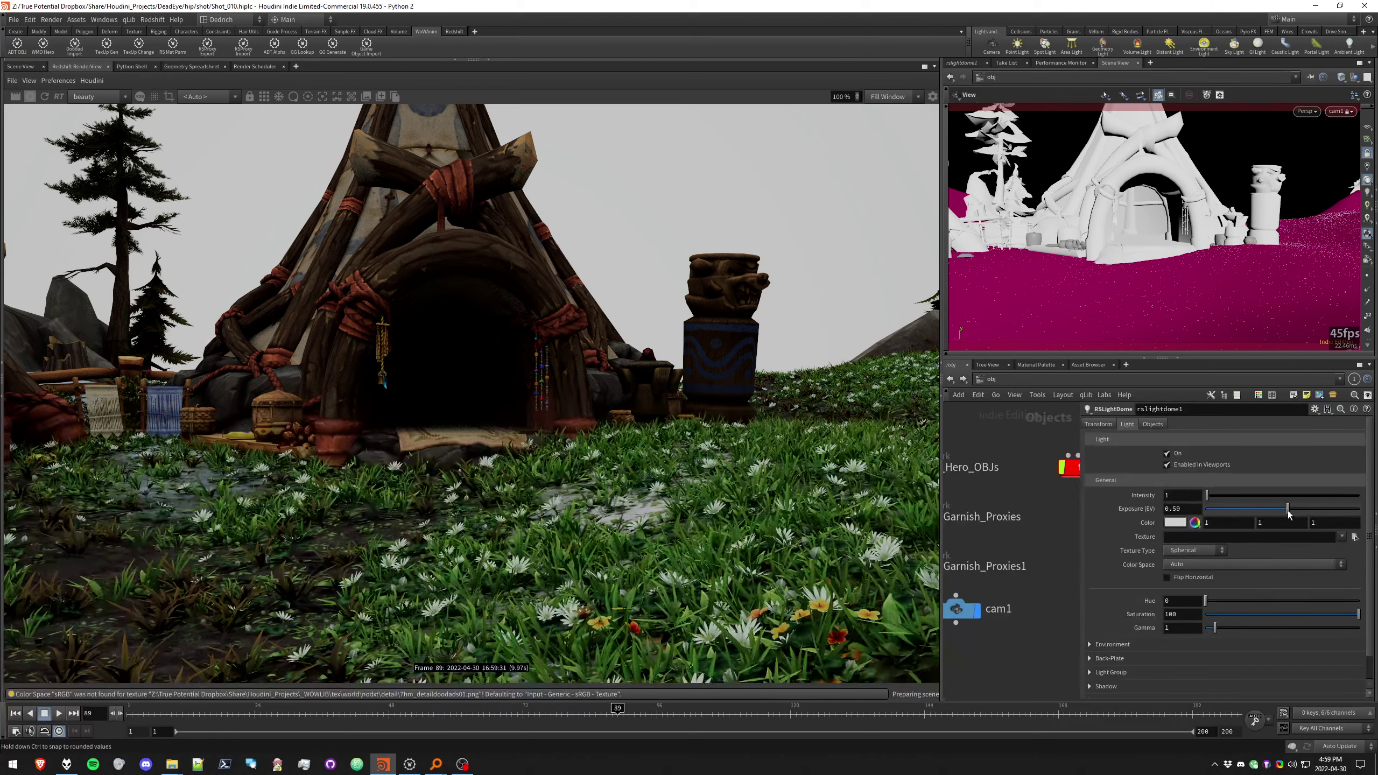
pyautogui.press('p')
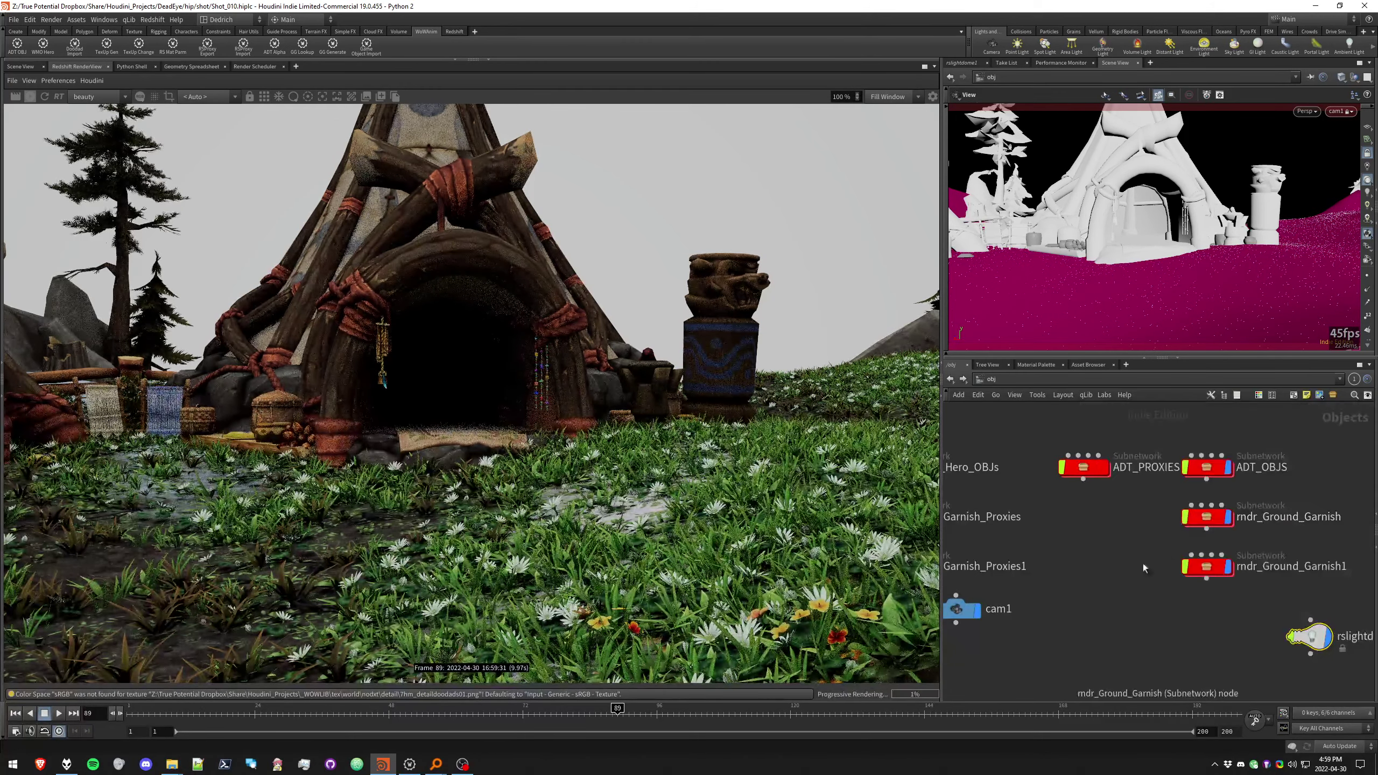
# Orbit around the two tents and follow the dirt path past the water and totem, examining the rendered garnish along it
pyautogui.moveTo(1159, 295); pyautogui.dragTo(1100, 290)
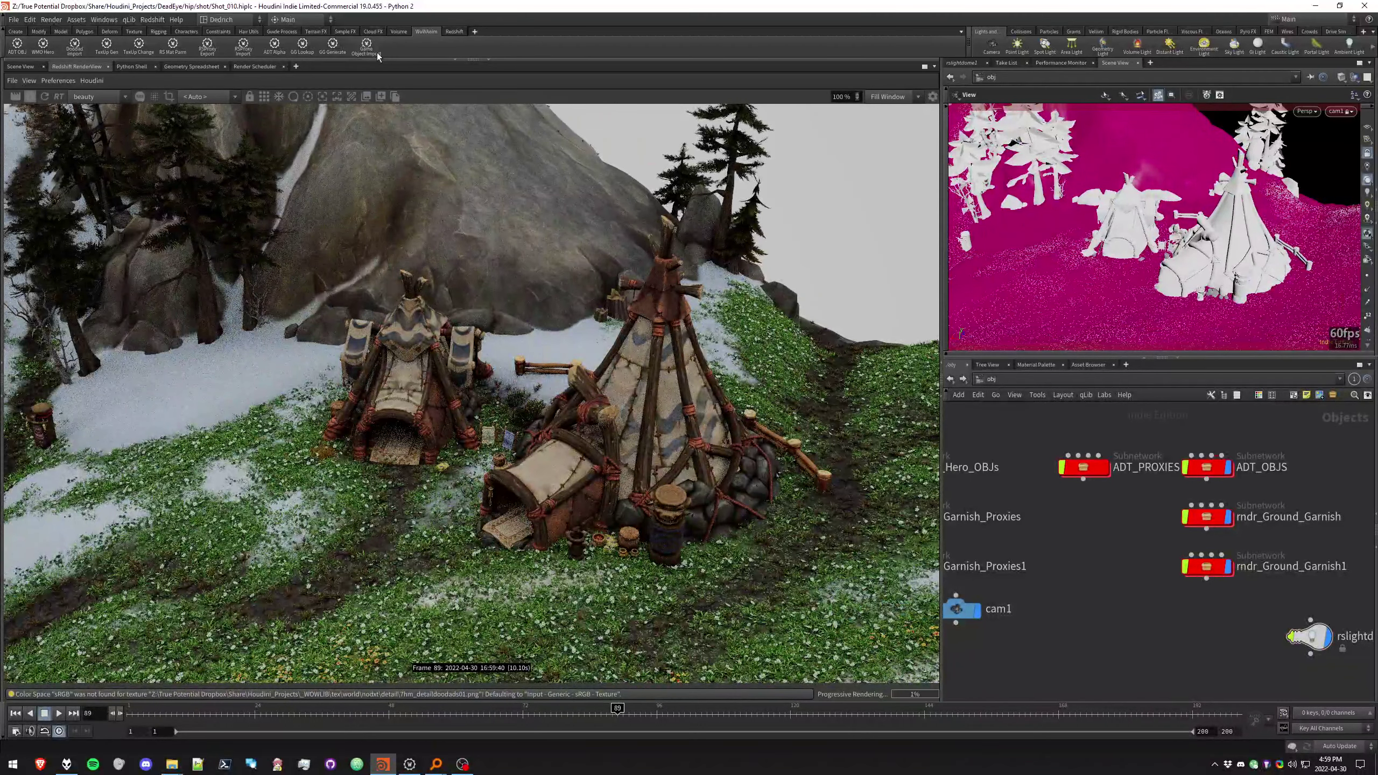
pyautogui.moveTo(1137, 306); pyautogui.dragTo(1219, 269, button='middle')
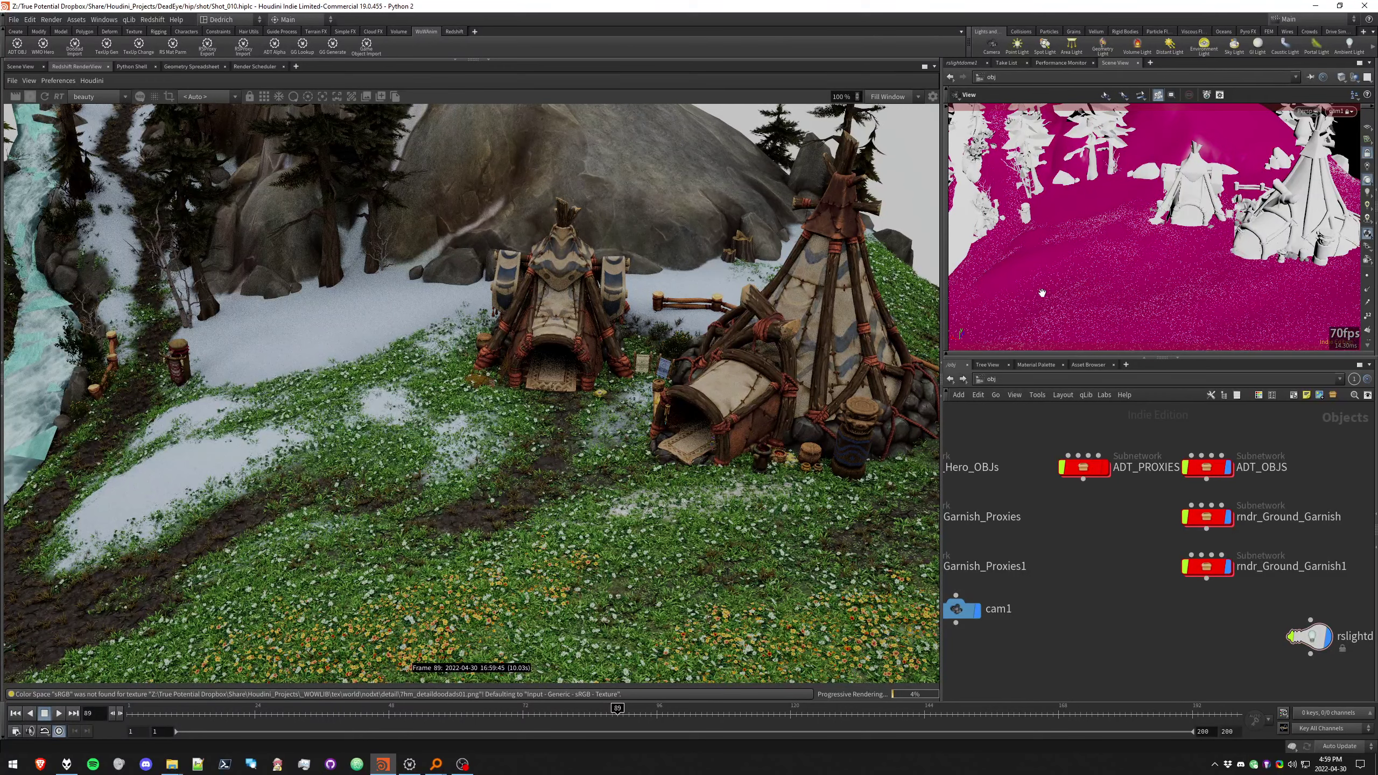
pyautogui.moveTo(1089, 275); pyautogui.dragTo(1260, 261)
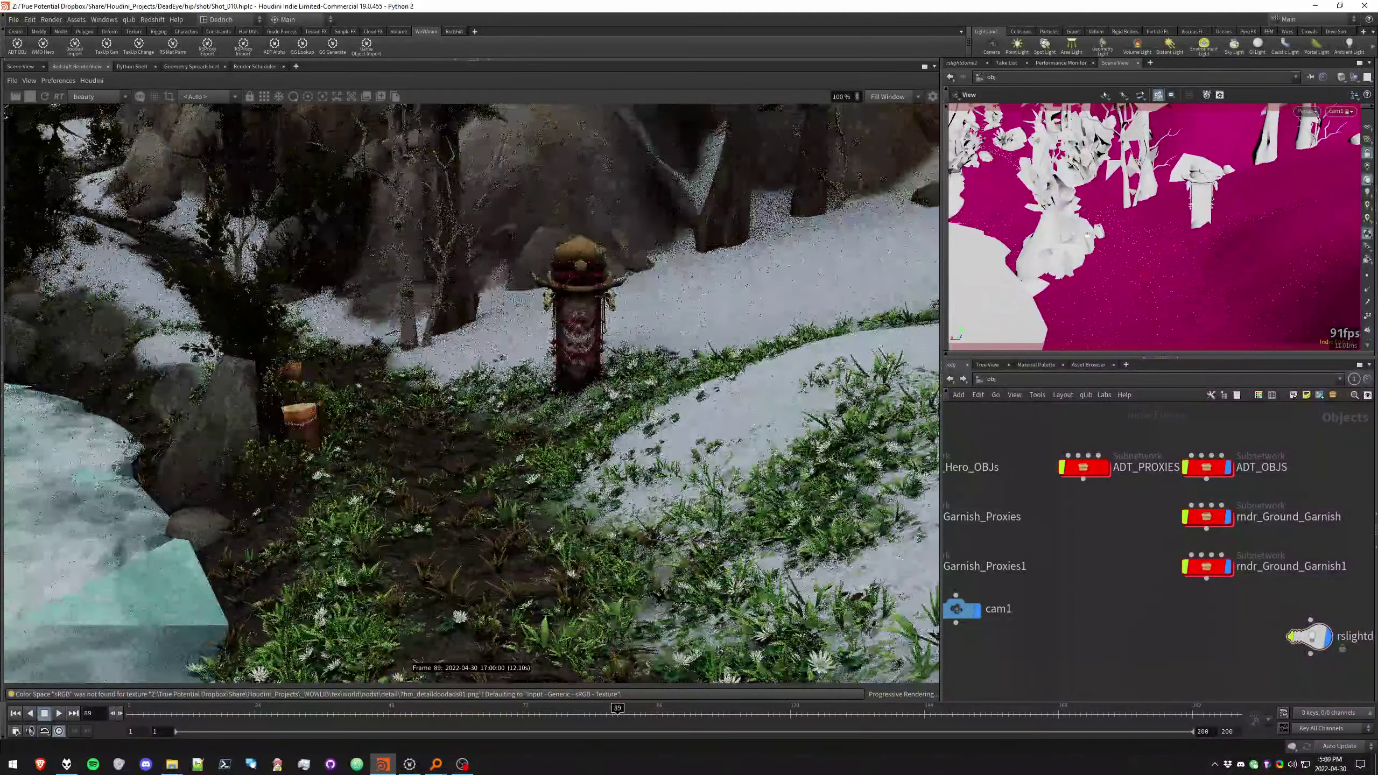
pyautogui.moveTo(1073, 145); pyautogui.dragTo(1155, 215, button='middle')
pyautogui.scroll(6, 1058, 219)
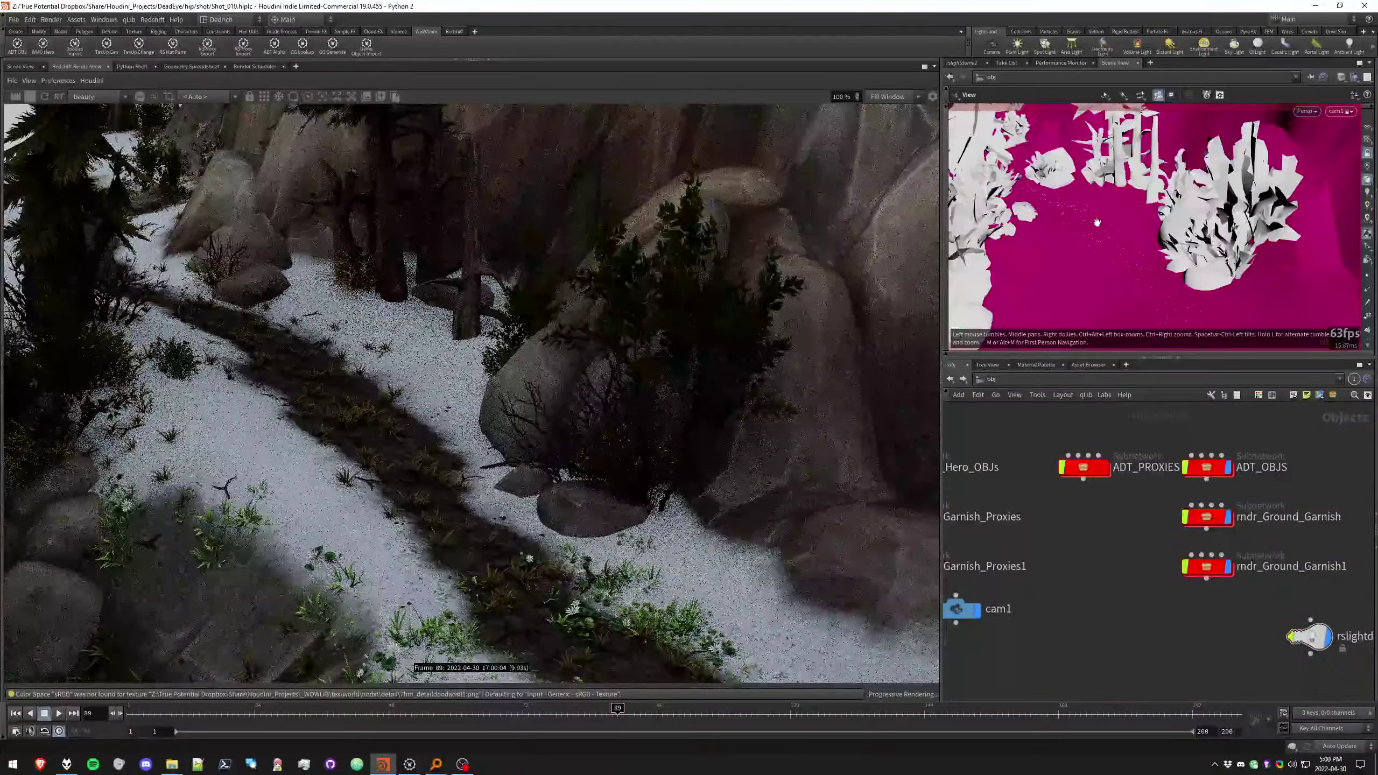
# View the whole mountain from a distance and approach its snowy ridge, examining the rocks, wooden structure and trees in the render
pyautogui.scroll(-12, 1143, 243)
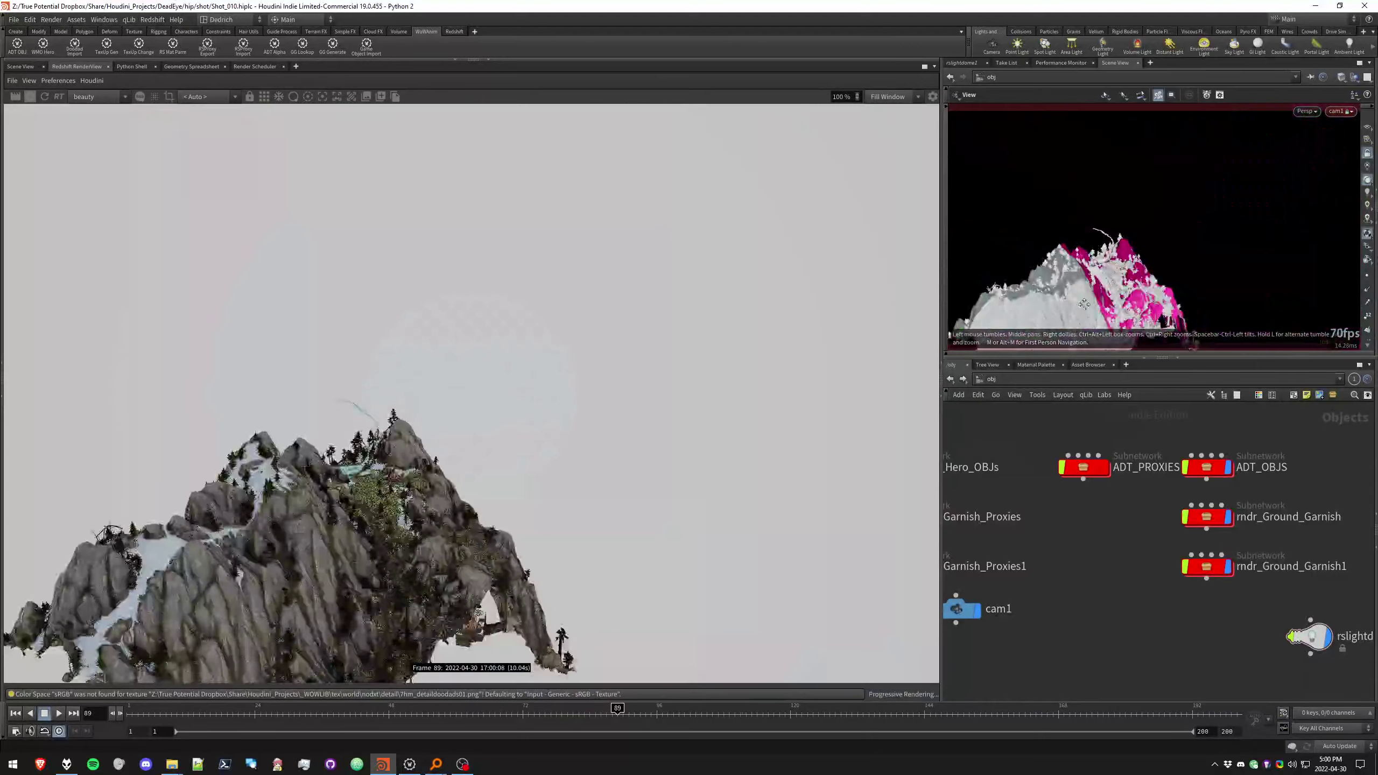
pyautogui.moveTo(1081, 301); pyautogui.dragTo(1142, 240, button='middle')
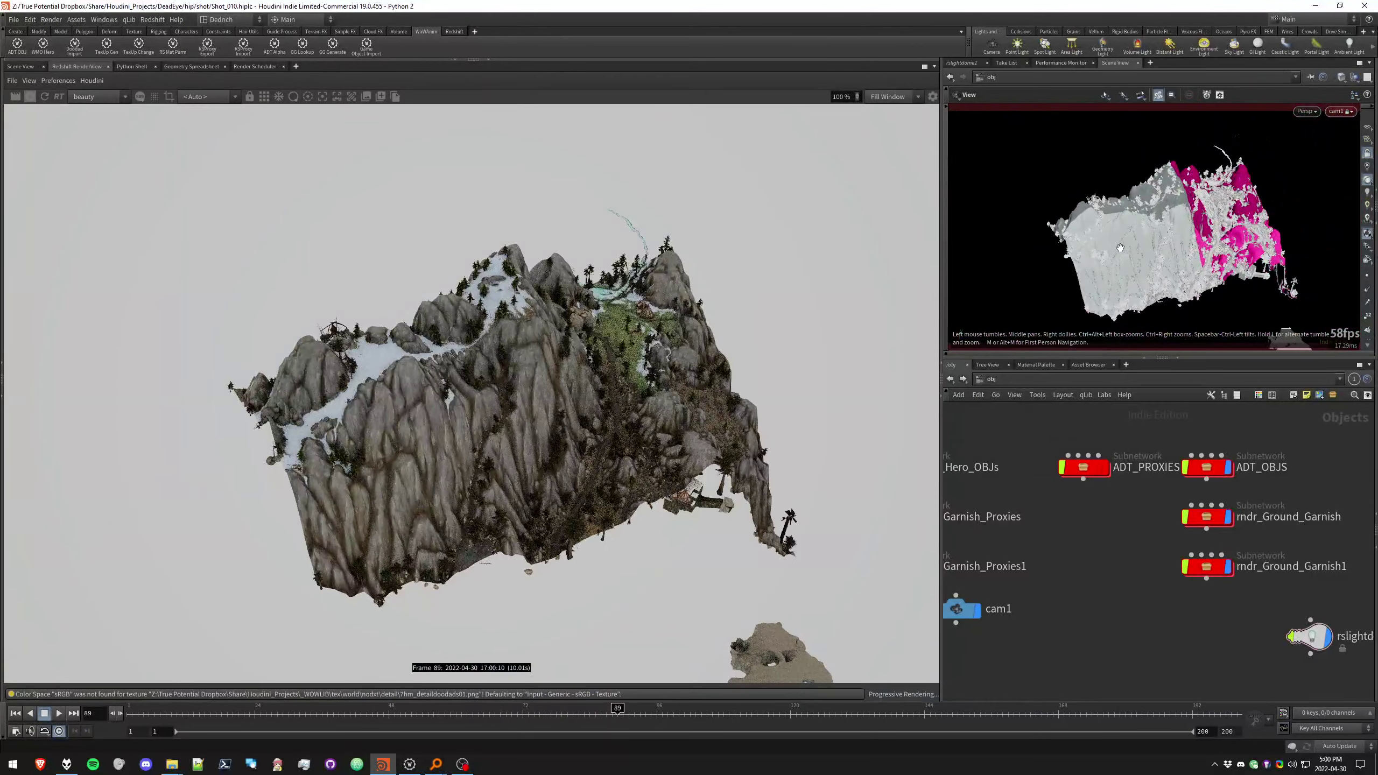
pyautogui.moveTo(1120, 247); pyautogui.dragTo(1322, 247, button='right')
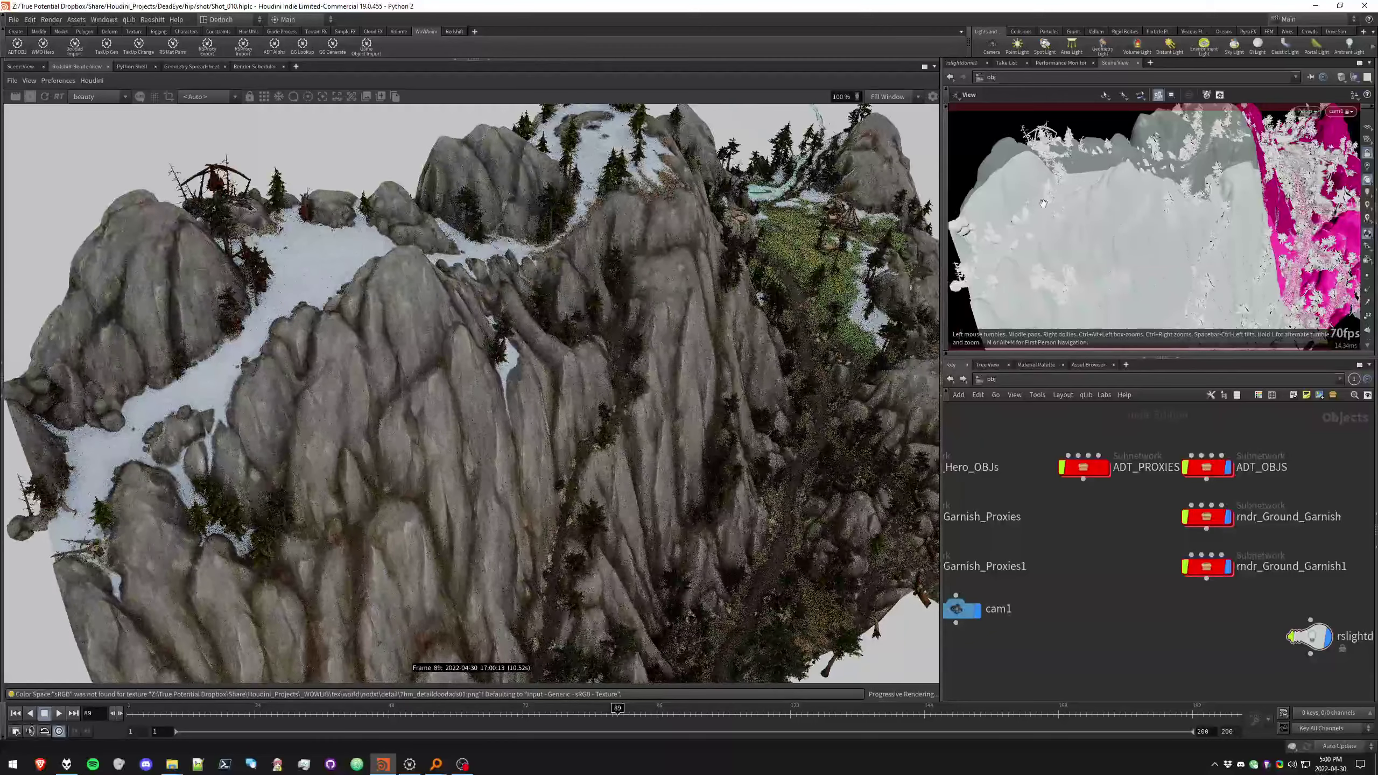
pyautogui.moveTo(1046, 245); pyautogui.dragTo(1191, 173, button='right')
pyautogui.moveTo(1009, 168); pyautogui.dragTo(1110, 237, button='middle')
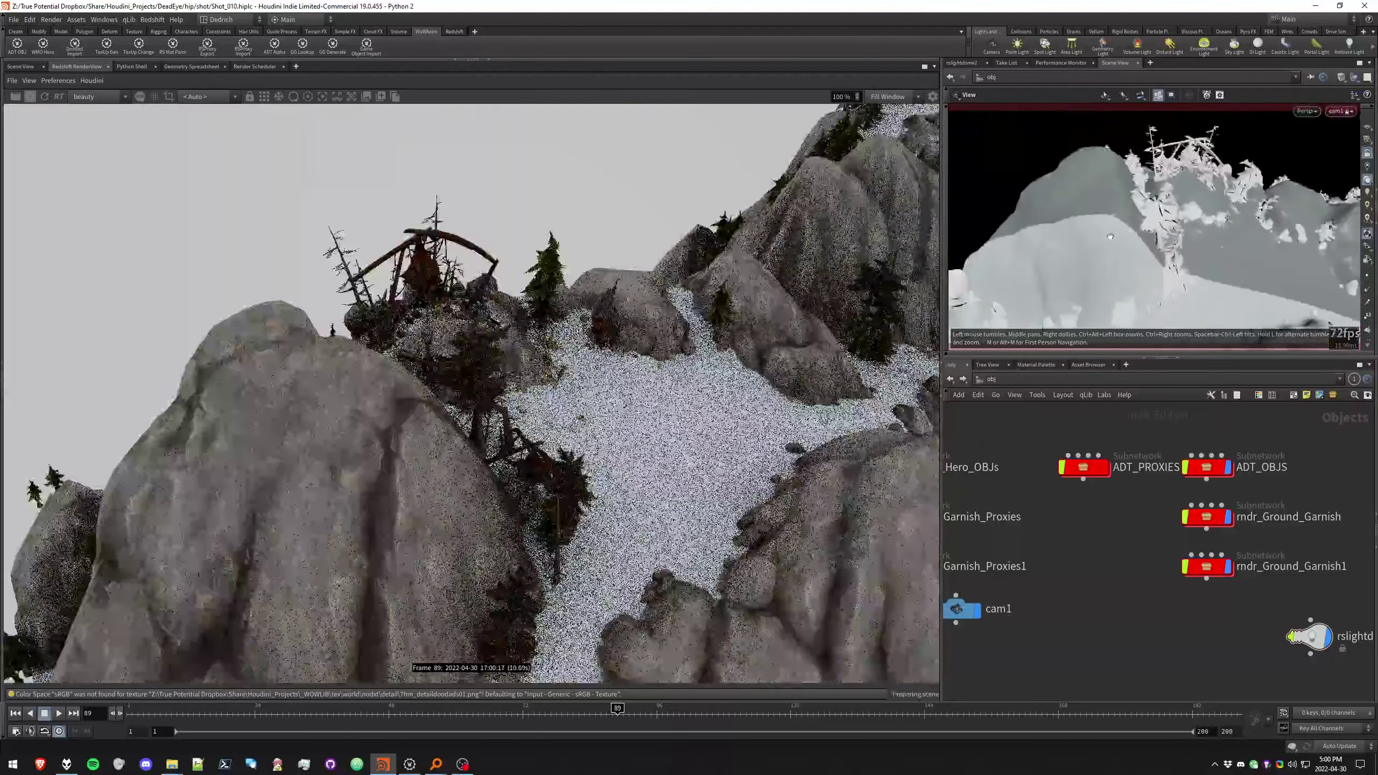
pyautogui.moveTo(1110, 236); pyautogui.dragTo(1128, 246)
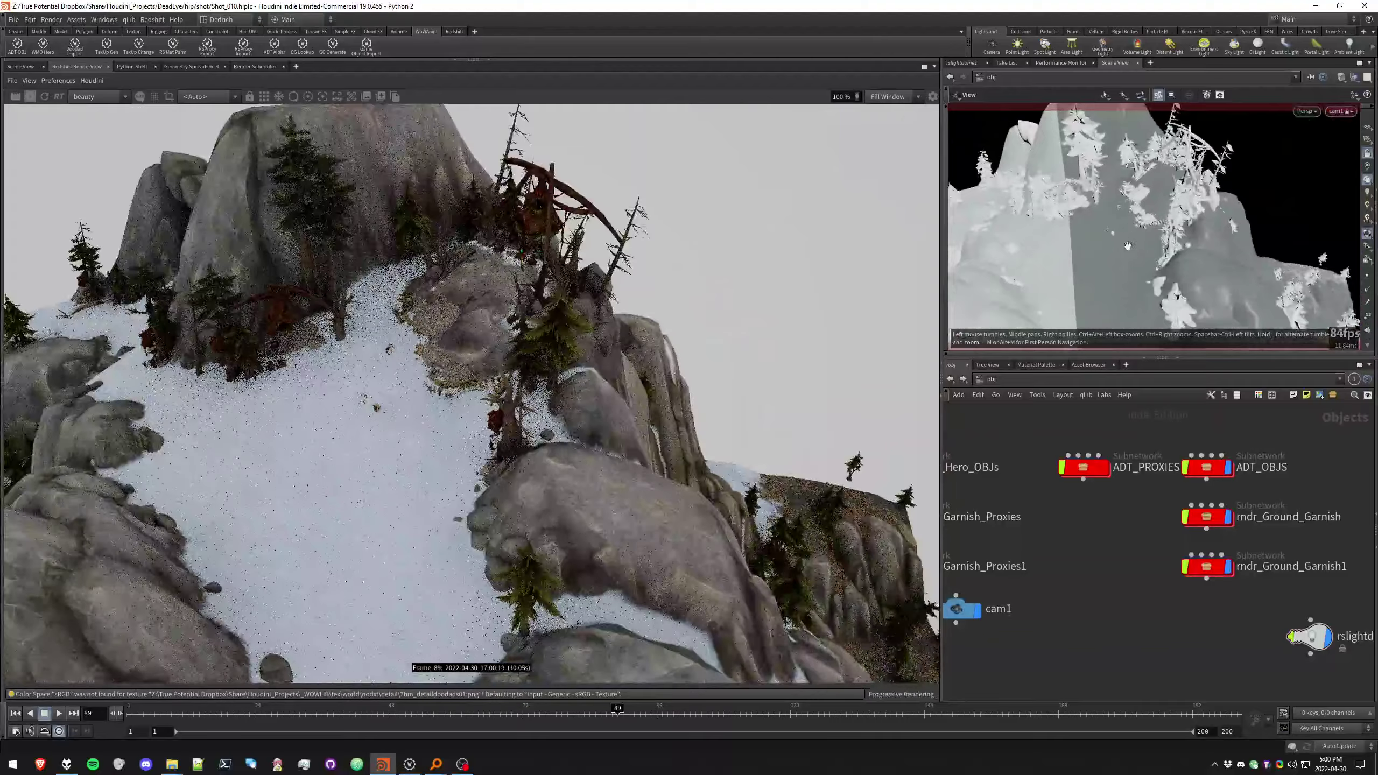
pyautogui.moveTo(1128, 246); pyautogui.dragTo(1132, 229, button='right')
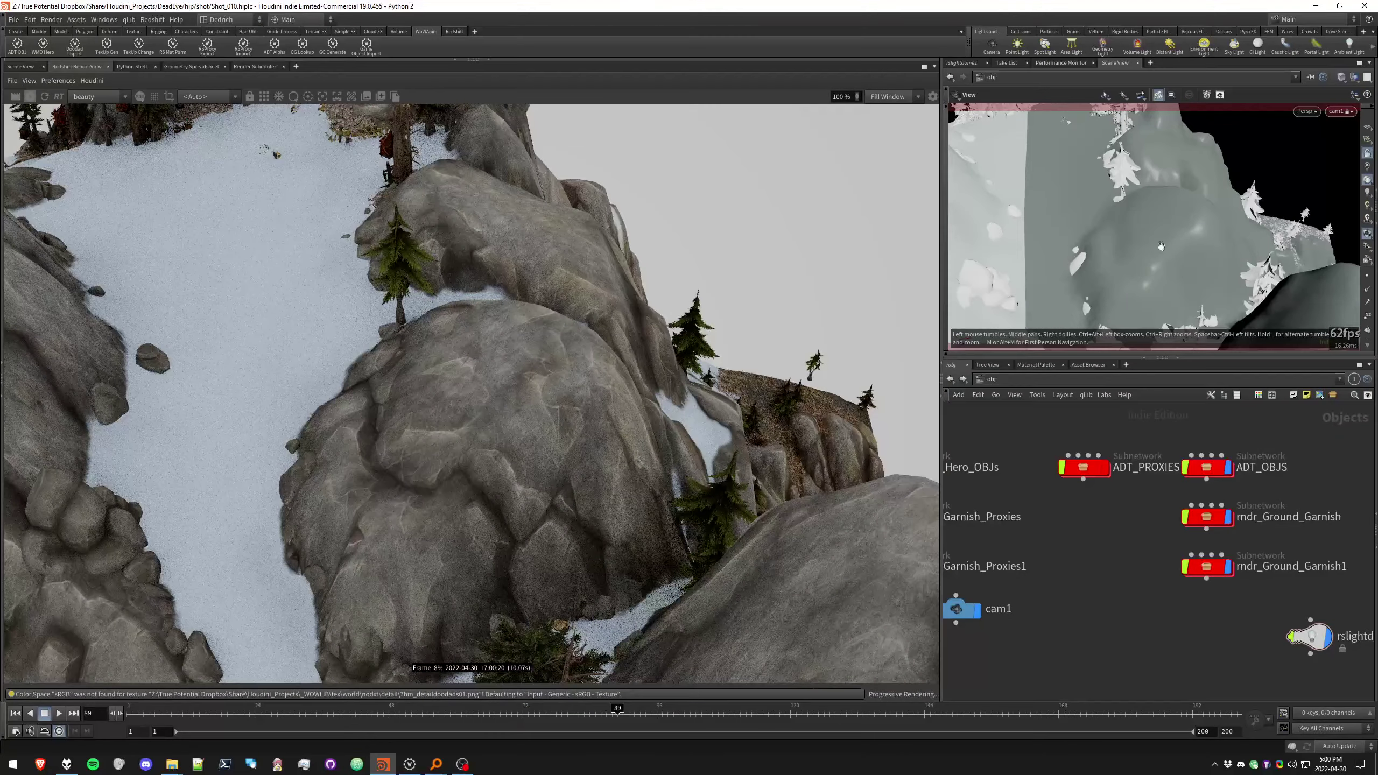
pyautogui.moveTo(1161, 247); pyautogui.dragTo(1101, 276)
pyautogui.moveTo(1101, 282); pyautogui.dragTo(1139, 235, button='right')
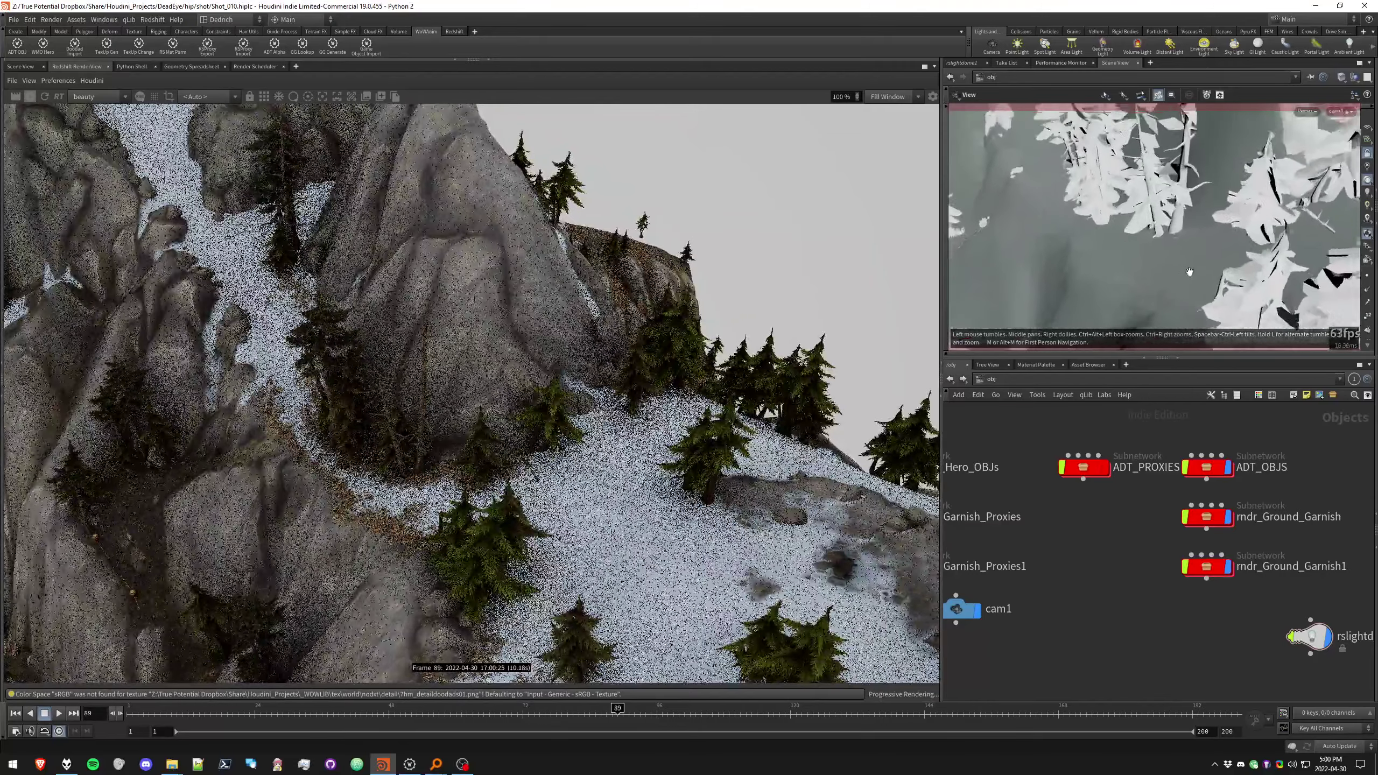
# Examine the scattered leaves and small plants up close along the snowy ledge beneath the pine trees
pyautogui.moveTo(1138, 234)
pyautogui.mouseDown(button='middle')
pyautogui.moveTo(1110, 232)
pyautogui.moveTo(1147, 233)
pyautogui.mouseUp(button='middle')
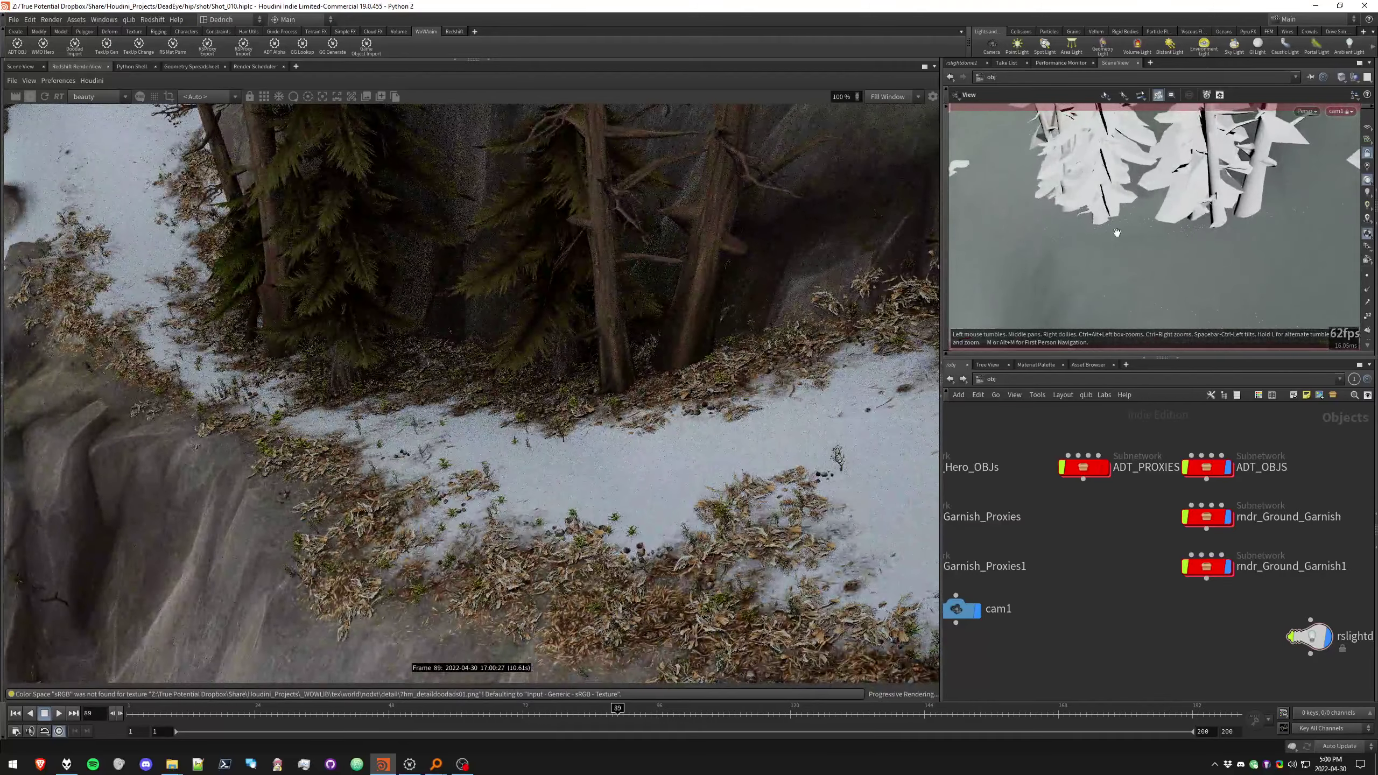
pyautogui.moveTo(1120, 234); pyautogui.dragTo(1166, 238, button='right')
pyautogui.moveTo(1165, 238); pyautogui.dragTo(1154, 239, button='middle')
pyautogui.moveTo(1154, 239); pyautogui.dragTo(1195, 221)
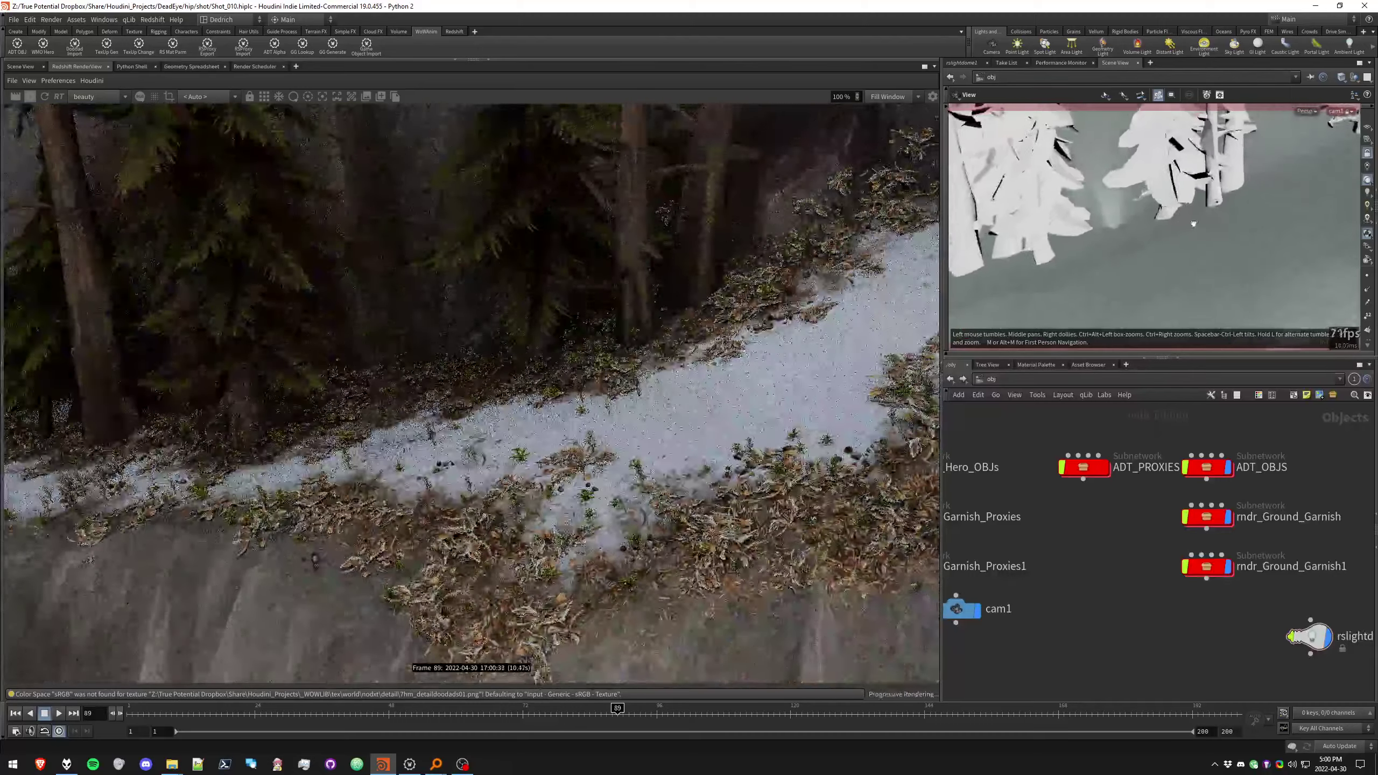
pyautogui.moveTo(1195, 221); pyautogui.dragTo(1139, 226, button='middle')
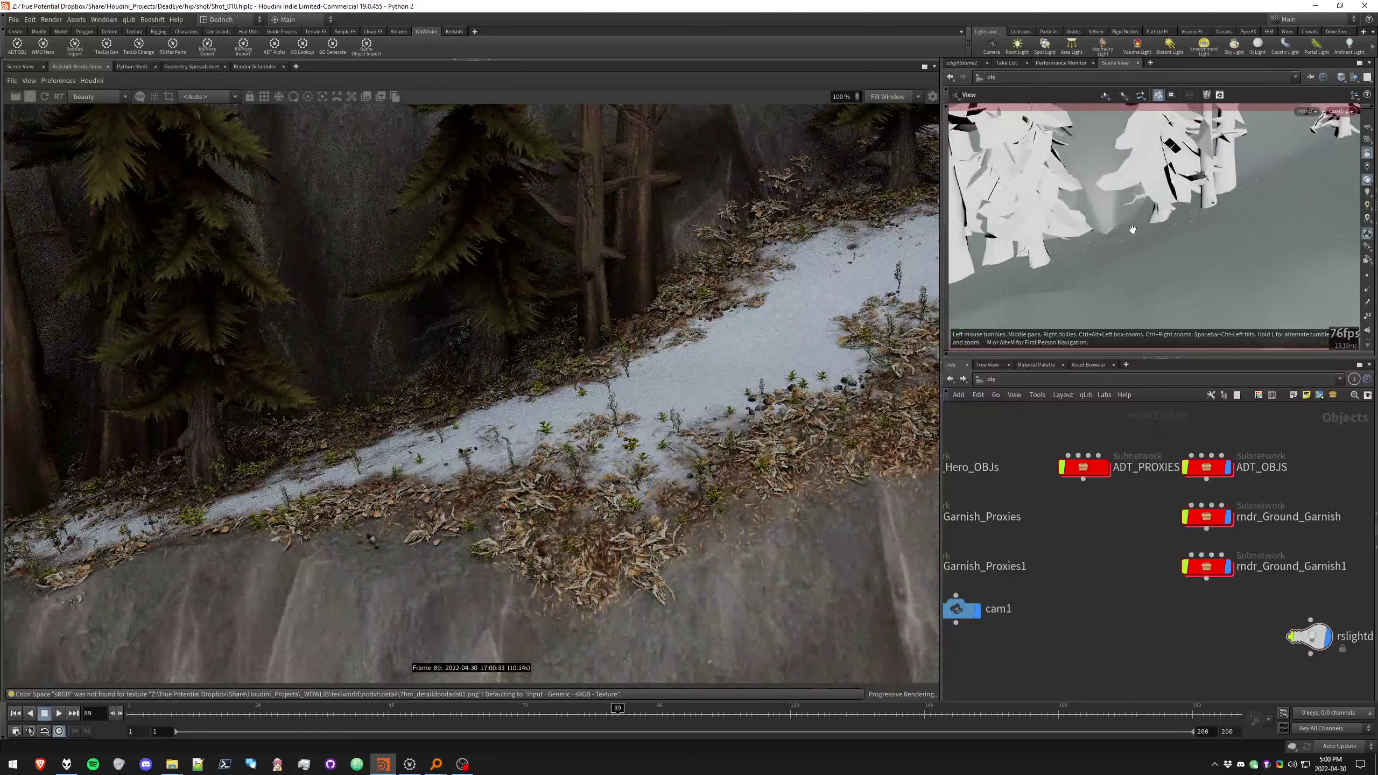
pyautogui.moveTo(1132, 230); pyautogui.dragTo(1098, 250)
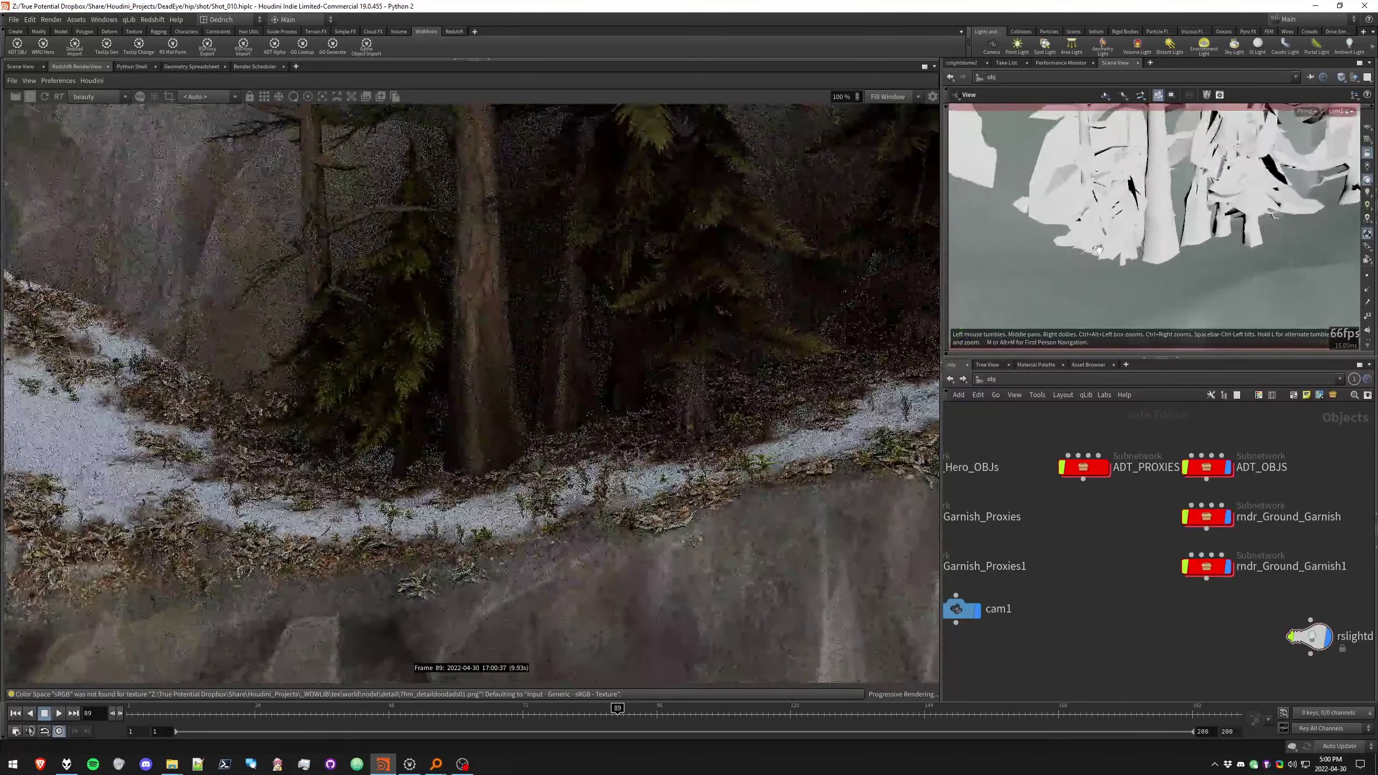
pyautogui.moveTo(1098, 249); pyautogui.dragTo(1162, 261, button='middle')
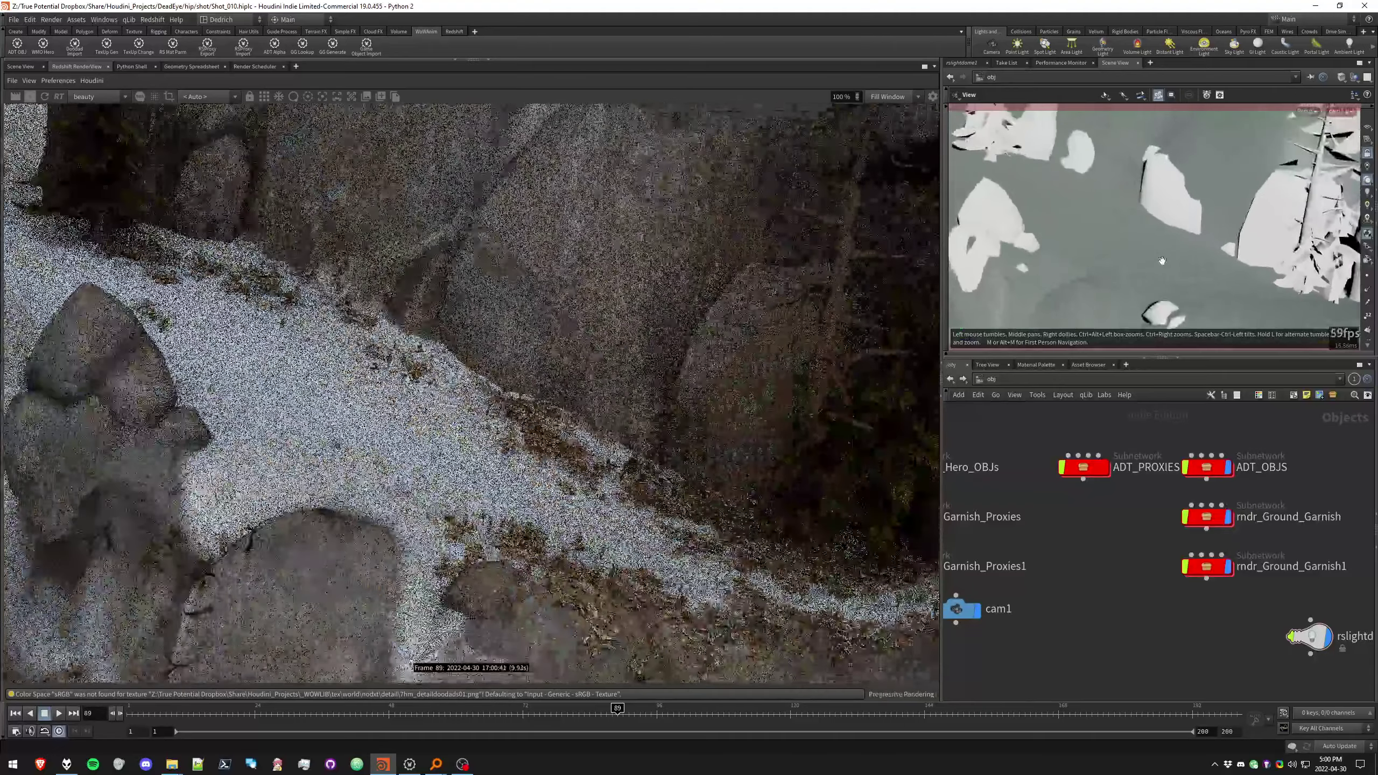
# Frame the entire terrain in the camera view and move in toward the mountain
pyautogui.press('f')
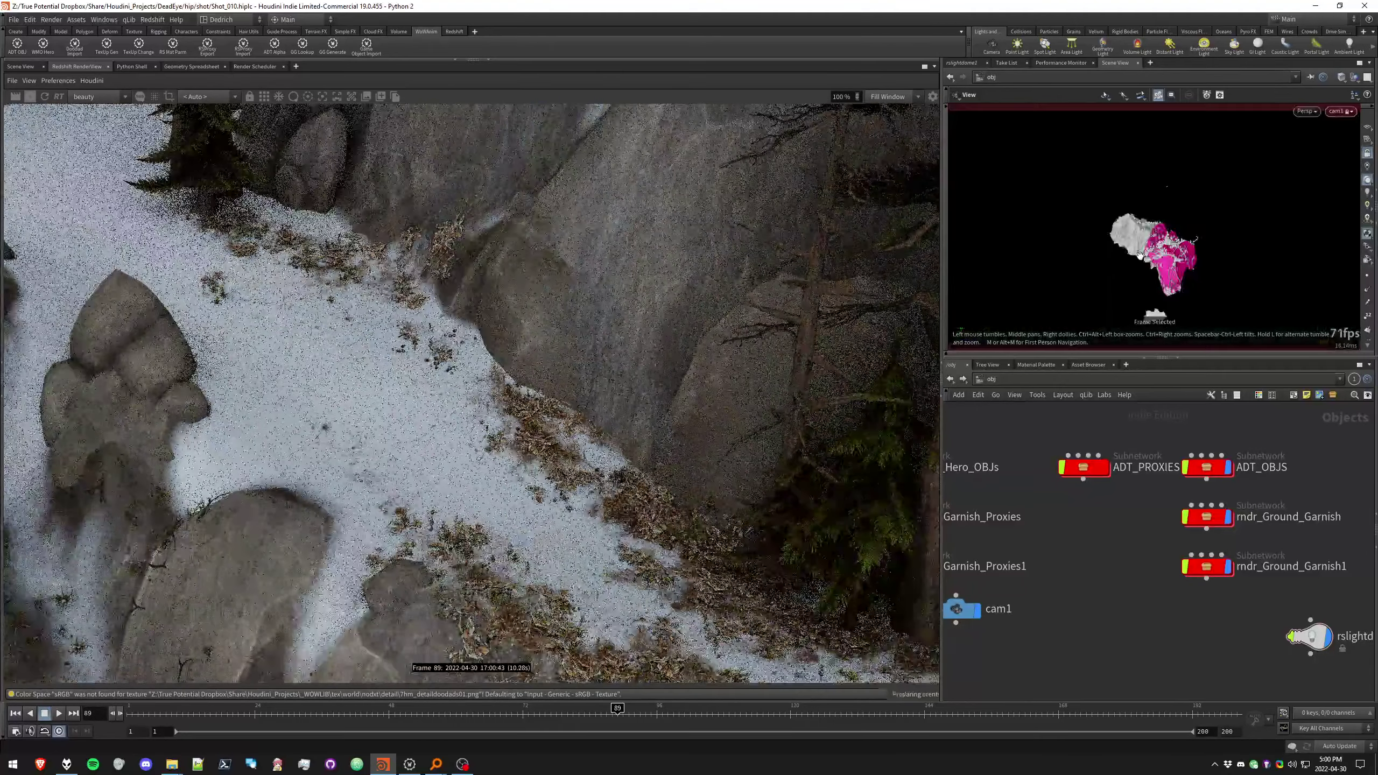
pyautogui.moveTo(1157, 237); pyautogui.dragTo(1156, 248)
pyautogui.moveTo(1156, 248); pyautogui.dragTo(1198, 254, button='right')
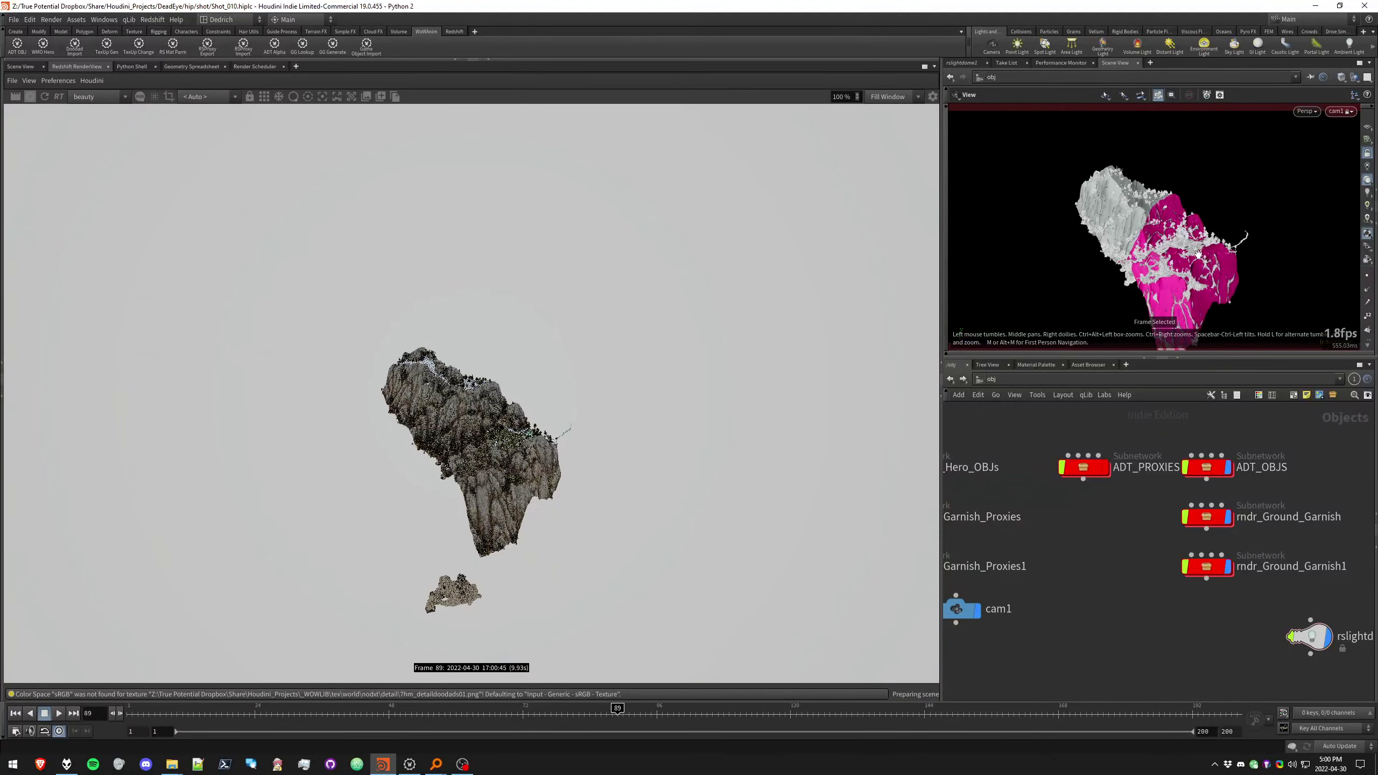
# Move the camera from the whole mountain down to the small boulder cluster on the forest path, examining the leaf and grass garnish around it
pyautogui.moveTo(1175, 256); pyautogui.dragTo(1176, 264)
pyautogui.moveTo(1176, 264); pyautogui.dragTo(1278, 264, button='right')
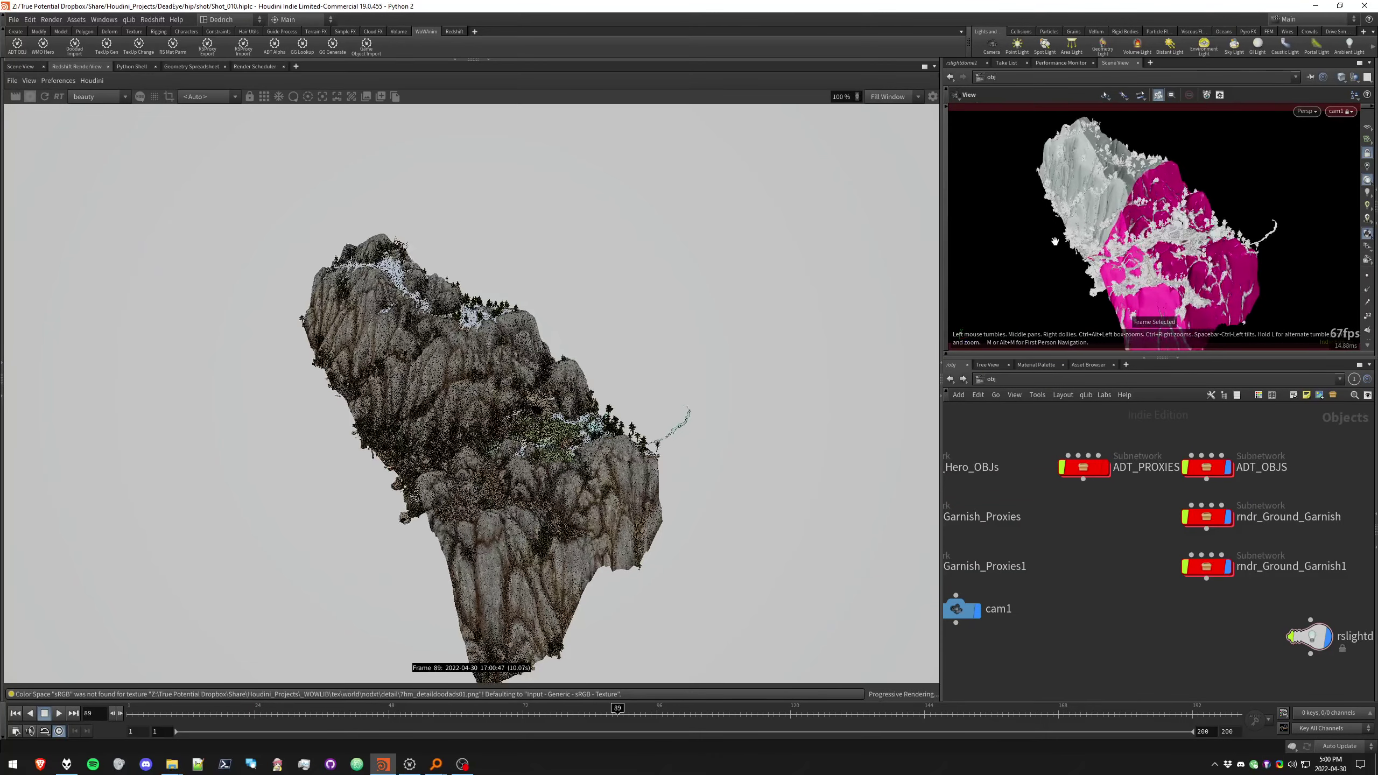
pyautogui.moveTo(1154, 230); pyautogui.dragTo(1247, 241, button='right')
pyautogui.moveTo(1085, 279); pyautogui.dragTo(1193, 211, button='right')
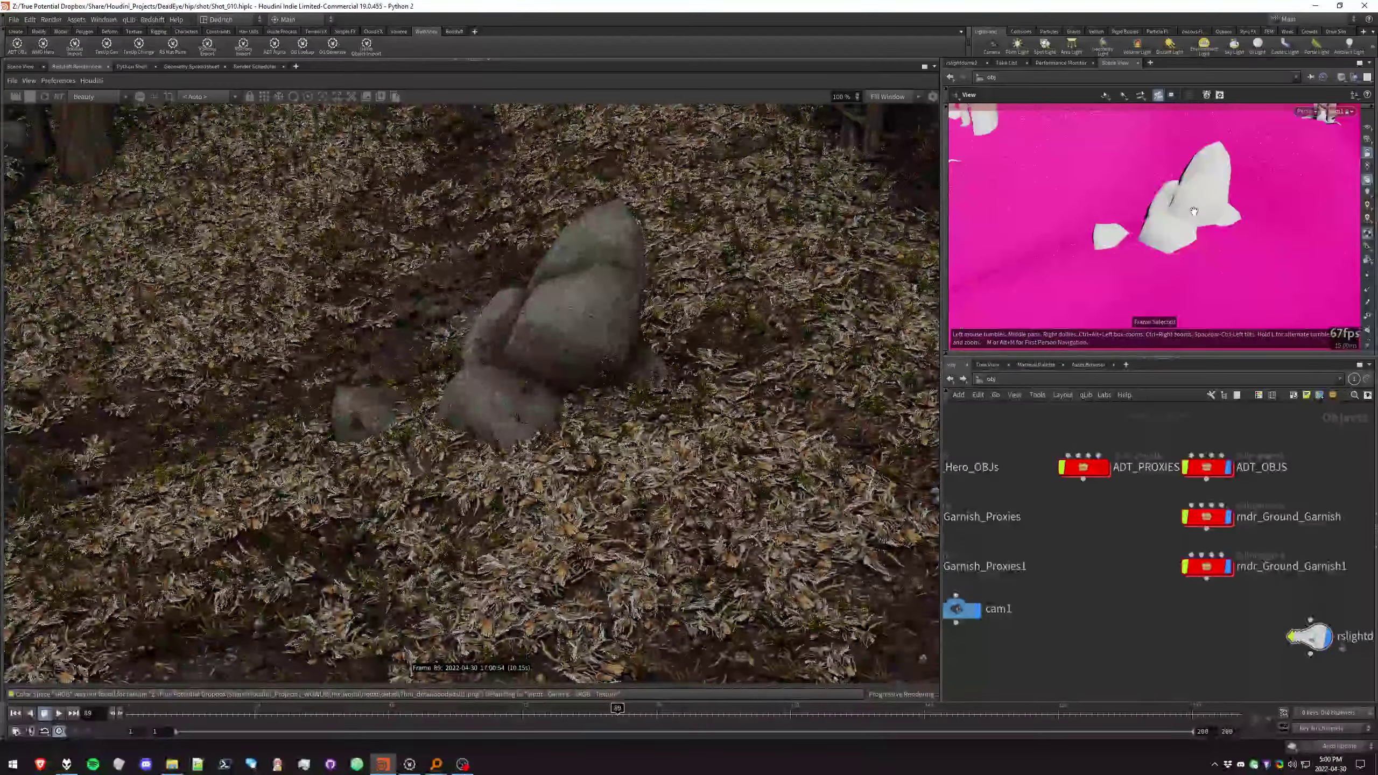
pyautogui.moveTo(1186, 213); pyautogui.dragTo(1182, 215, button='right')
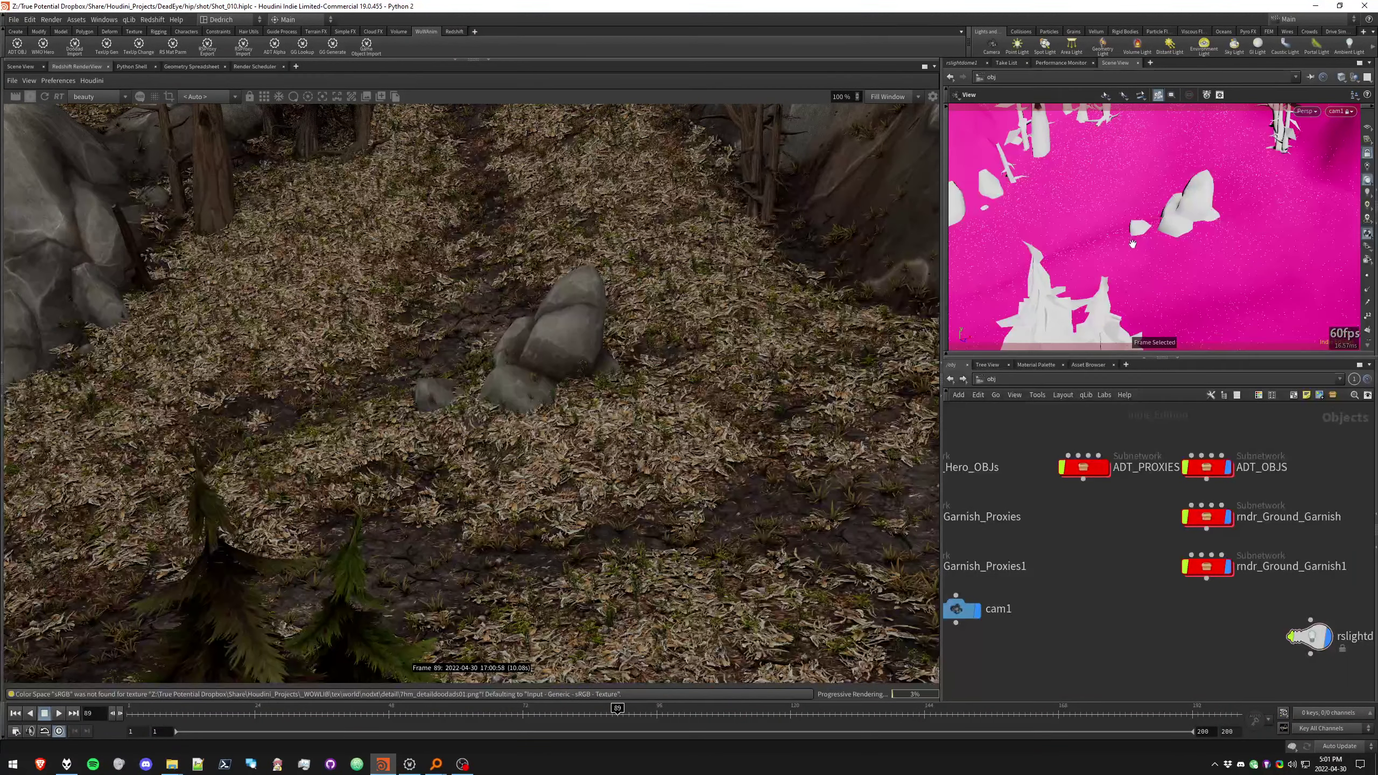
# Pull the camera back from the boulder cluster to examine the garnish-covered valley among the surrounding cliffs and pine trees
pyautogui.moveTo(1217, 250); pyautogui.dragTo(1211, 219)
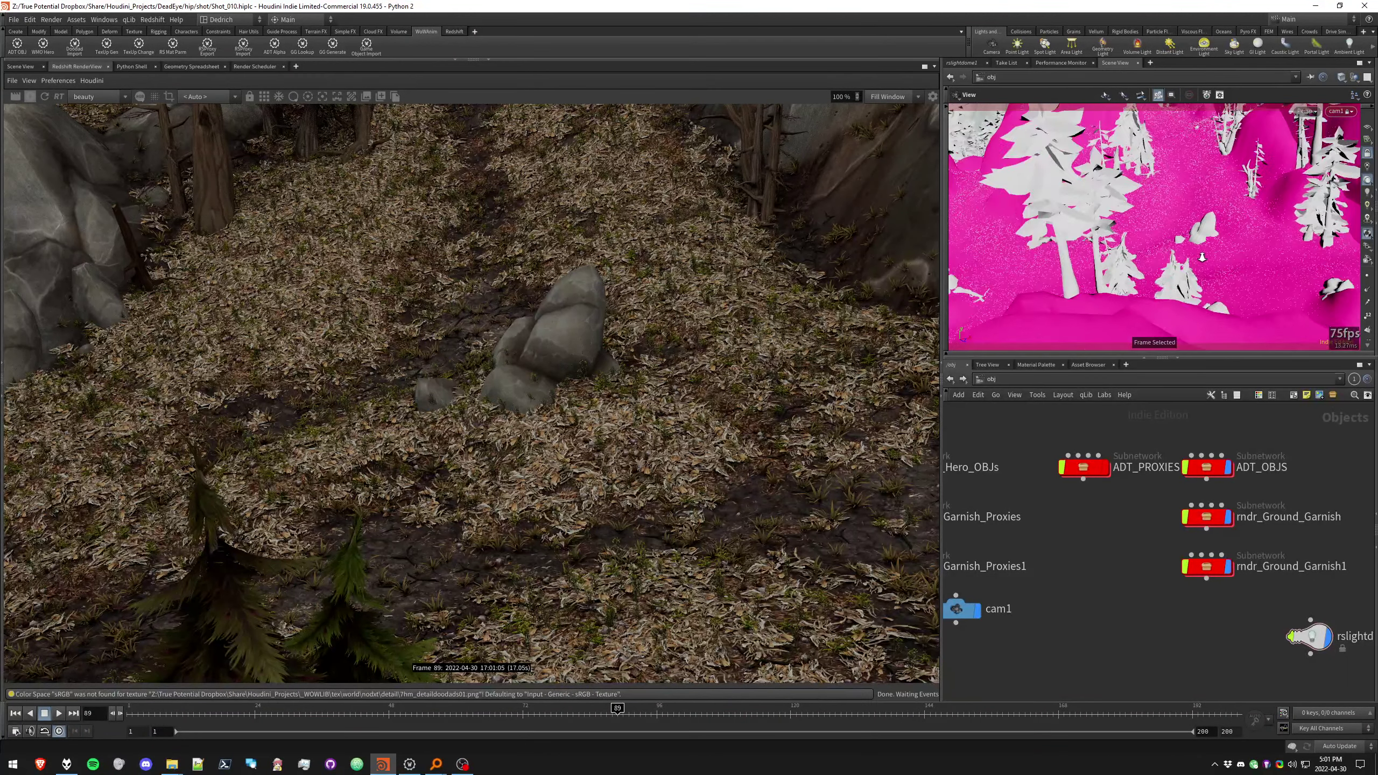
pyautogui.moveTo(1211, 219); pyautogui.dragTo(1179, 251, button='right')
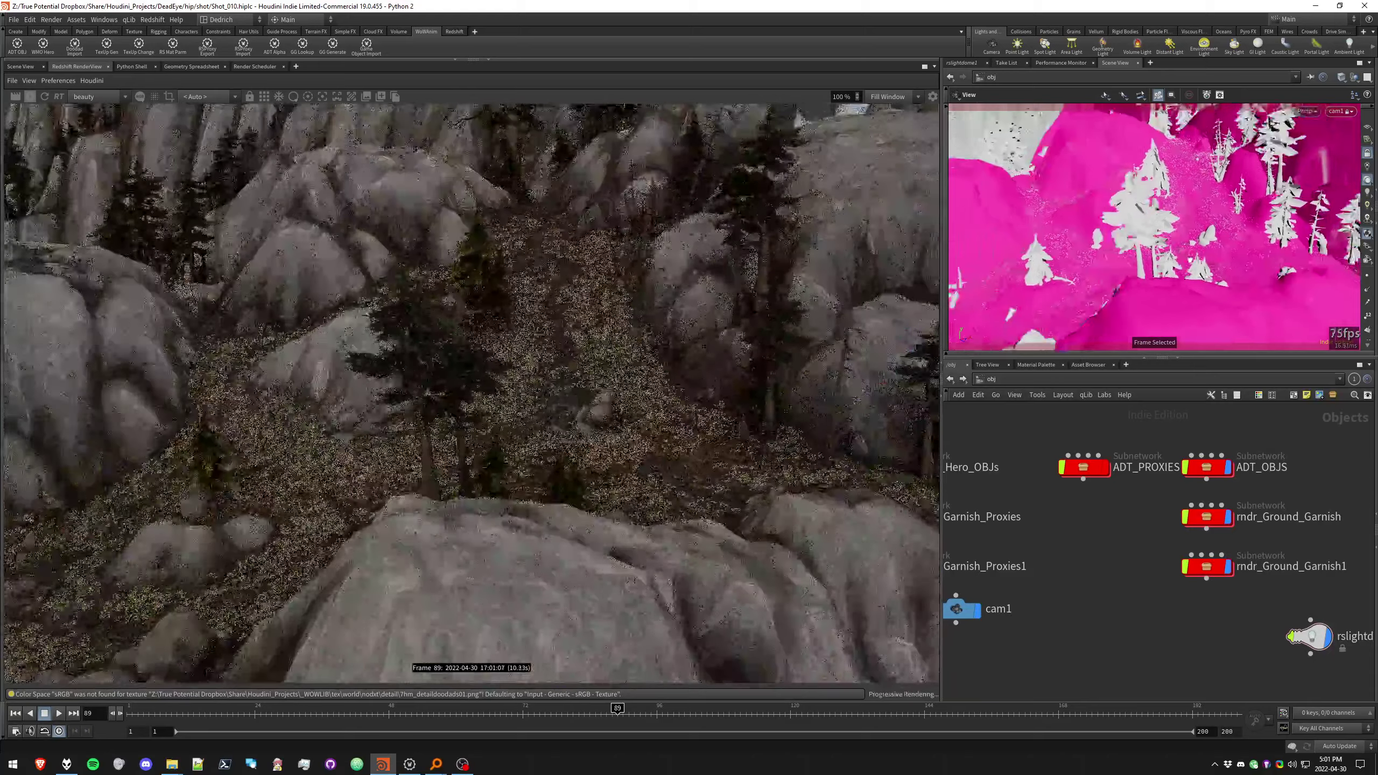
pyautogui.moveTo(1130, 240)
pyautogui.mouseDown()
pyautogui.moveTo(1157, 253)
pyautogui.moveTo(1120, 253)
pyautogui.mouseUp()
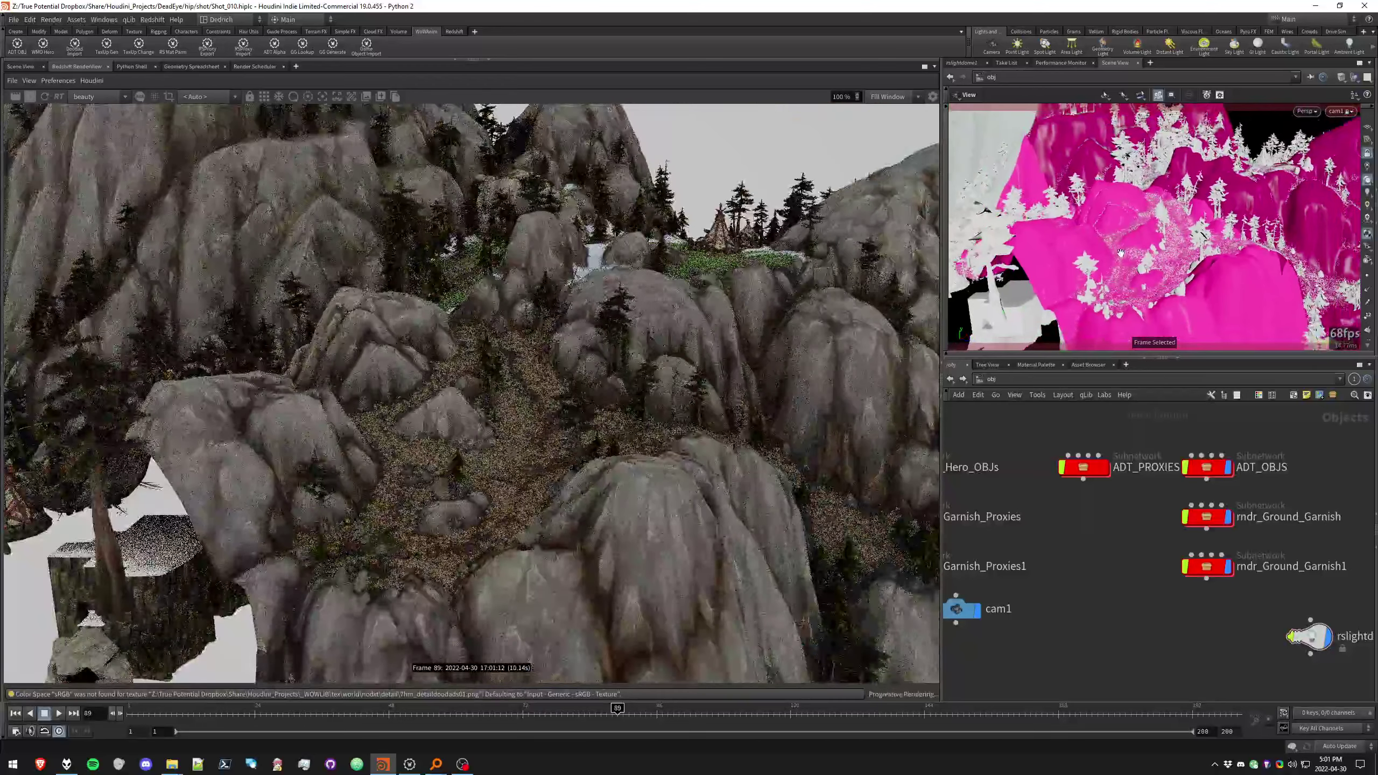